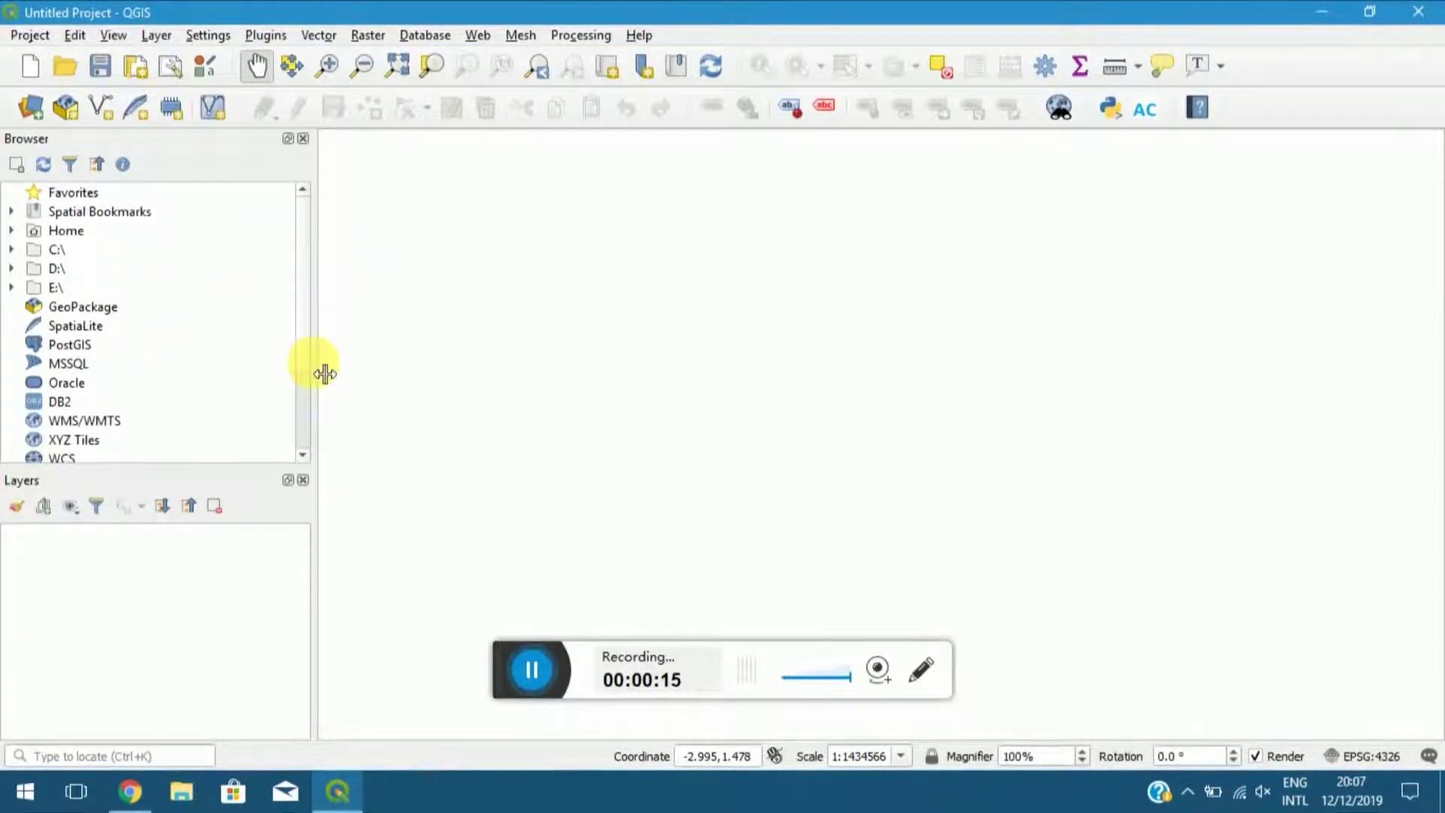
Start a new XYZ Tiles connection from the data source browser.
left_click_drag(304, 342, 302, 253)
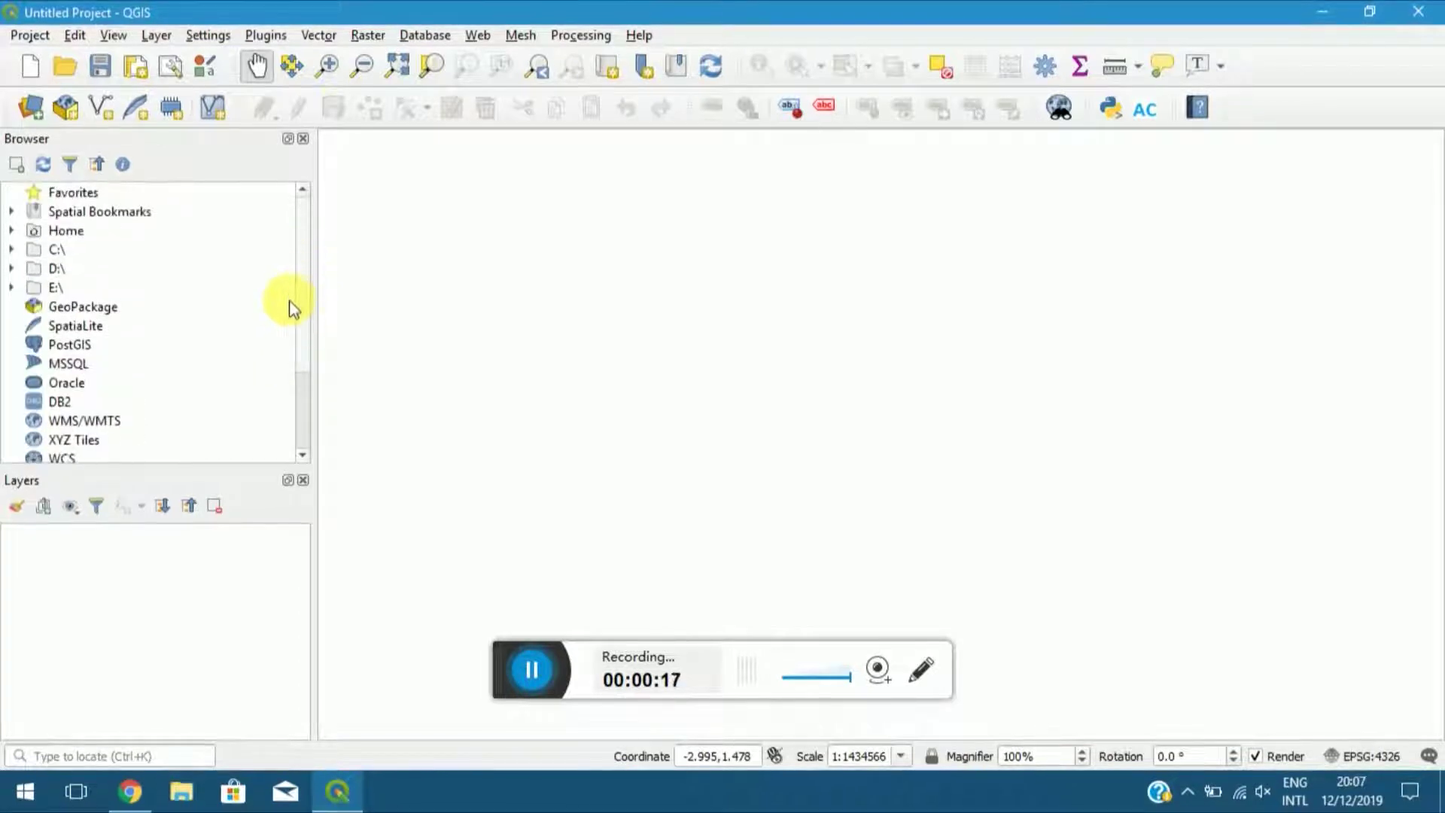
scroll(291, 305, "down", 5)
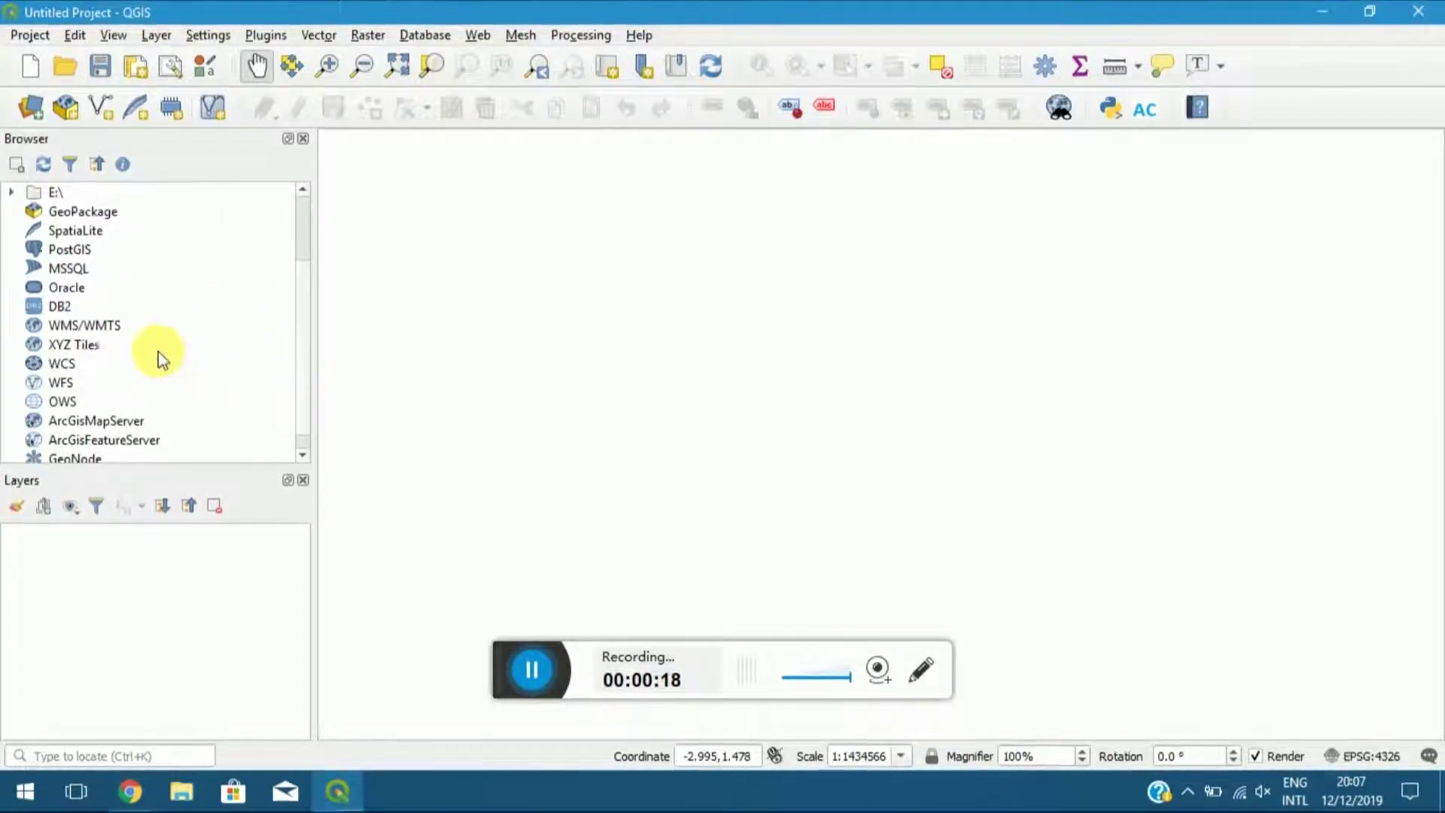
left_click(84, 345)
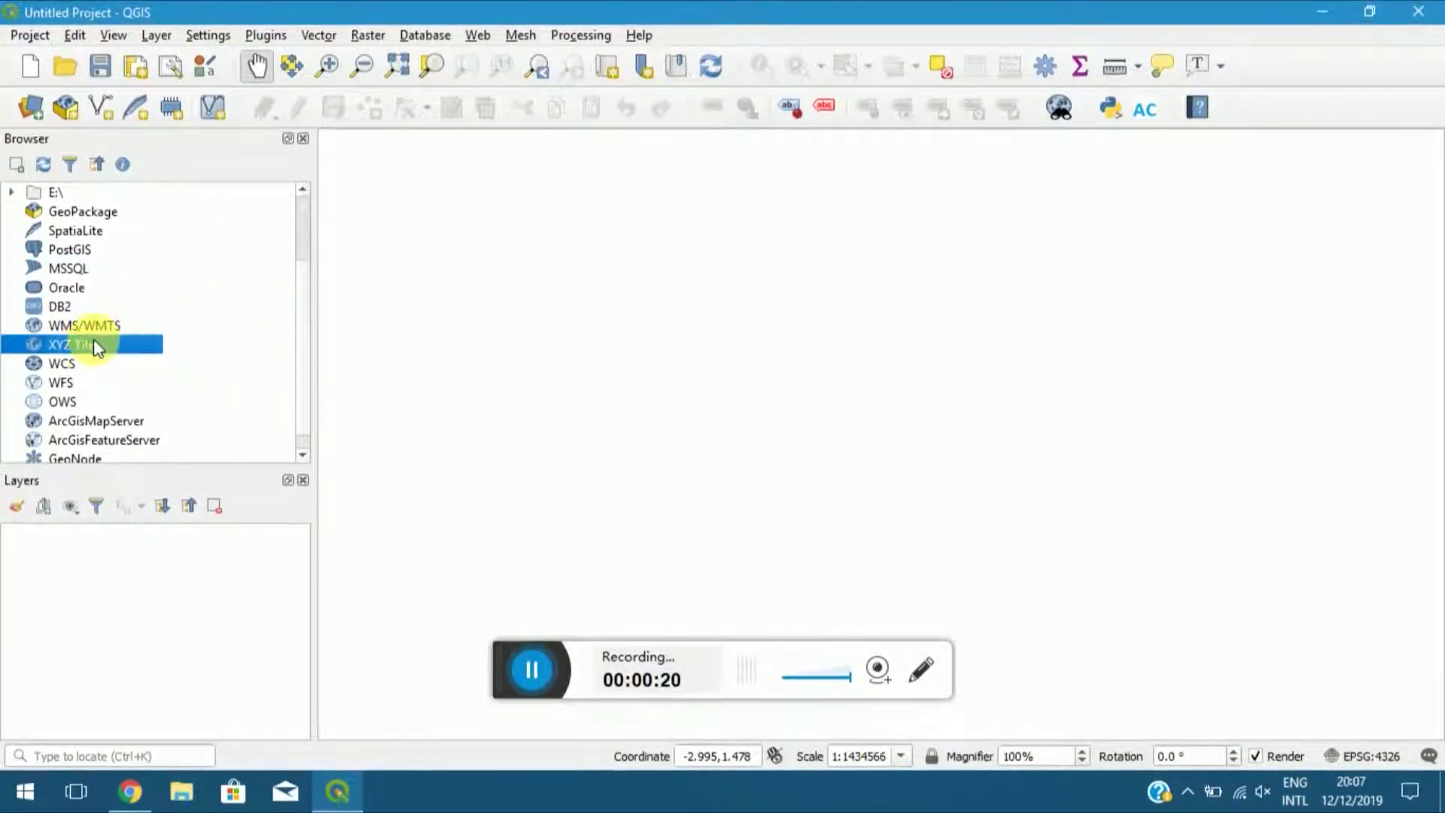
right_click(95, 345)
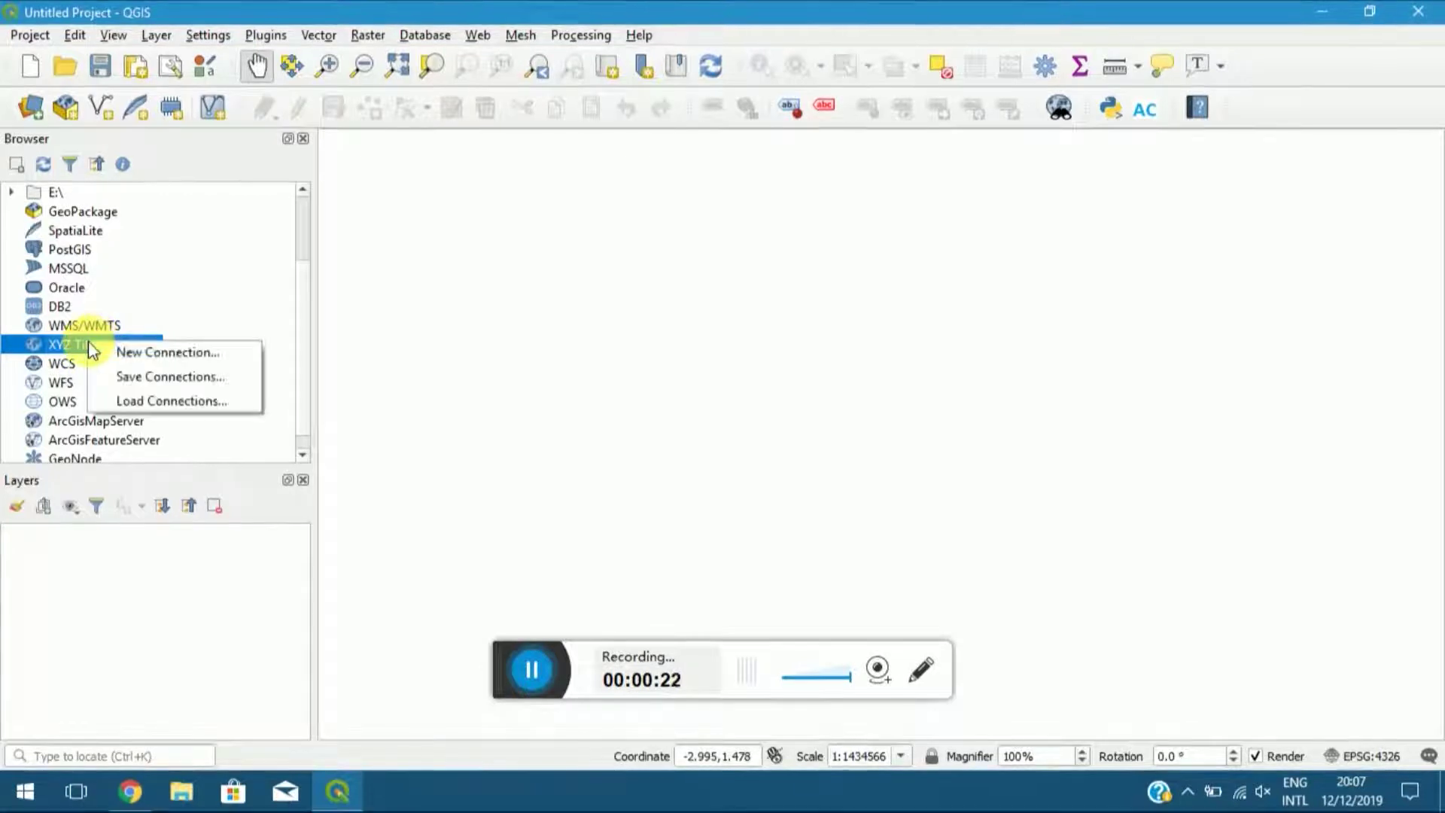
left_click(129, 352)
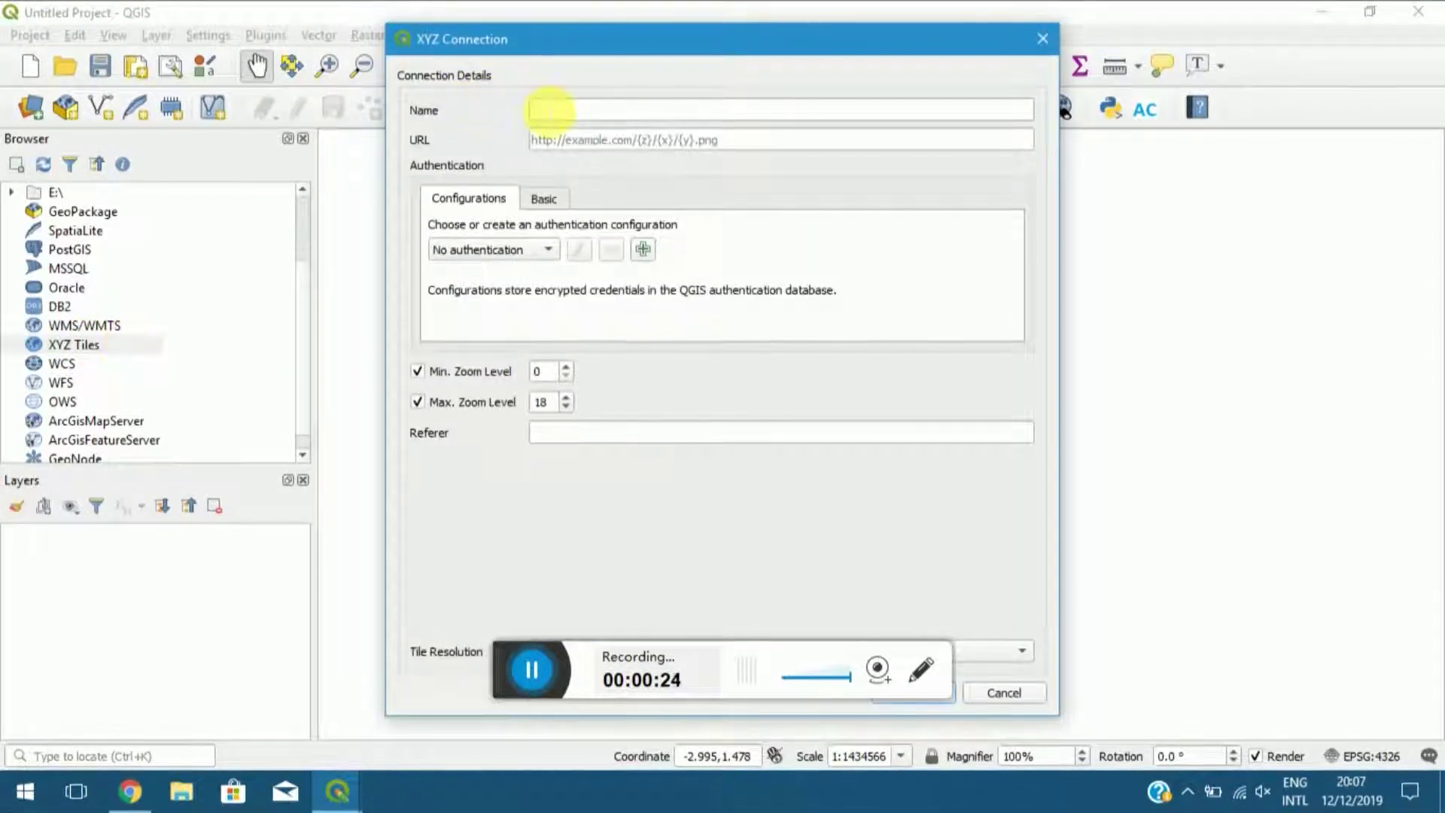
Switch to Chrome and search the web for "qgis map link".
mouse_move(134, 798)
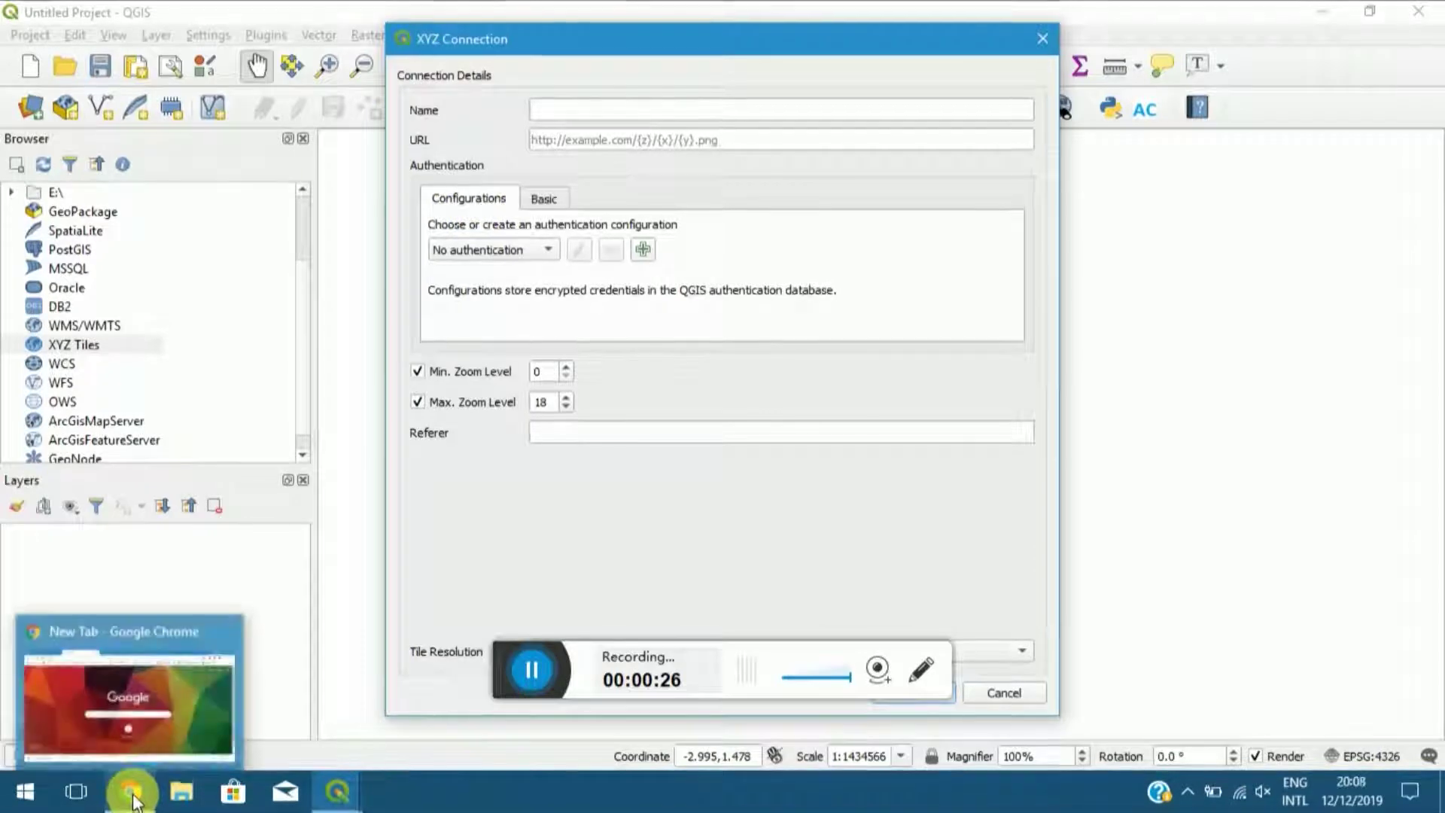
left_click(173, 708)
left_click(529, 454)
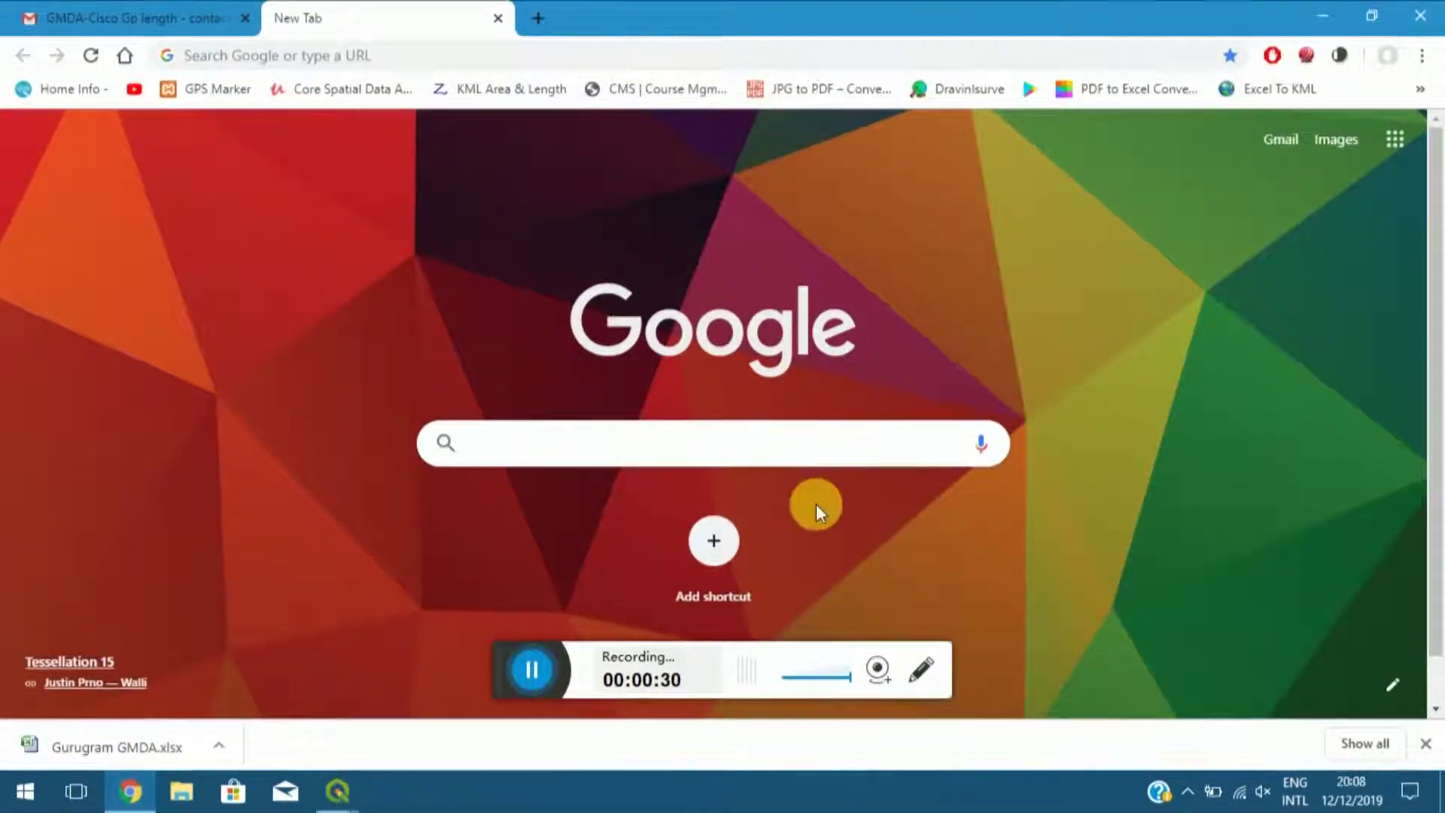
type("qgis")
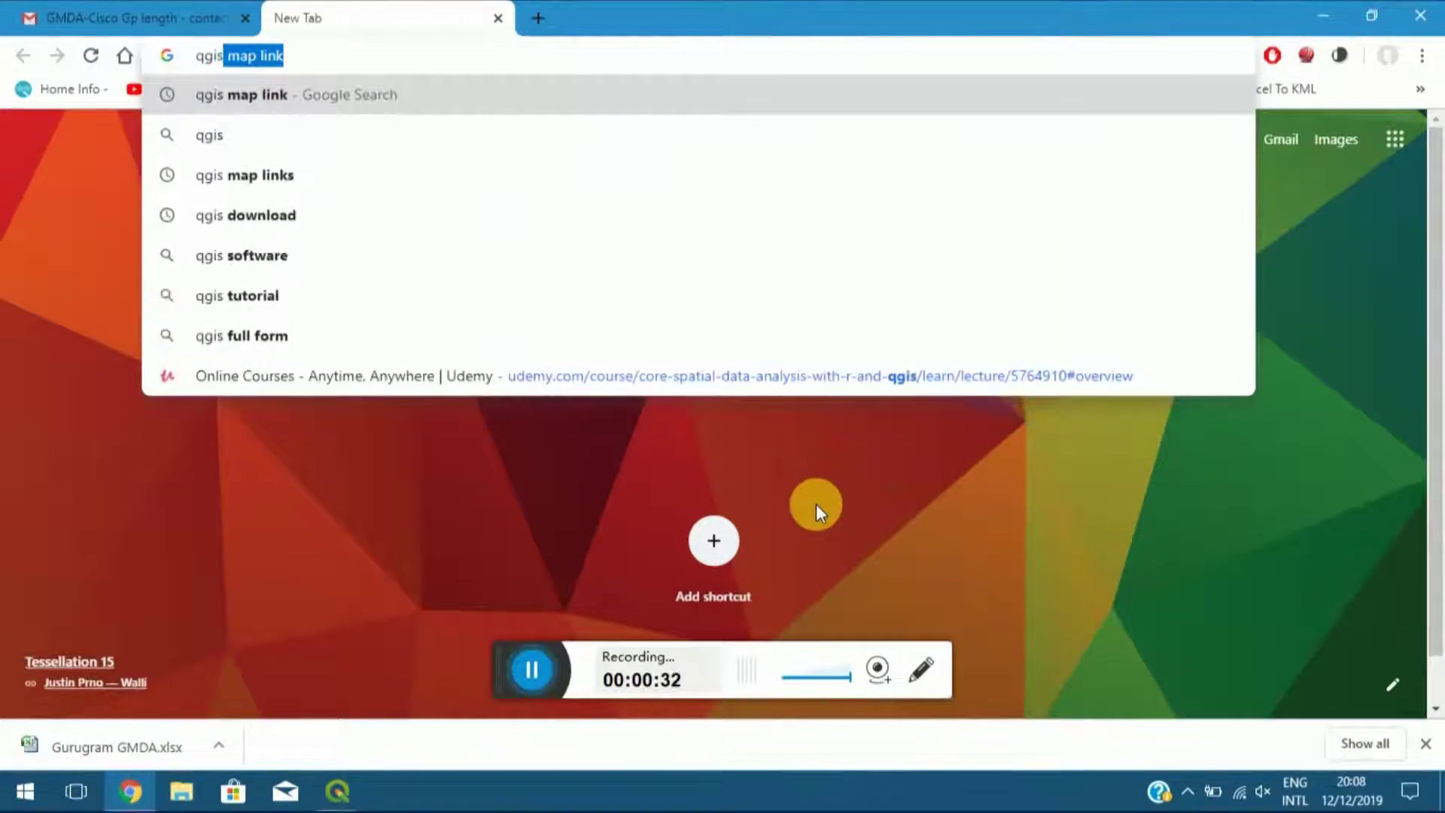
type(" ma")
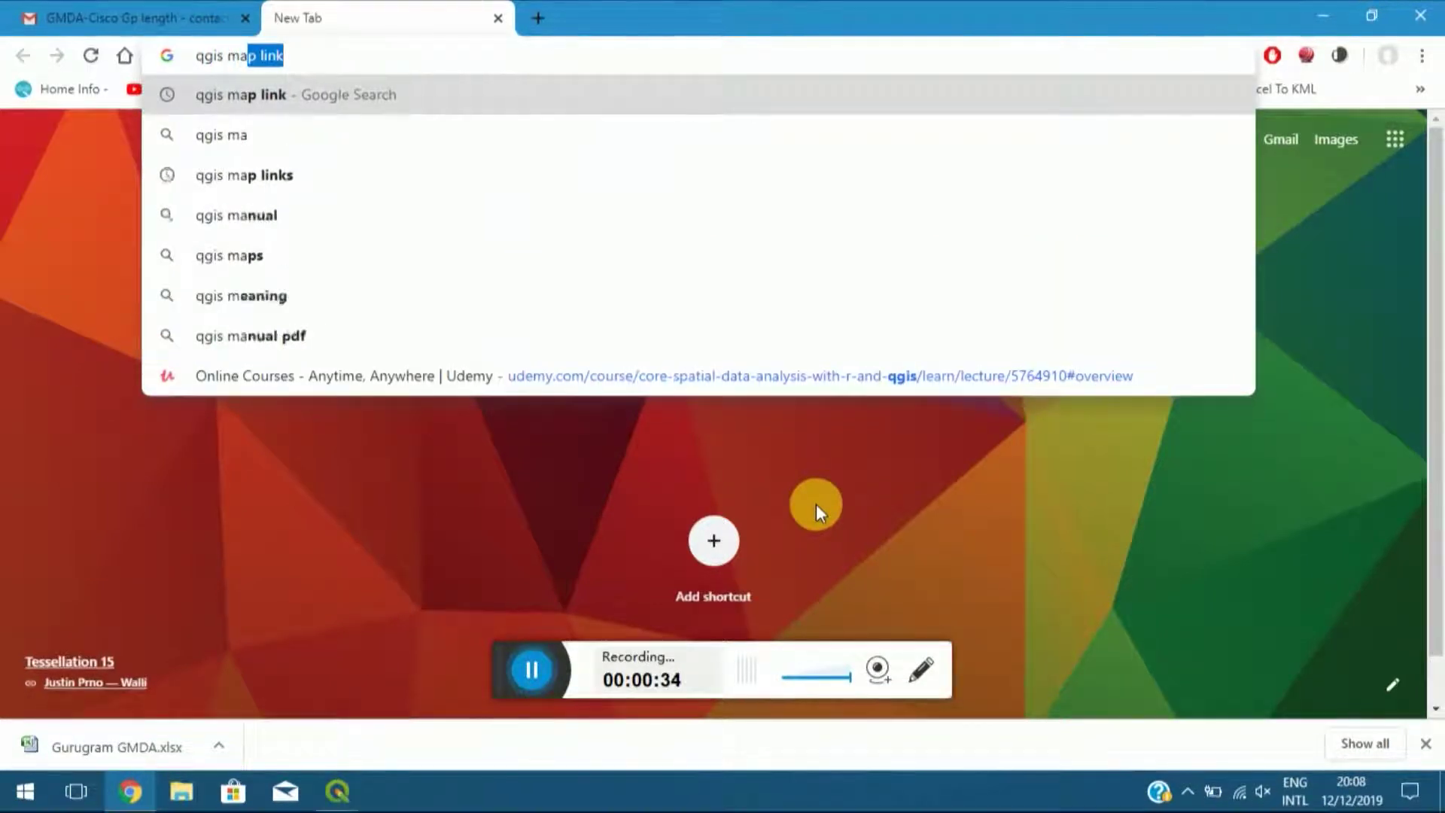
type("p link")
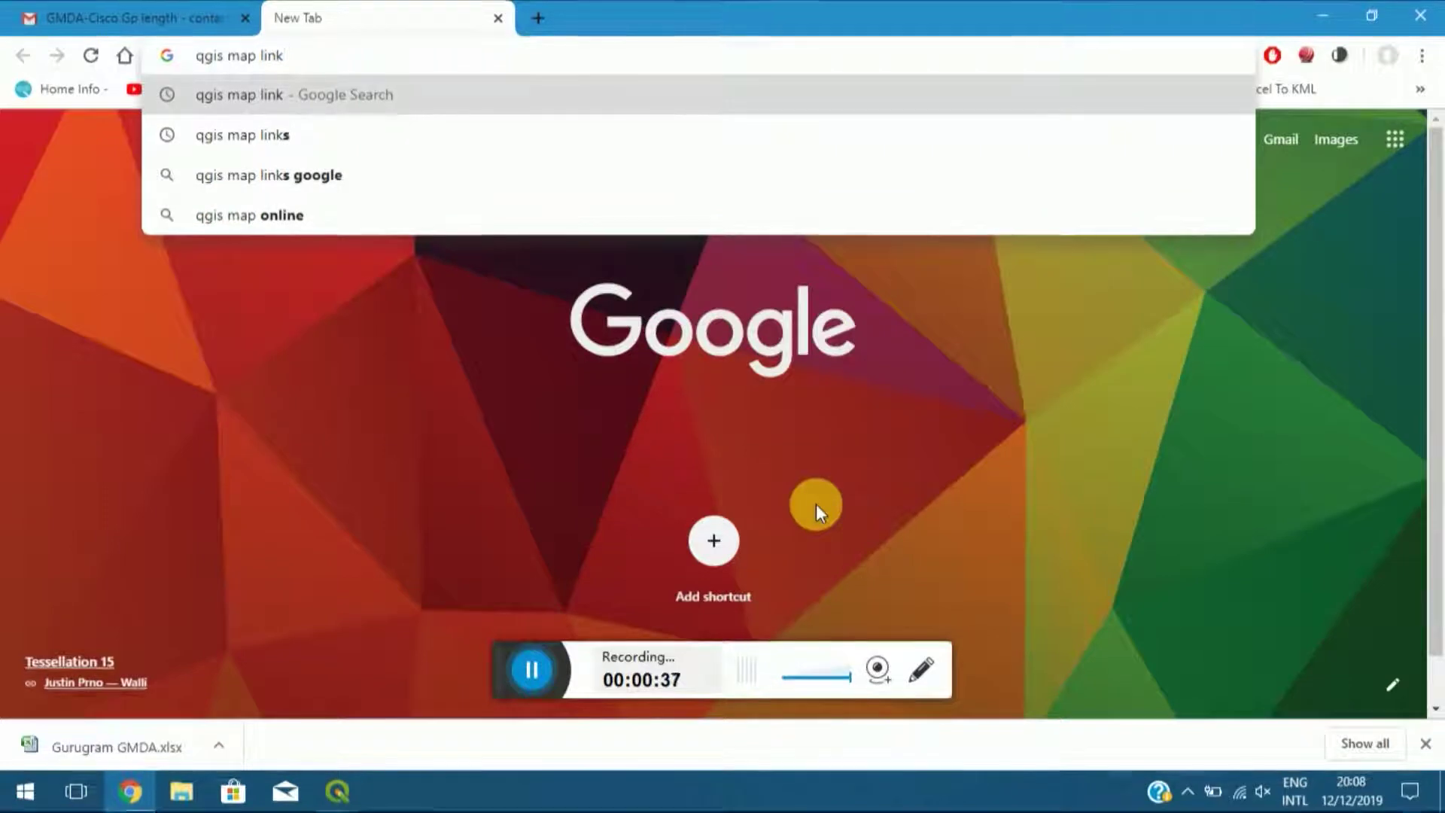
key("Return")
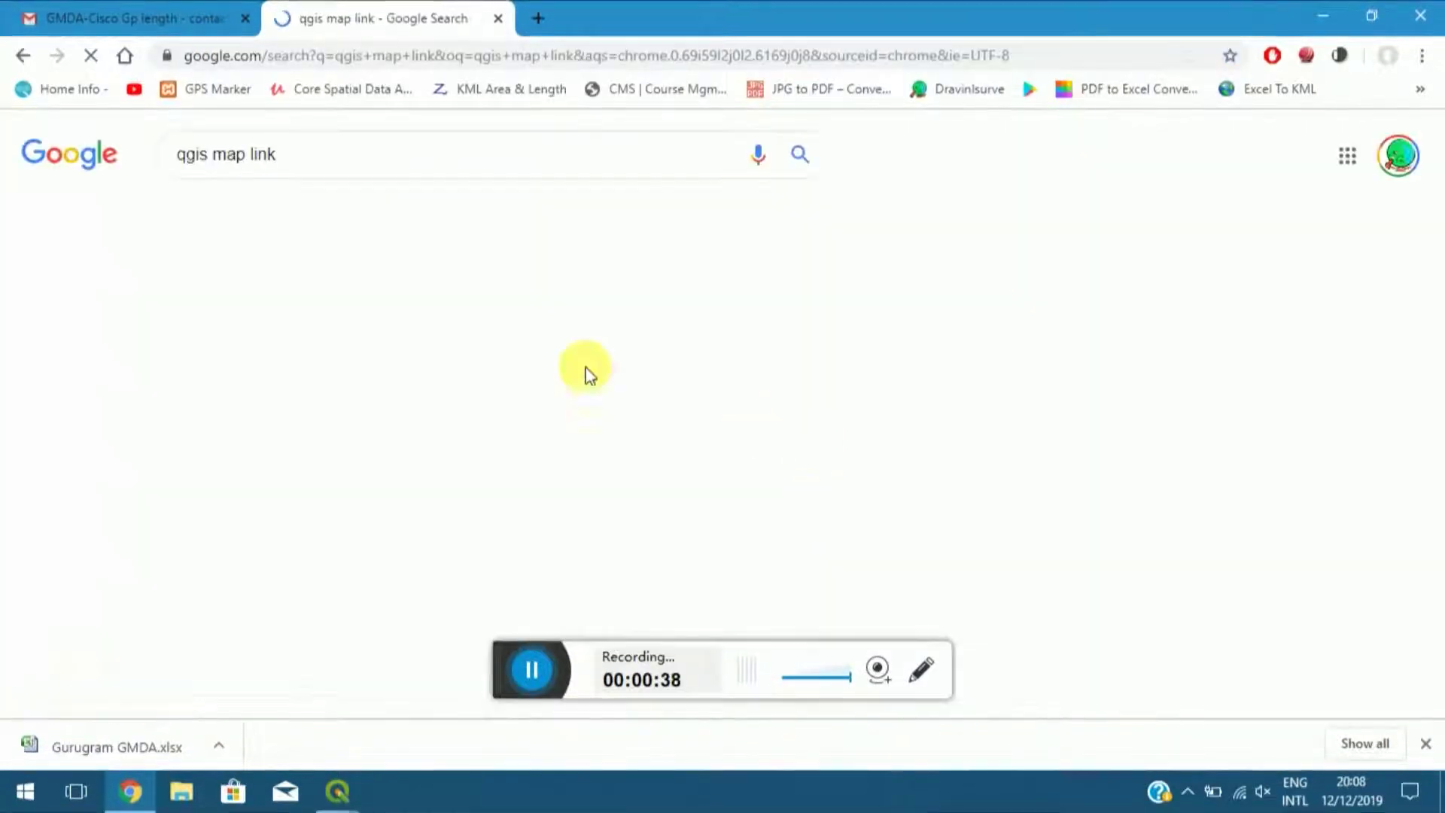
Open the Stack Exchange question "Adding Basemaps from Google or Bing in QGIS?" and find its example tile URLs.
left_click(390, 305)
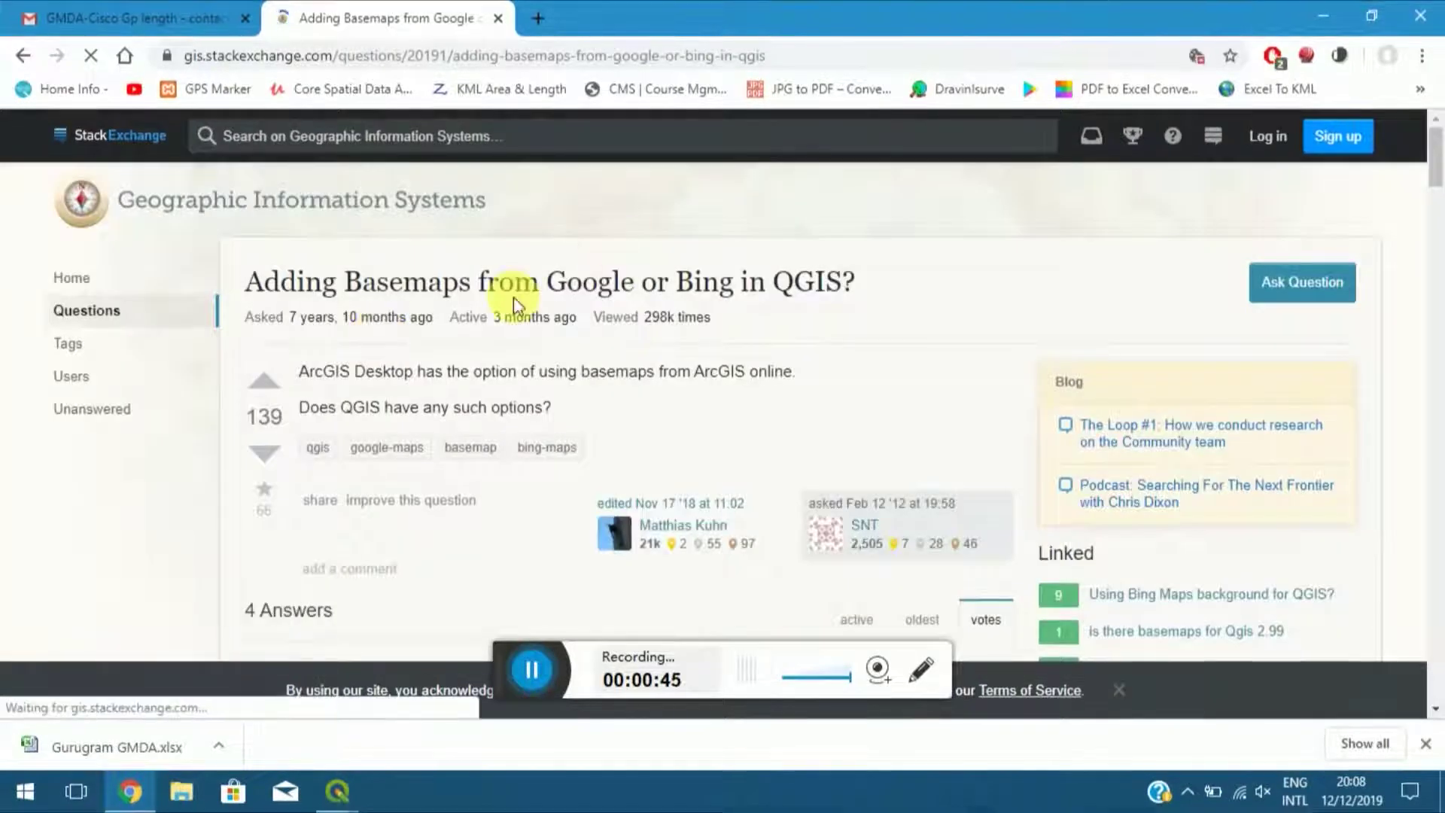
scroll(564, 376, "down", 20)
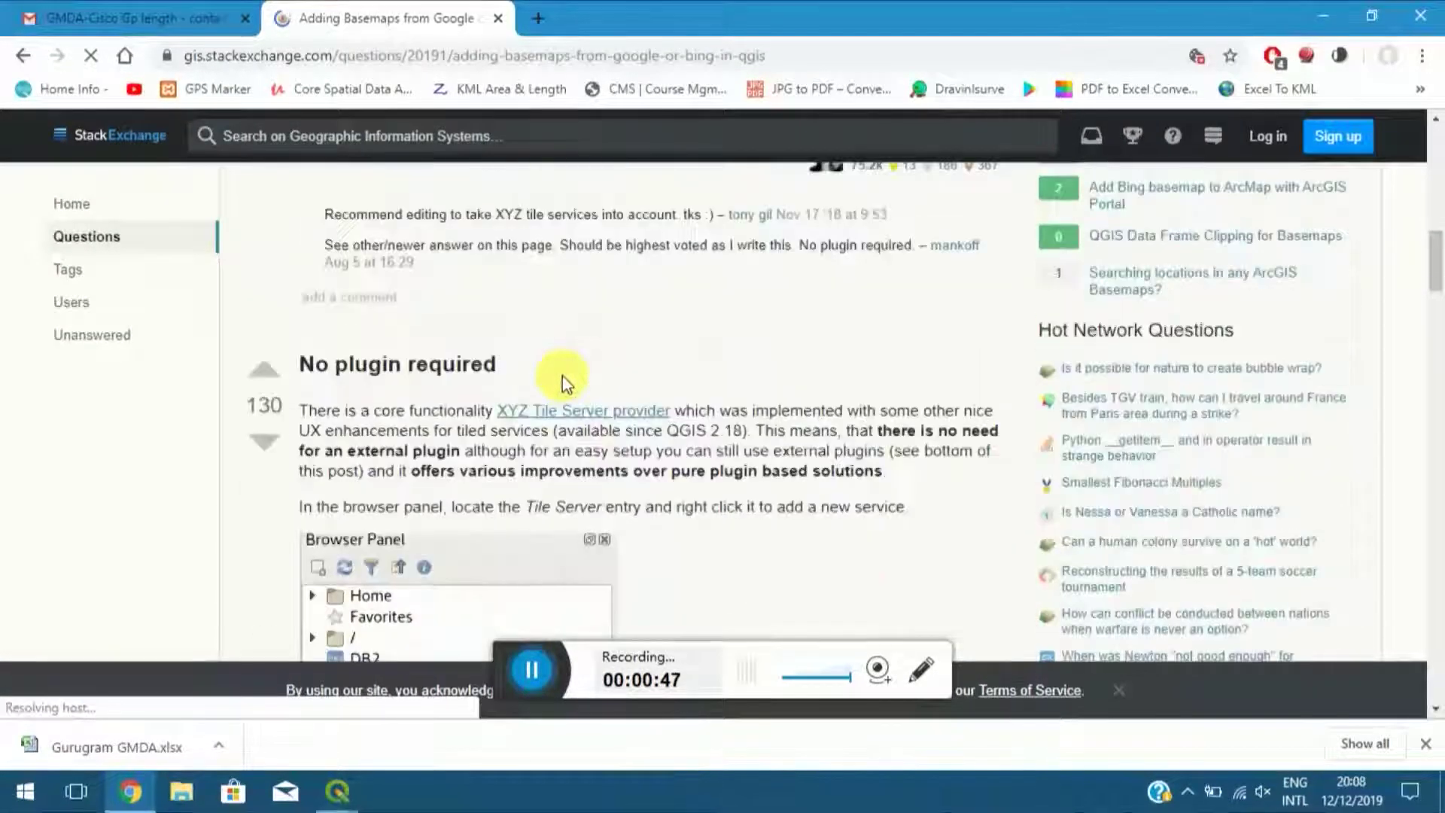
scroll(562, 377, "down", 15)
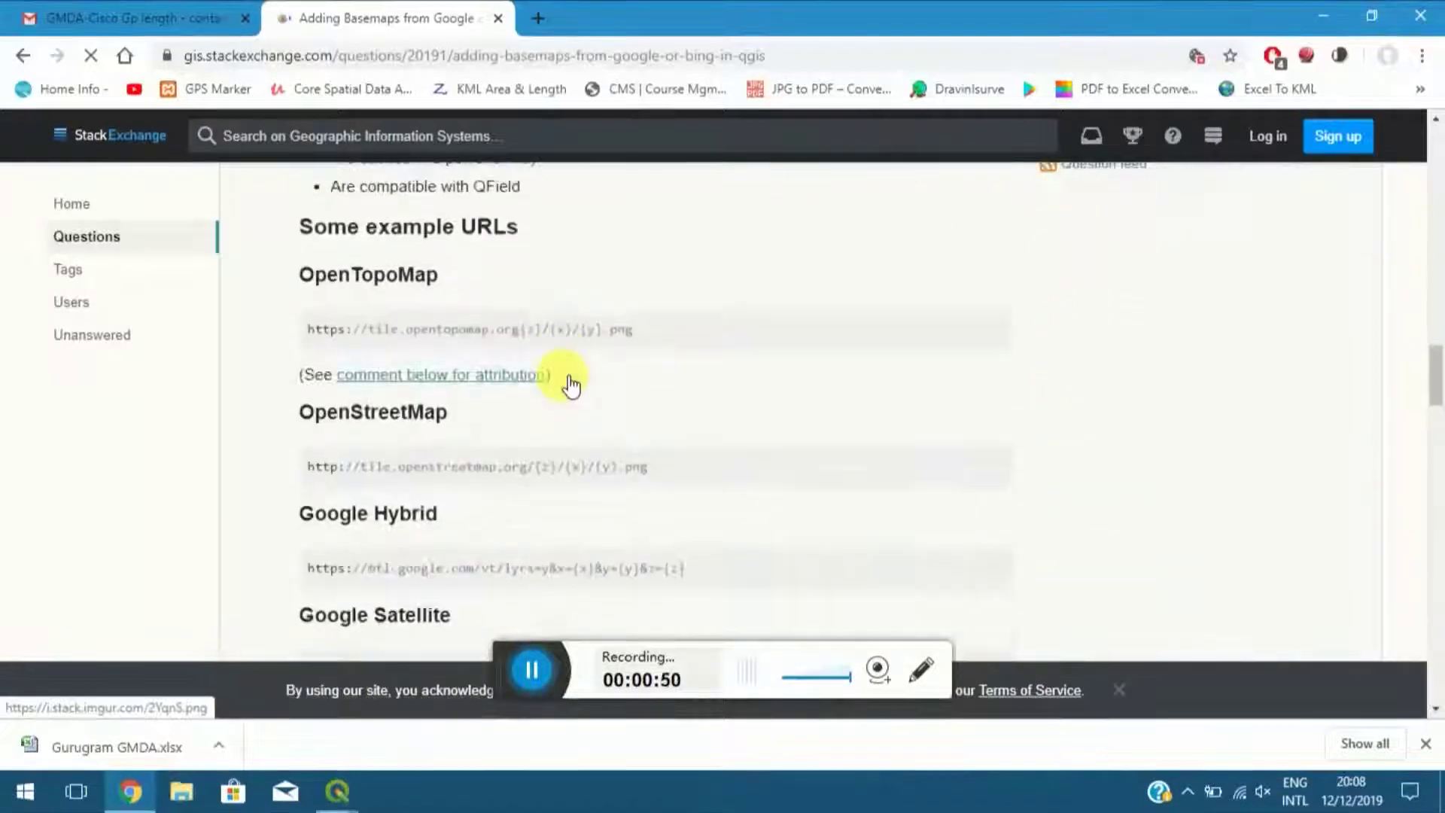
scroll(563, 377, "down", 1)
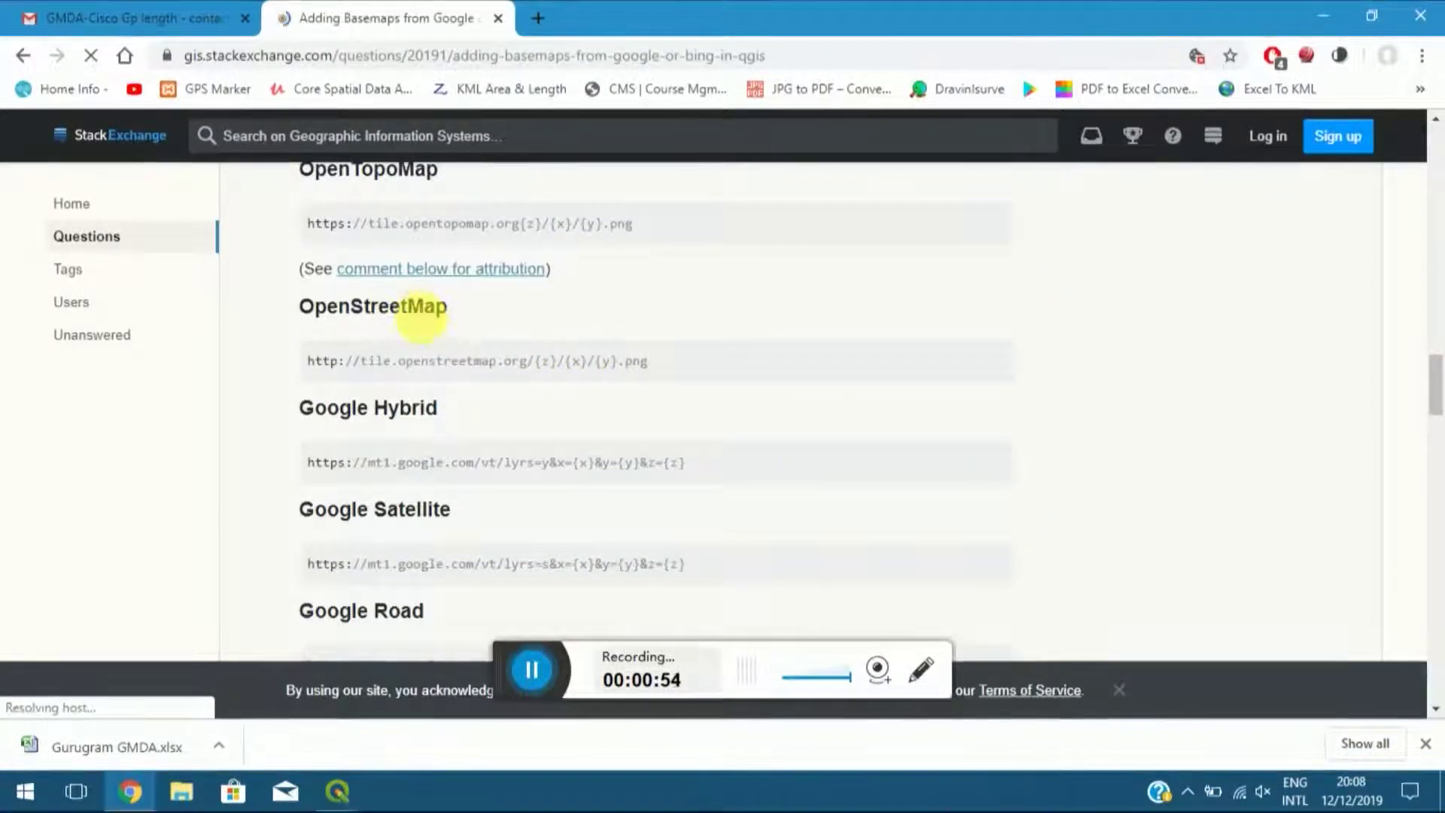
scroll(501, 369, "down", 1)
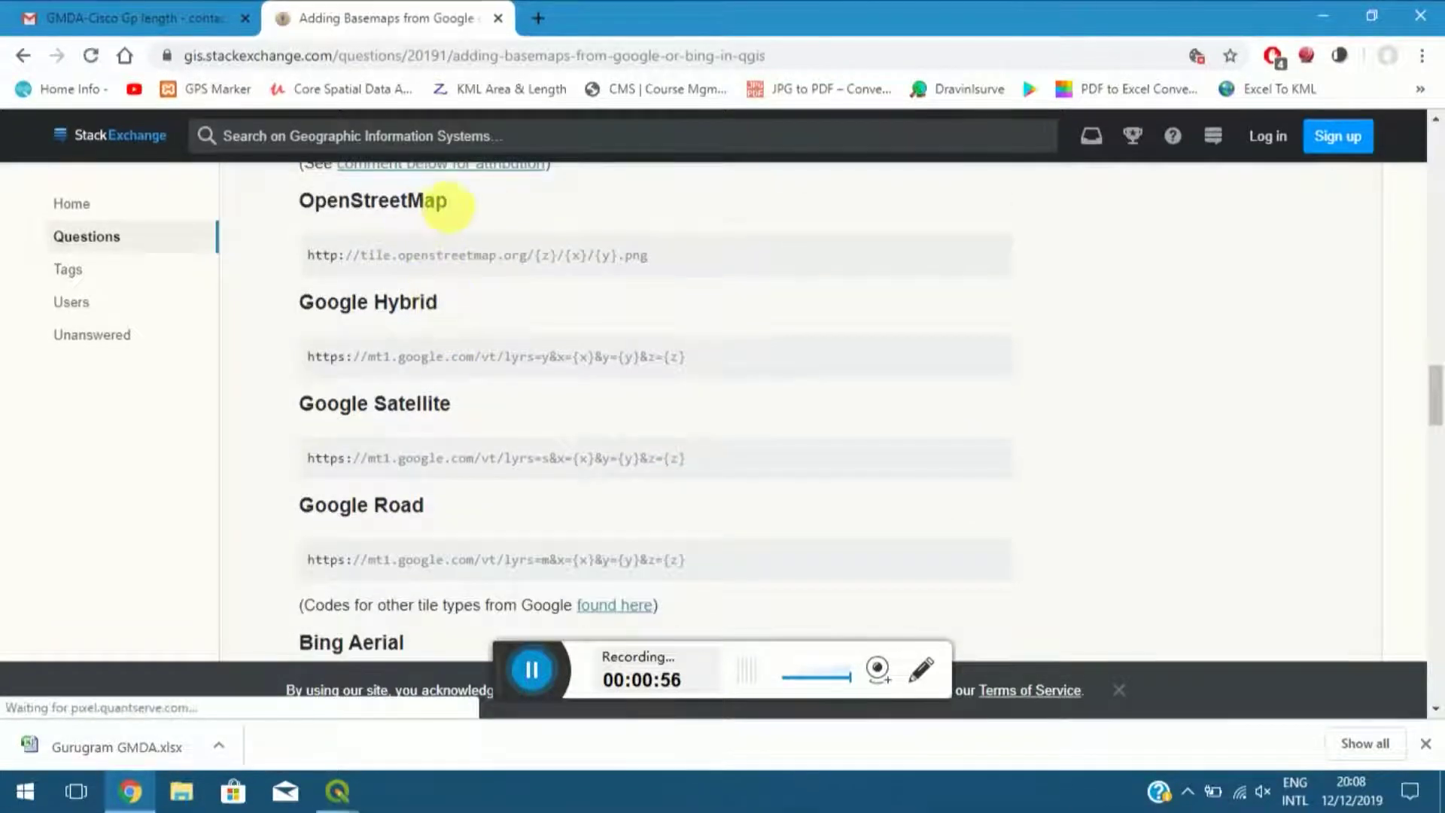
Copy the heading "OpenStreetMap" from the page and paste it as the XYZ connection's name in QGIS.
left_click_drag(448, 202, 347, 219)
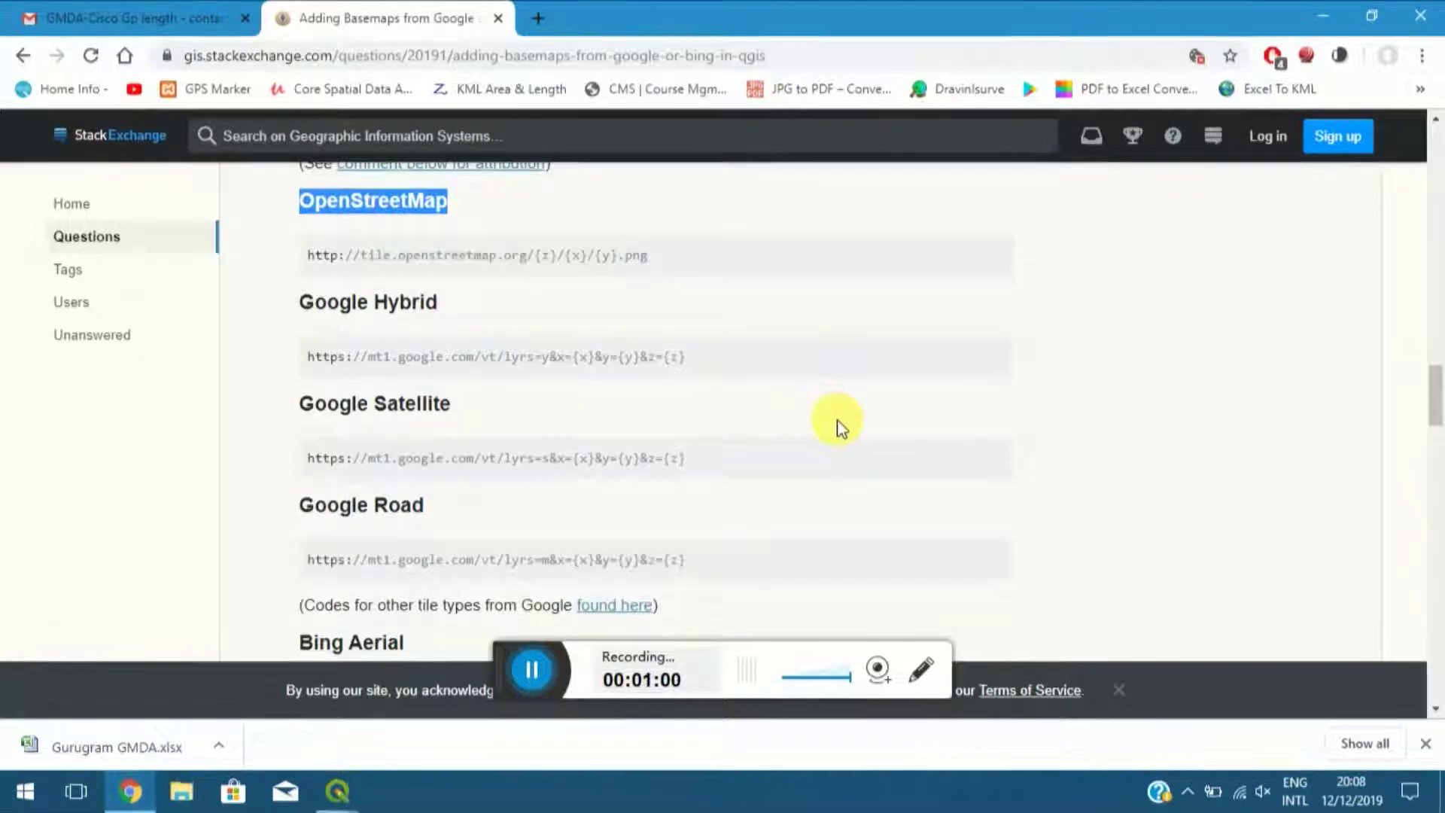
right_click(423, 209)
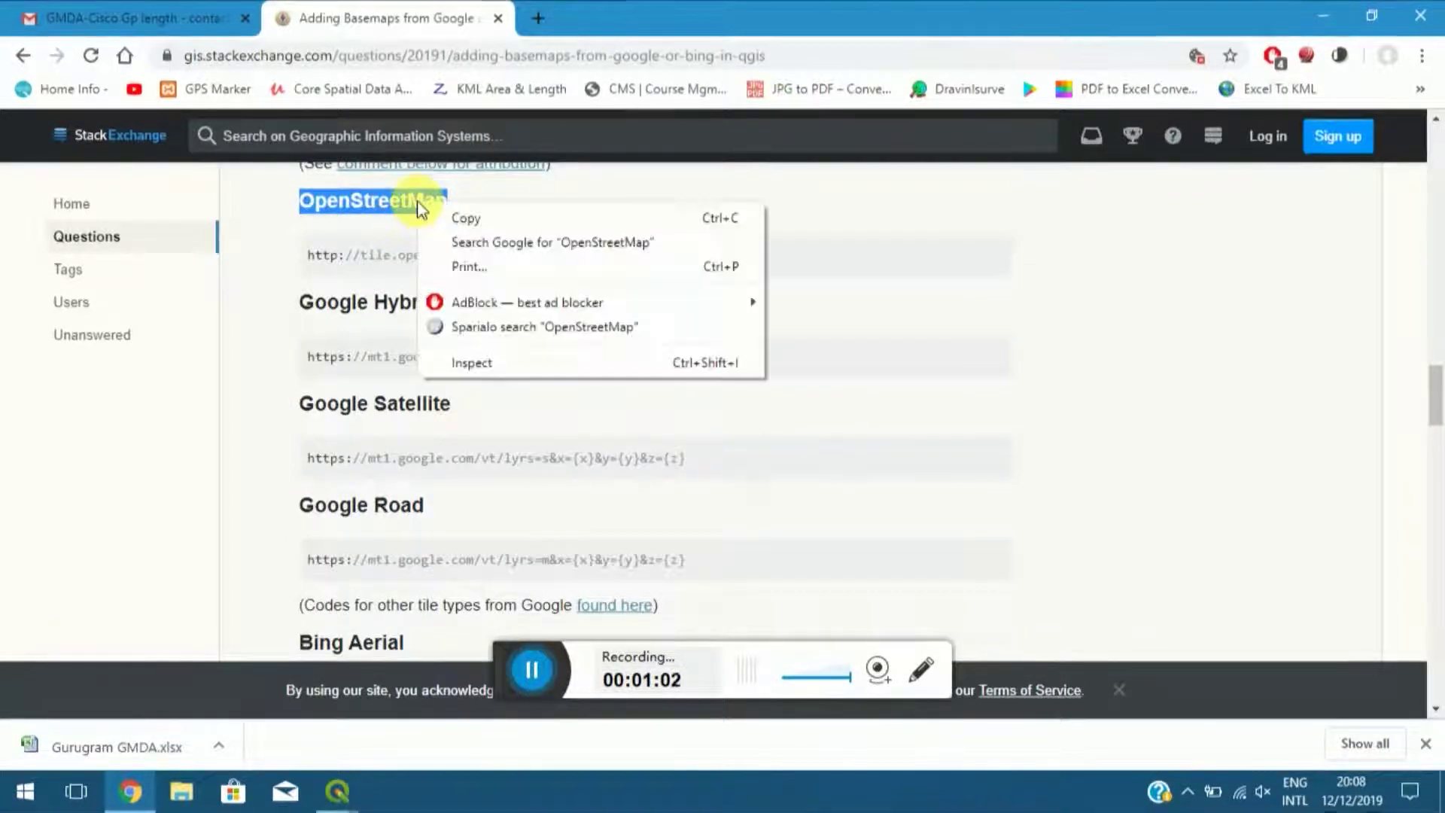
left_click(444, 216)
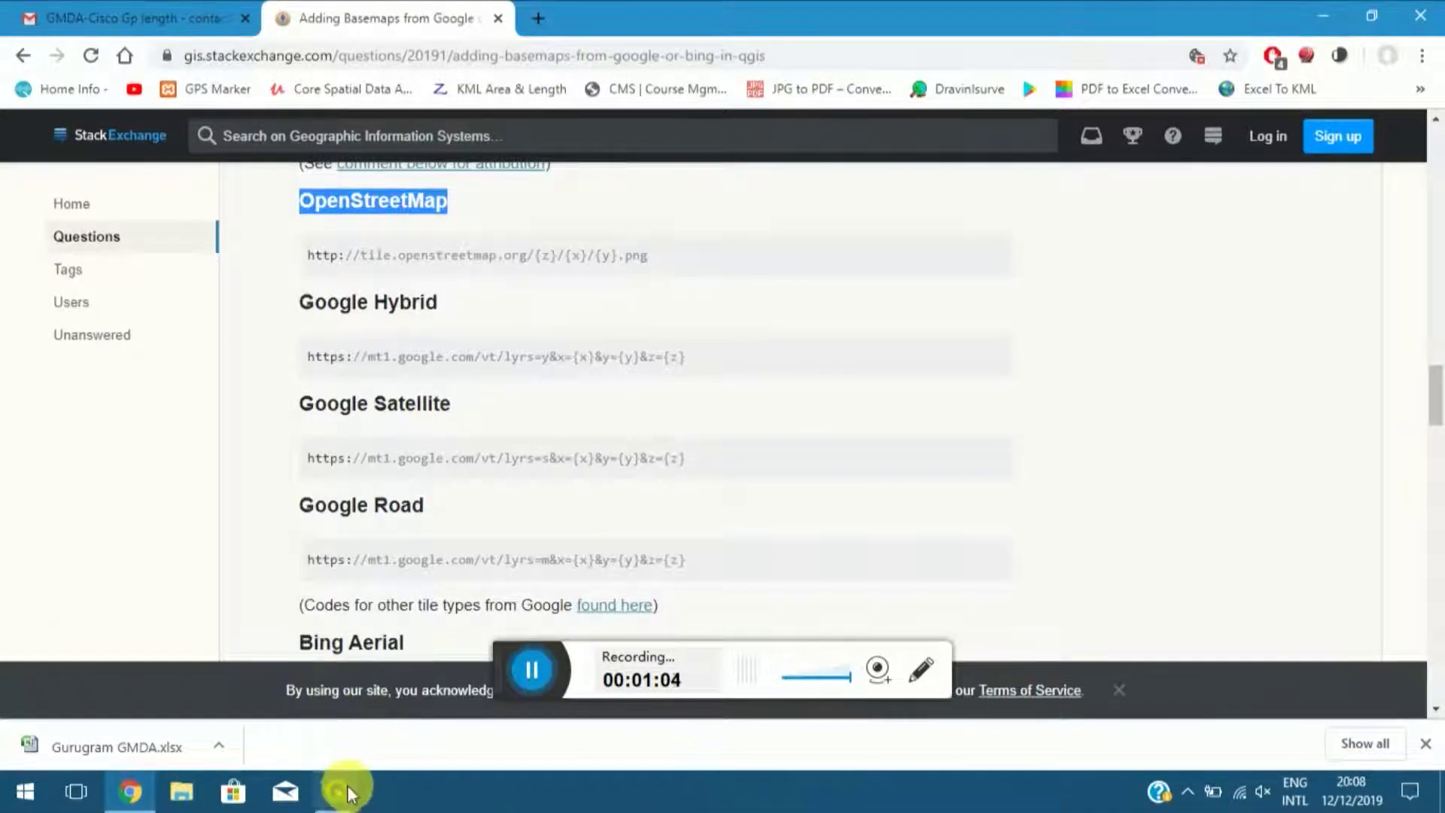
mouse_move(346, 794)
left_click(425, 708)
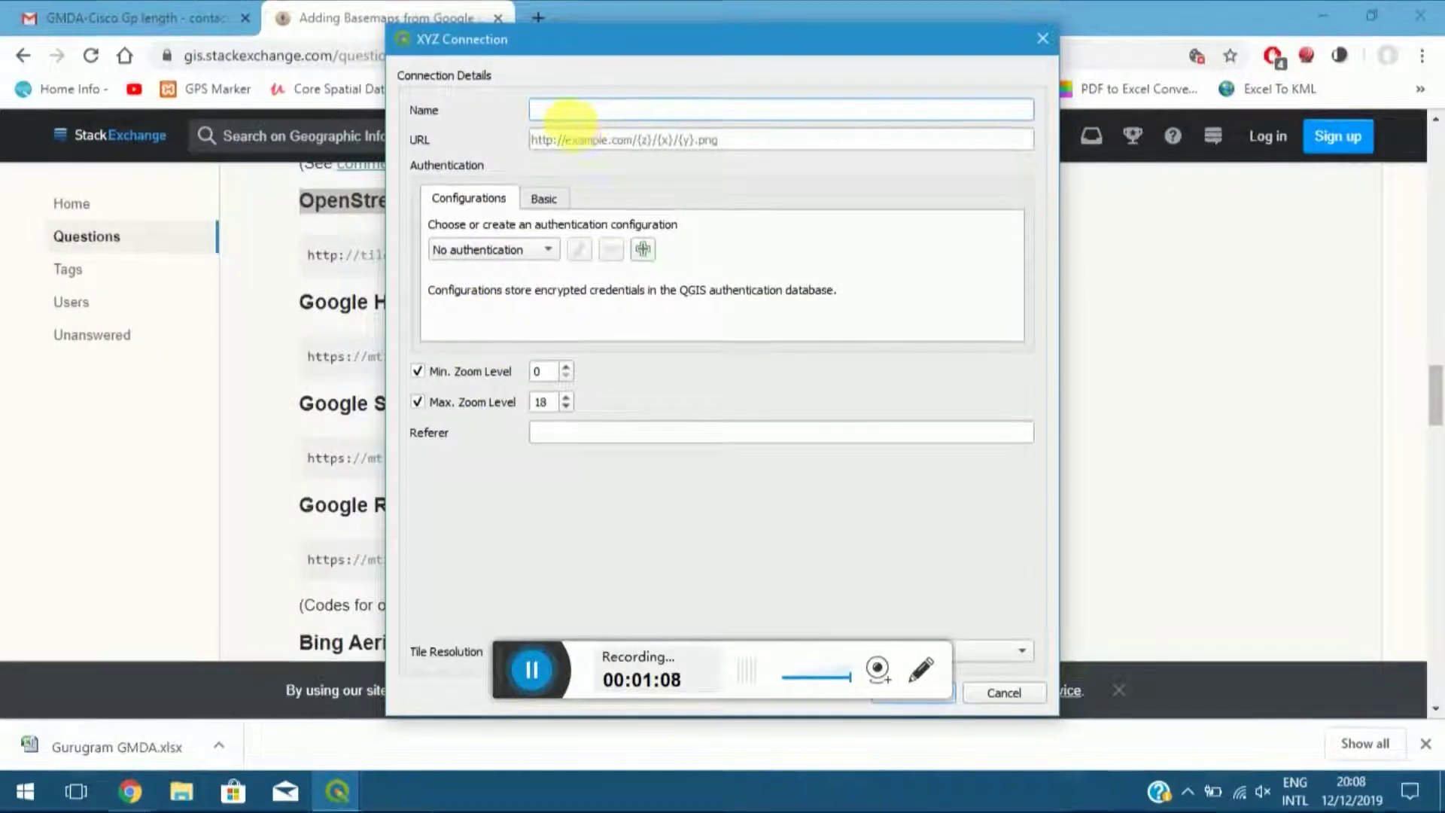
right_click(579, 113)
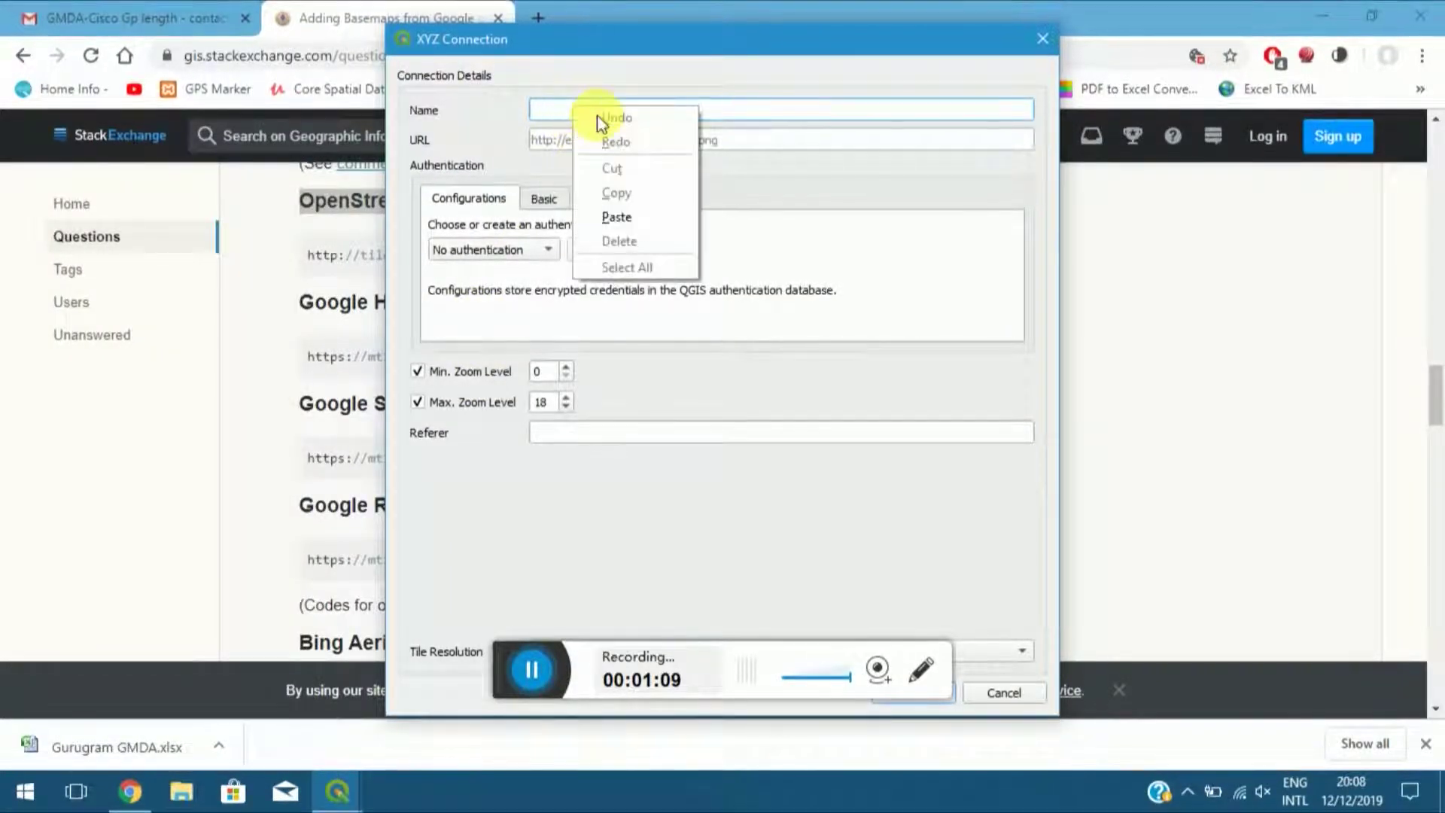
left_click(607, 216)
left_click_drag(602, 52, 947, 157)
left_click(655, 256)
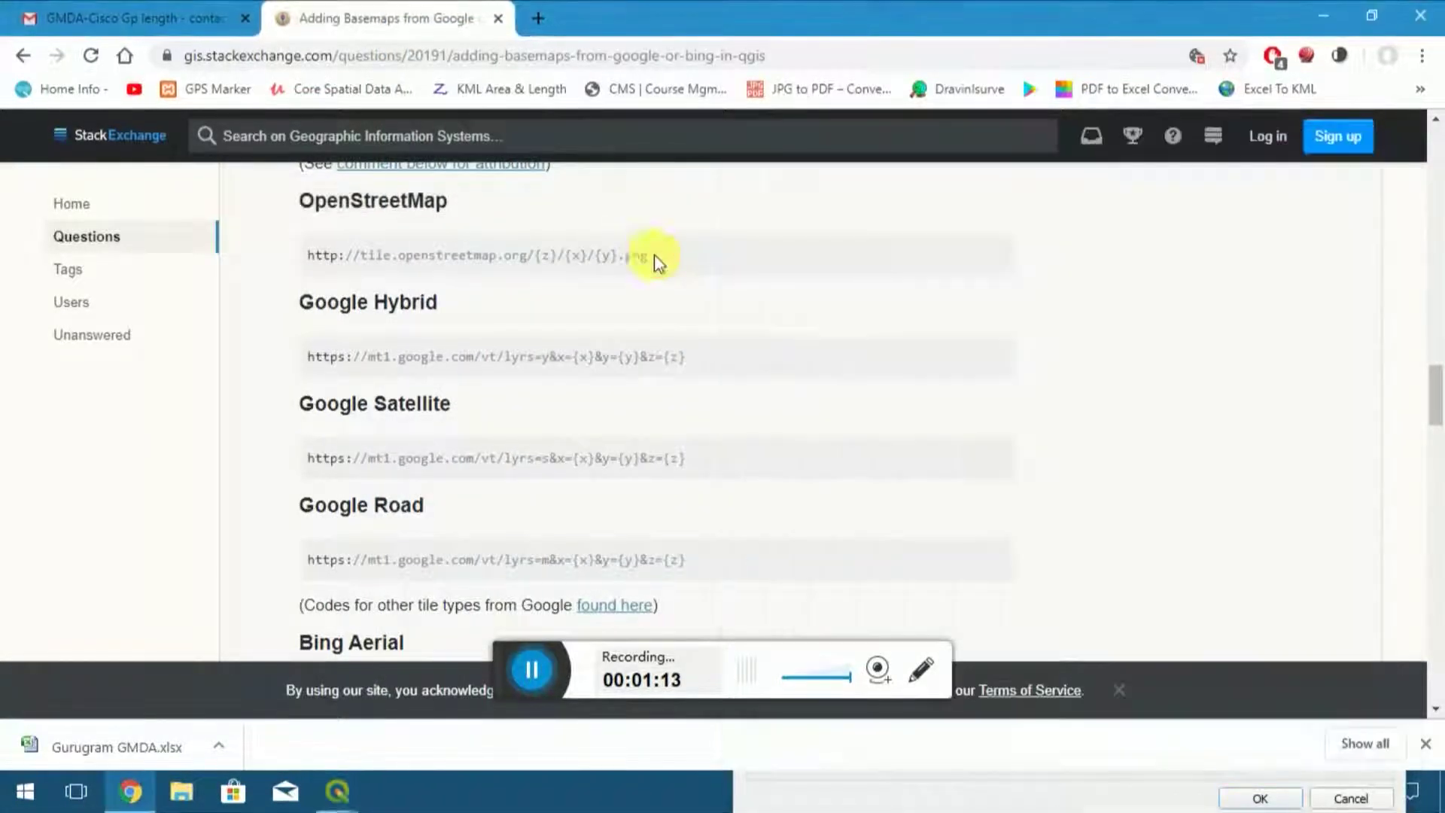
triple_click(654, 256)
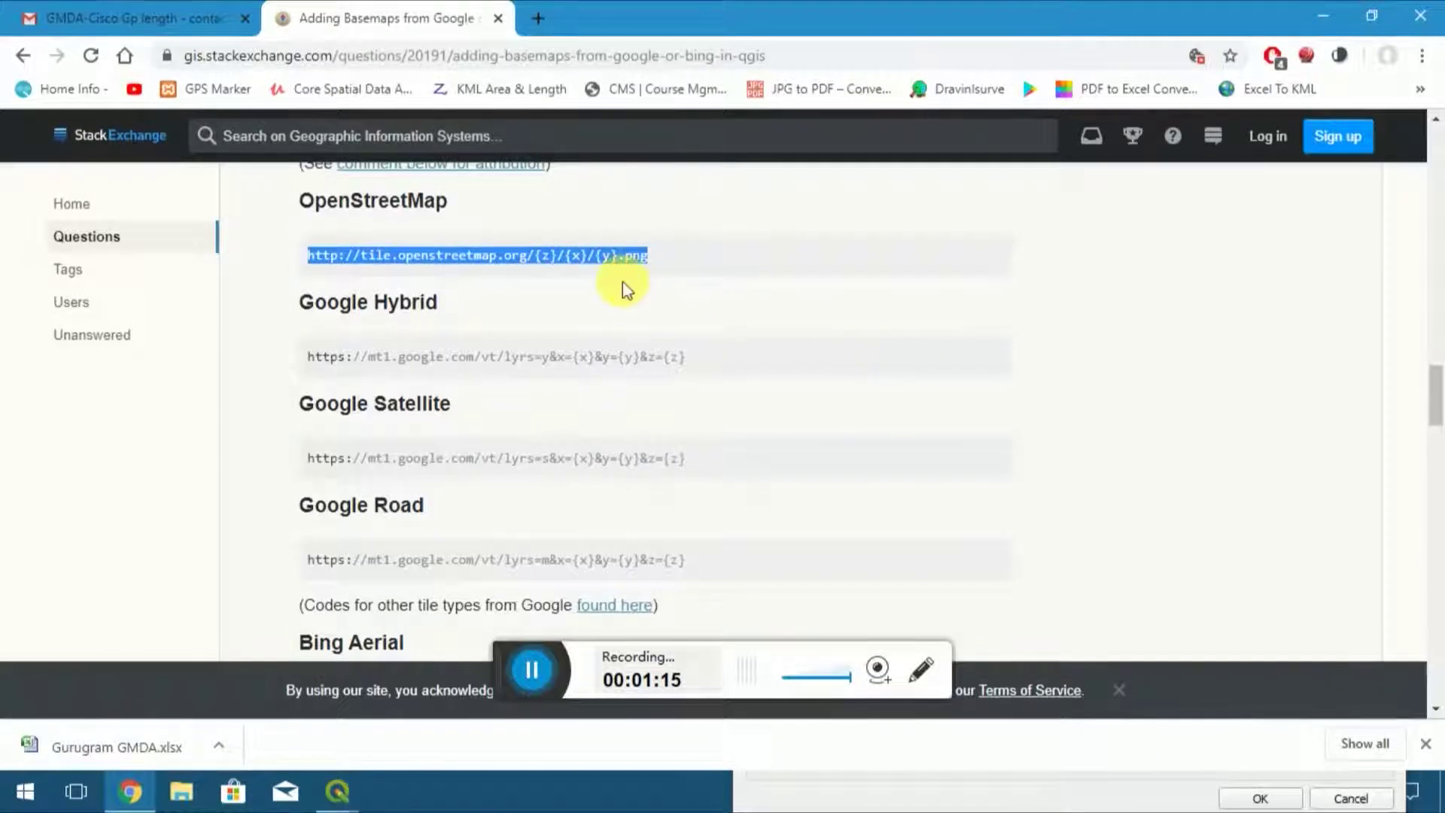
right_click(647, 259)
left_click(657, 267)
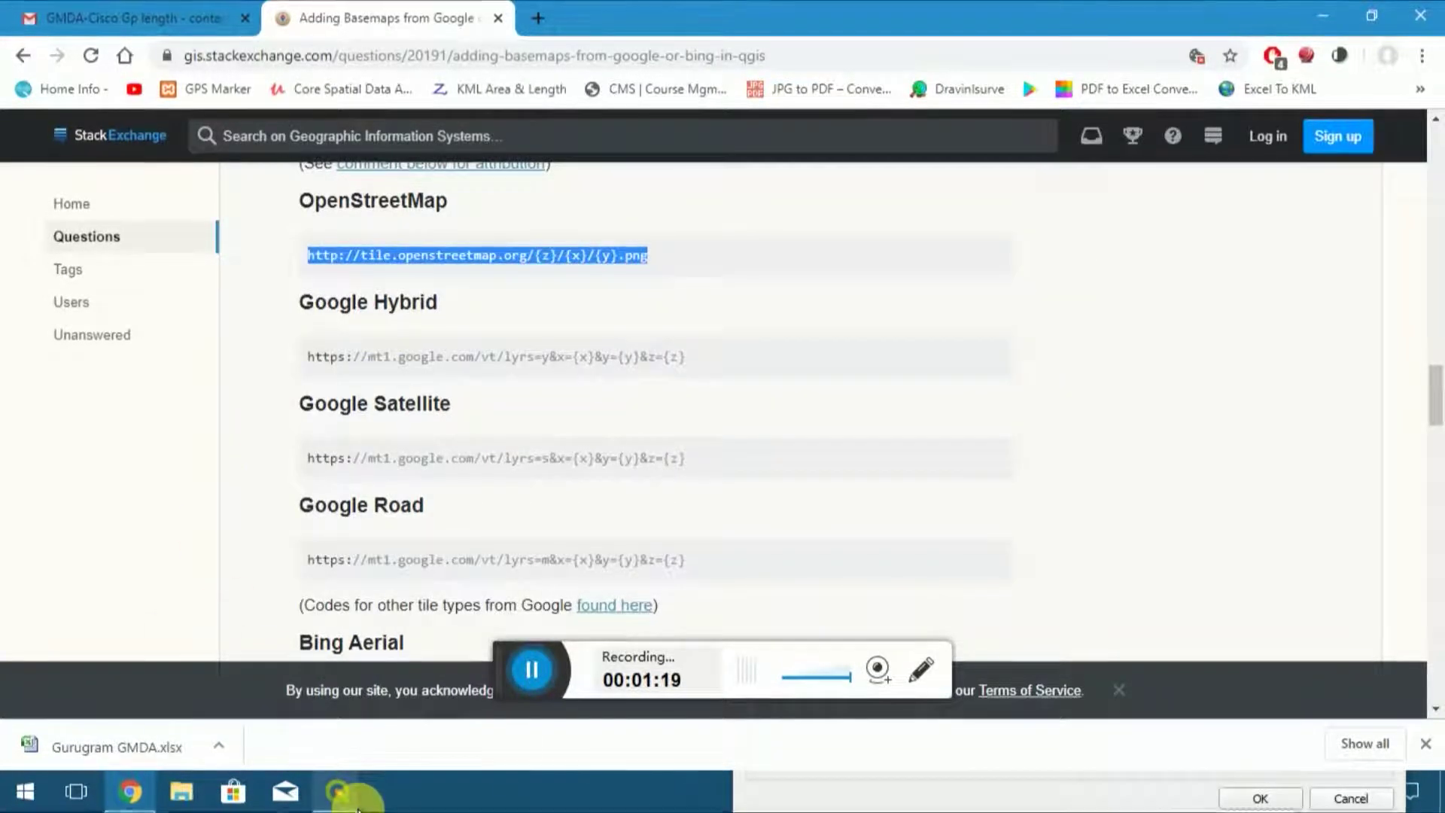
mouse_move(356, 807)
left_click(452, 692)
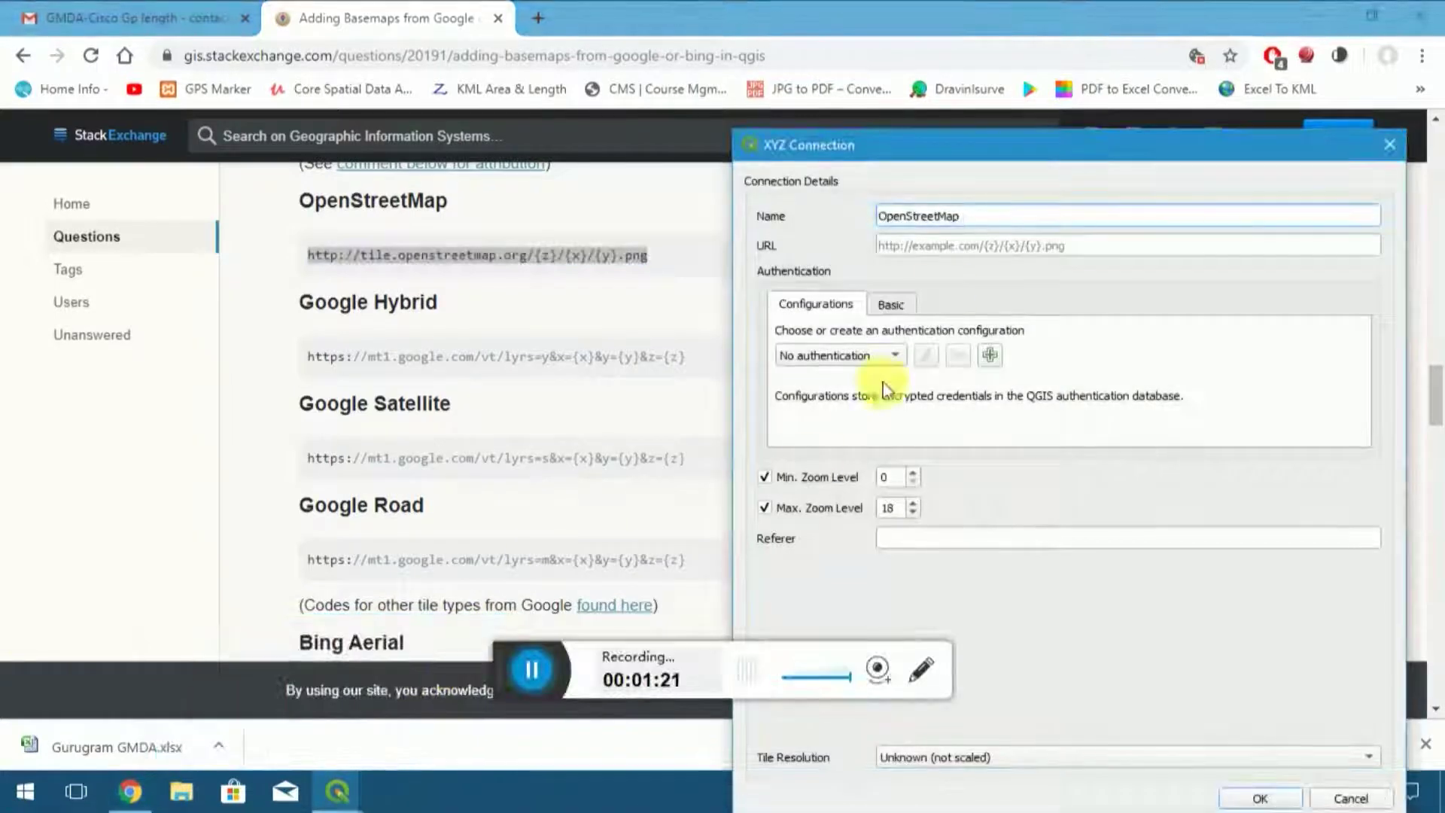
left_click(941, 246)
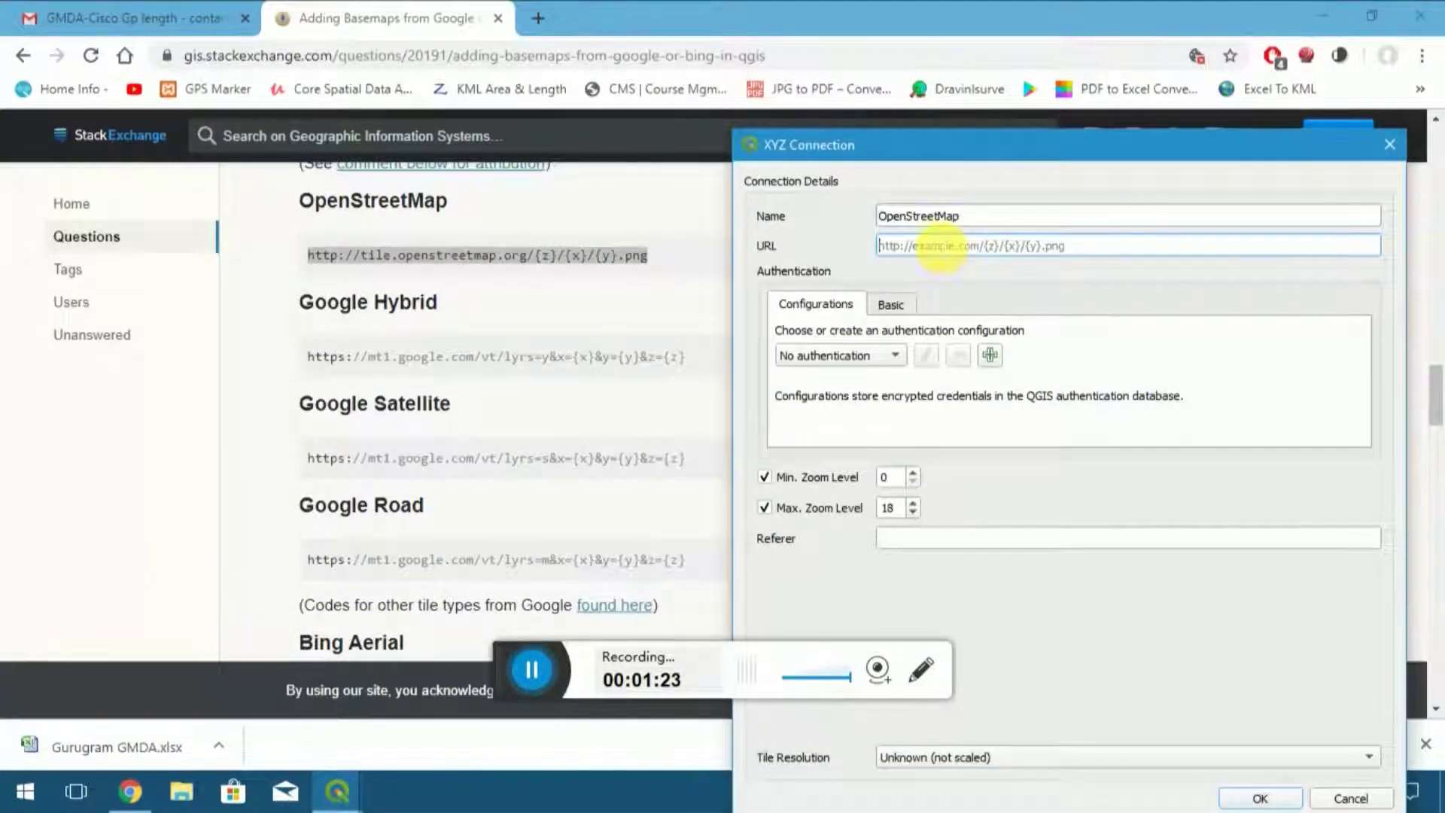
right_click(933, 242)
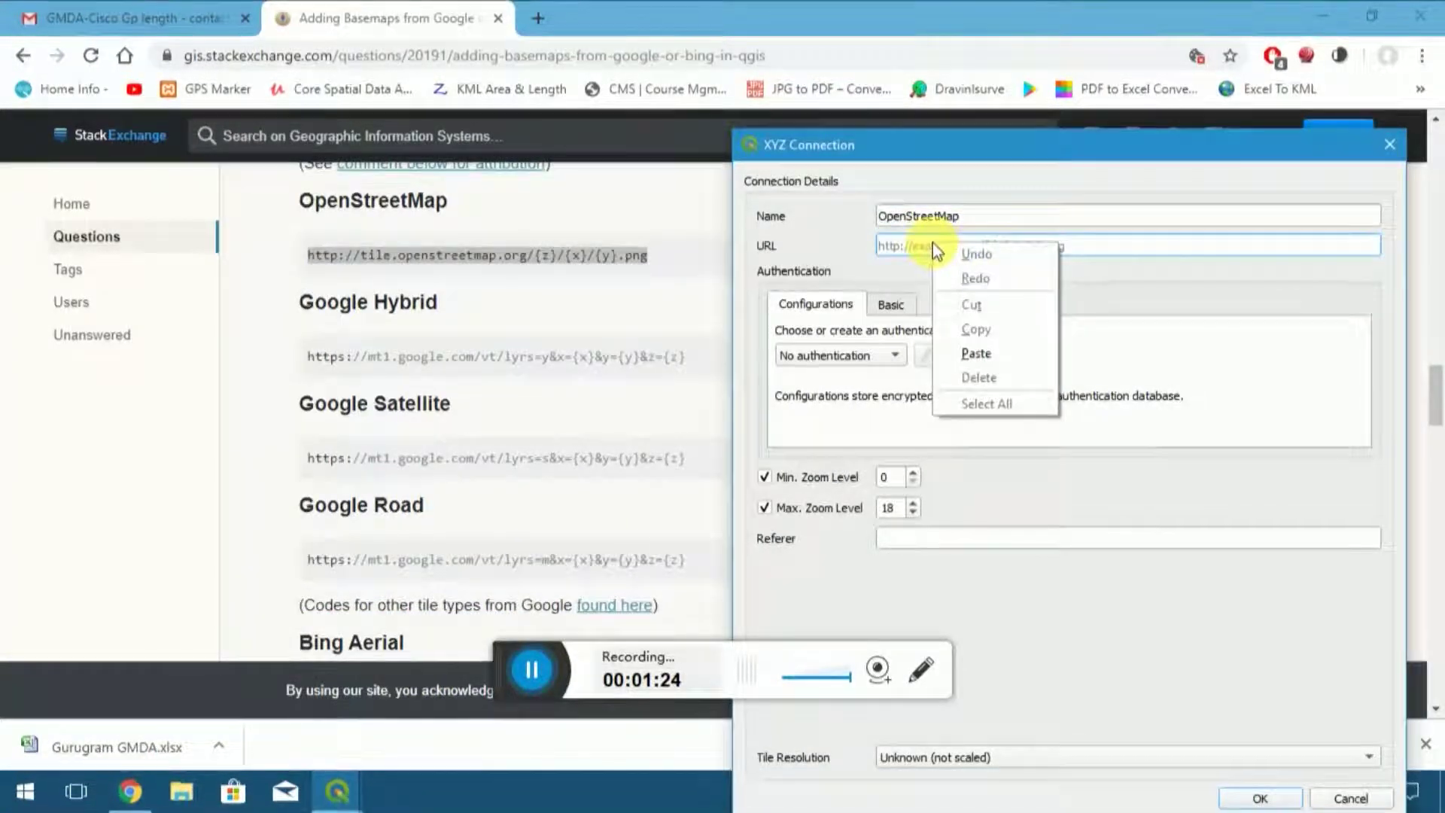
left_click(976, 356)
left_click_drag(1015, 136, 761, 65)
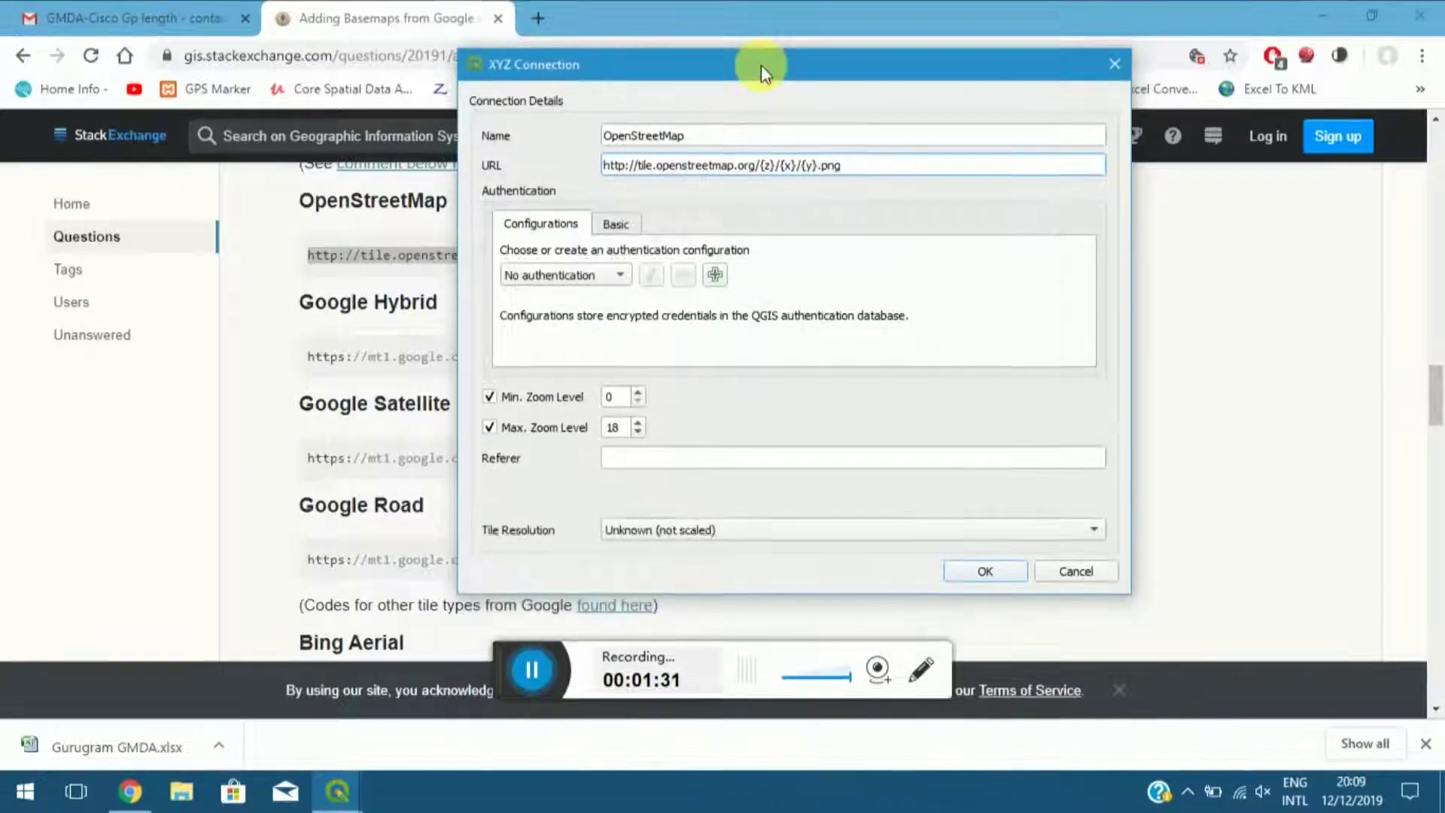
left_click(986, 572)
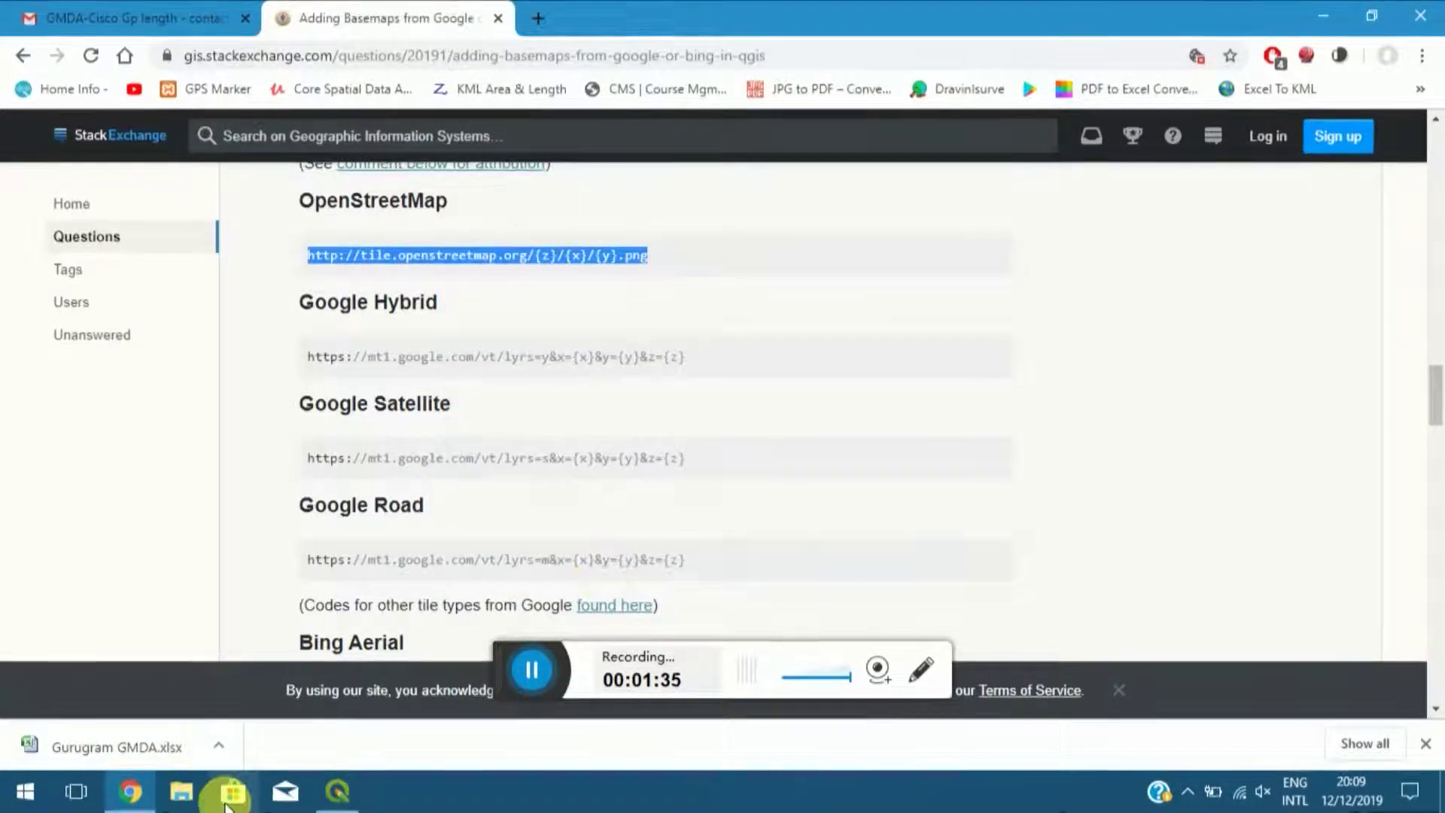
Return to QGIS and add the OpenStreetMap XYZ tile connection to the project as a layer.
left_click(331, 792)
left_click(93, 366)
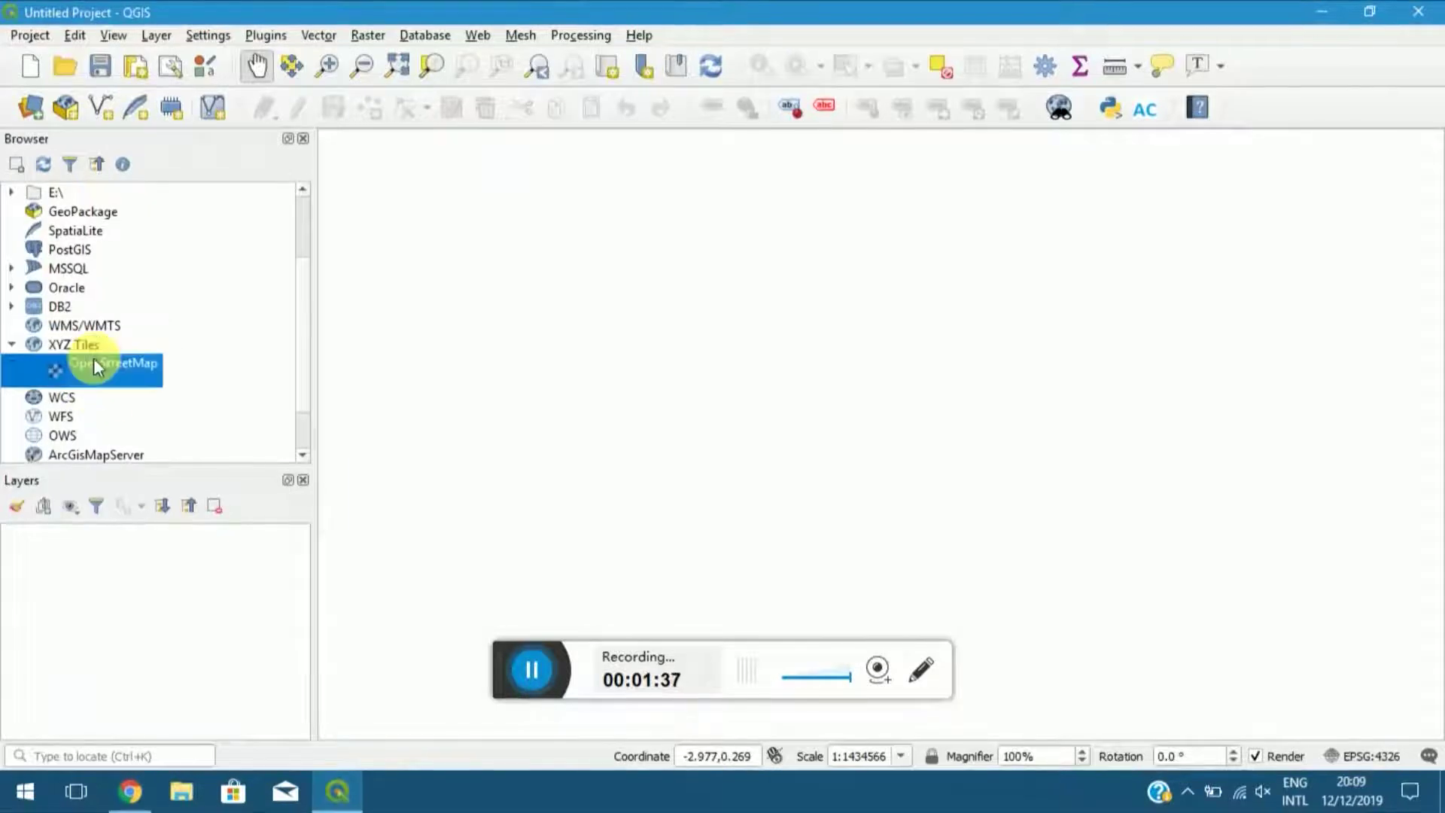
double_click(116, 366)
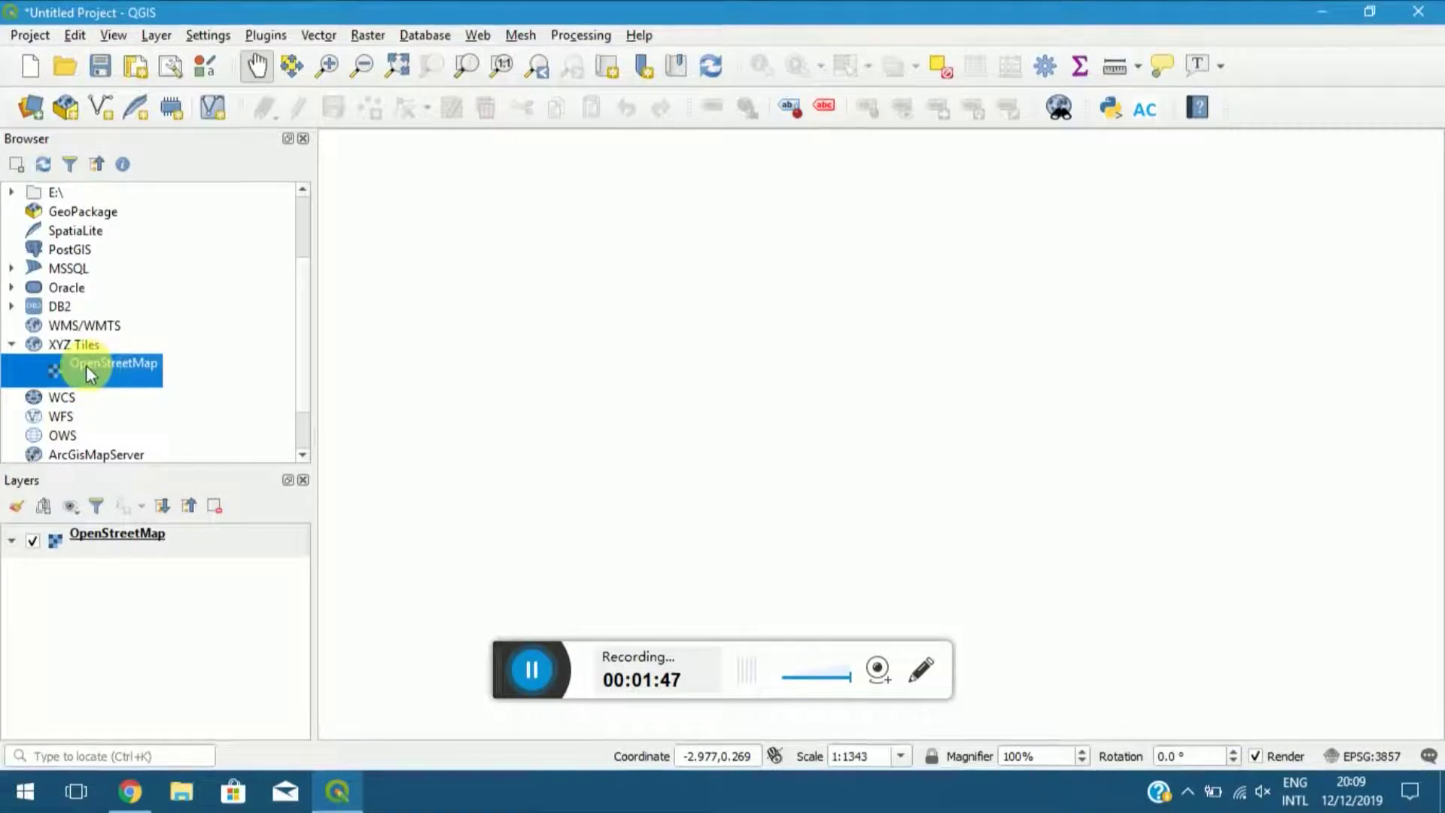
Start a new XYZ Tiles connection and name it "Google Satellite", using the heading copied from the Stack Exchange page in Chrome.
right_click(89, 347)
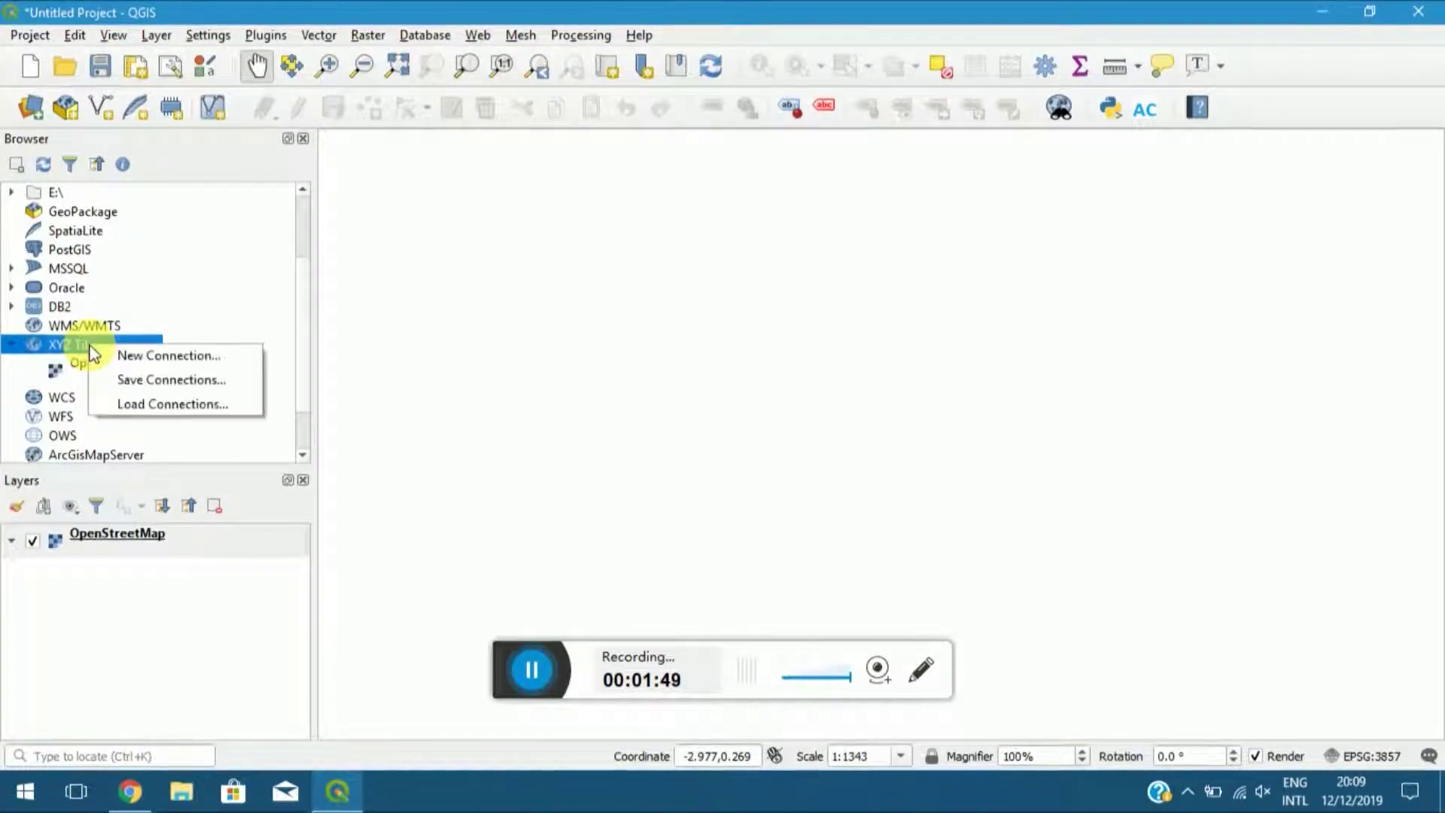
left_click(134, 354)
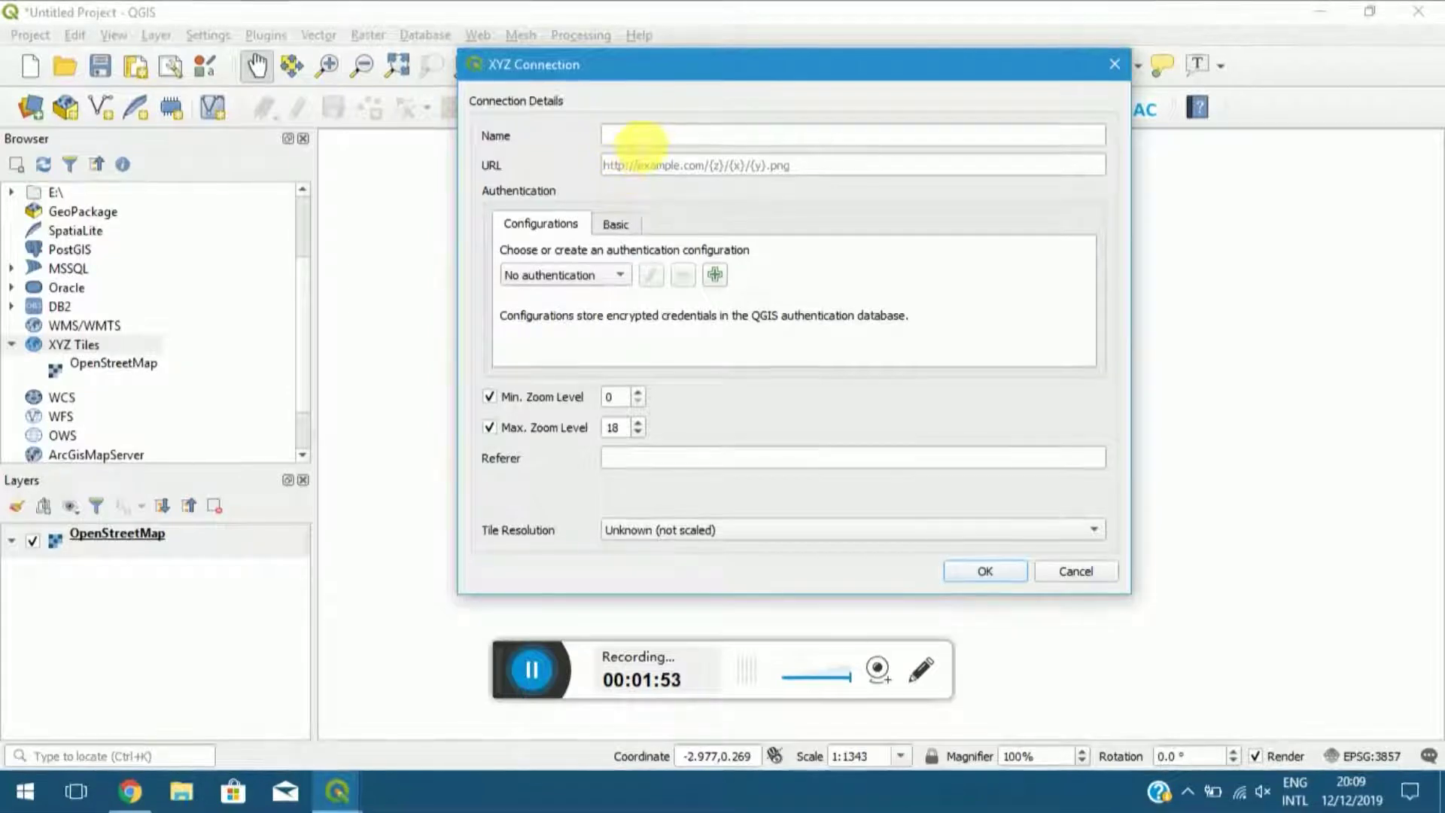
left_click(129, 791)
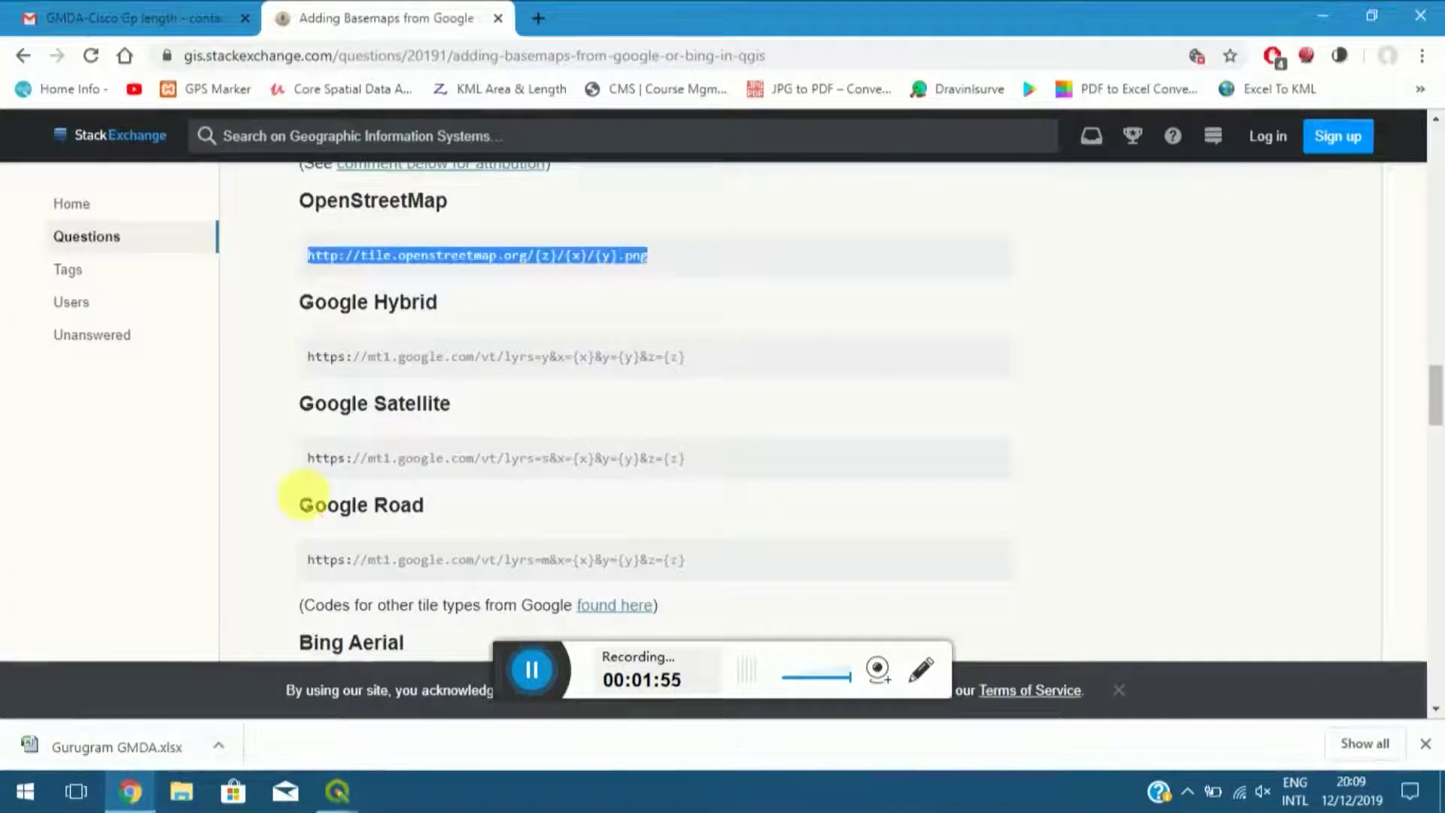
scroll(527, 380, "down", 1)
scroll(530, 388, "down", 1)
scroll(530, 388, "up", 2)
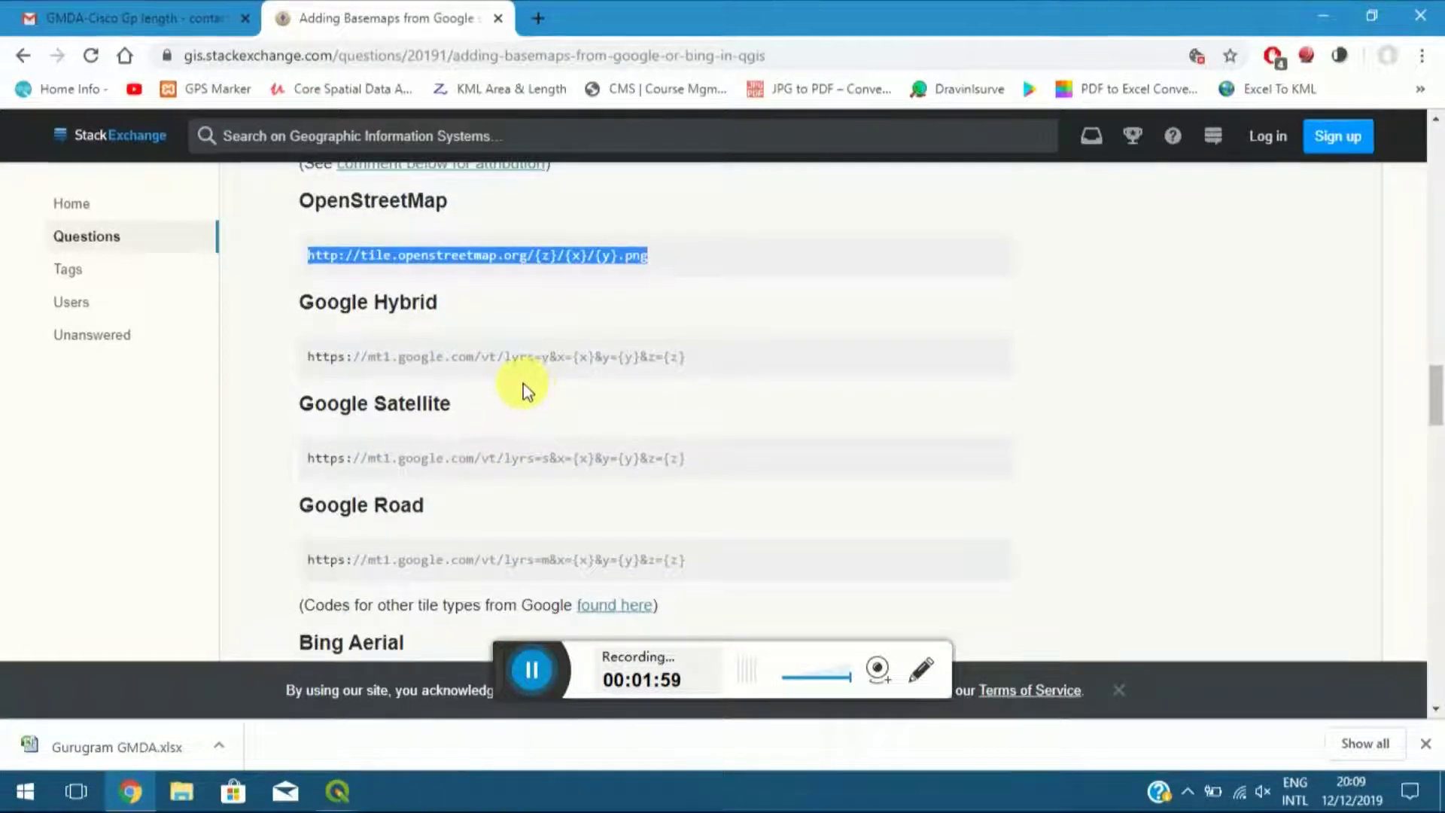
left_click_drag(451, 407, 301, 408)
right_click(475, 416)
left_click(478, 426)
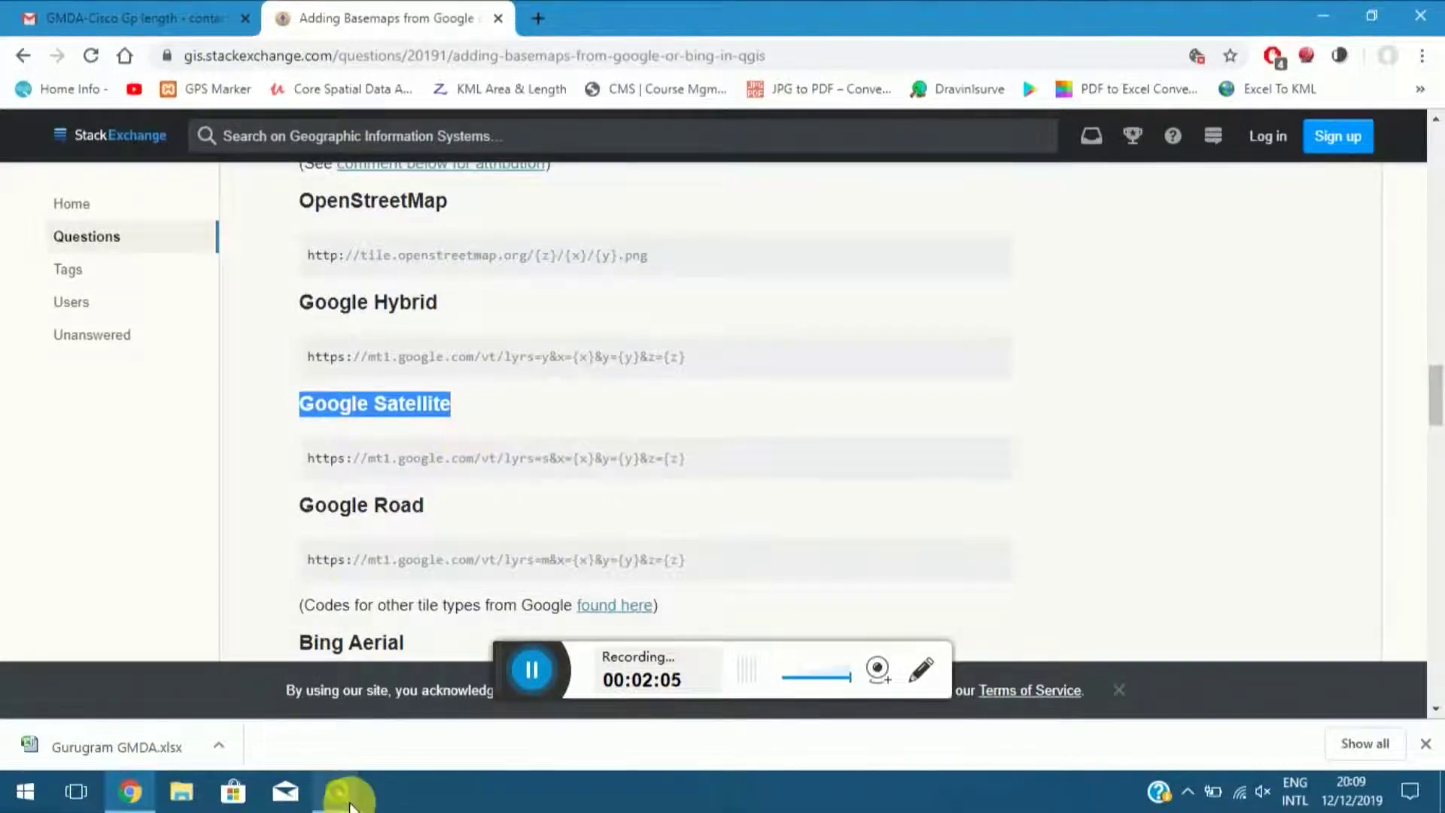
mouse_move(349, 798)
left_click(436, 688)
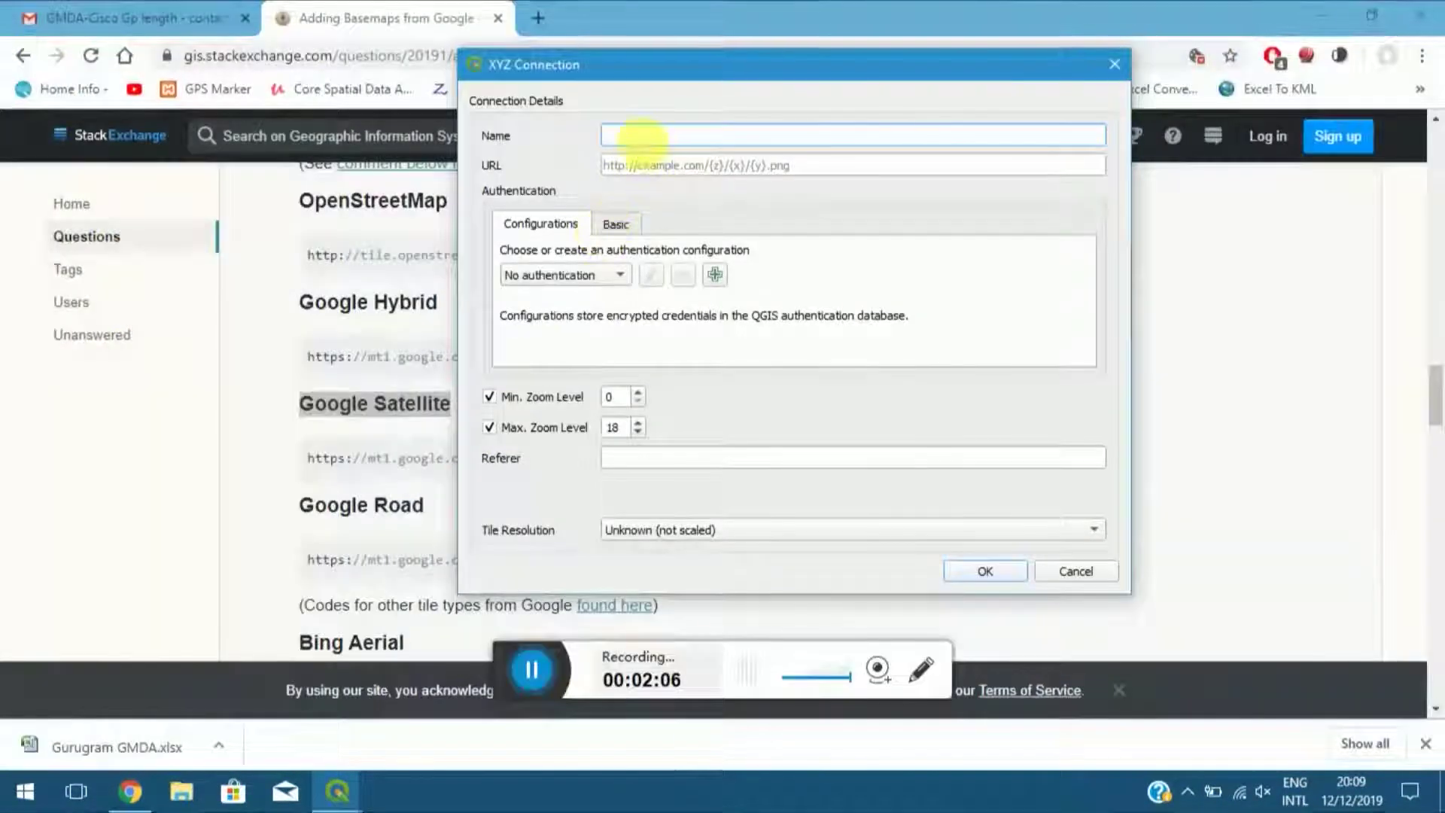
right_click(652, 139)
left_click(694, 238)
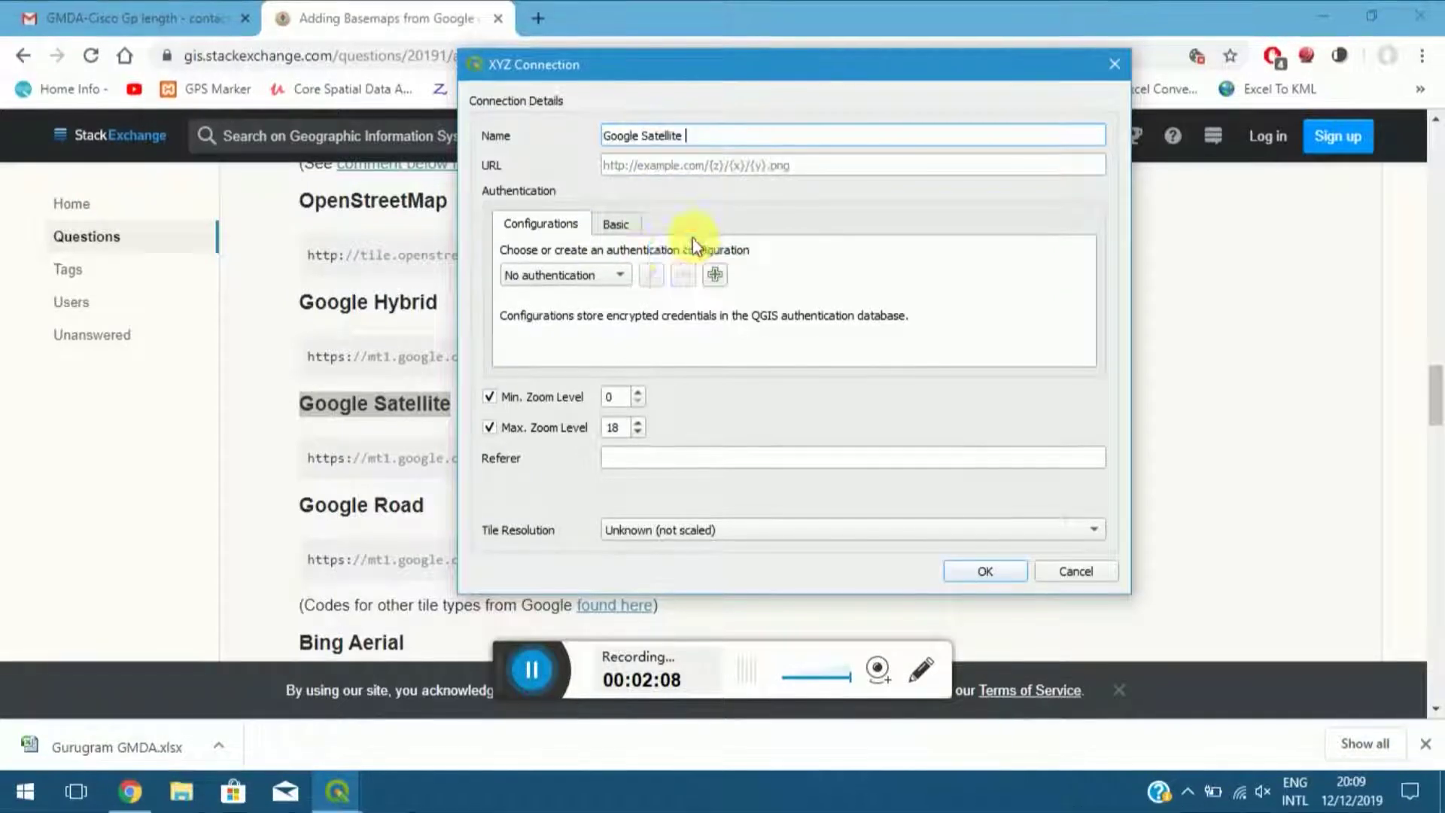
double_click(326, 458)
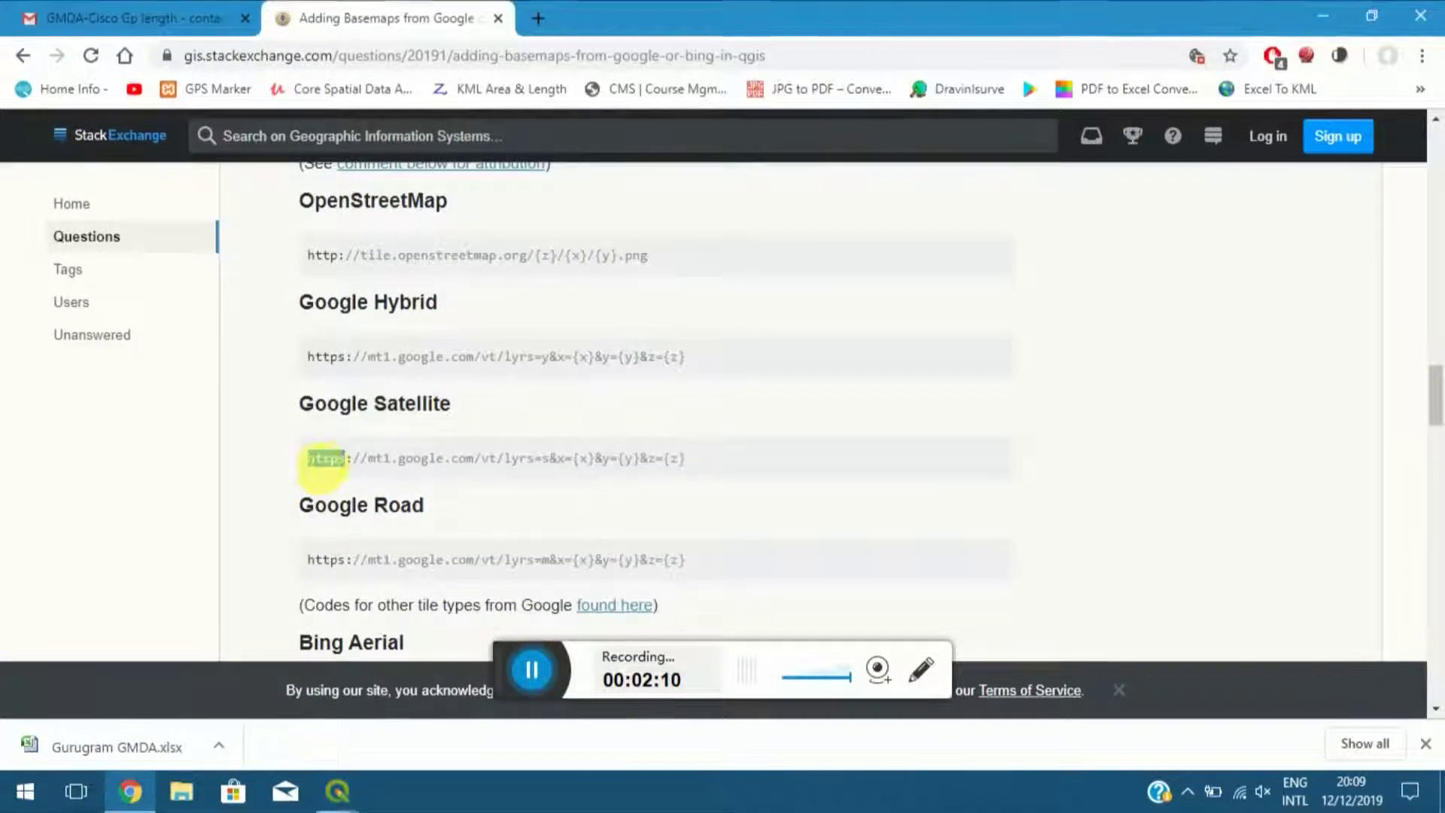
left_click_drag(685, 459, 319, 465)
right_click(324, 458)
left_click(346, 468)
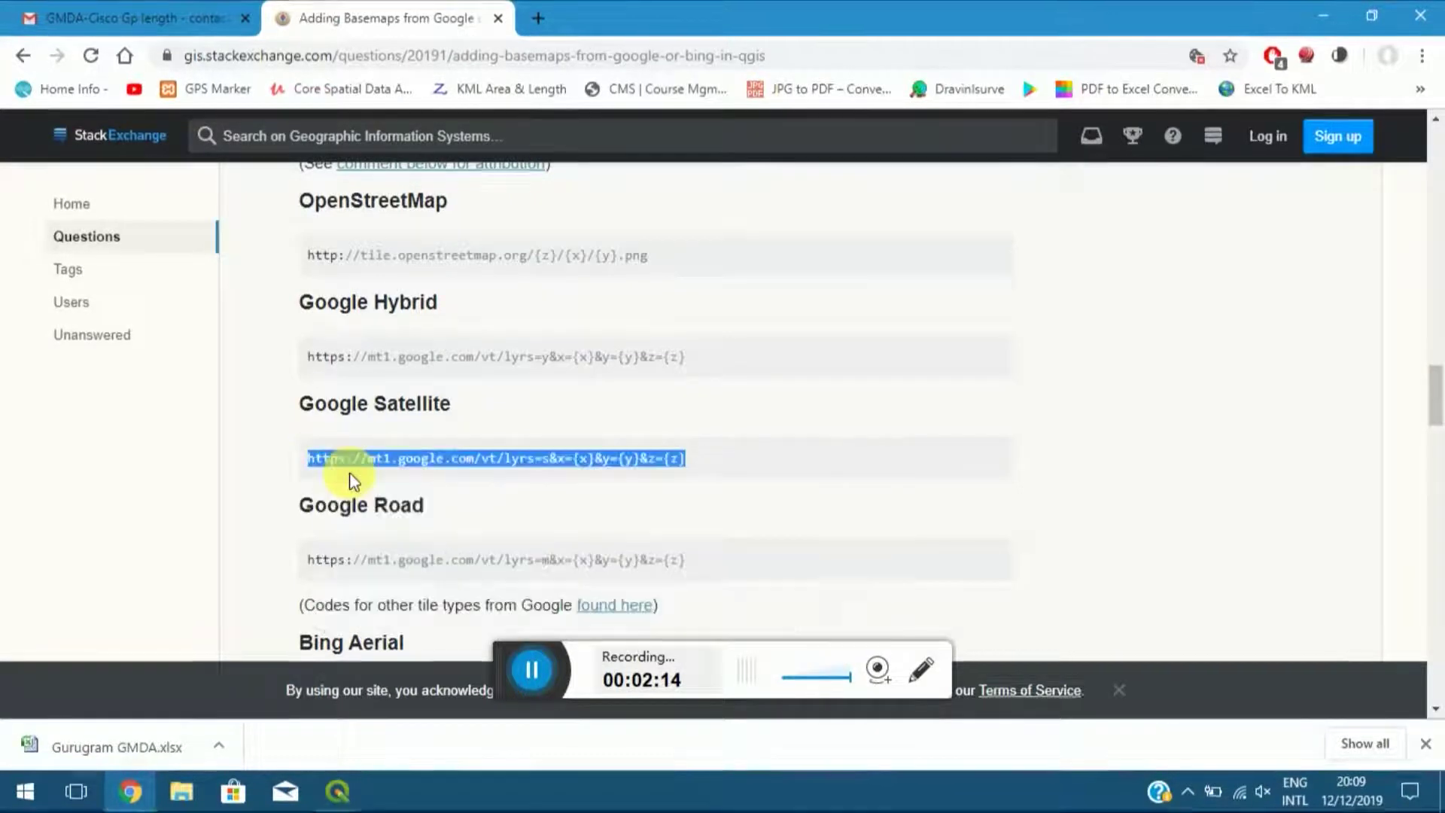
mouse_move(331, 794)
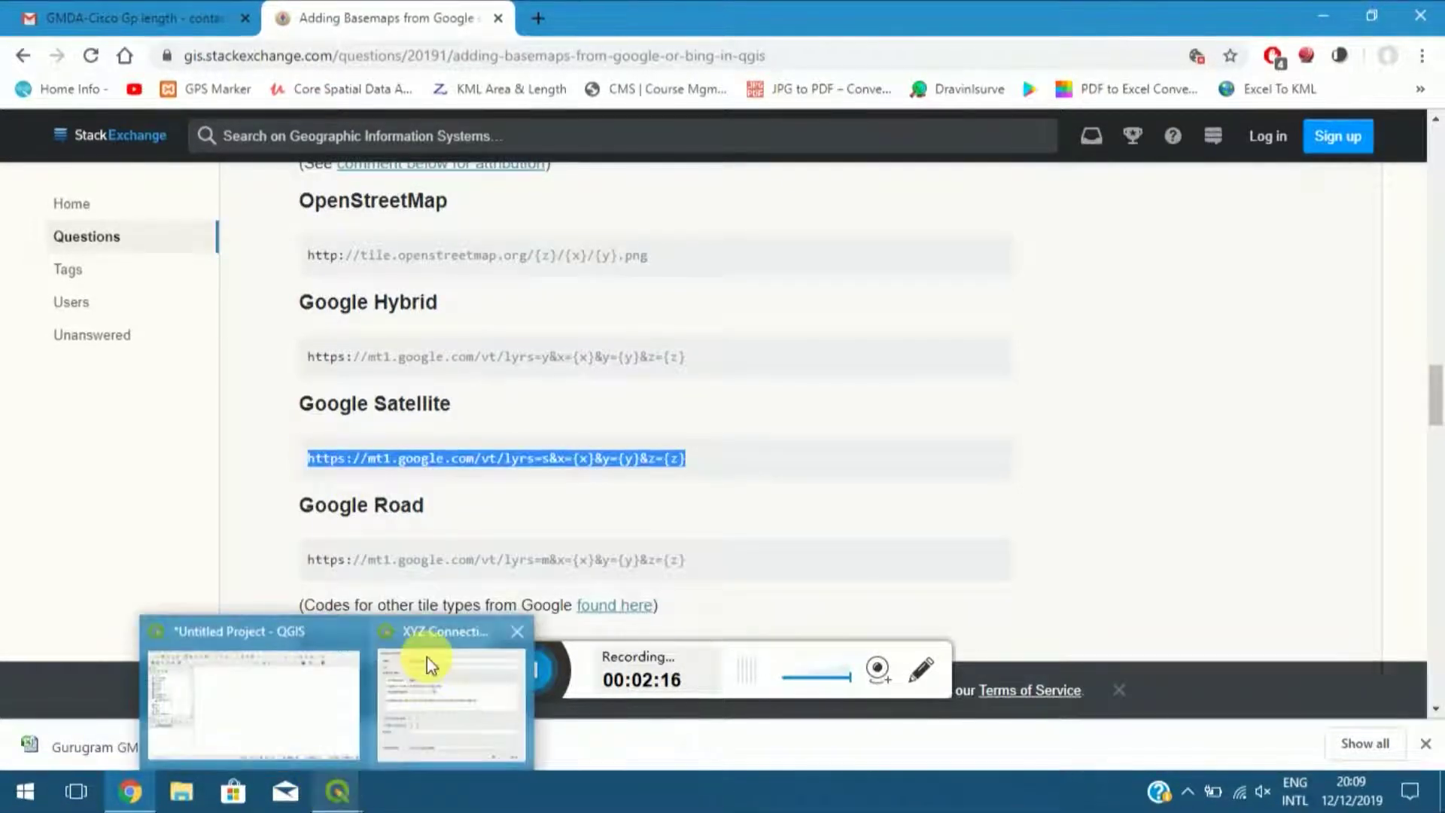
left_click(427, 657)
right_click(724, 165)
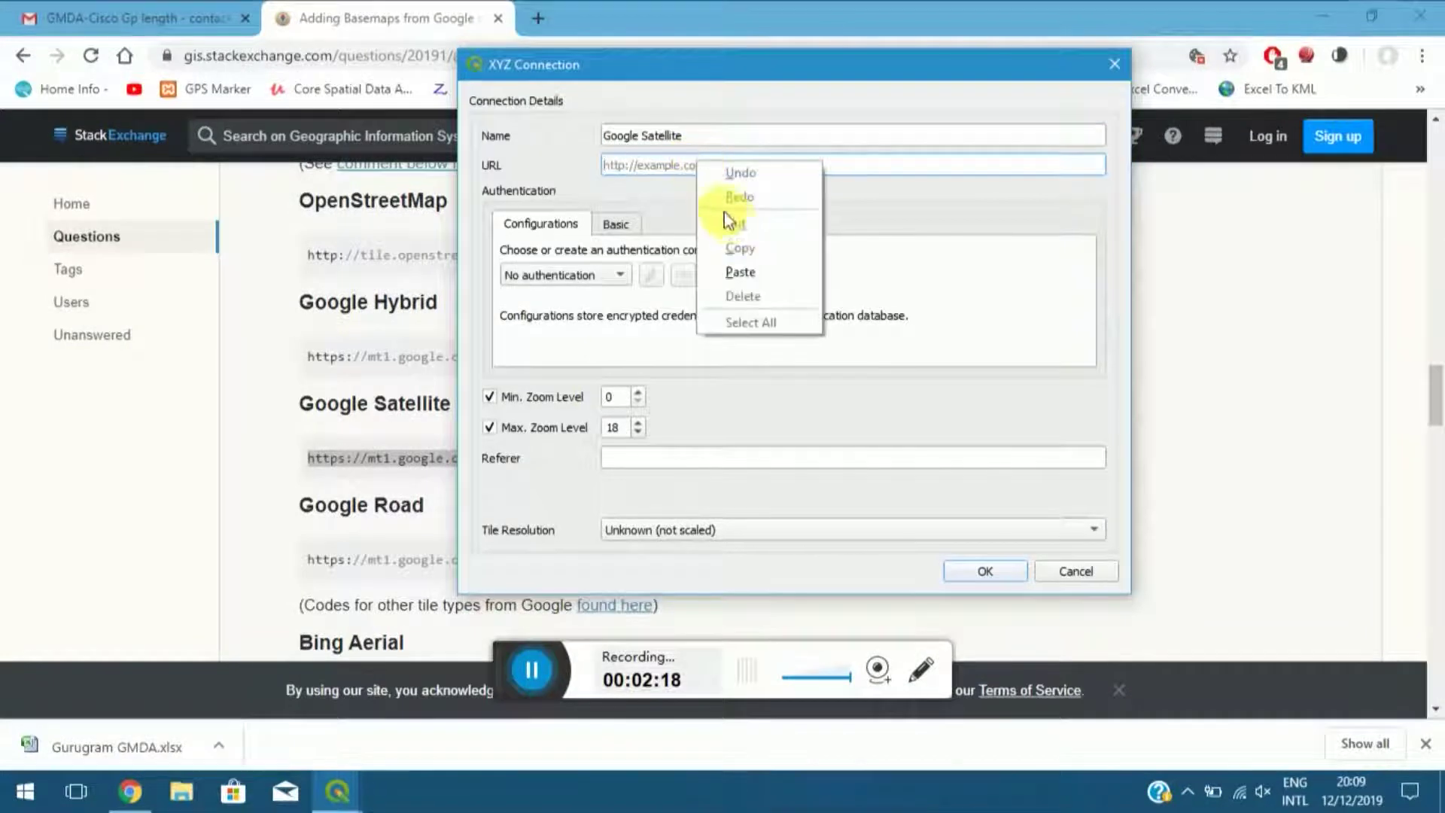
left_click(742, 271)
left_click(985, 571)
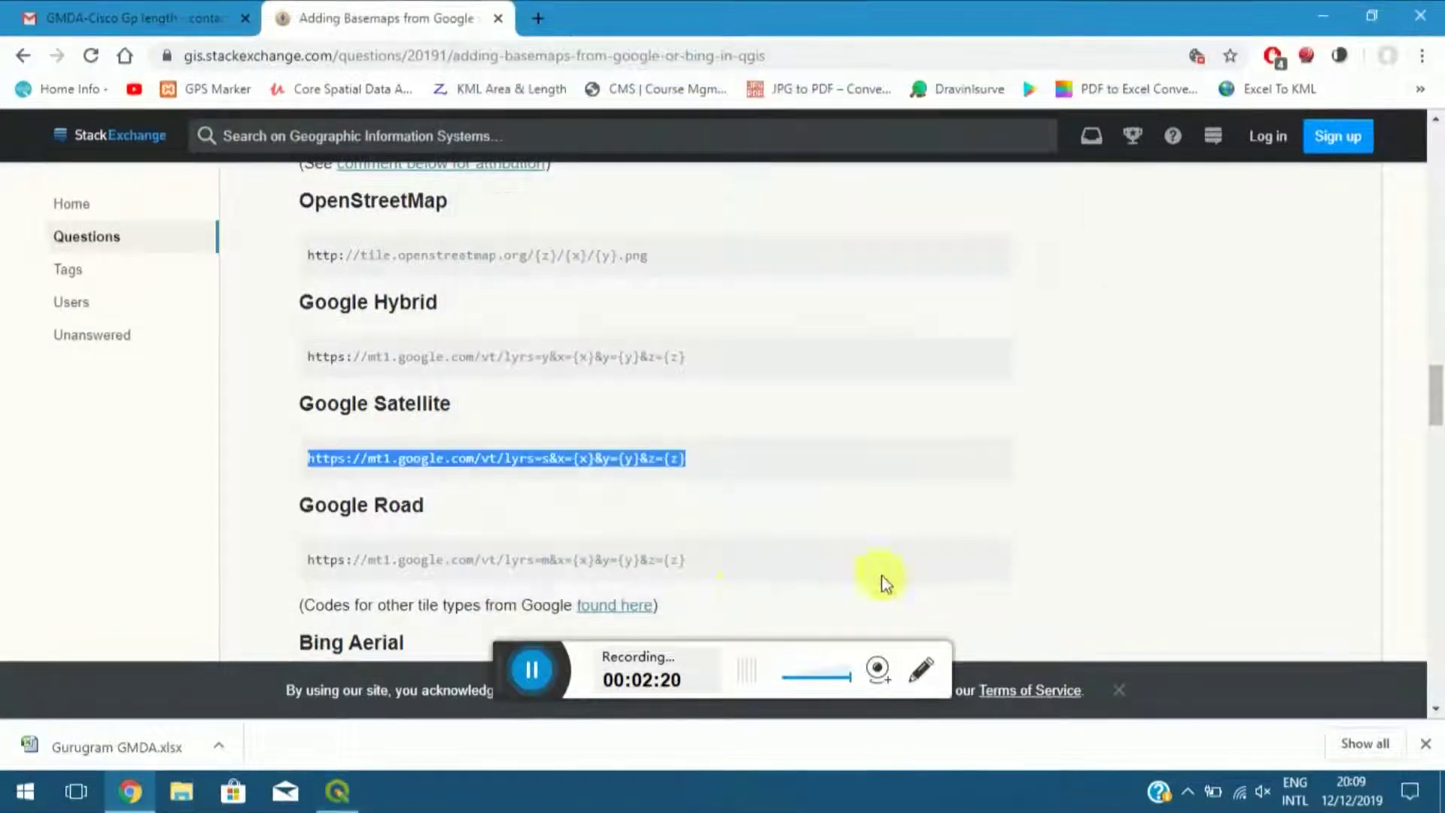
Return to QGIS, add the OpenStreetMap and Google Satellite connections as layers, and hide both OpenStreetMap layers.
left_click(339, 792)
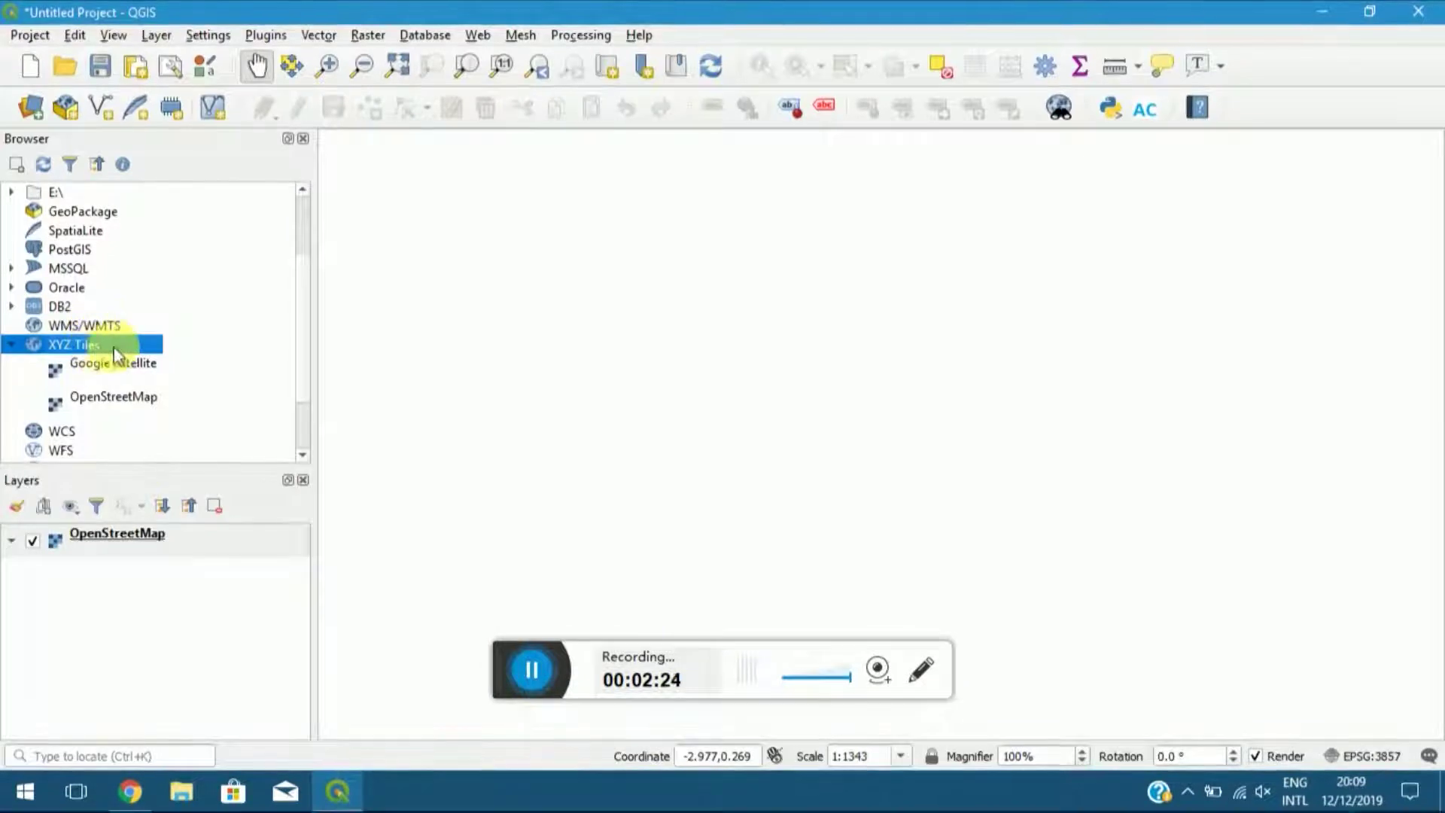
double_click(111, 399)
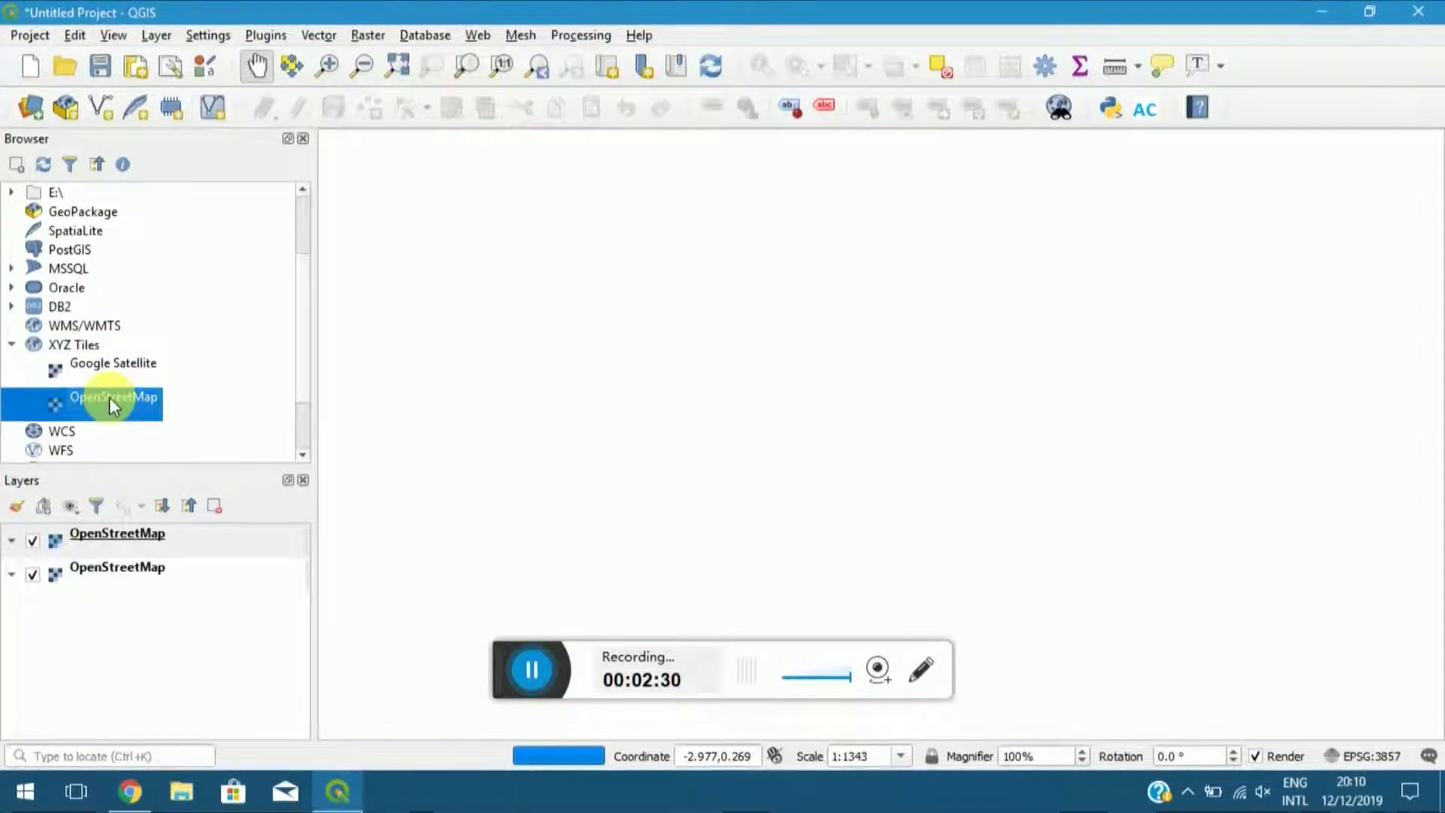
double_click(103, 359)
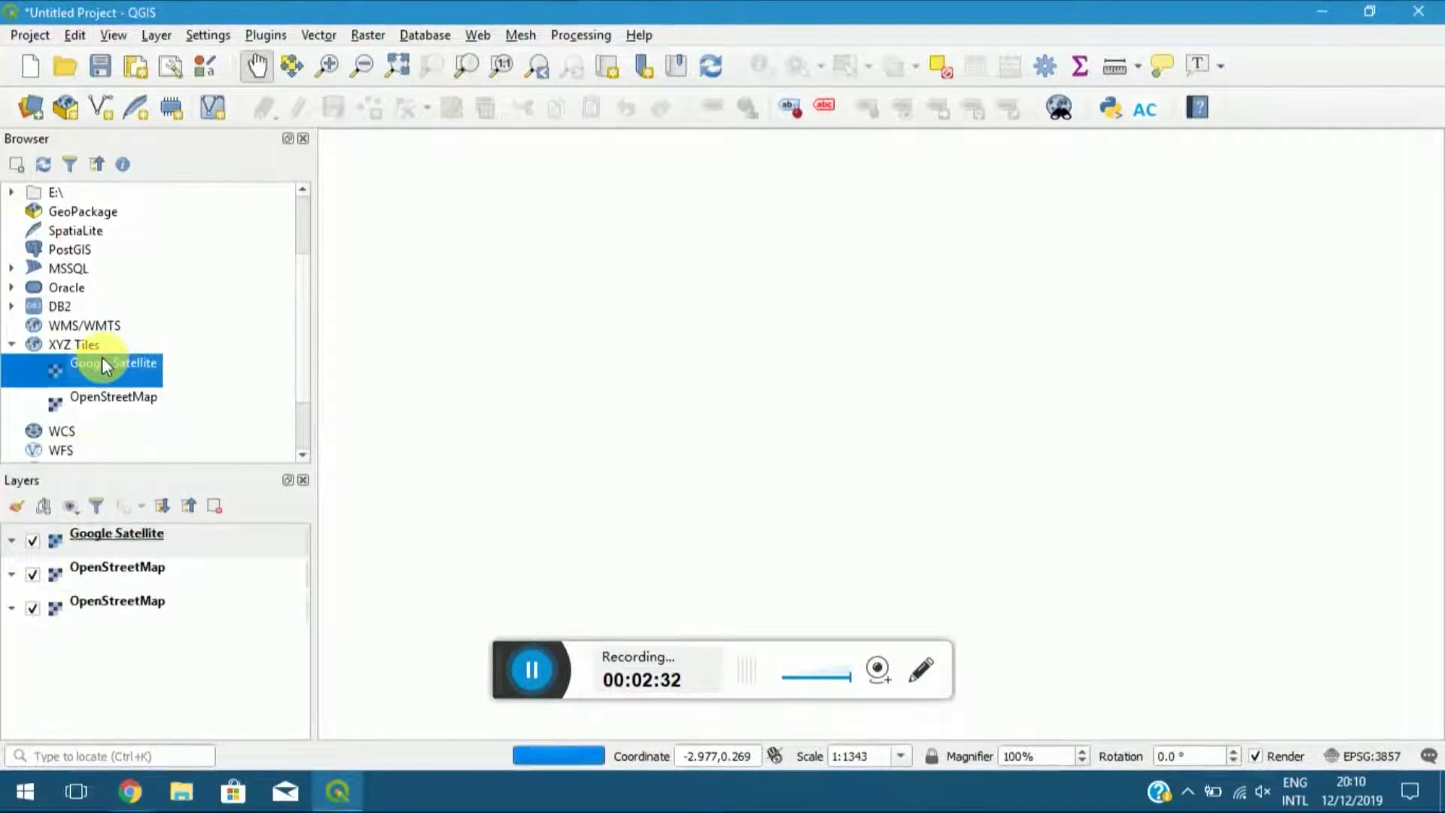
left_click(32, 576)
left_click(33, 609)
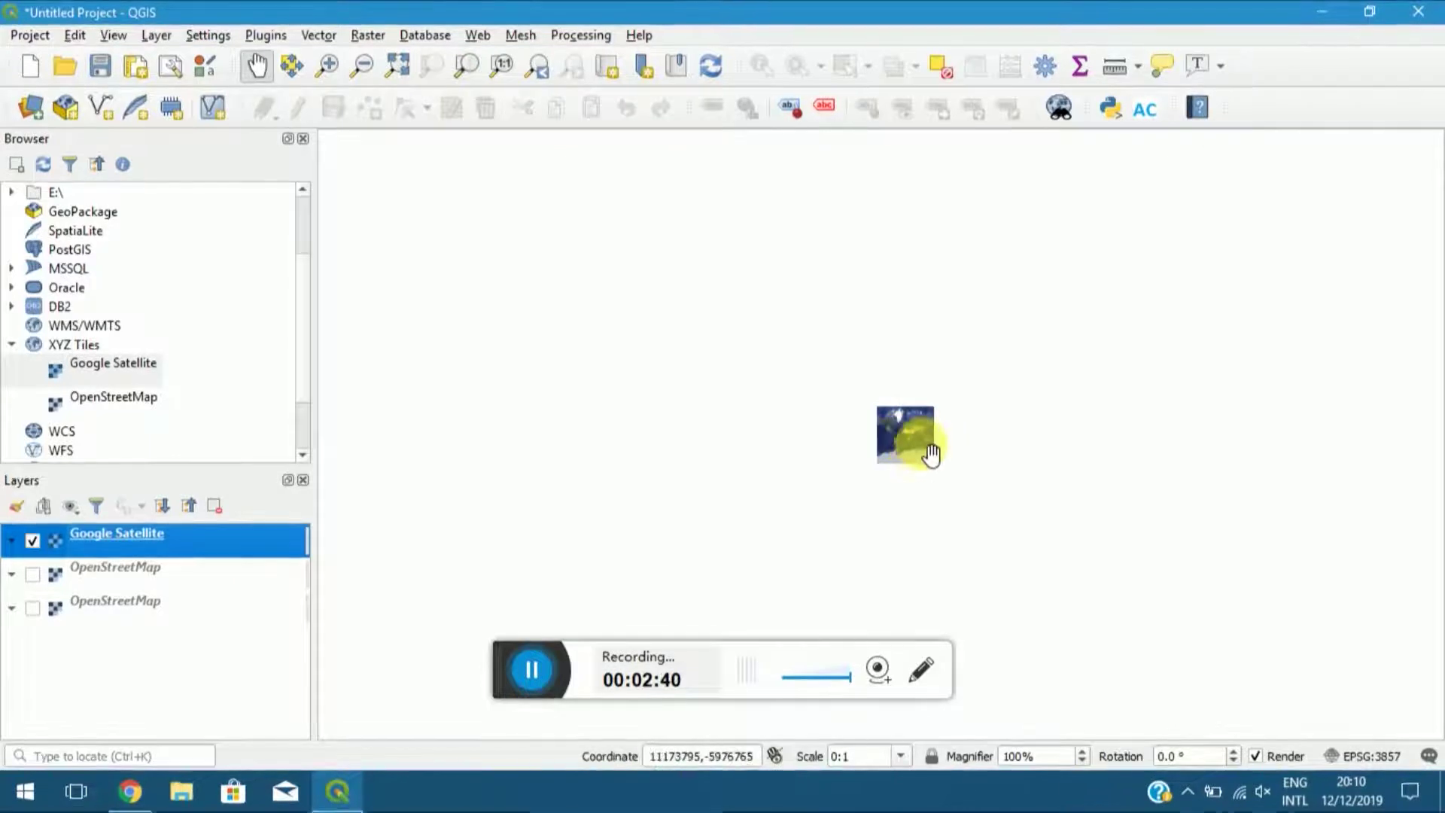
Zoom in from the world view to northern India to examine the Google Satellite imagery.
left_click(931, 451)
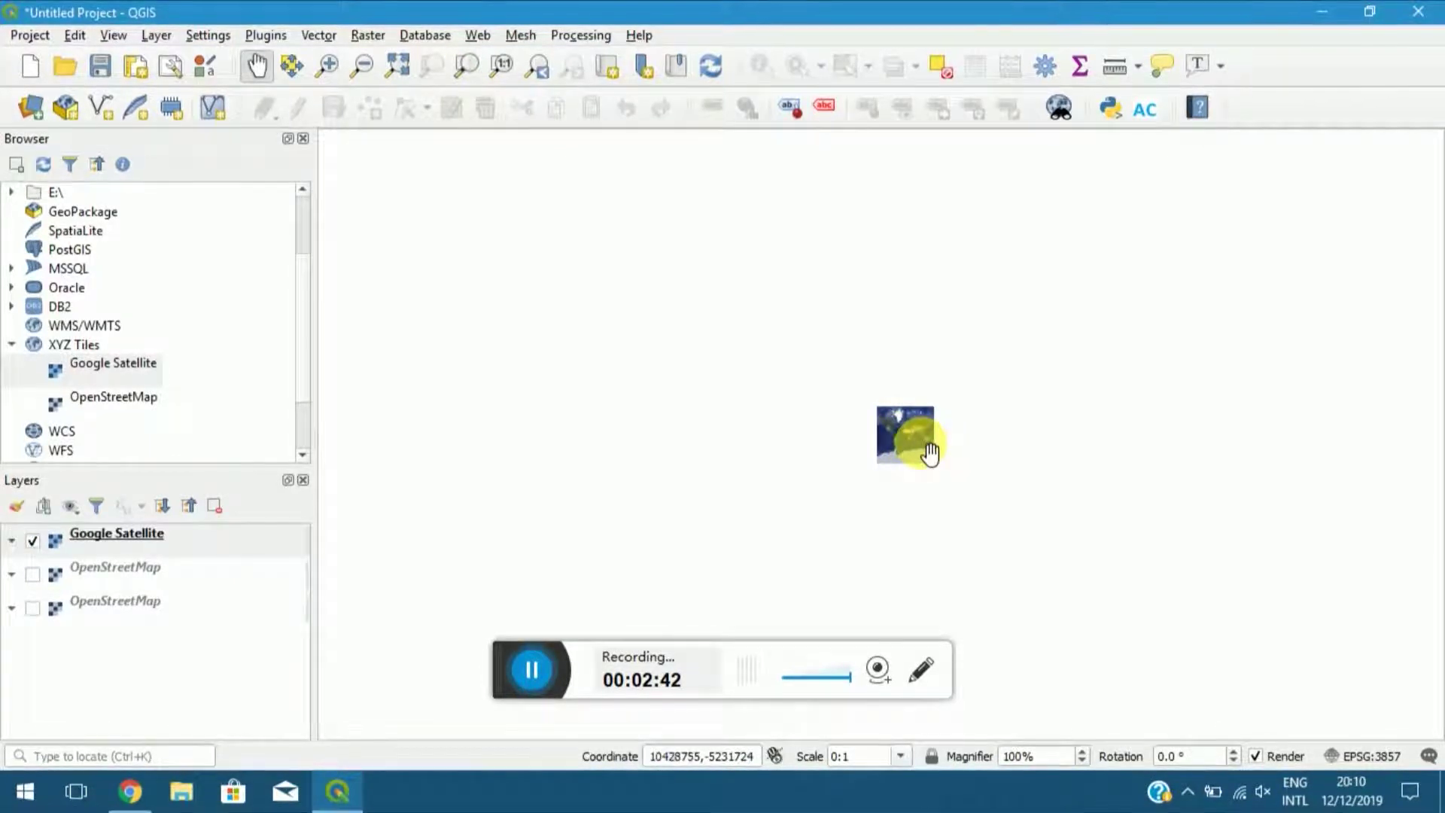
left_click(325, 74)
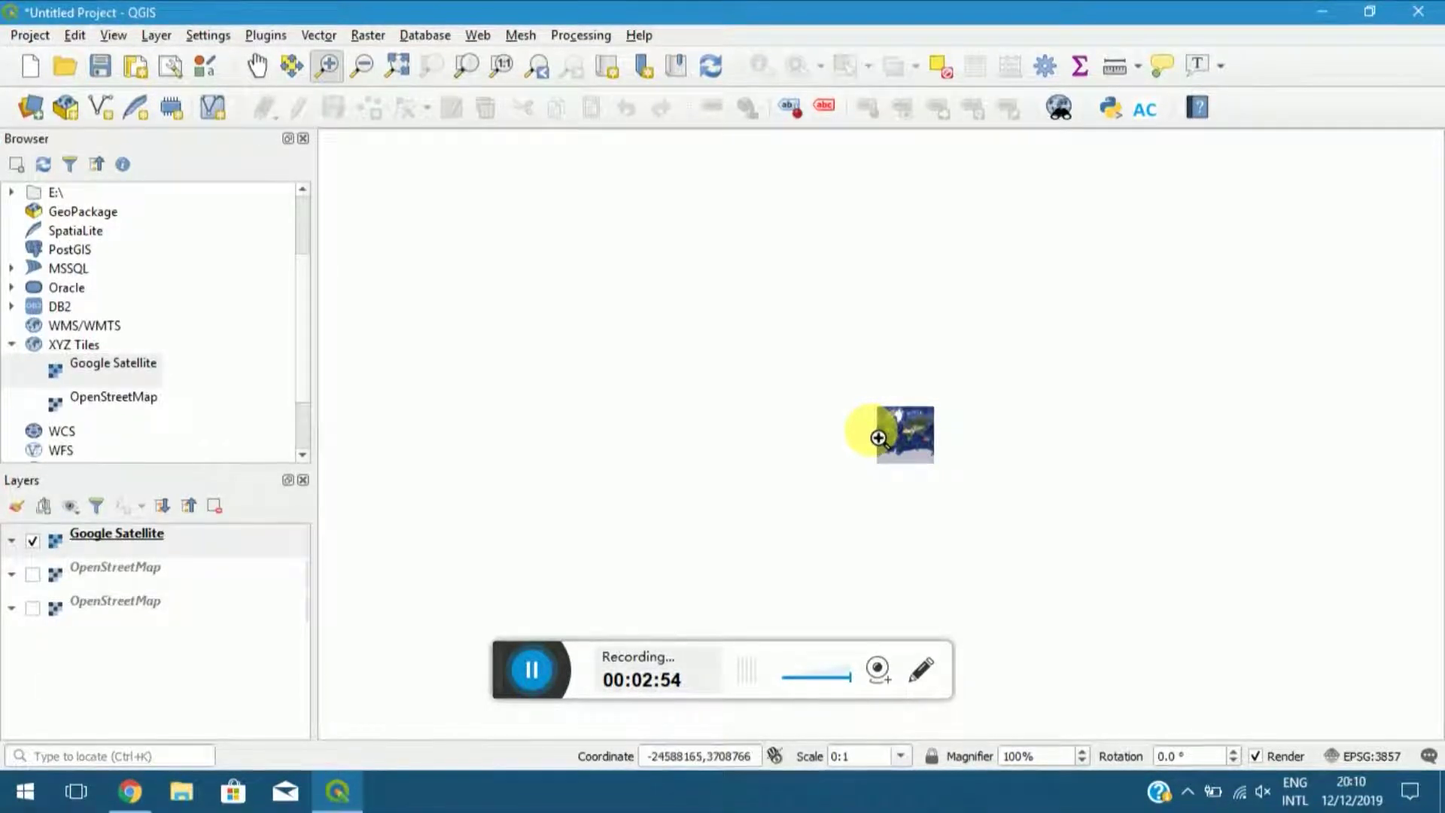
left_click(925, 441)
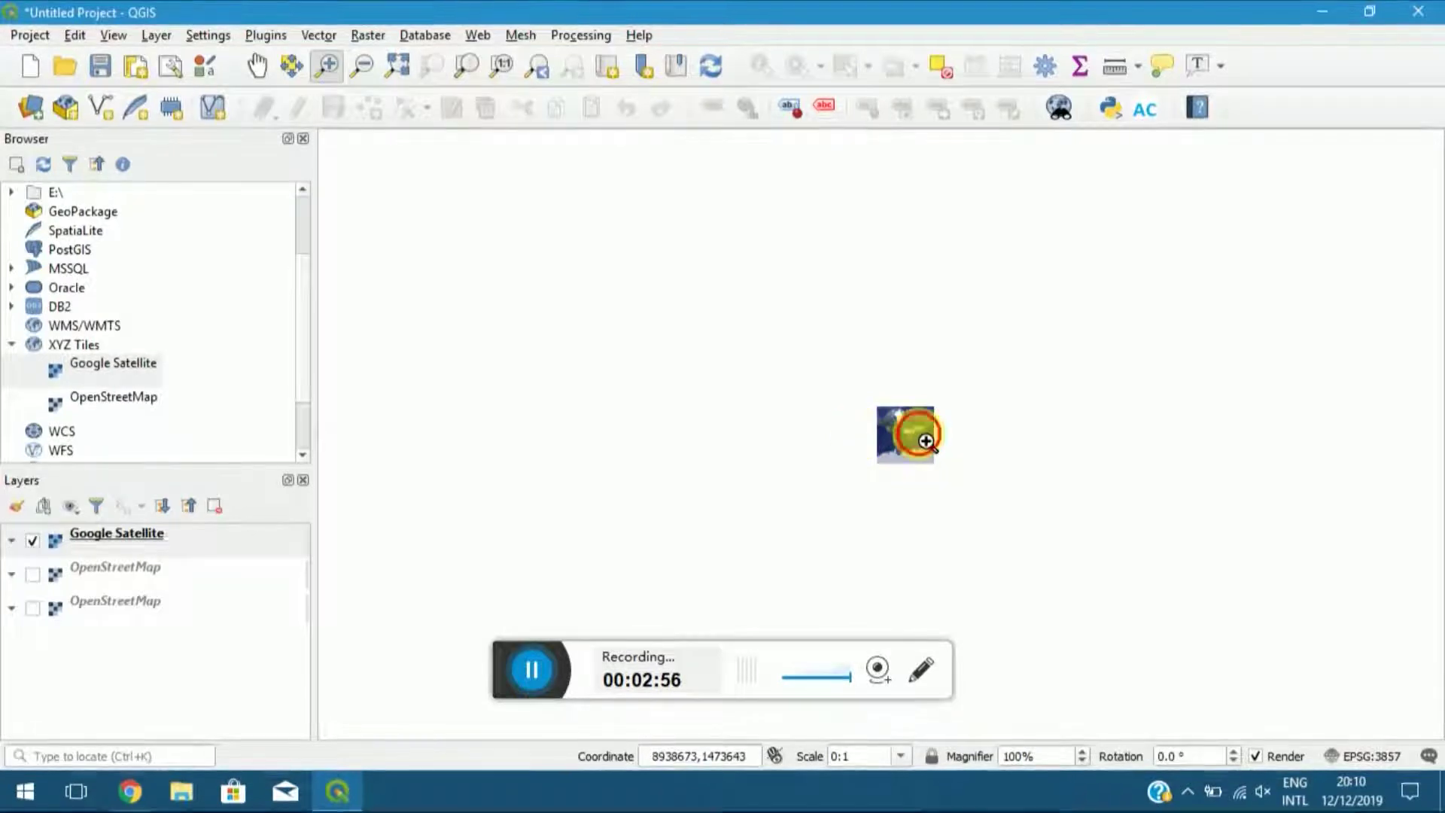
left_click(882, 444)
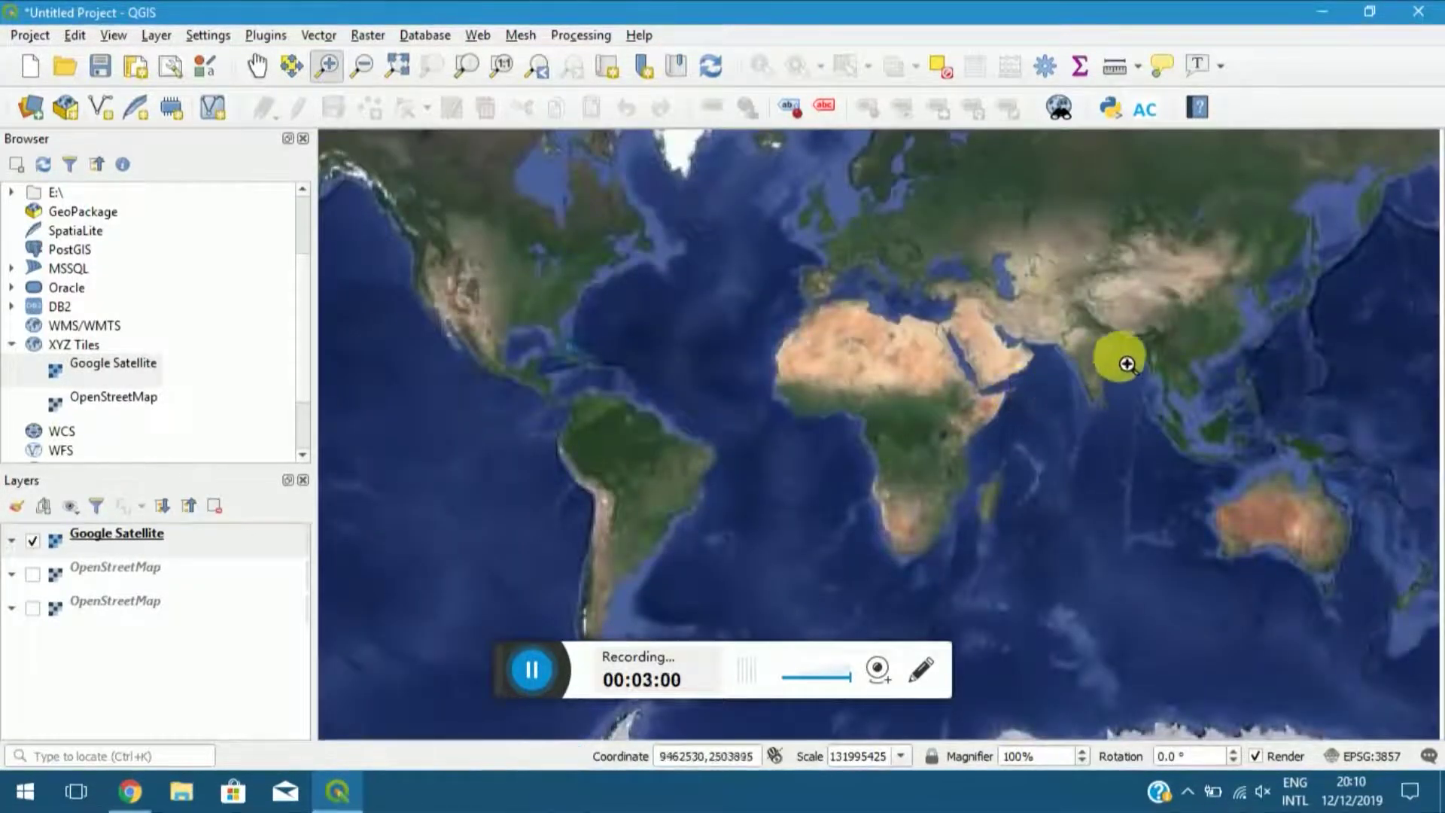
left_click(1126, 365)
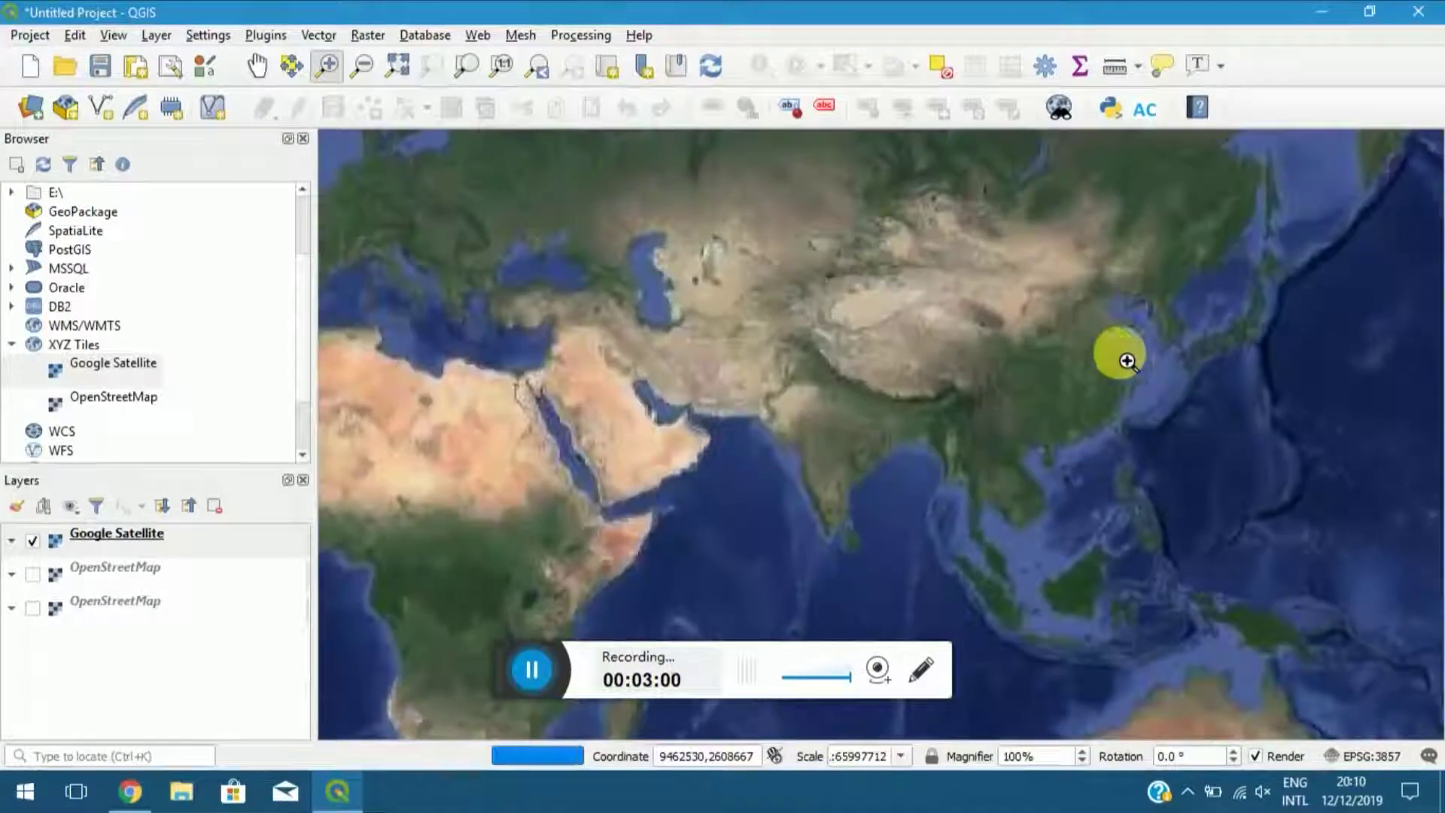
left_click(874, 426)
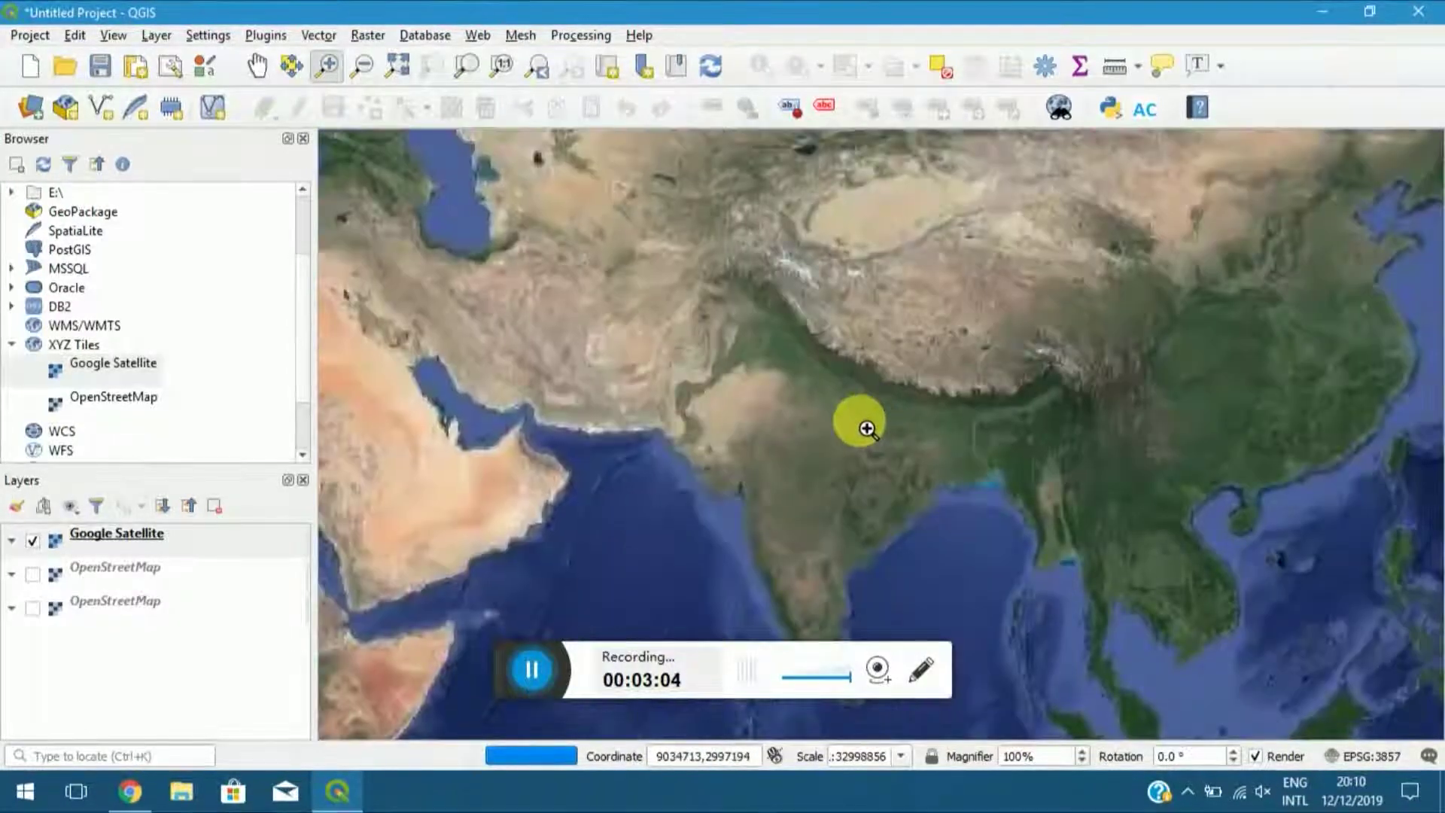
left_click(867, 429)
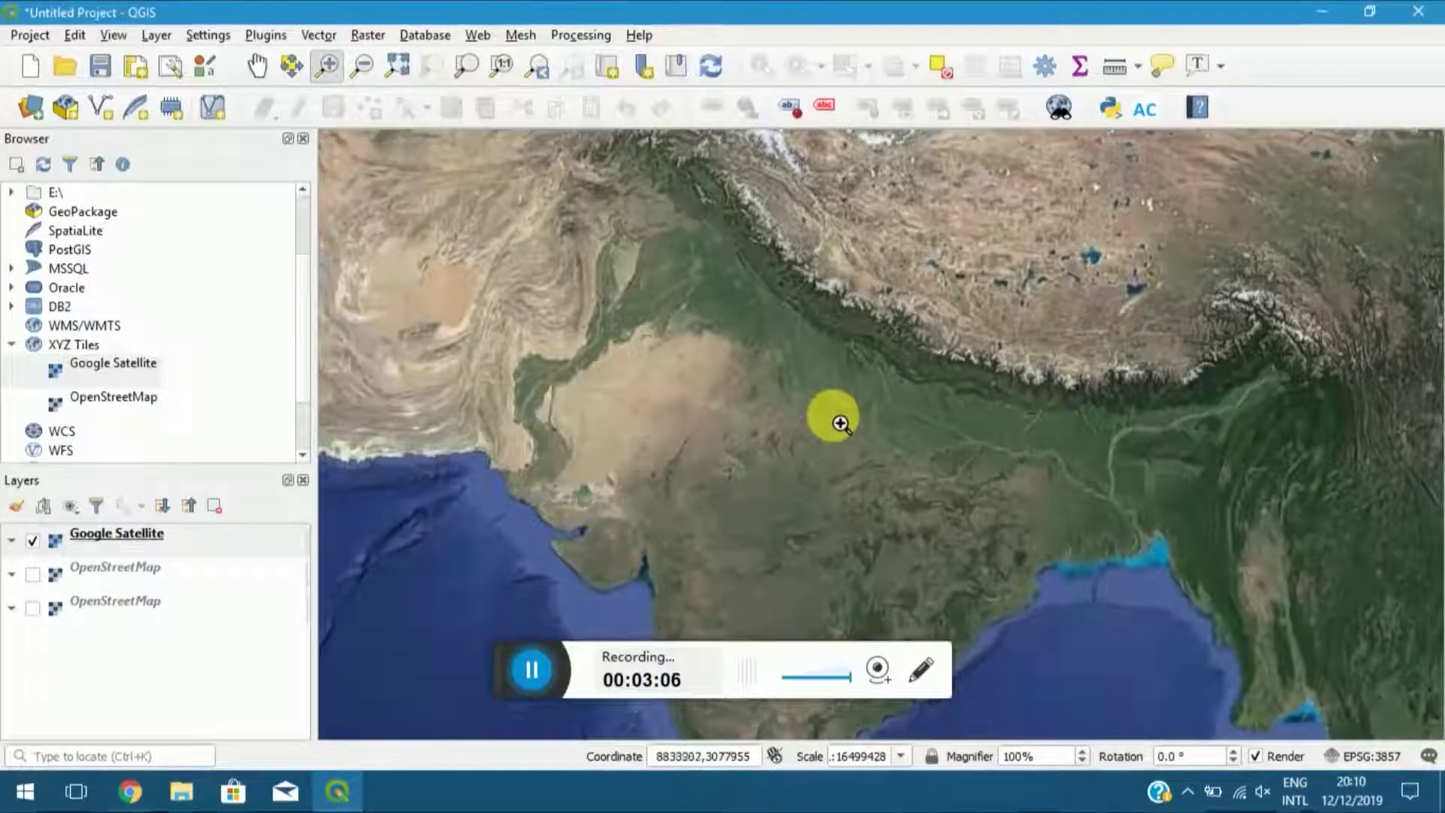
Show the upper OpenStreetMap layer, and switch Google Satellite off and on again to compare the two basemaps.
left_click(33, 577)
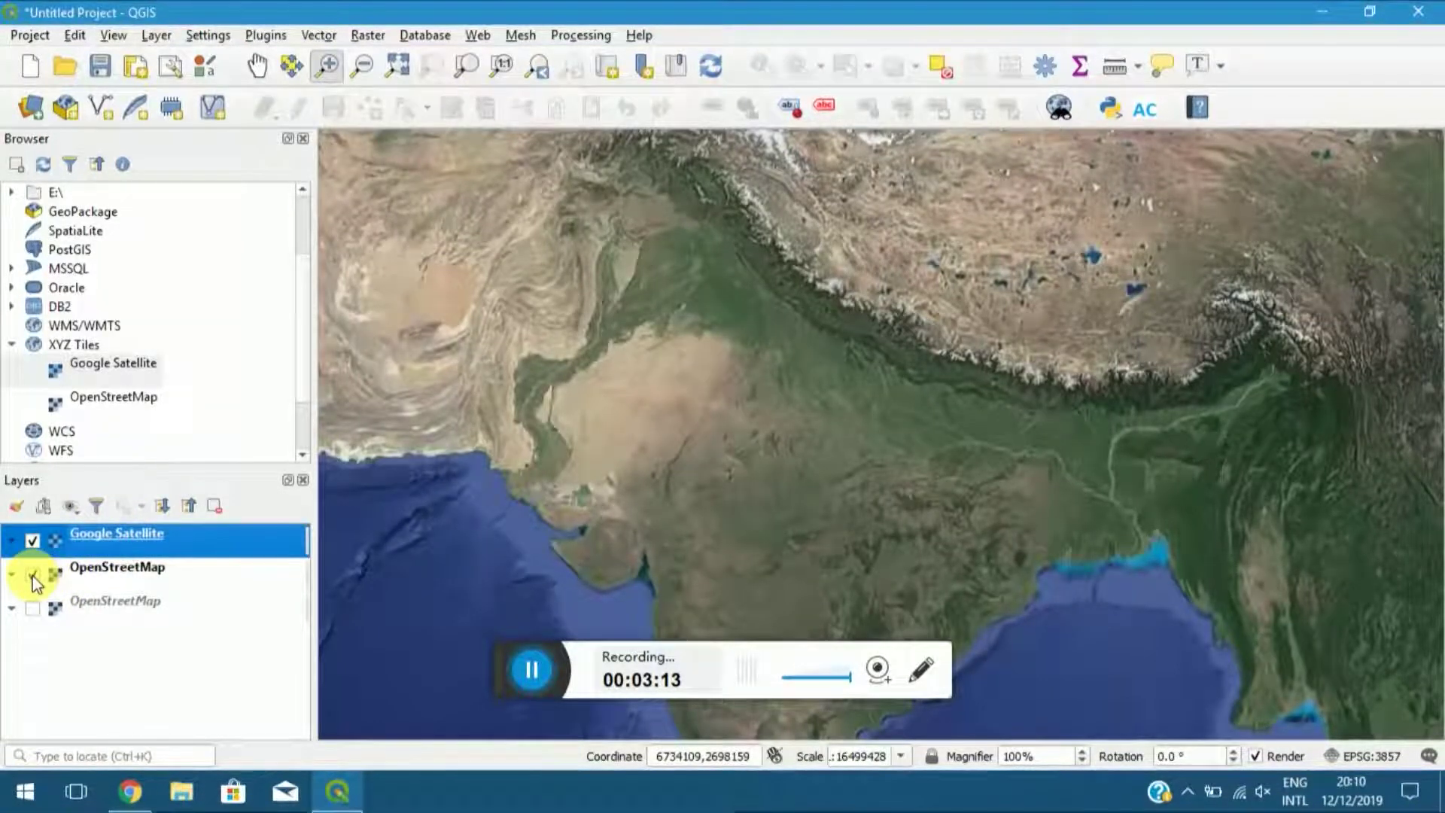
left_click(32, 541)
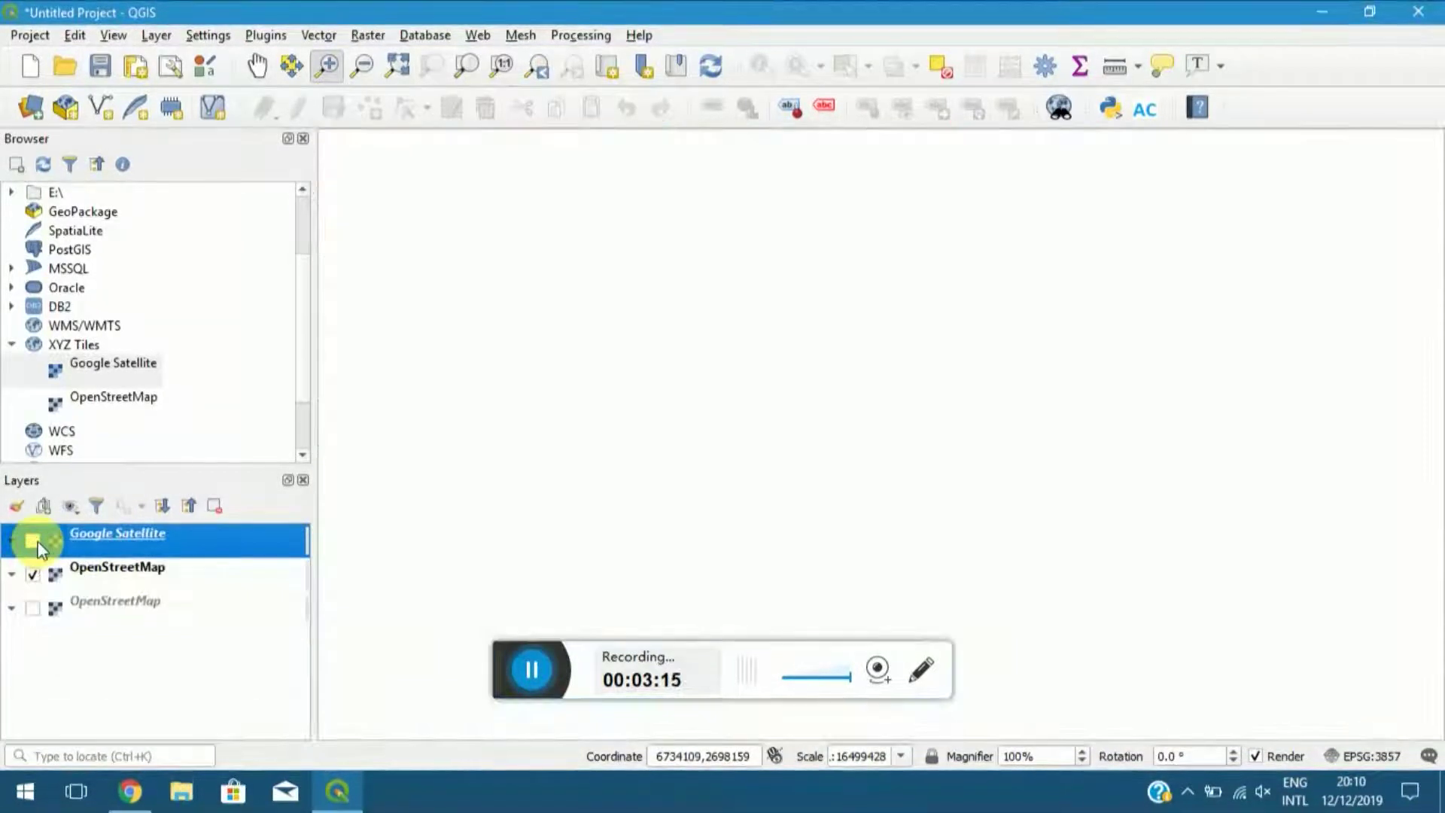
left_click(32, 542)
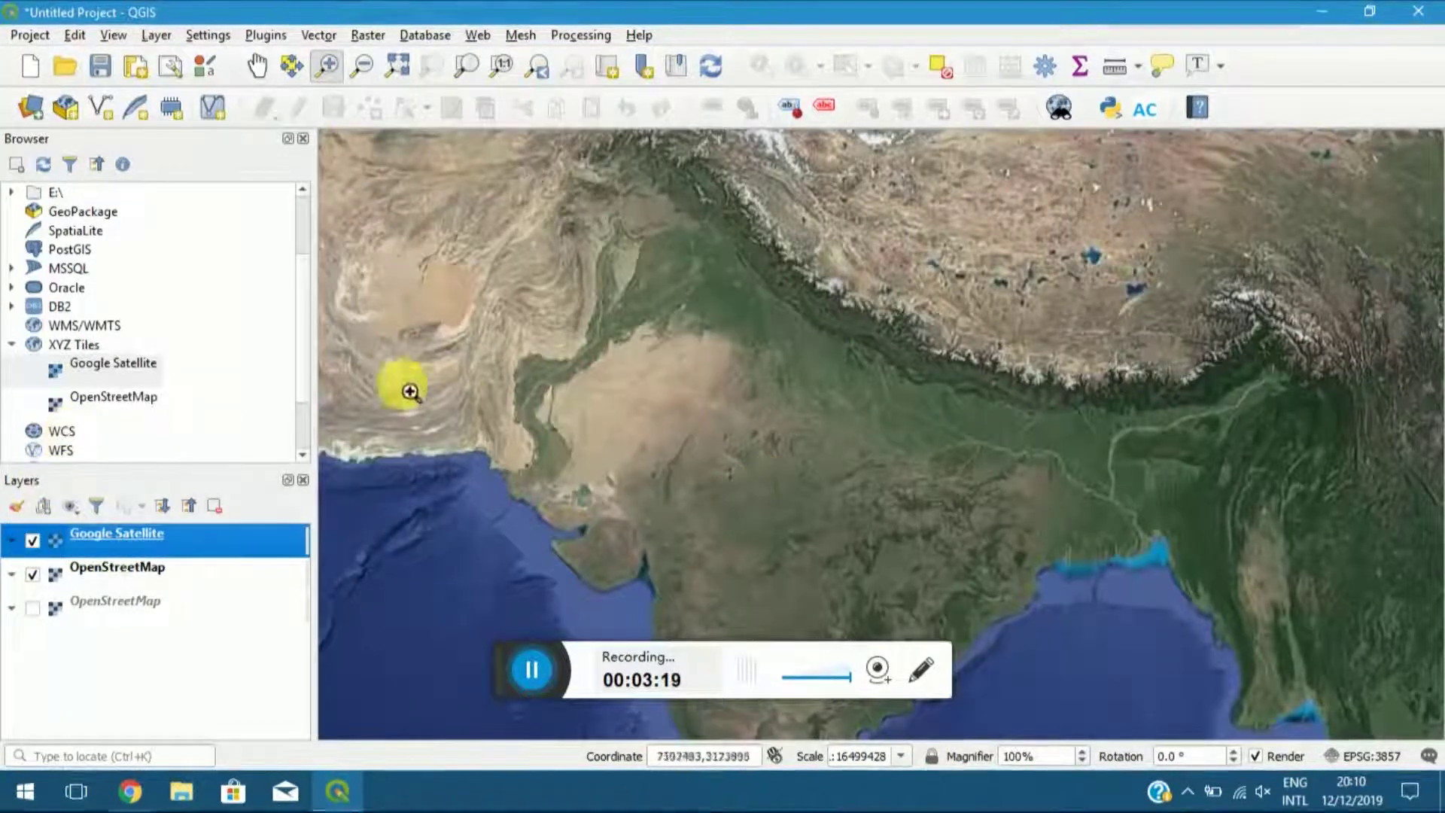
Start another XYZ Tiles connection and name it "Google Hybrid", using the heading copied from the Stack Exchange page in Chrome.
right_click(90, 345)
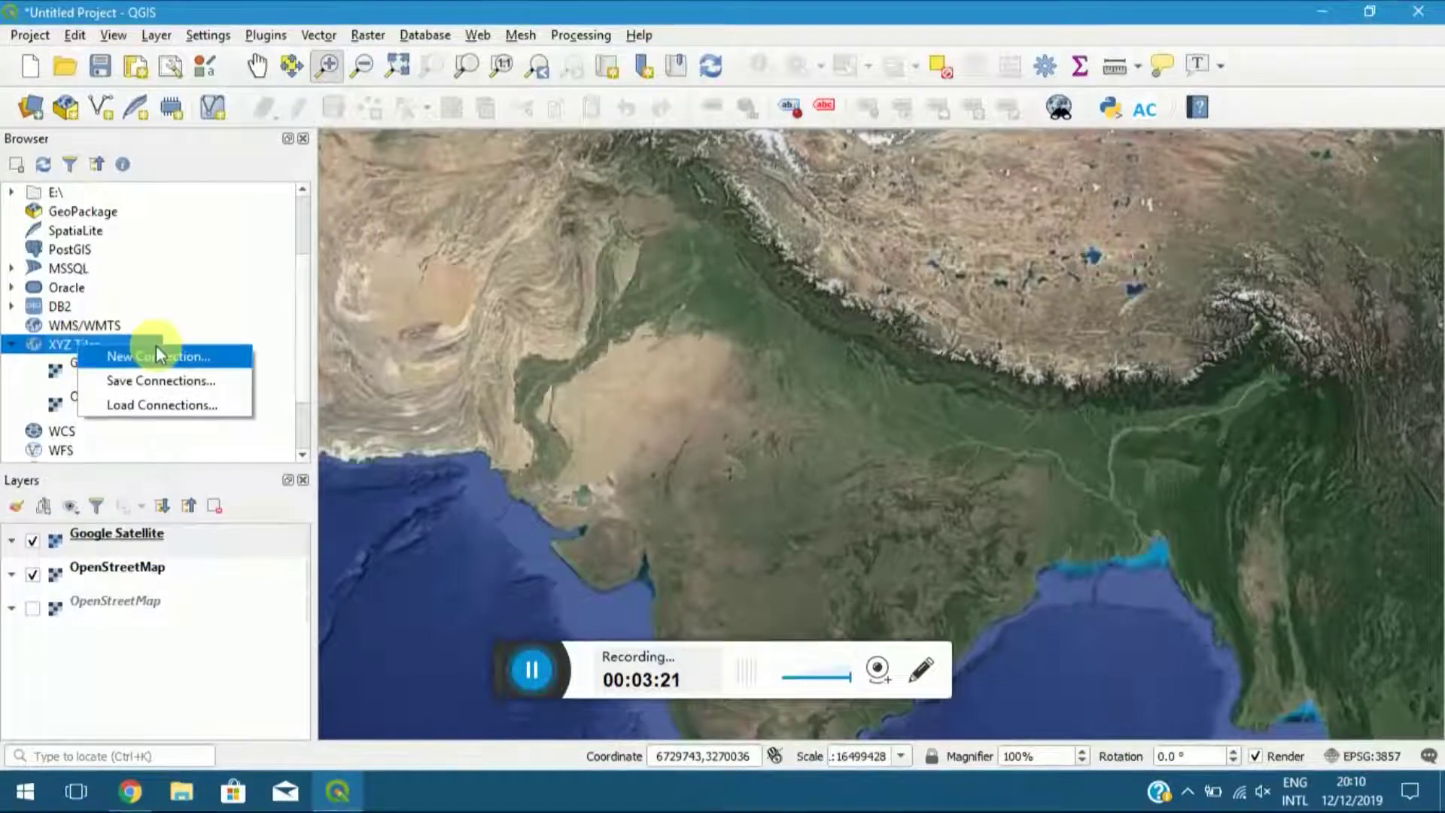
left_click(160, 361)
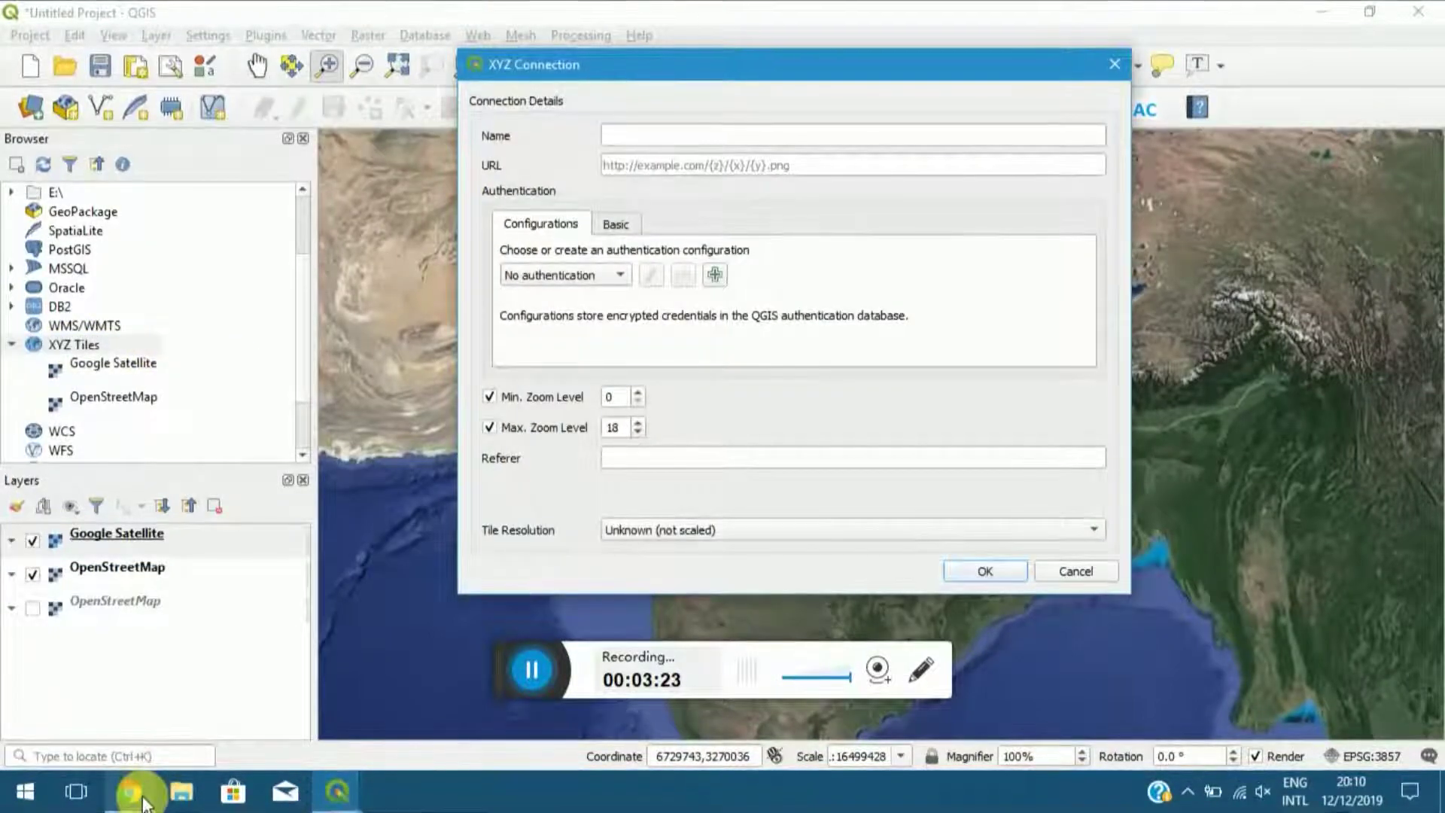
mouse_move(143, 801)
left_click(142, 708)
triple_click(317, 458)
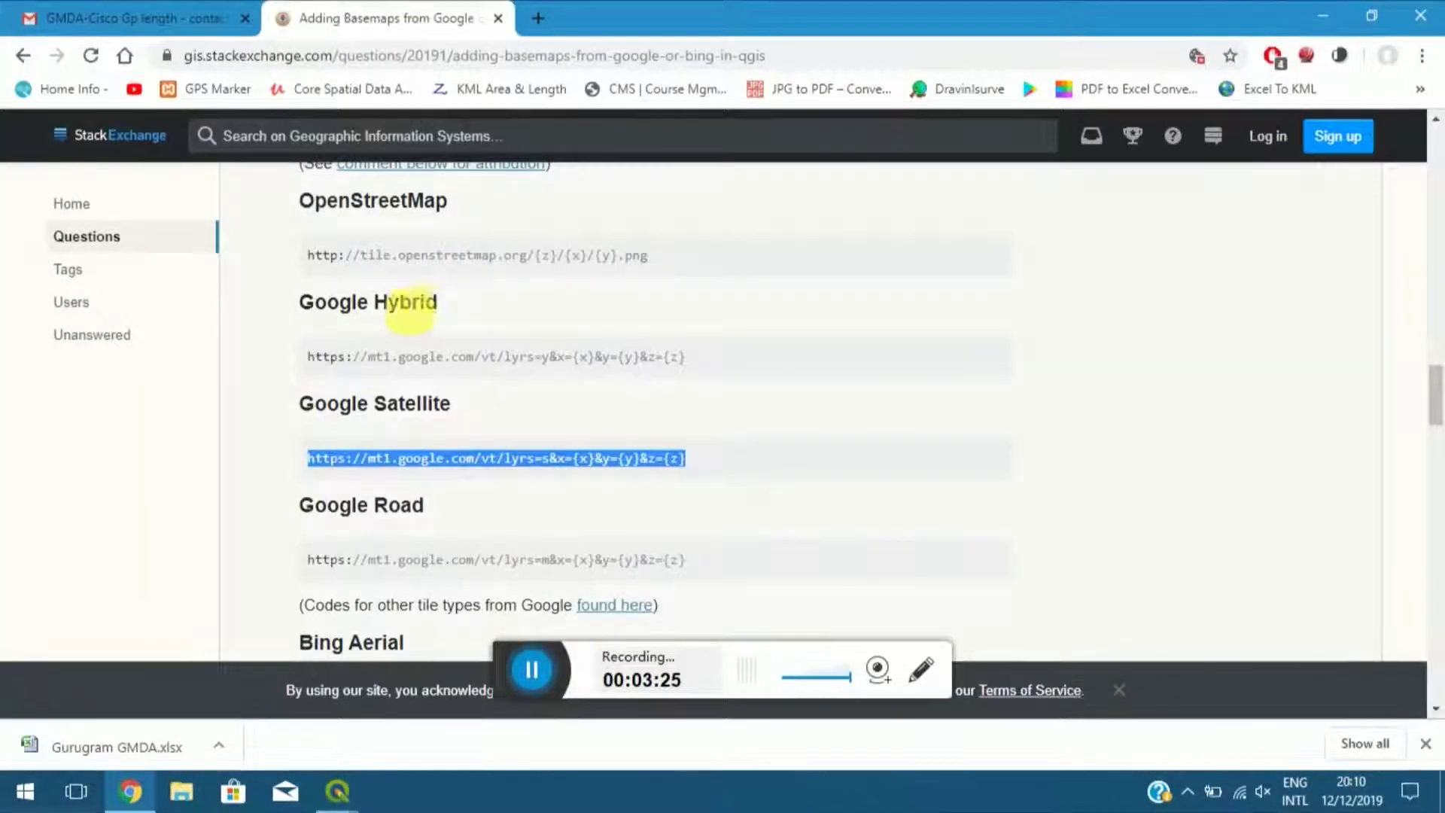
left_click_drag(440, 302, 310, 305)
left_click(377, 320)
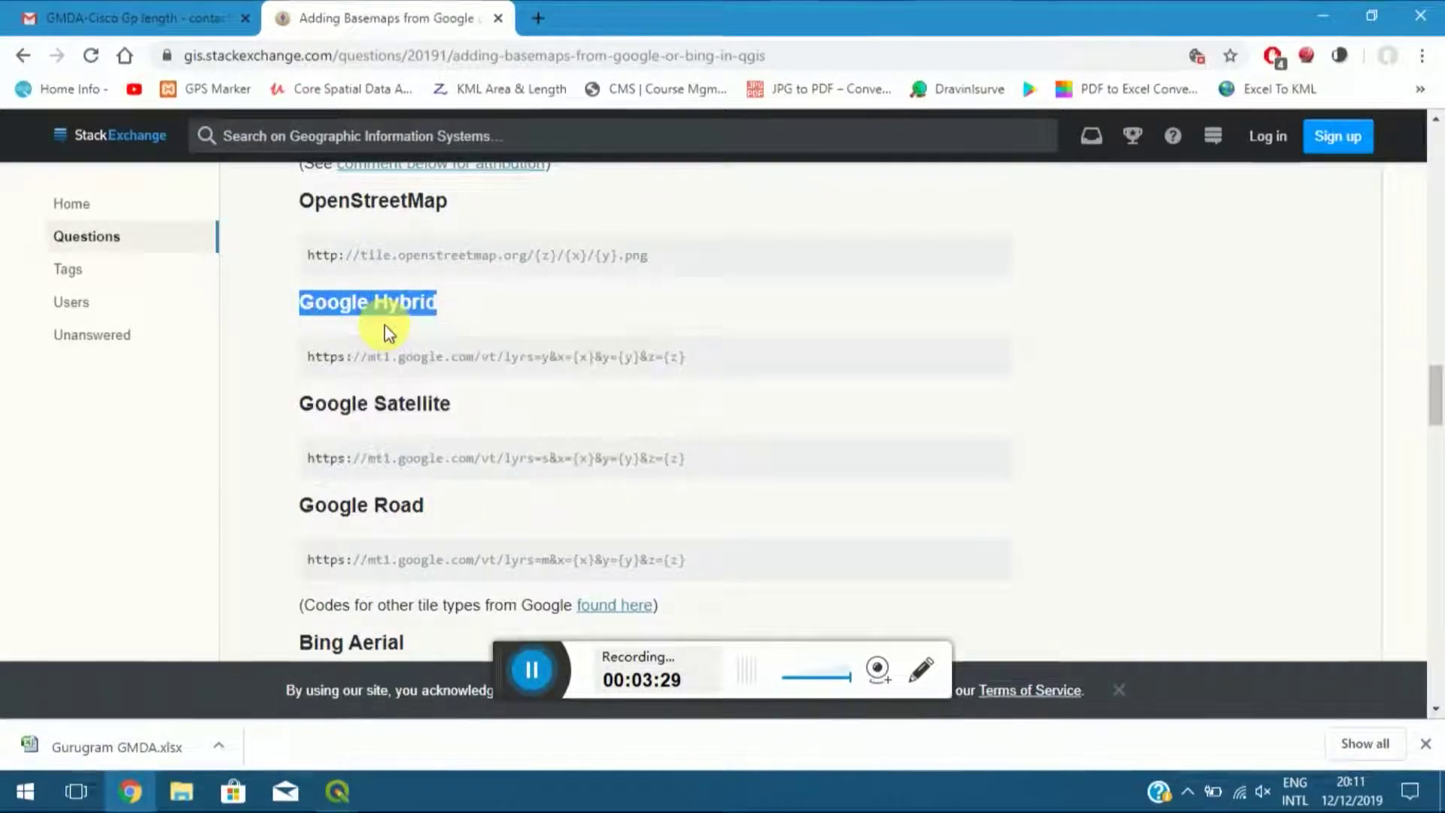
mouse_move(343, 790)
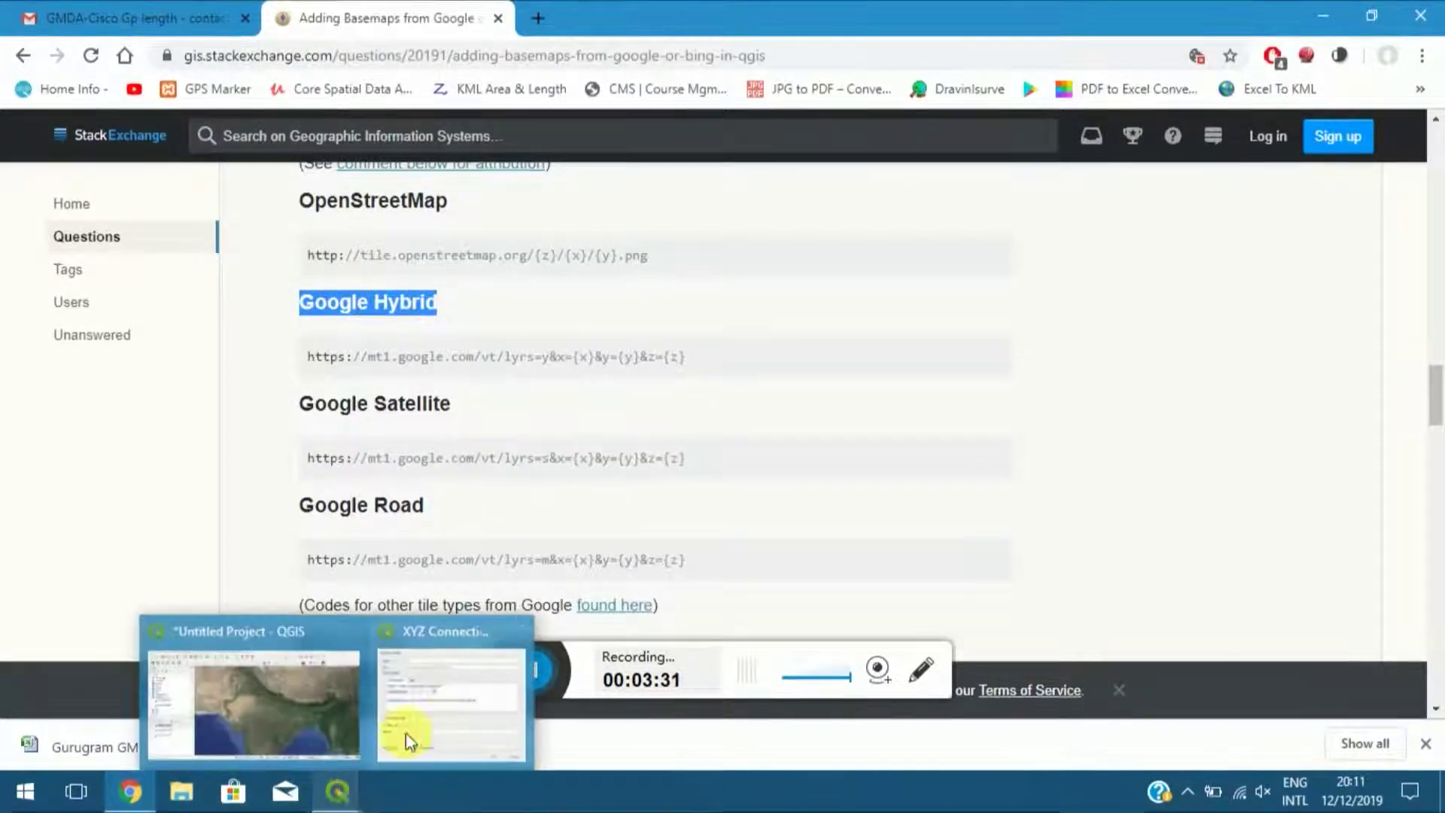
left_click(430, 685)
right_click(654, 140)
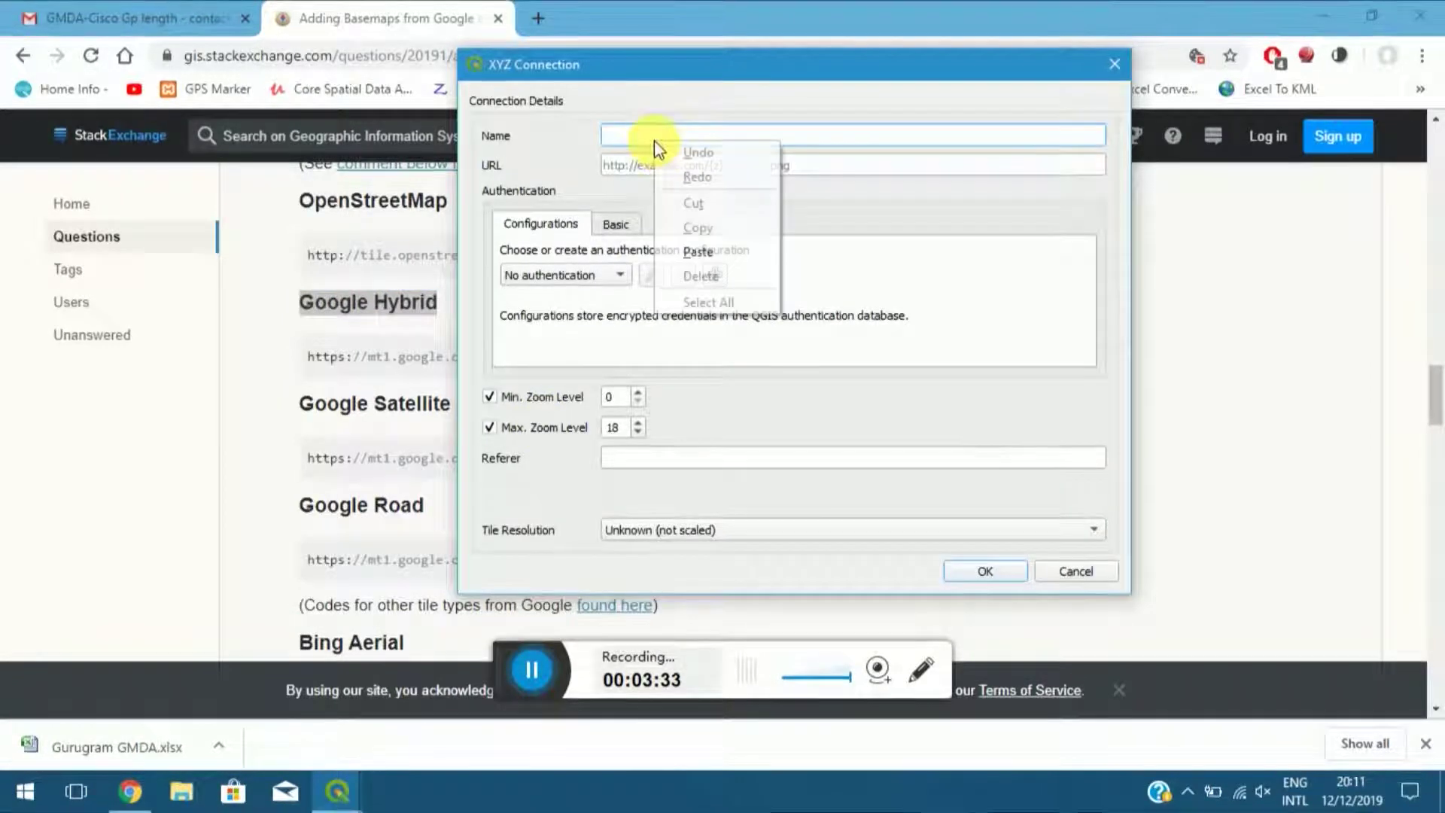
left_click(702, 251)
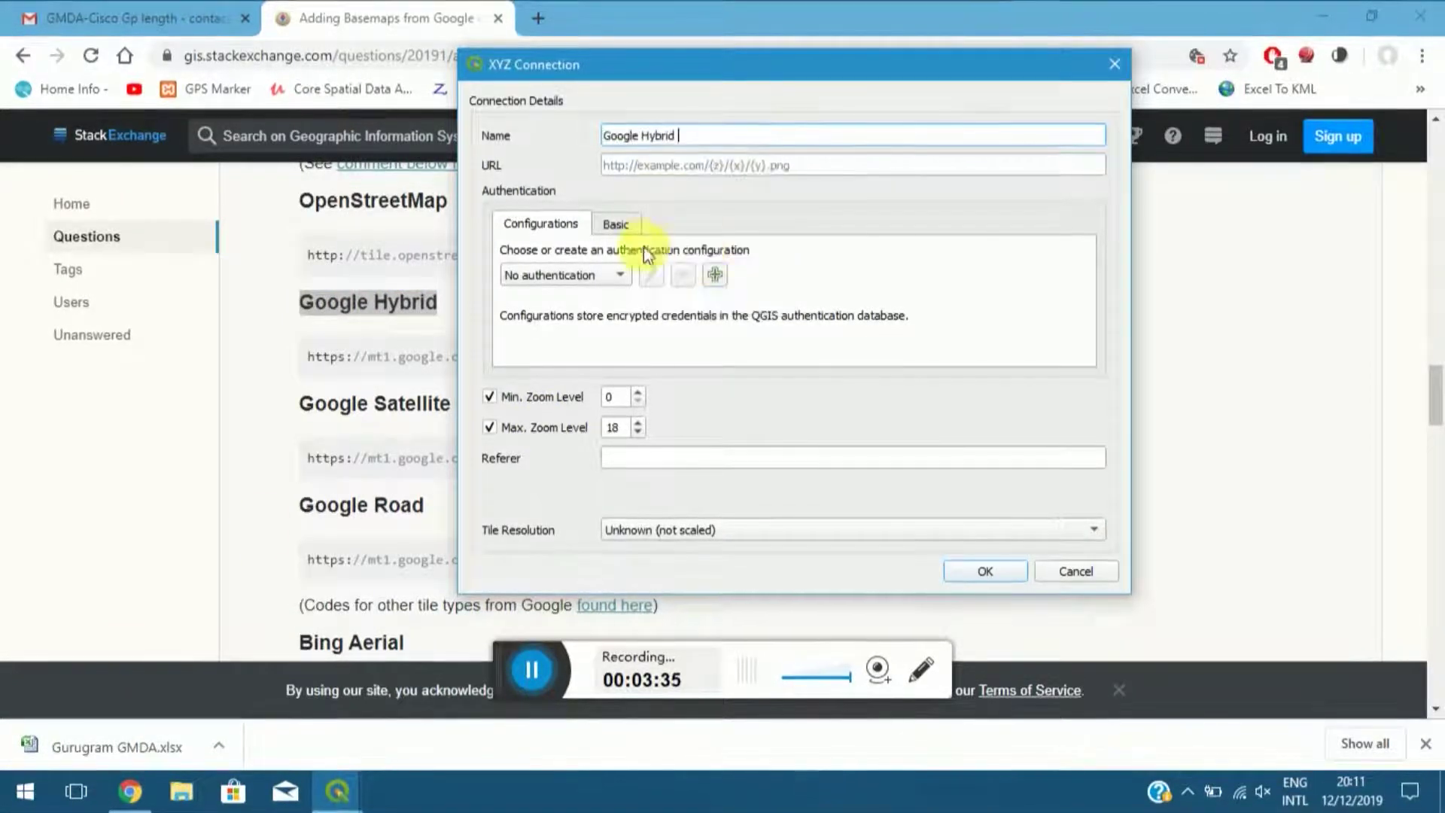
Copy the Google Hybrid tile URL from the Stack Exchange page in Chrome.
left_click(320, 368)
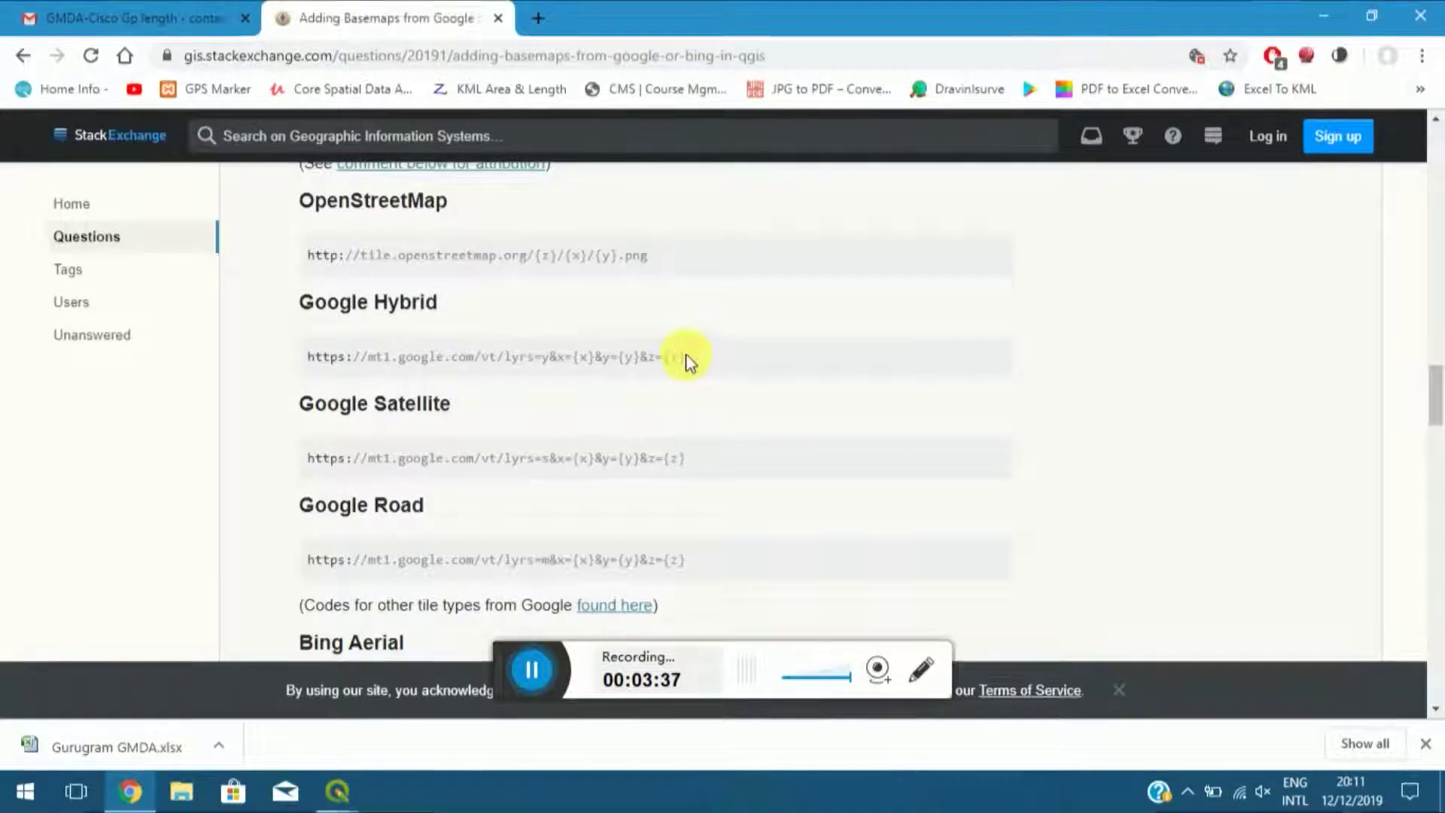
left_click_drag(681, 358, 496, 358)
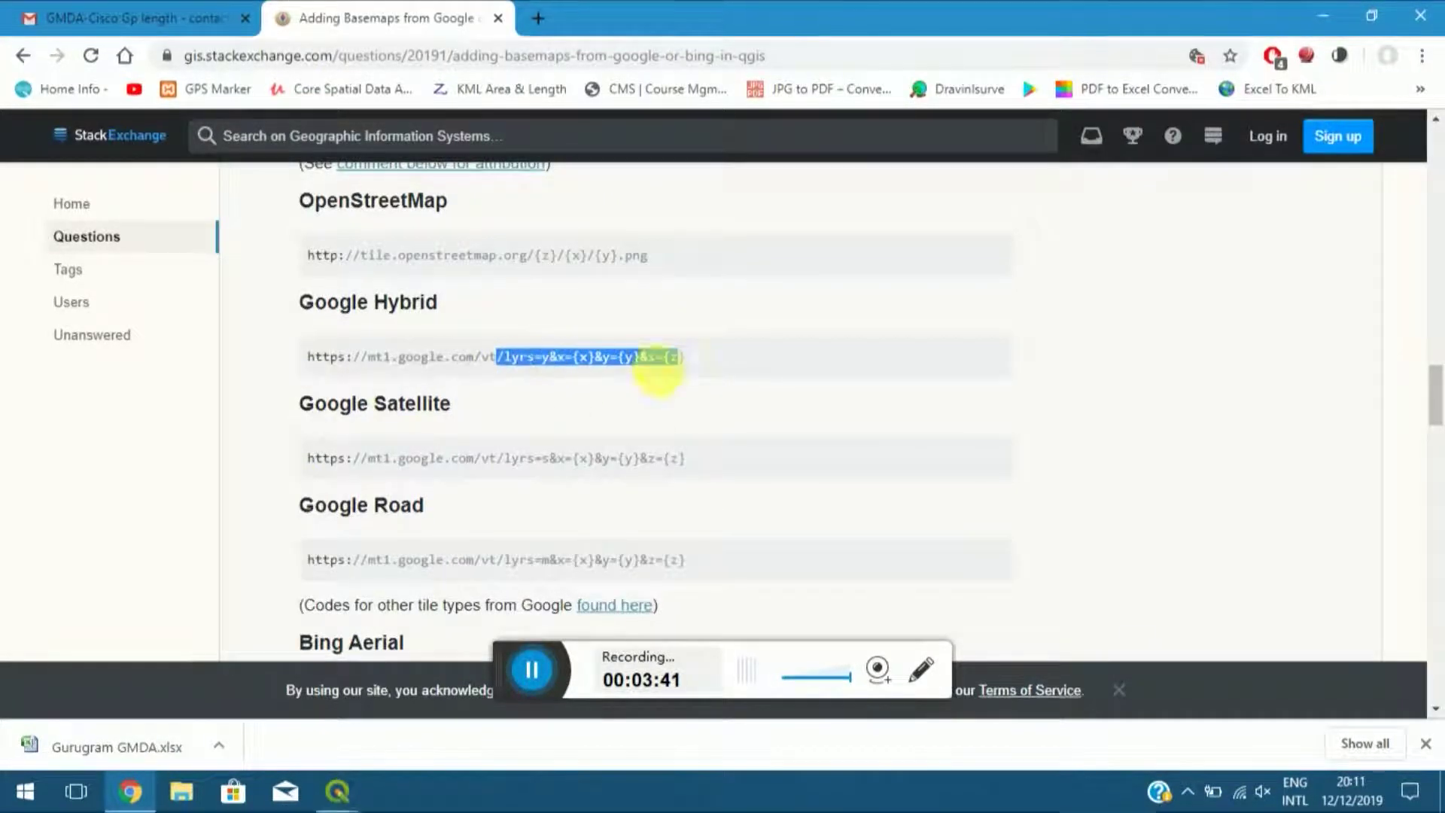
triple_click(683, 362)
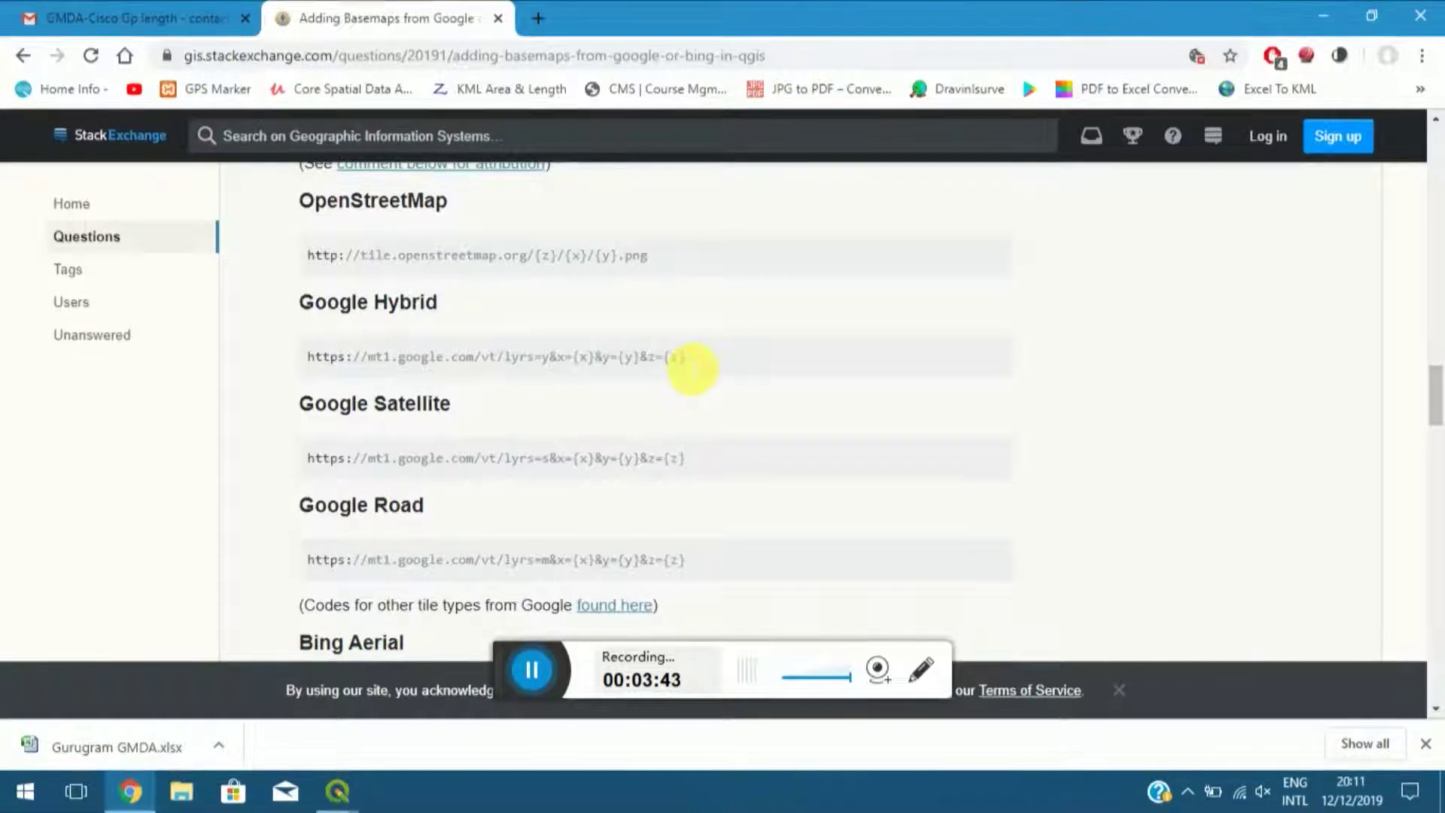
right_click(681, 359)
left_click(681, 373)
mouse_move(334, 794)
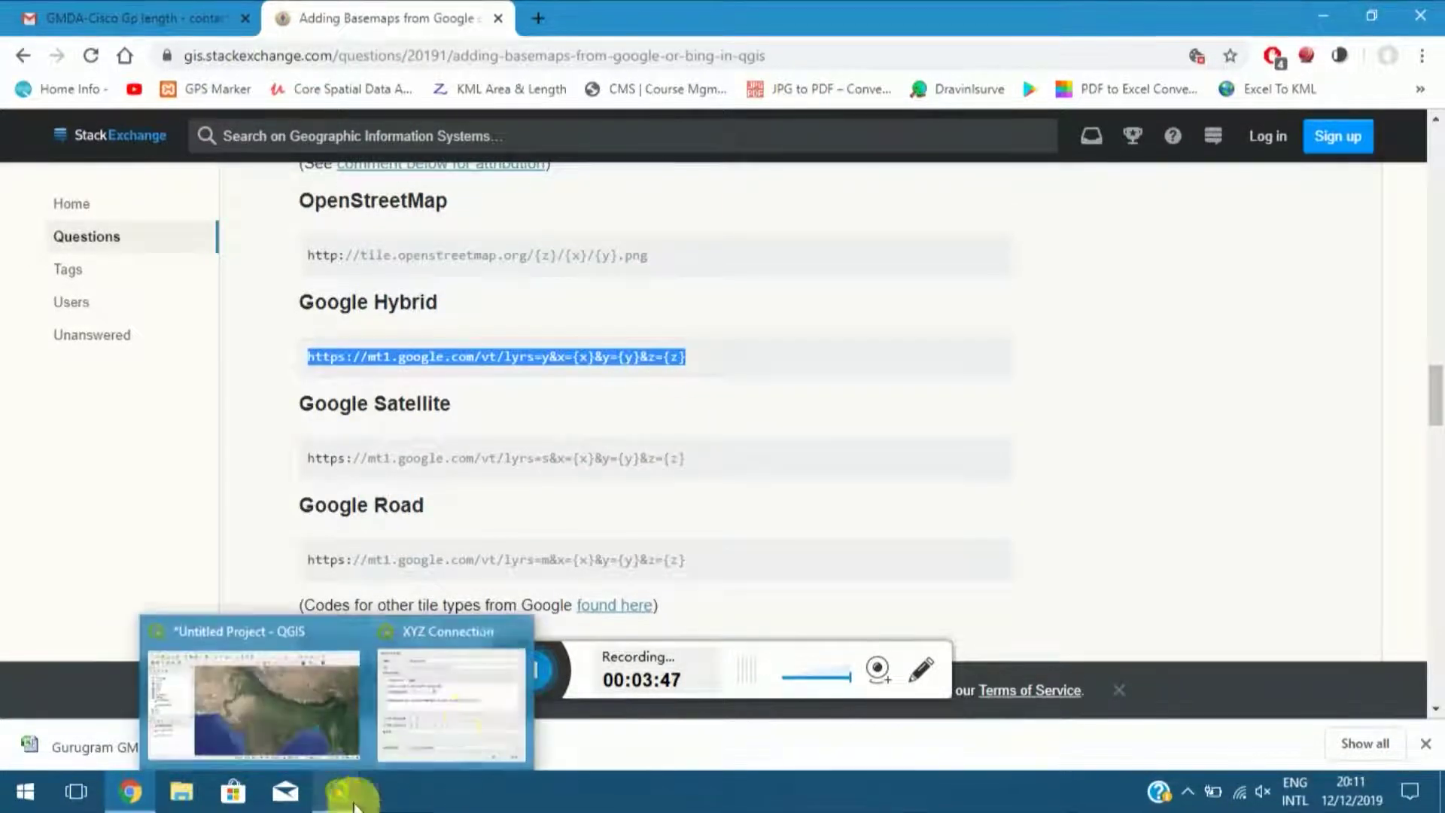
left_click(467, 681)
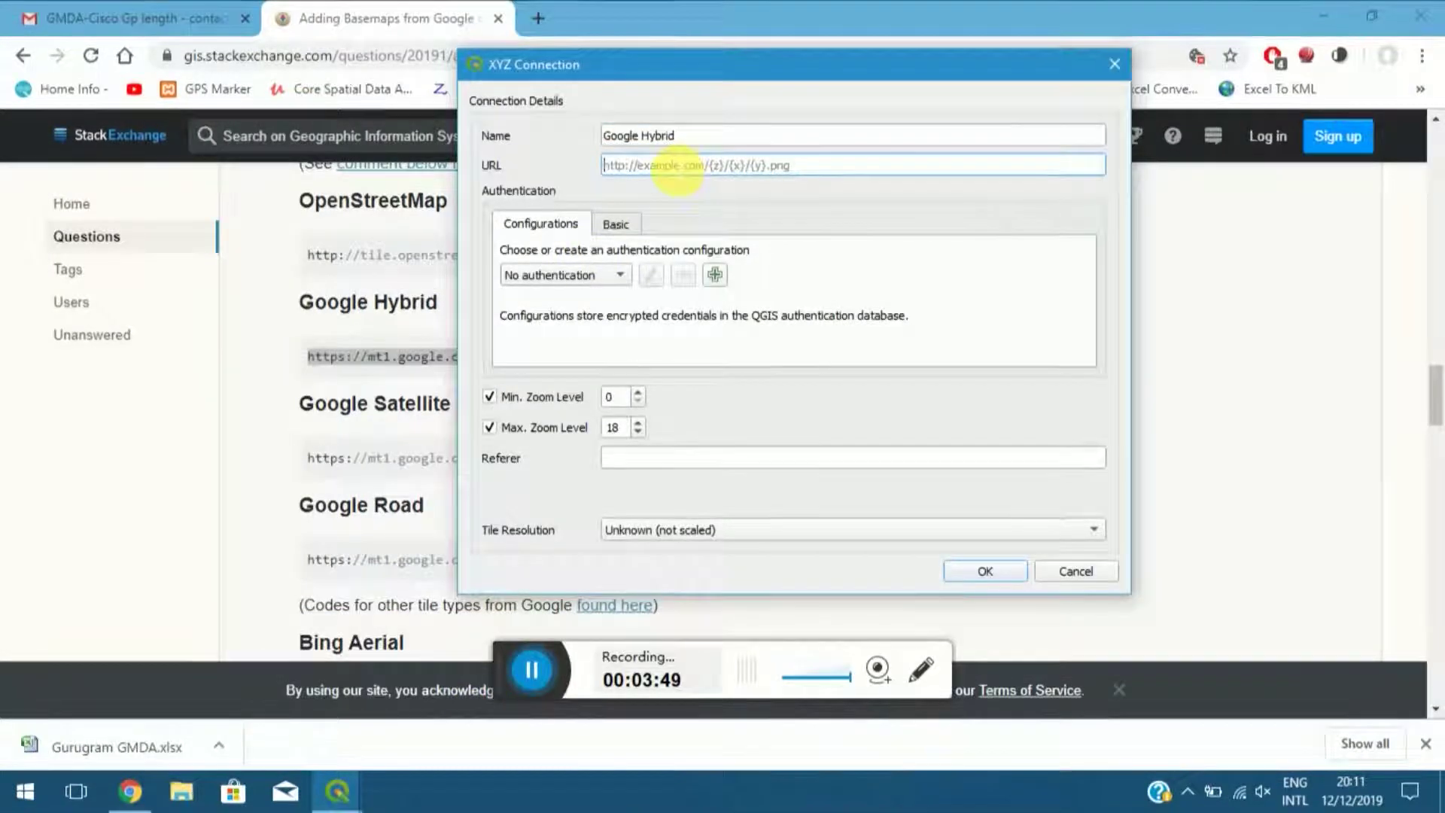
right_click(677, 167)
left_click(707, 273)
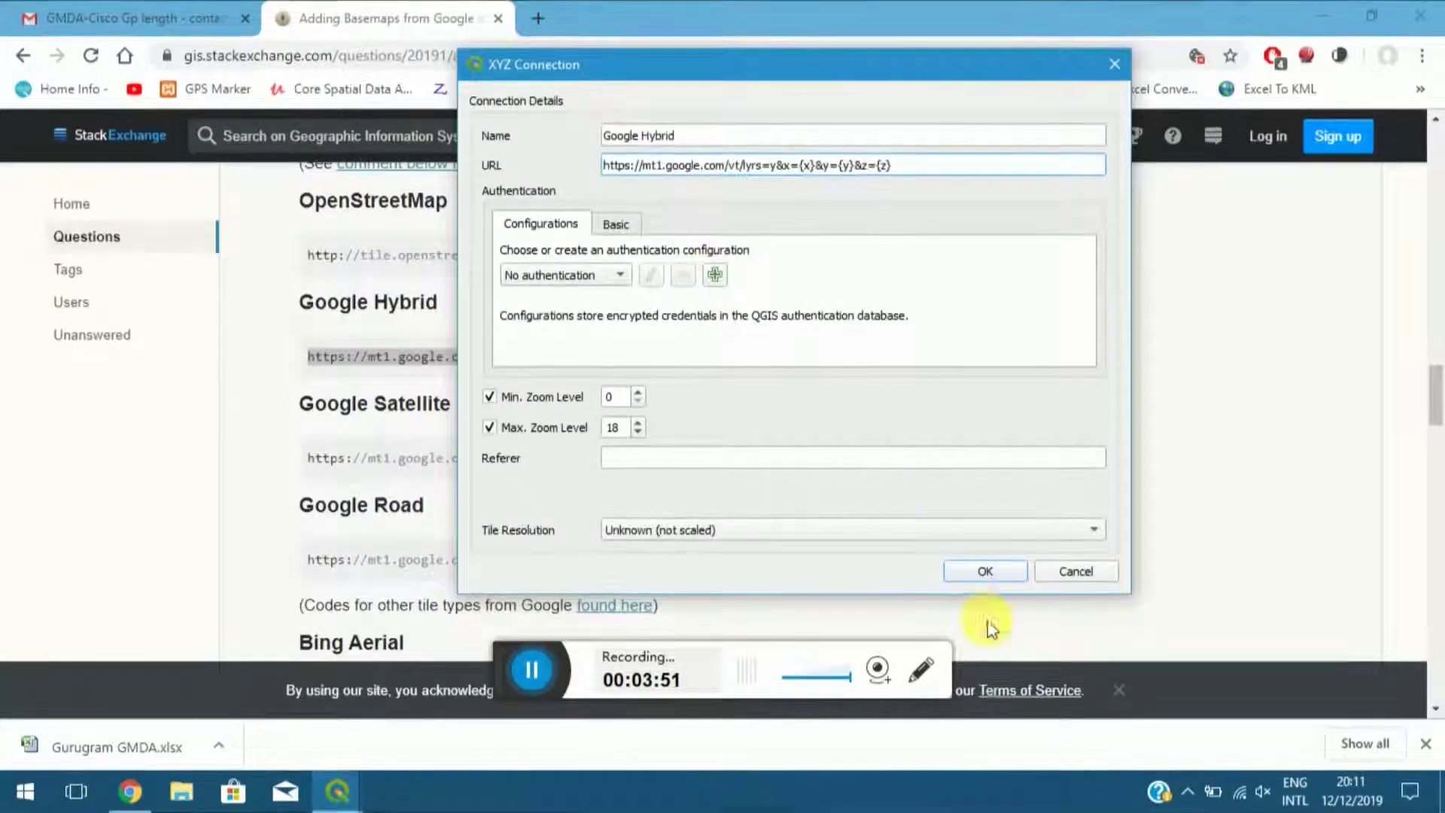
left_click(987, 573)
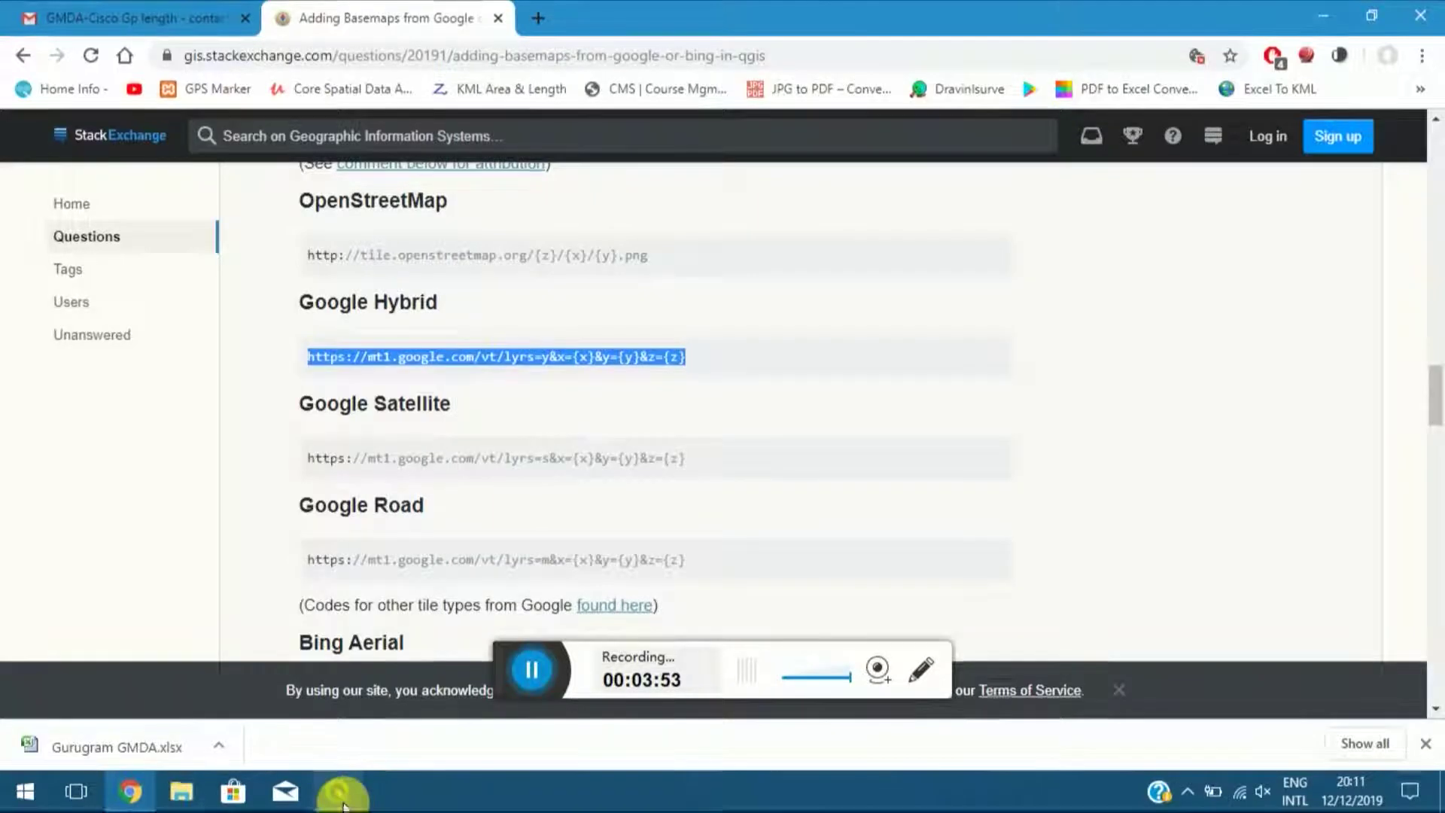
Add the Google Hybrid connection as a layer in QGIS, and hide the Google Satellite and upper OpenStreetMap layers.
left_click(342, 798)
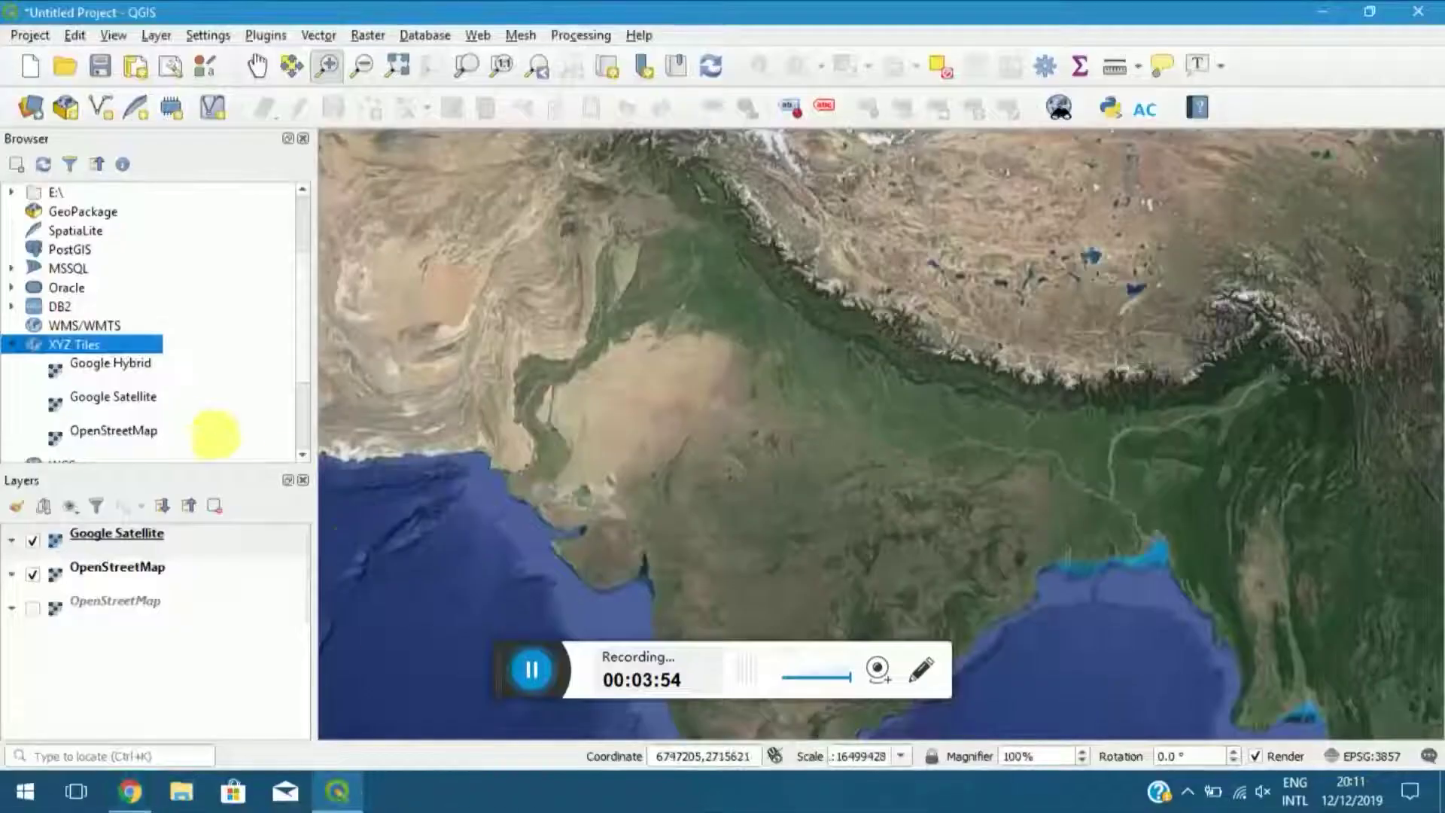
double_click(127, 369)
left_click(32, 574)
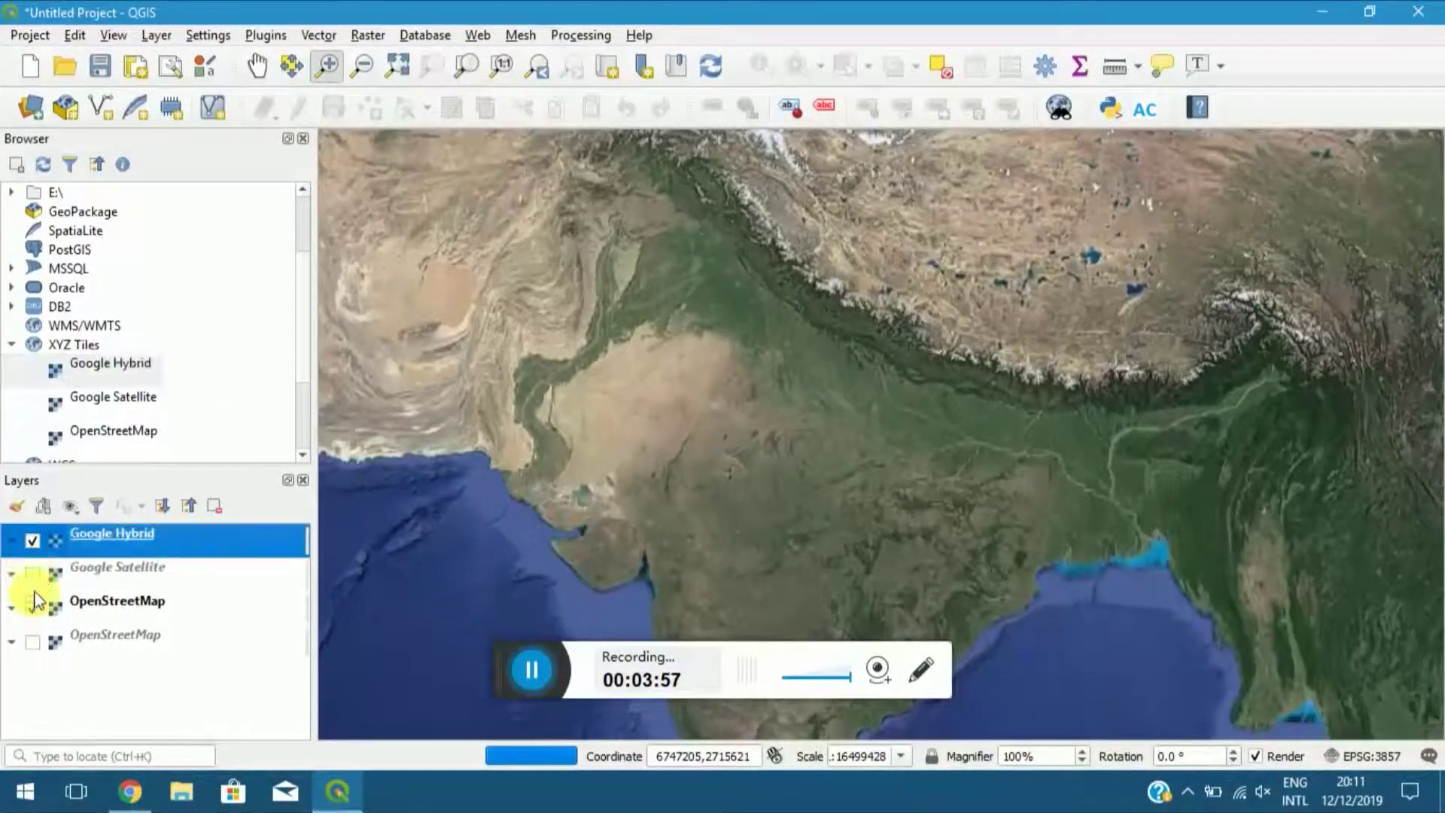
left_click(33, 606)
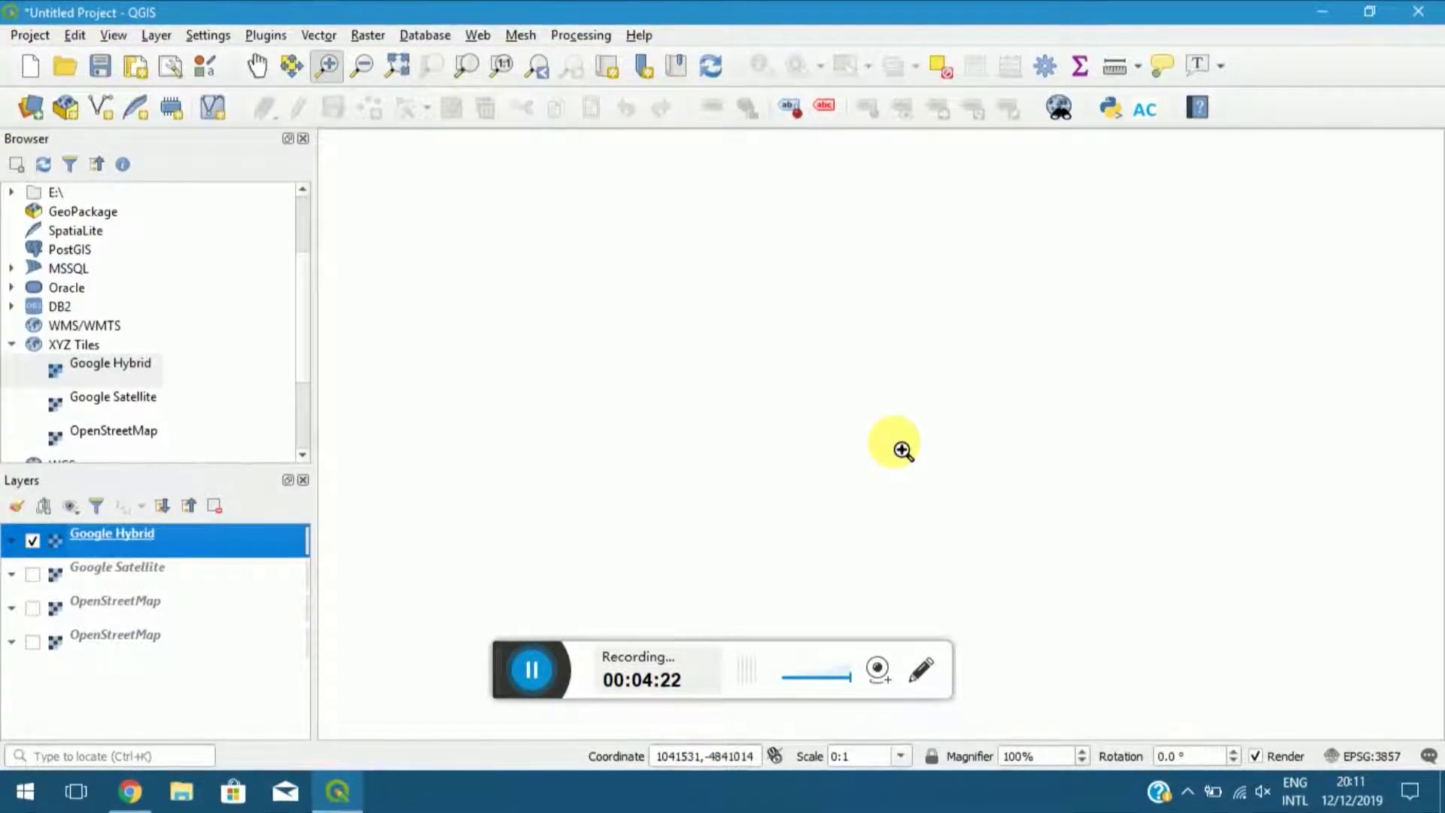
Switch Google Satellite on and off to compare it with Google Hybrid, and leave both layers hidden.
left_click(34, 575)
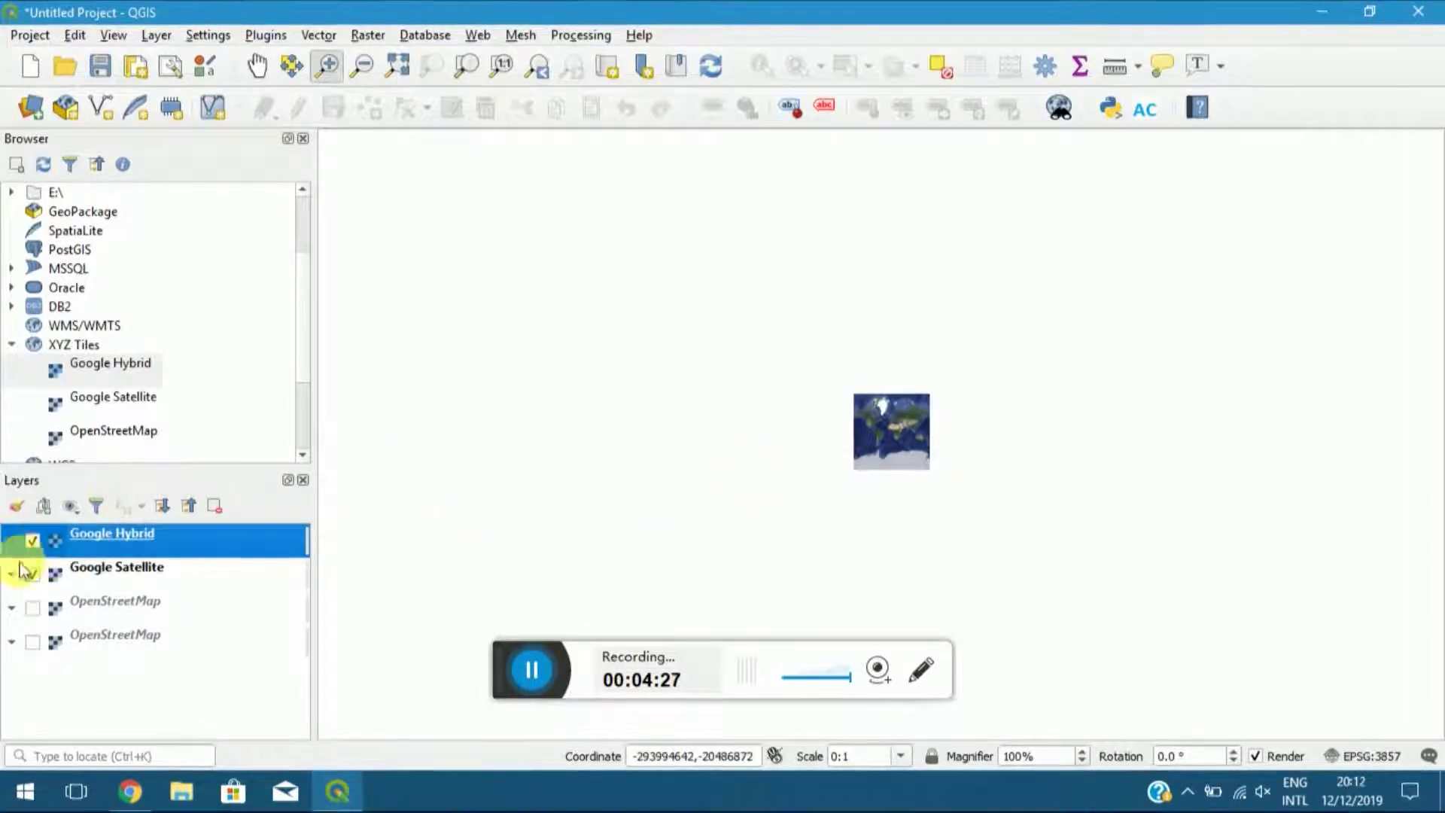
left_click(33, 576)
left_click(32, 576)
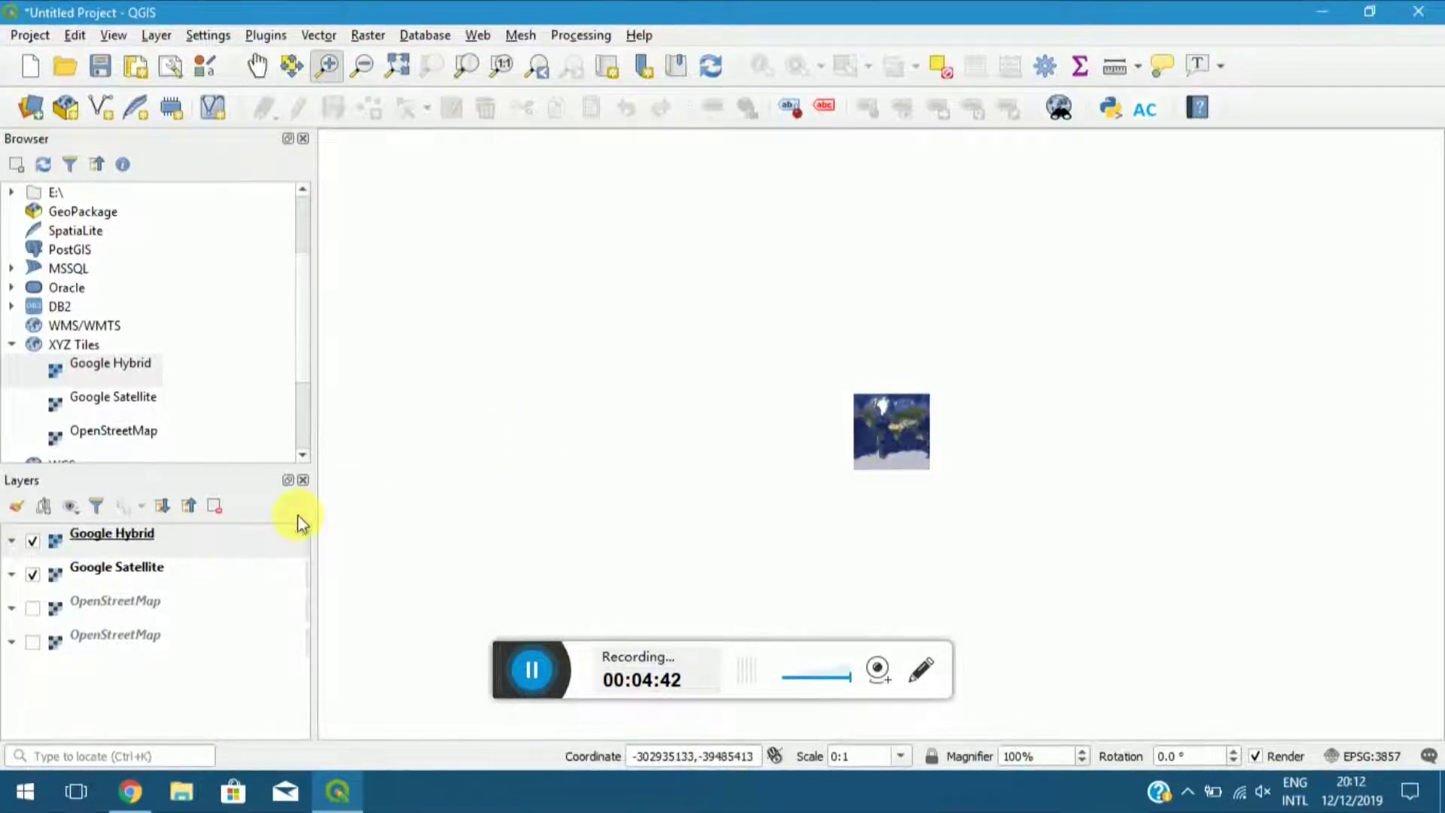
left_click(31, 576)
left_click(32, 542)
Remove the Google Satellite layer from the project.
right_click(45, 576)
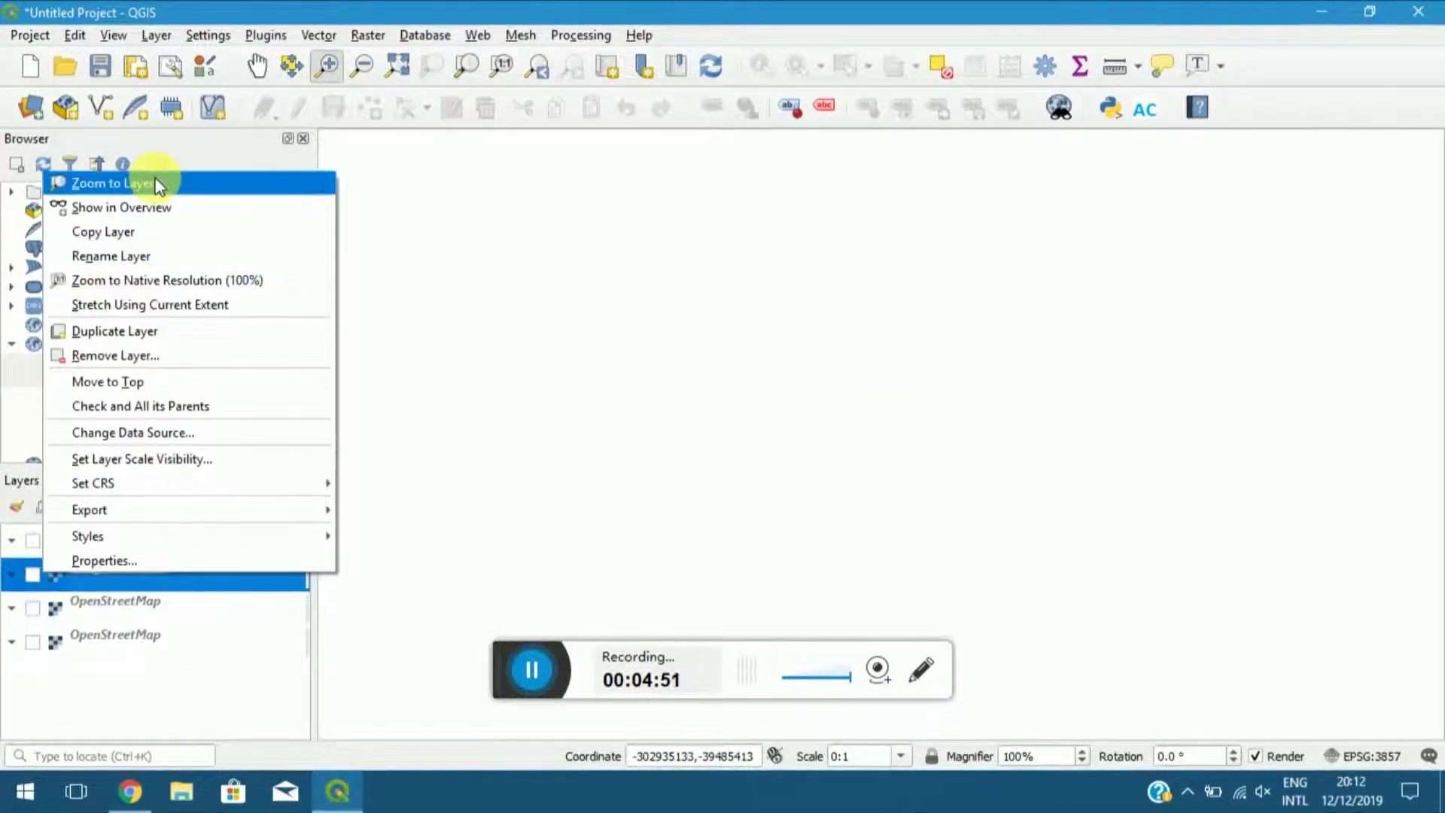
left_click(154, 359)
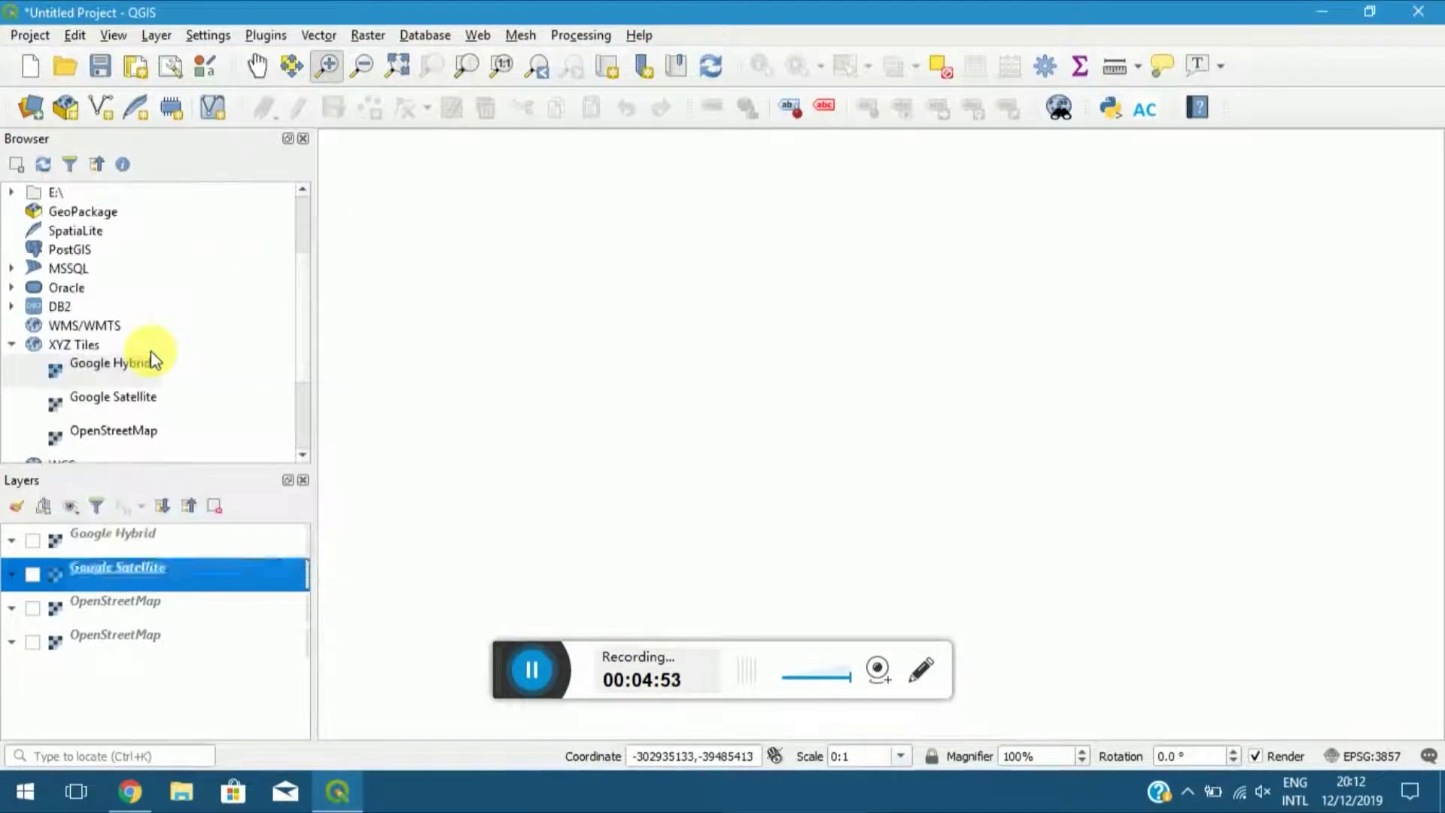
left_click(707, 423)
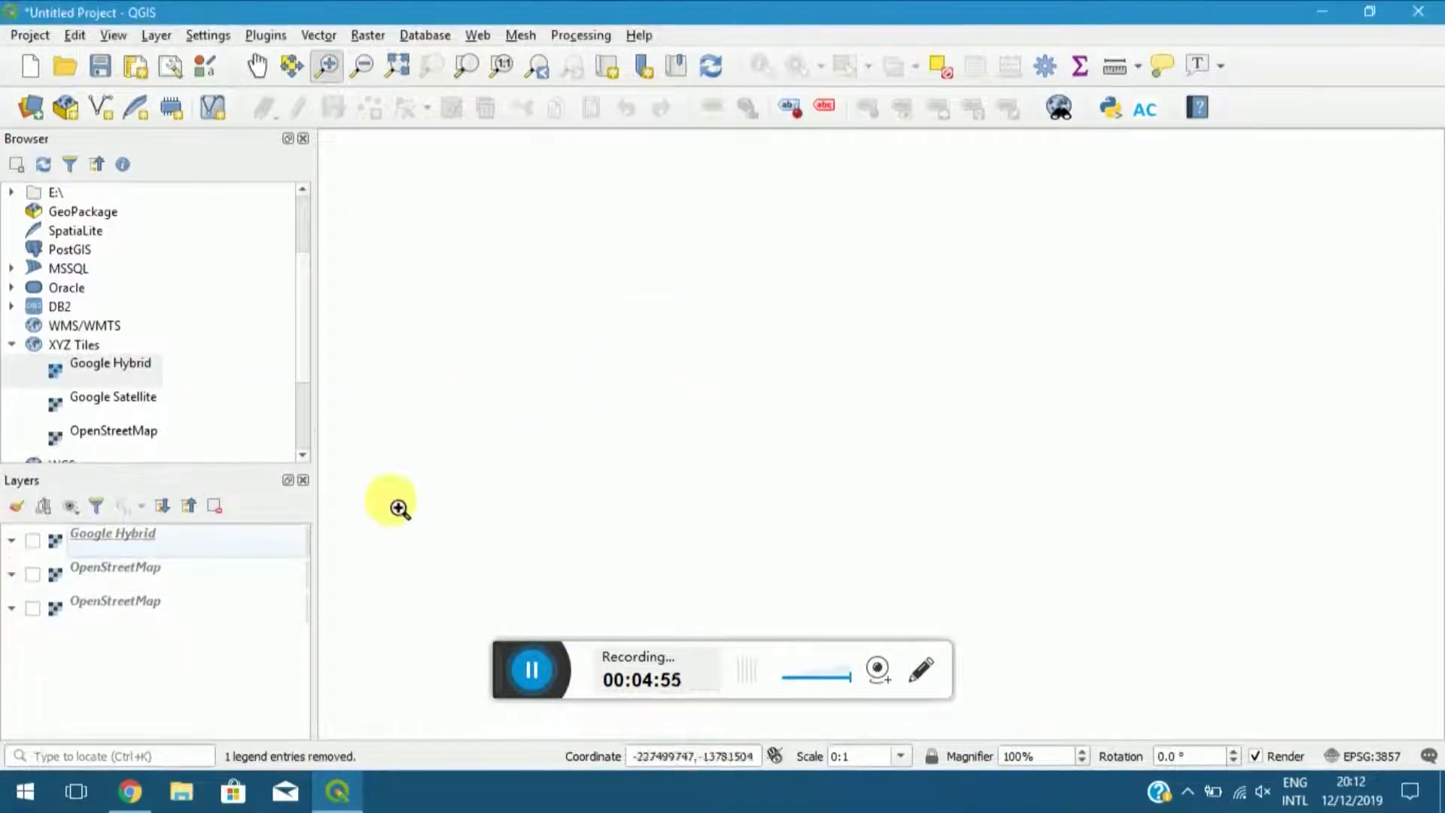
Remove the upper of the two OpenStreetMap layers, and add Google Satellite again from its XYZ connection.
left_click(117, 578)
right_click(117, 578)
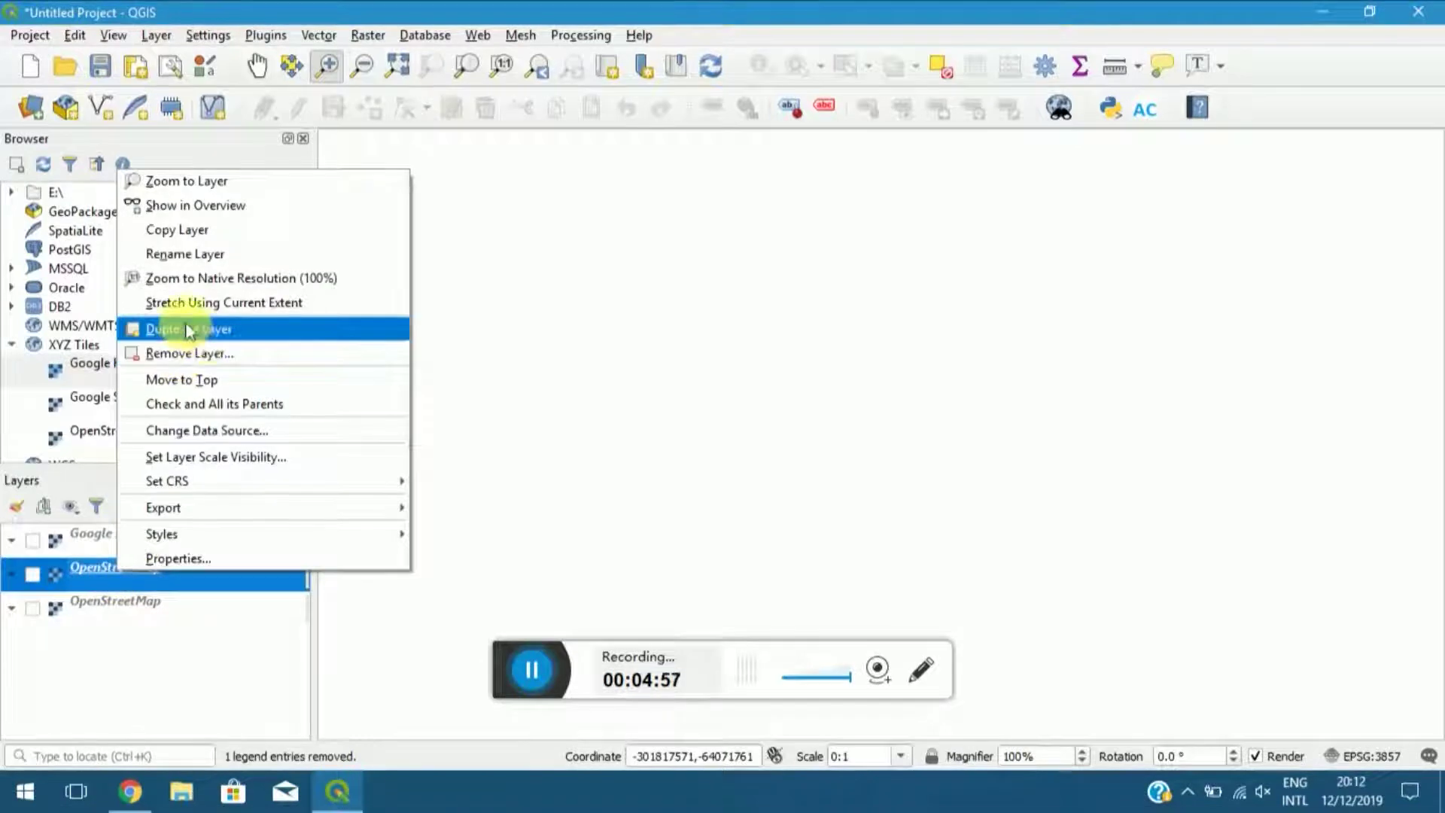
left_click(223, 360)
left_click(687, 418)
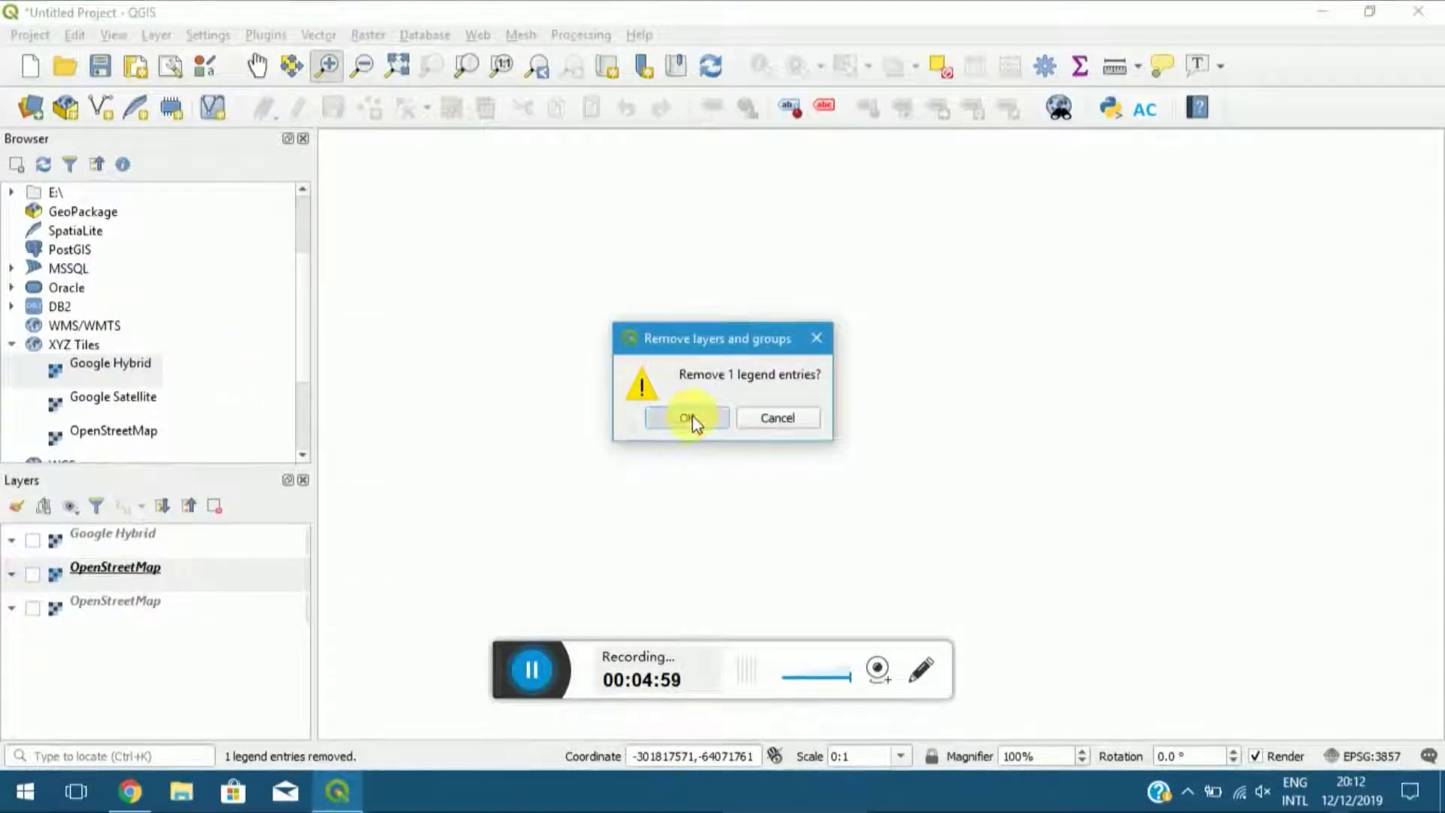
double_click(123, 398)
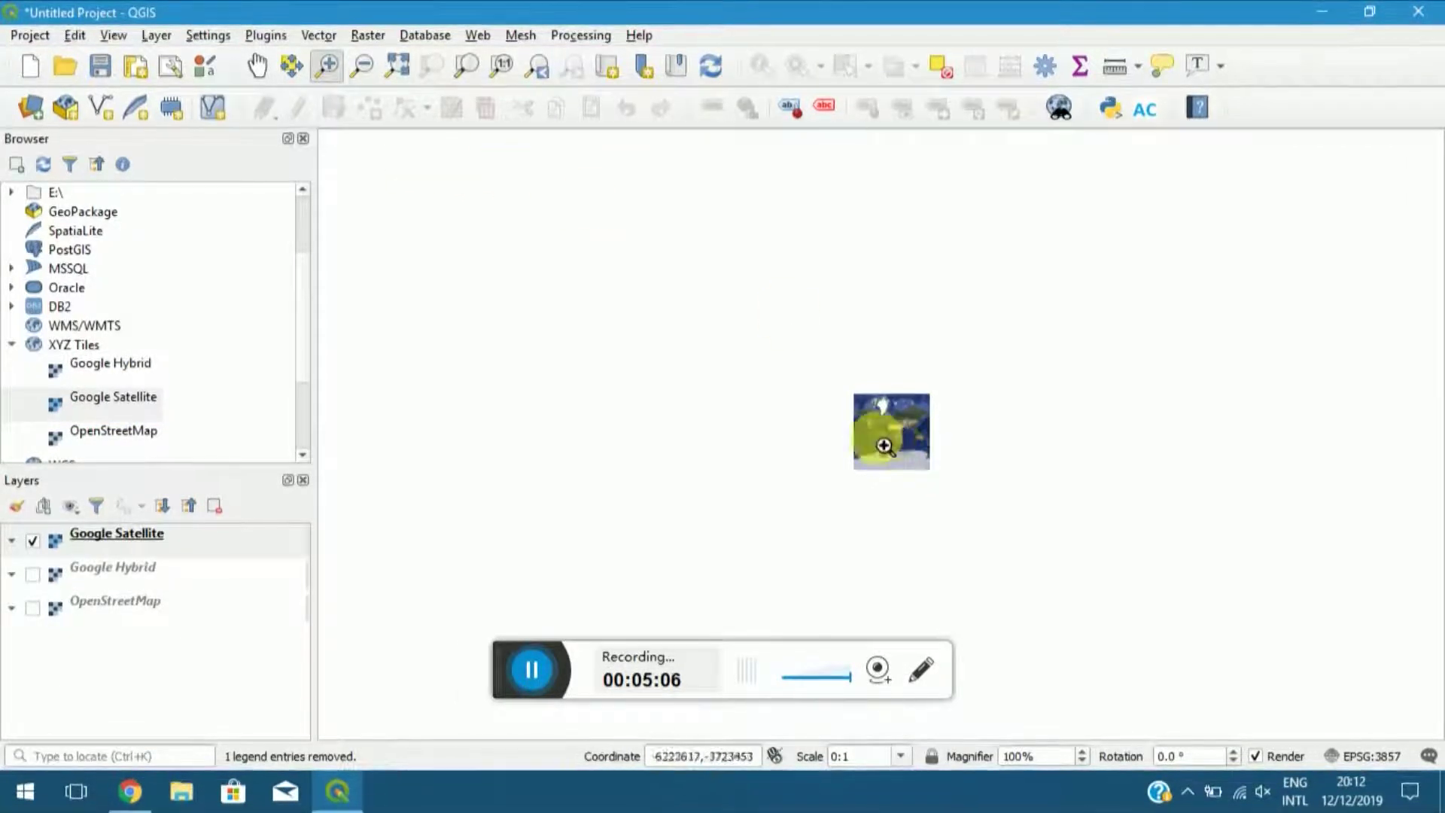
left_click(156, 35)
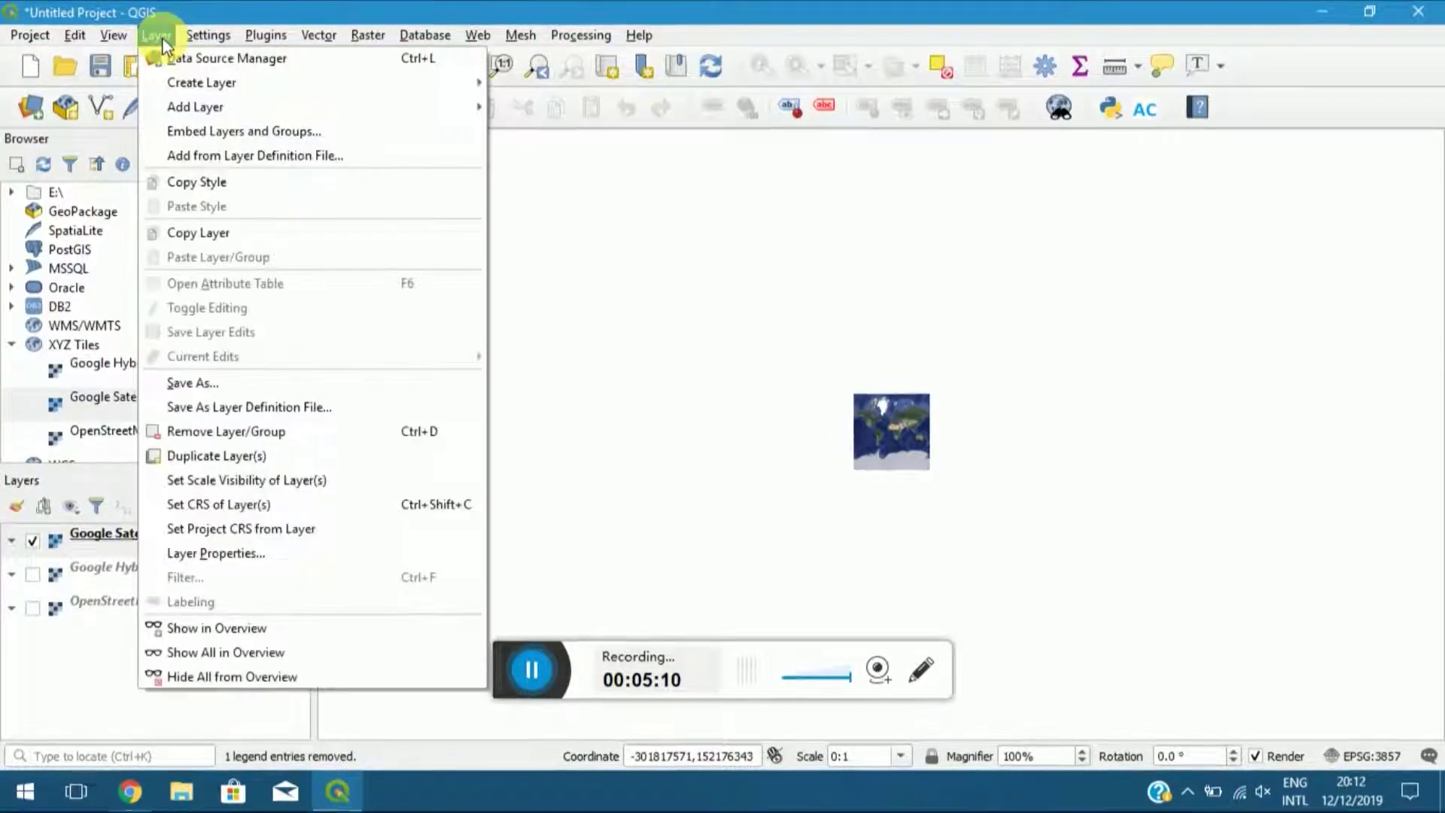
mouse_move(226, 106)
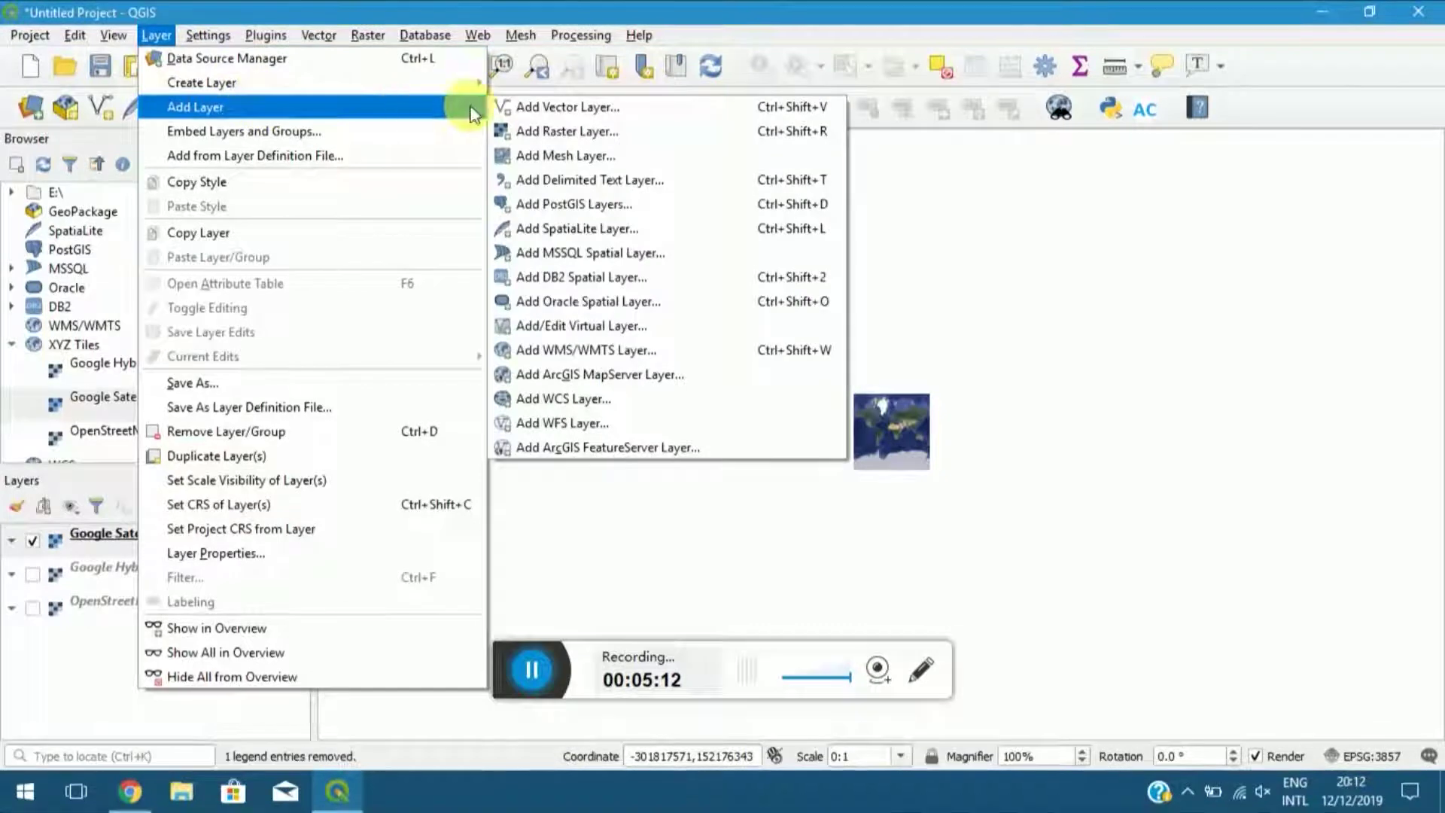
left_click(597, 179)
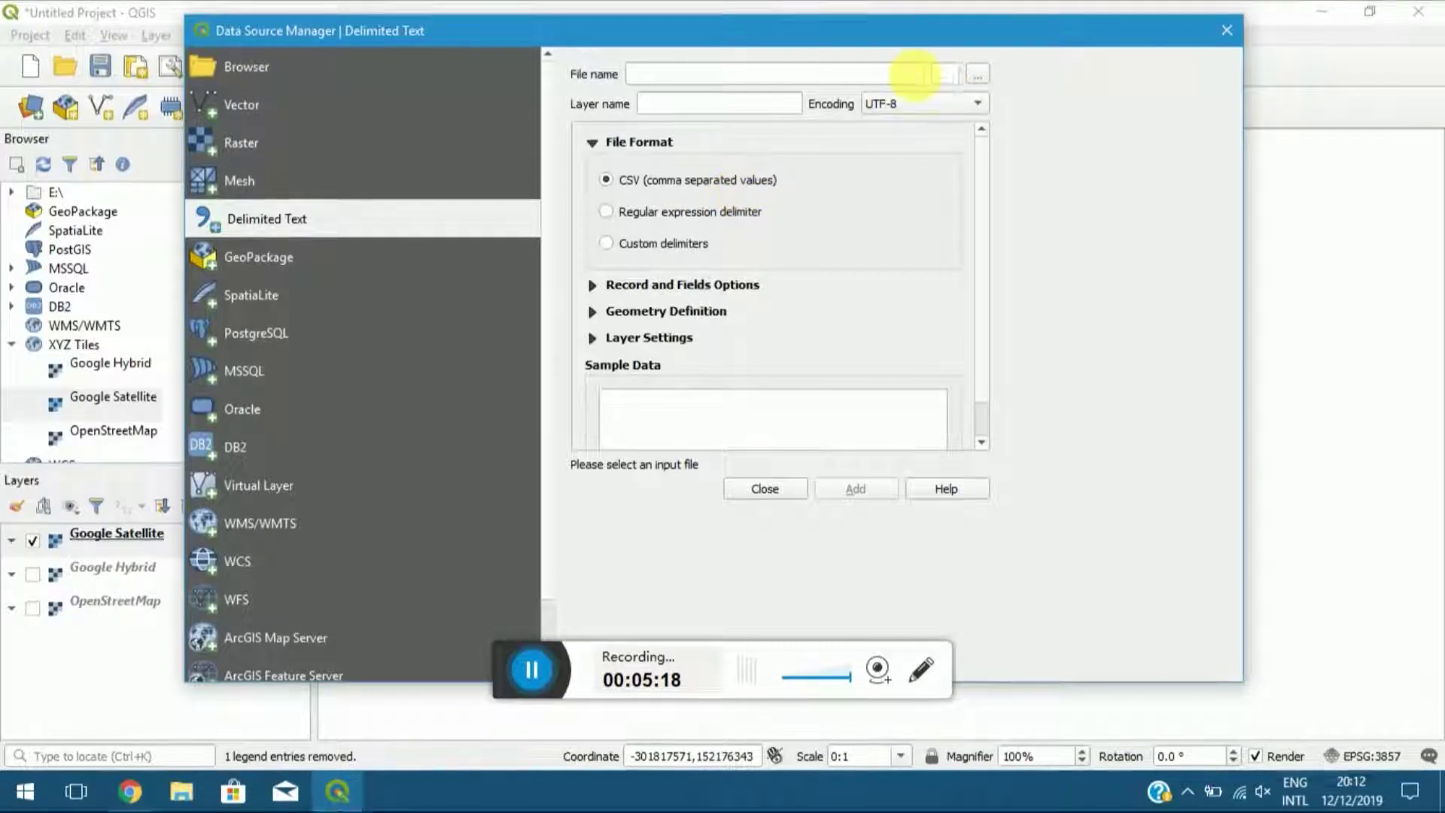
left_click(1227, 30)
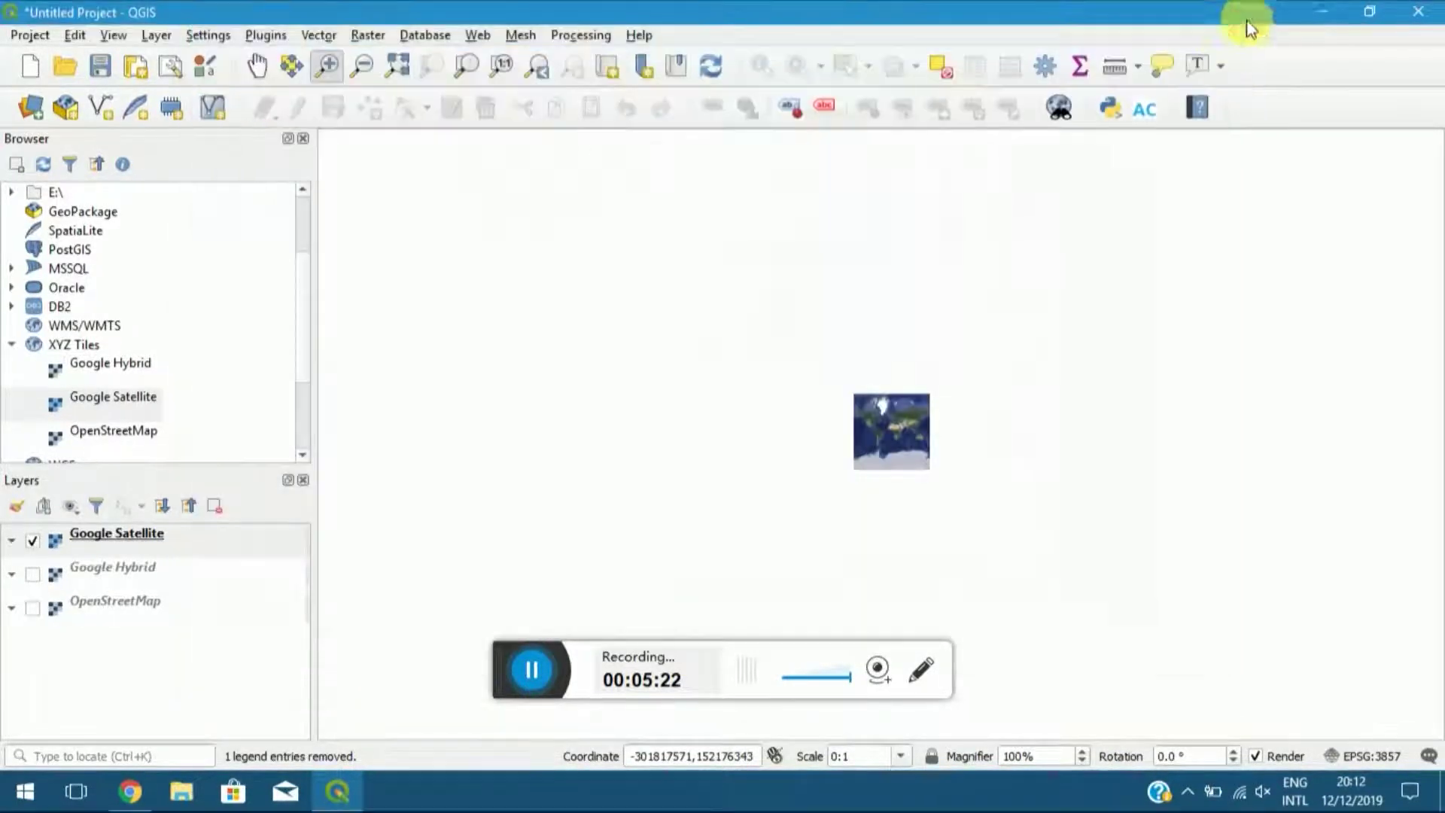
Minimize QGIS and Chrome, and open the Gurugram GMDA workbook from the desktop in Excel.
left_click(1324, 12)
left_click(1322, 4)
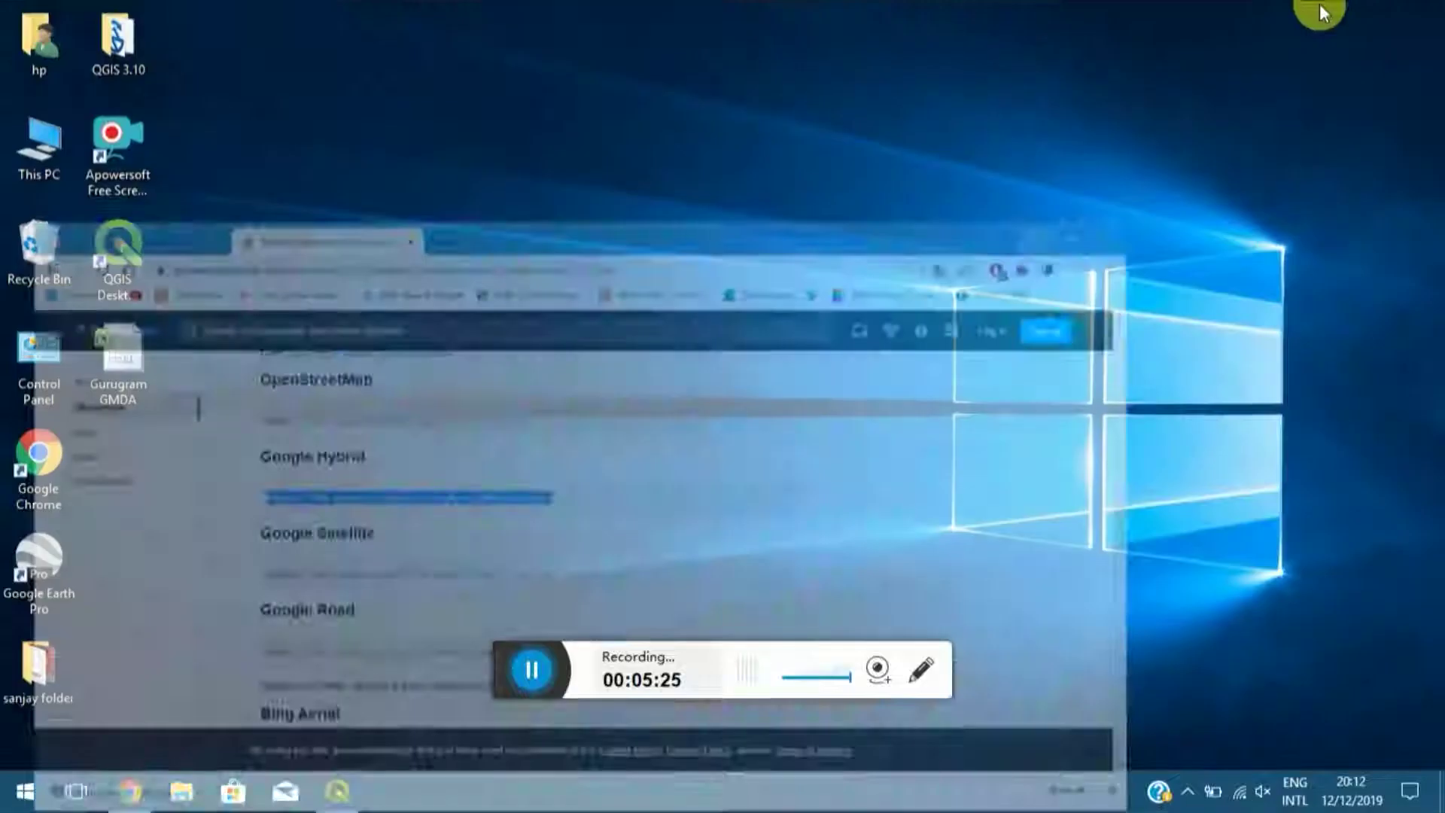
double_click(125, 365)
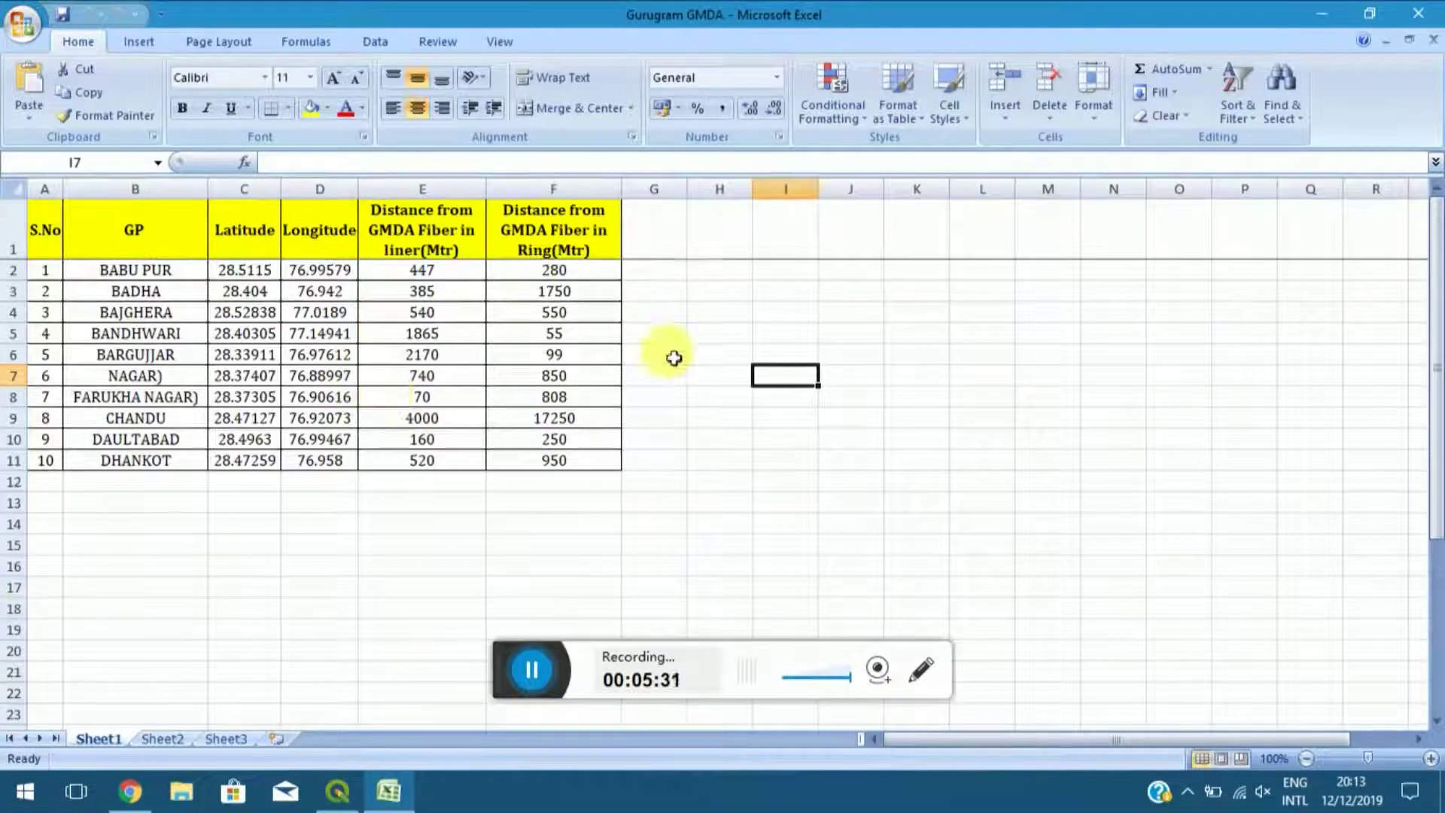
left_click(335, 794)
left_click(156, 35)
mouse_move(208, 35)
mouse_move(156, 35)
mouse_move(314, 110)
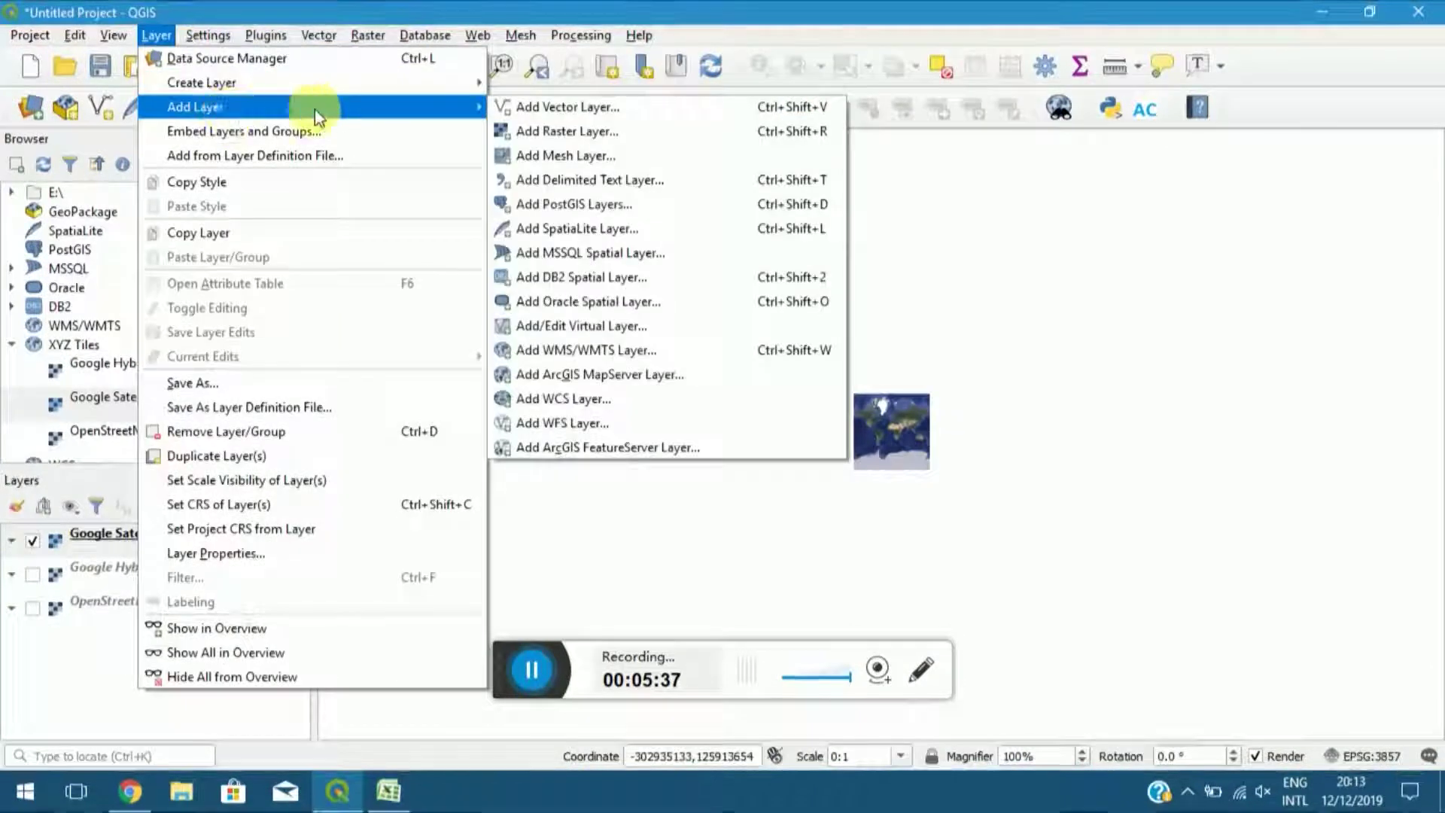
left_click(580, 180)
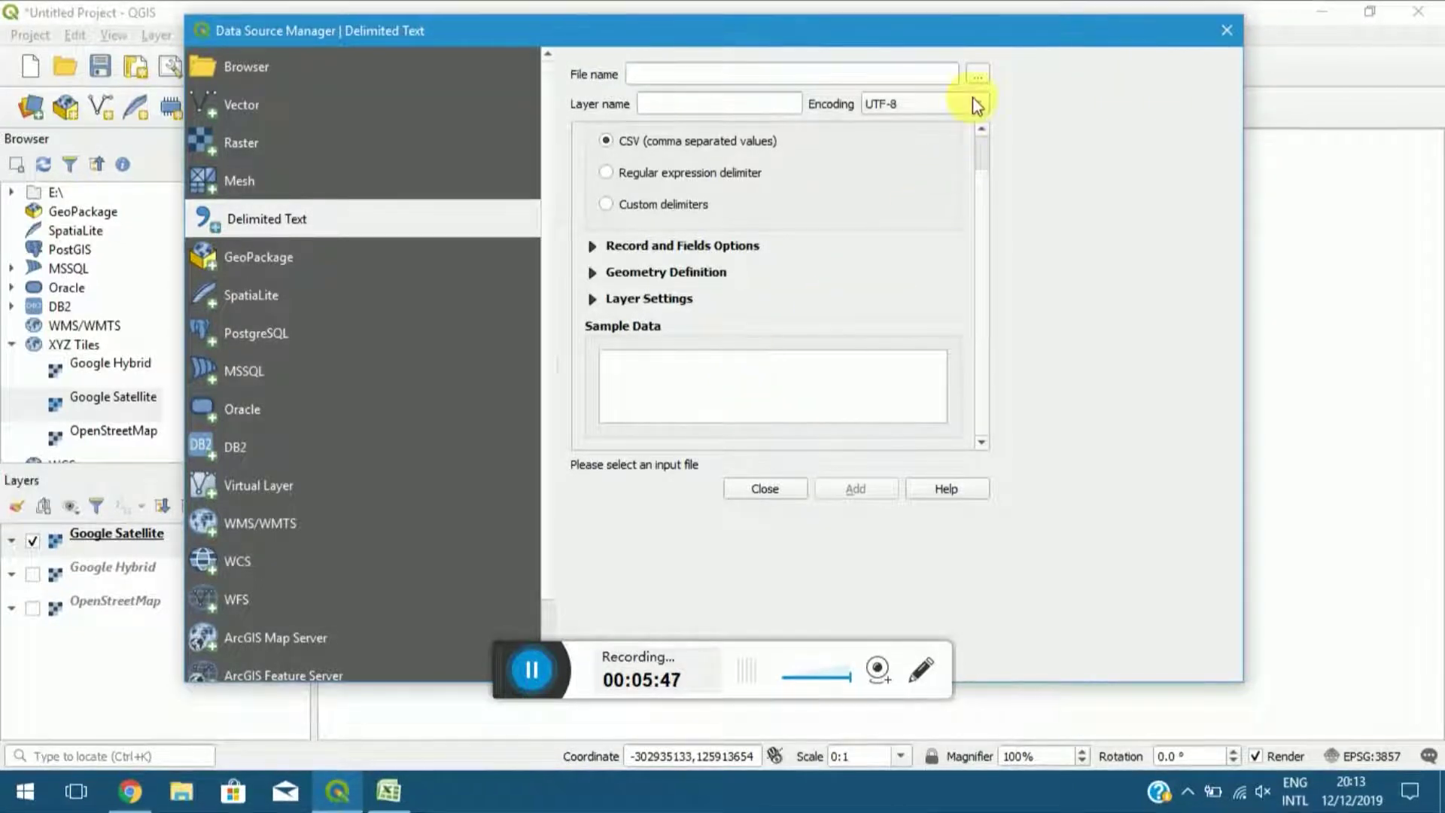
left_click(1224, 28)
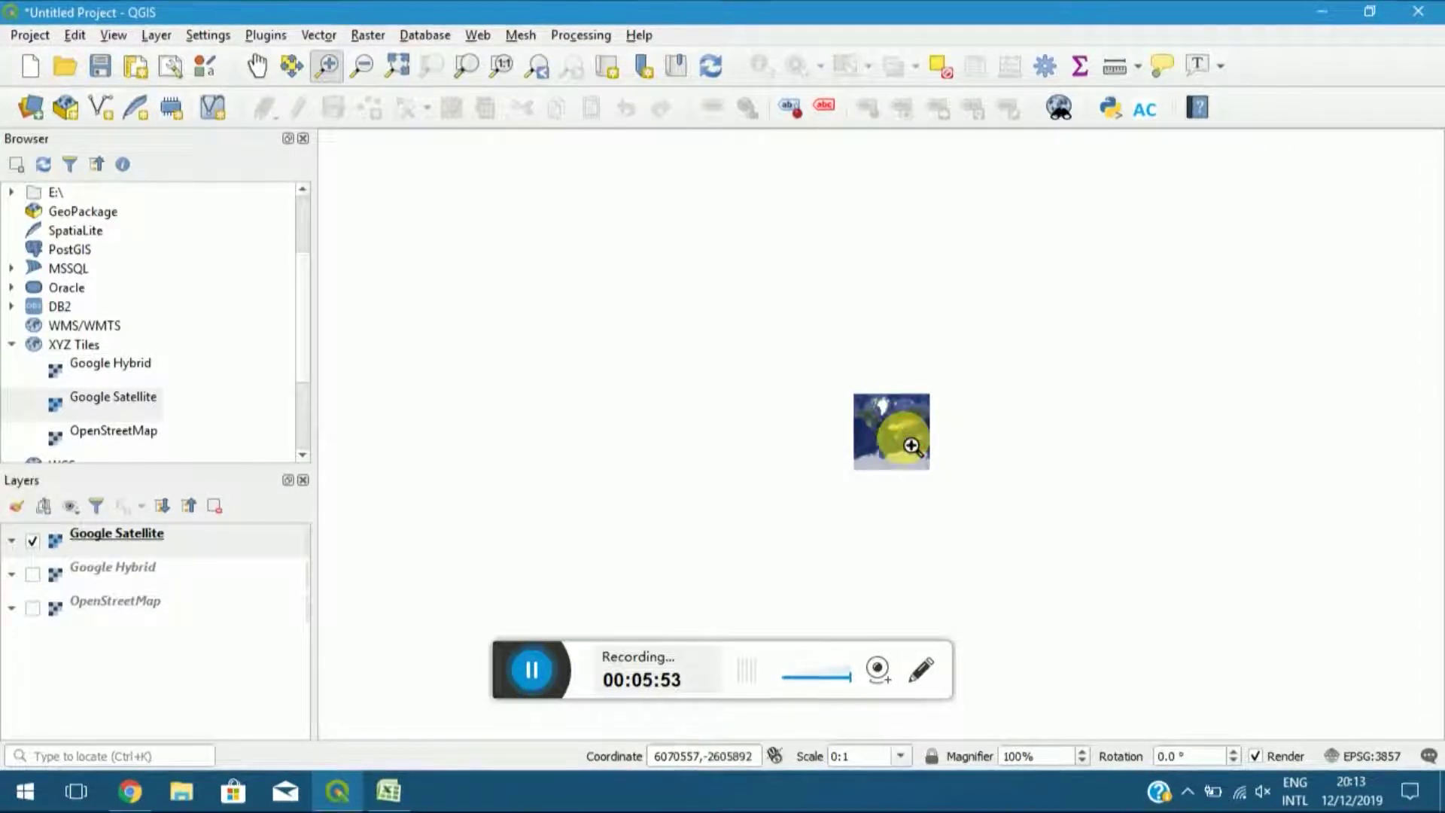
left_click_drag(904, 439, 967, 484)
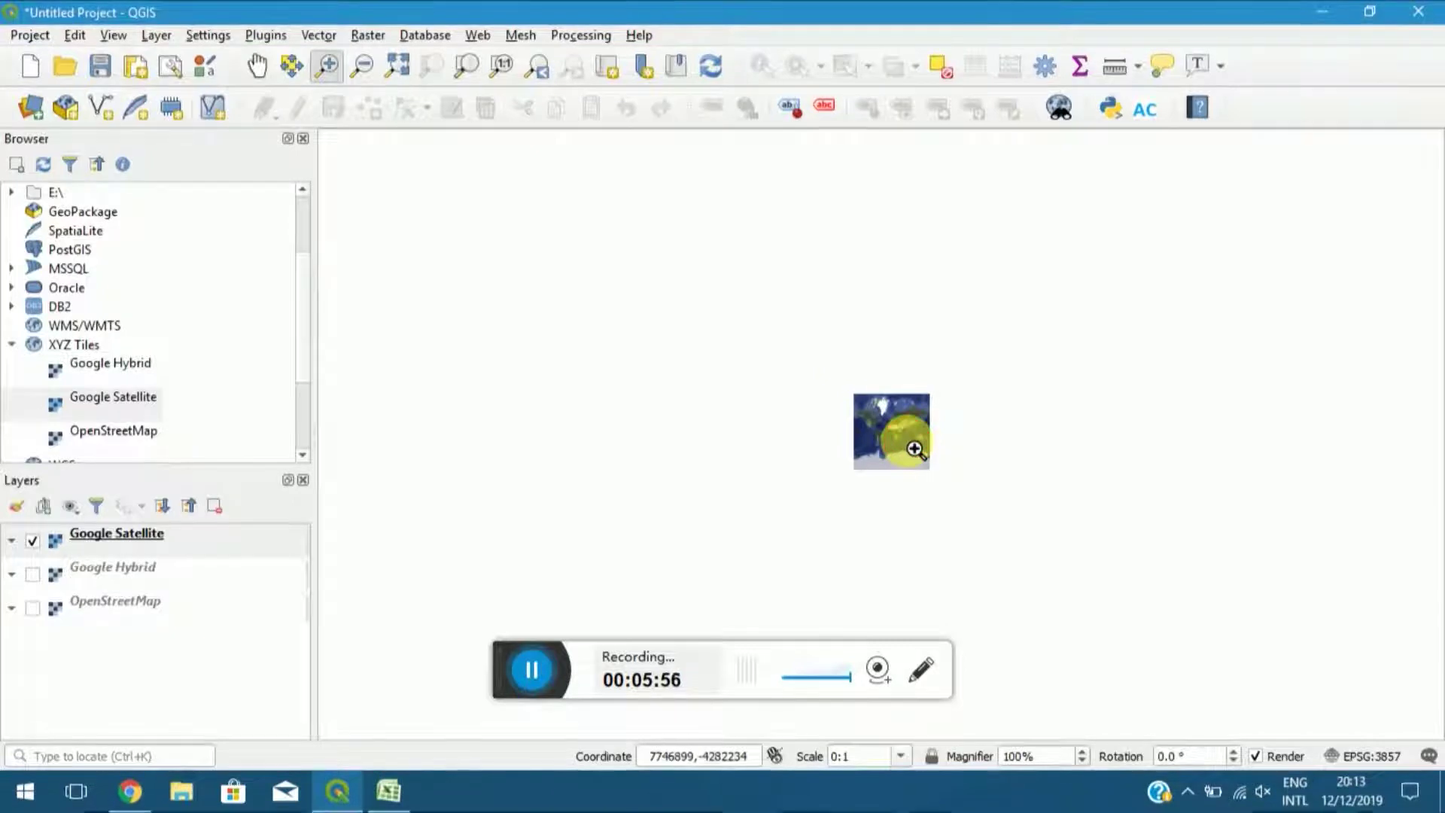
Return to the Gurugram GMDA workbook in Excel and save its active sheet to the desktop in CSV (Comma delimited) format.
left_click(1322, 11)
left_click(718, 418)
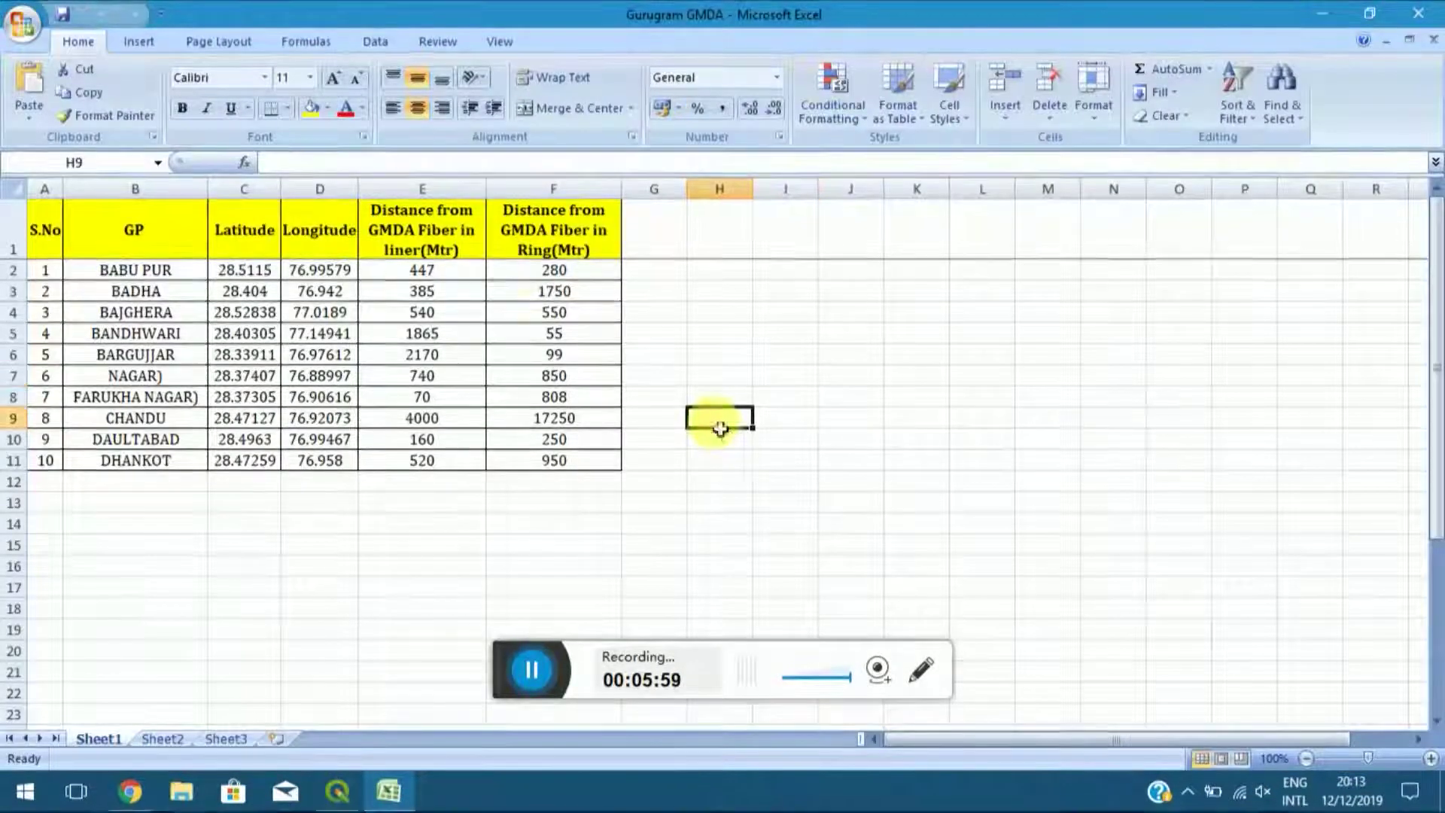
left_click(21, 27)
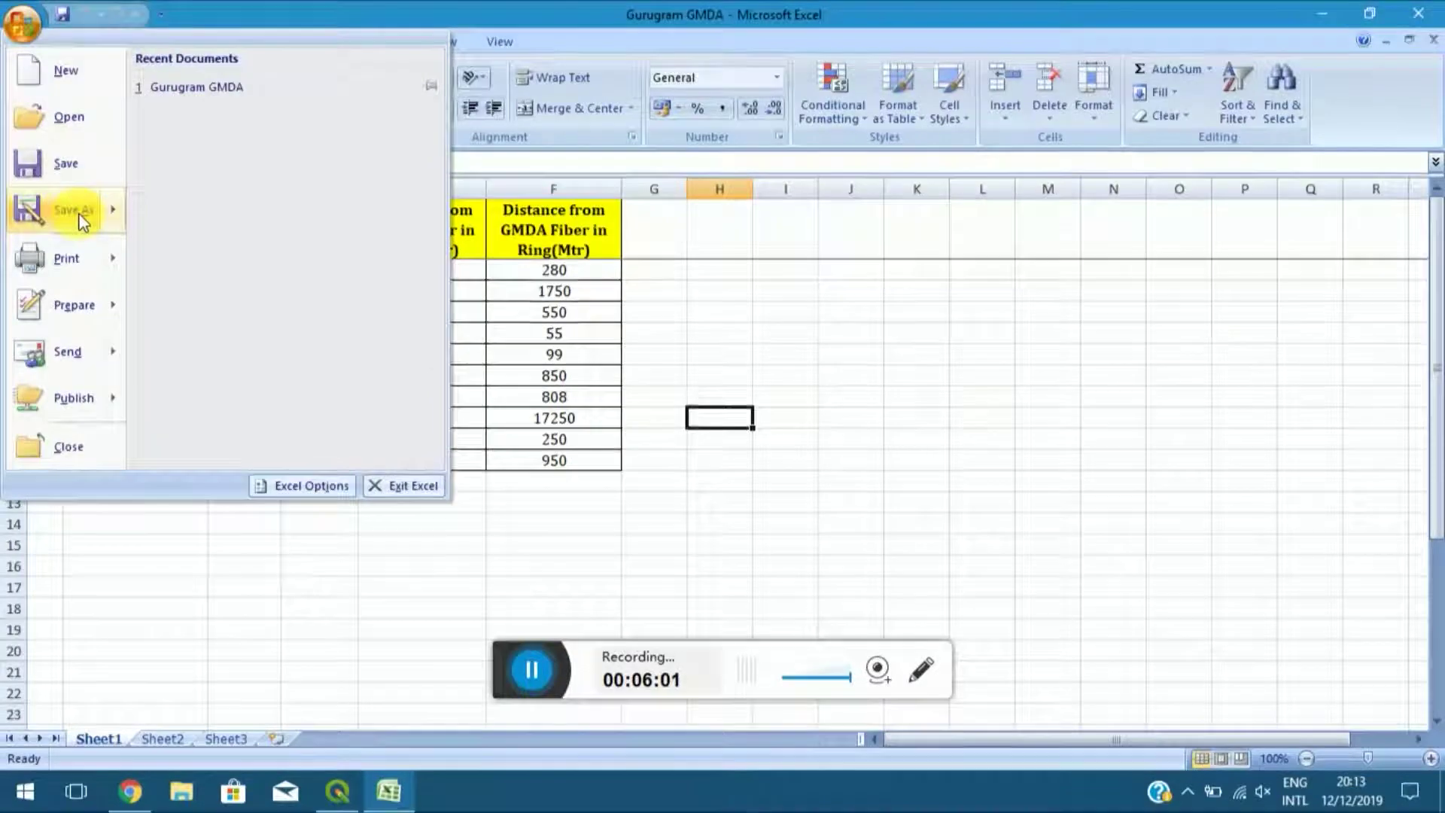
mouse_move(83, 211)
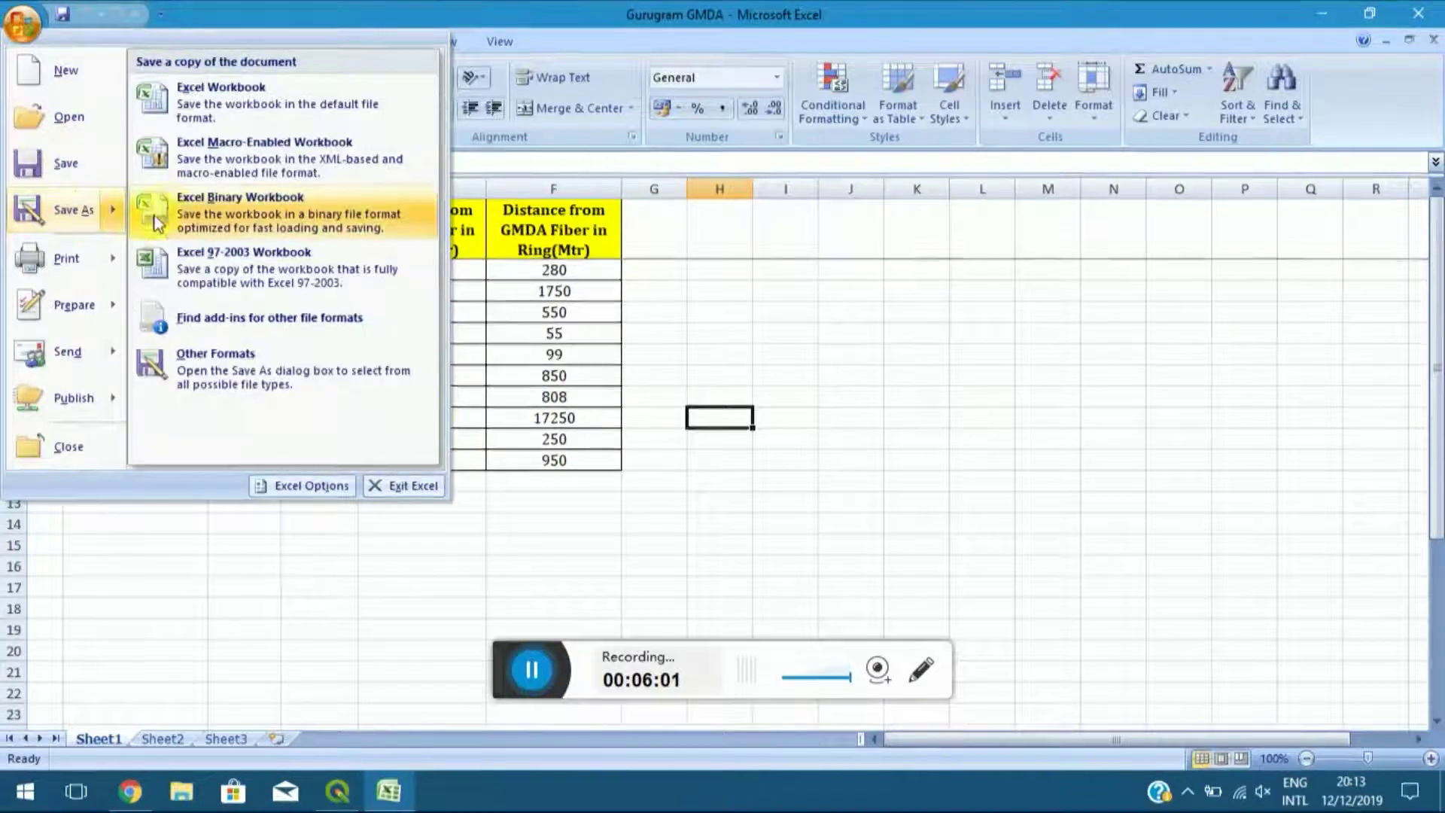
left_click(205, 372)
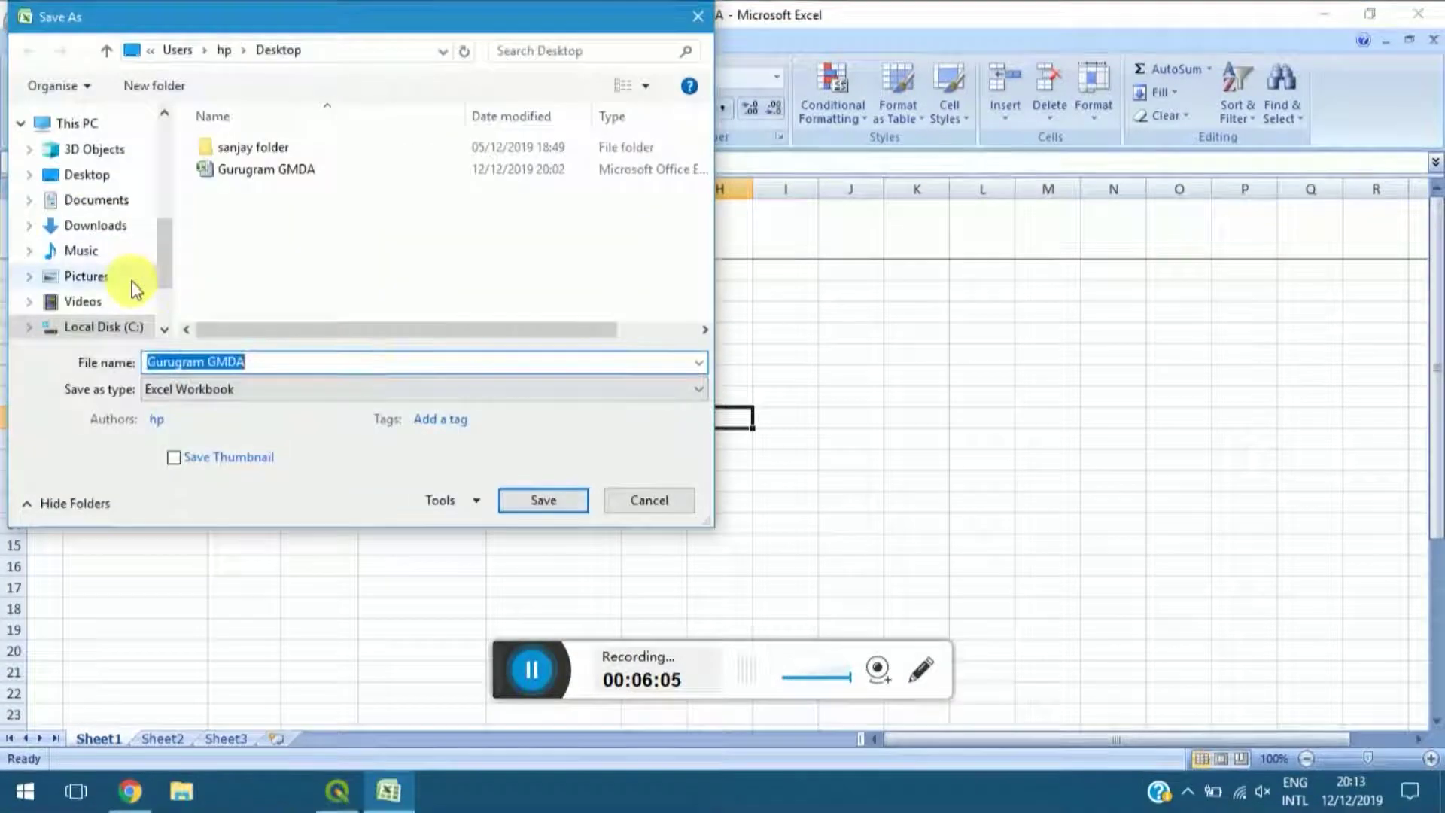
left_click(671, 394)
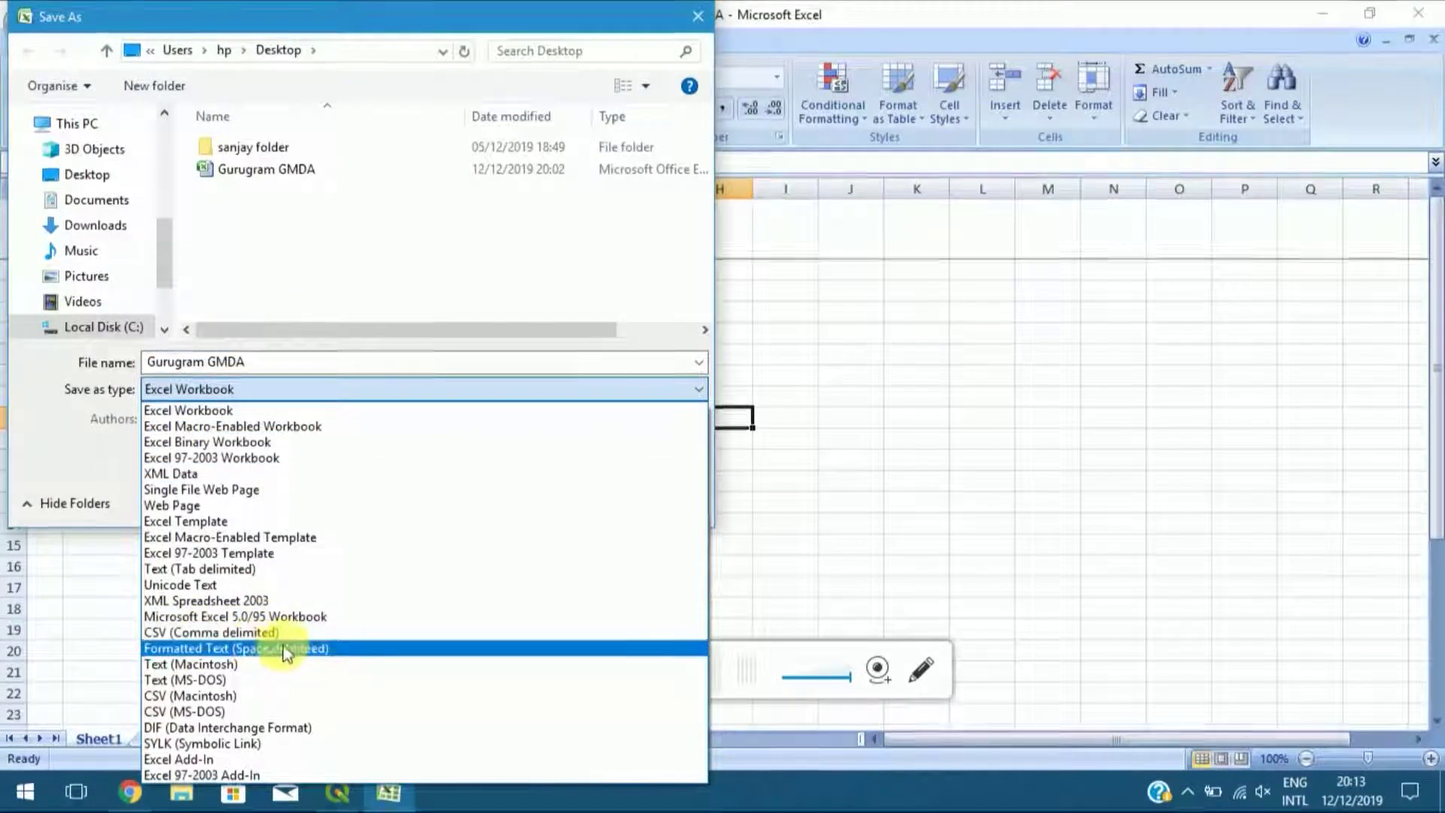
left_click(301, 632)
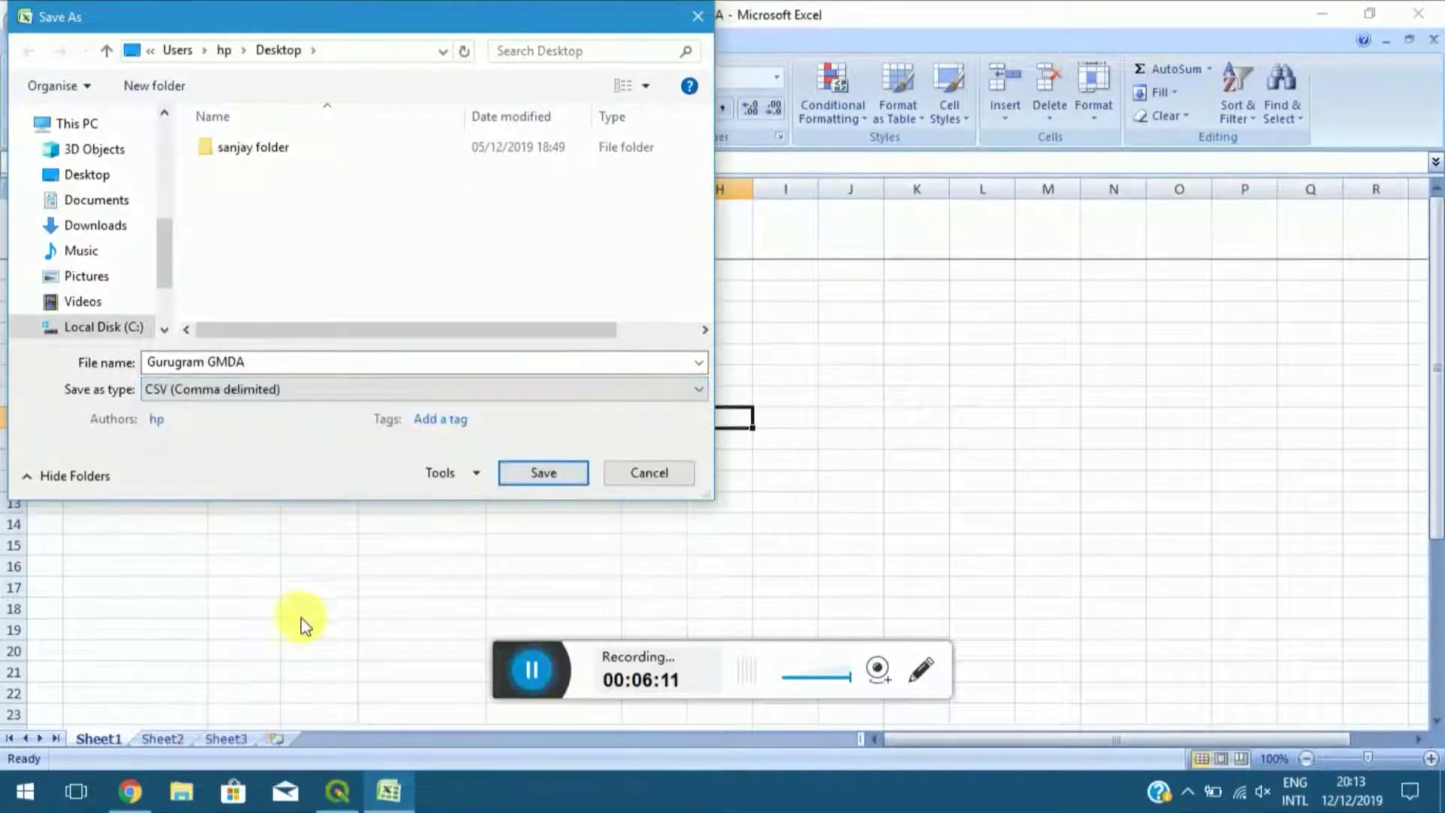
left_click(79, 174)
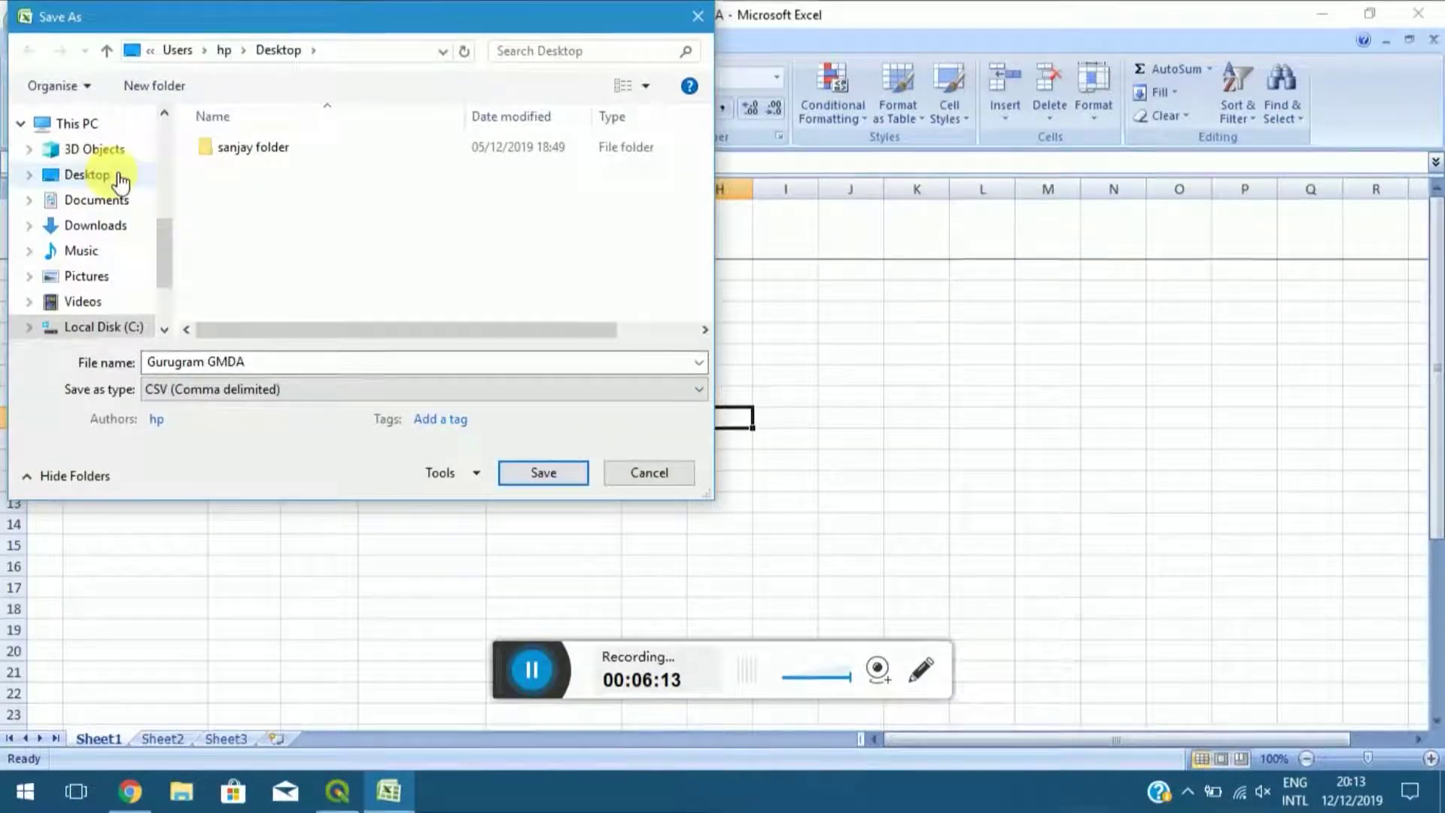
left_click(542, 473)
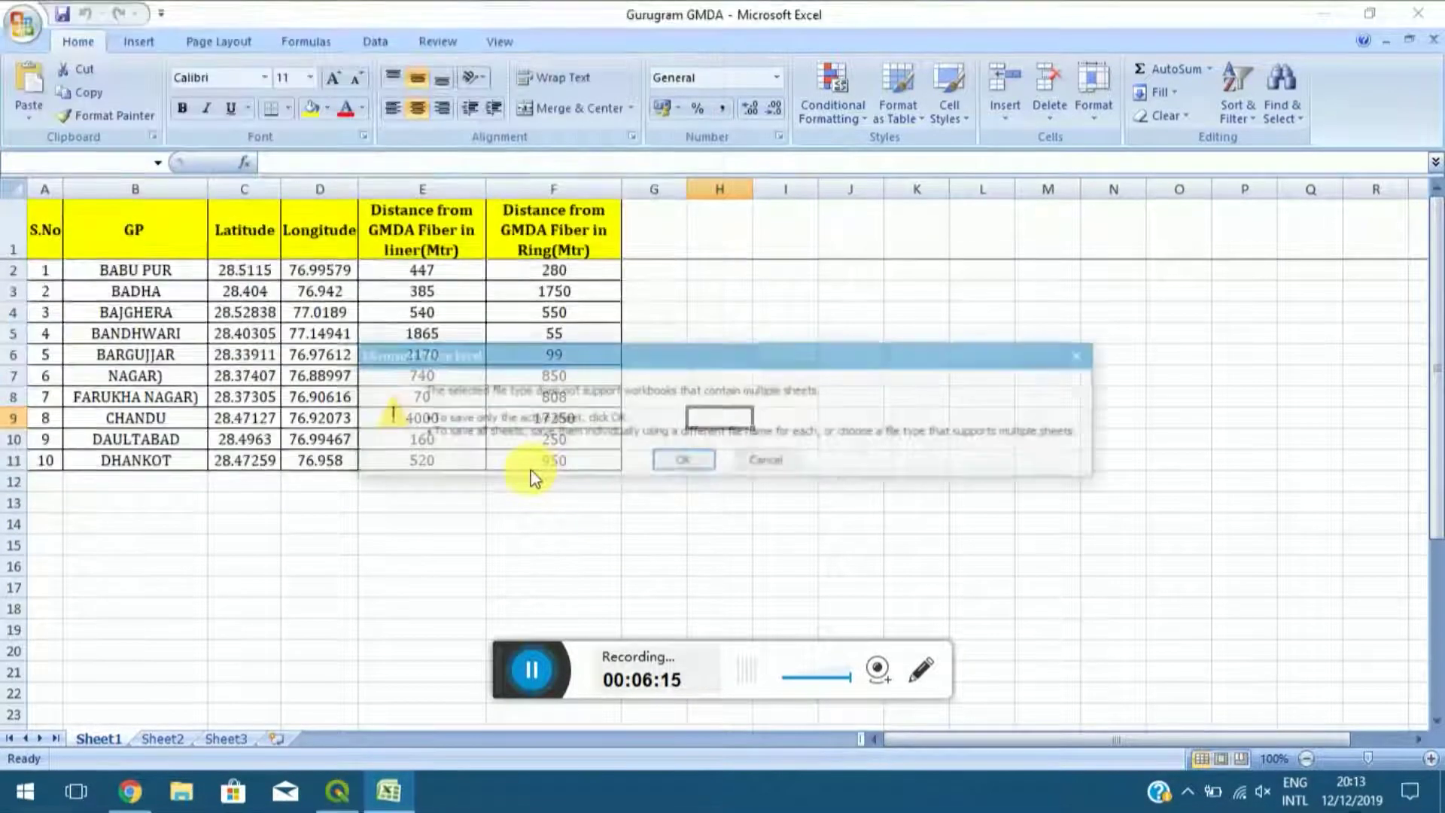
left_click(670, 464)
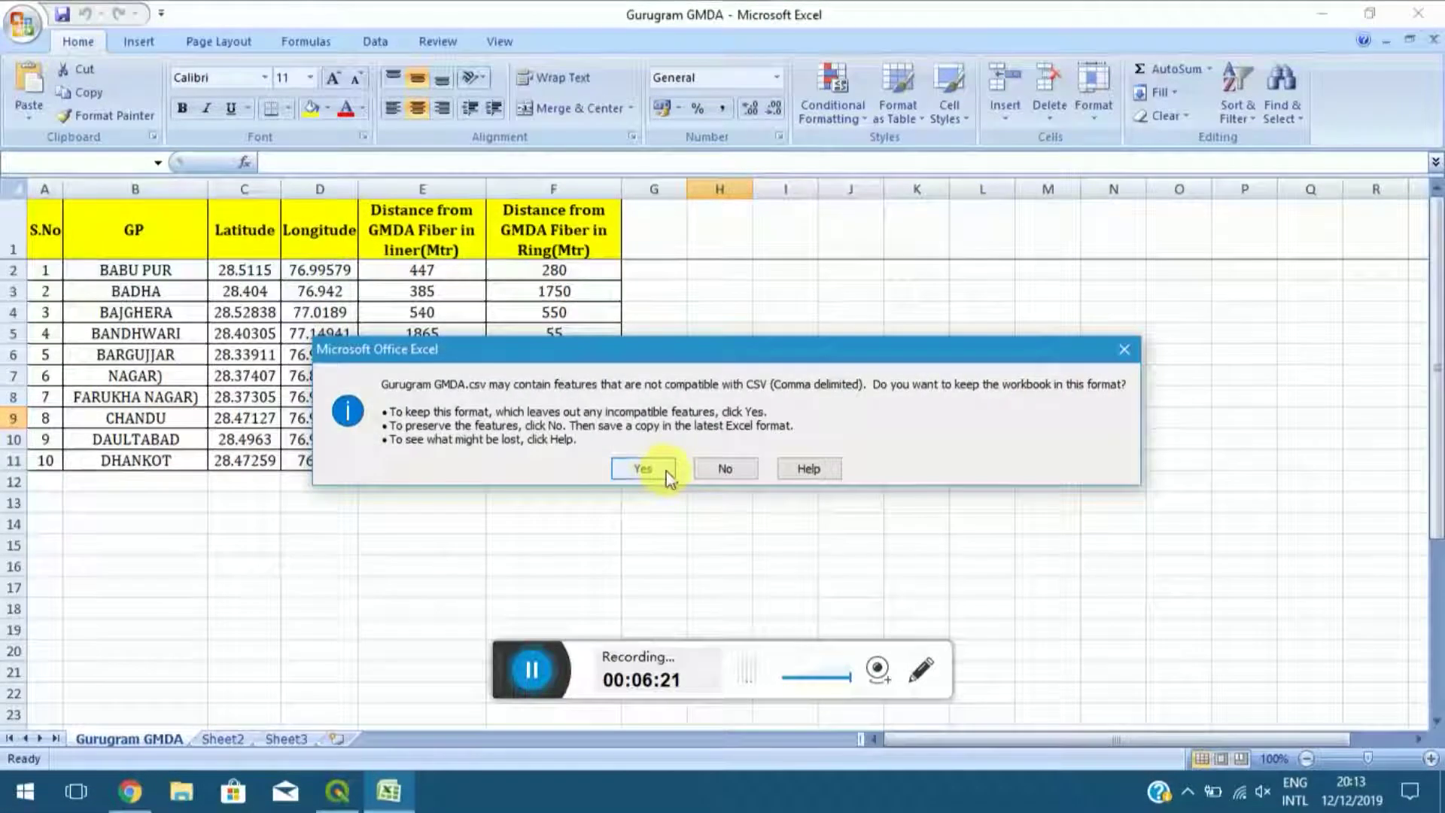
left_click(668, 469)
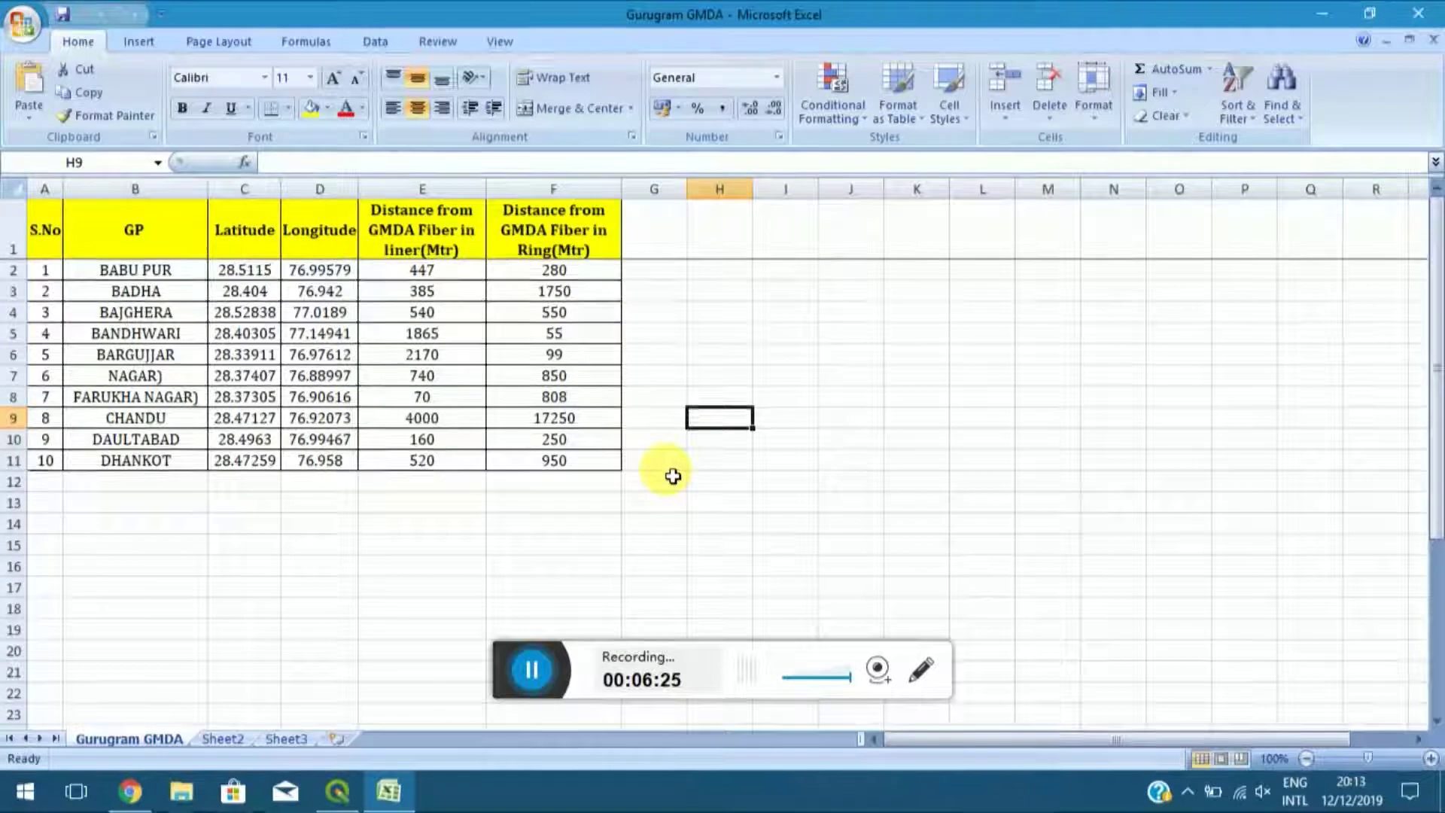
Close Excel, saving the changes over the existing Gurugram GMDA.csv, and select the CSV file on the desktop.
left_click(1418, 13)
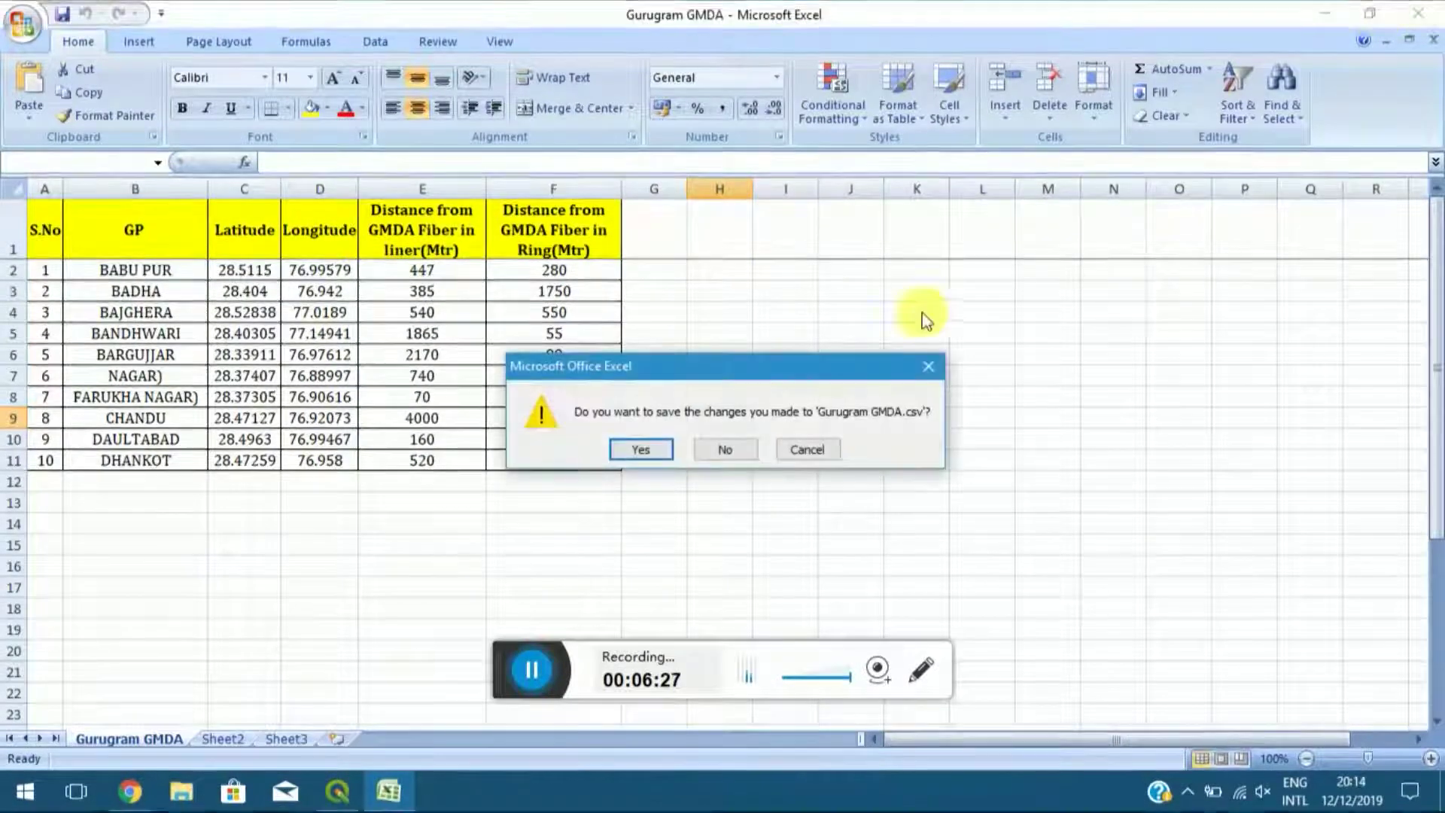
left_click(630, 450)
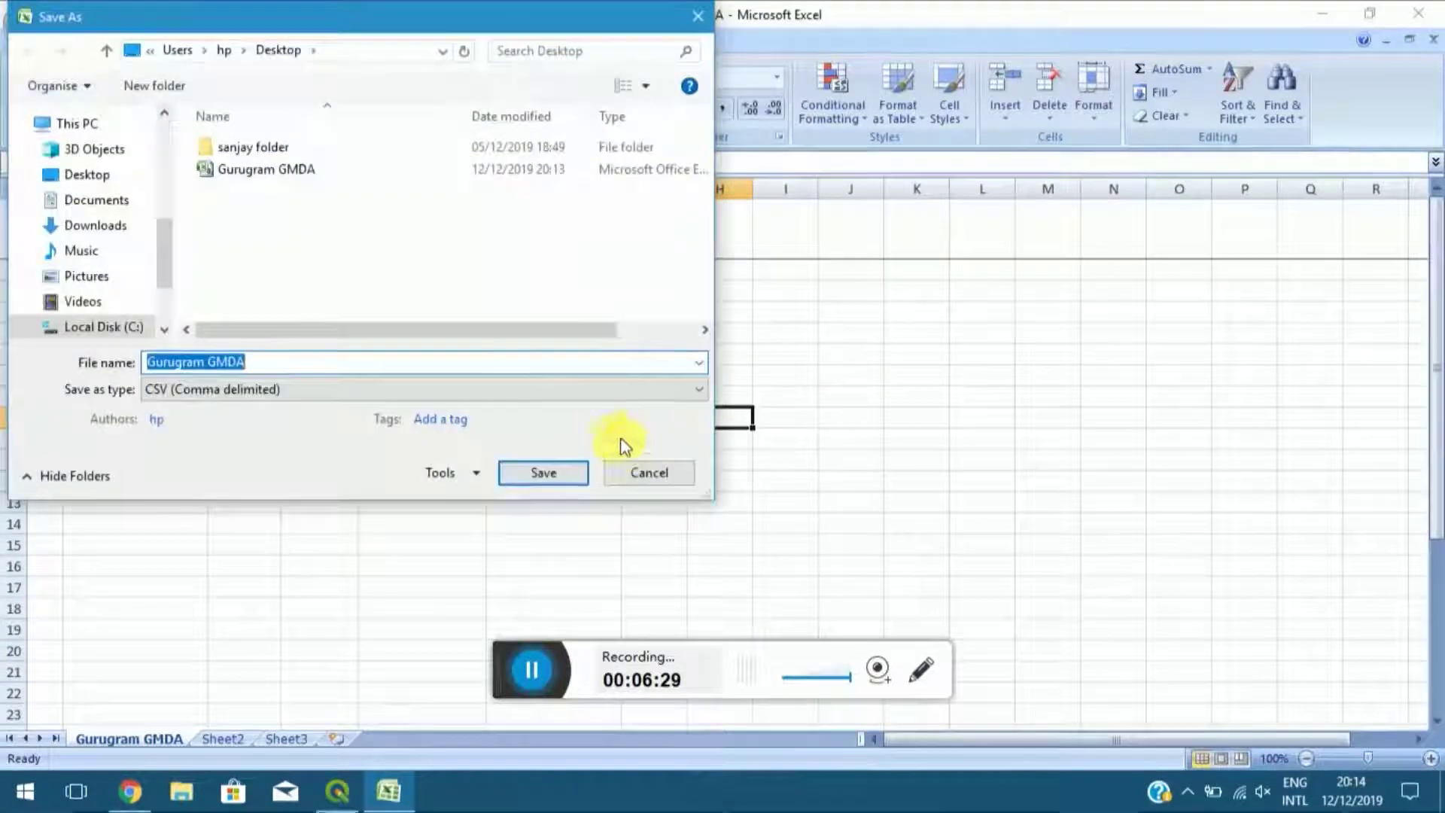
left_click(543, 472)
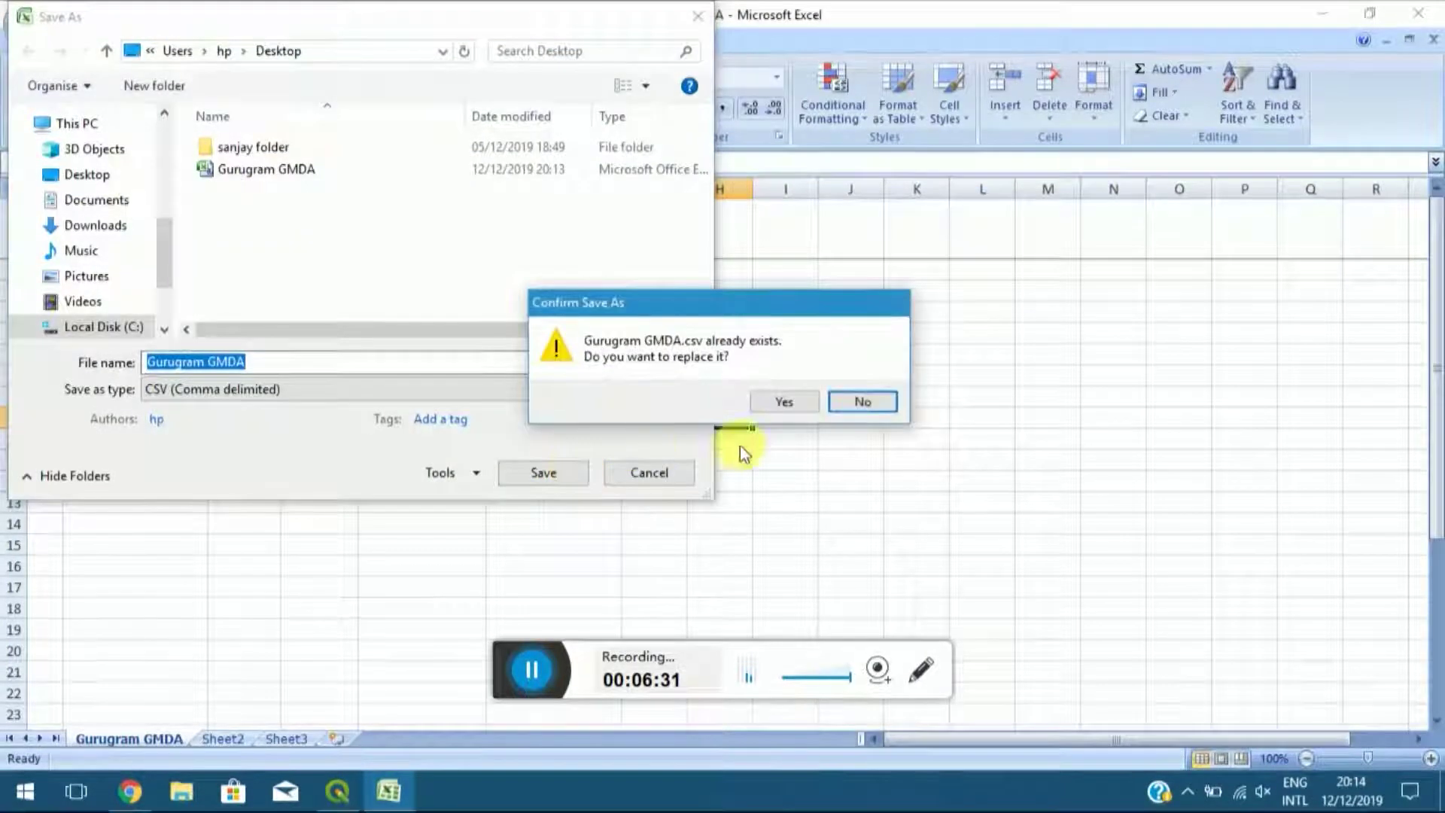
left_click(788, 402)
left_click(655, 470)
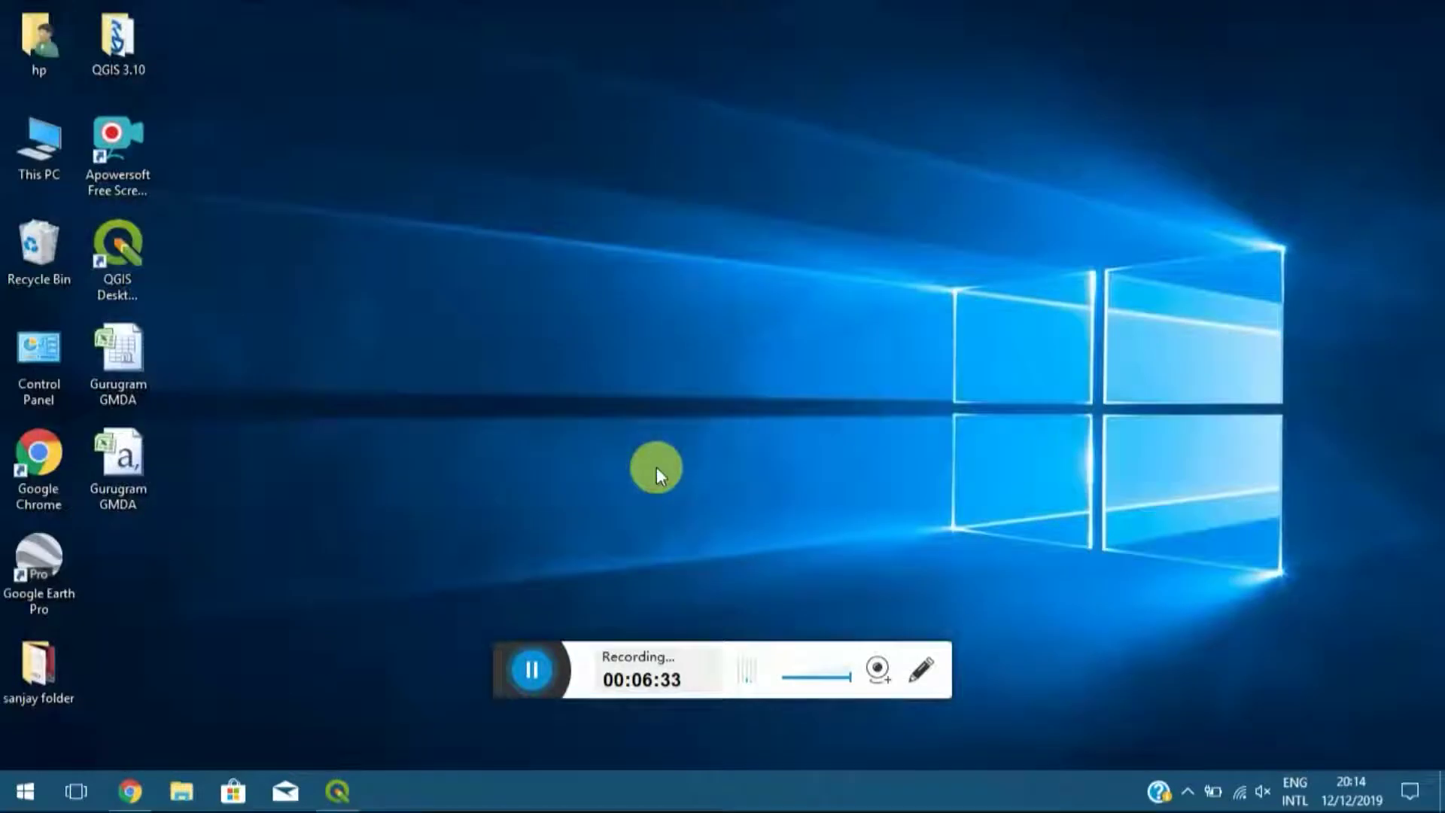
left_click(133, 488)
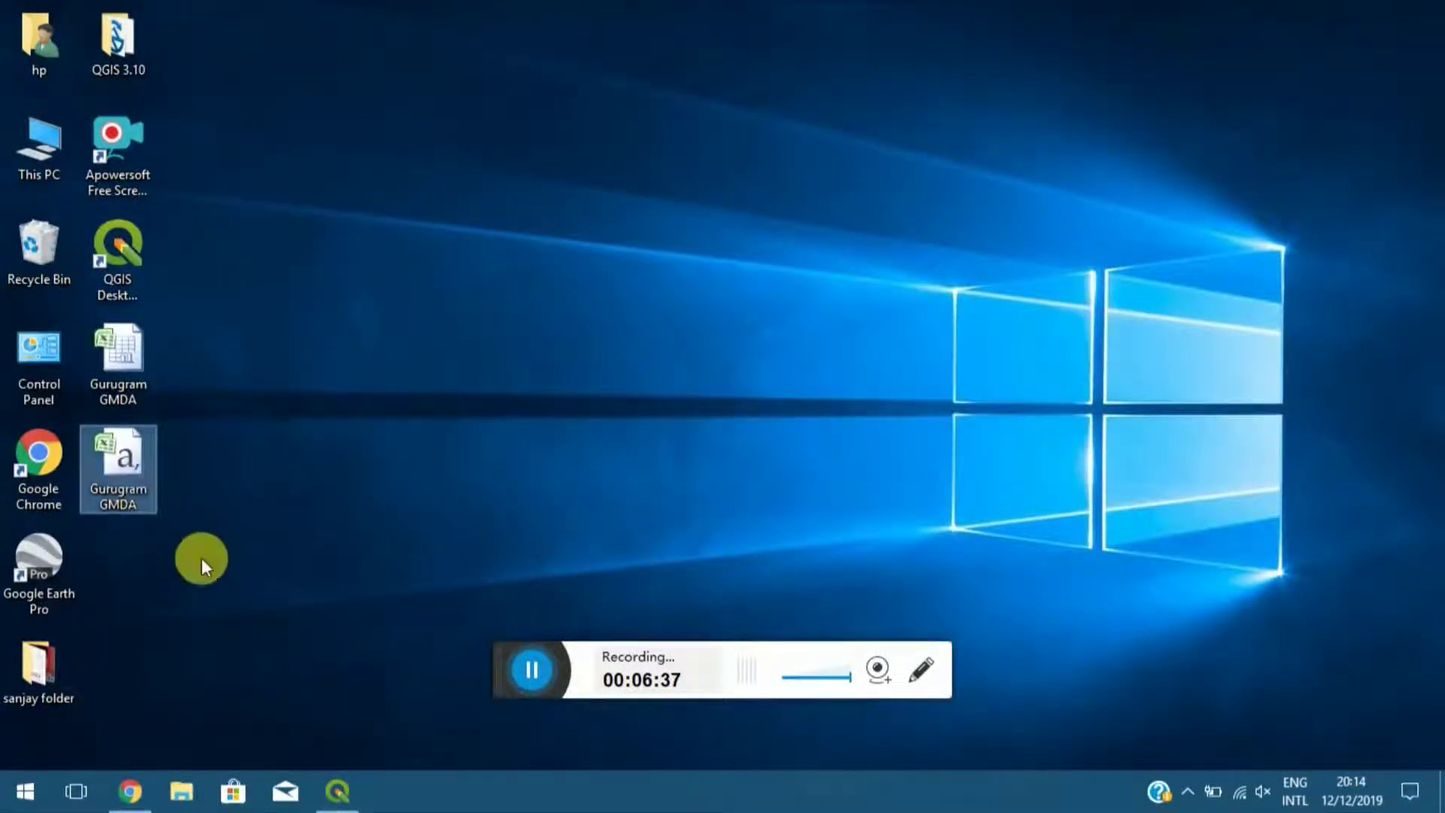
Switch to QGIS and load Gurugram GMDA.csv from the desktop as the source for a new delimited text layer.
left_click(341, 793)
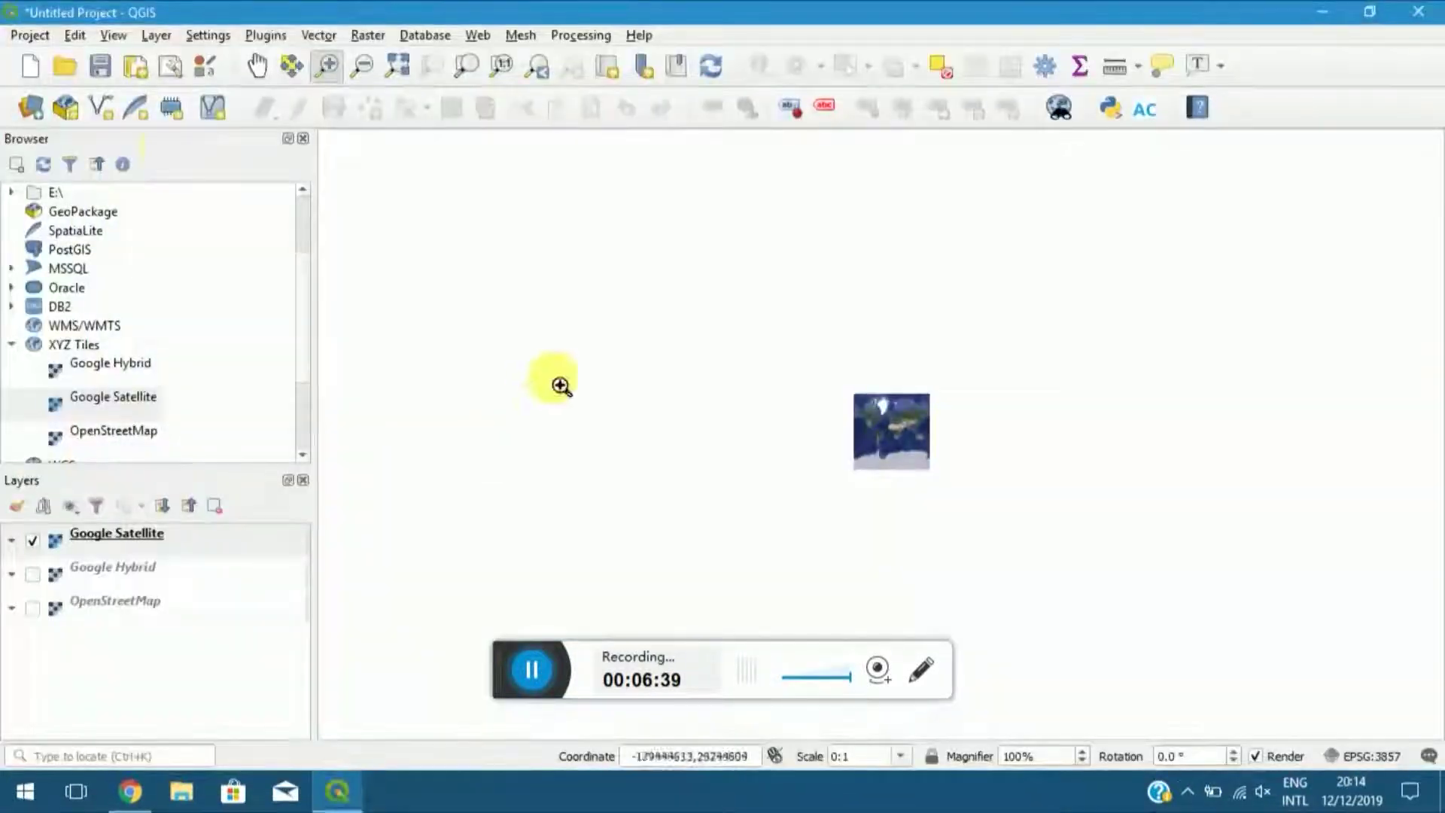
left_click(155, 36)
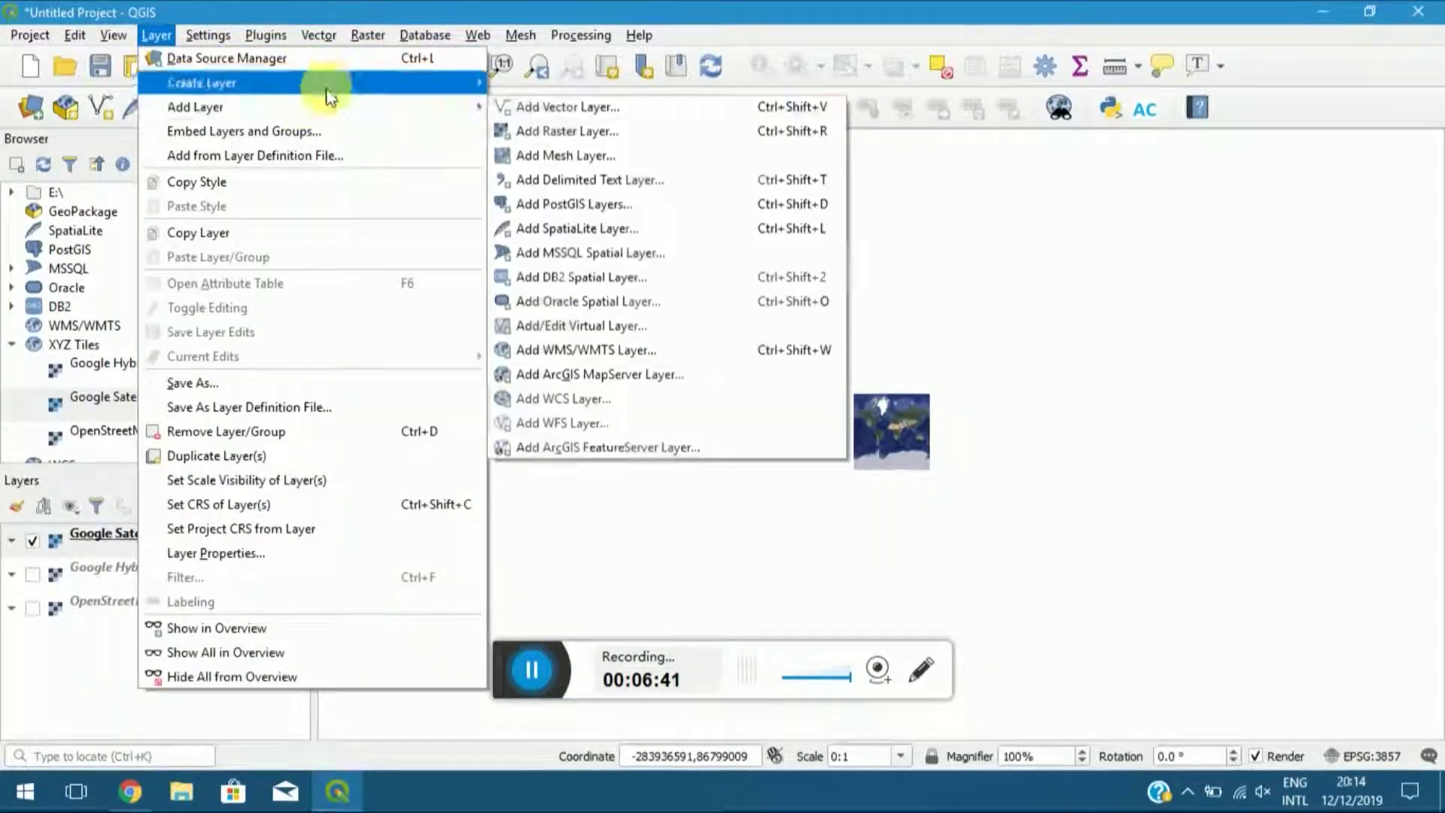
mouse_move(382, 106)
left_click(574, 178)
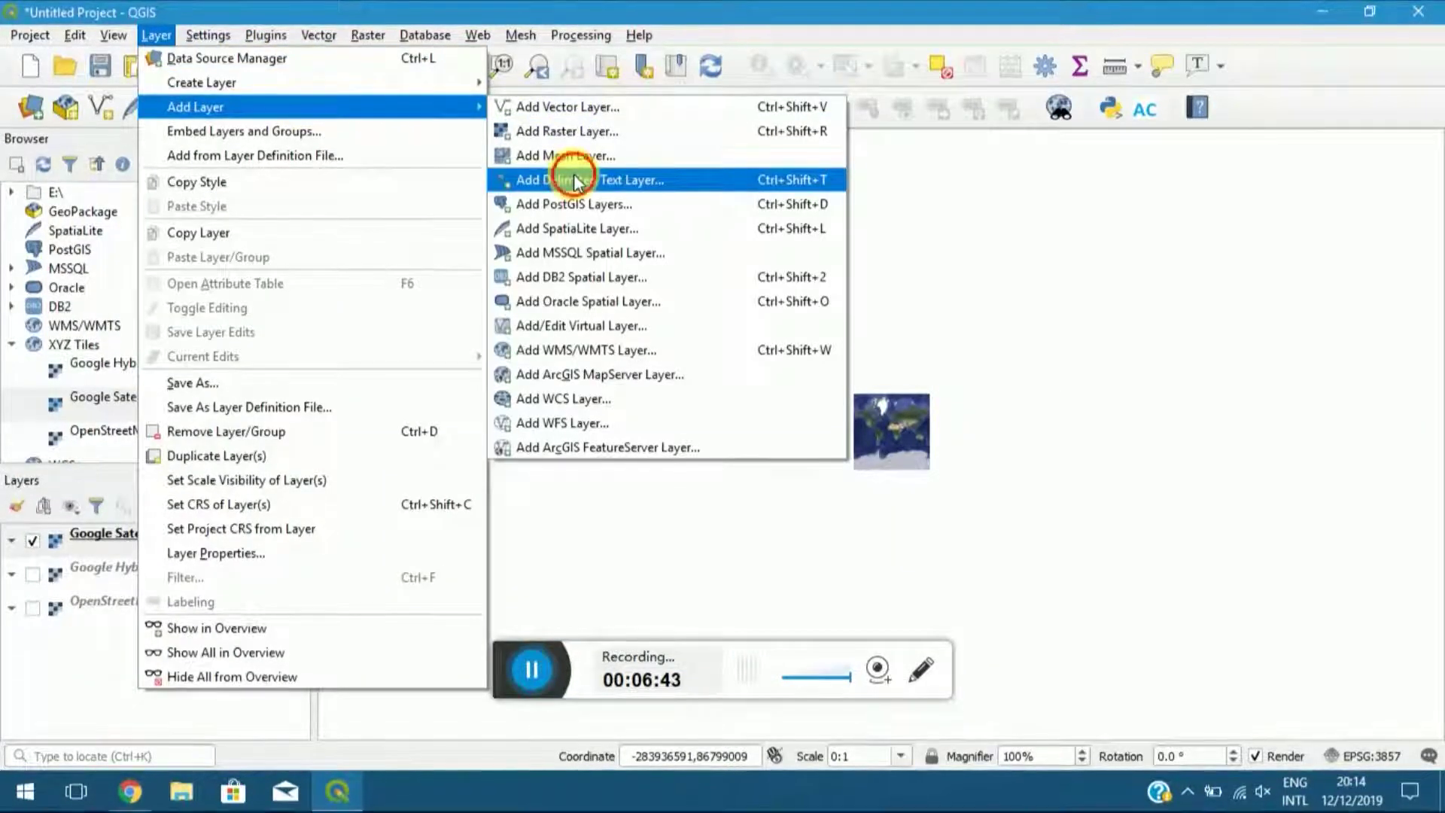
left_click(977, 73)
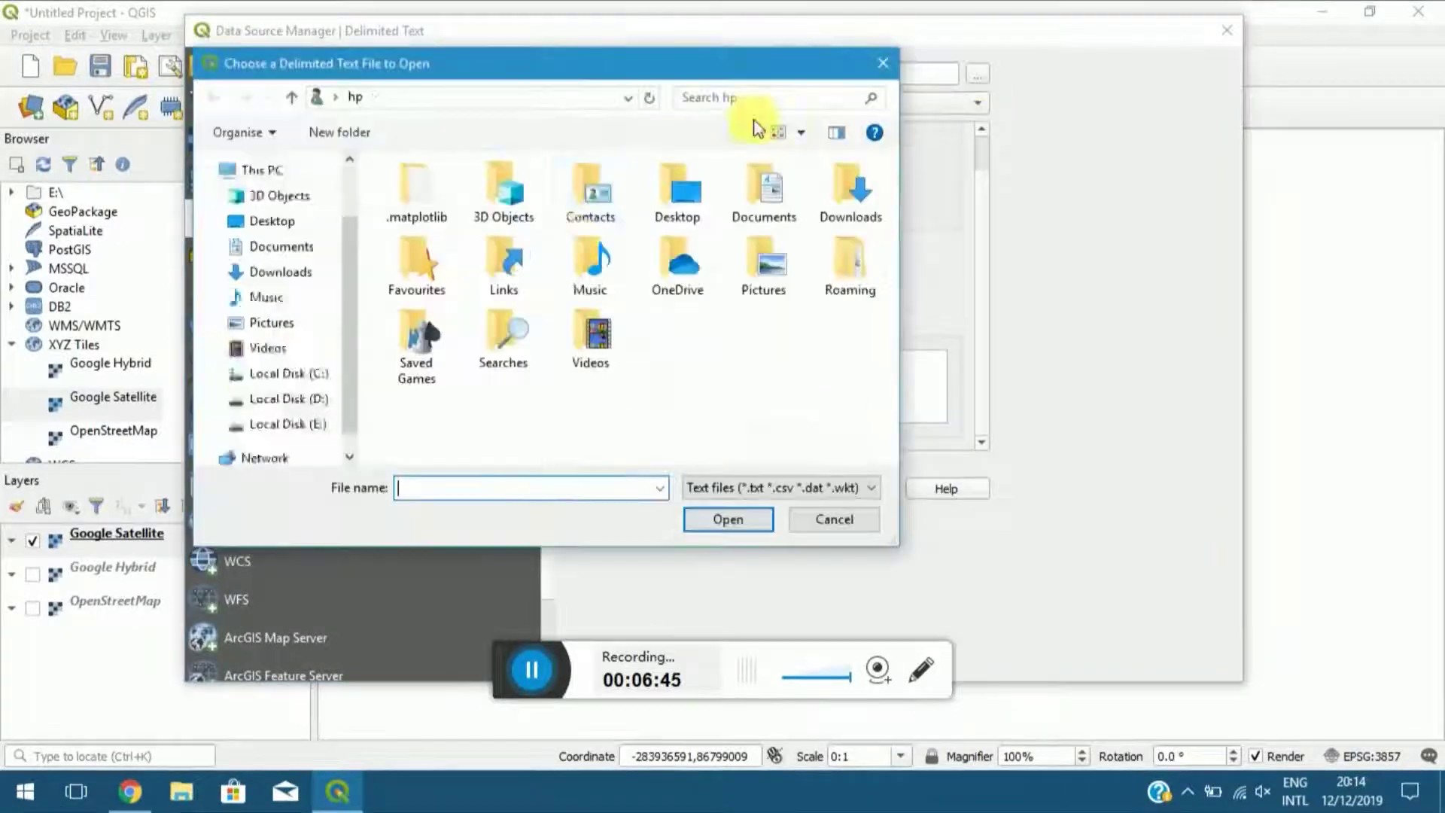
left_click(264, 205)
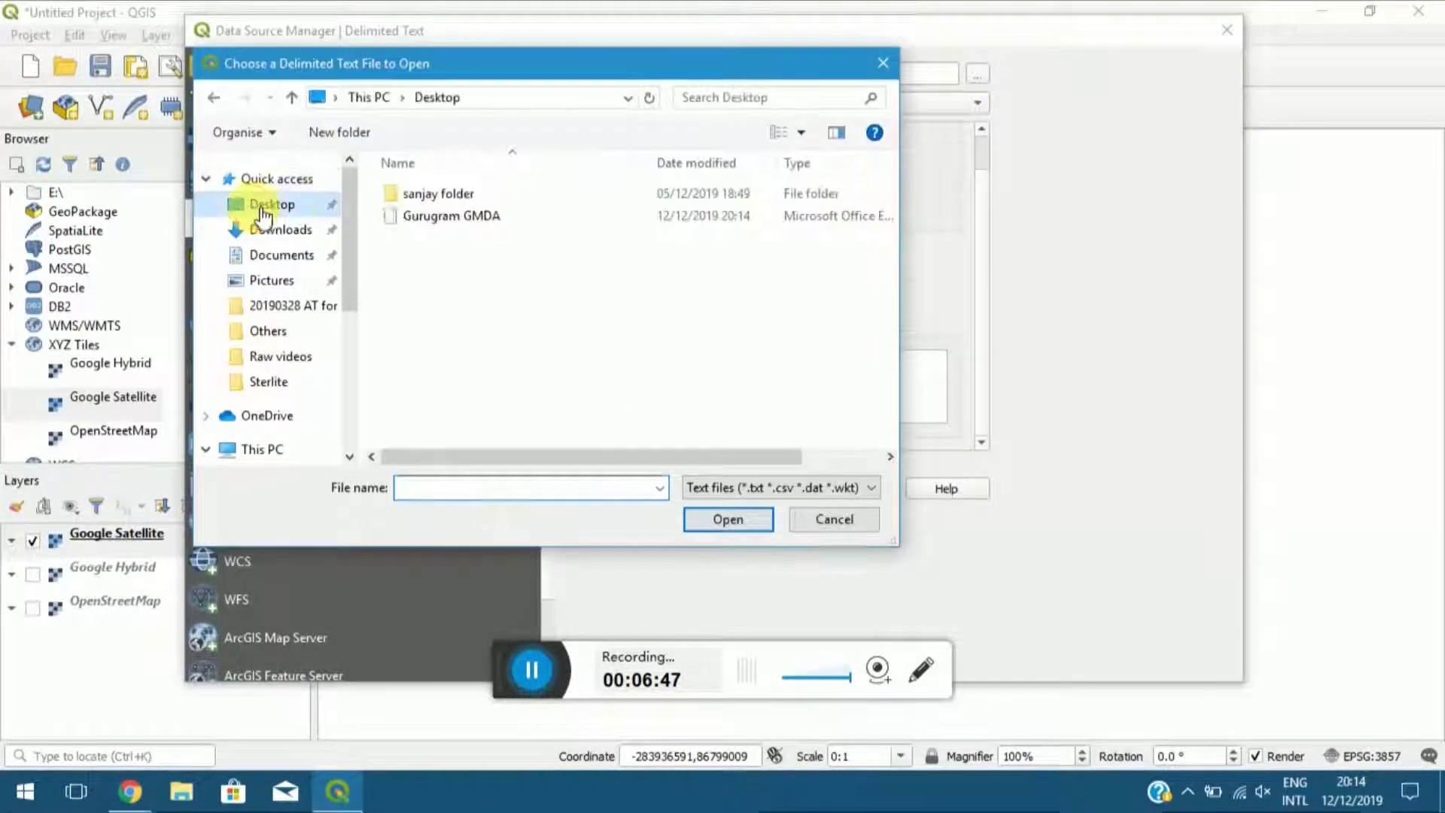
left_click(445, 215)
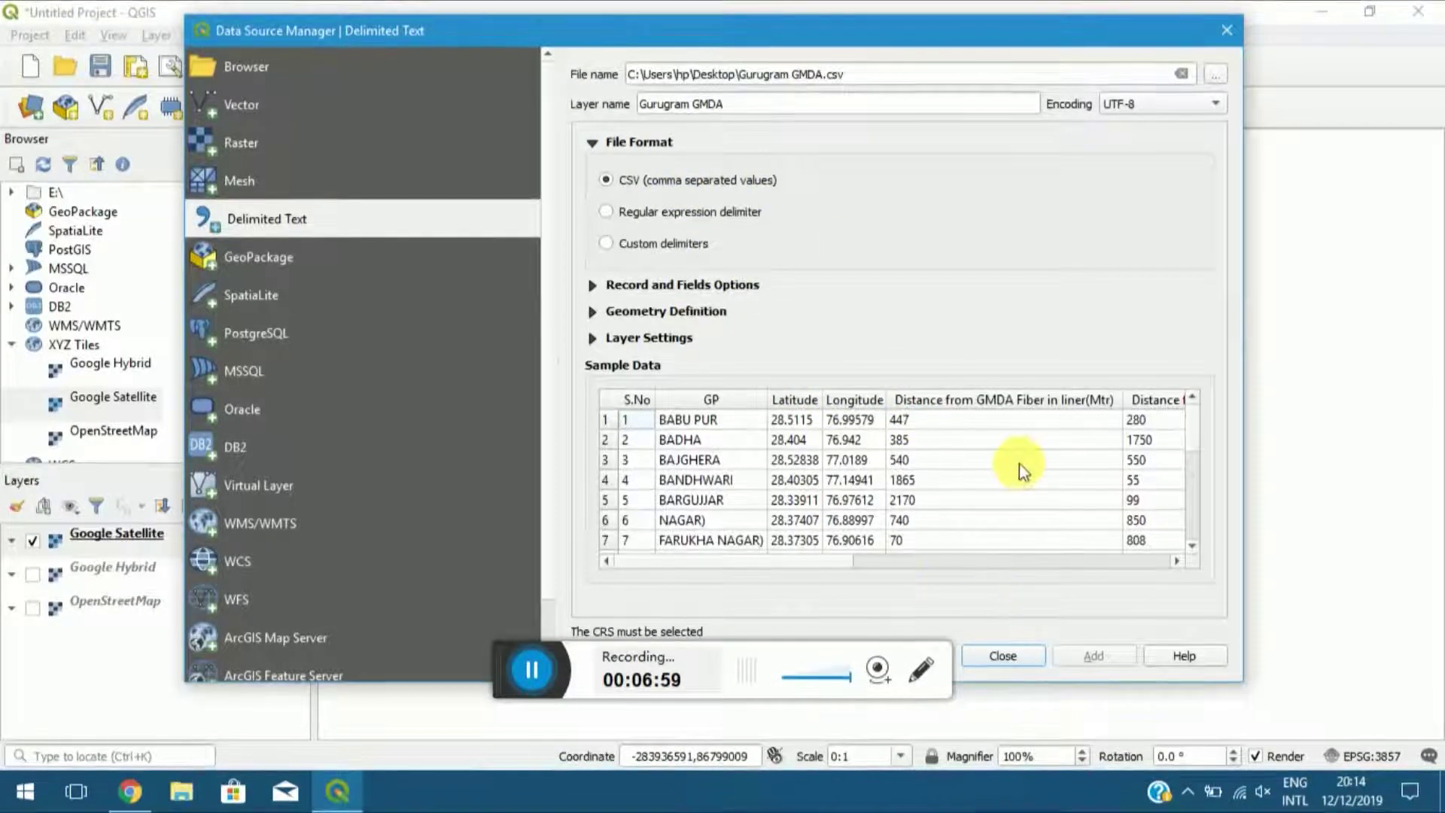
Set the geometry CRS to the project CRS EPSG:4326 - WGS 84, add the Gurugram GMDA point layer, and close the Data Source Manager.
left_click_drag(954, 41, 982, 28)
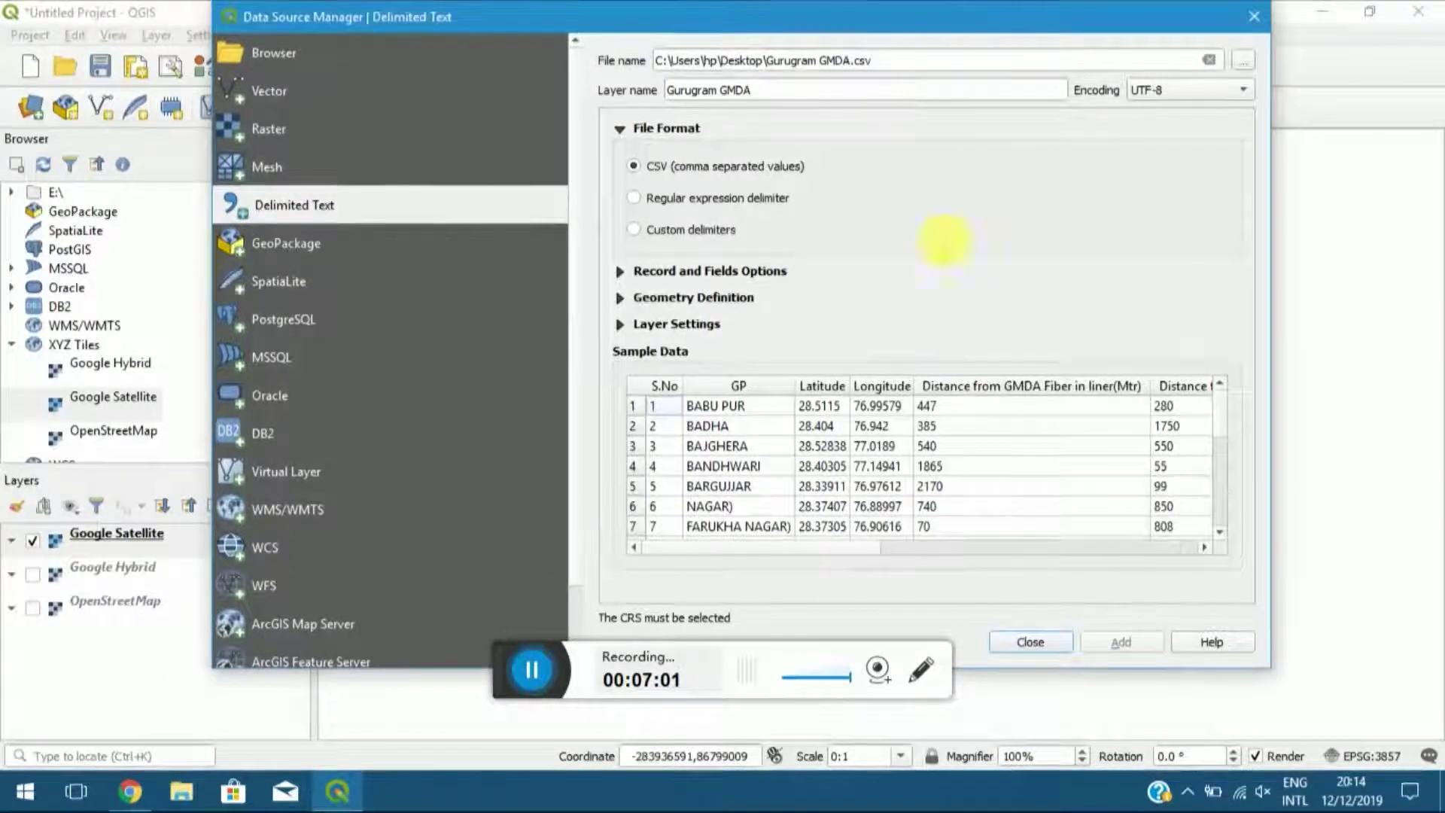
scroll(1026, 467, "down", 4)
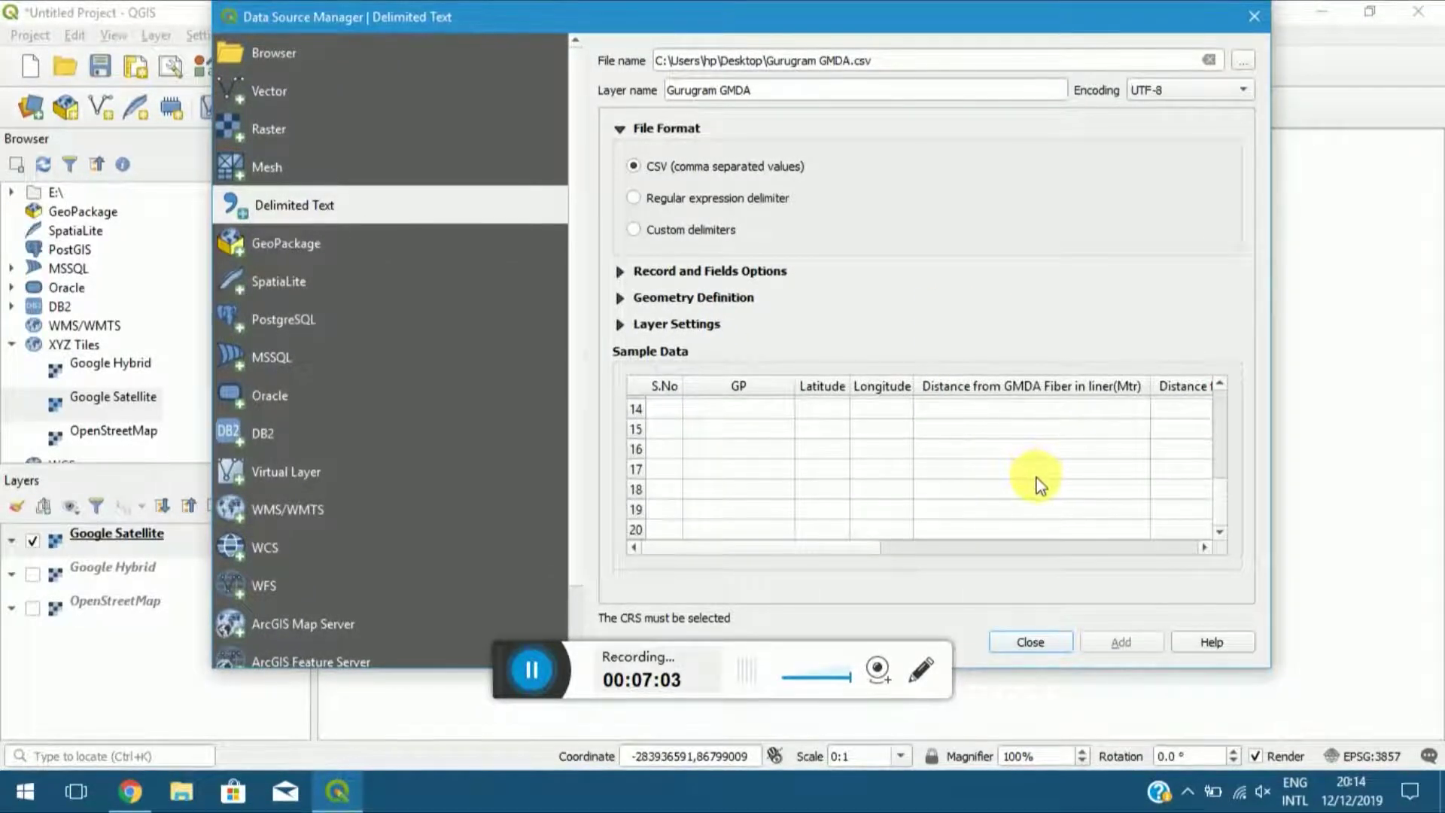
scroll(1034, 476, "up", 4)
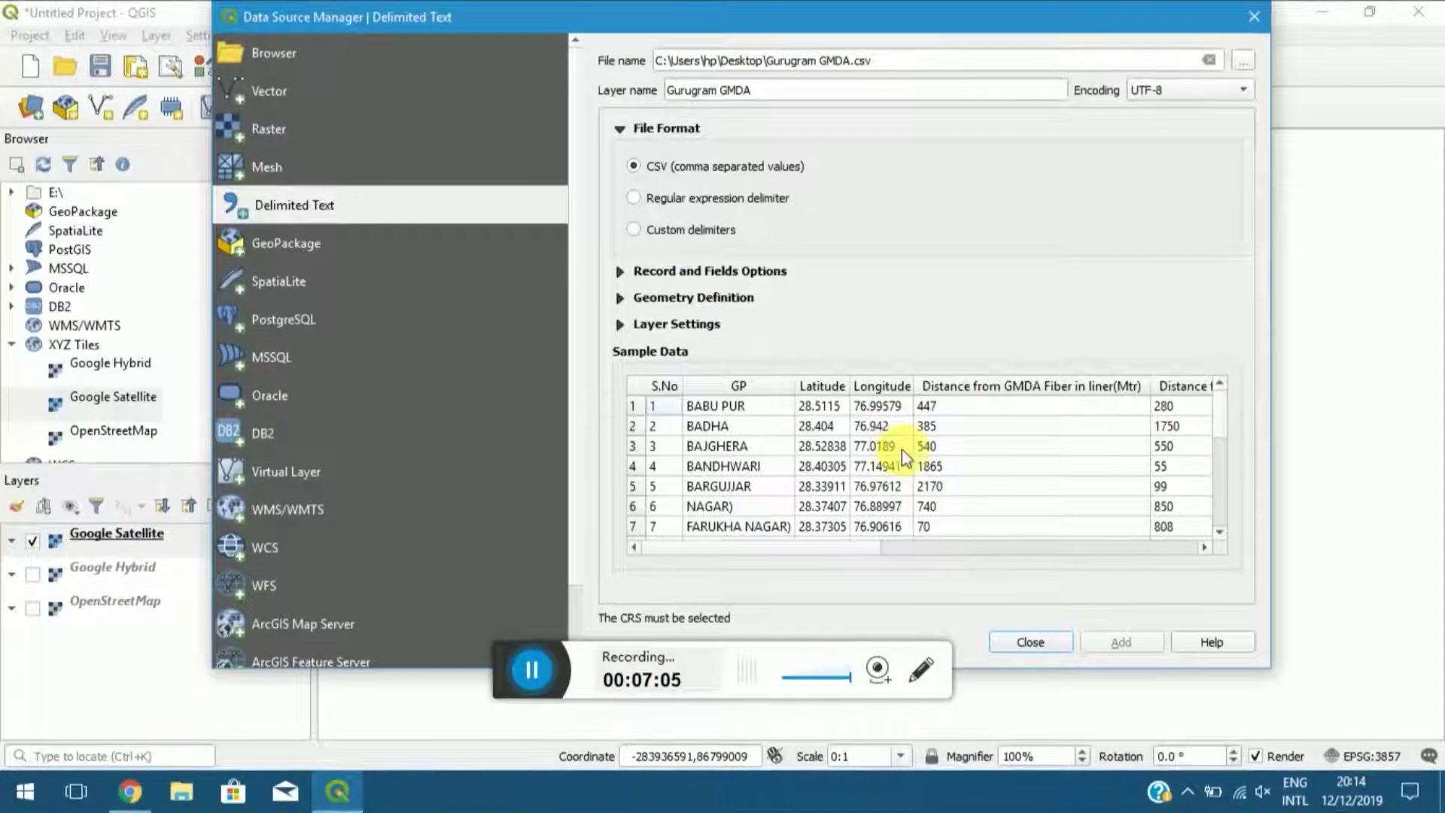
left_click(649, 275)
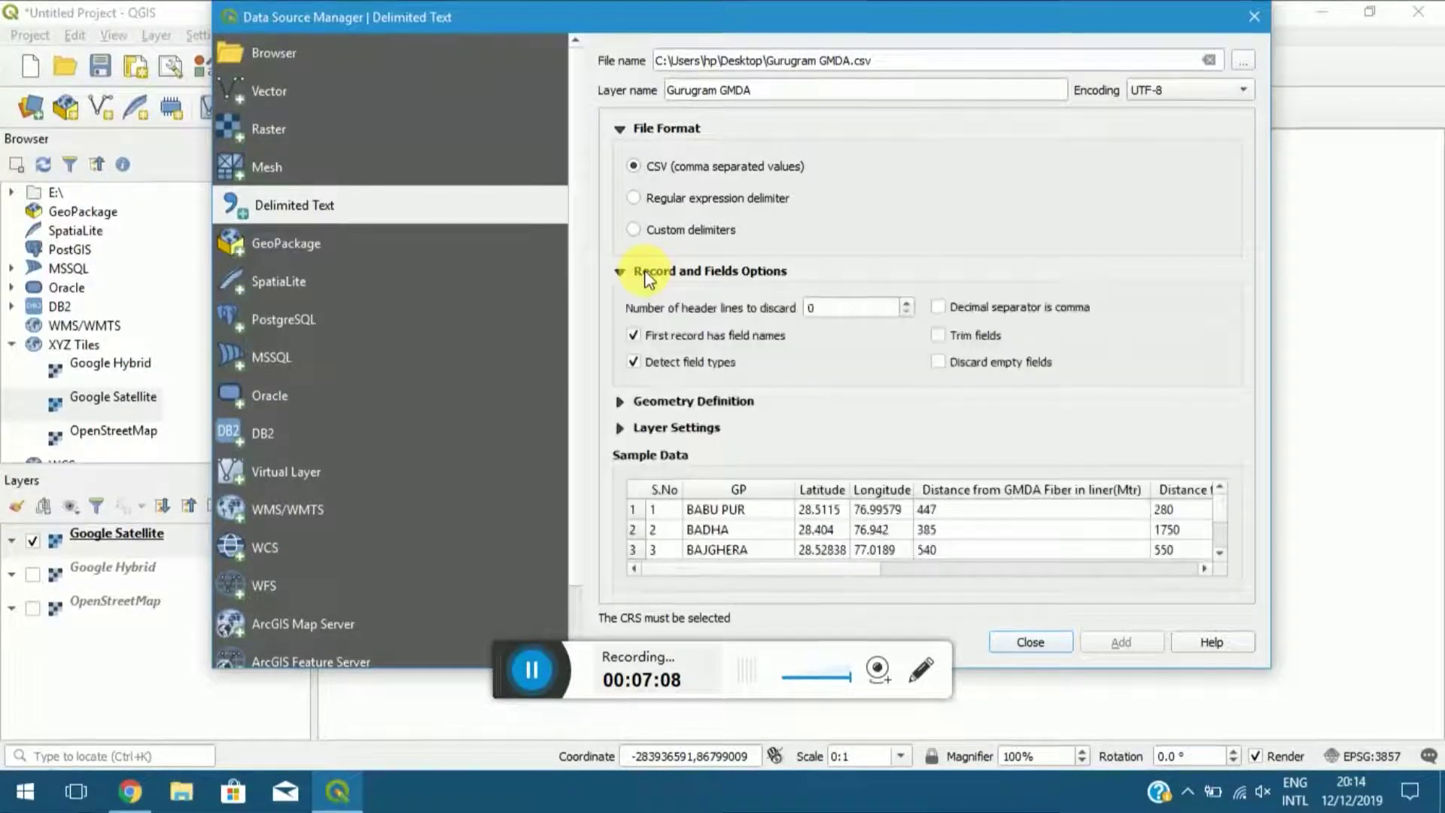
left_click(678, 407)
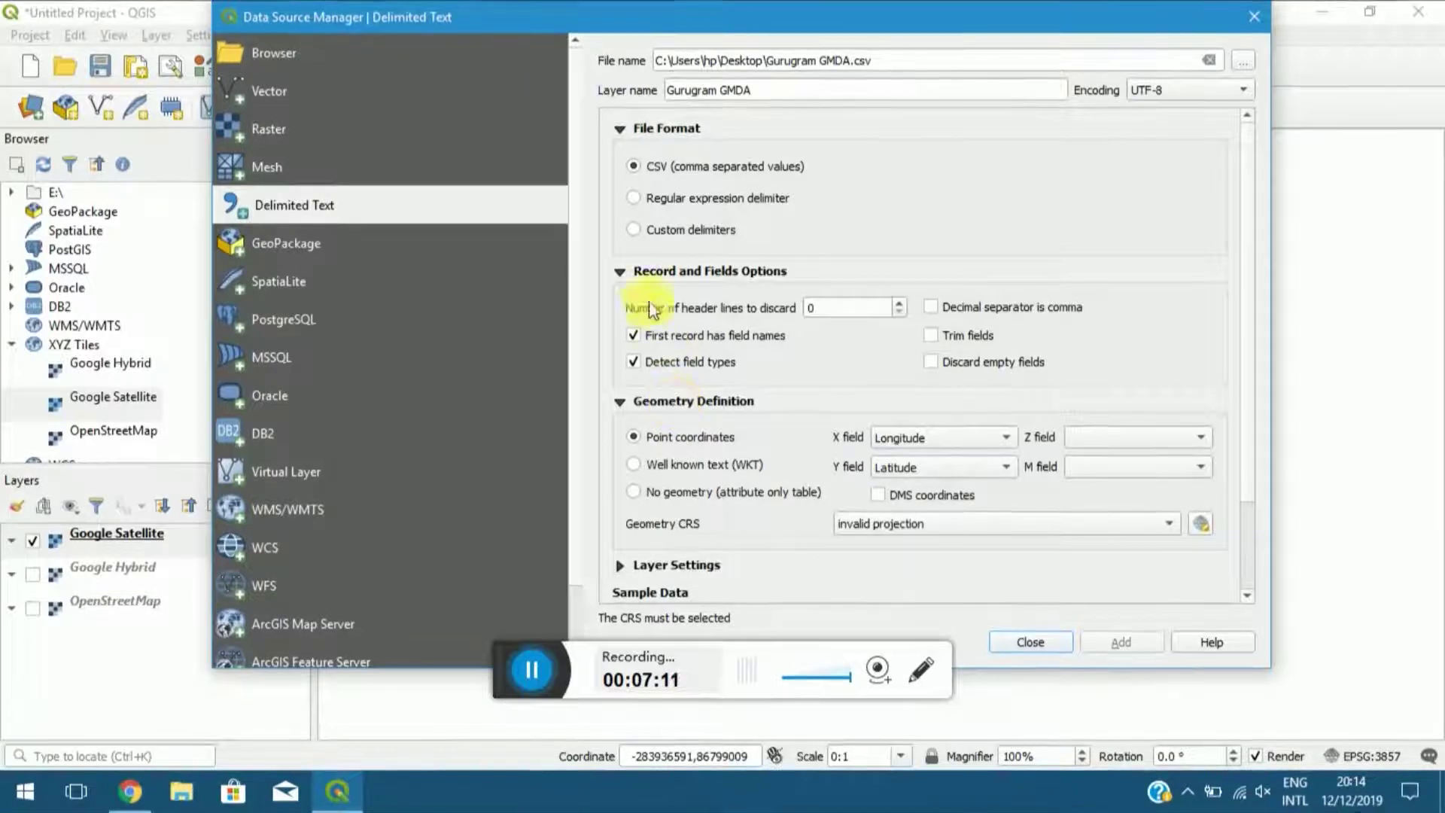
left_click(645, 275)
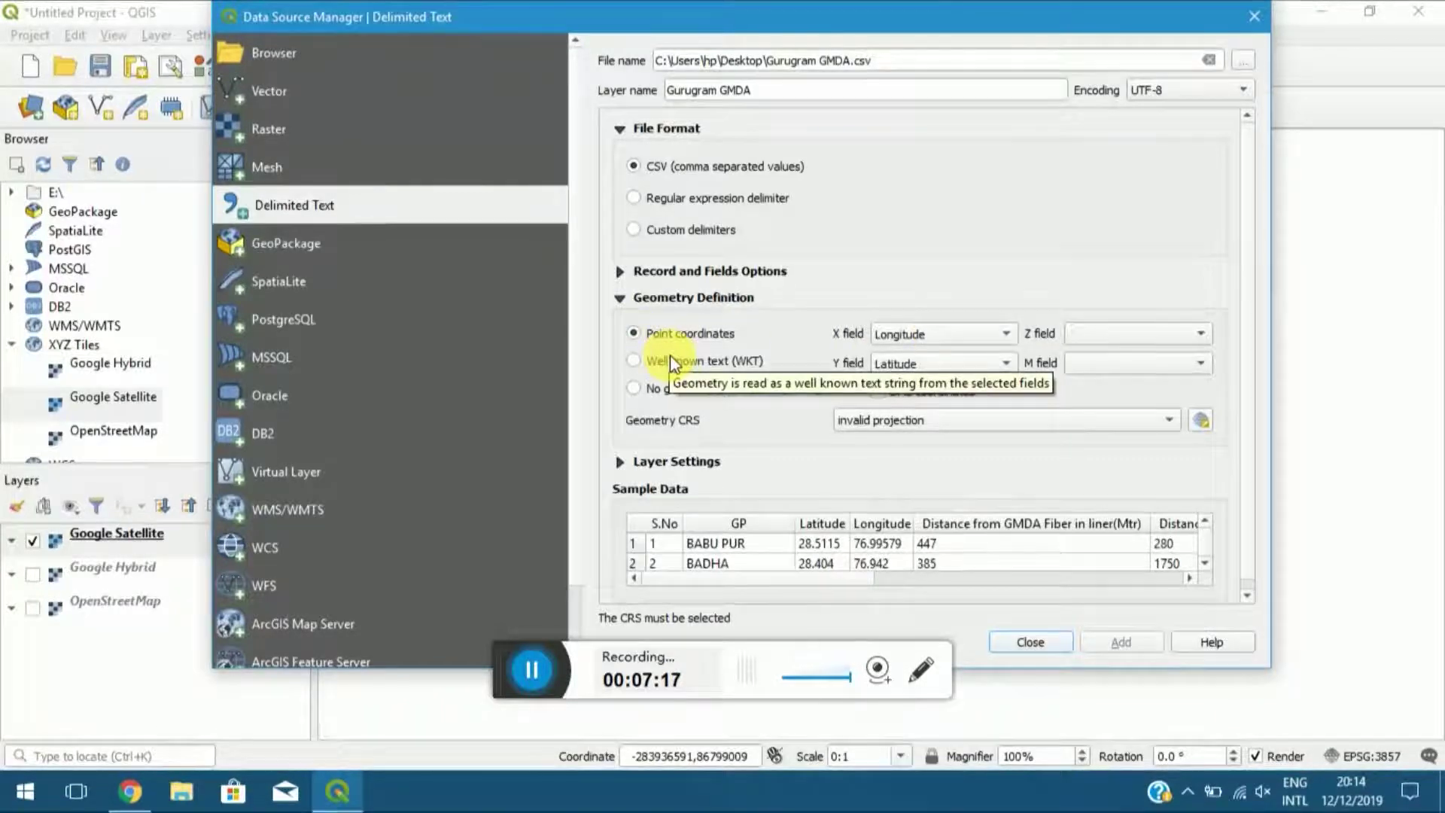
left_click(973, 422)
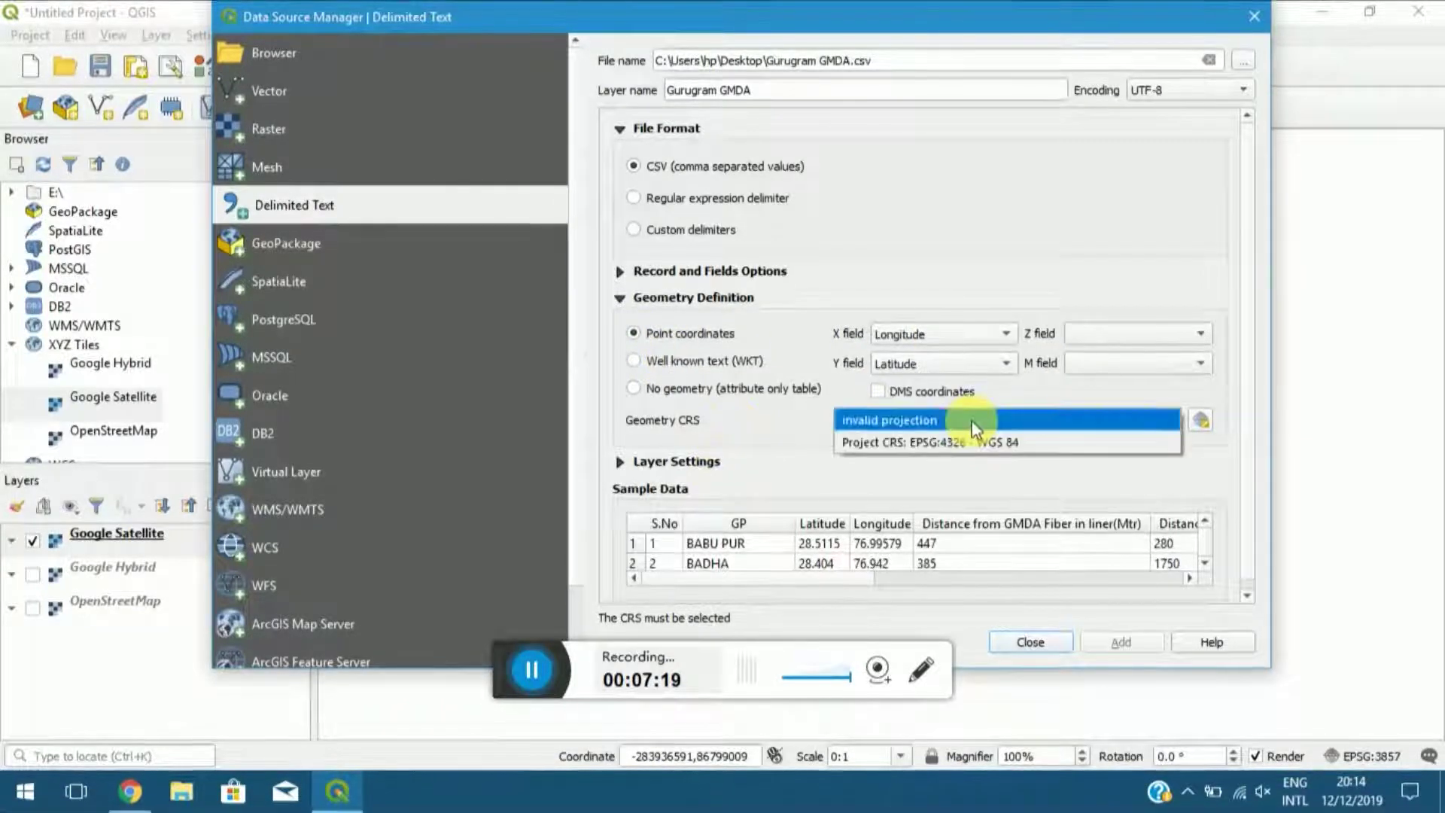
left_click(961, 443)
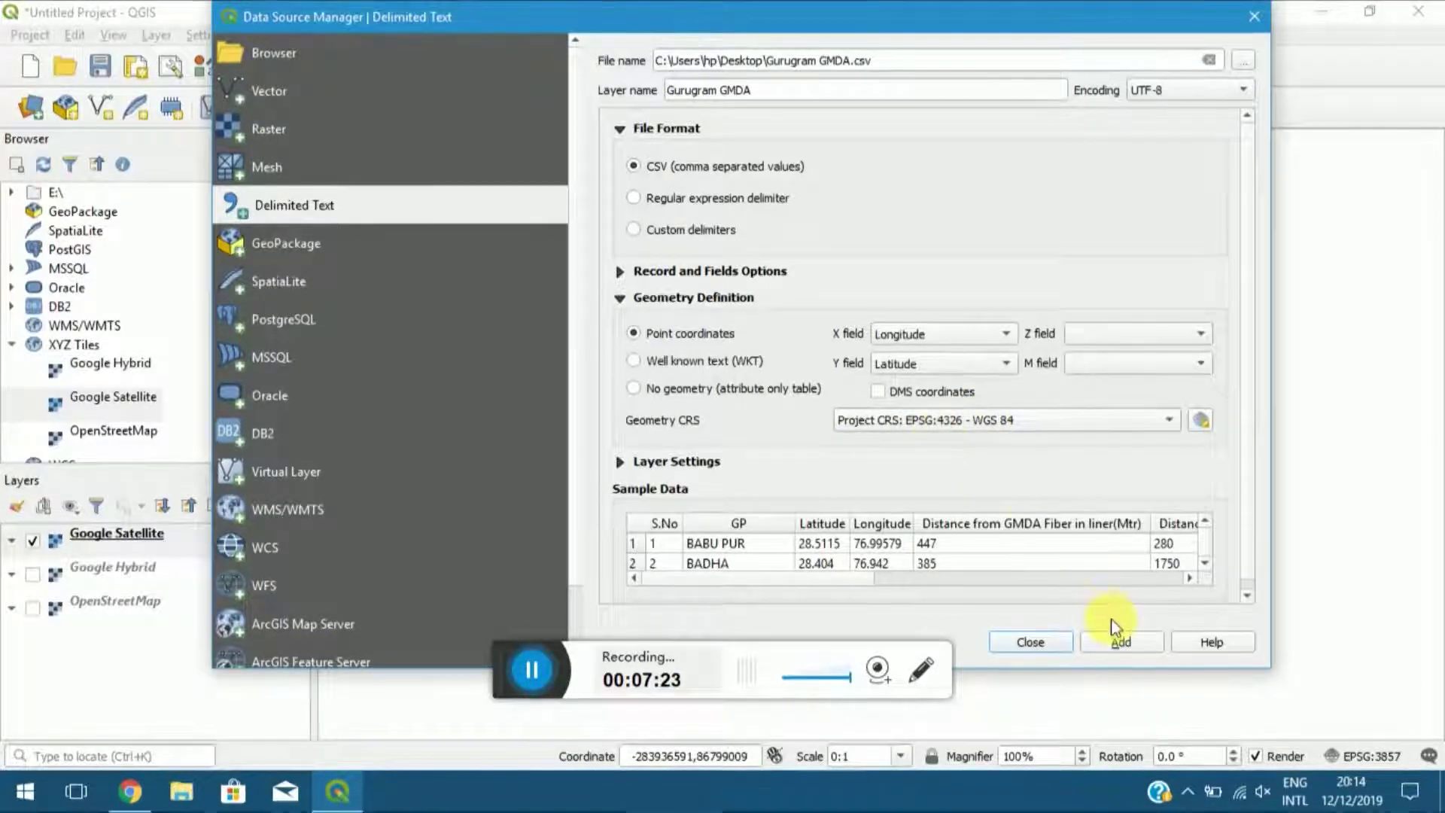
left_click(1121, 643)
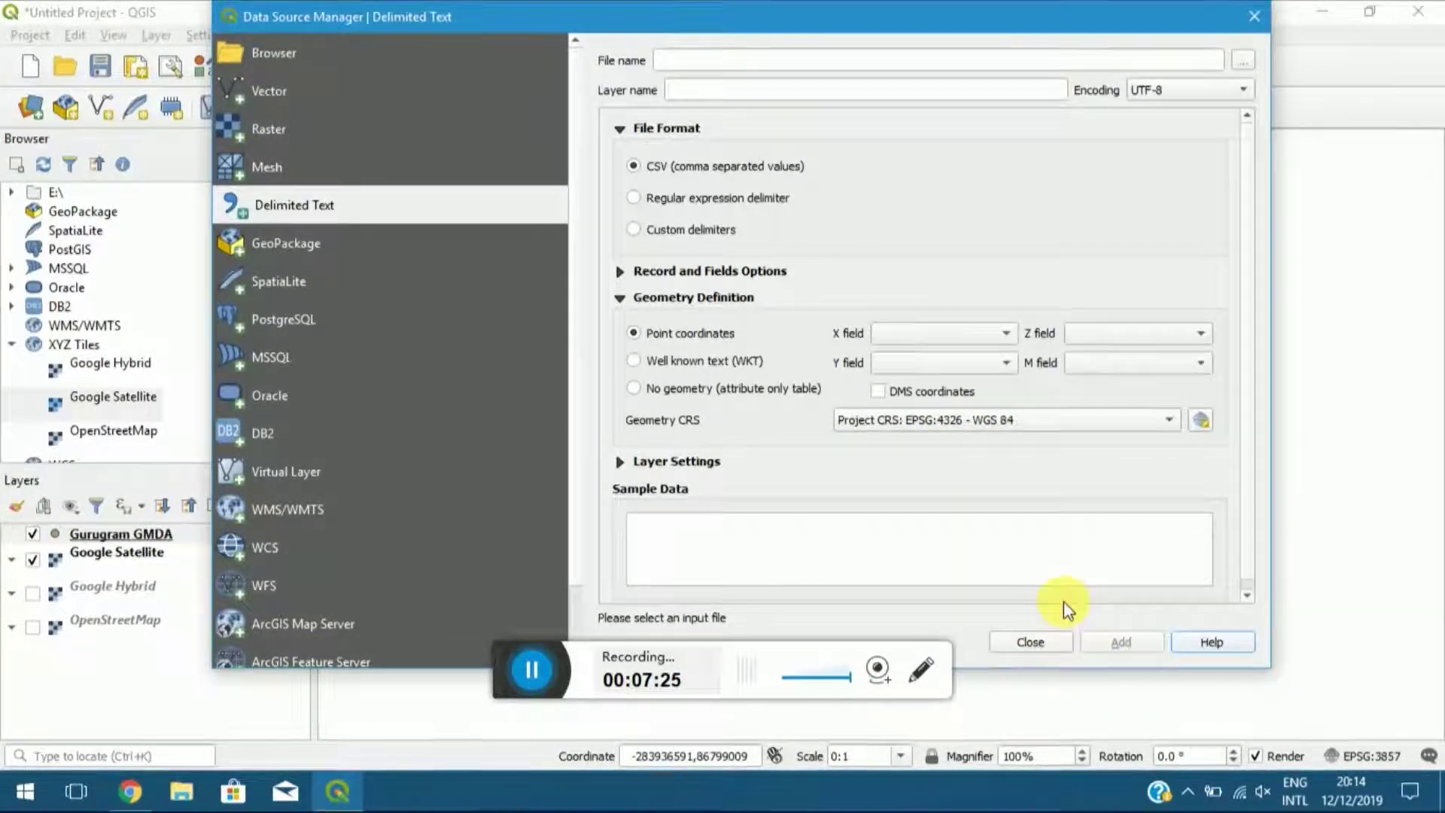
left_click(1041, 642)
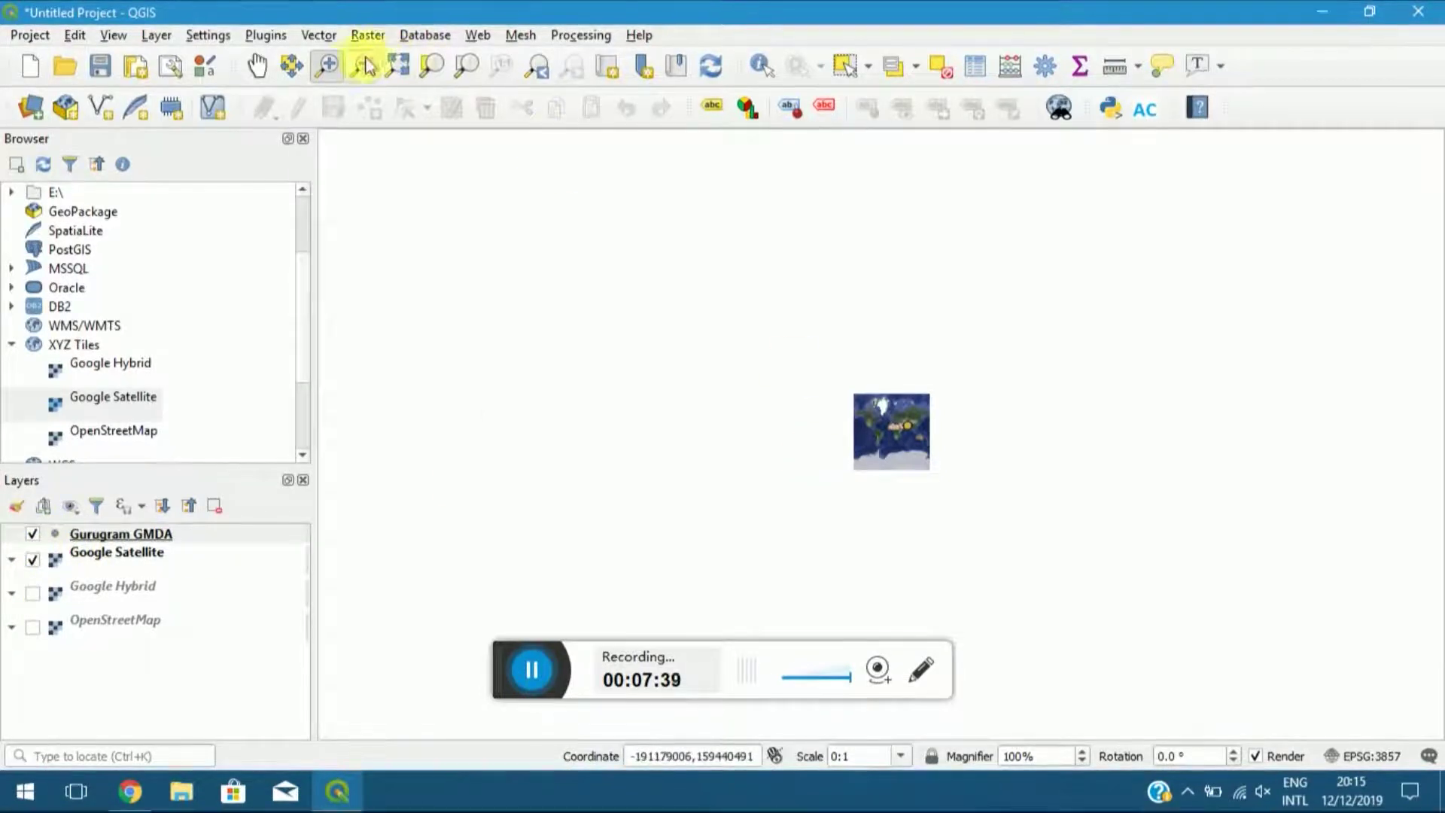
Zoom the map to the Gurugram GMDA points over the satellite imagery to examine their locations and surroundings.
left_click_drag(851, 381, 1014, 518)
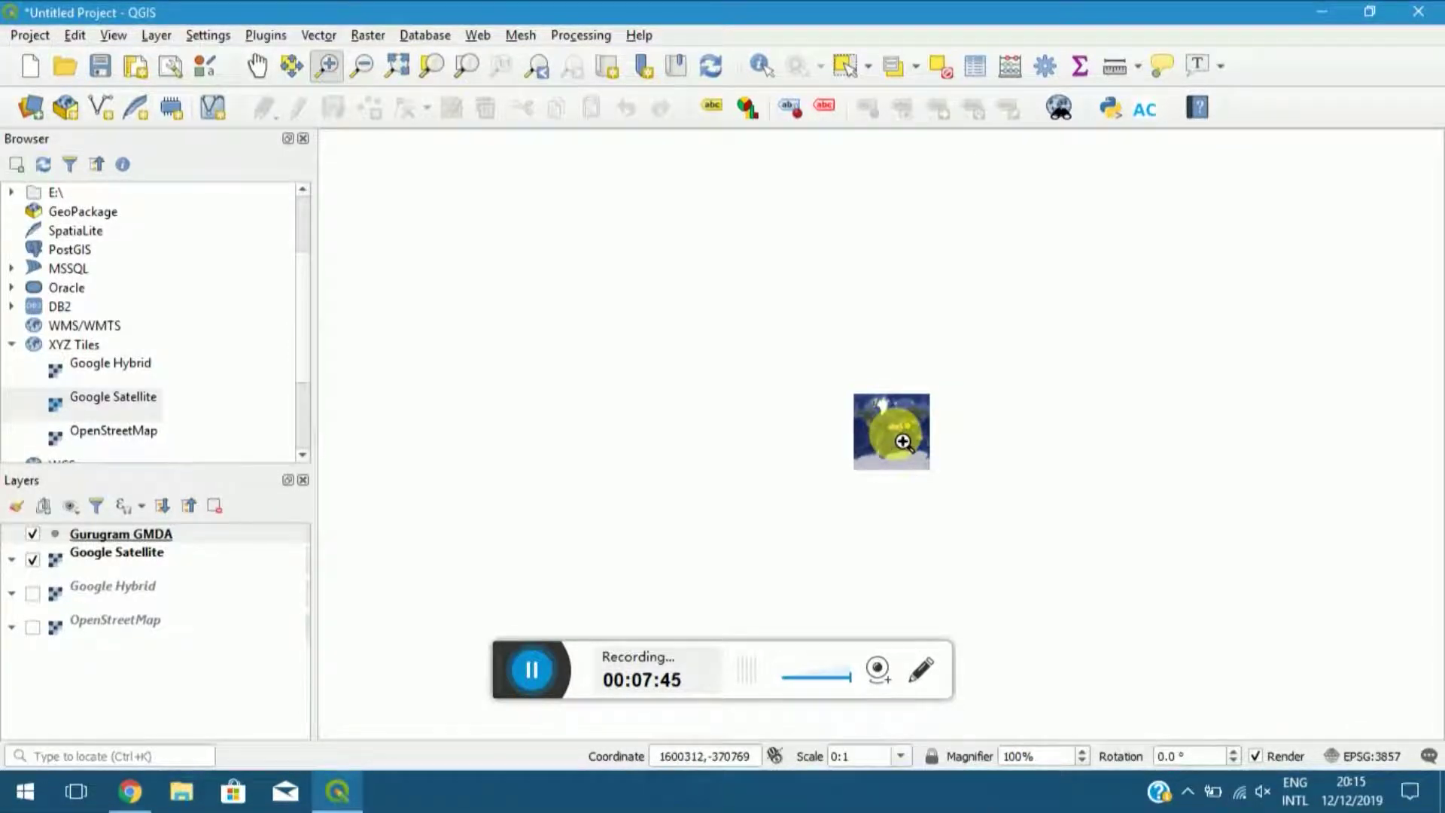
left_click(903, 438)
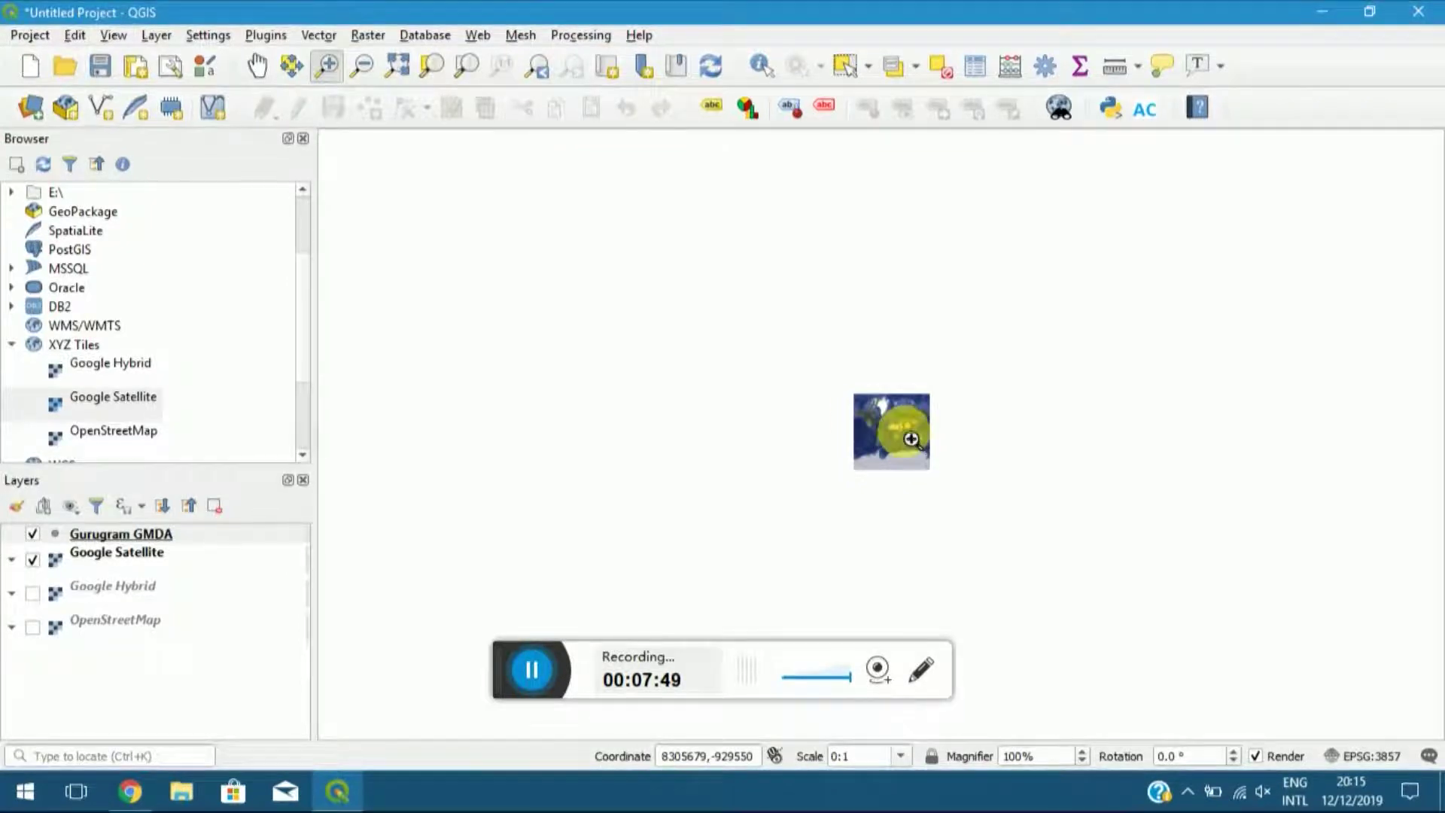
left_click(911, 431)
left_click_drag(893, 413, 951, 451)
left_click_drag(663, 262, 890, 429)
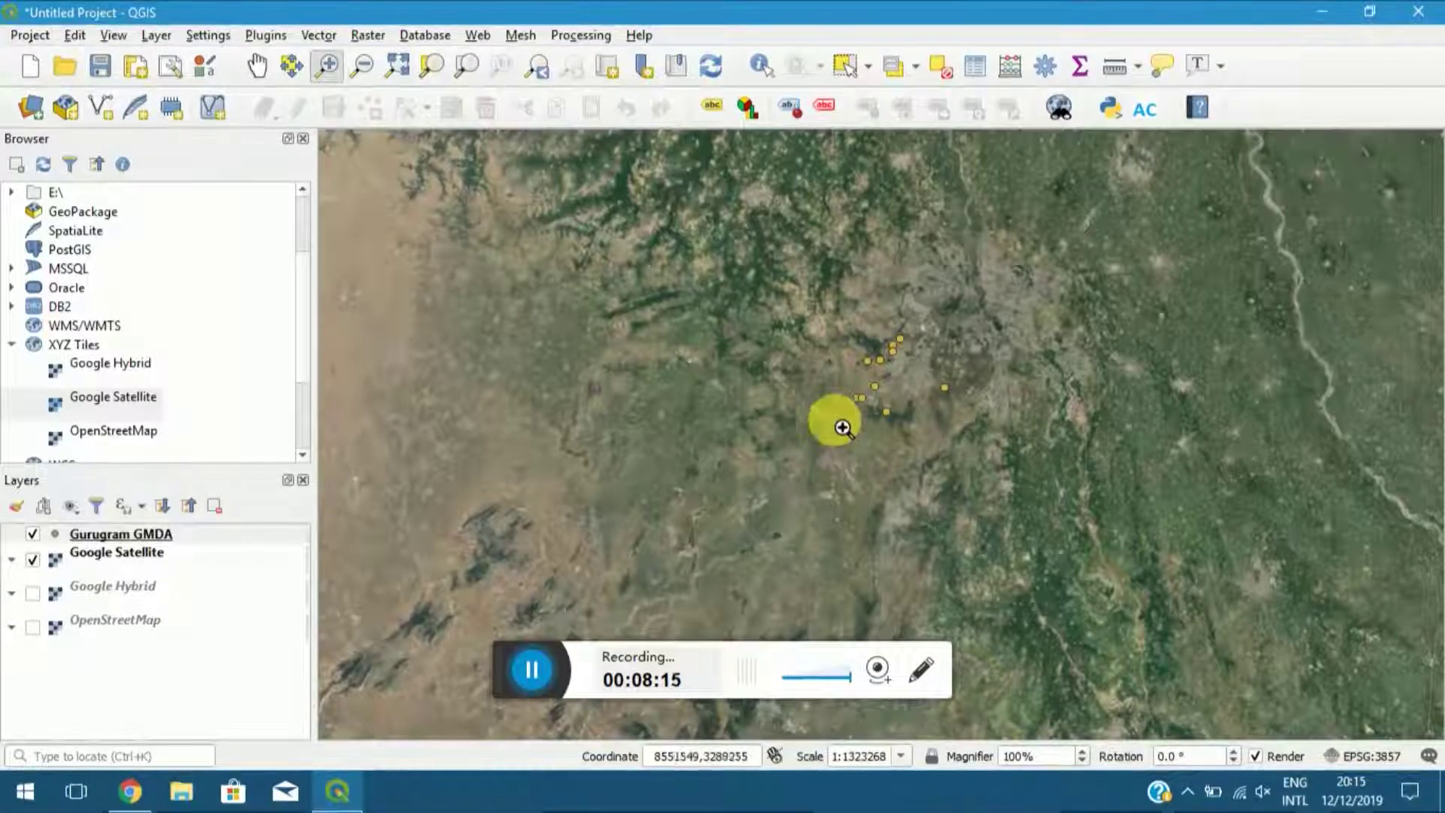
scroll(878, 420, "down", 1)
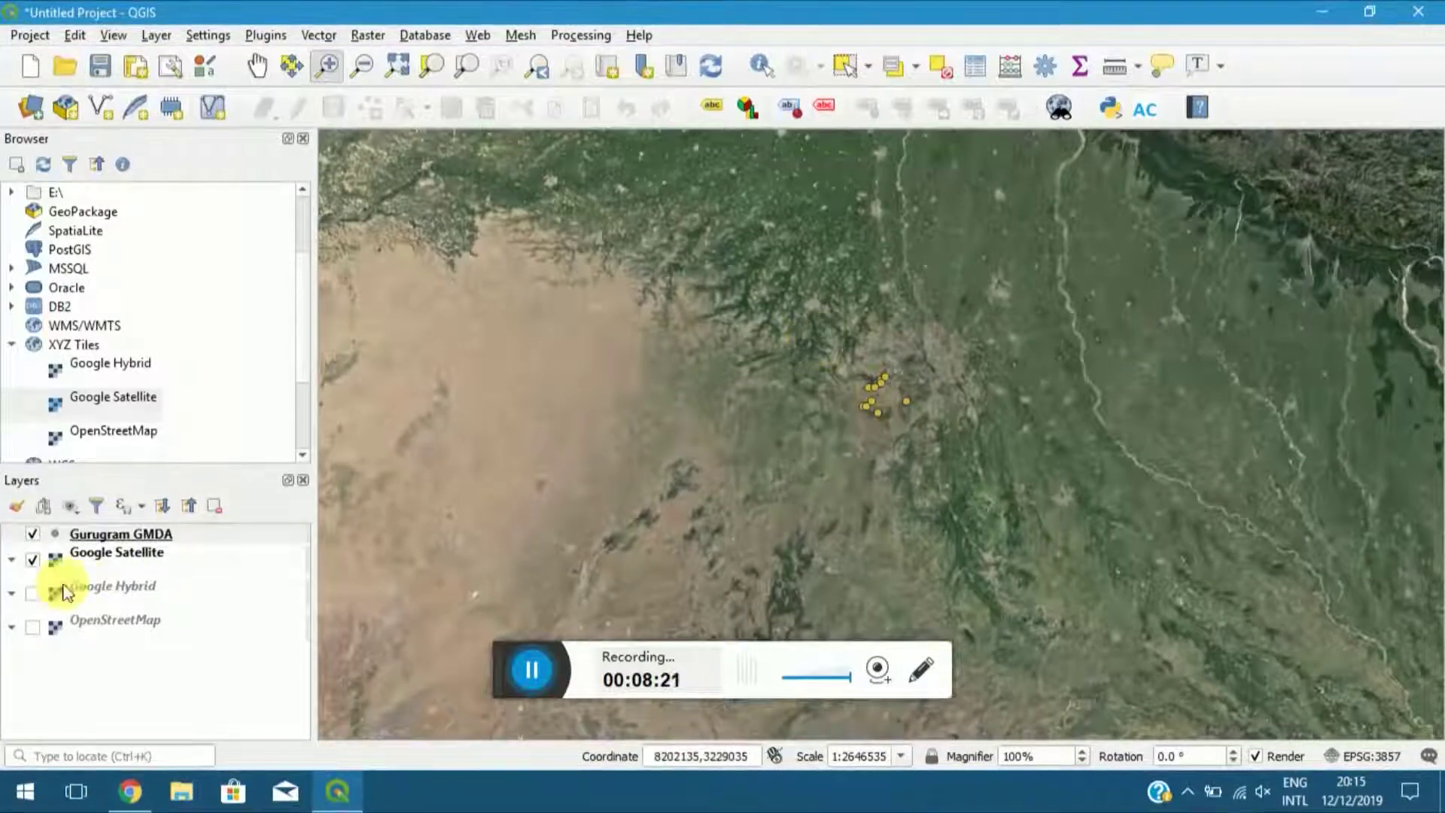
Make the Google Hybrid layer visible, and hide the Google Satellite layer briefly before showing it again.
left_click(33, 593)
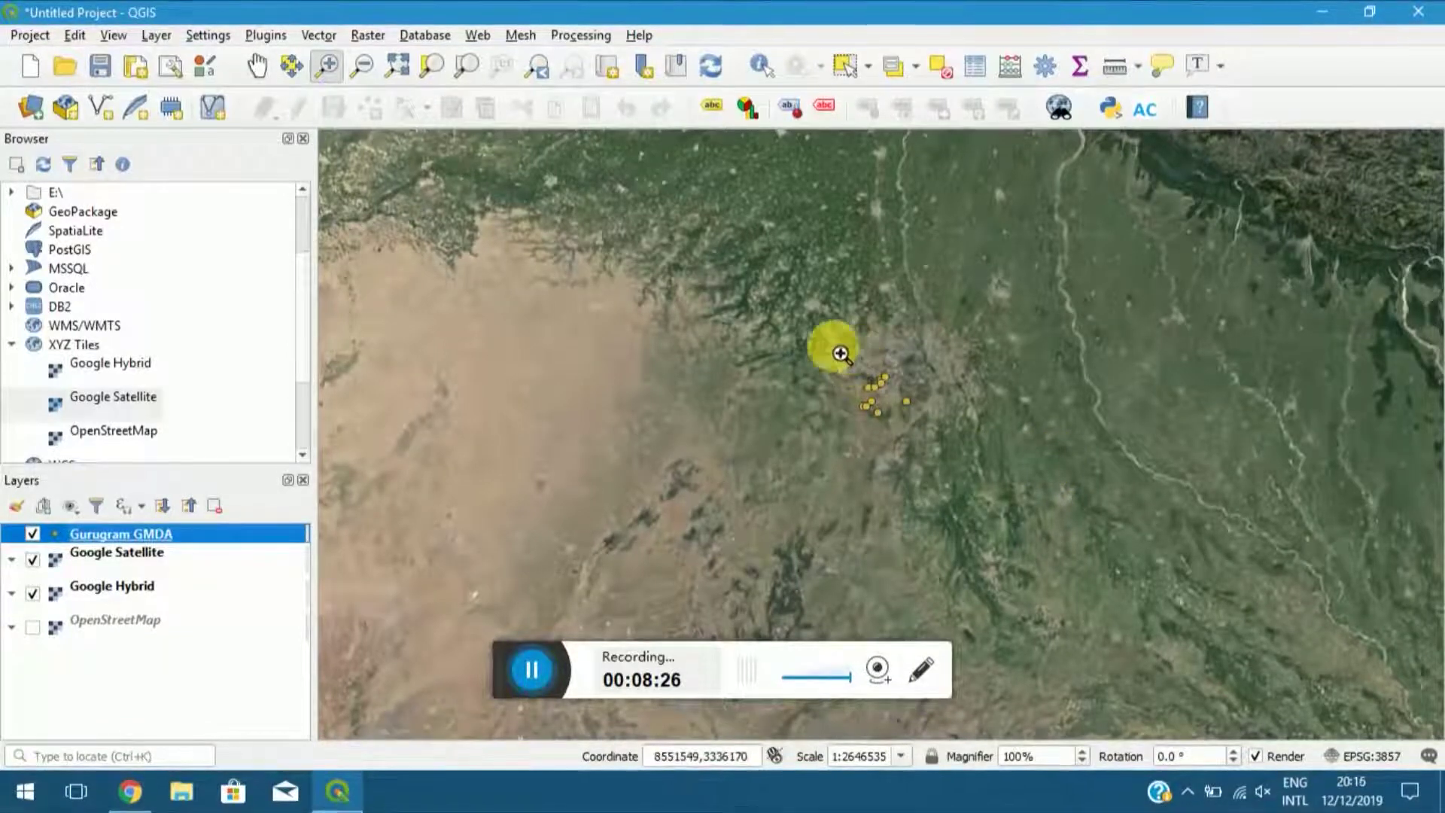
left_click(32, 559)
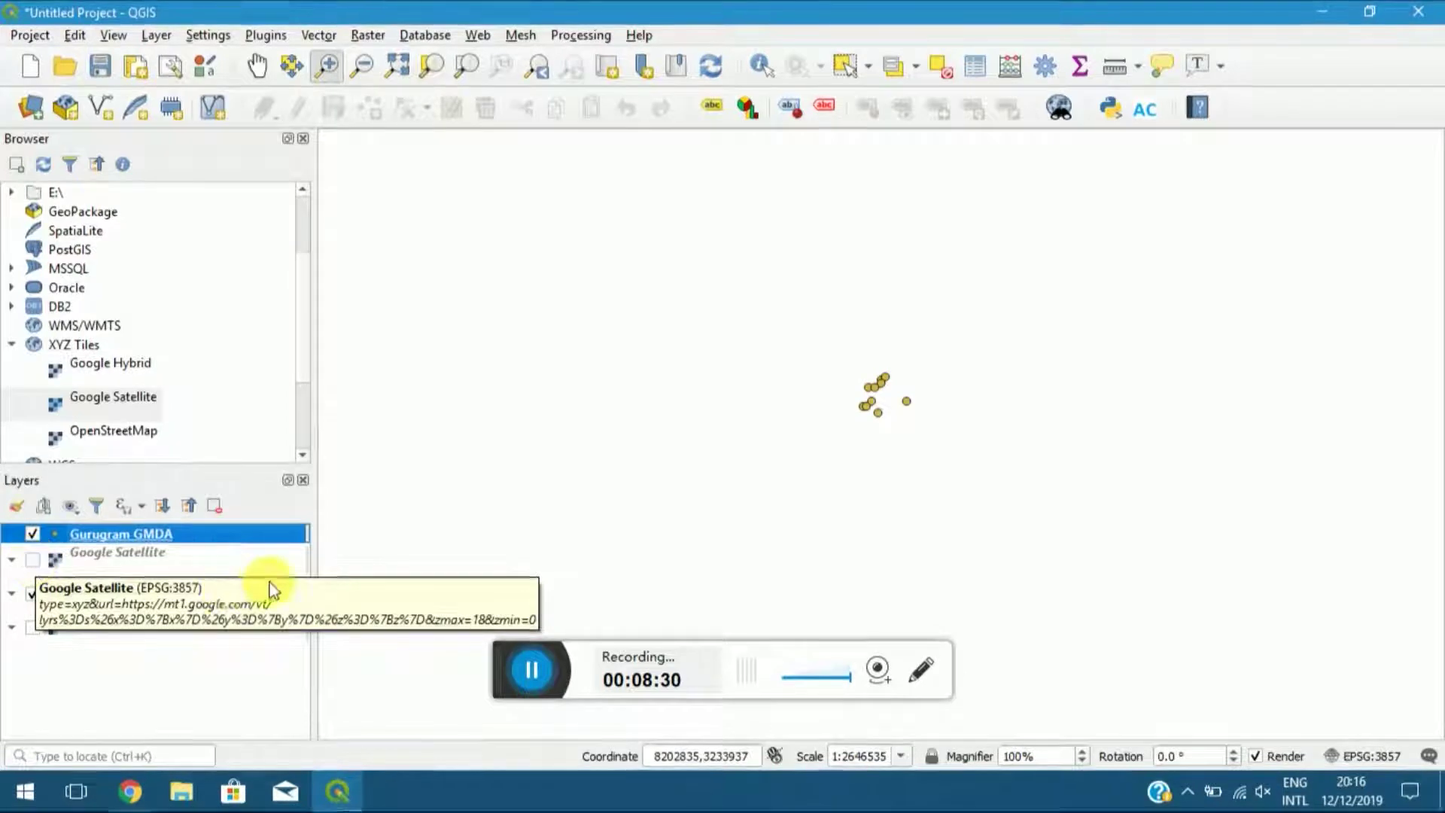
left_click(33, 559)
Zoom in on the Gurugram GMDA points and pan across them to examine how they are distributed over the satellite imagery.
left_click_drag(806, 310, 961, 477)
left_click_drag(699, 333, 1035, 611)
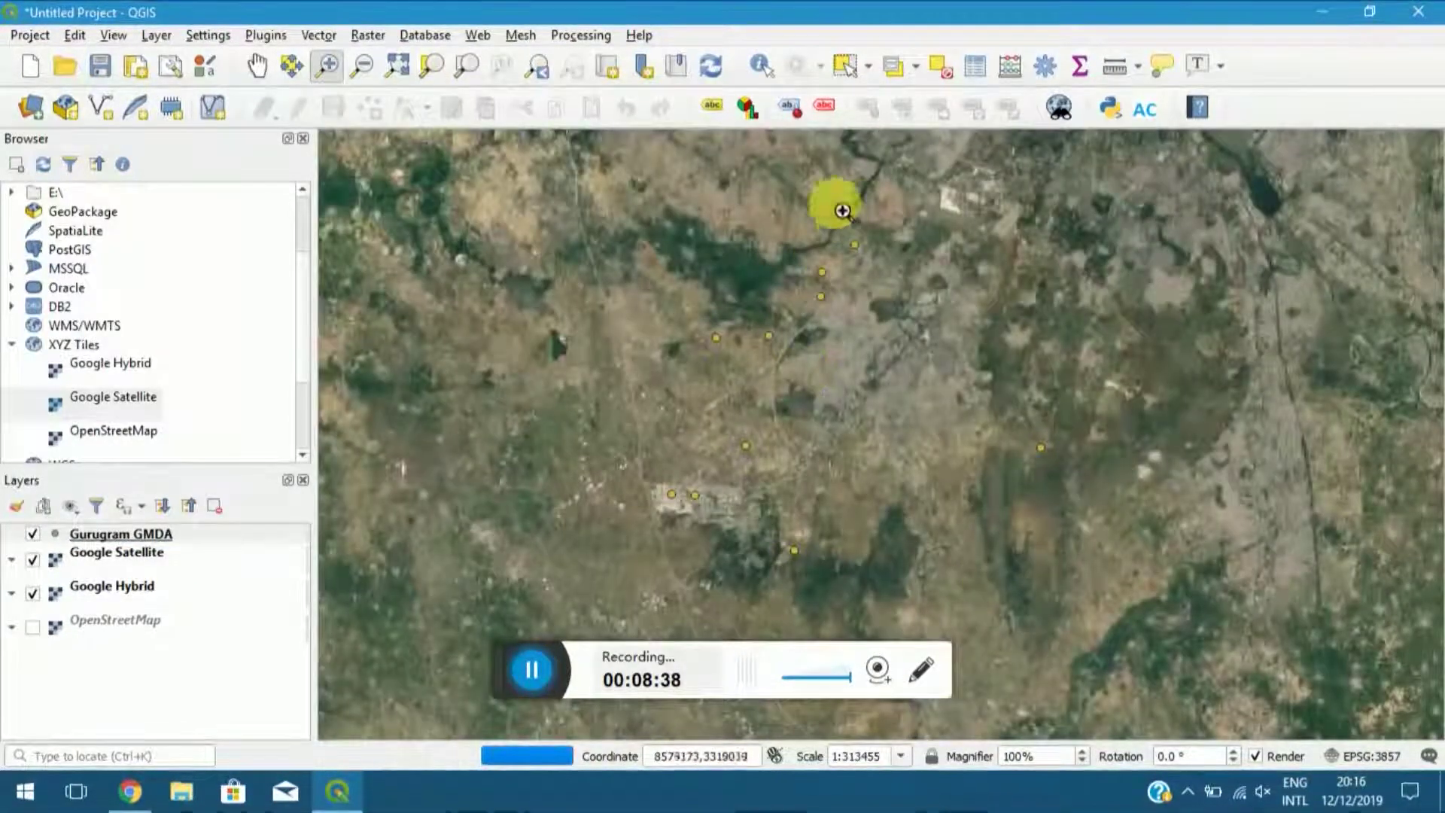
left_click_drag(623, 210, 1108, 603)
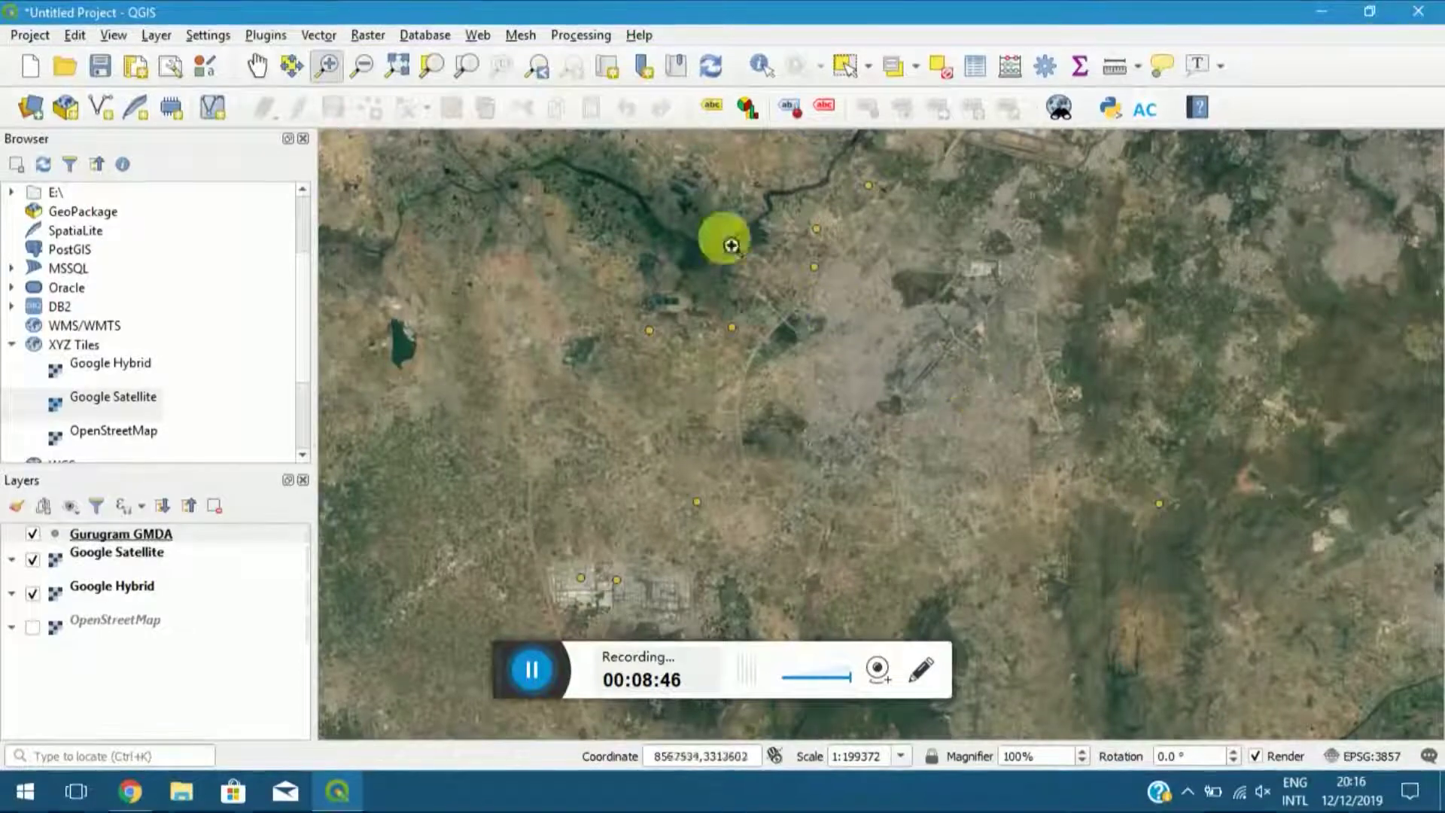
left_click(256, 65)
left_click_drag(786, 295, 862, 431)
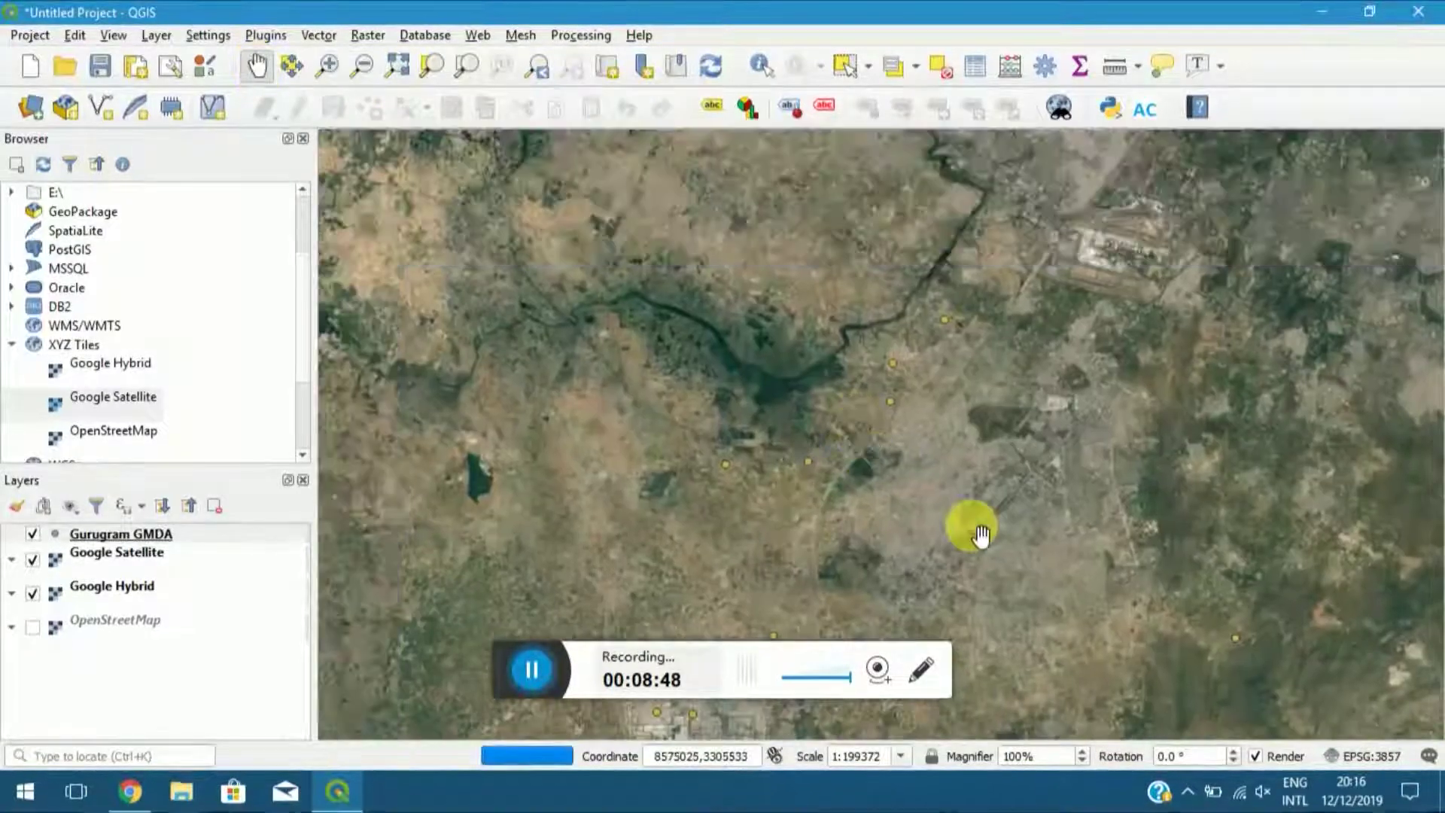
left_click_drag(982, 534, 929, 290)
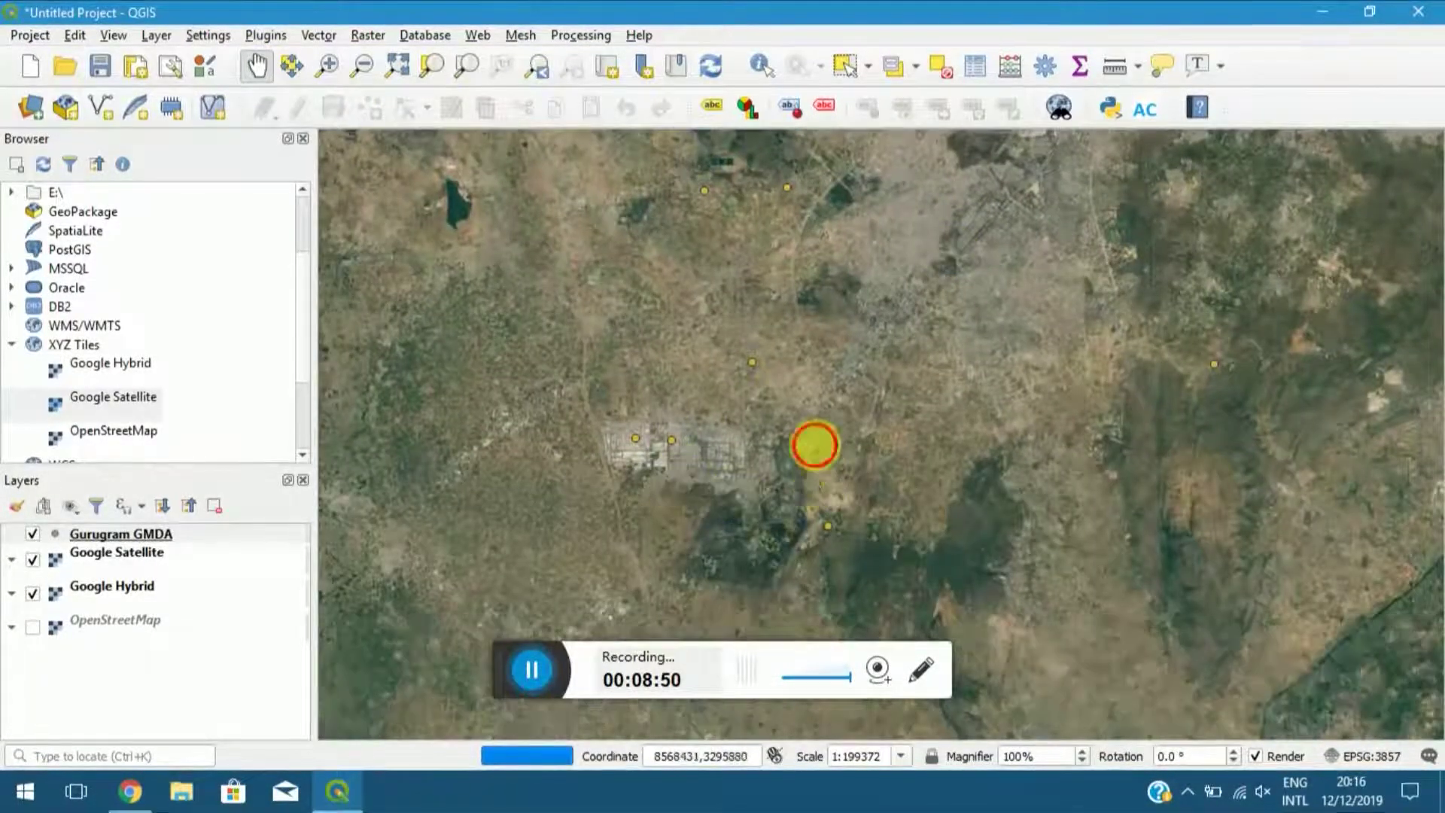
left_click_drag(815, 444, 765, 520)
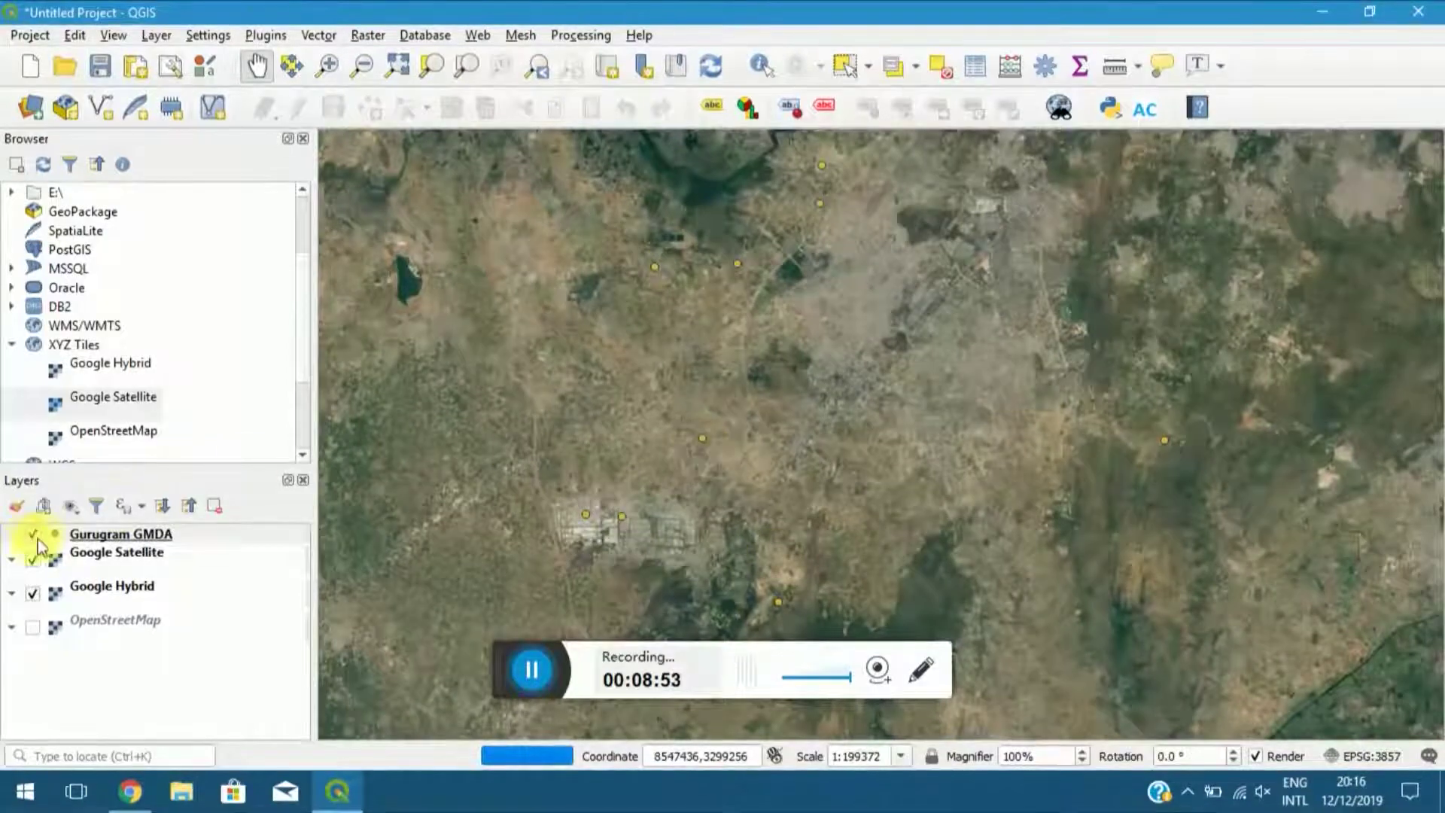
Set the marker size of the Gurugram GMDA layer's single symbol to 4 millimeters and apply the symbology.
left_click(54, 533)
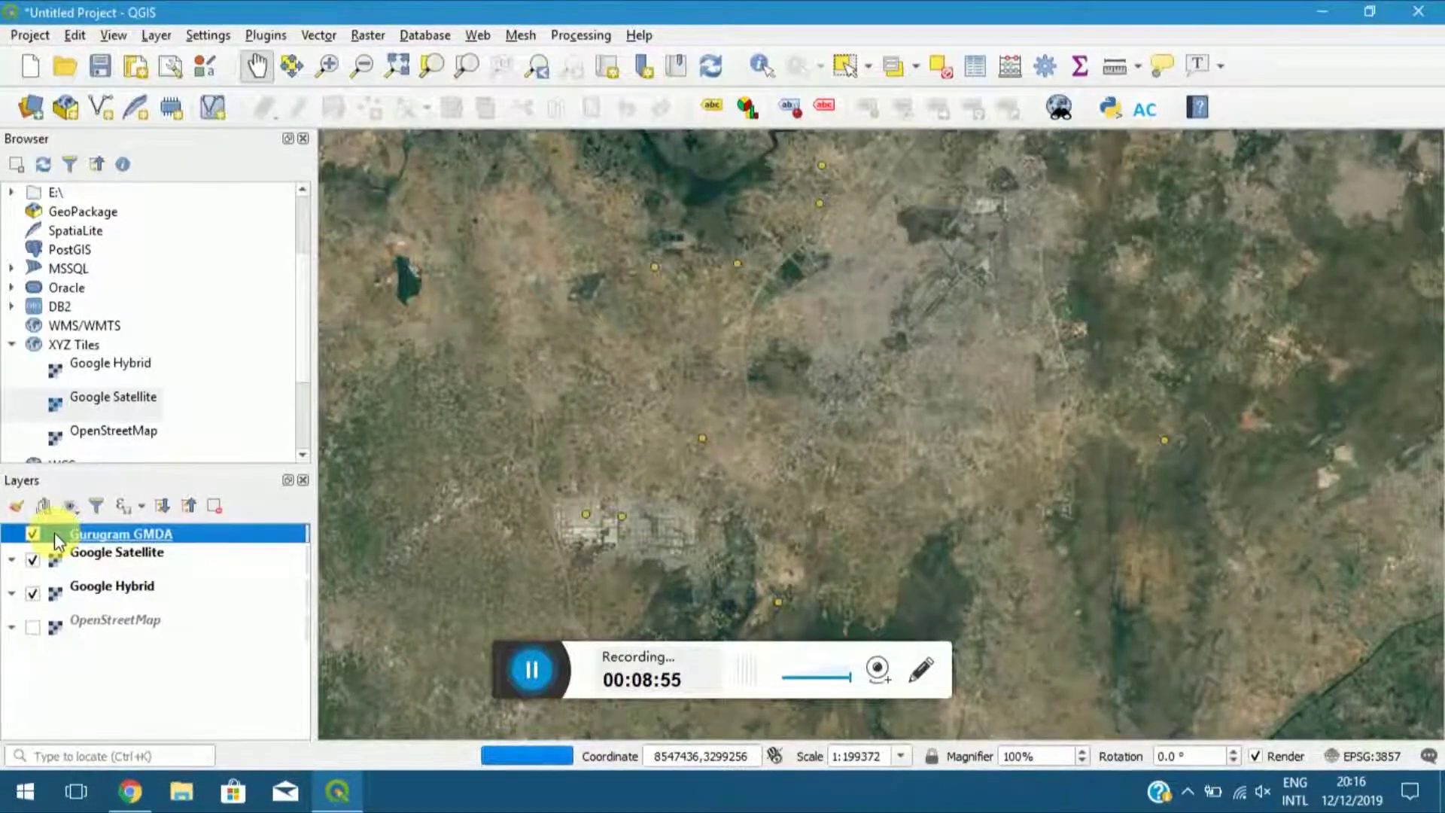
double_click(54, 533)
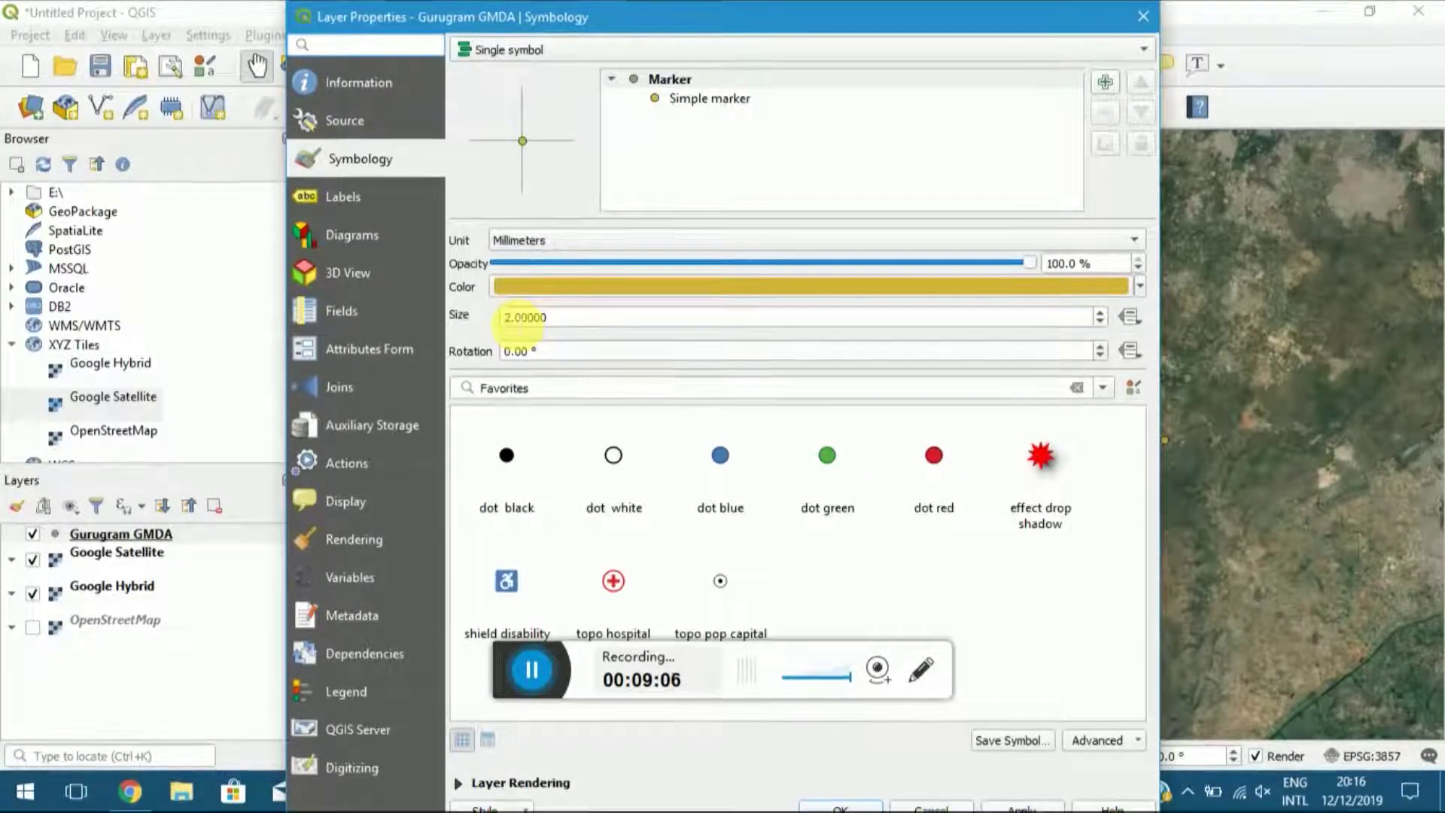
double_click(519, 322)
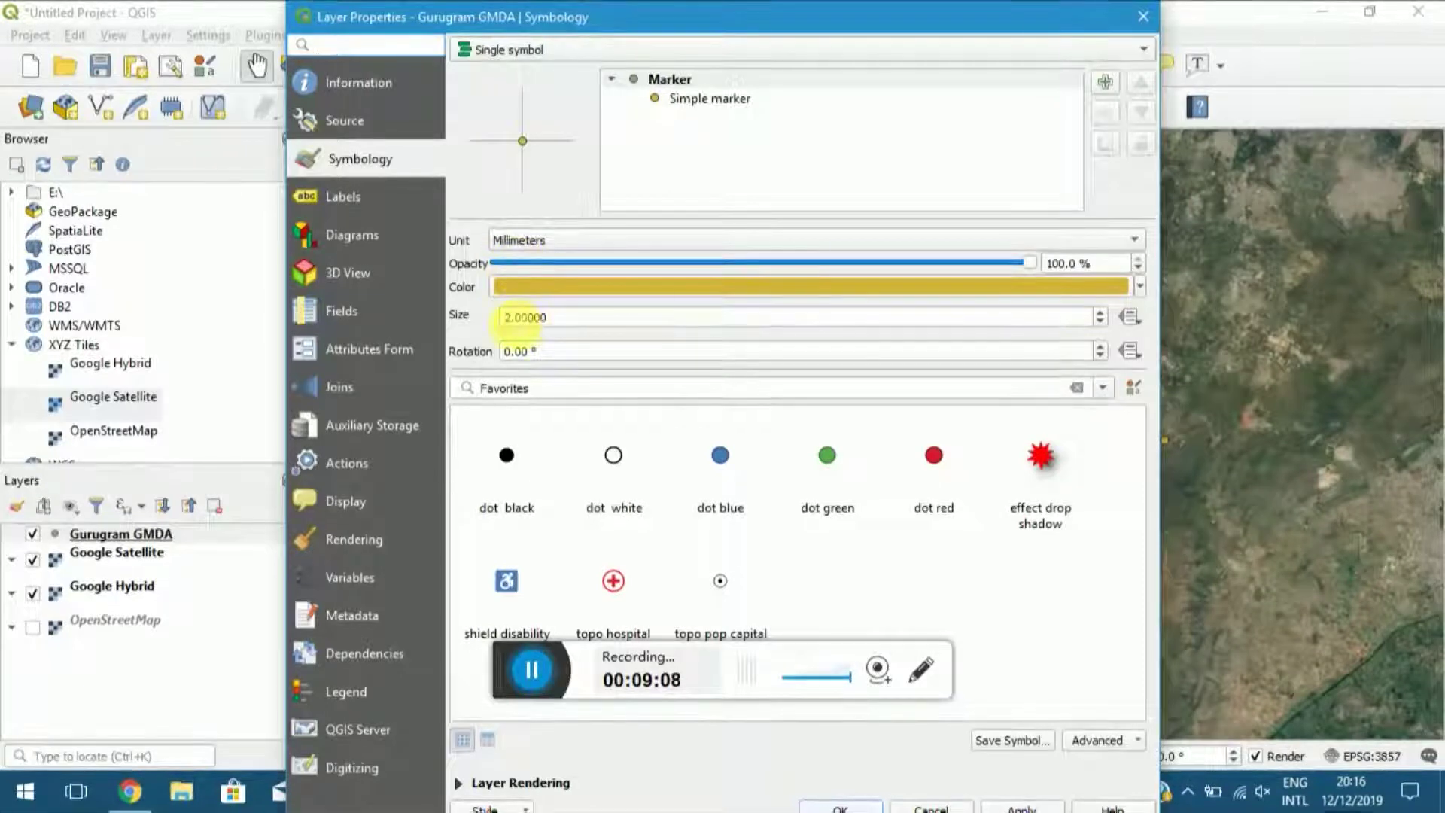
left_click(512, 322)
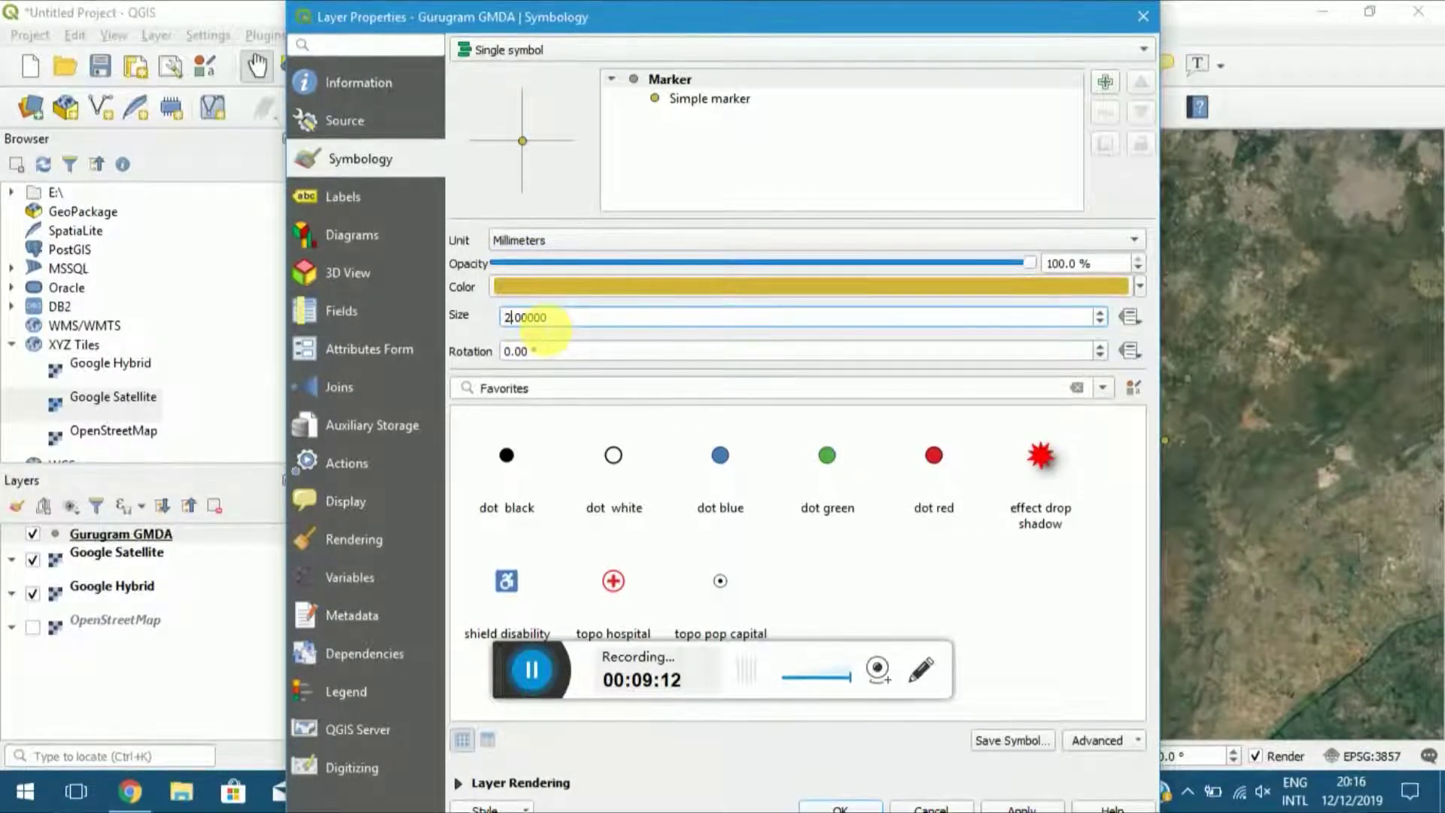
key("BackSpace")
type("4")
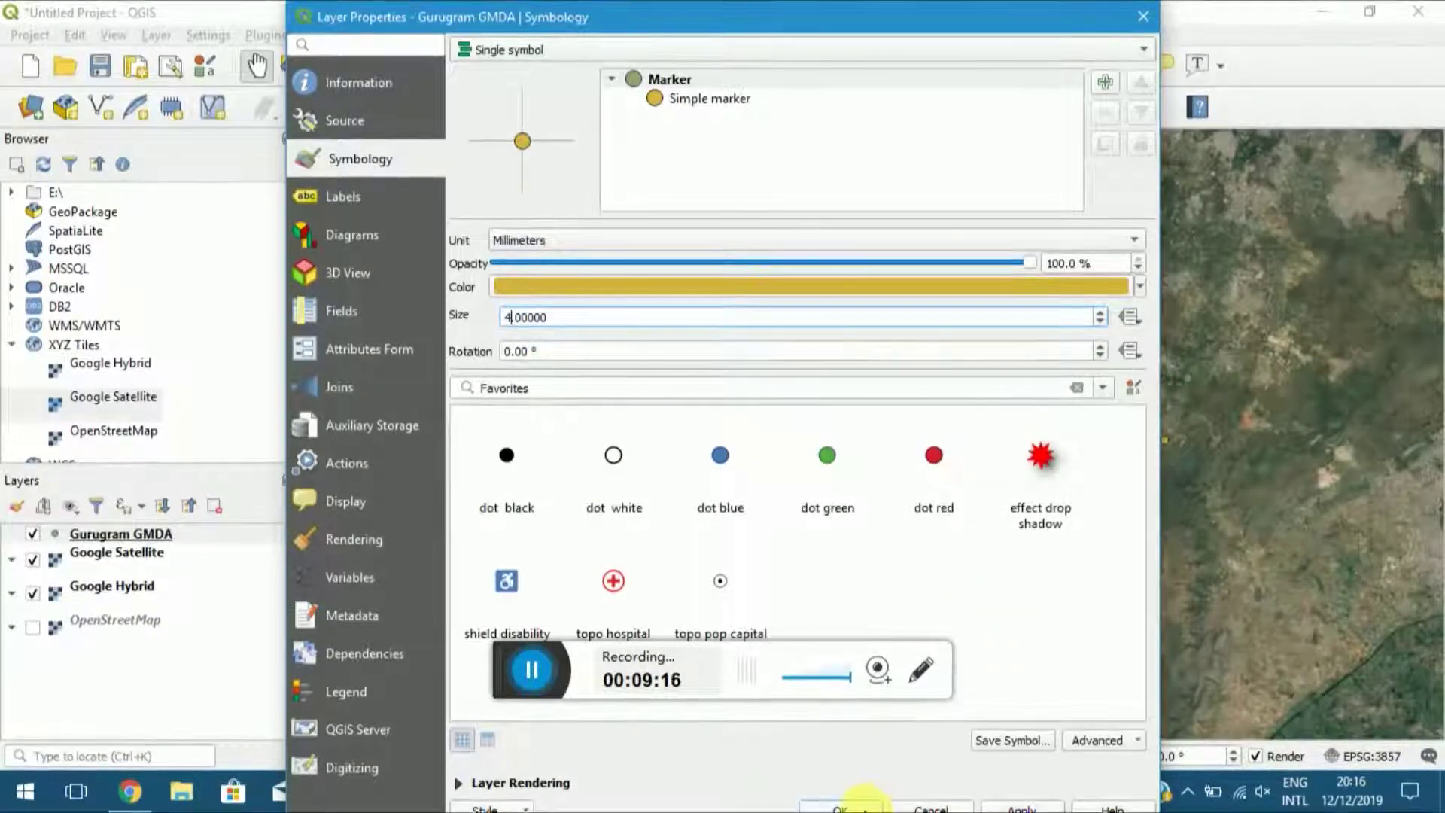
left_click(854, 807)
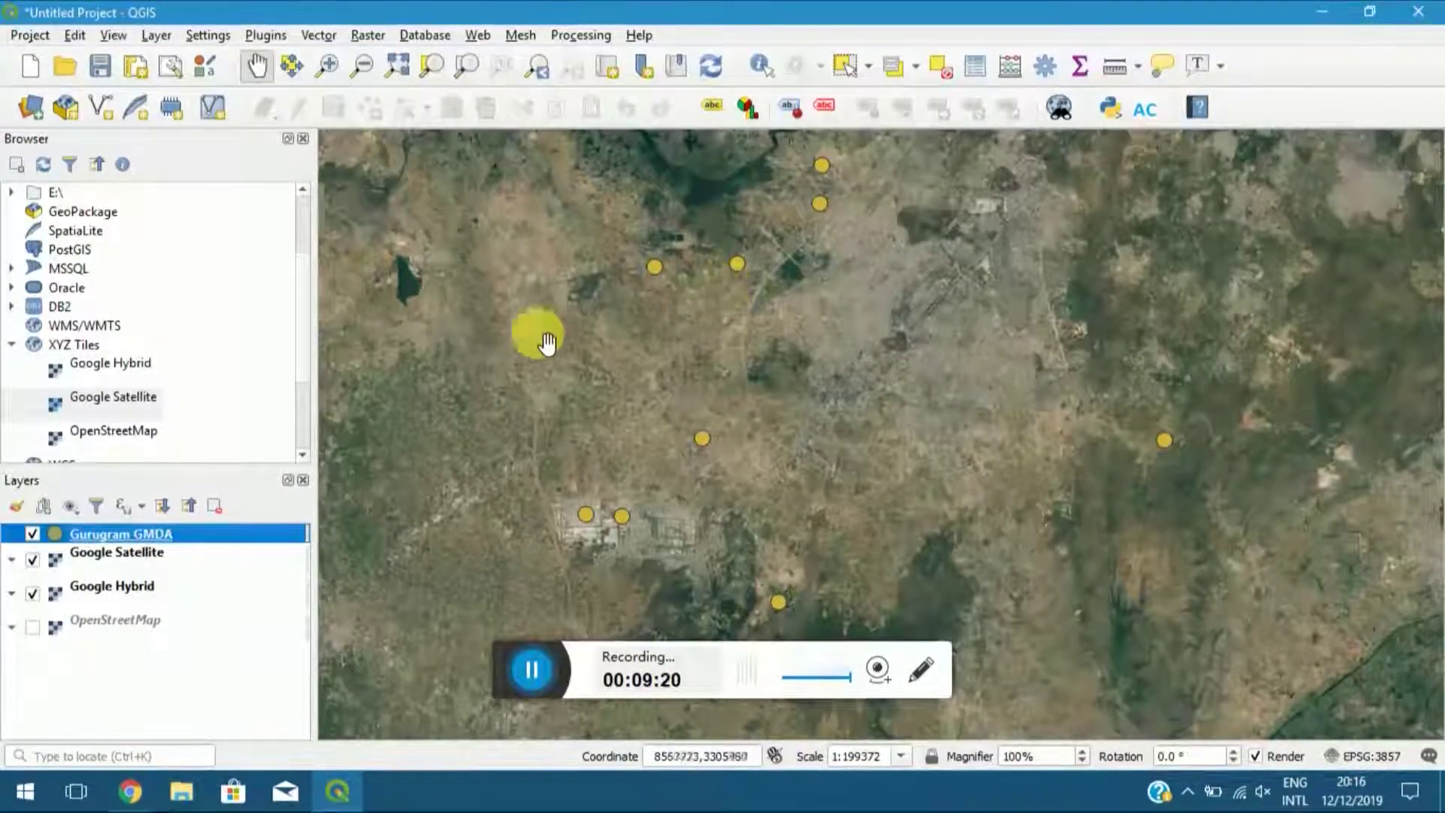
Remove the OpenStreetMap layer from the project's layers and confirm the removal.
right_click(78, 634)
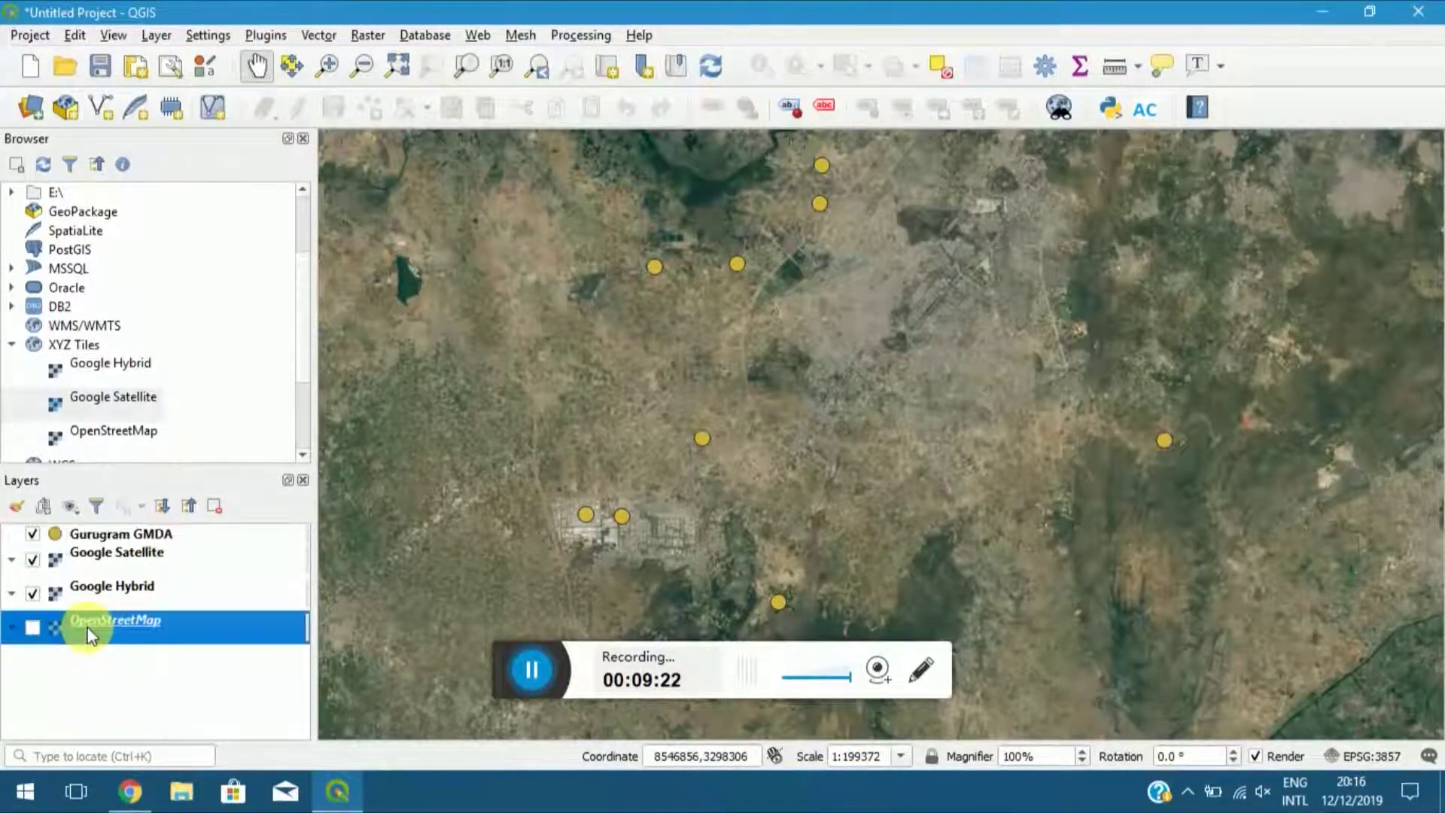
left_click(160, 410)
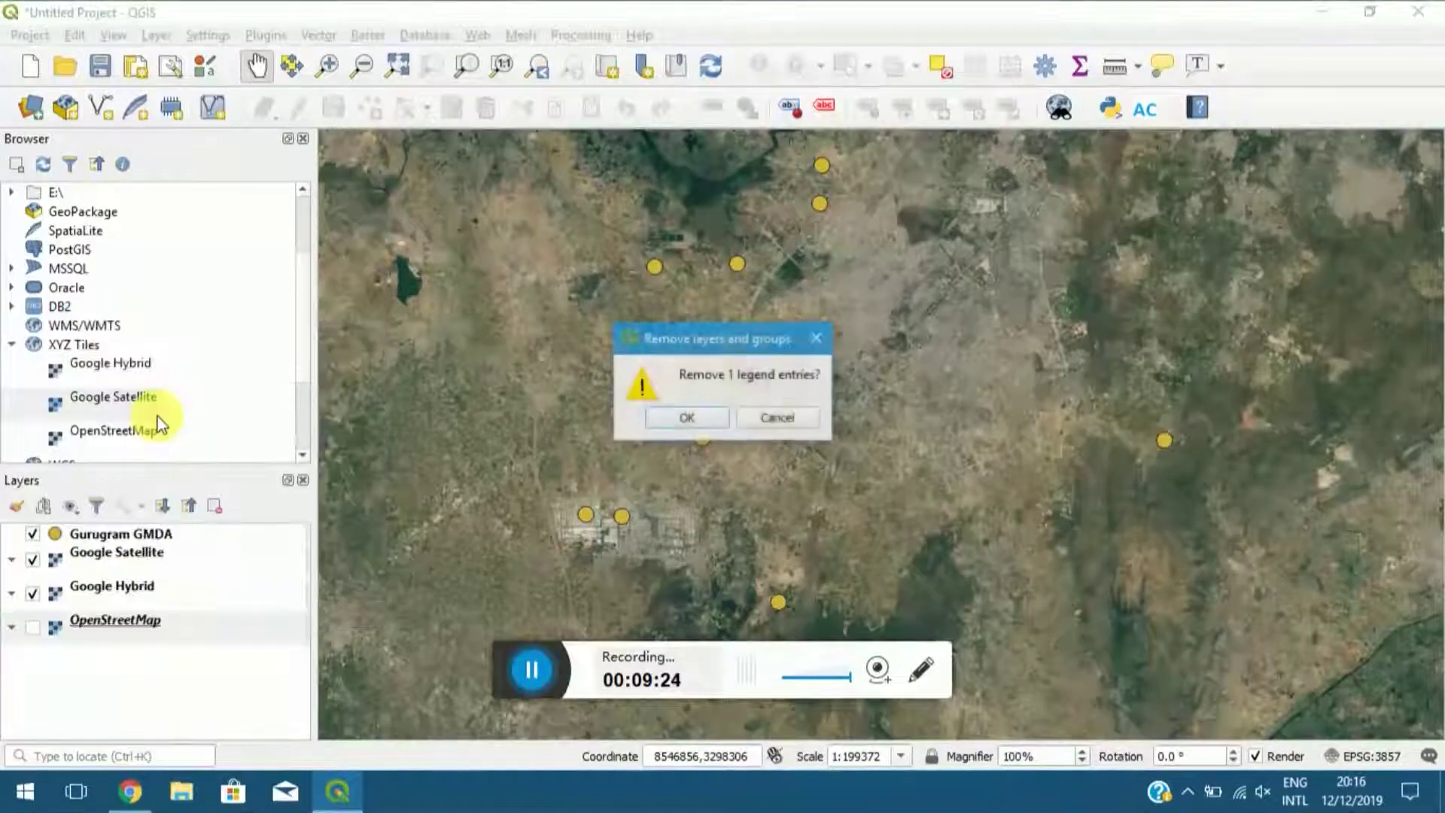
left_click(674, 415)
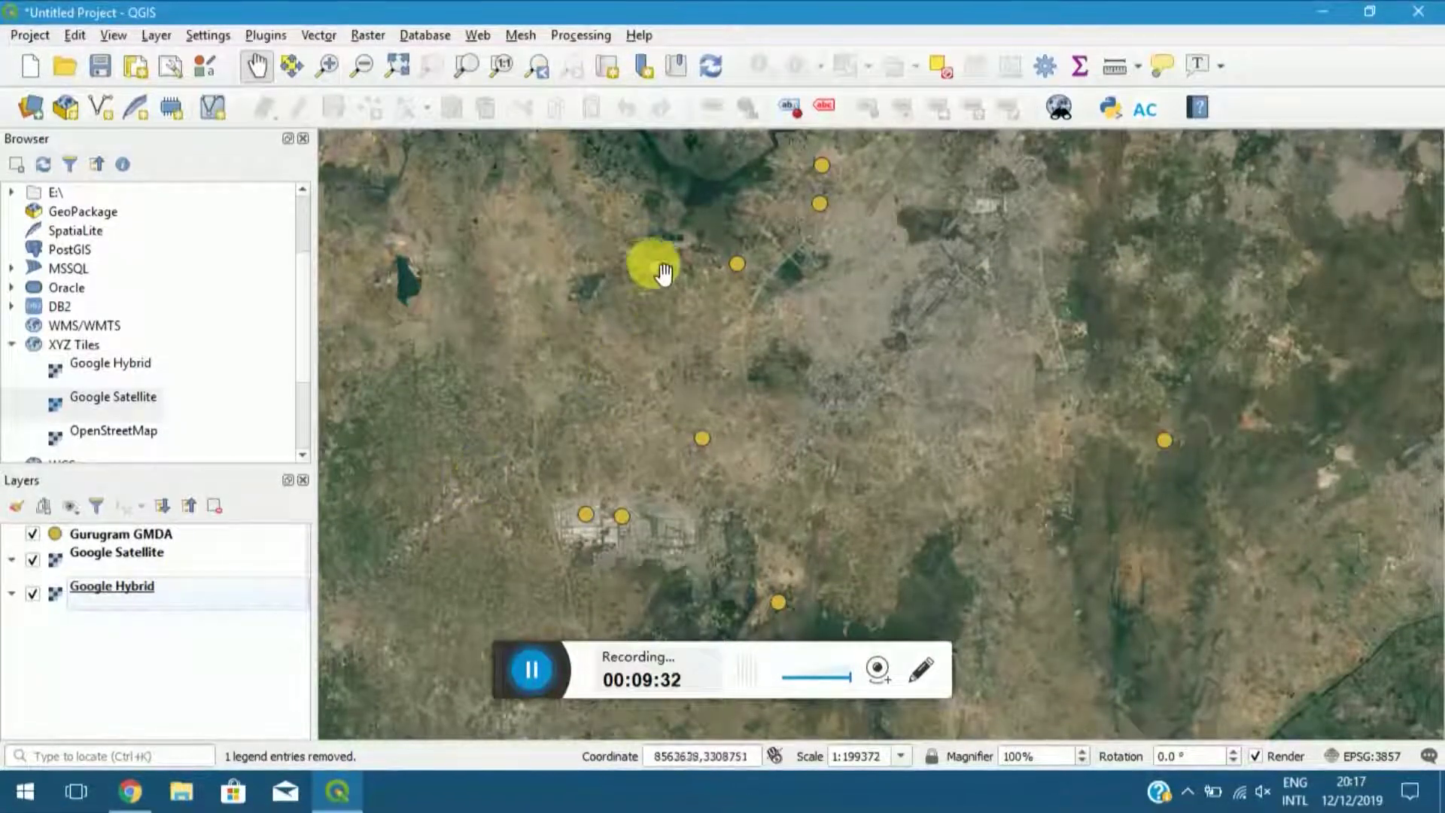
Examine individual Gurugram GMDA points up close, ending on the one beside the village edge west of the main road.
scroll(709, 281, "up", 1)
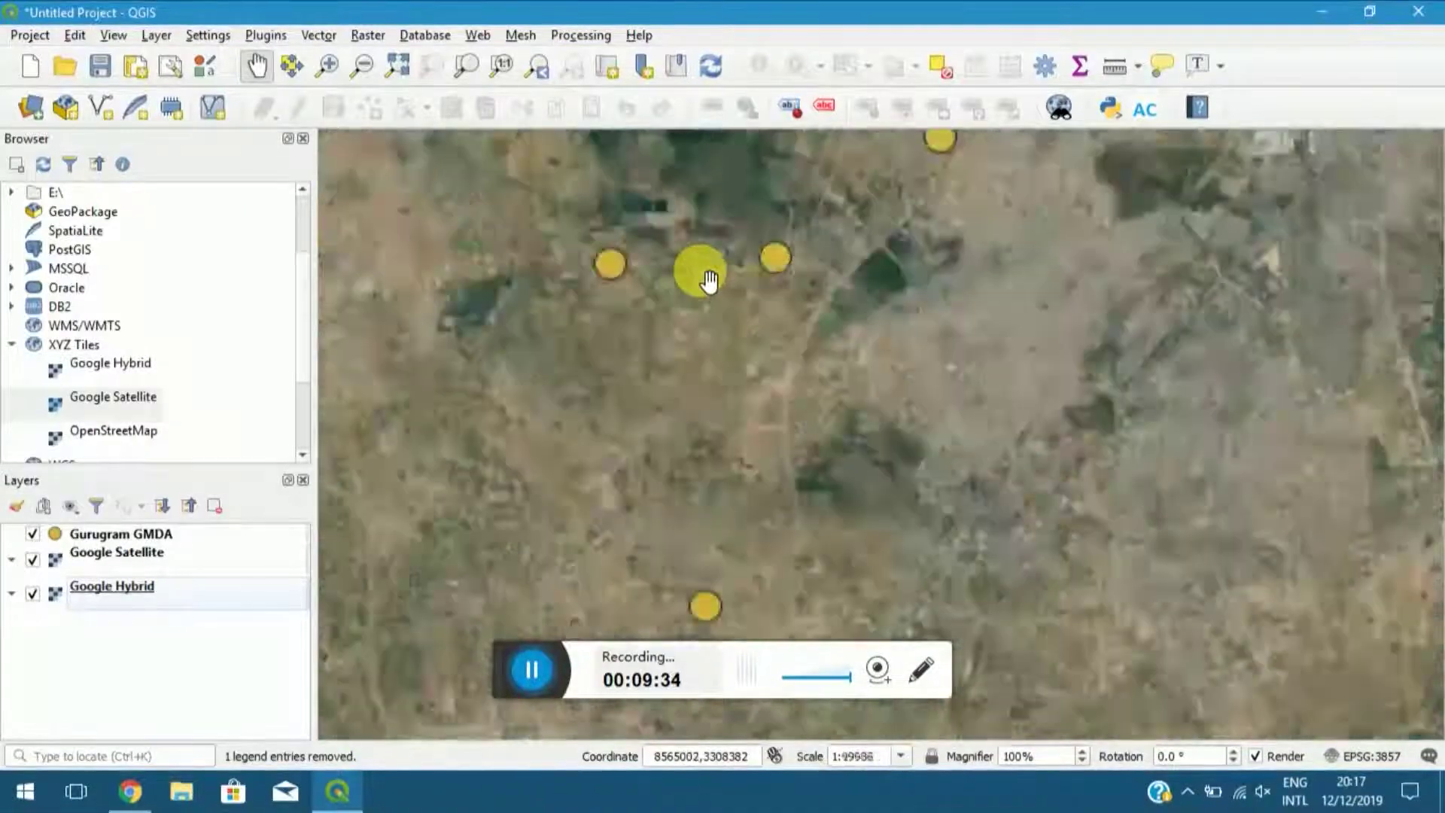
scroll(709, 281, "up", 2)
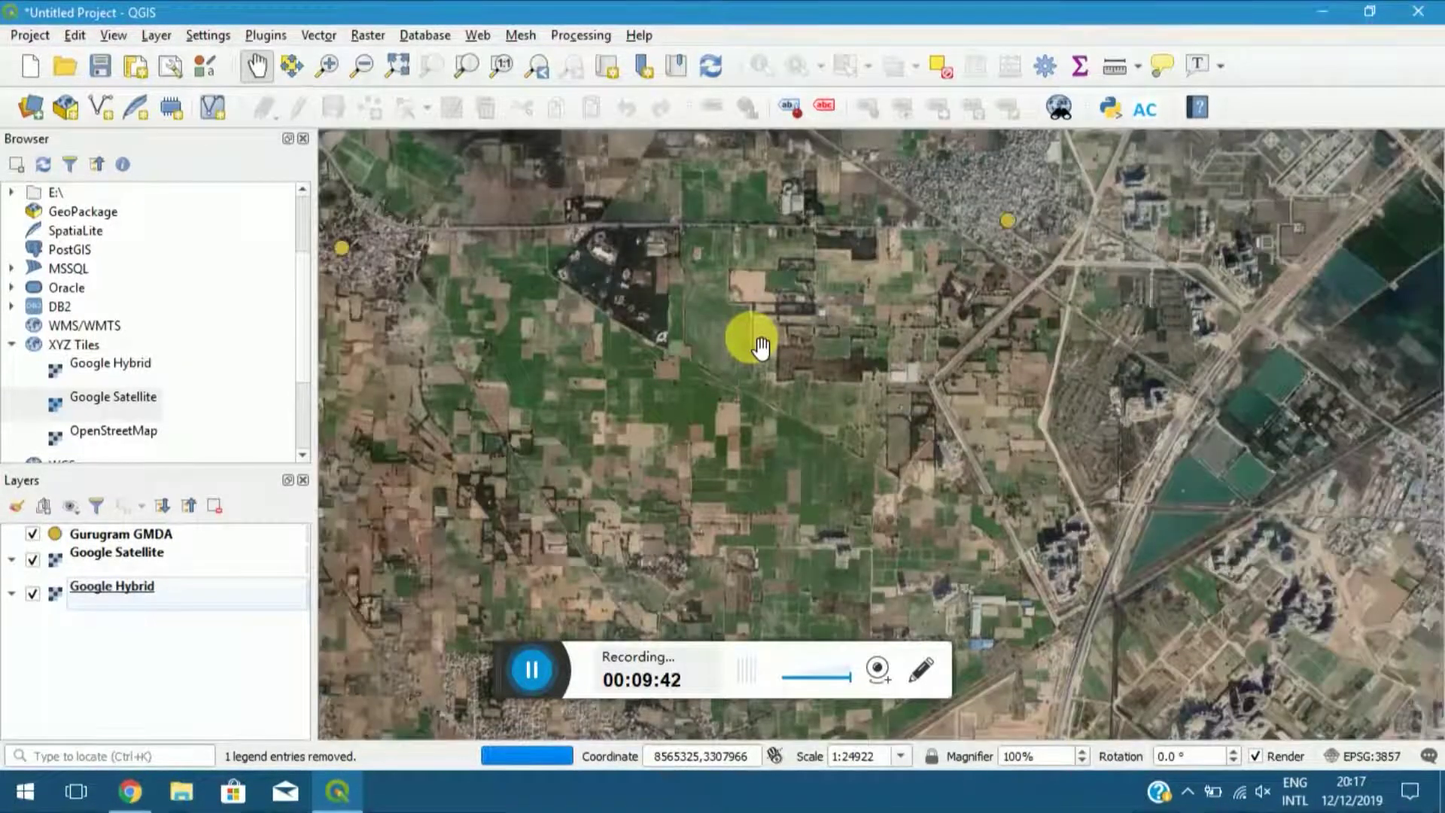
scroll(887, 284, "down", 1)
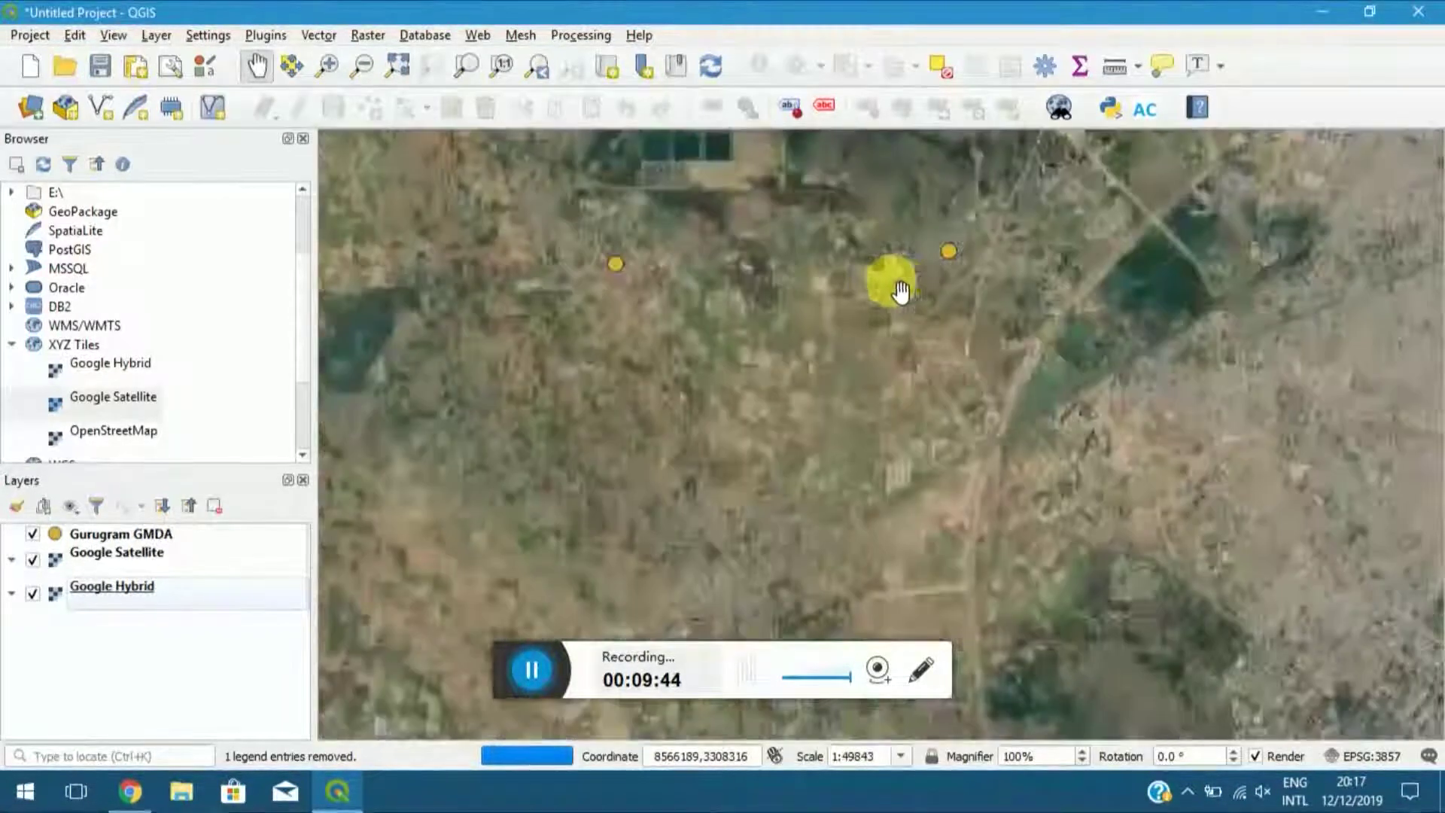
left_click_drag(913, 274, 877, 449)
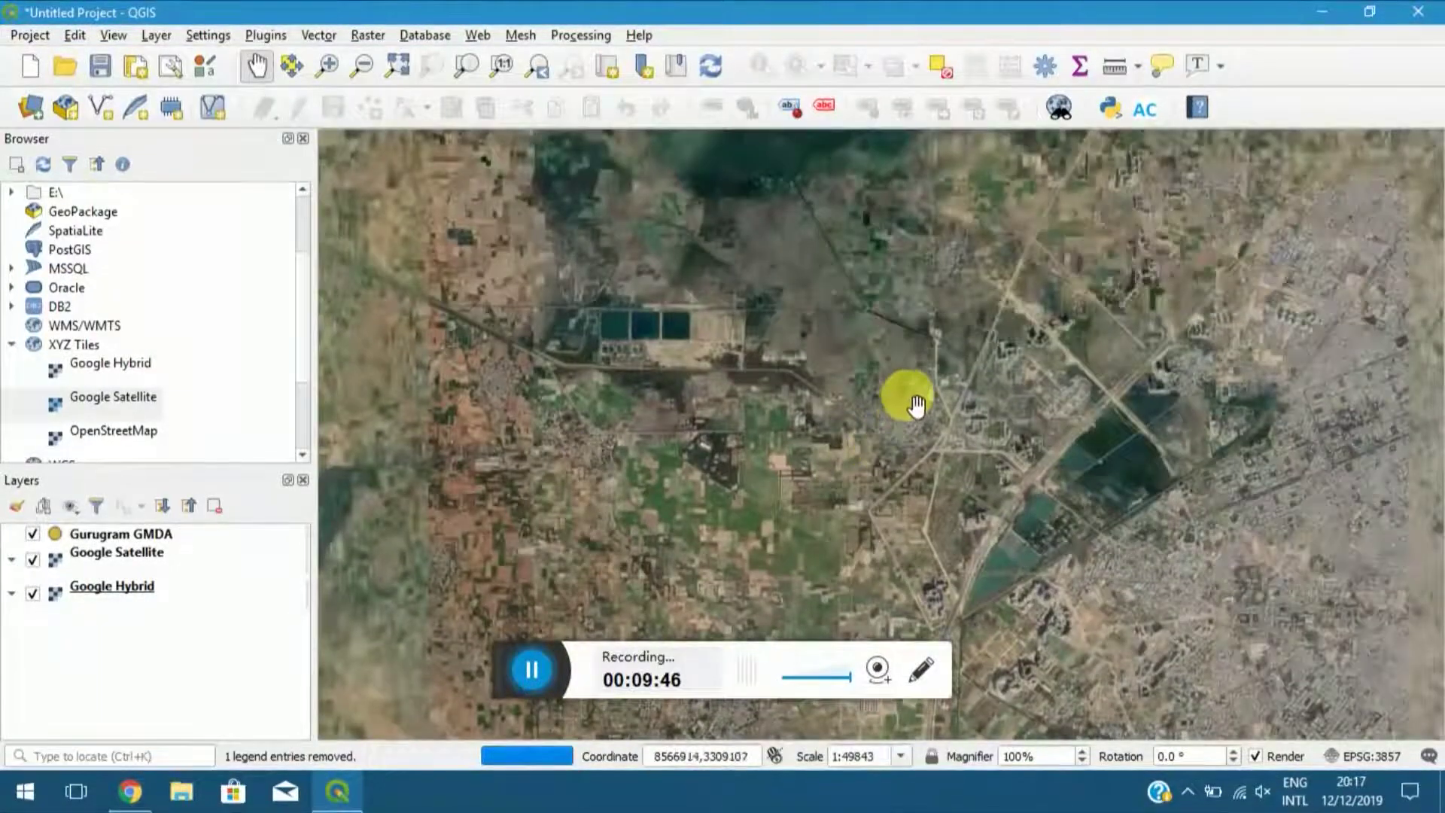
left_click_drag(1109, 354, 1024, 518)
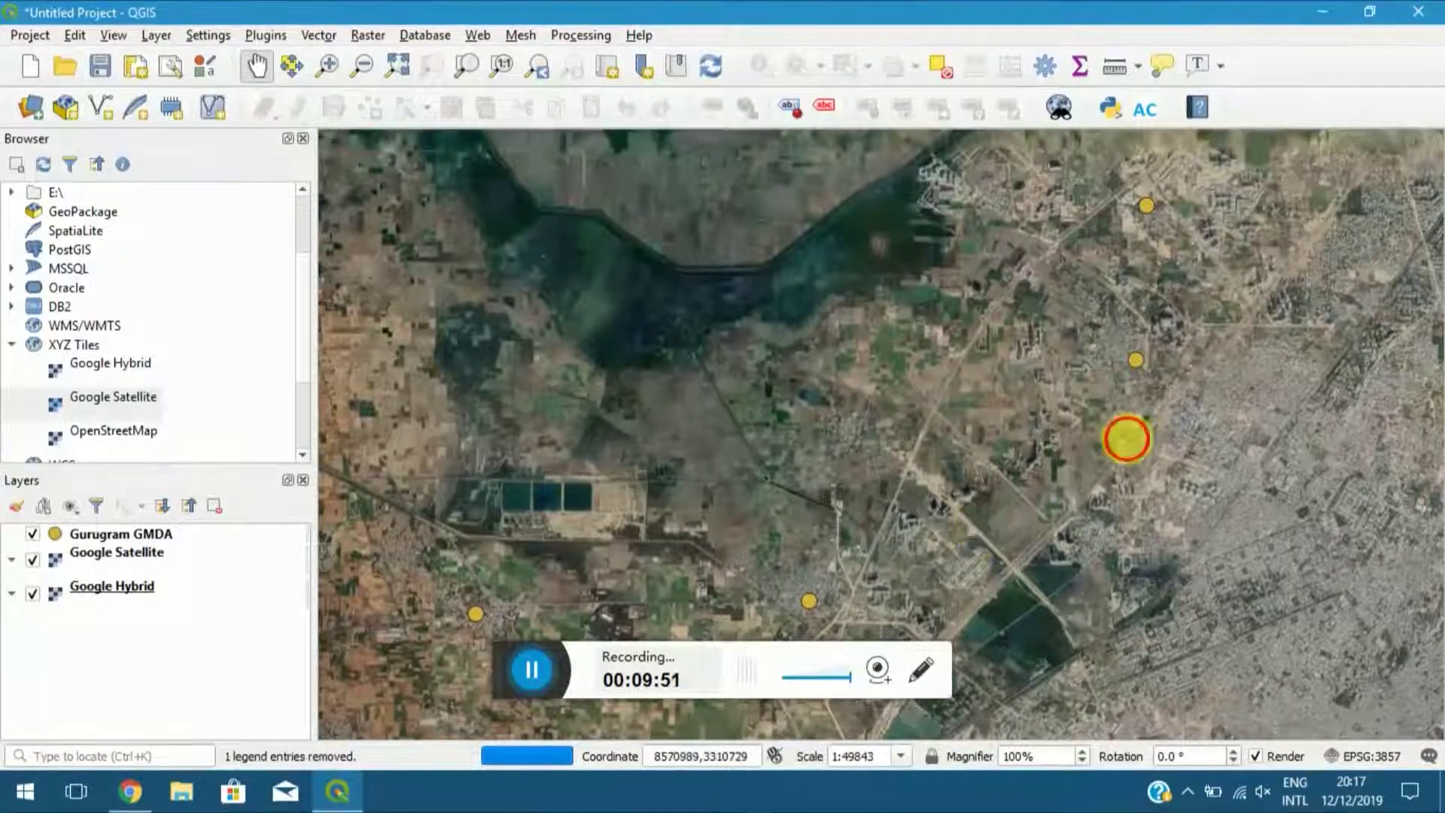
left_click_drag(1136, 442, 913, 507)
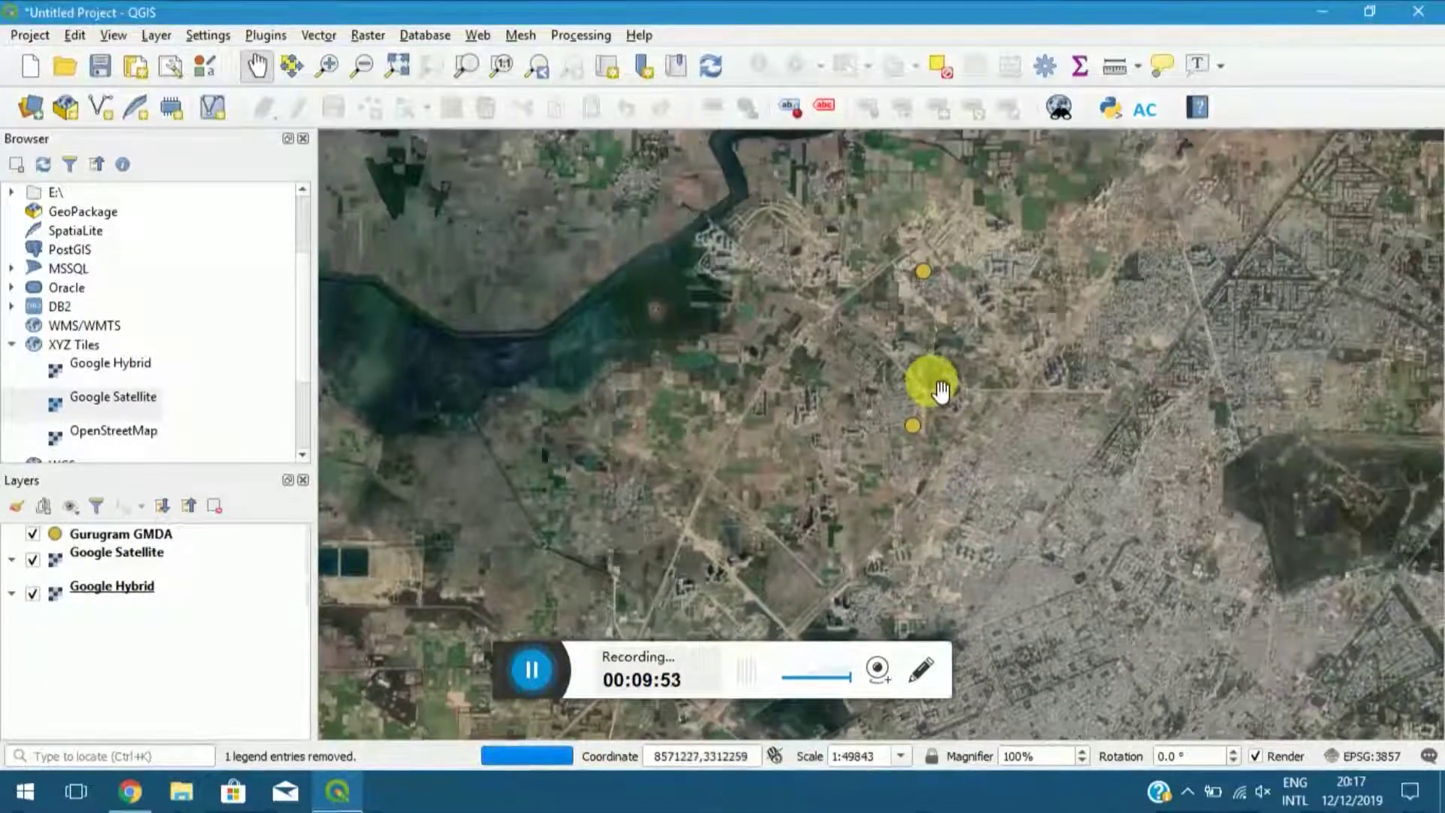
scroll(930, 380, "up", 1)
scroll(944, 384, "up", 1)
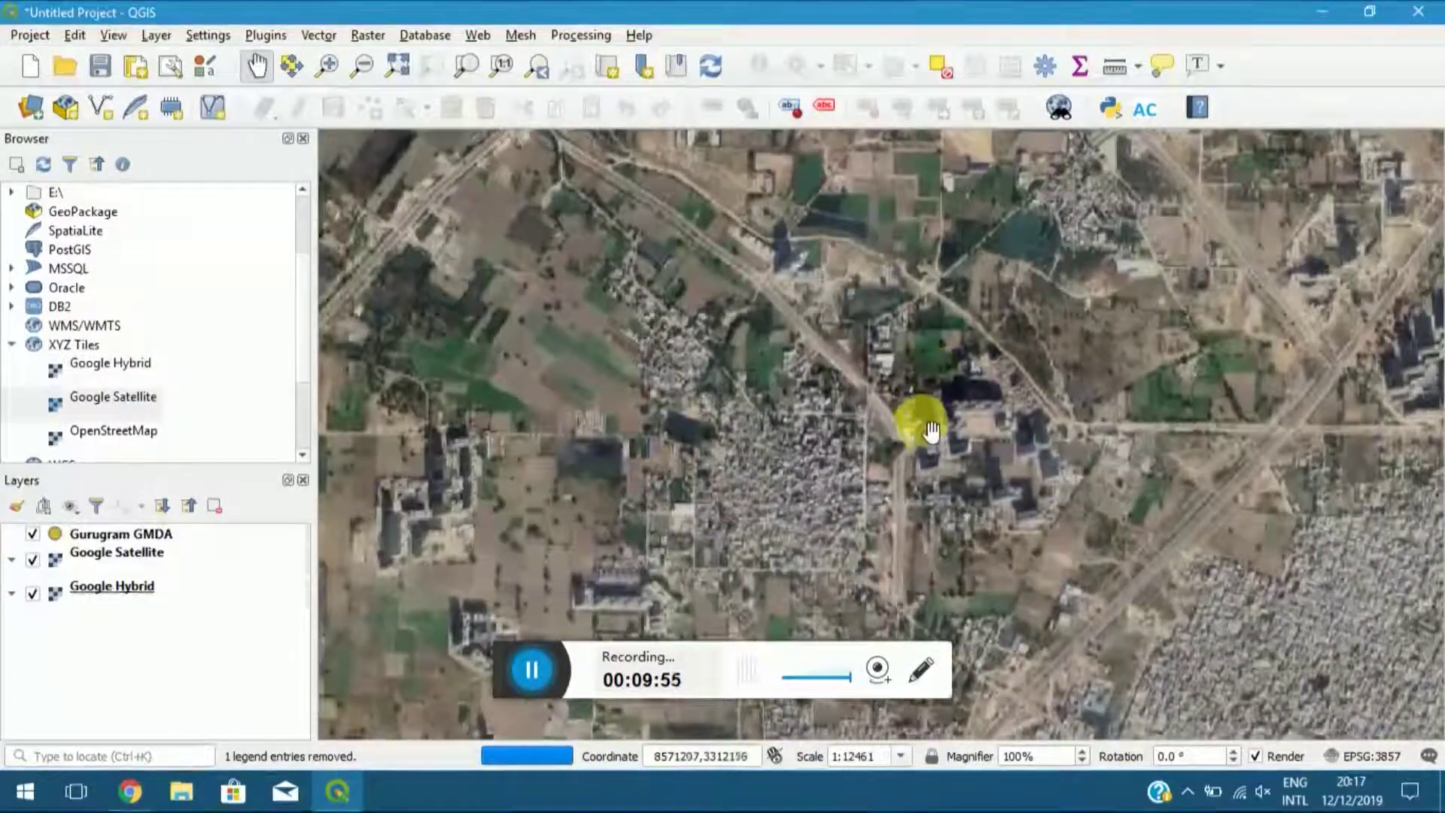
left_click_drag(916, 536, 859, 437)
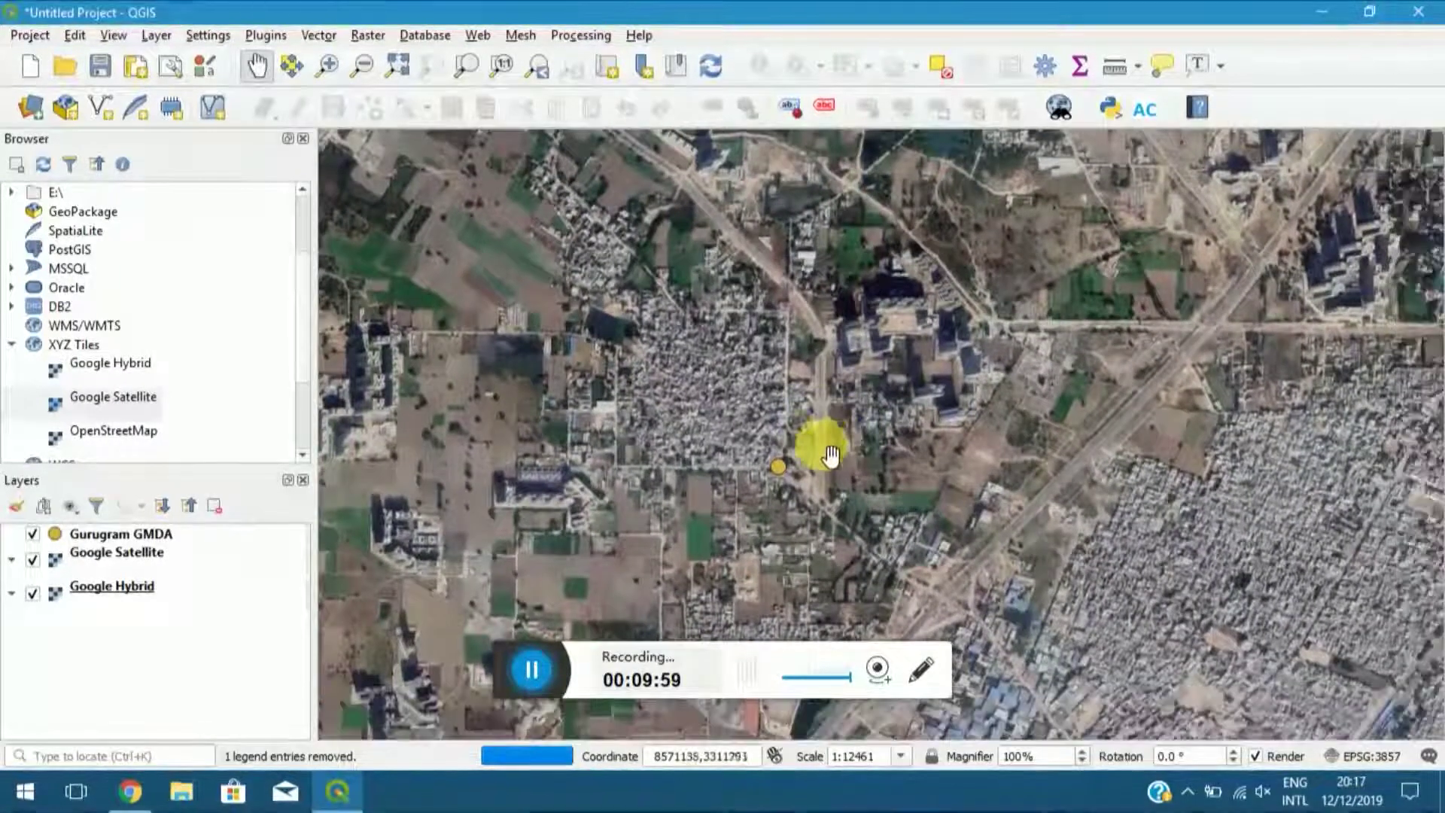
scroll(795, 440, "up", 1)
scroll(794, 448, "up", 2)
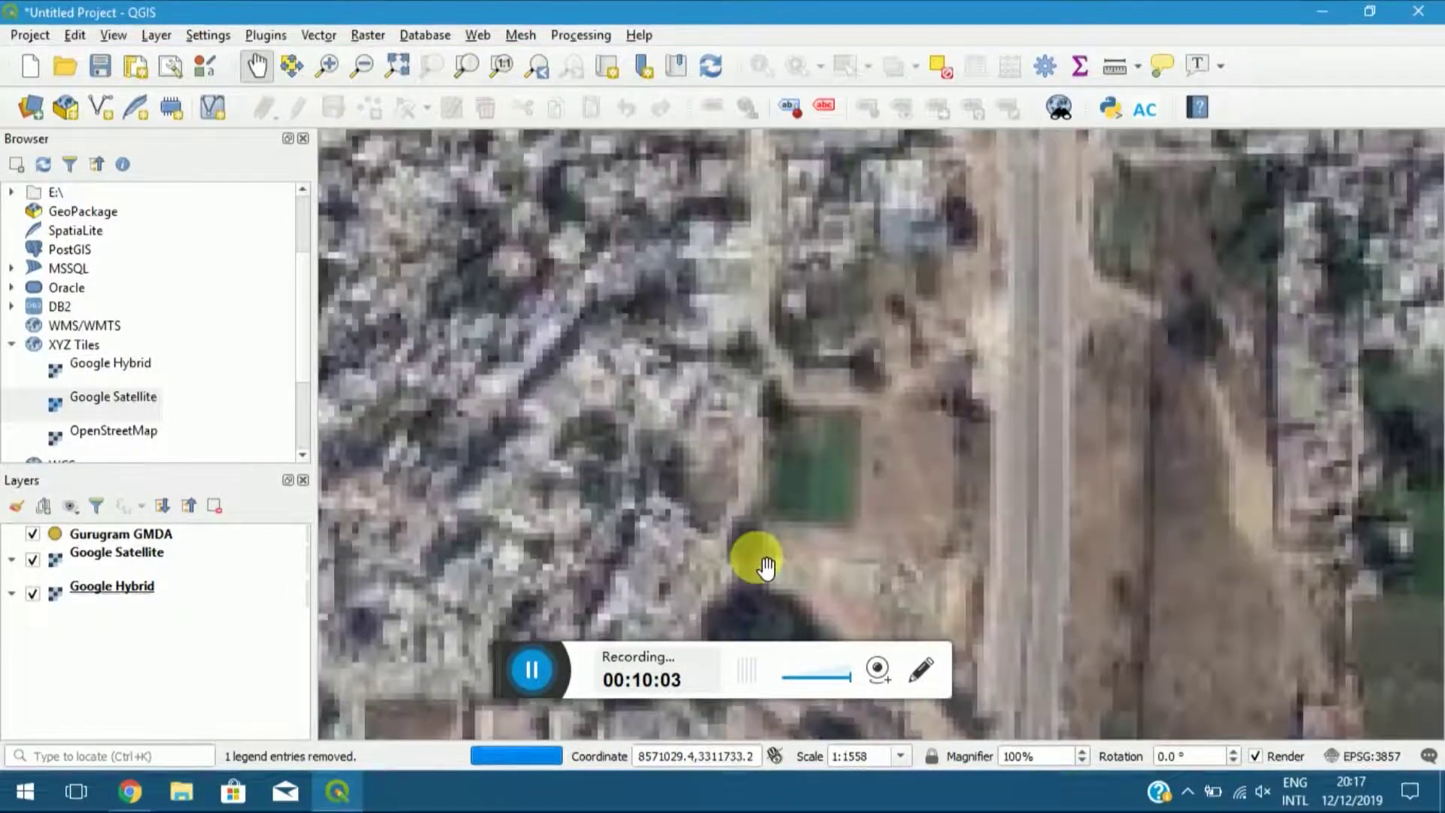
left_click_drag(760, 564, 756, 442)
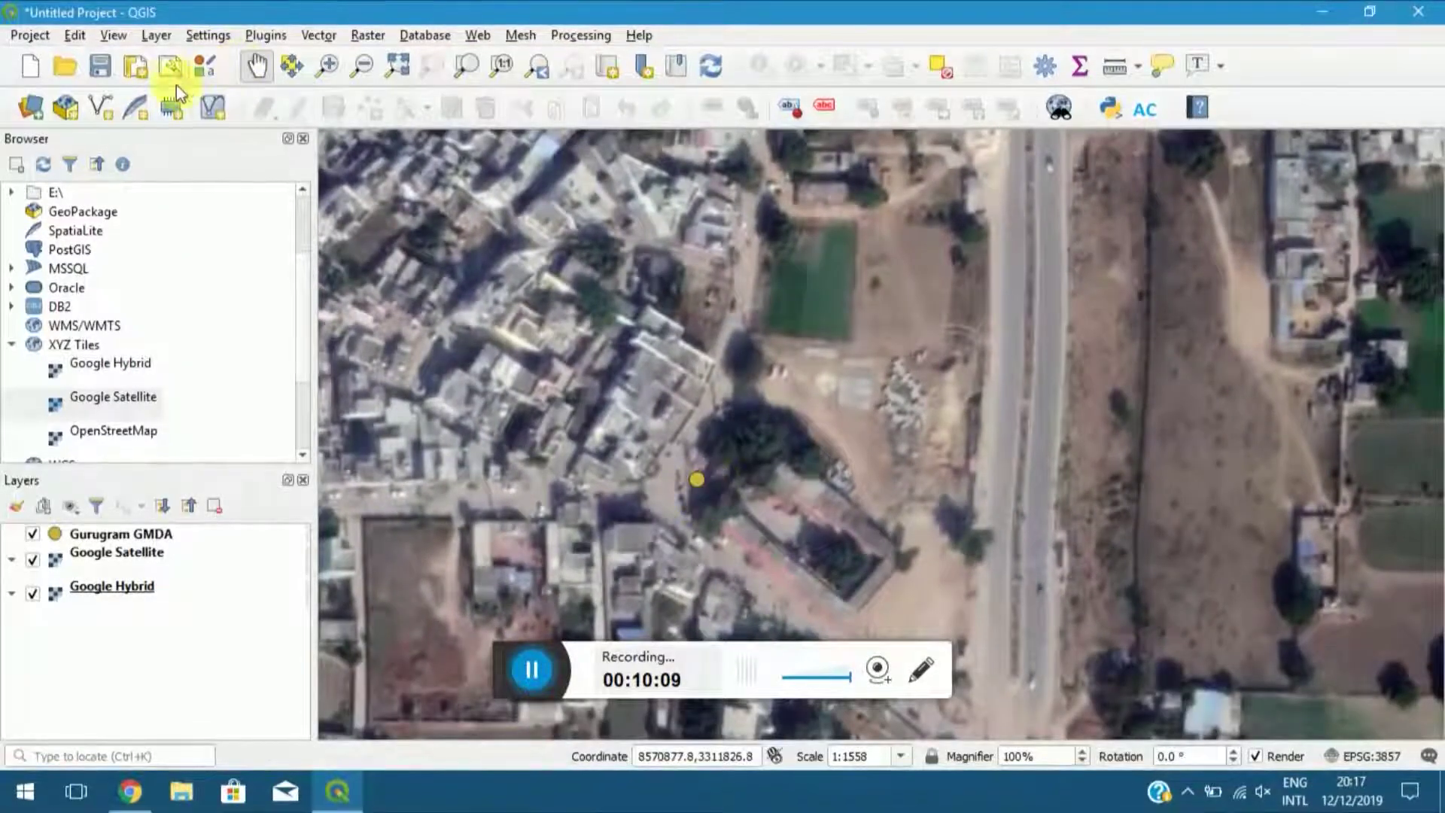
Create a new shapefile layer named path with Line geometry in EPSG:4326 - WGS 84.
left_click(101, 107)
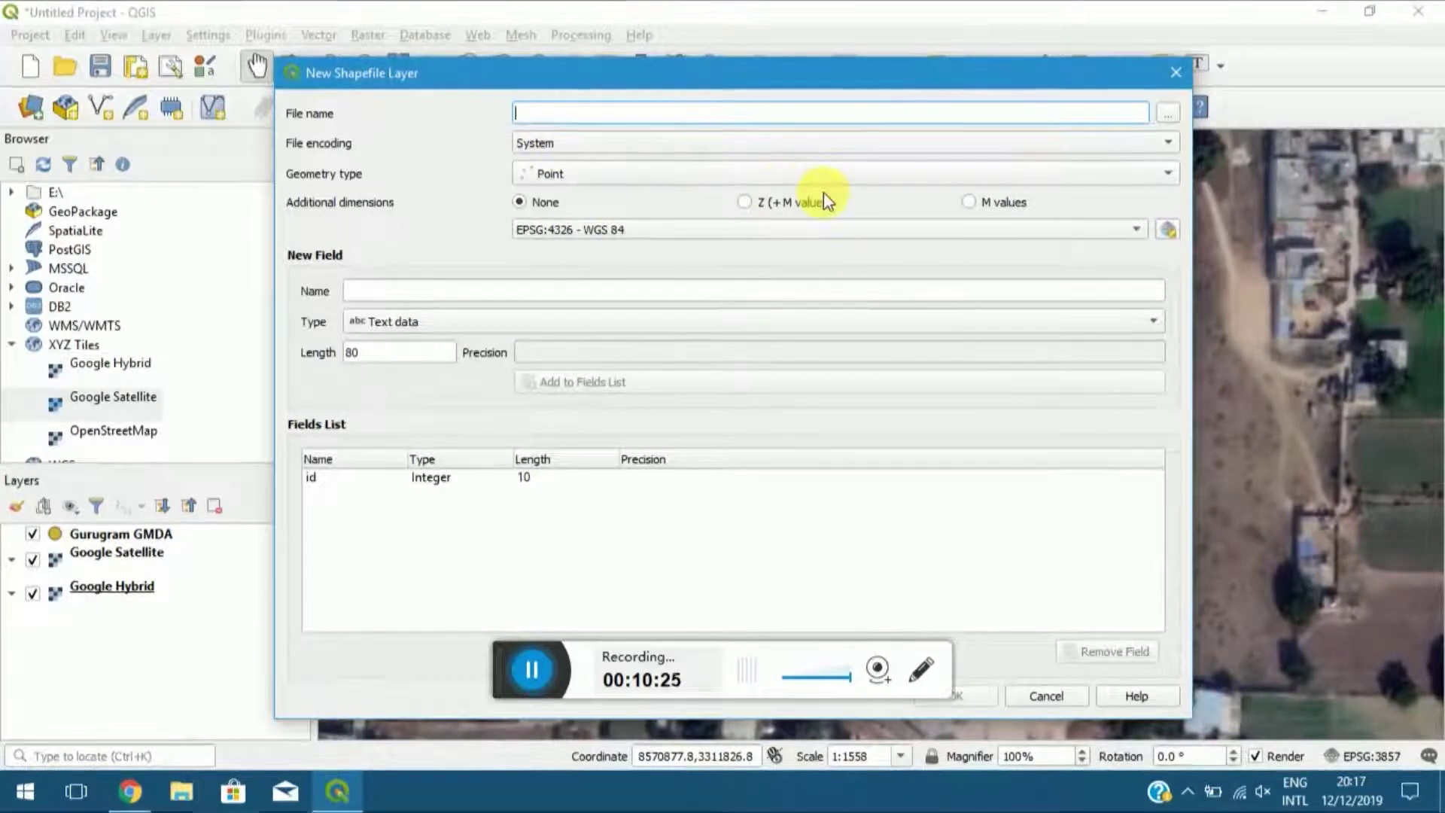
type("path")
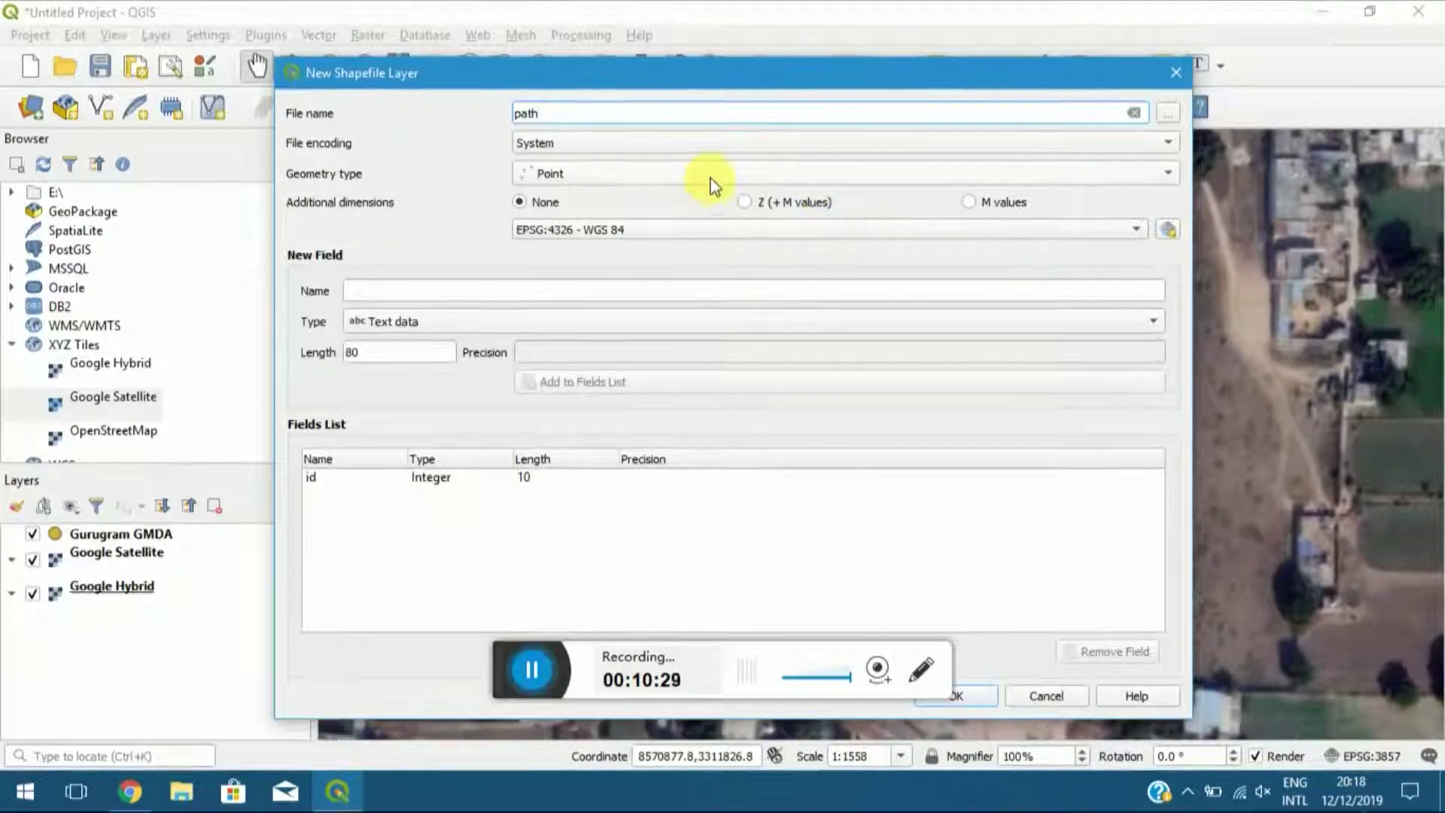
left_click(711, 175)
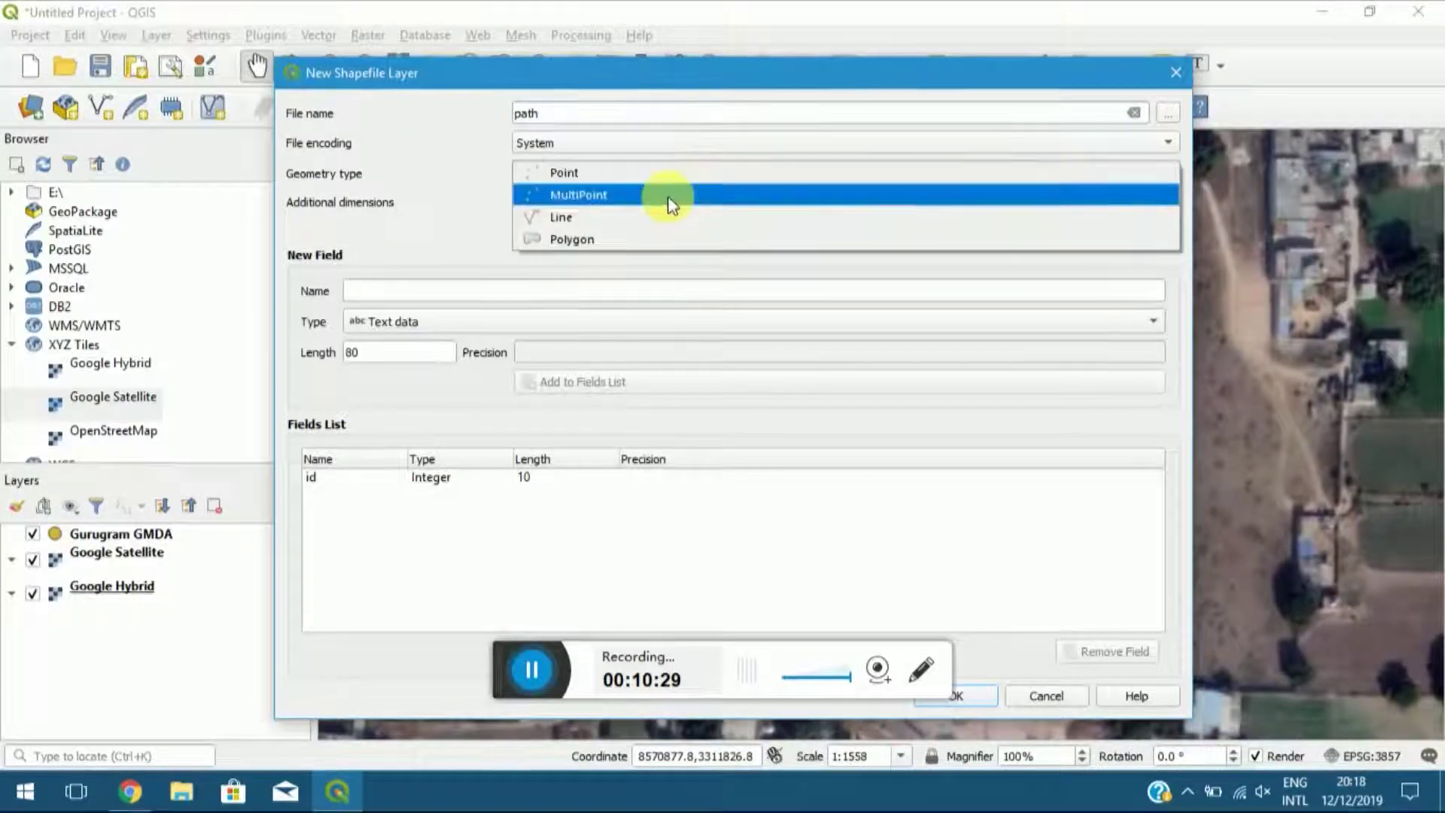
left_click(621, 217)
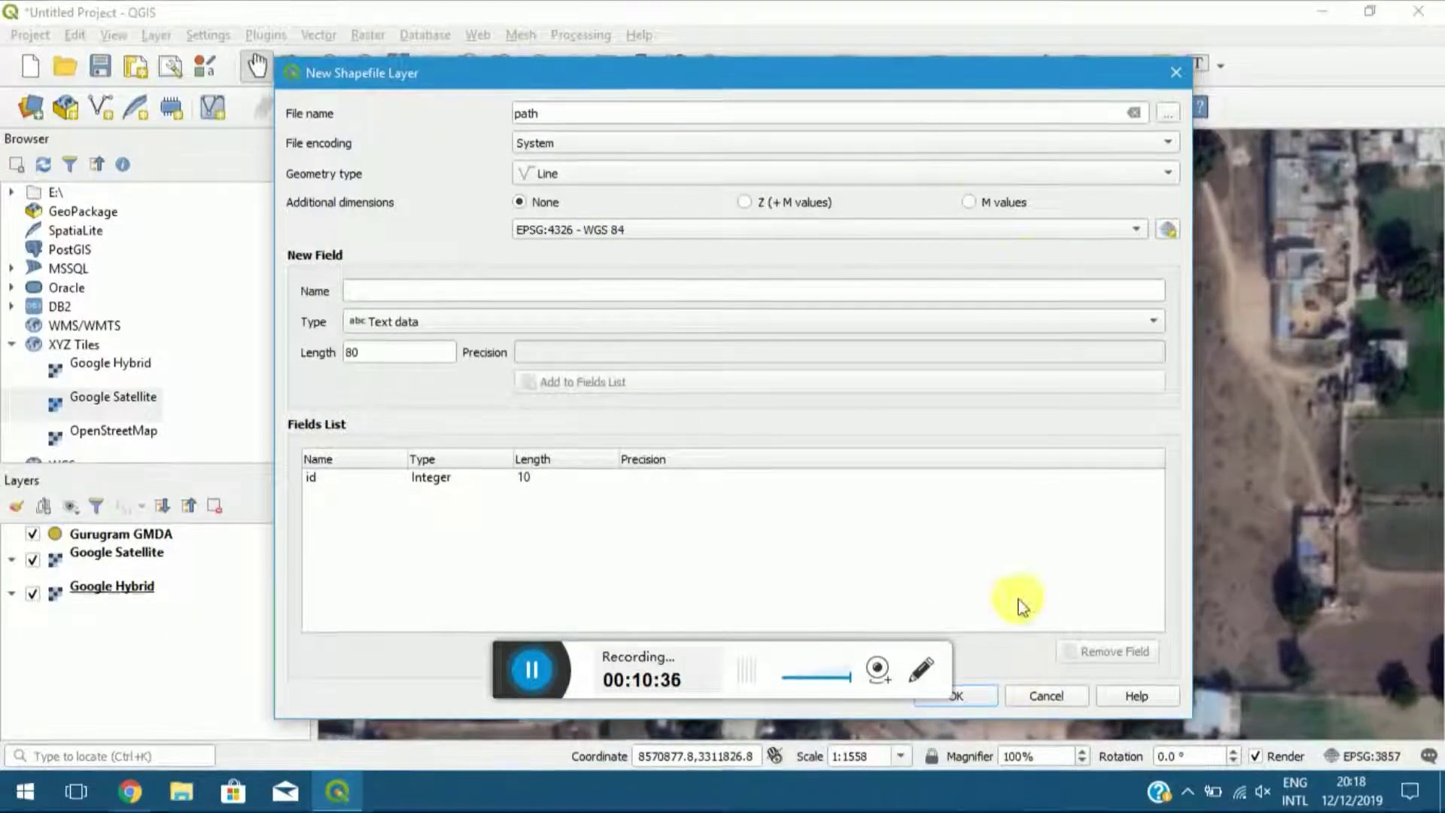
left_click(981, 701)
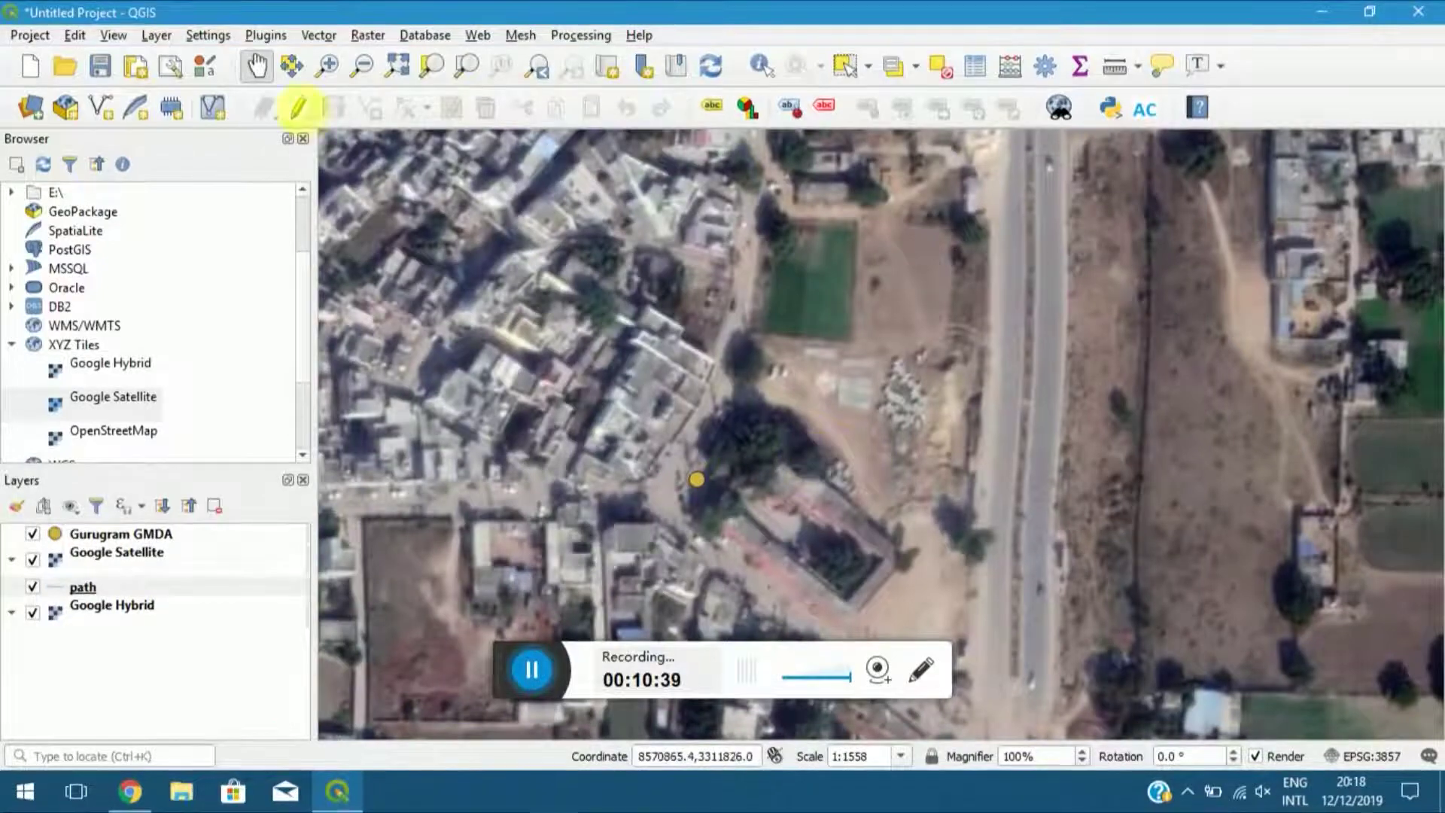
Start editing the path layer and digitize a line from the village-edge GMDA point east to the main road, following it north around the bend.
left_click(263, 110)
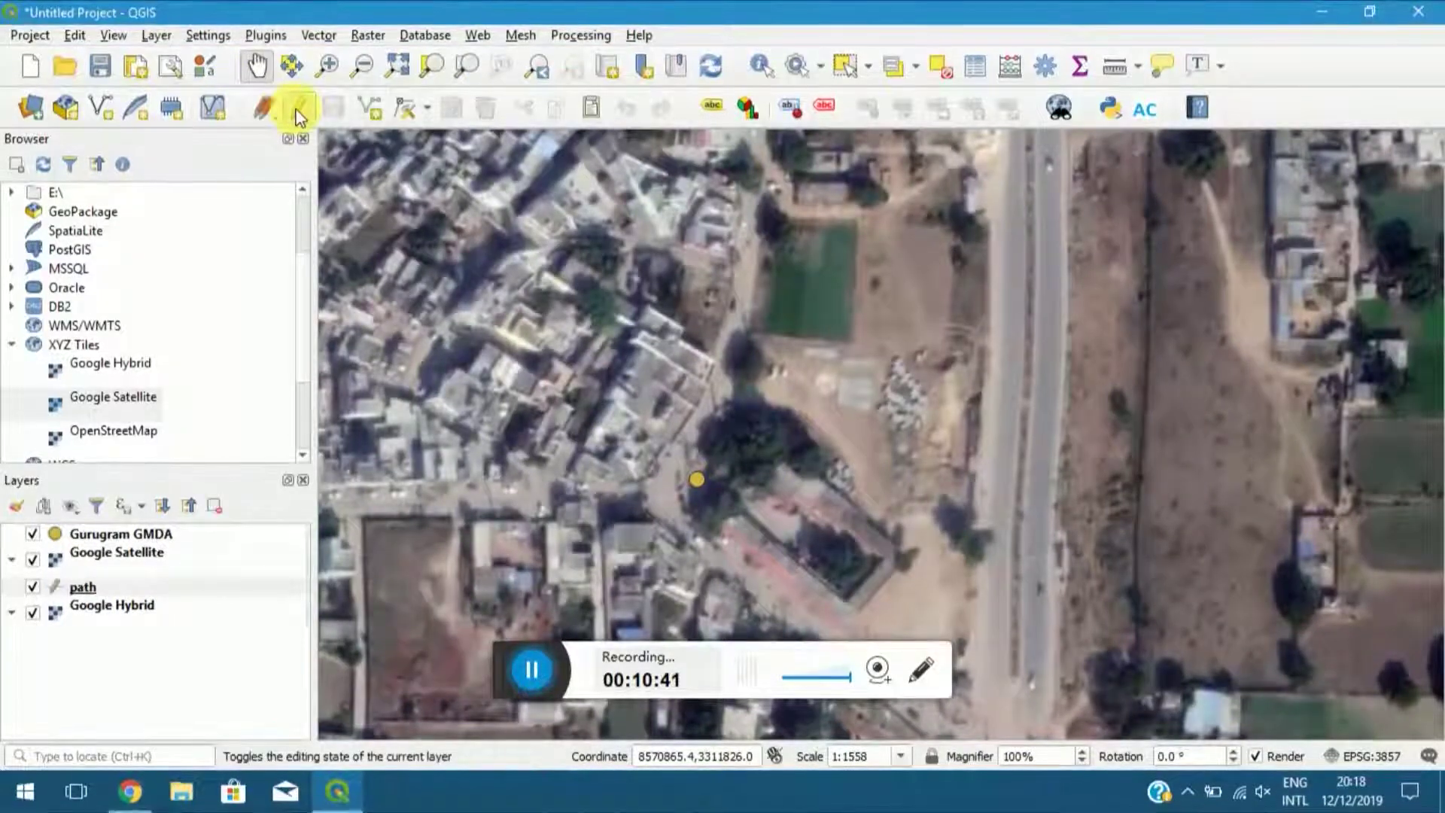
left_click(364, 113)
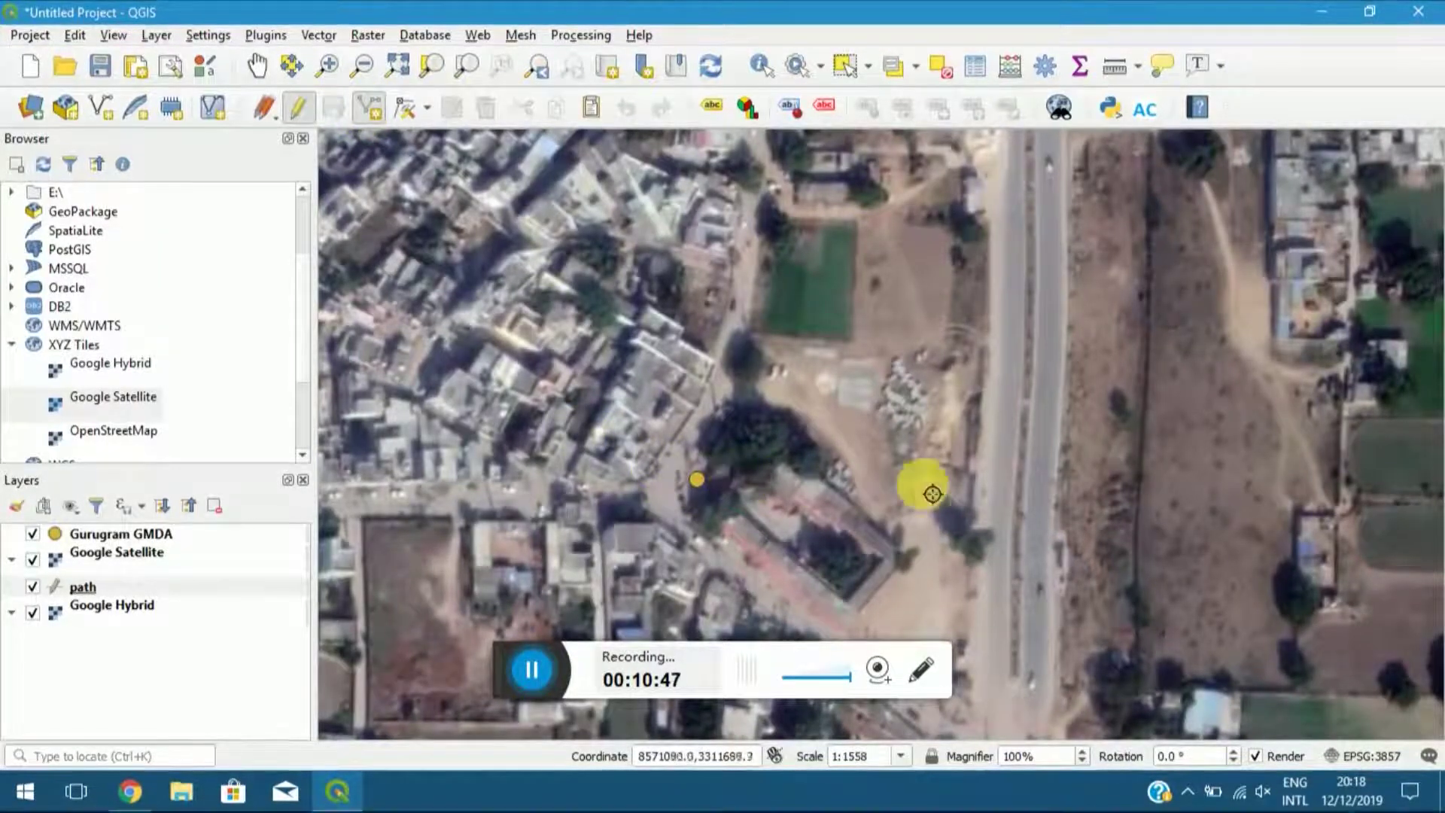
left_click(999, 476)
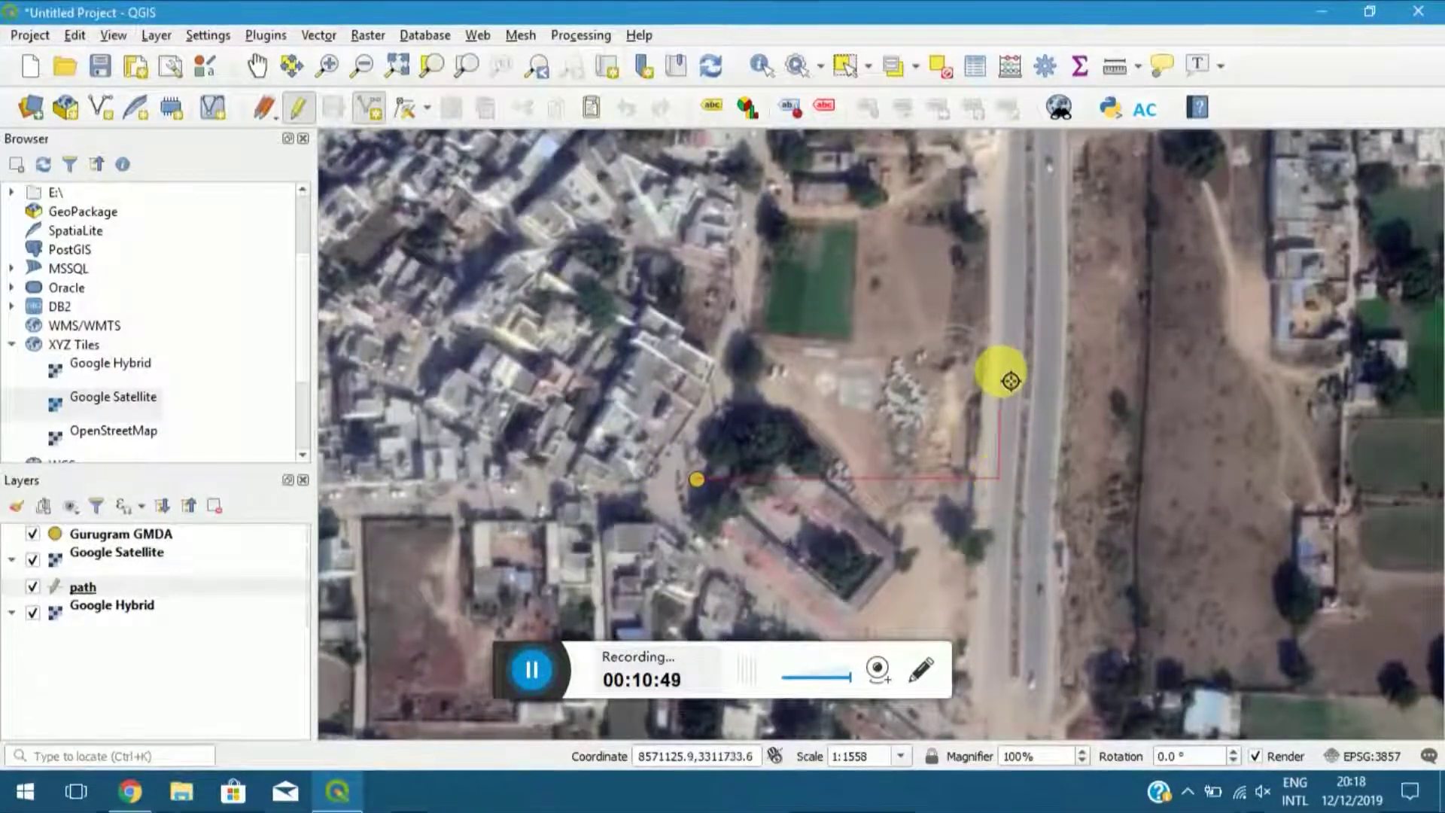
left_click(1021, 325)
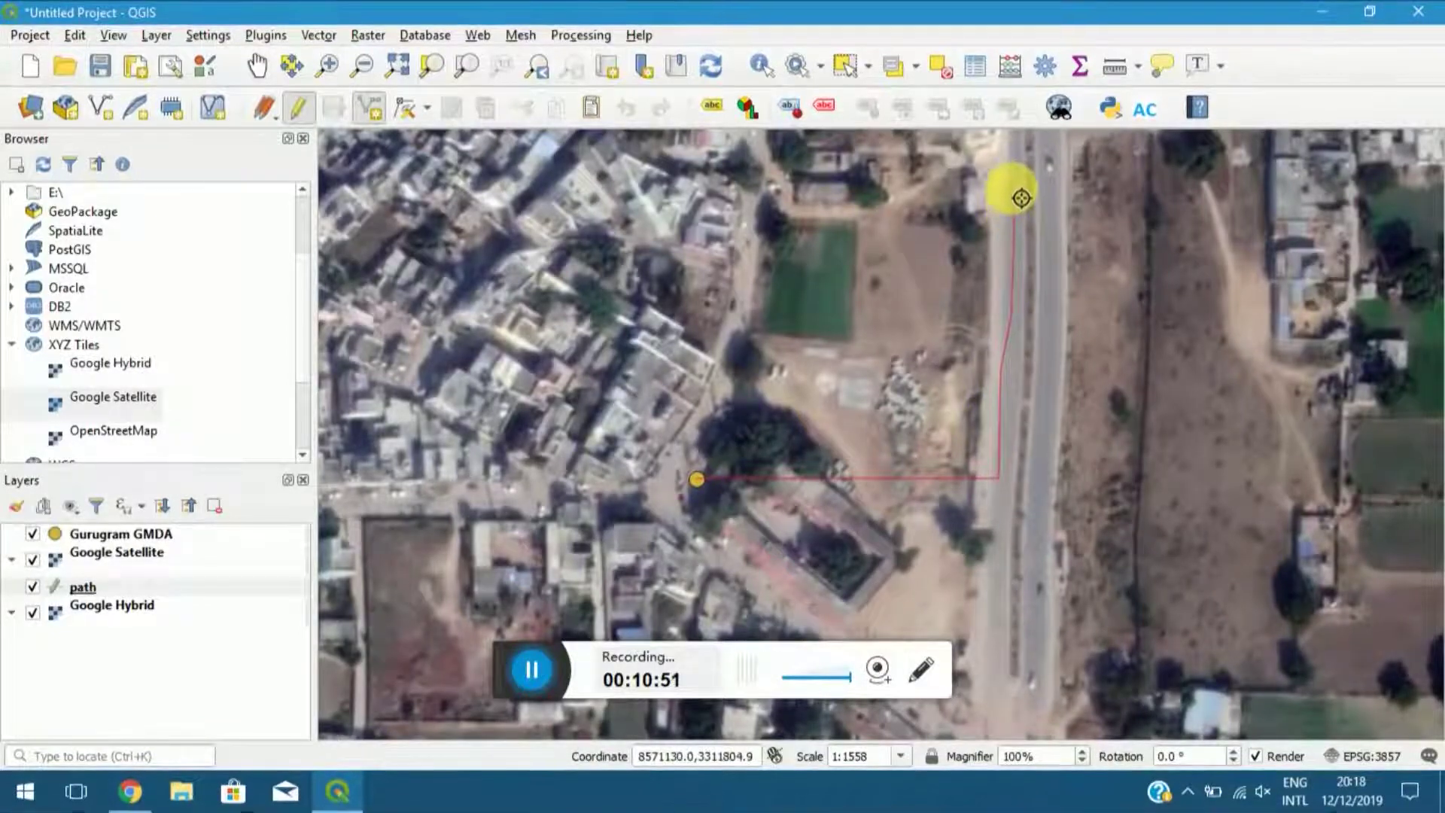
left_click_drag(1021, 197, 934, 622)
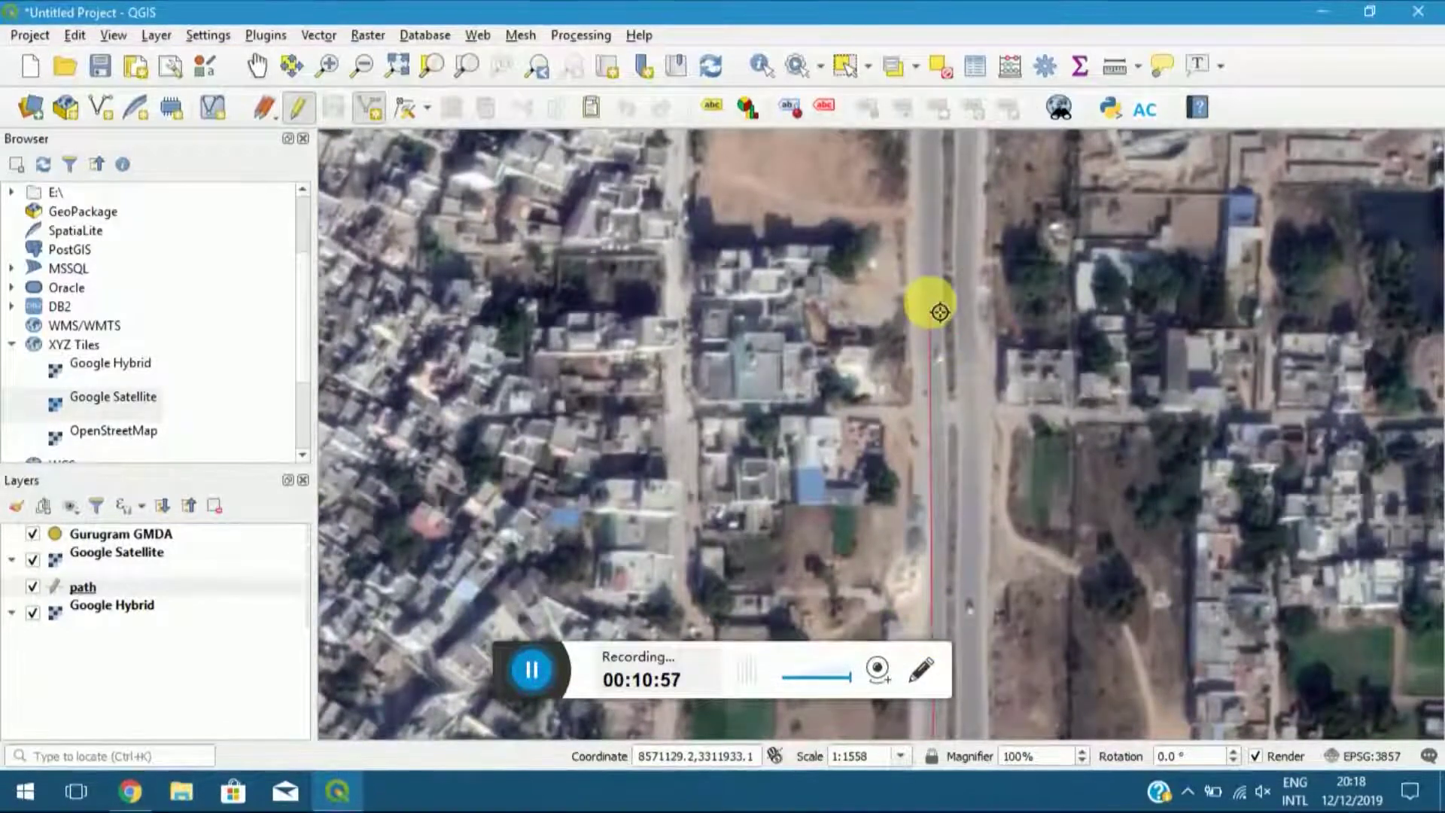
left_click_drag(939, 312, 919, 716)
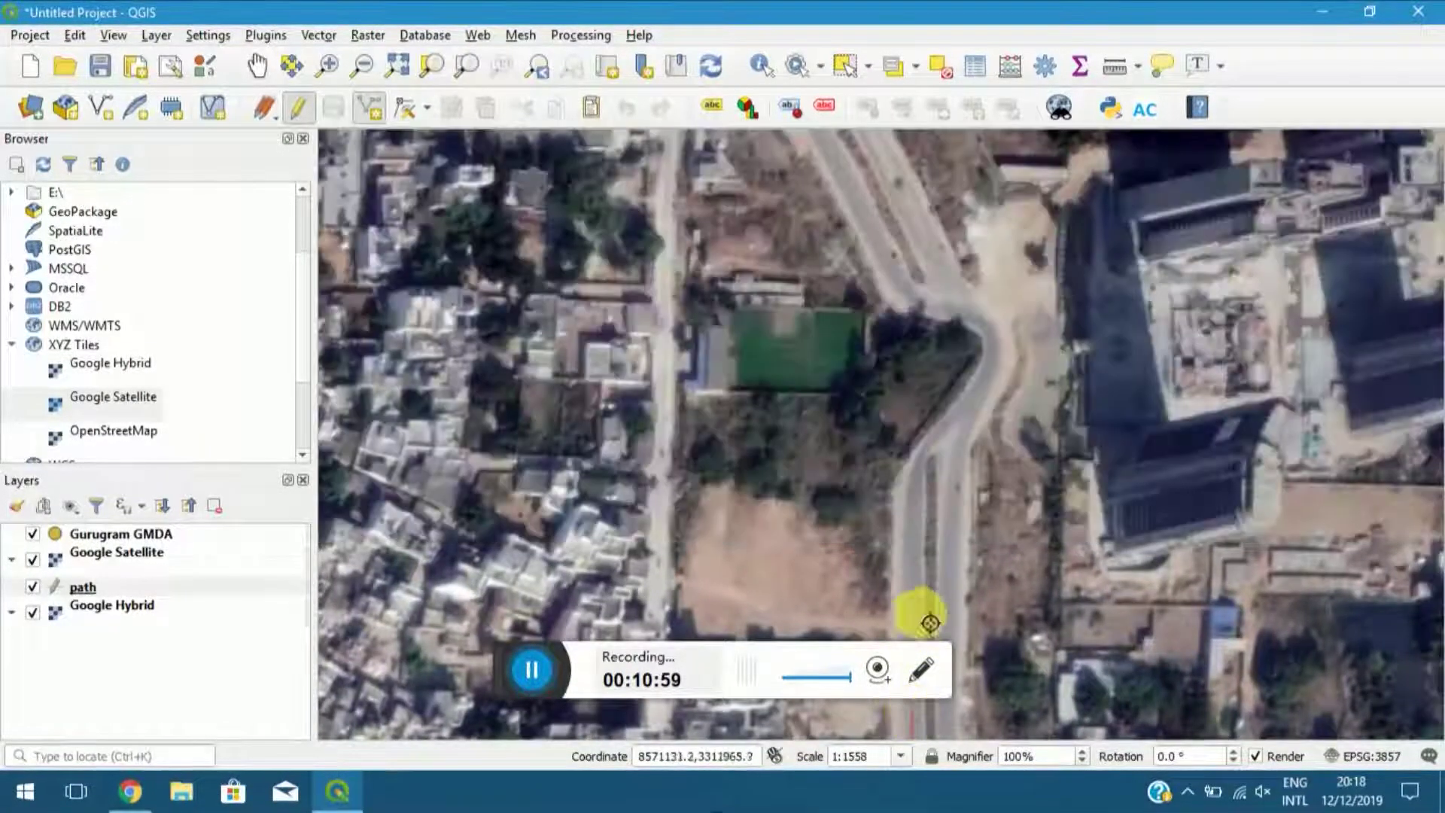
left_click(920, 455)
left_click(997, 348)
left_click(969, 309)
Extend the path line north to the next Gurugram GMDA point and finish the feature with id 1.
scroll(916, 298, "down", 4)
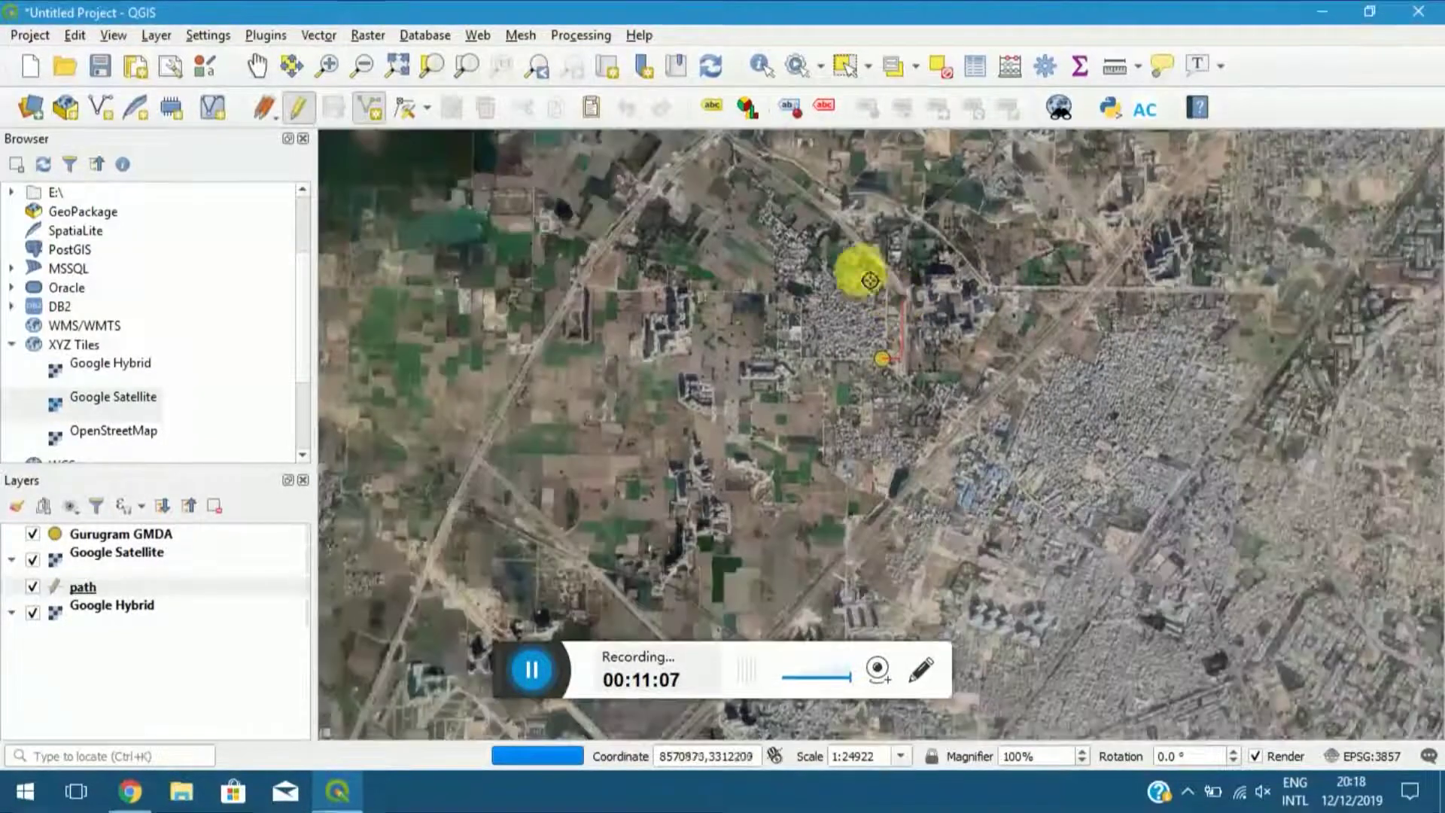
scroll(768, 199, "up", 1)
scroll(775, 197, "up", 1)
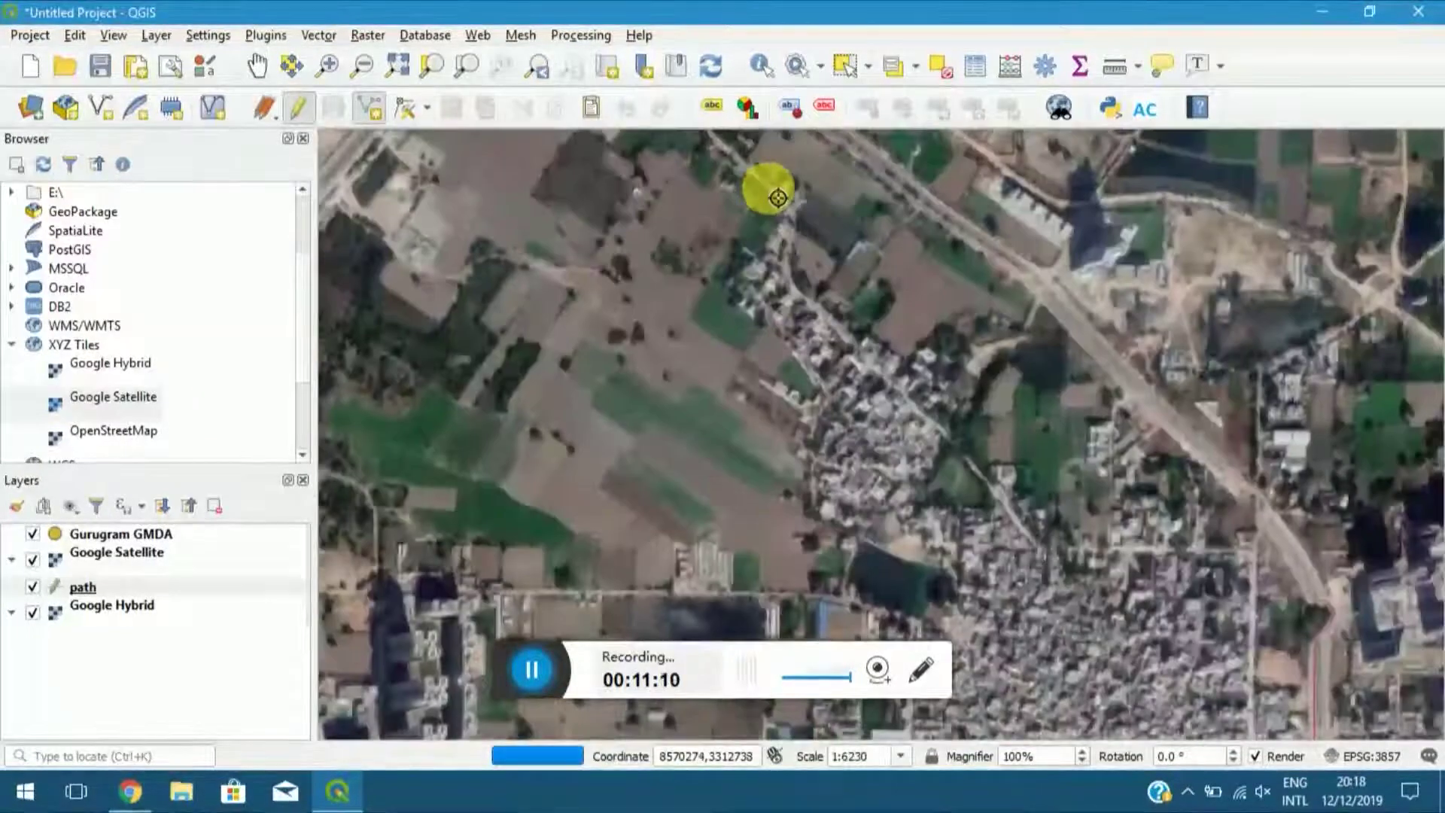
scroll(806, 201, "down", 3)
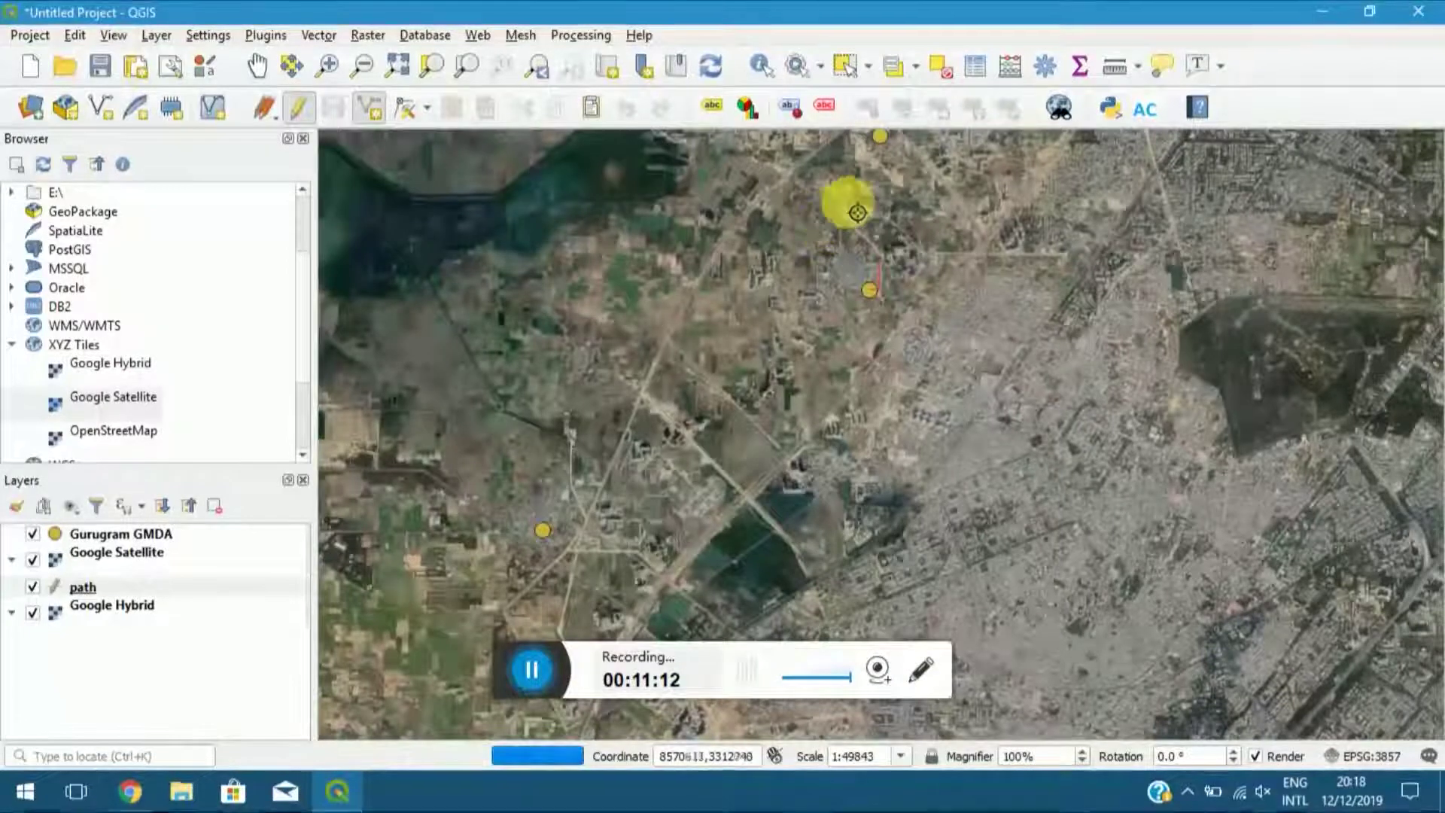
left_click_drag(890, 199, 813, 478)
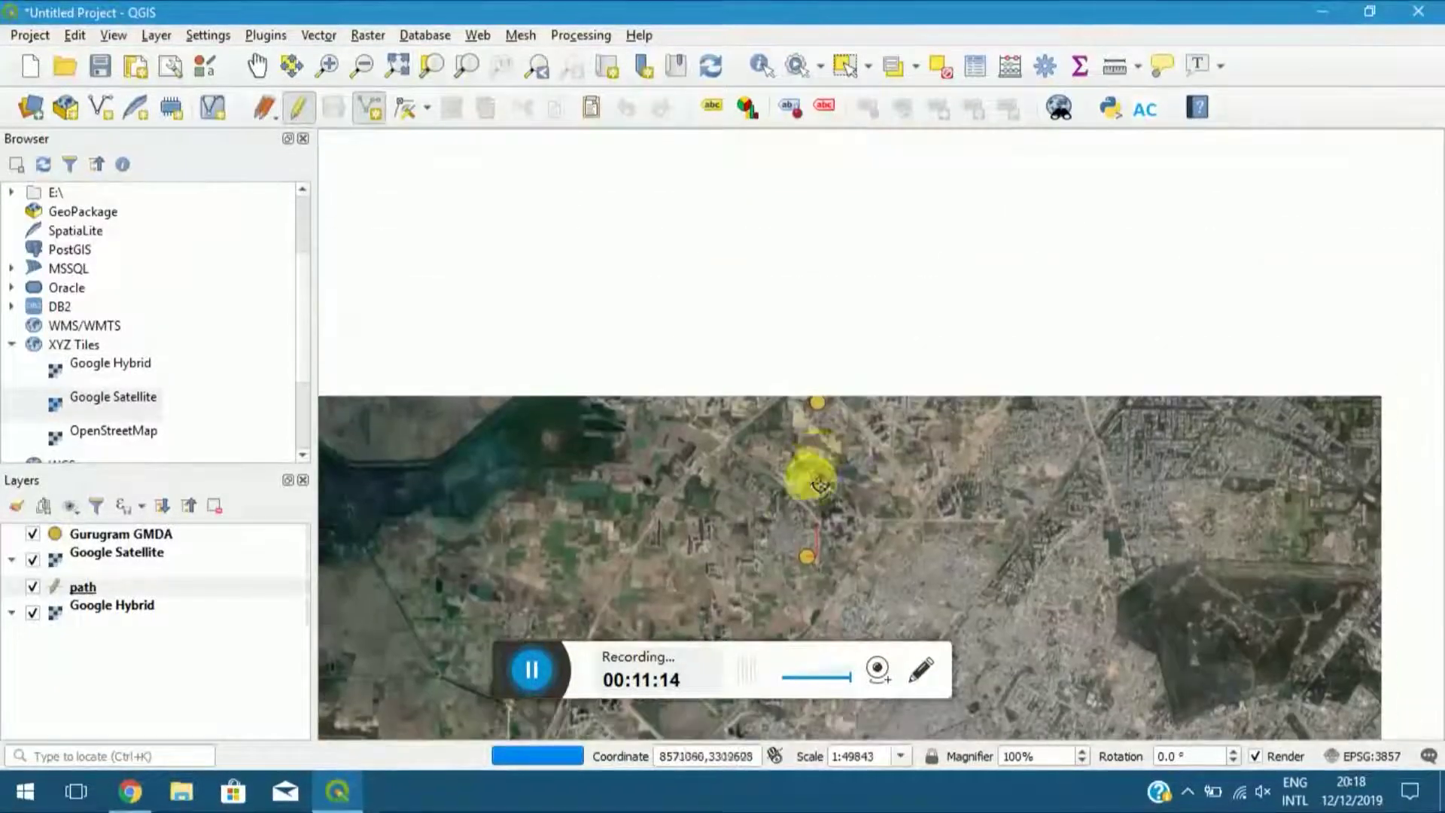
scroll(829, 480, "up", 2)
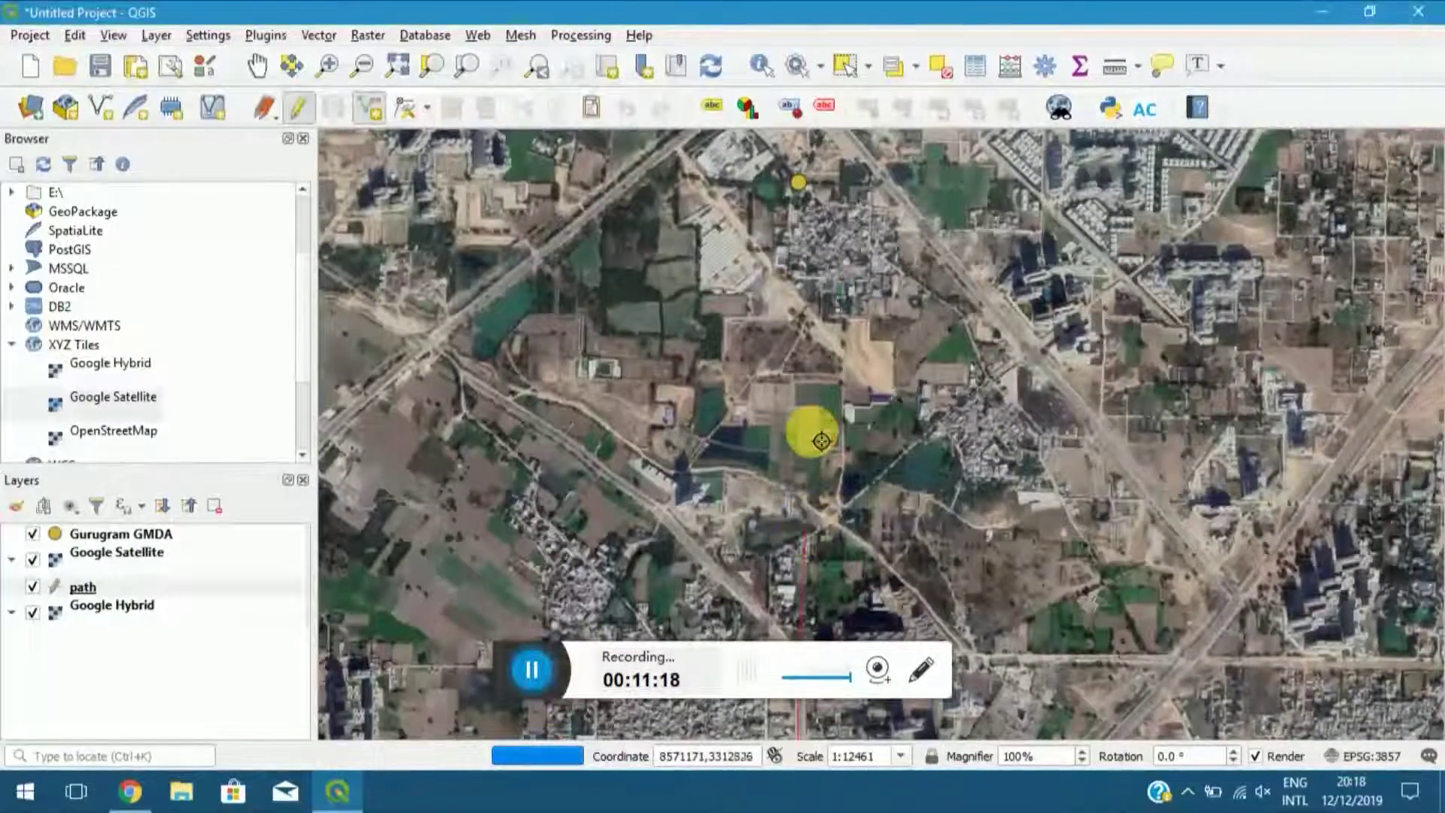
left_click(808, 188)
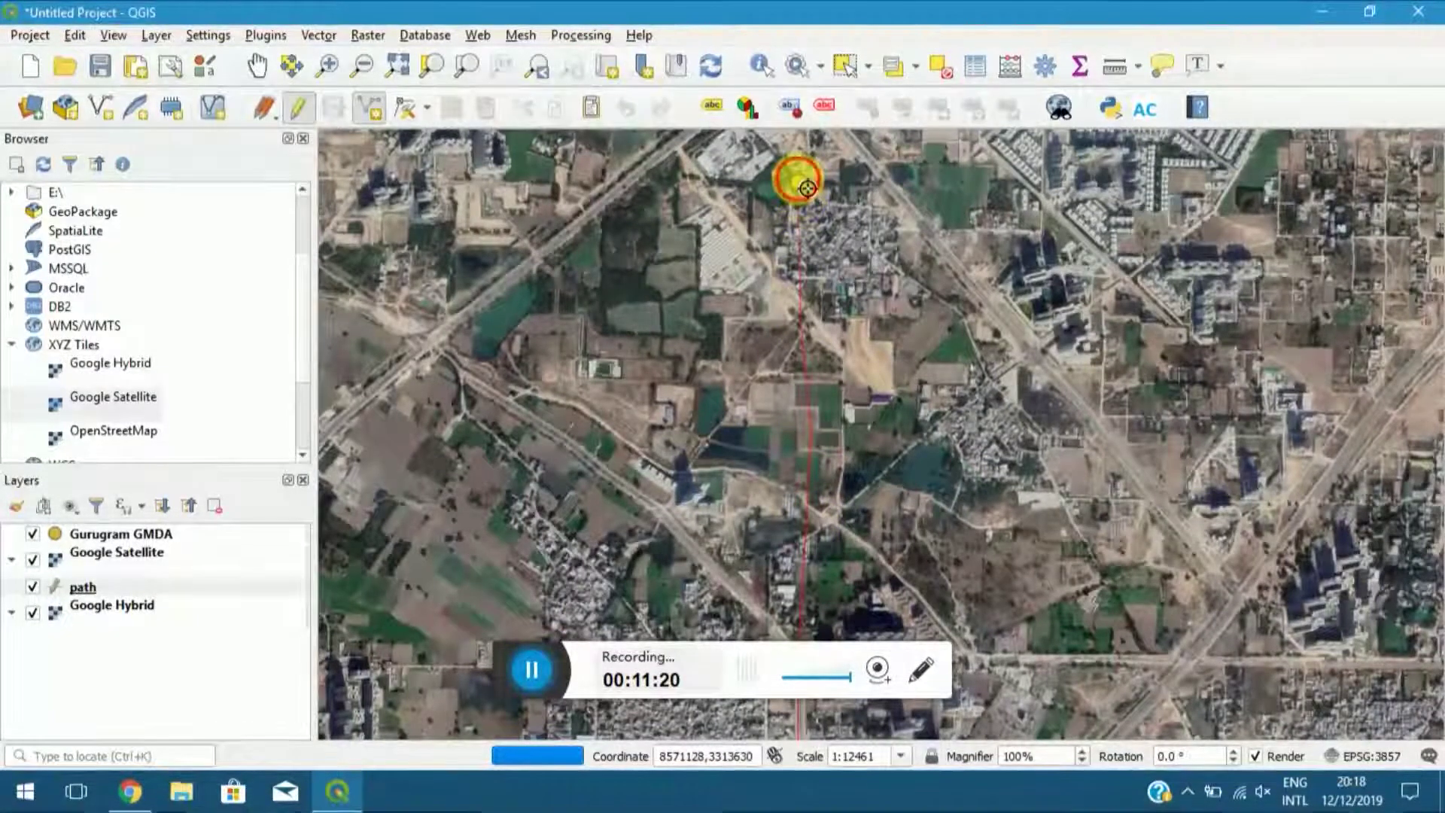
right_click(808, 188)
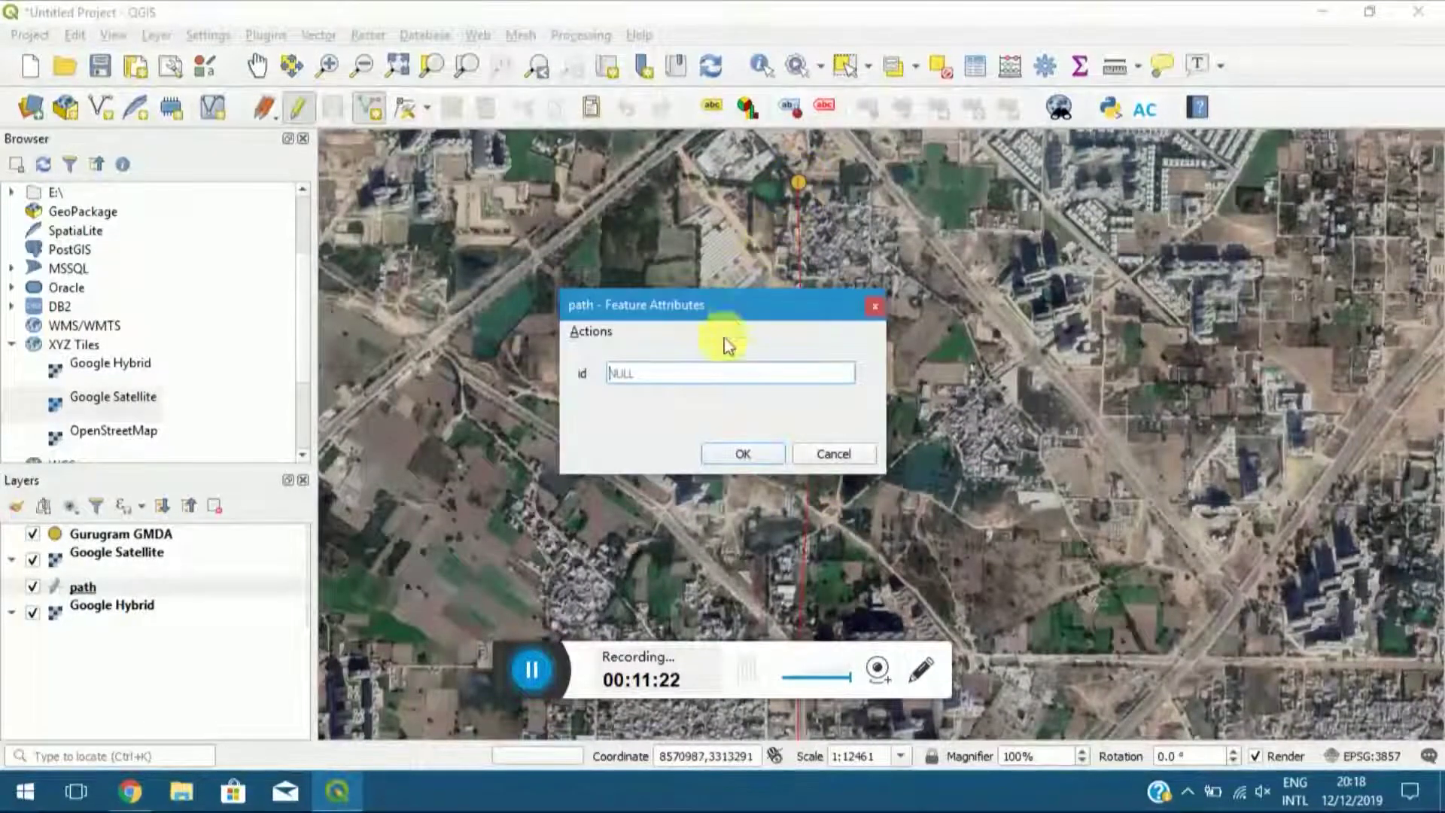
type("1")
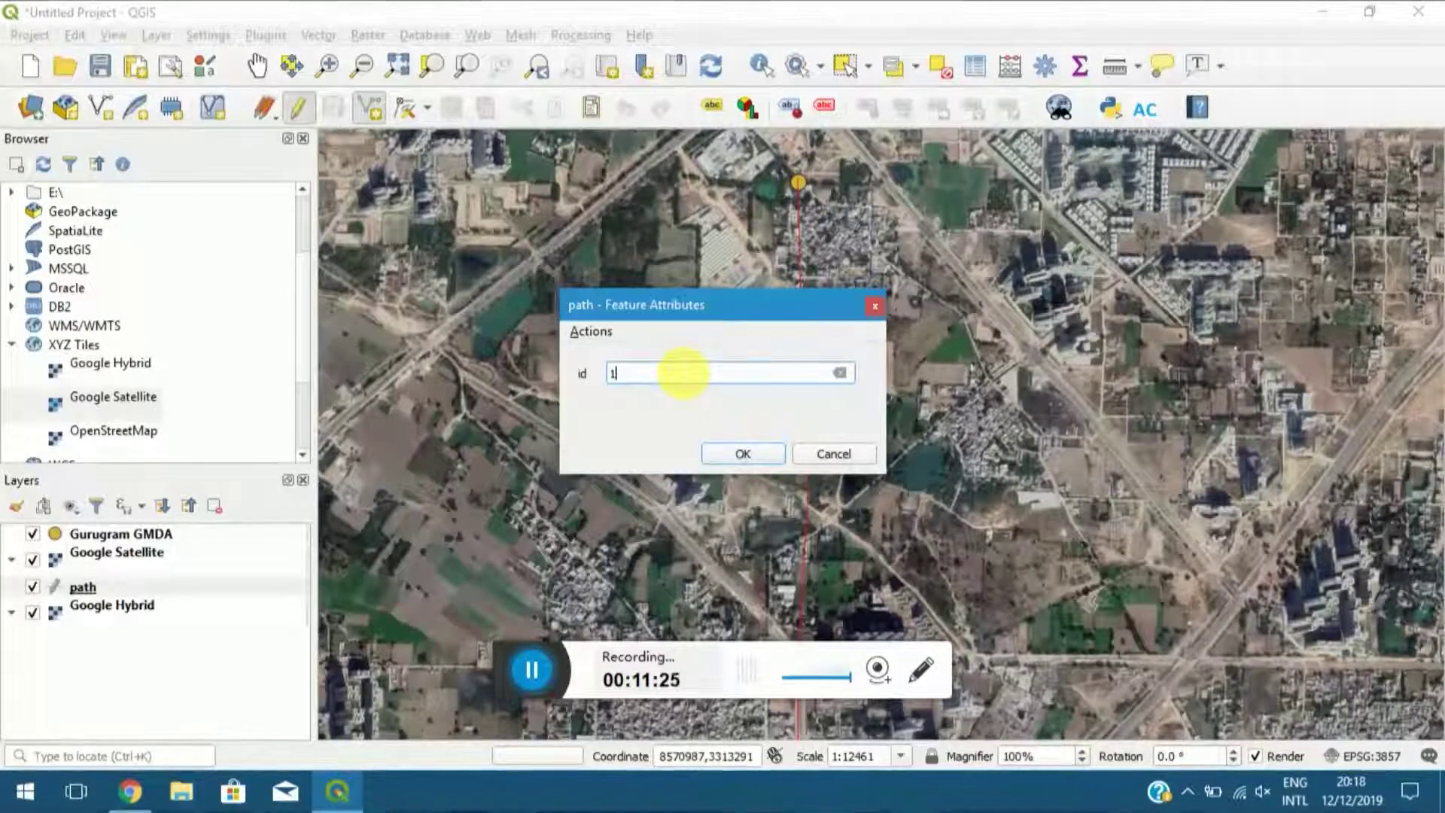
left_click(742, 453)
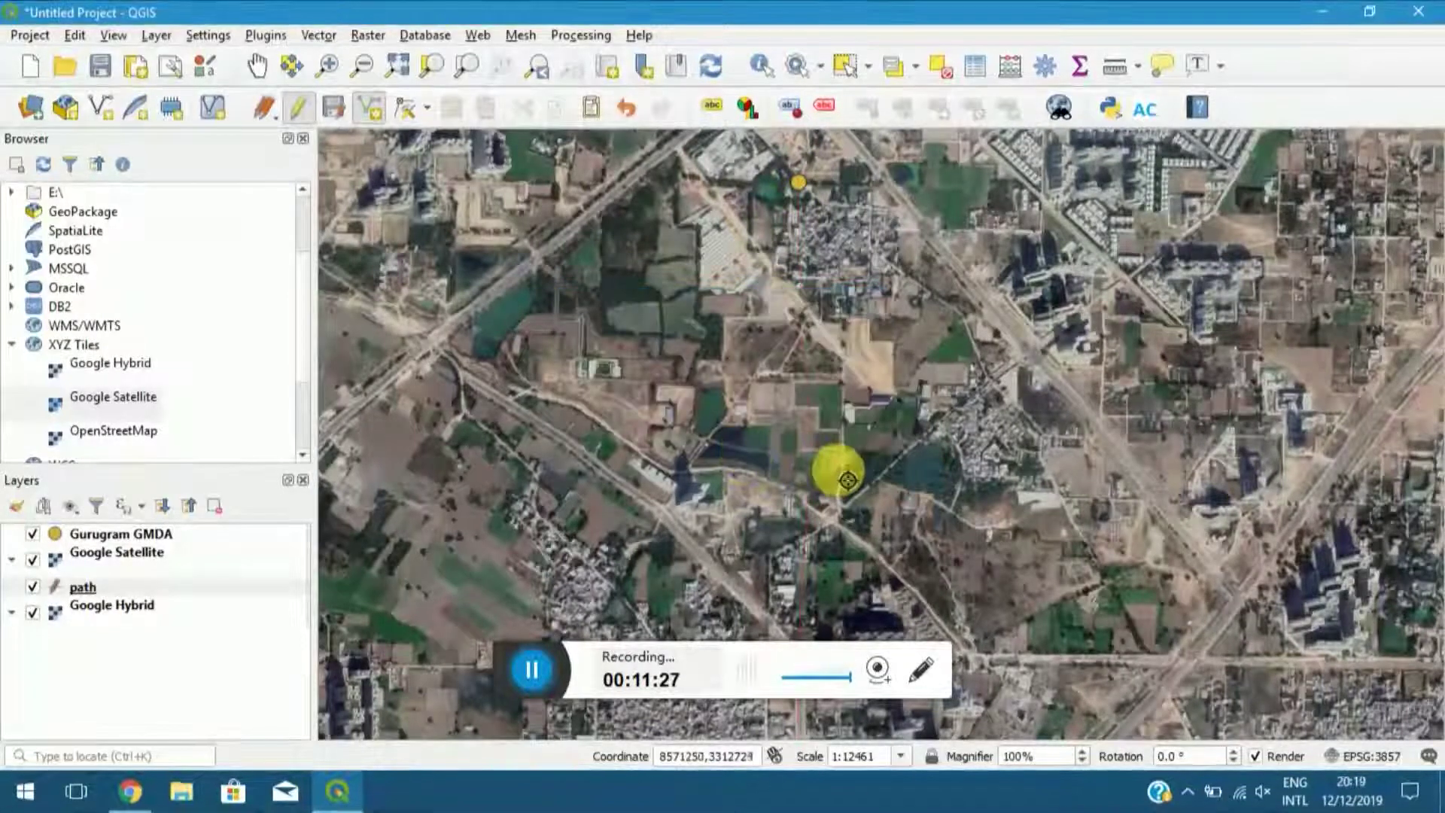
Set the path layer's line symbol to a width of 3.26 millimeters and black color, and apply the symbology.
scroll(809, 391, "down", 2)
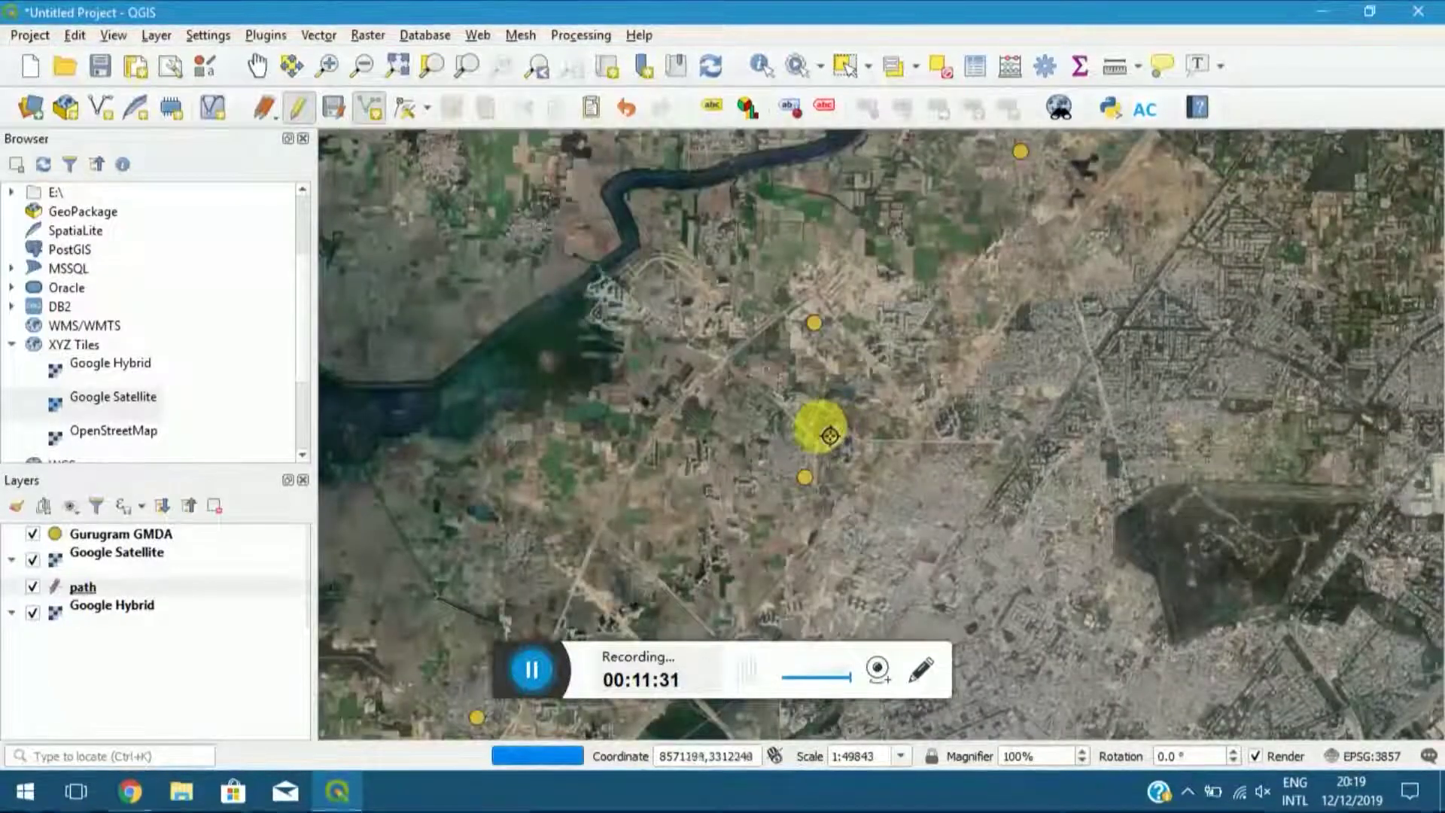
scroll(832, 435, "up", 2)
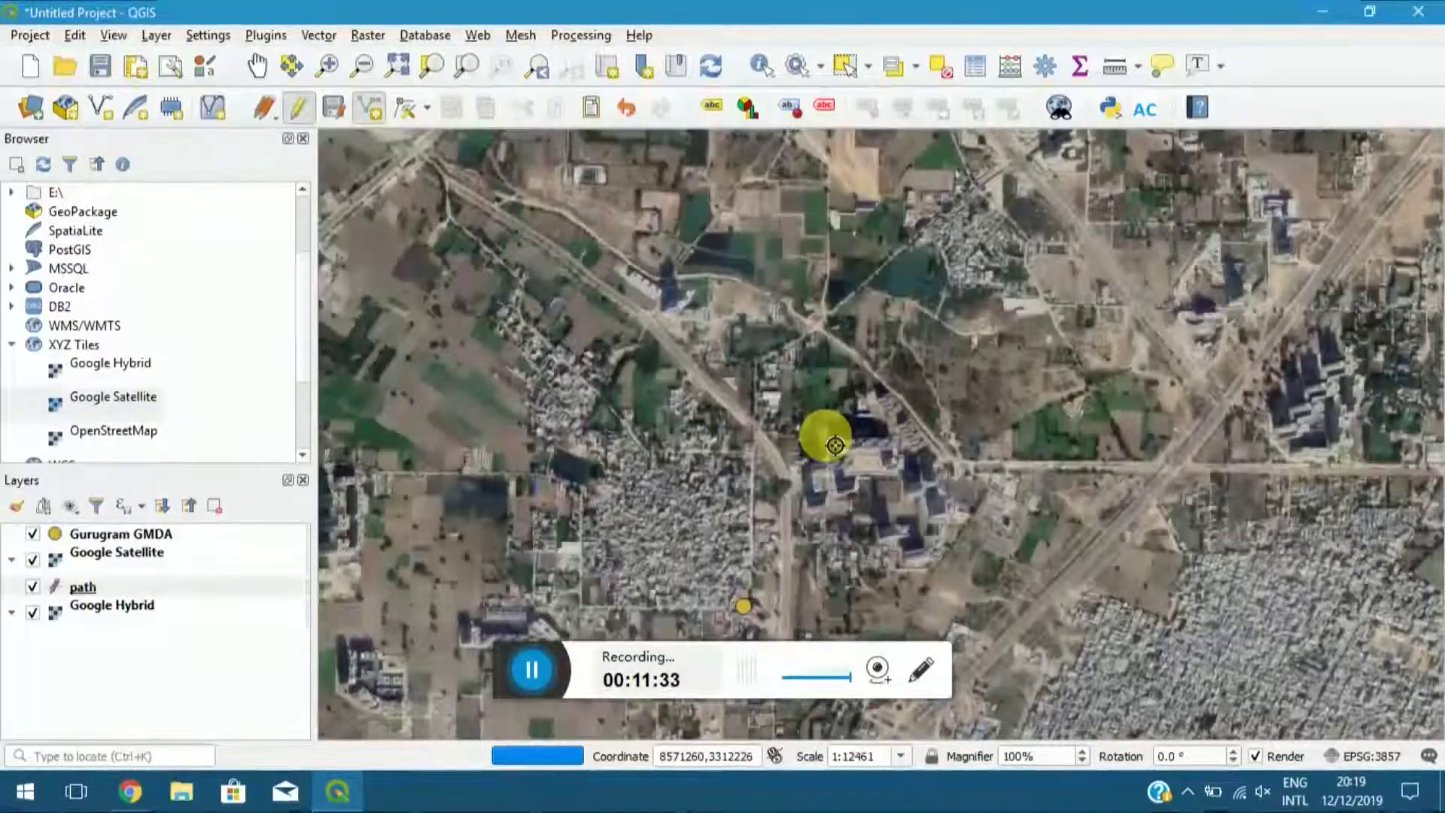
scroll(835, 445, "up", 1)
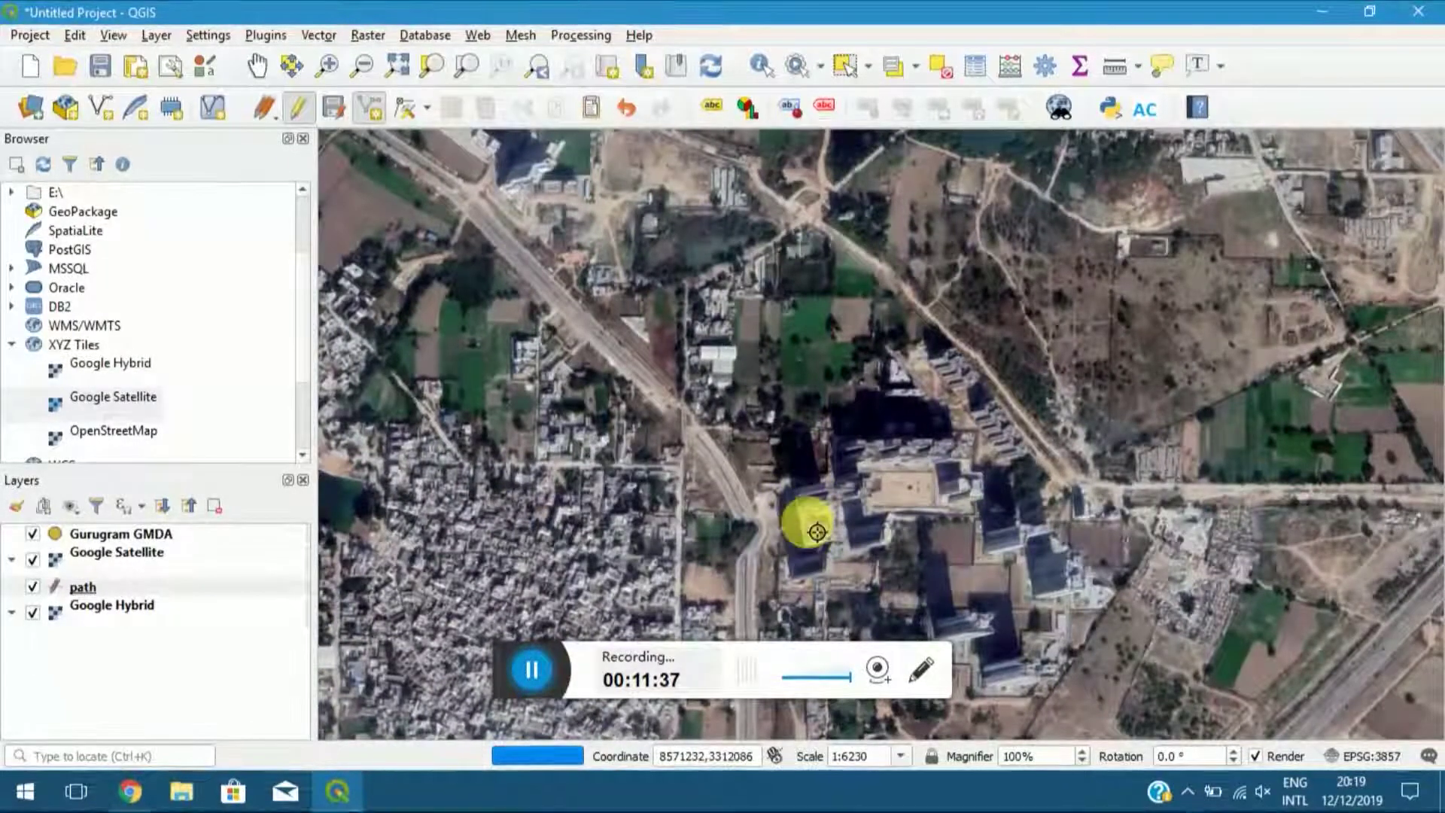
left_click(52, 586)
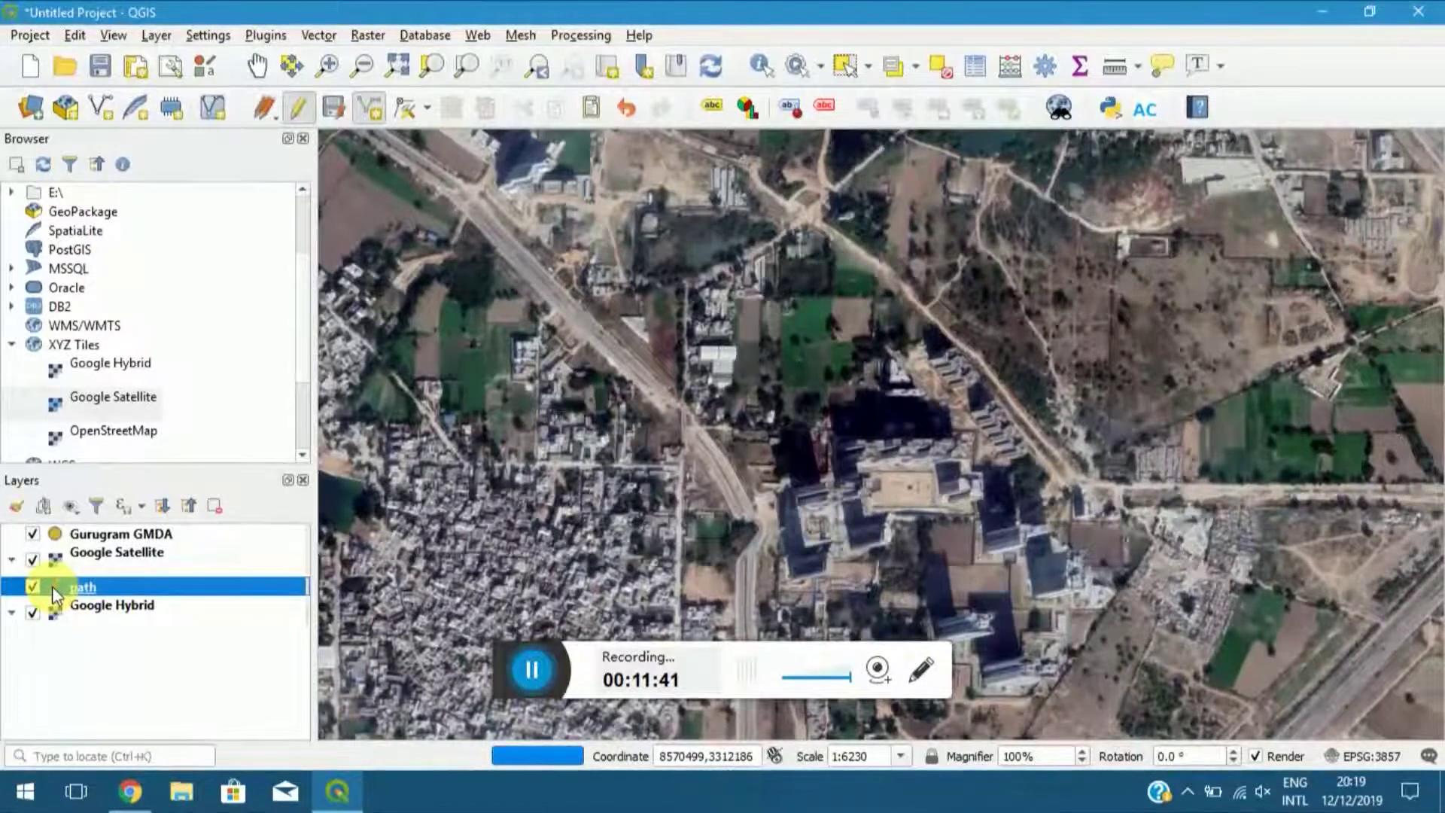
double_click(52, 586)
double_click(511, 332)
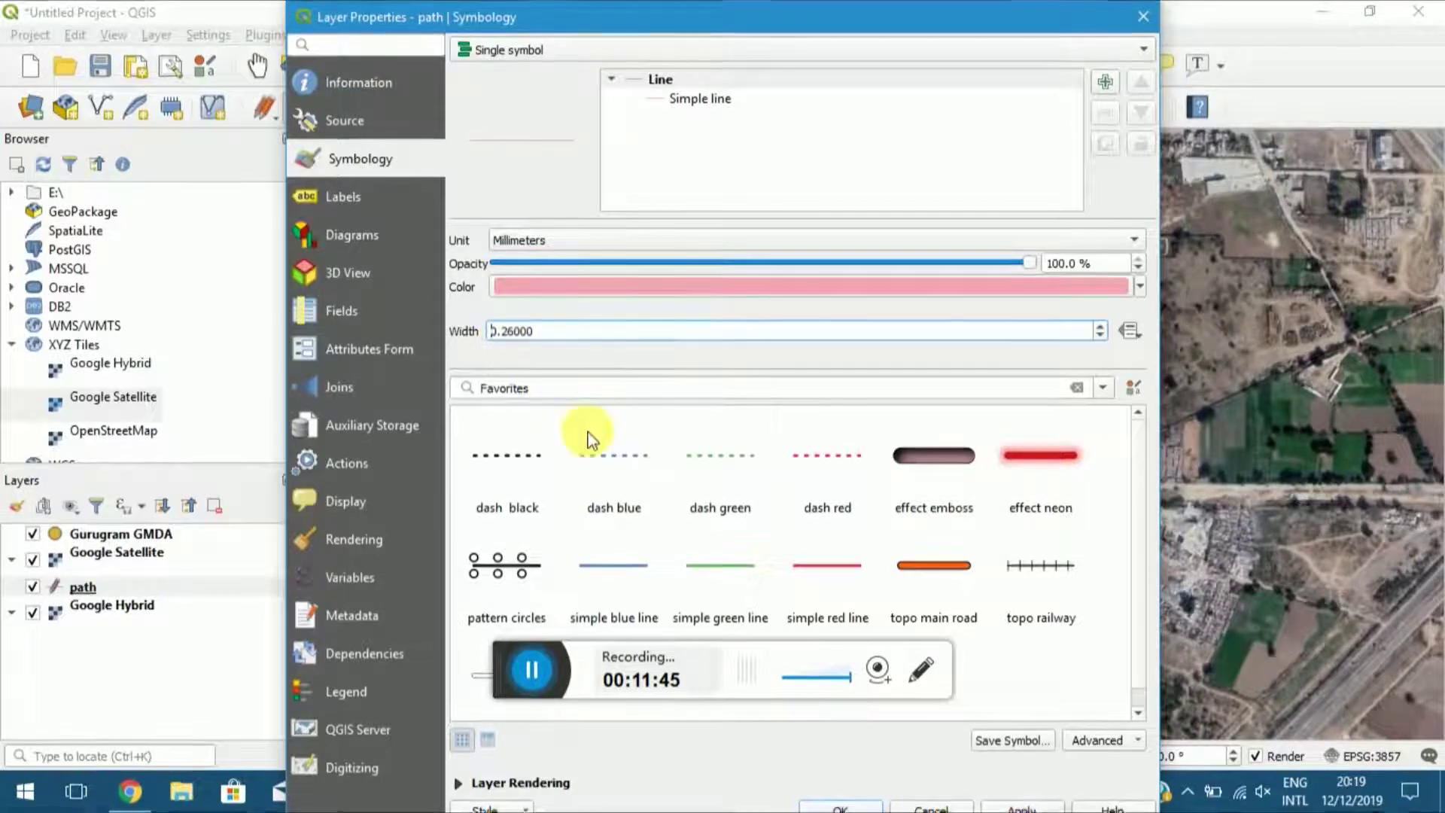
key("BackSpace")
key("BackSpace")
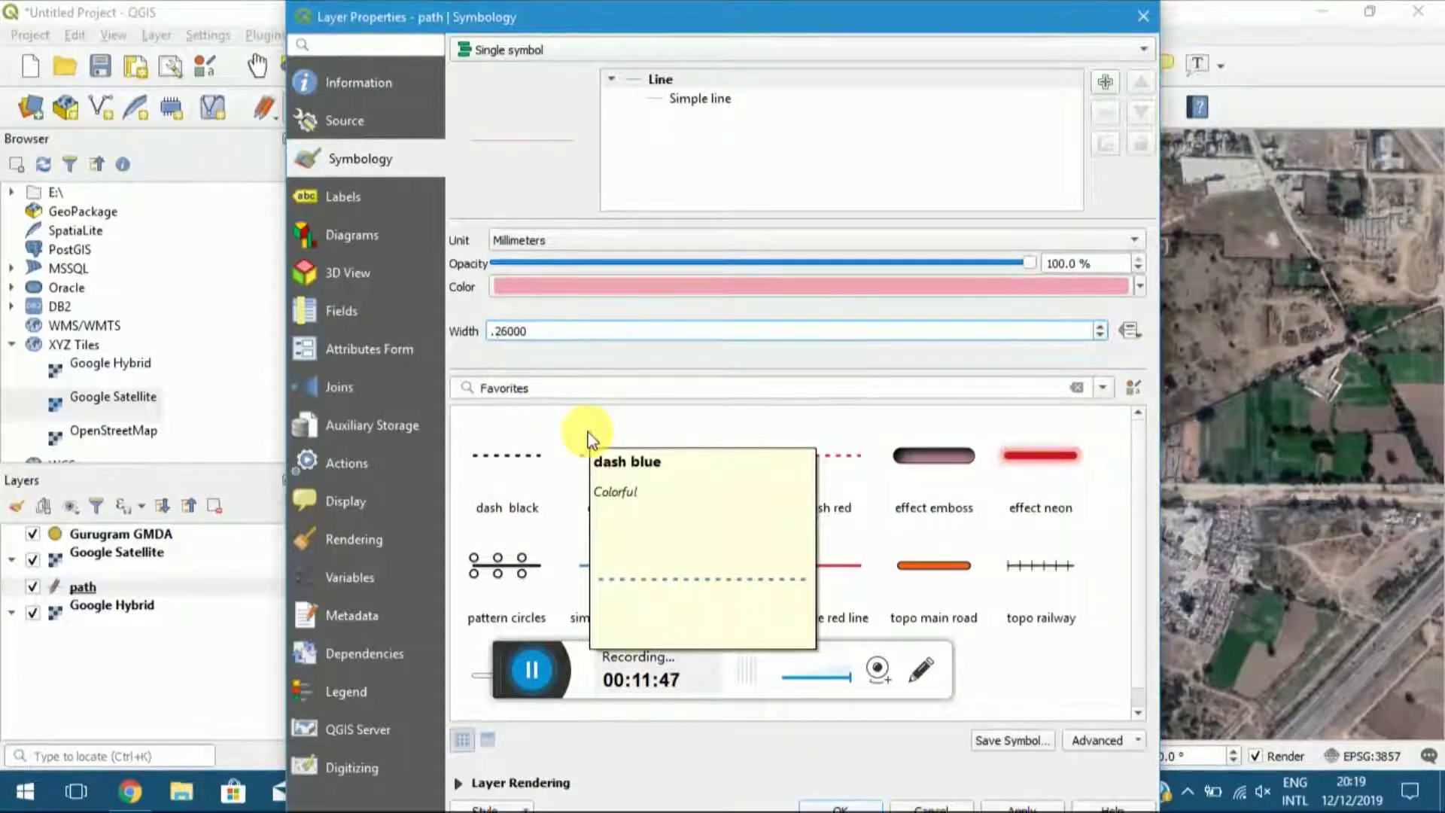
type("3")
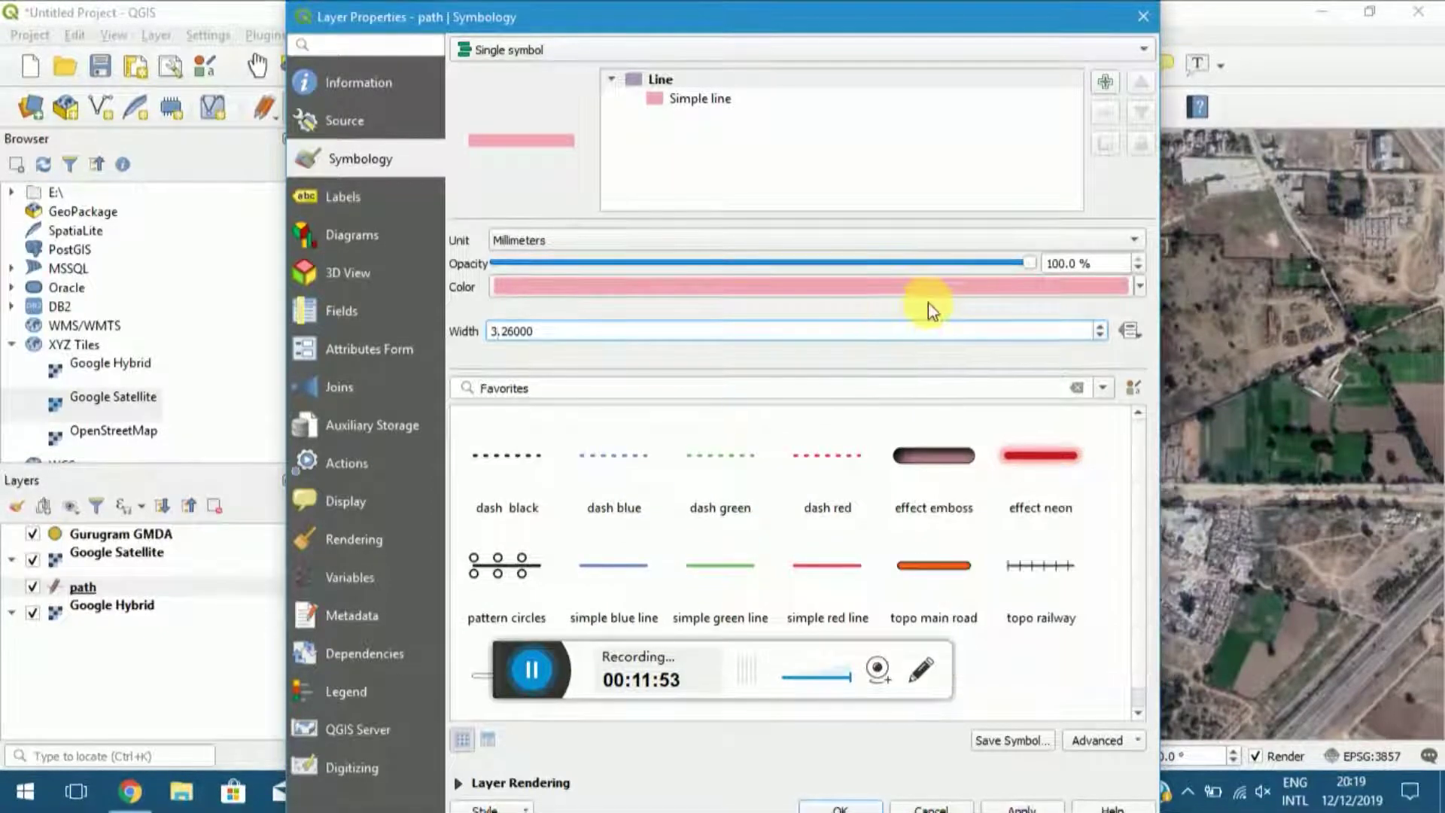
left_click(1140, 287)
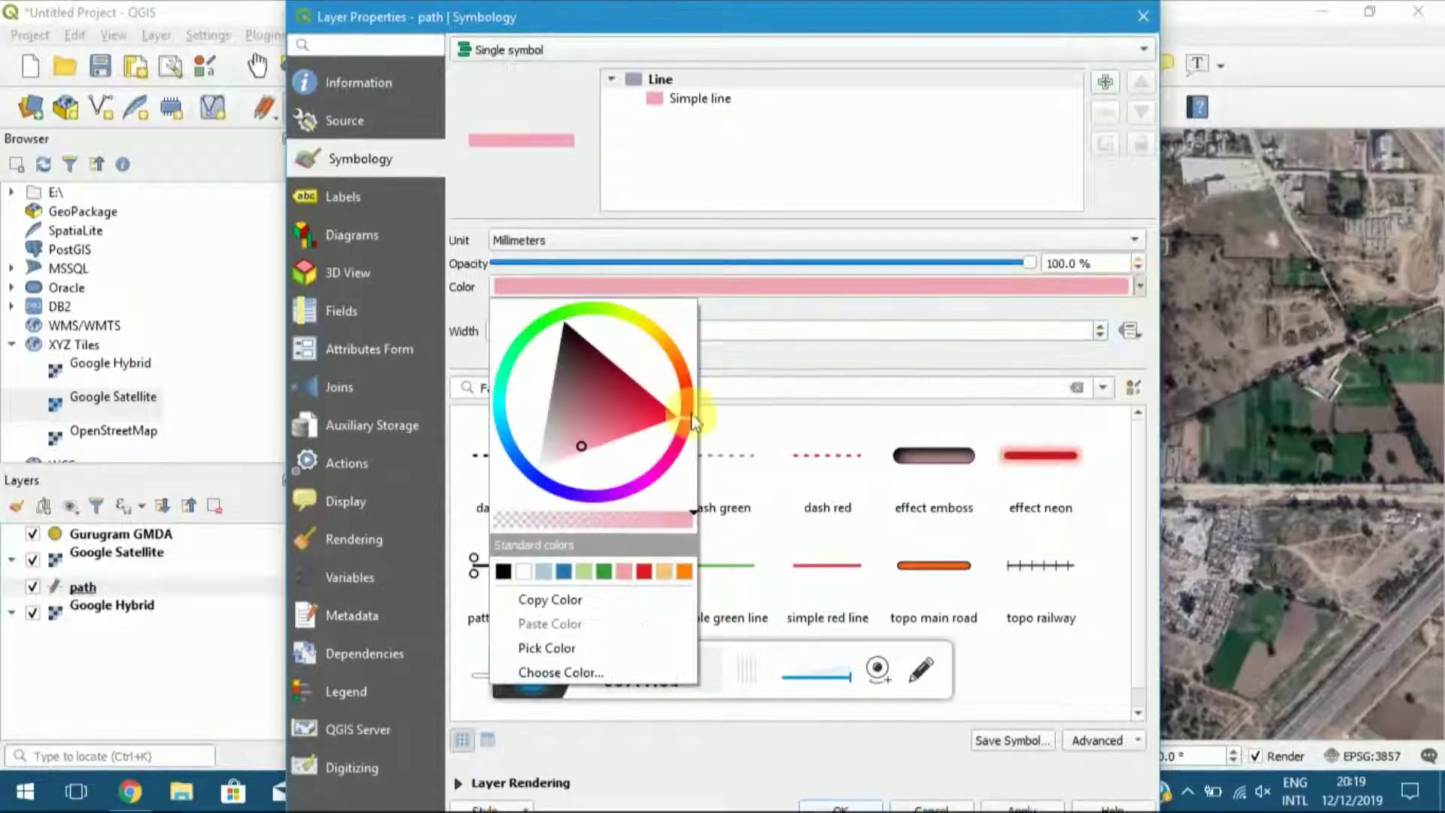
left_click(503, 572)
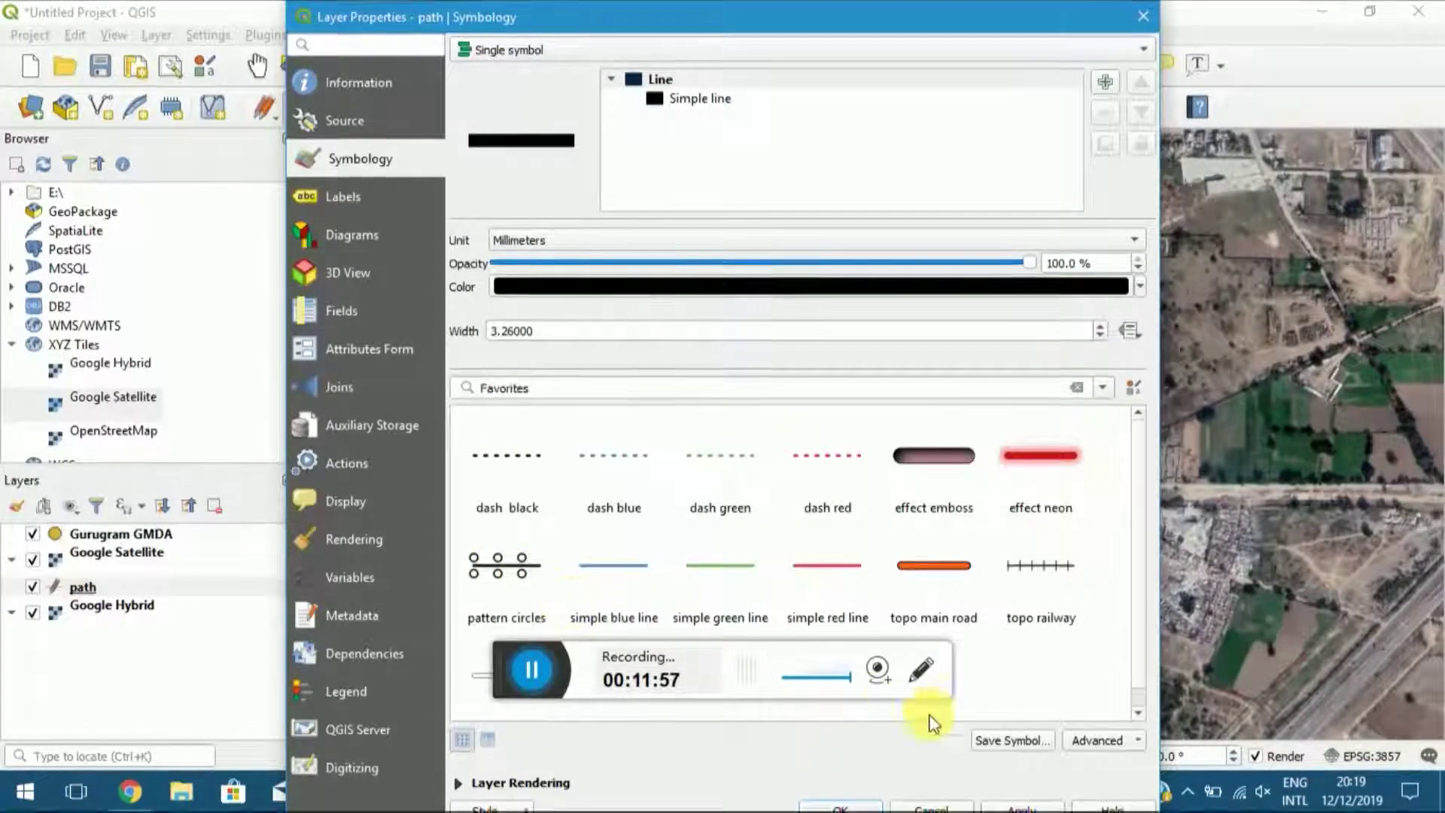
left_click(842, 807)
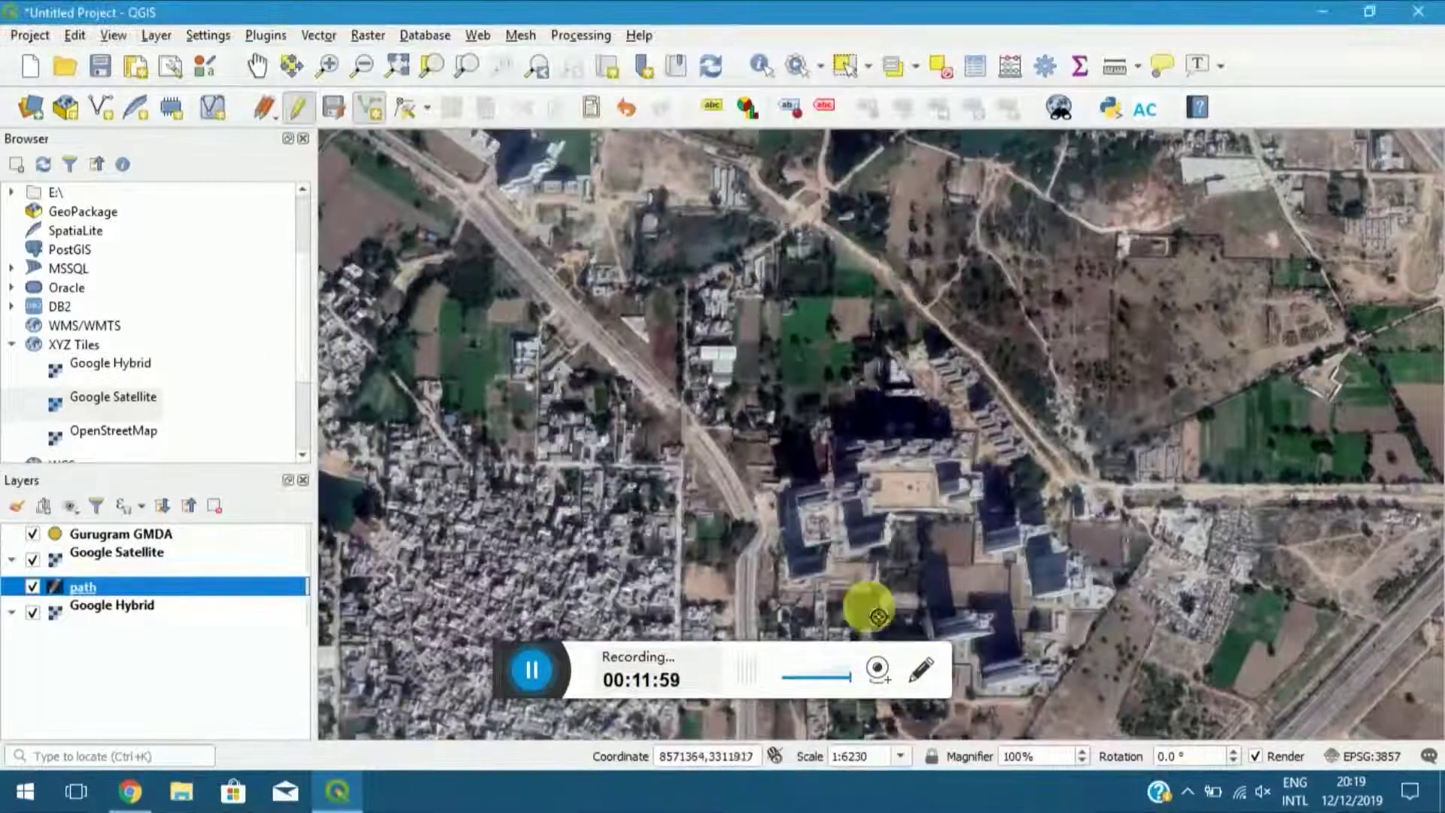
left_click(257, 65)
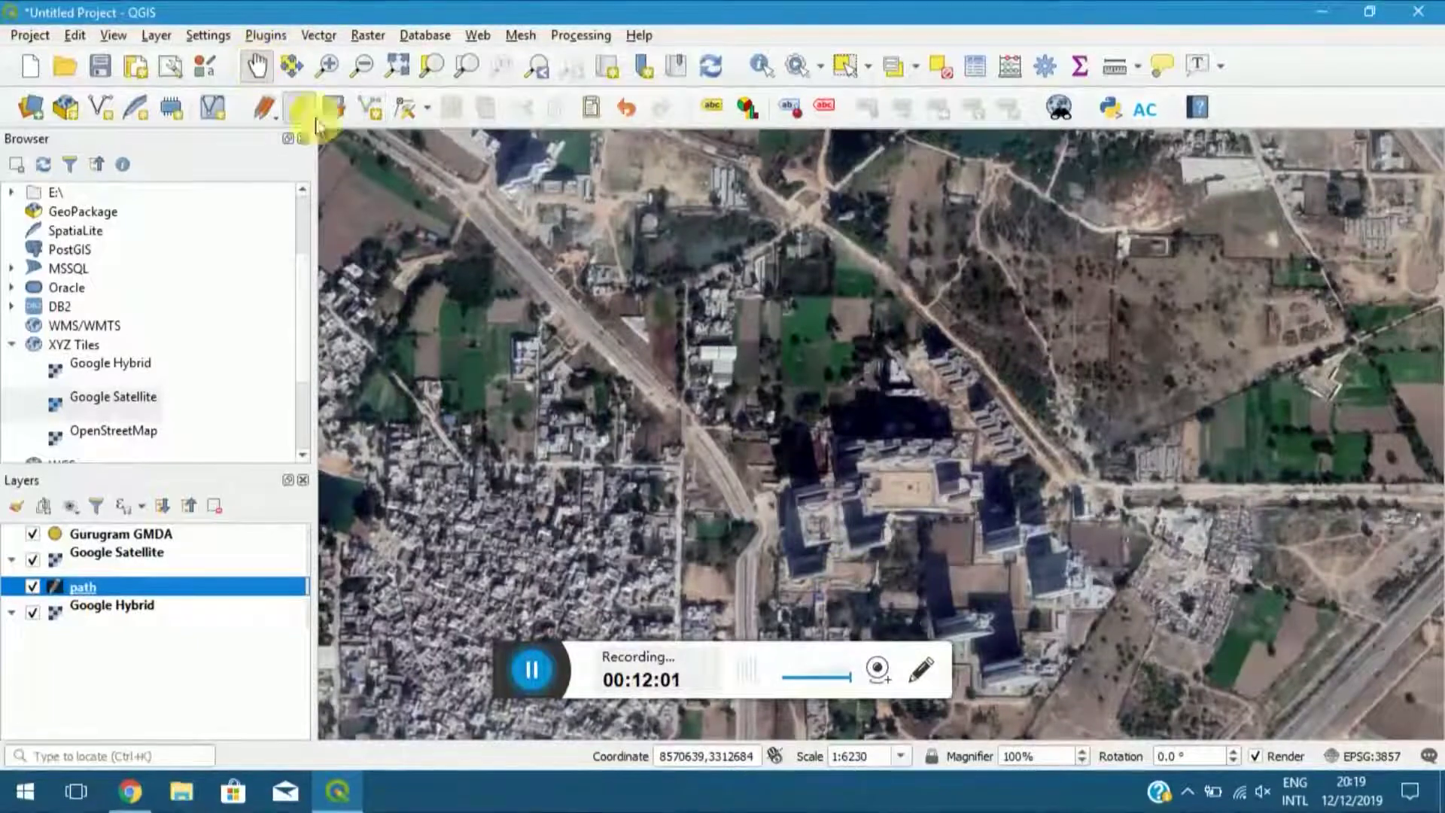
left_click_drag(682, 524, 824, 352)
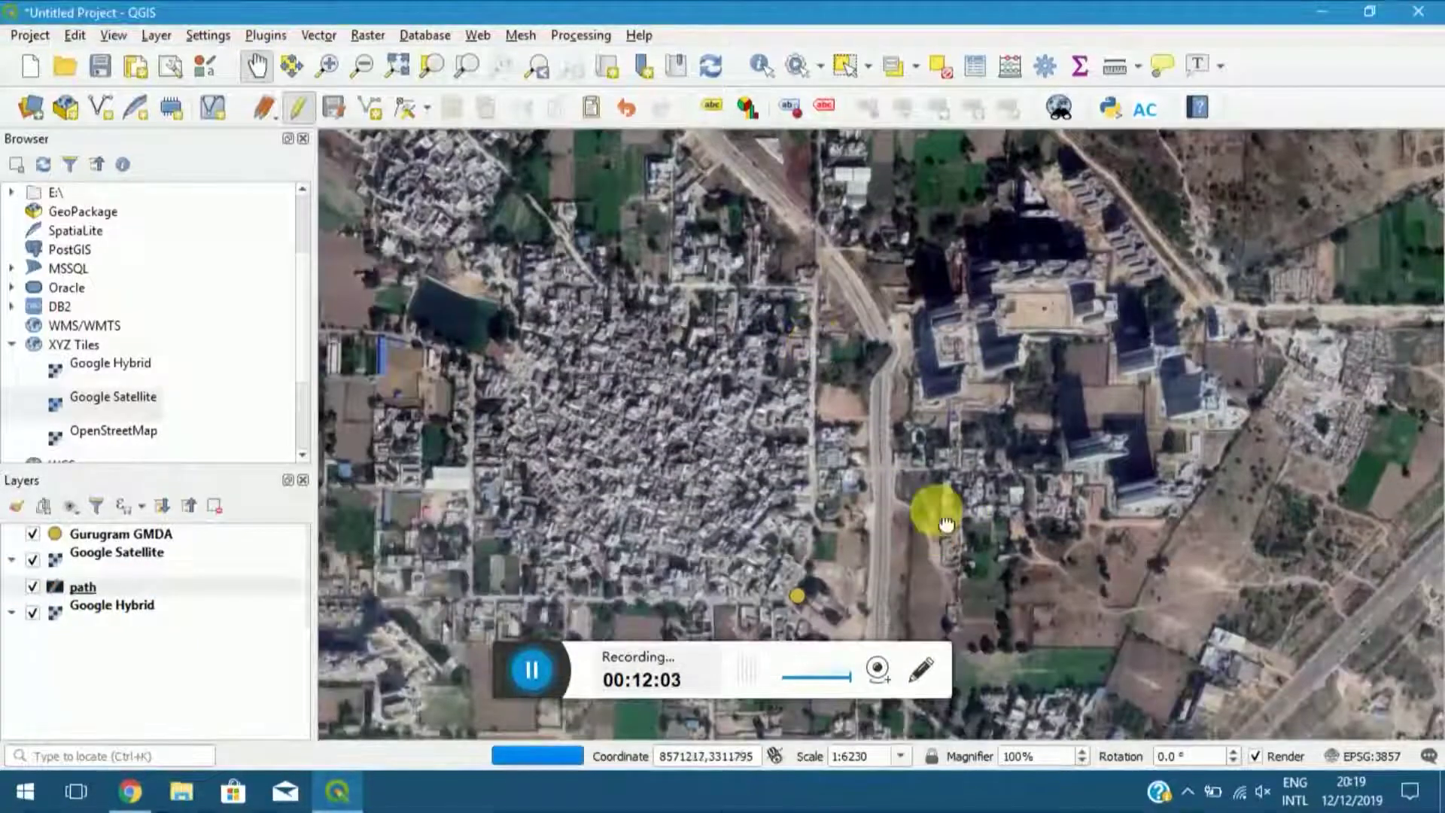
left_click_drag(946, 525, 967, 425)
left_click_drag(985, 354, 846, 323)
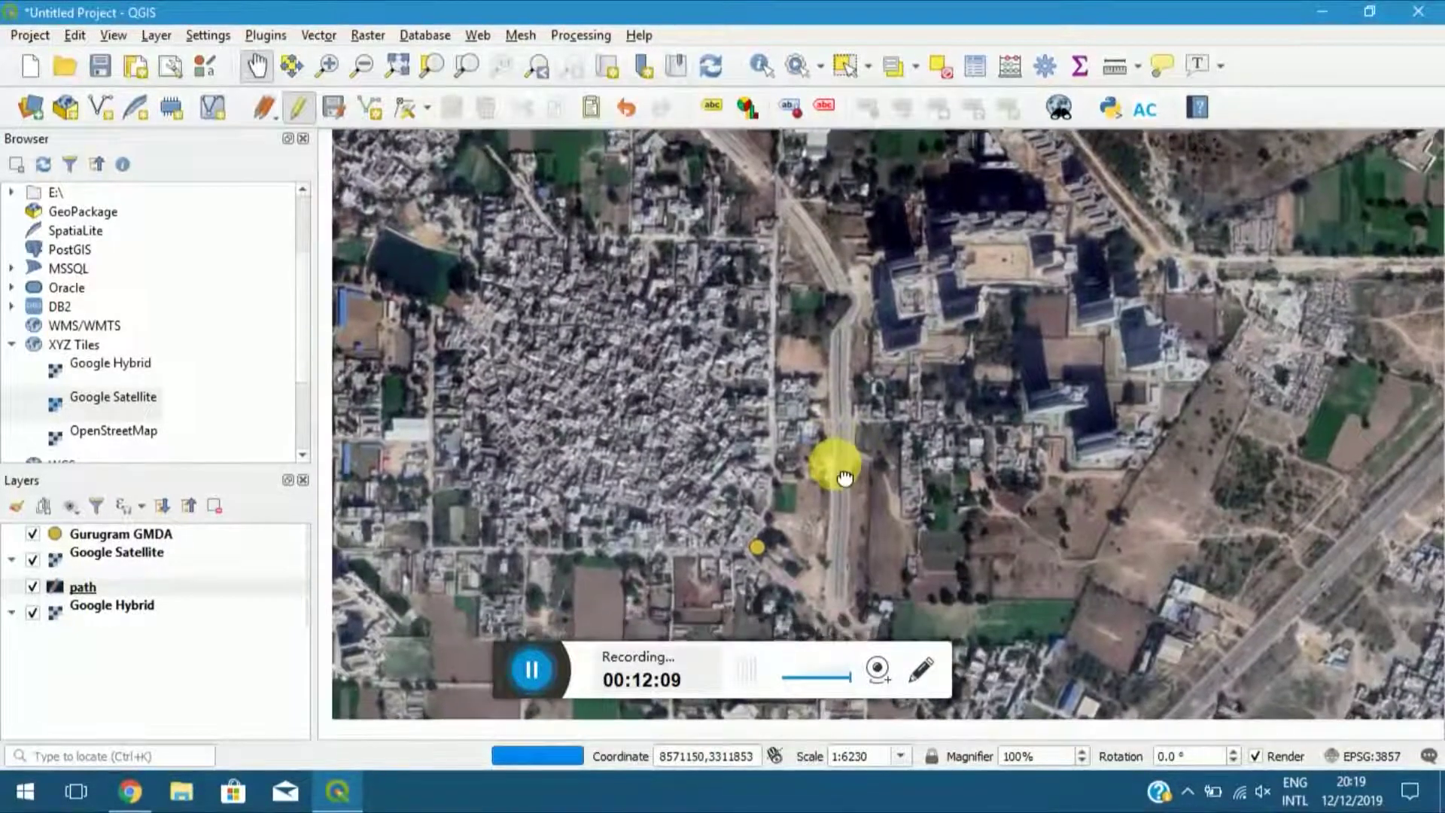
Export the Gurugram GMDA layer as an ESRI Shapefile named district name, adding the saved file to the map.
right_click(113, 536)
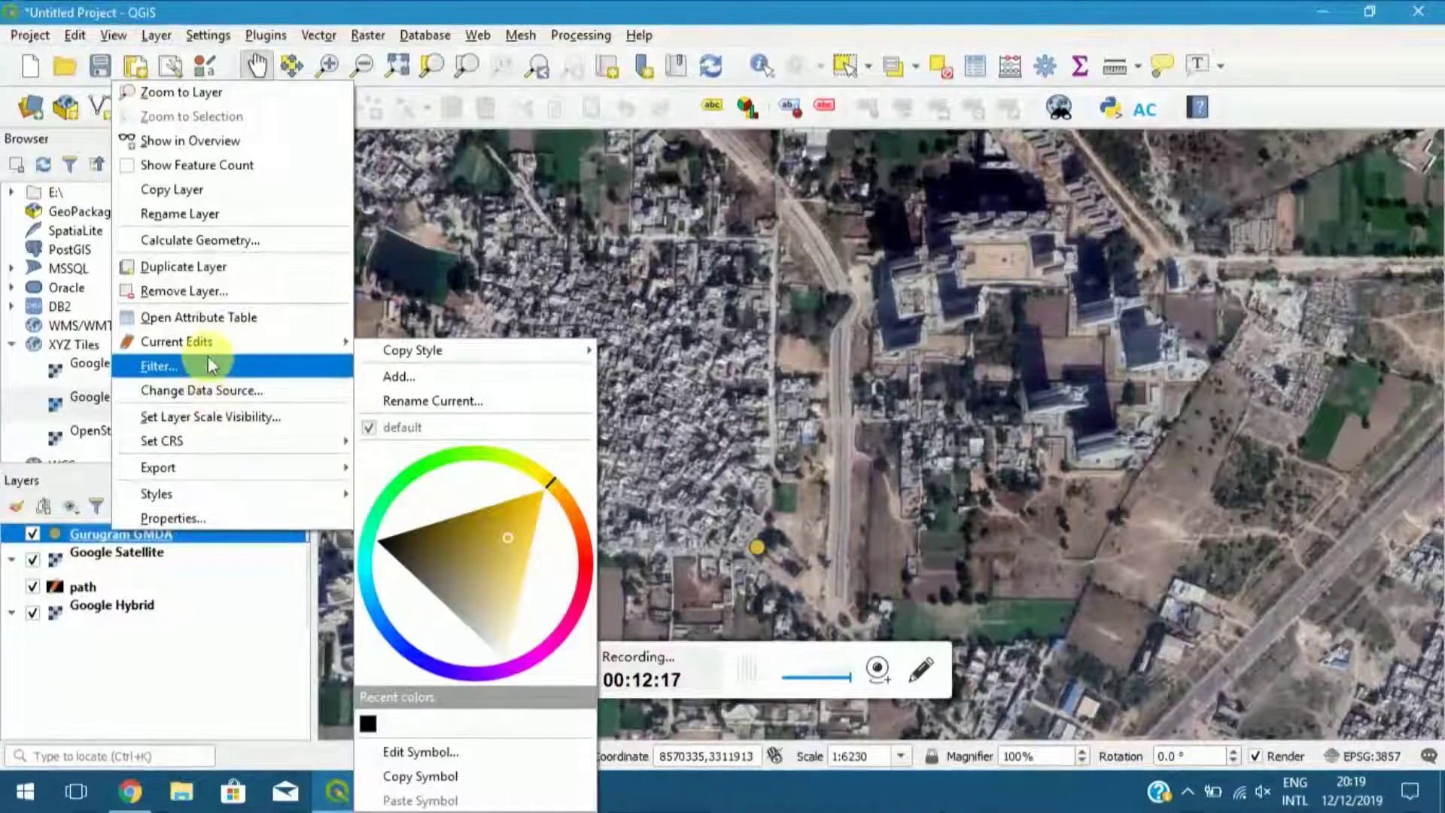
mouse_move(215, 342)
mouse_move(247, 436)
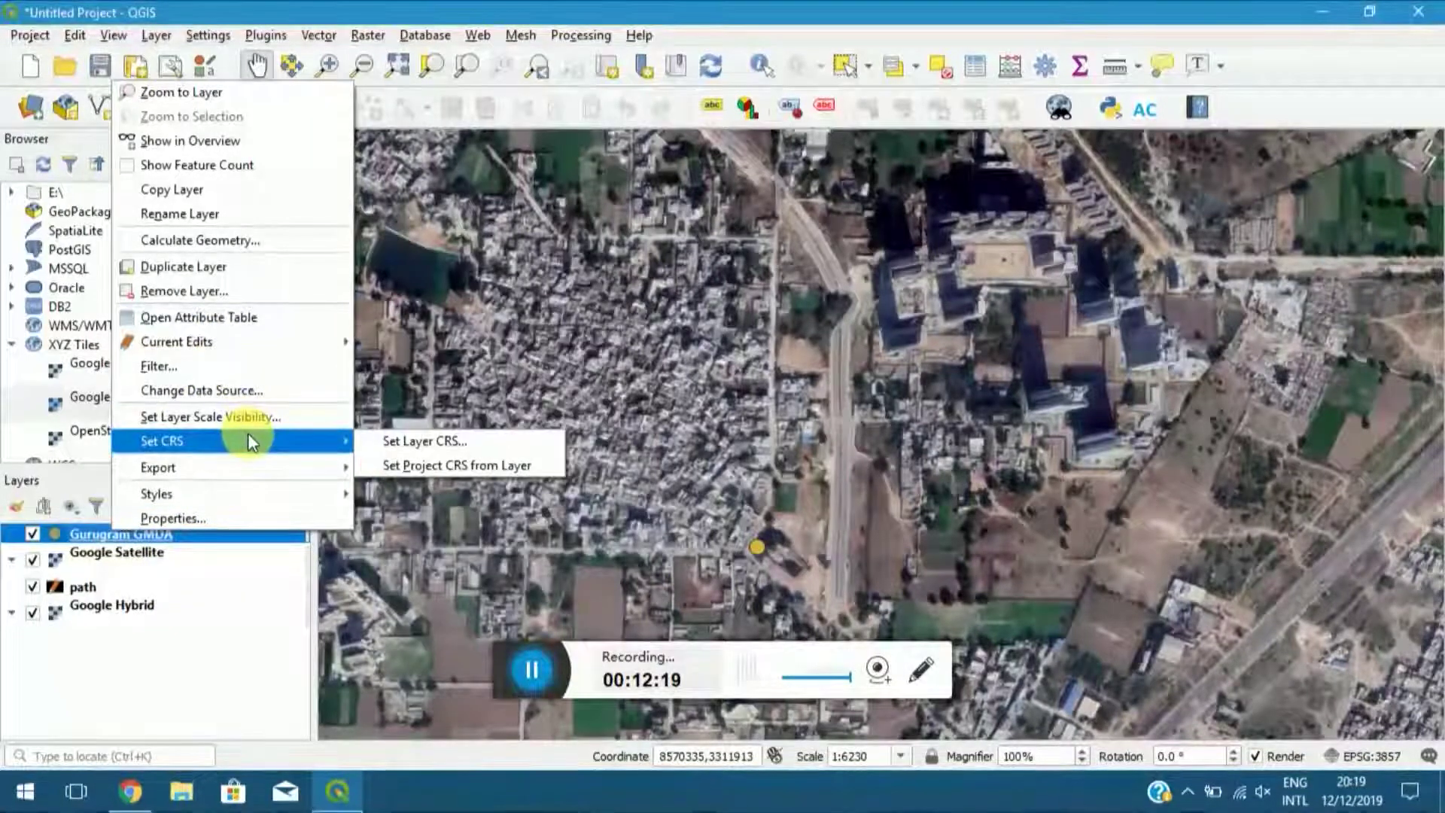
mouse_move(268, 460)
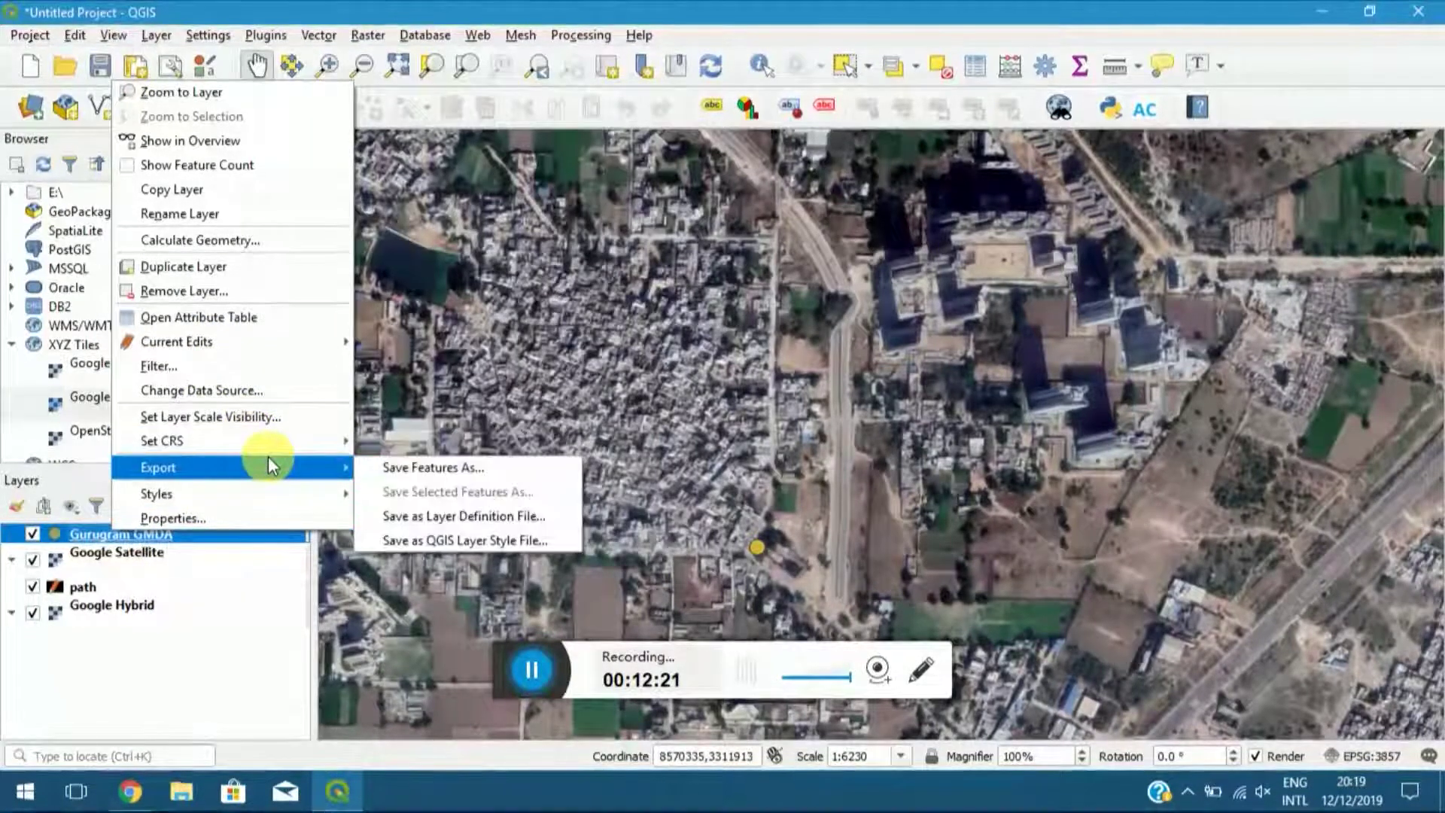
left_click(407, 470)
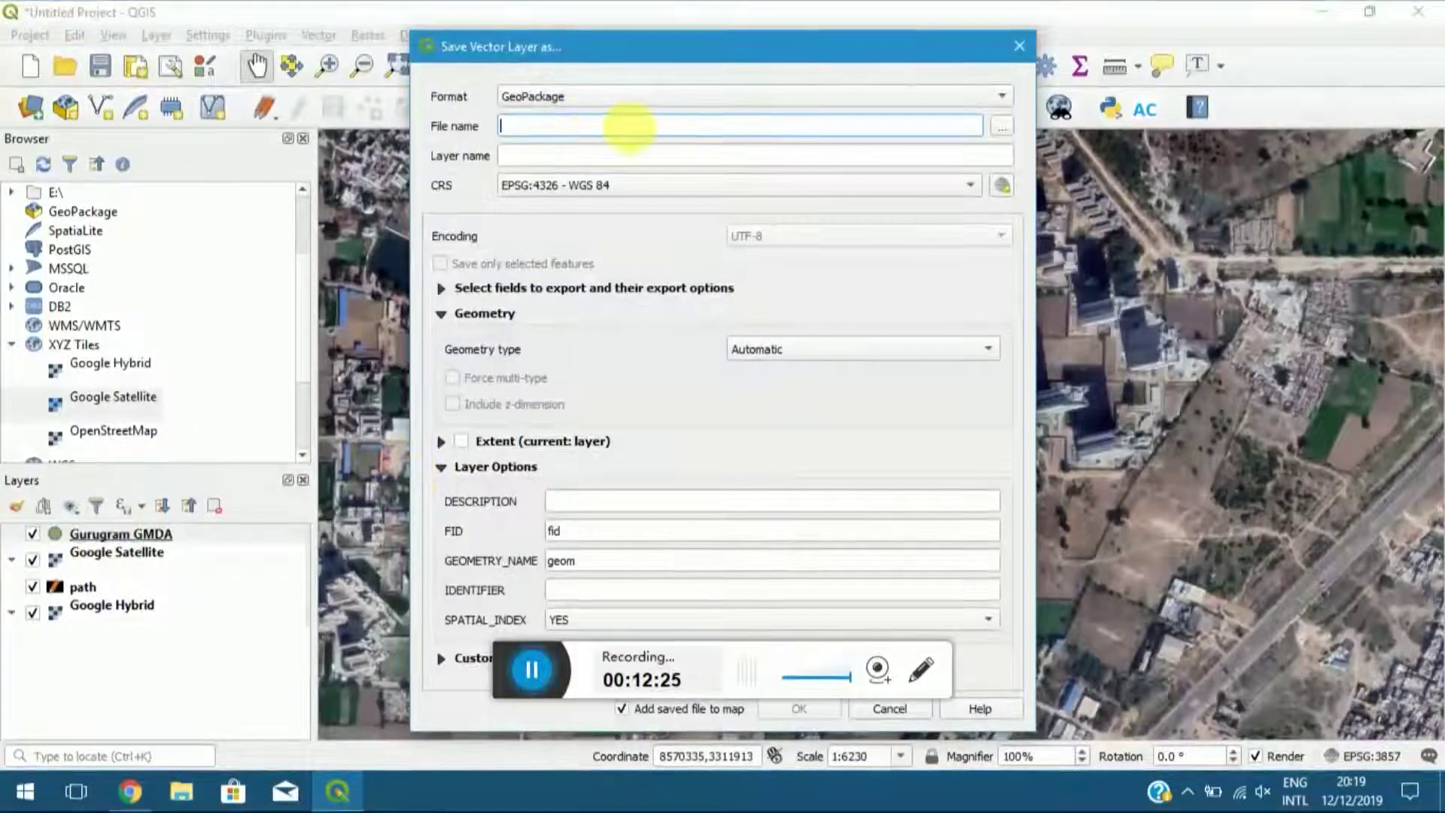
left_click(806, 94)
left_click(581, 120)
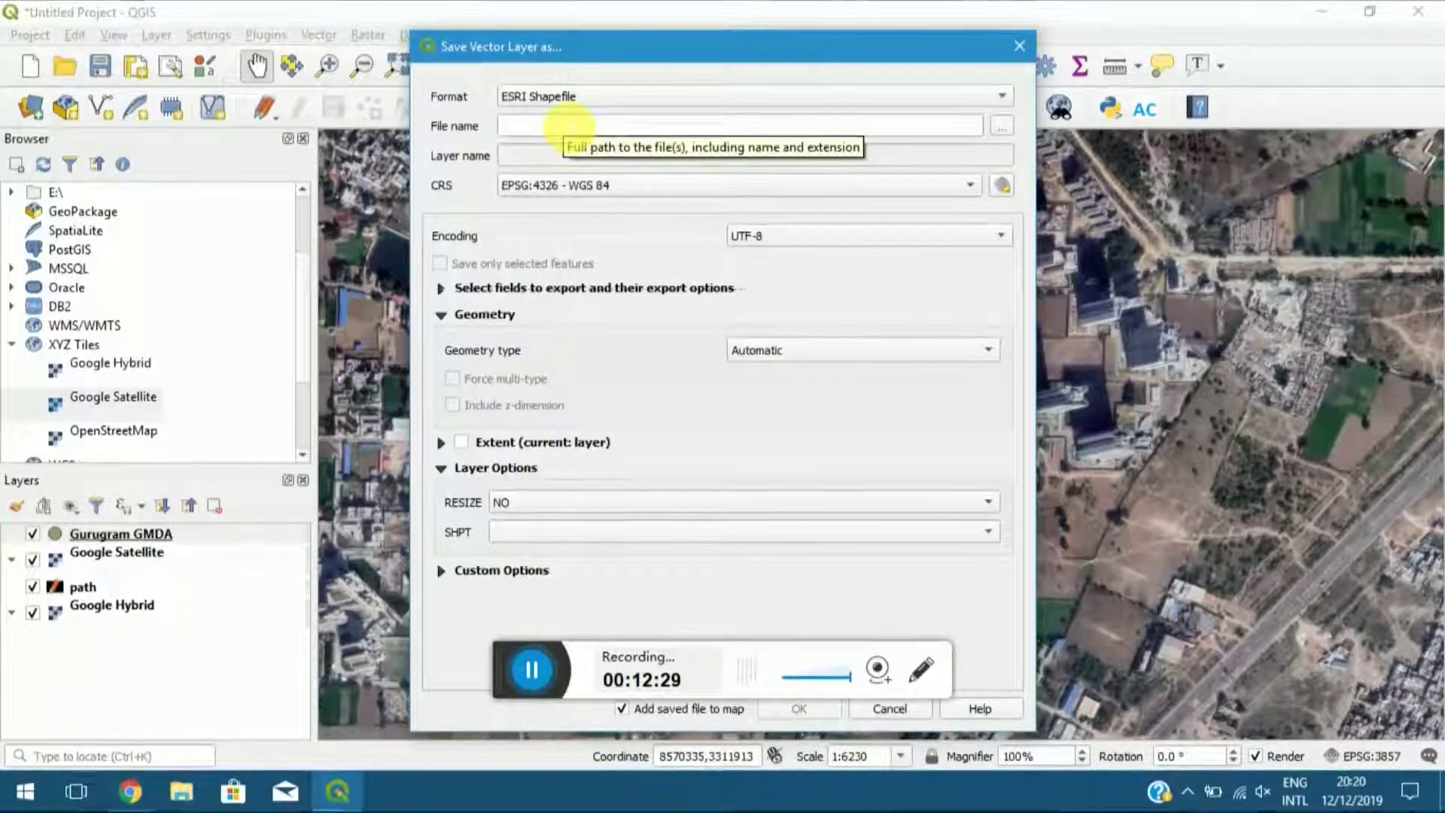
left_click(615, 127)
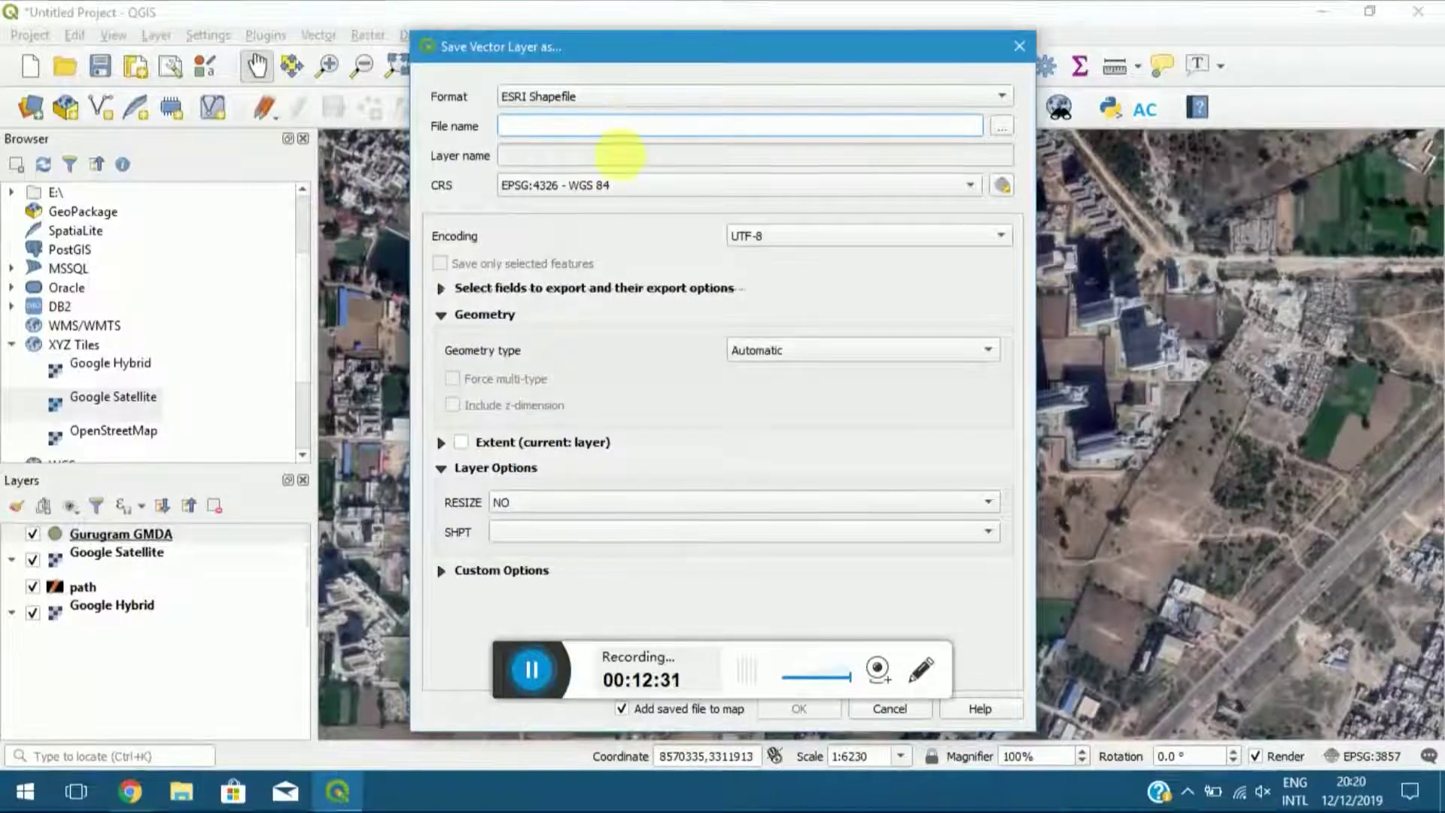
type("distri")
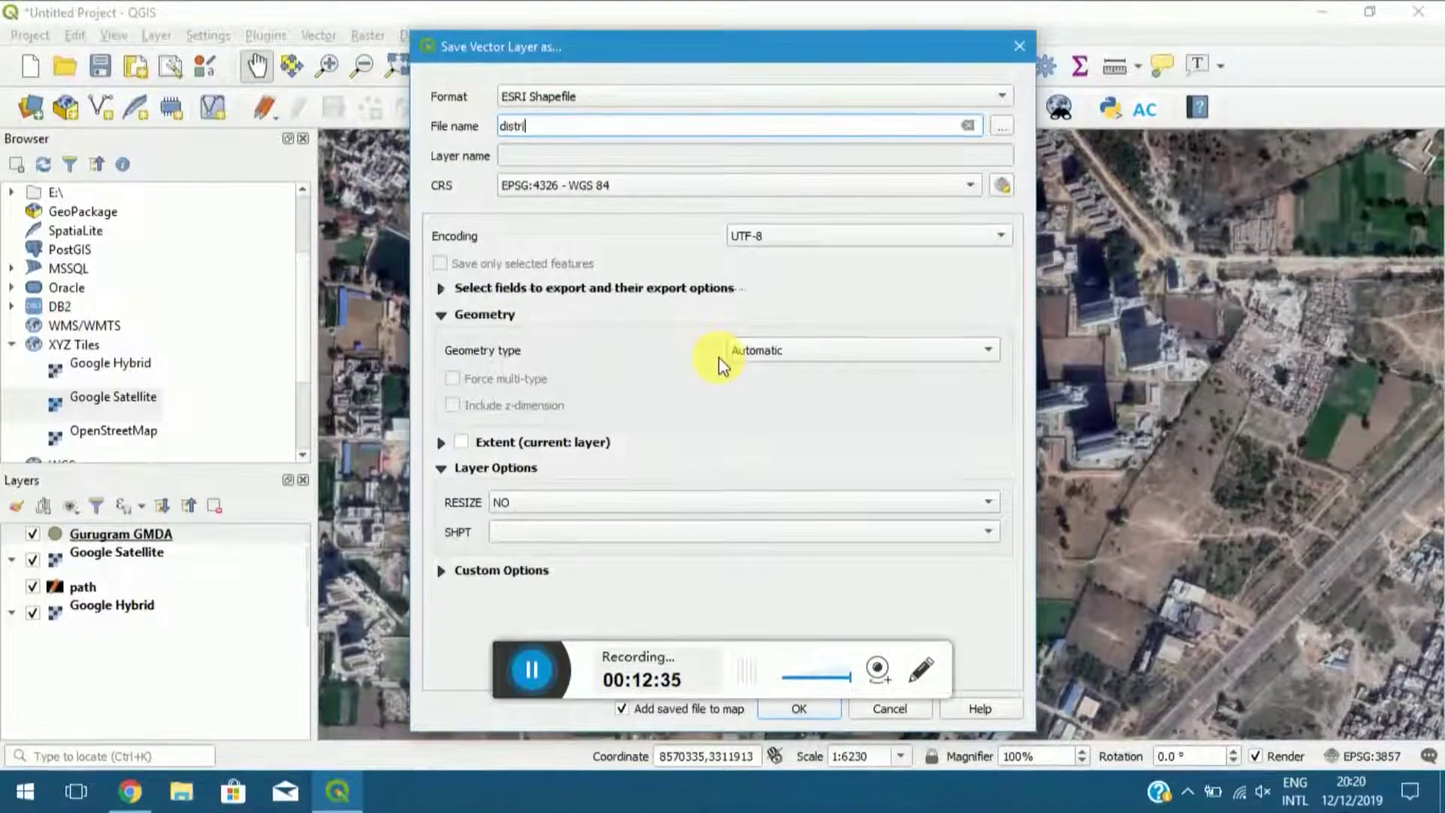
type("ct name")
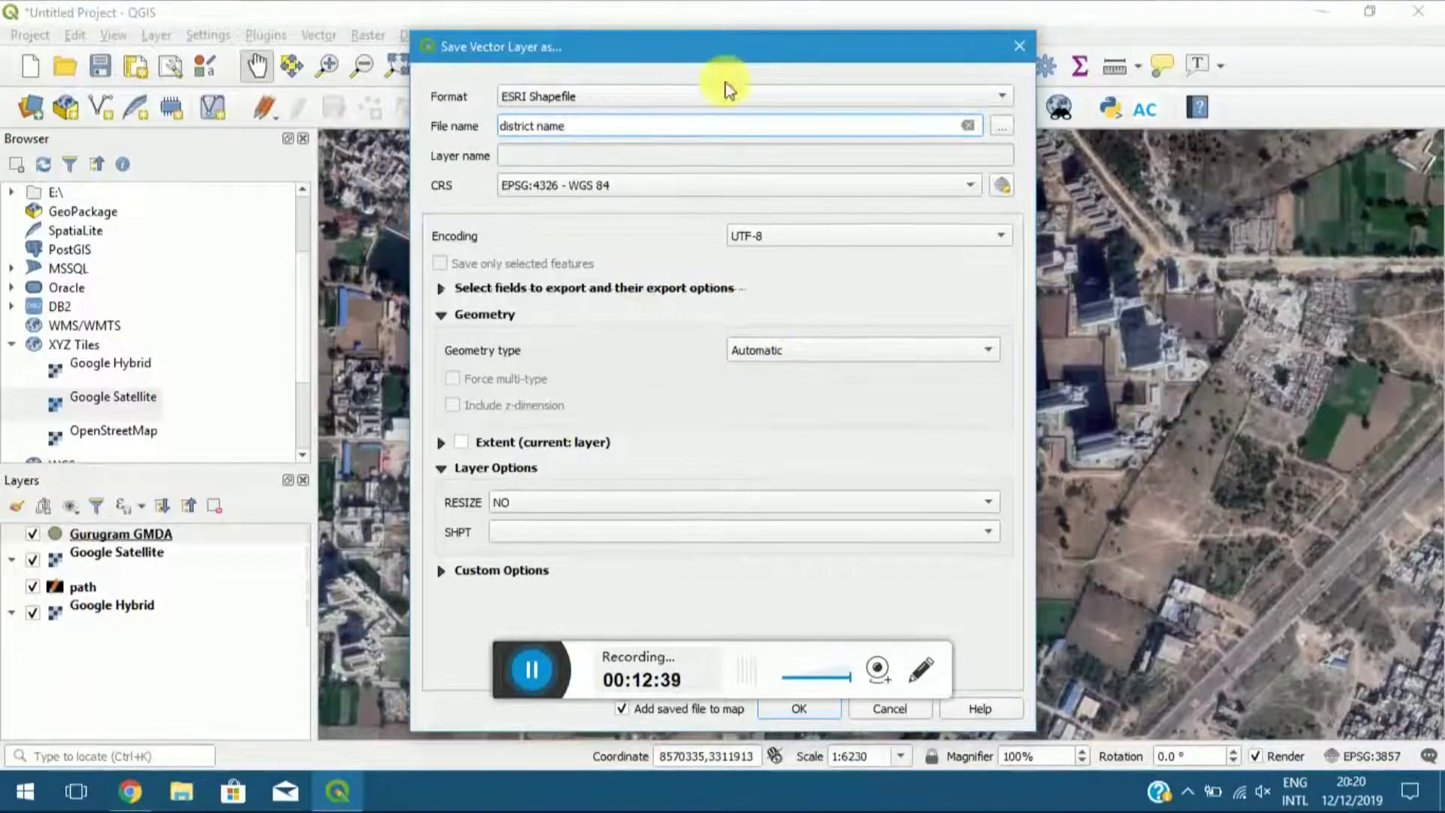
left_click(809, 712)
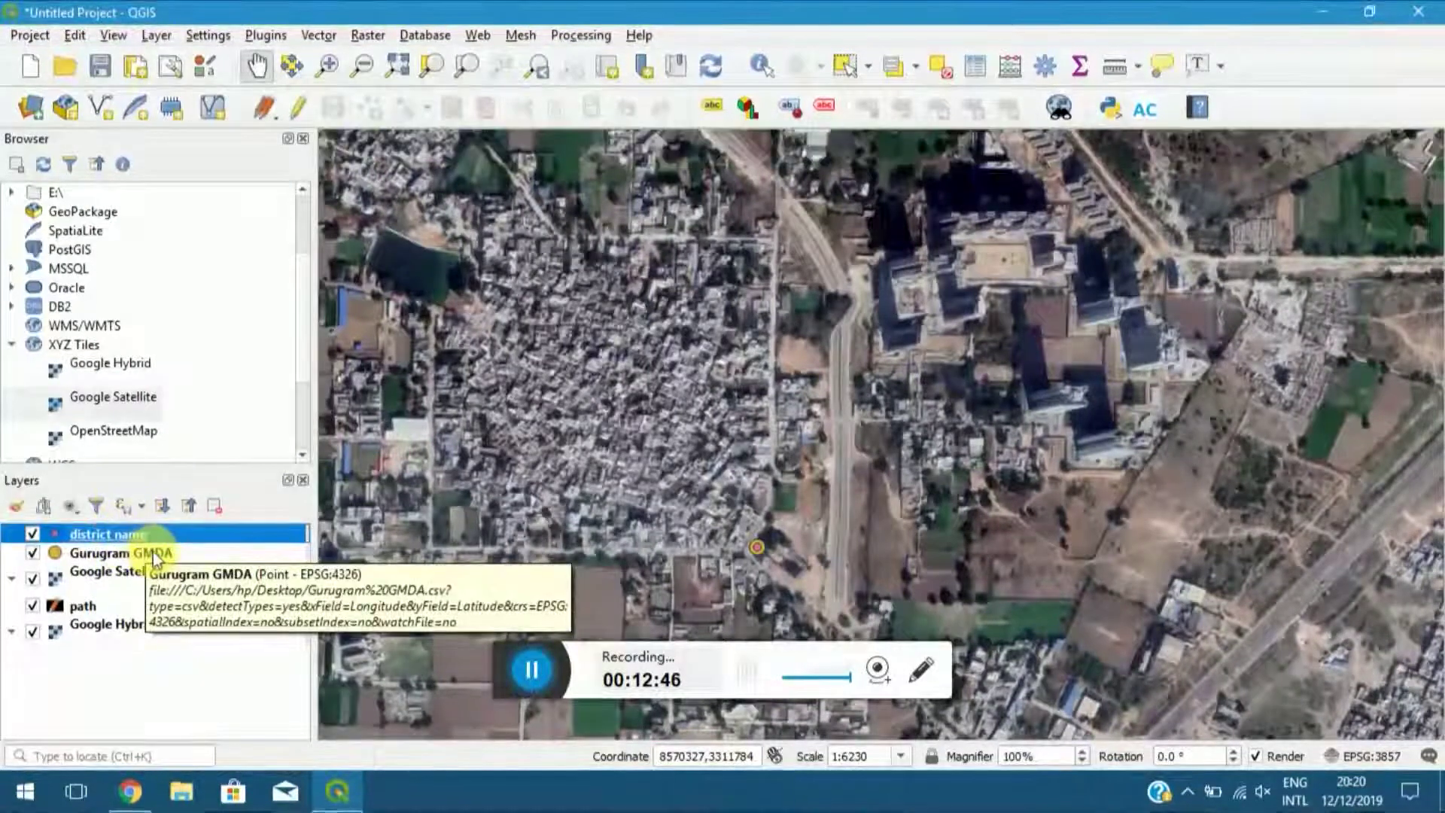
Remove the original Gurugram GMDA layer from the project.
left_click(122, 555)
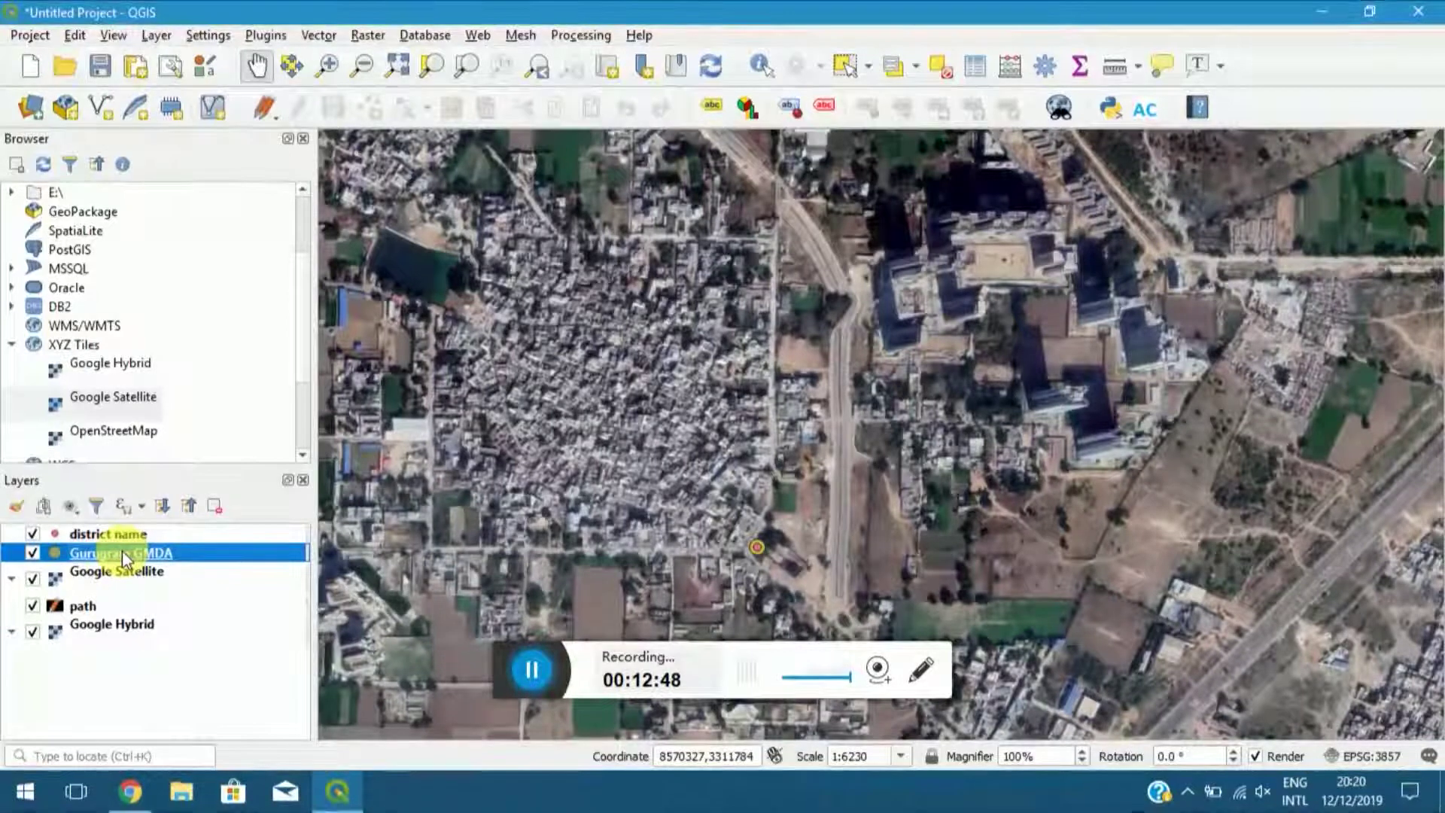
right_click(122, 551)
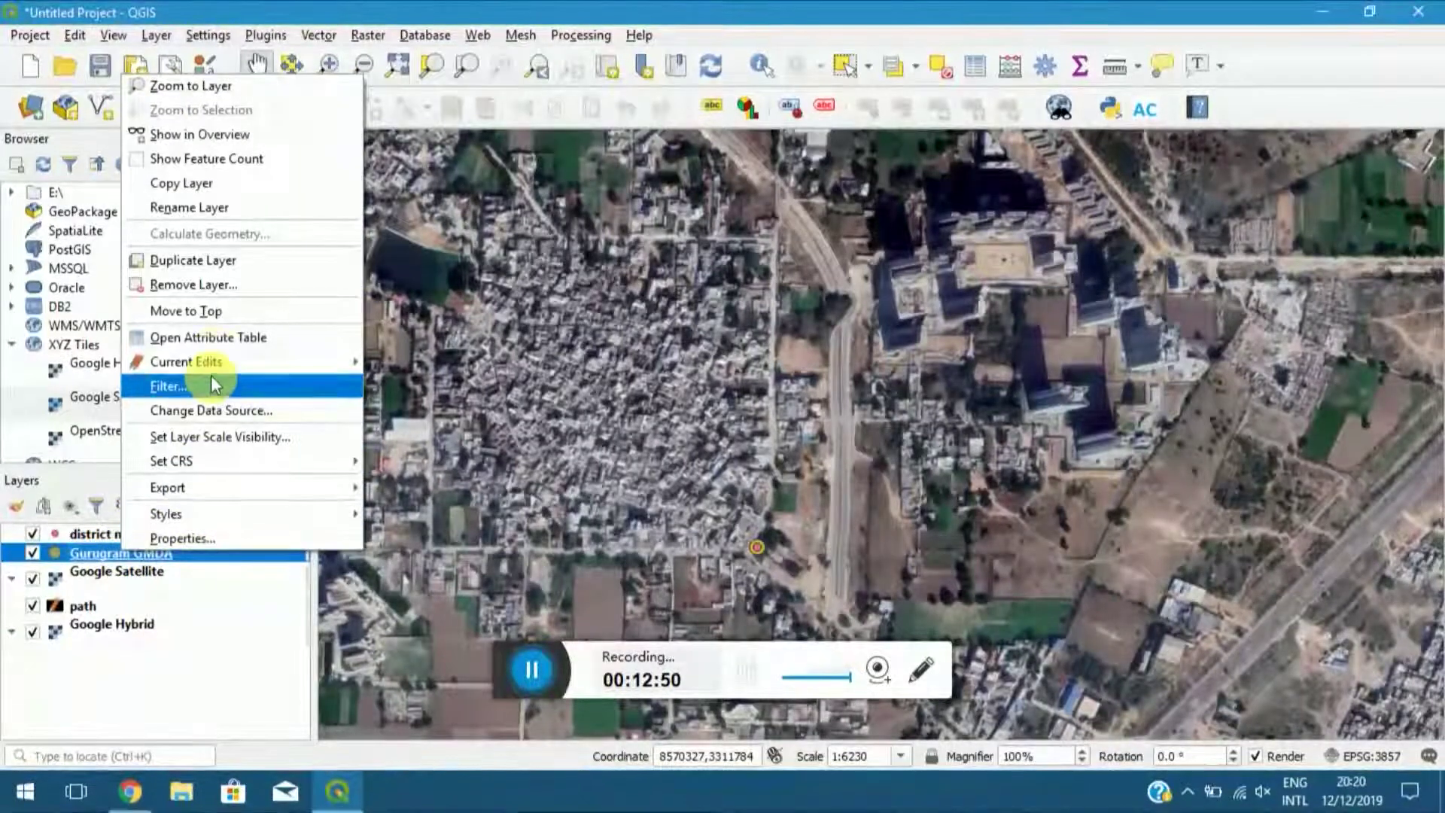
left_click(238, 285)
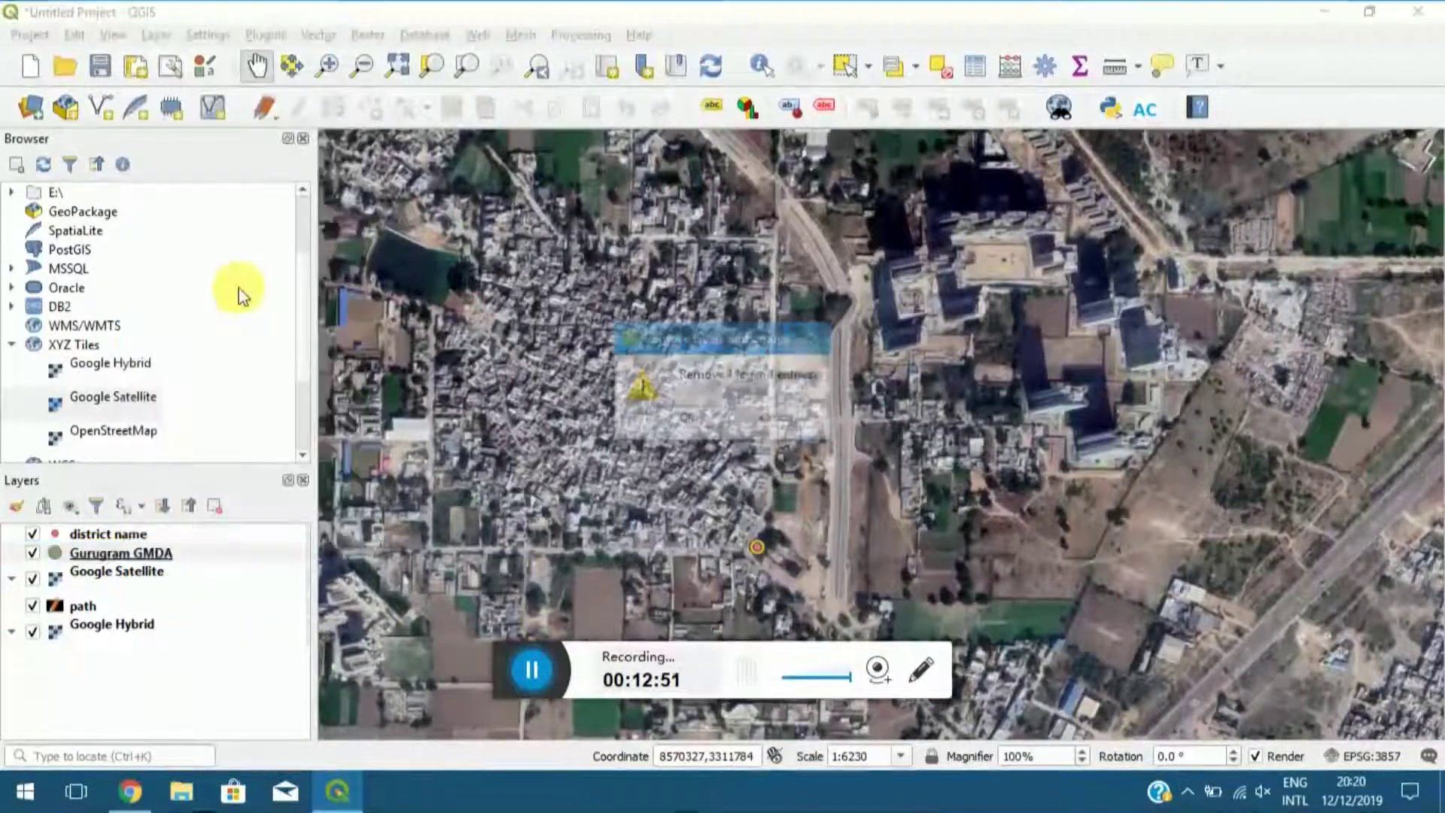
left_click(687, 416)
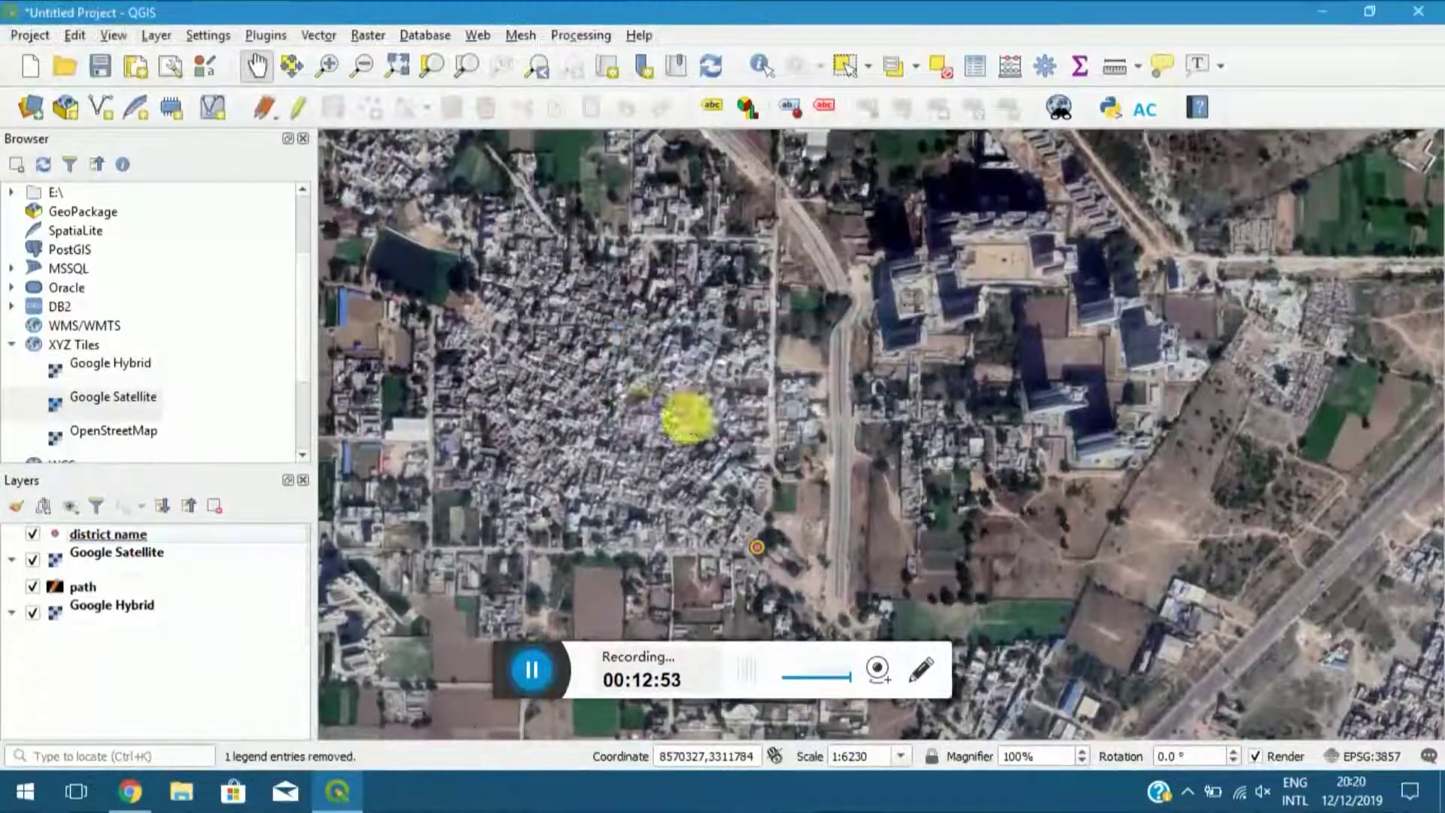
Style the district name points with a marker size of 4 millimeters and the dot green symbol, and apply the symbology.
left_click(57, 538)
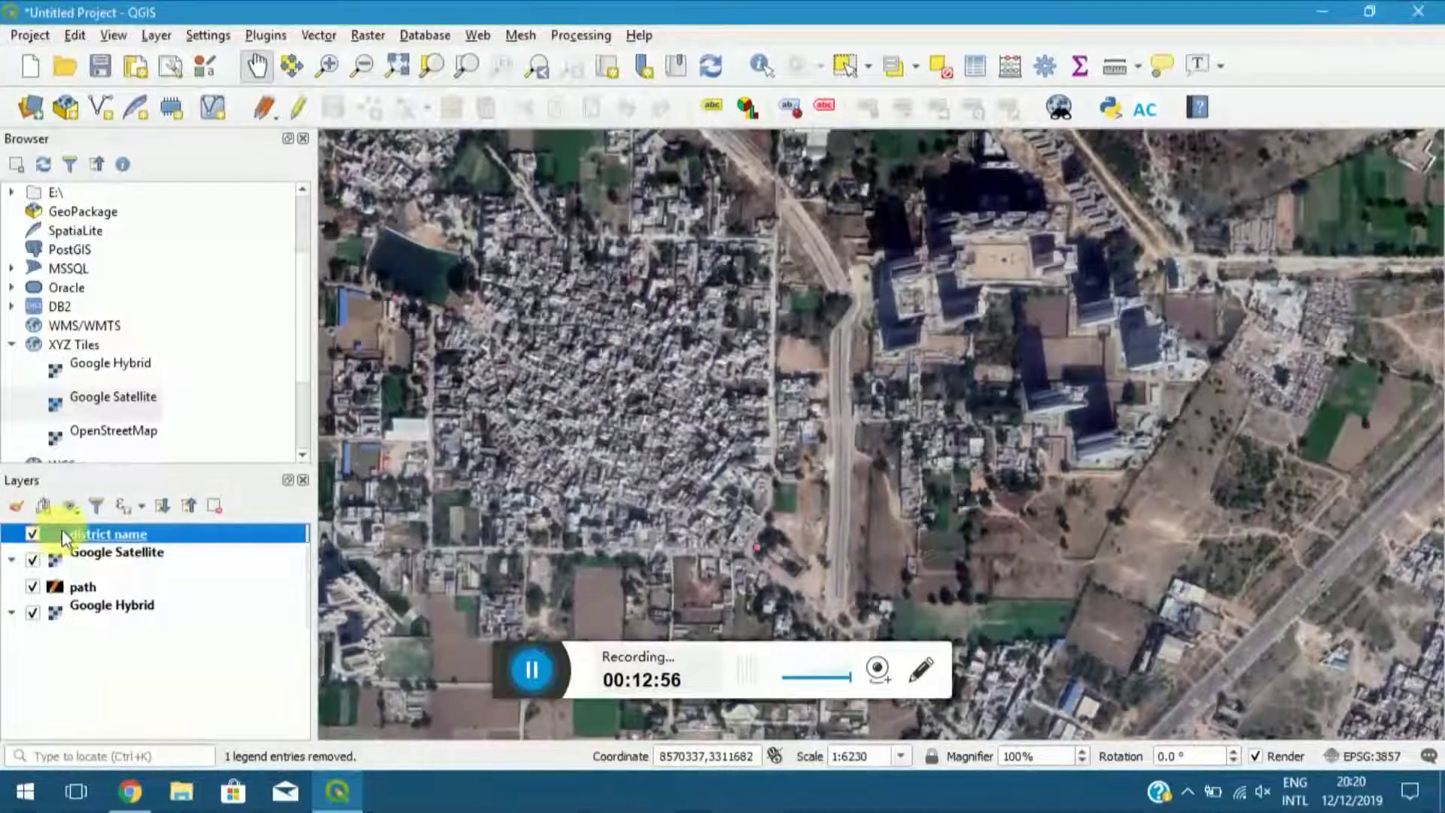
double_click(62, 532)
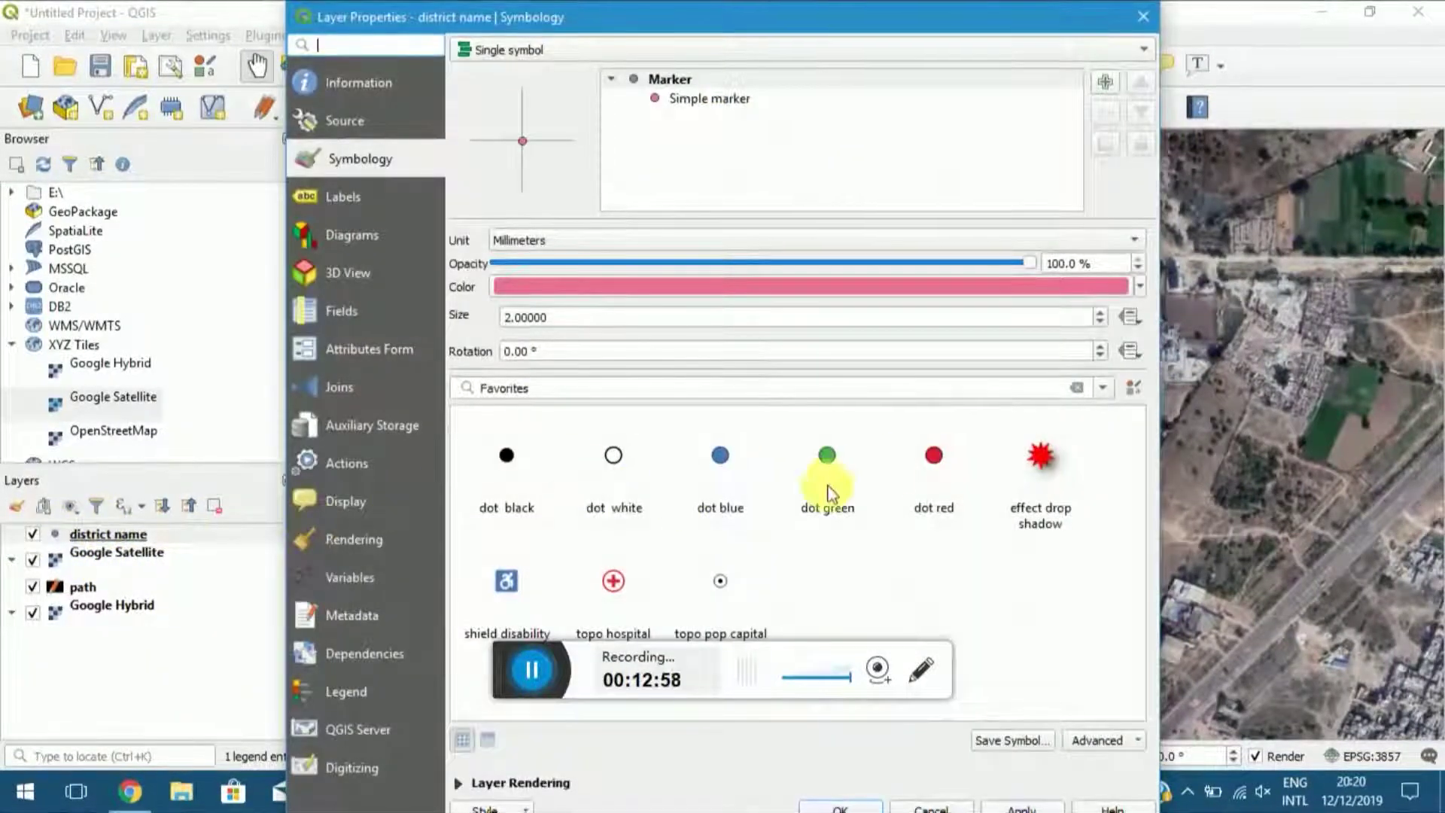
left_click(517, 317)
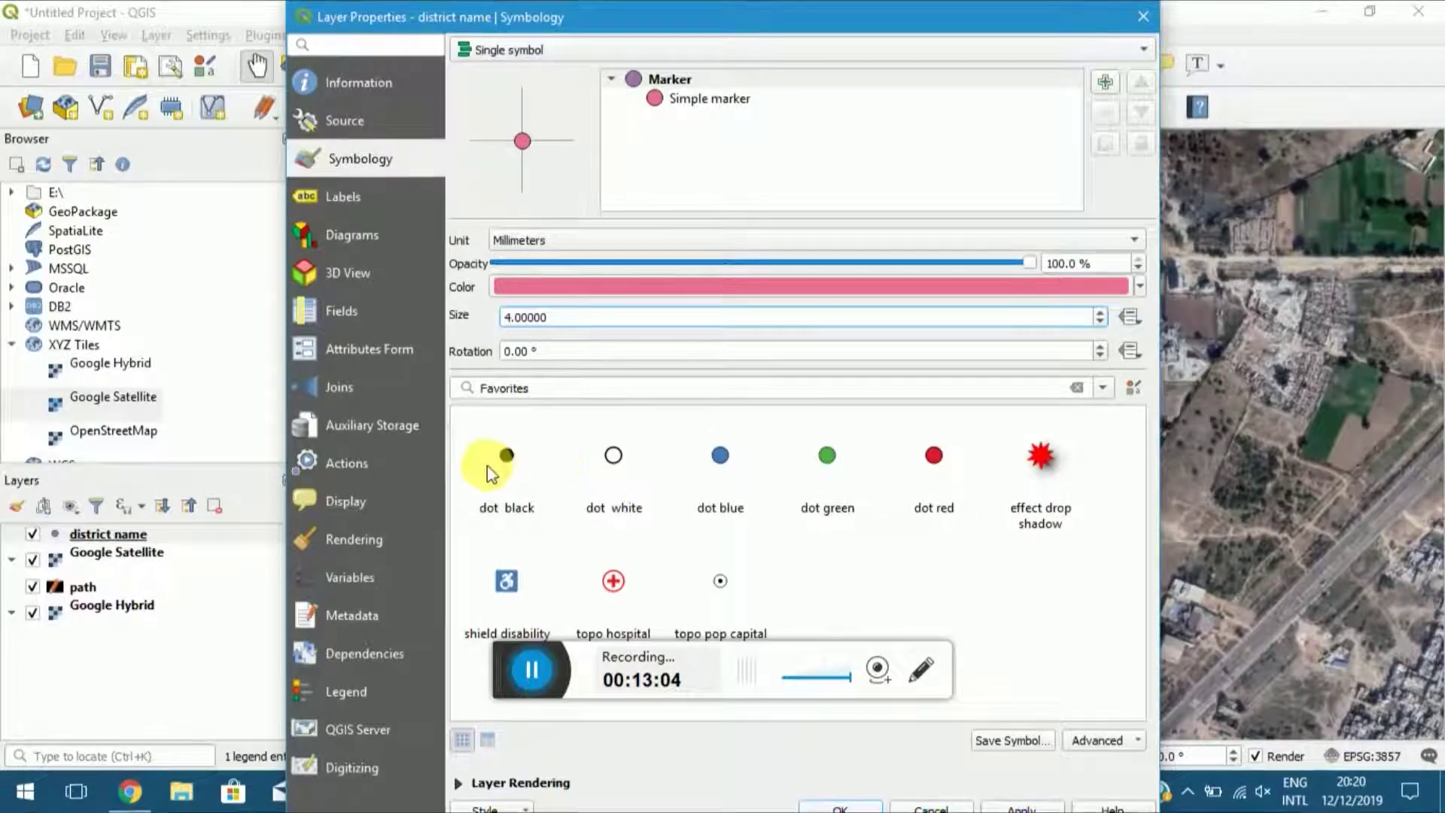
left_click(832, 468)
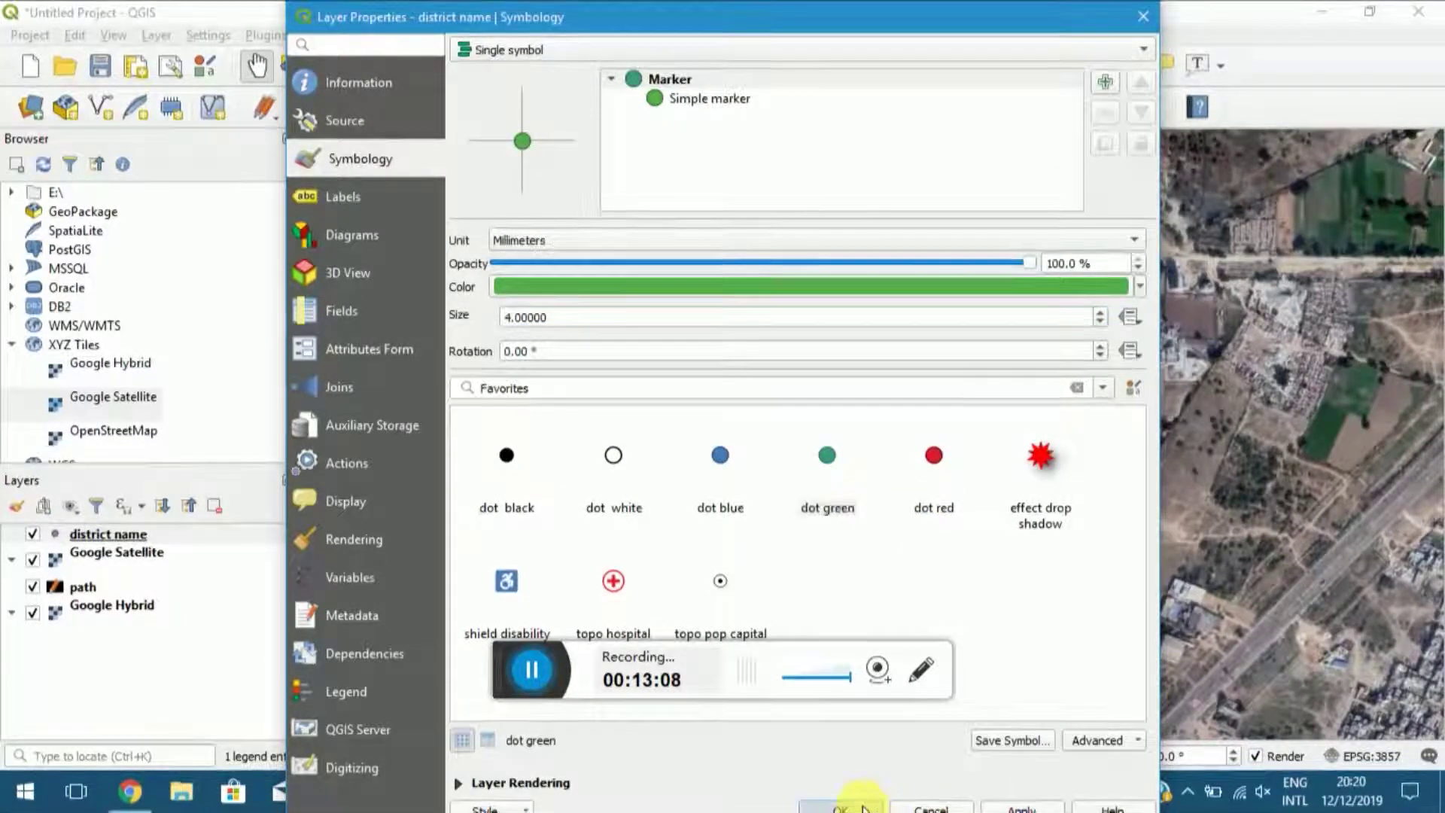
left_click(851, 807)
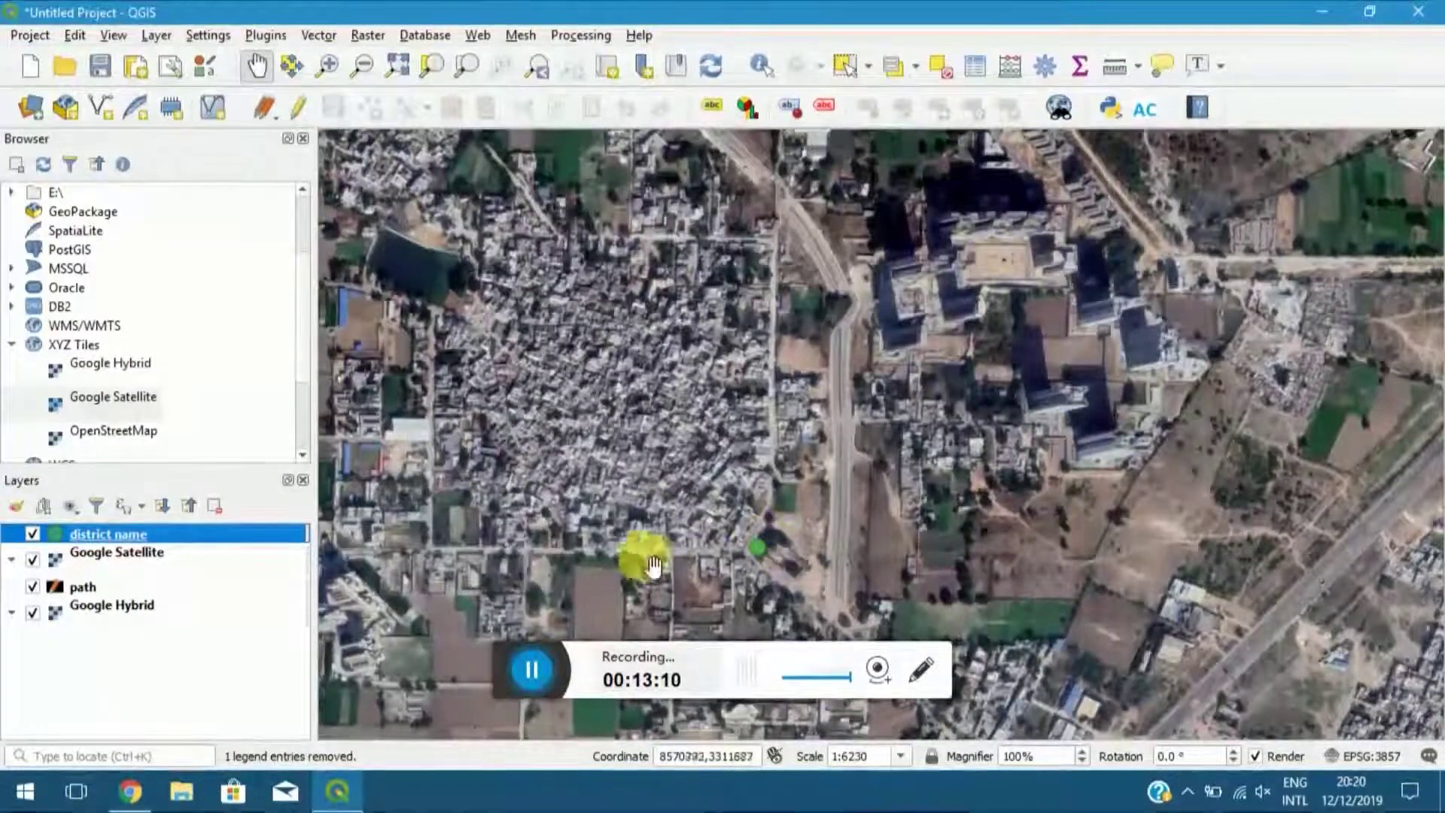
Change the district name layer's marker to the dot red symbol and apply it.
double_click(54, 535)
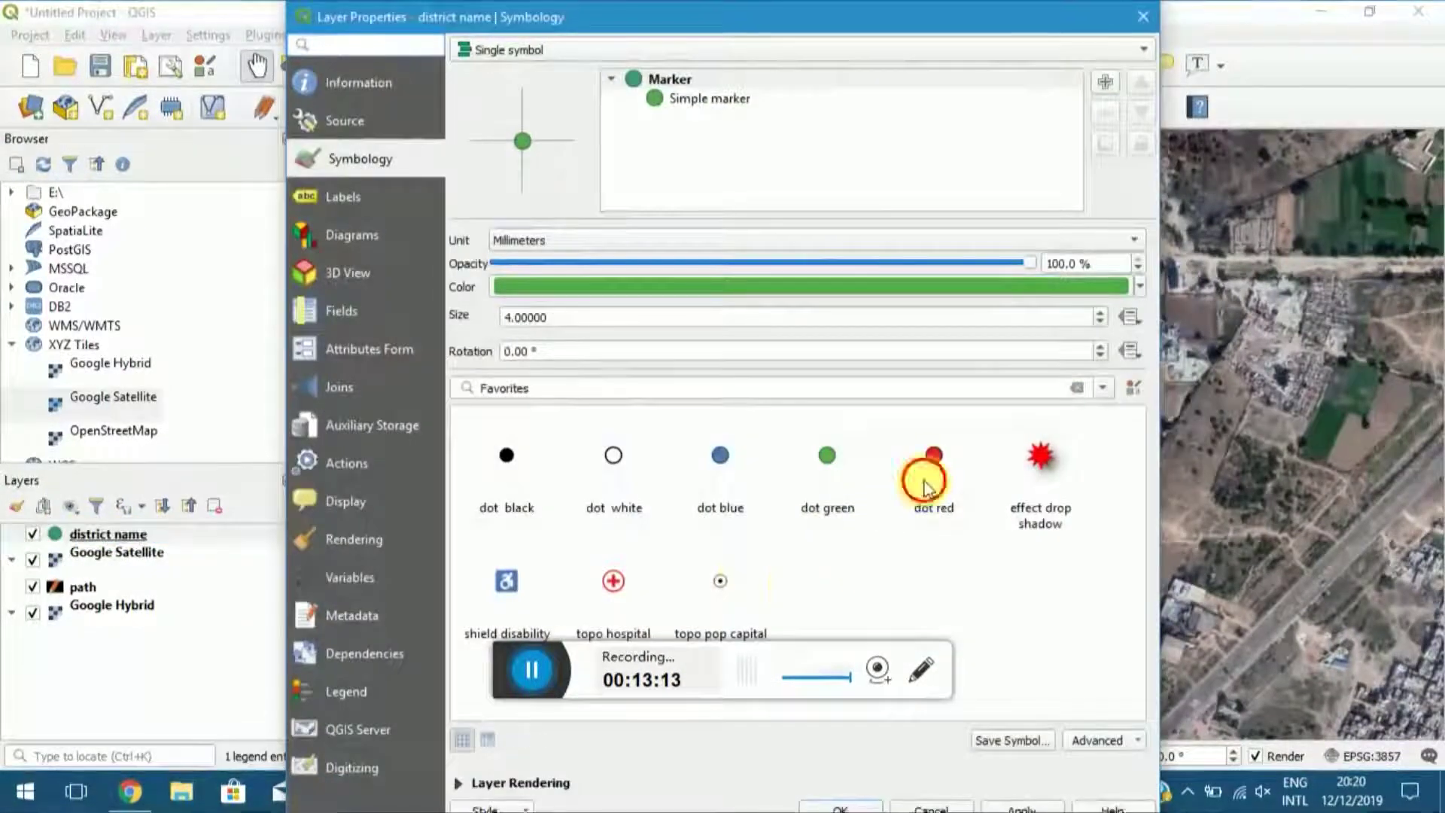
left_click(924, 484)
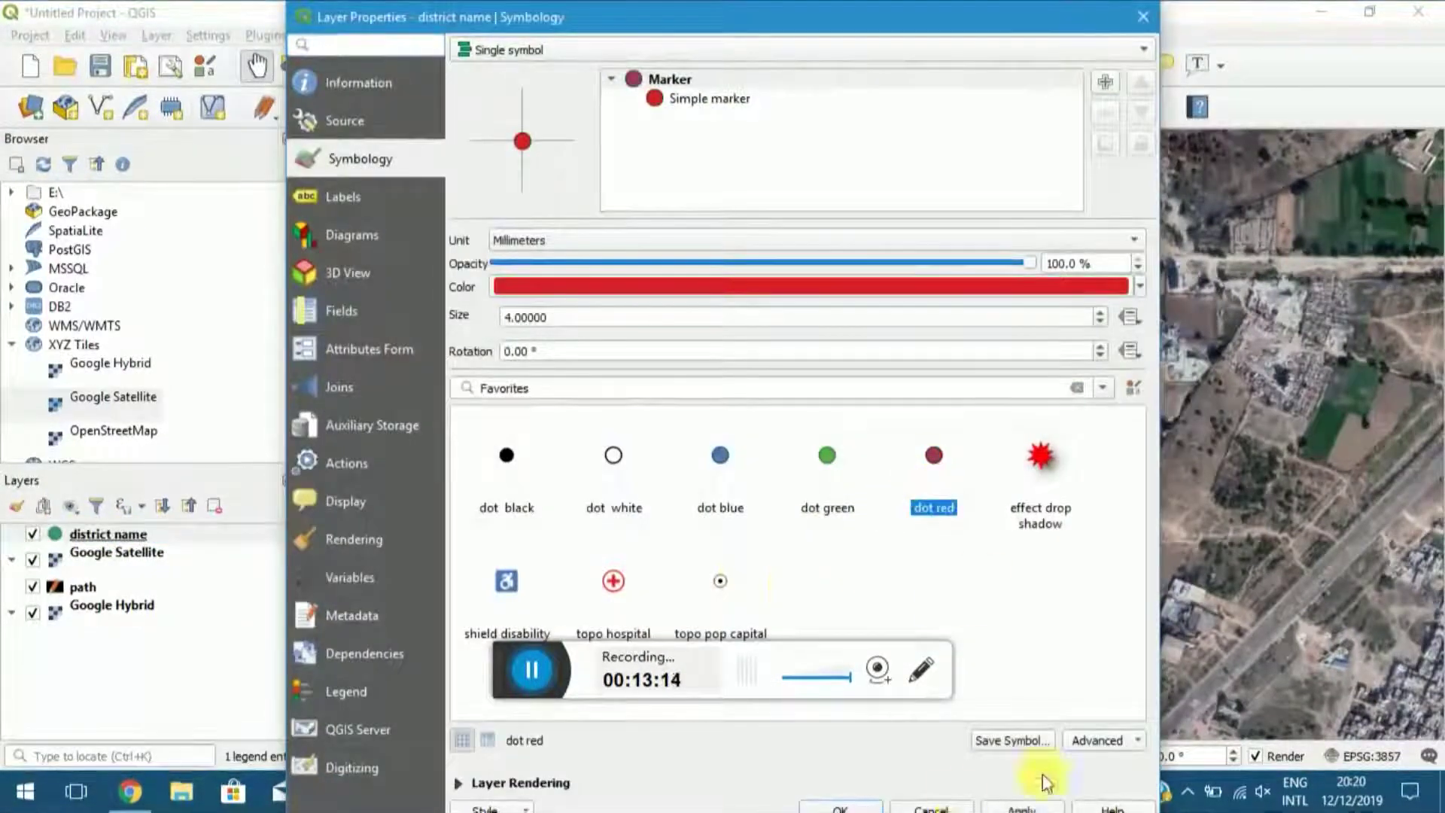
left_click(841, 806)
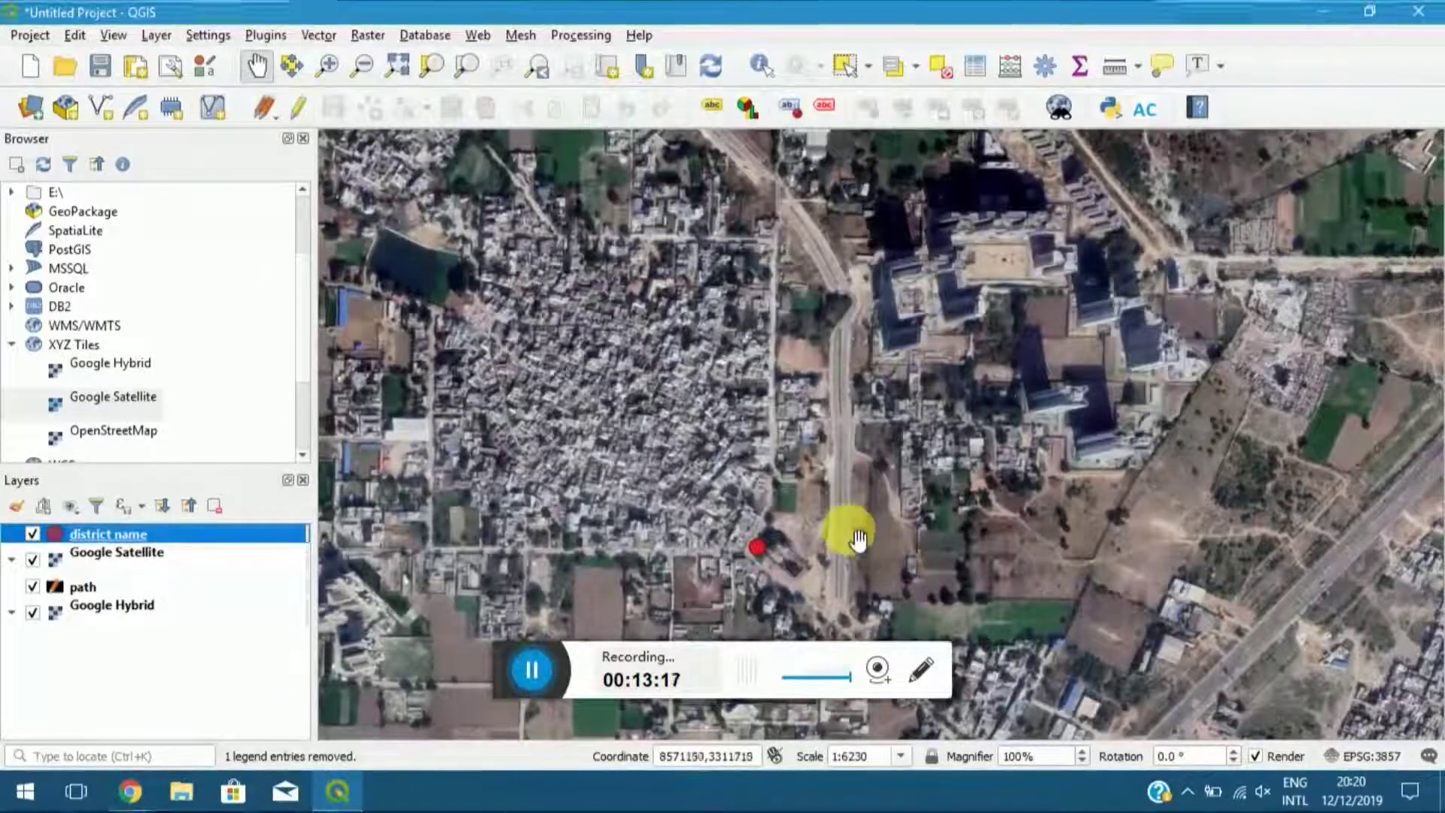
Examine the district name points at several map scales and check the path layer's symbology settings.
scroll(817, 497, "up", 1)
scroll(817, 497, "down", 5)
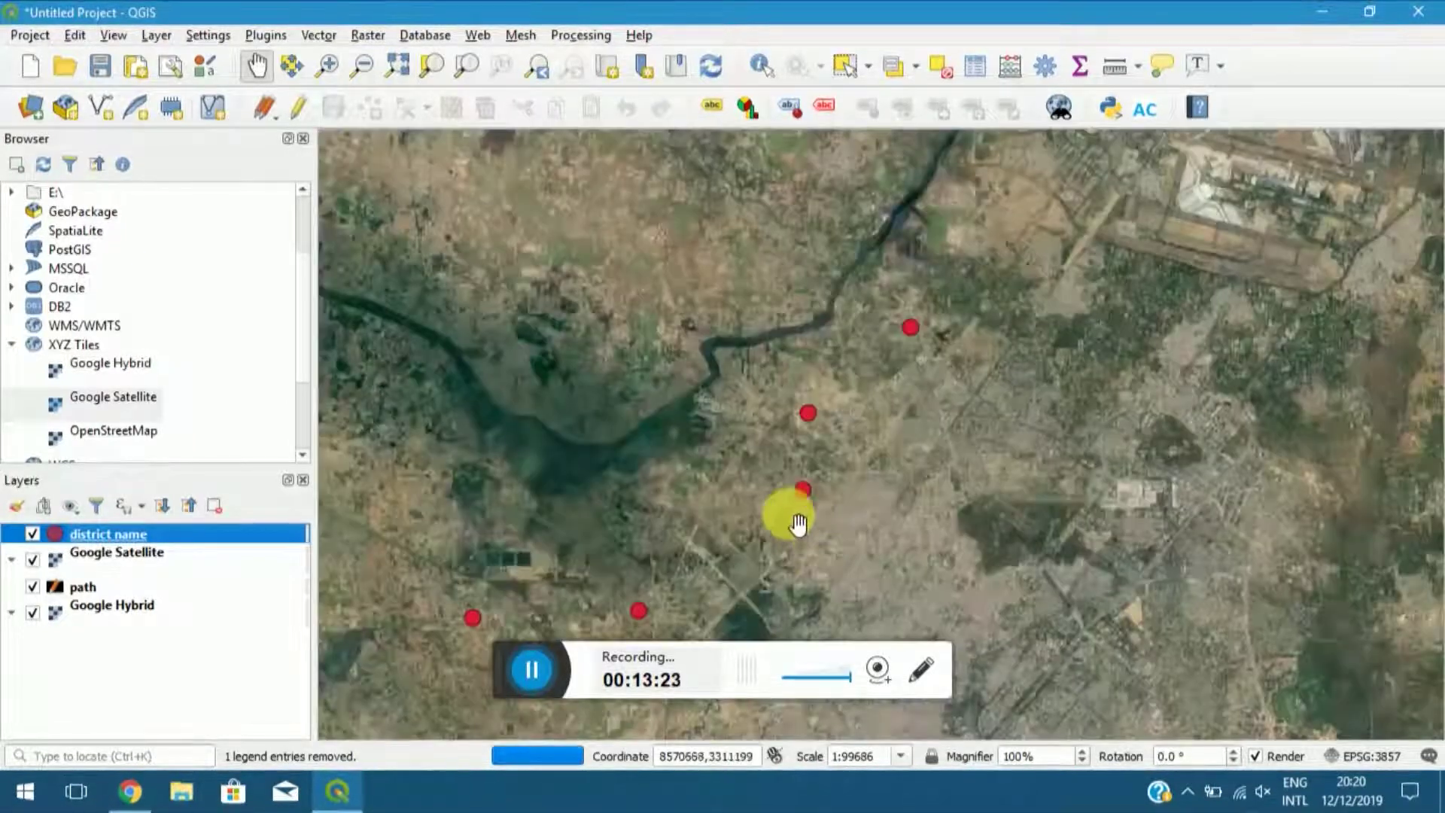
scroll(830, 476, "up", 3)
scroll(831, 473, "down", 3)
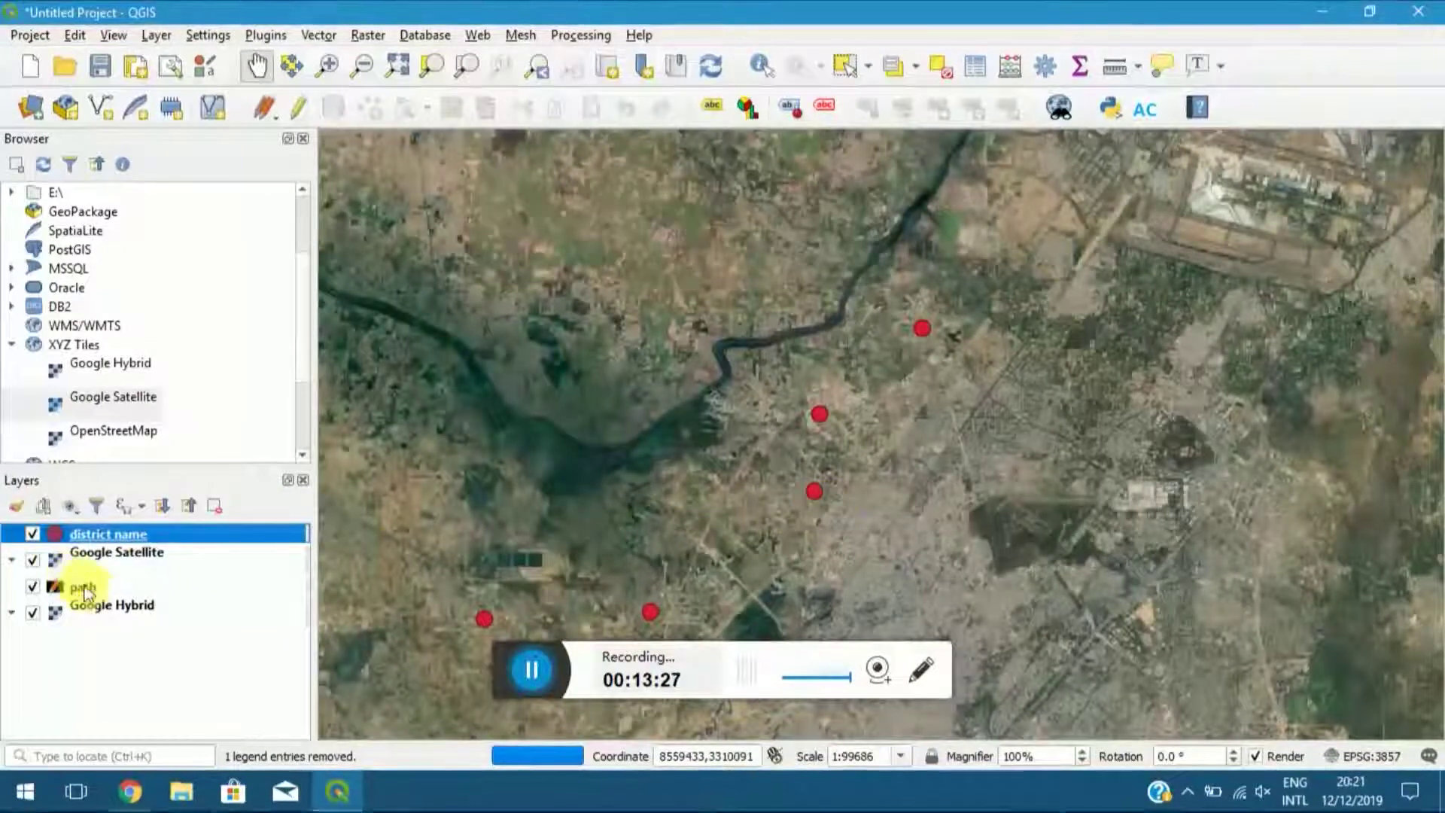
left_click(89, 589)
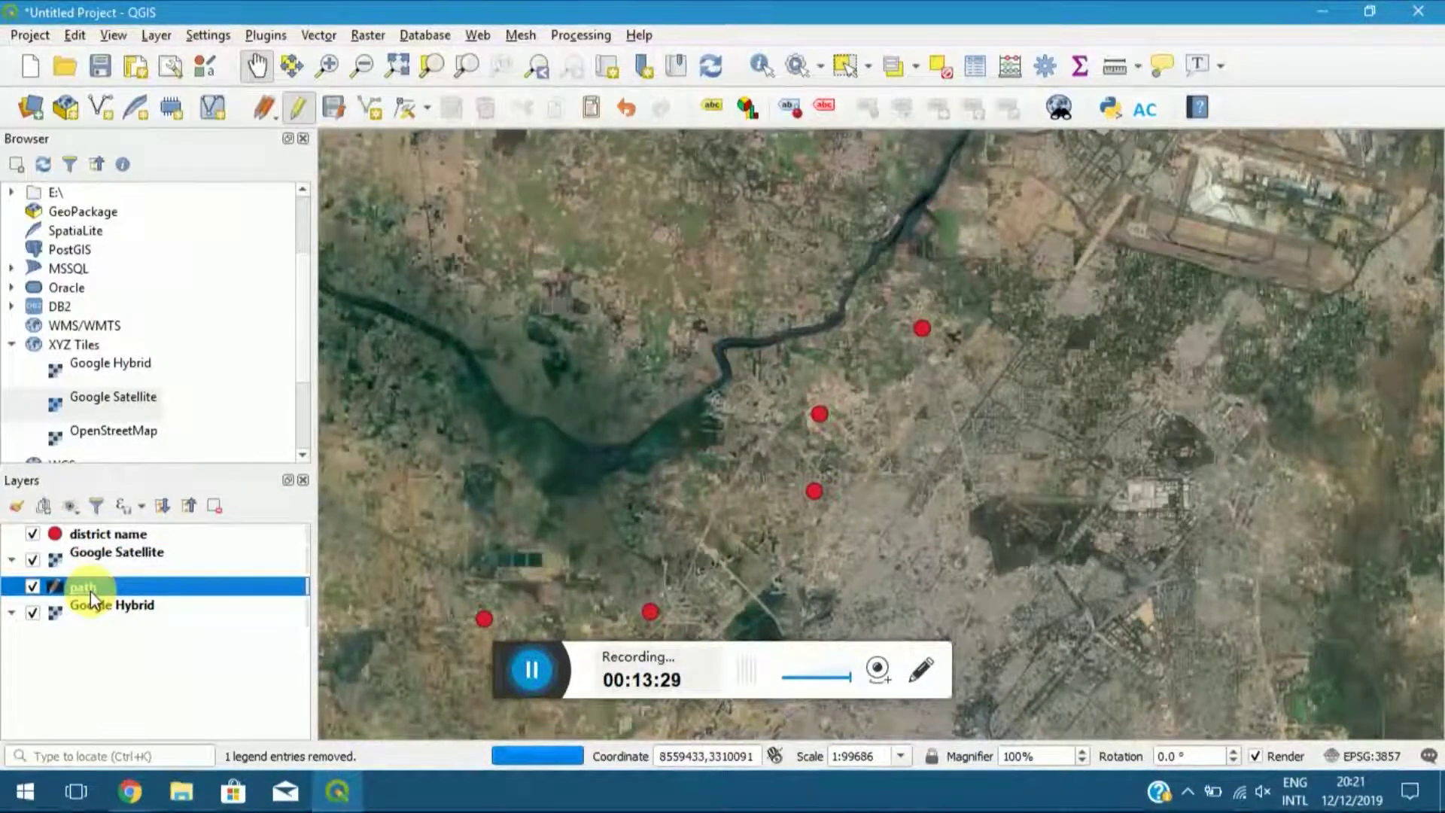
double_click(90, 590)
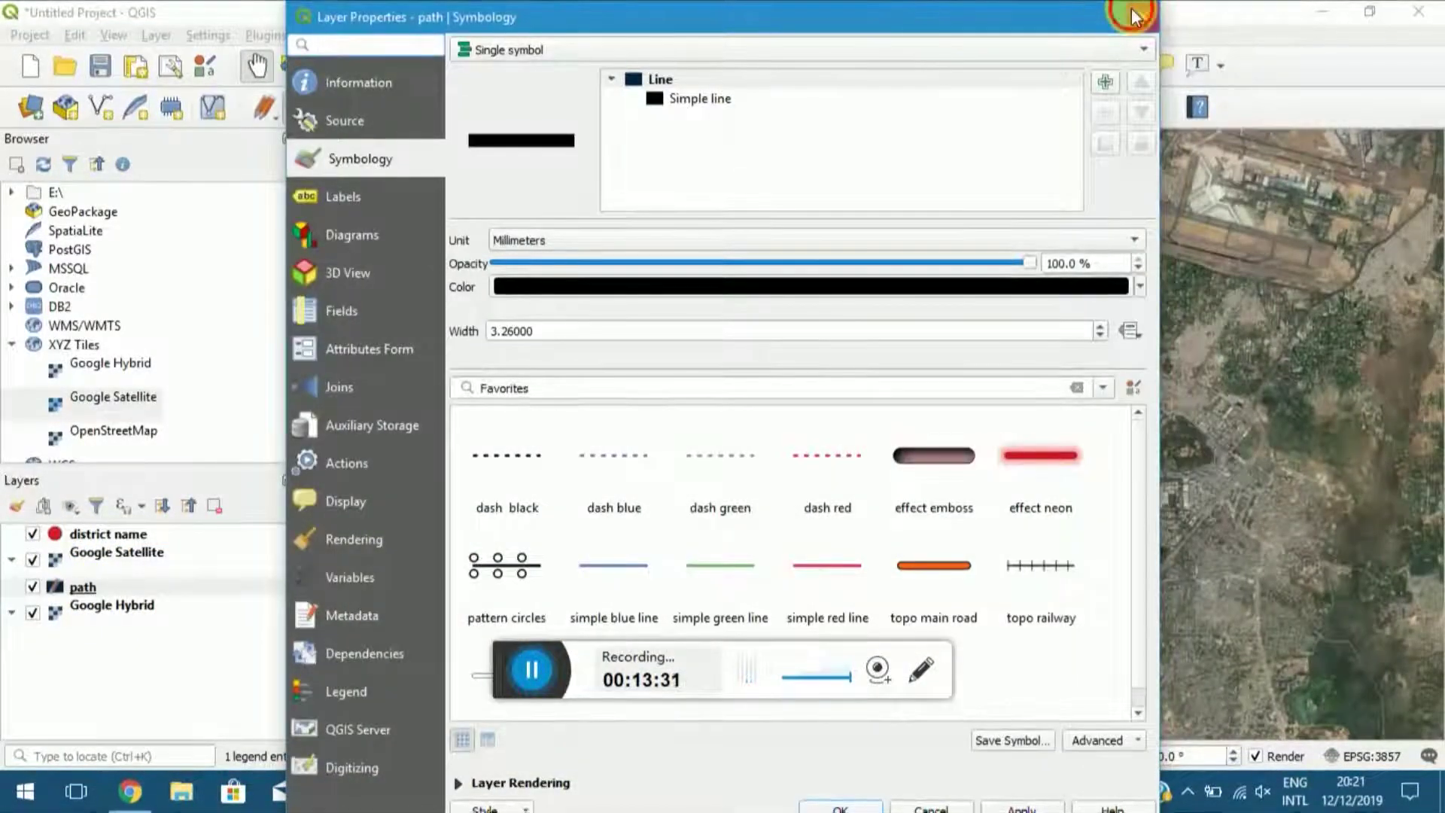
left_click(1137, 17)
left_click_drag(936, 381, 872, 555)
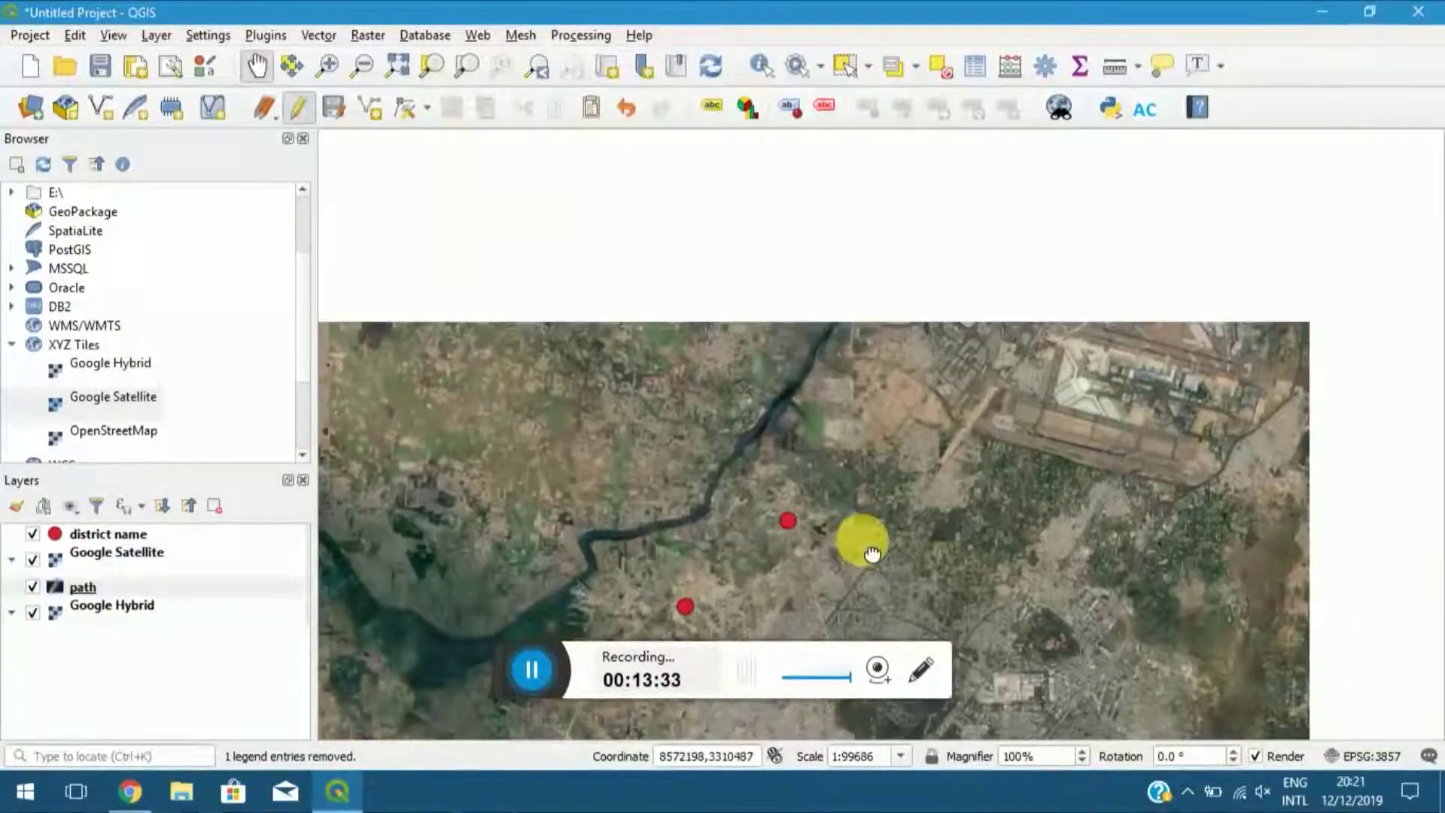
scroll(910, 413, "down", 4)
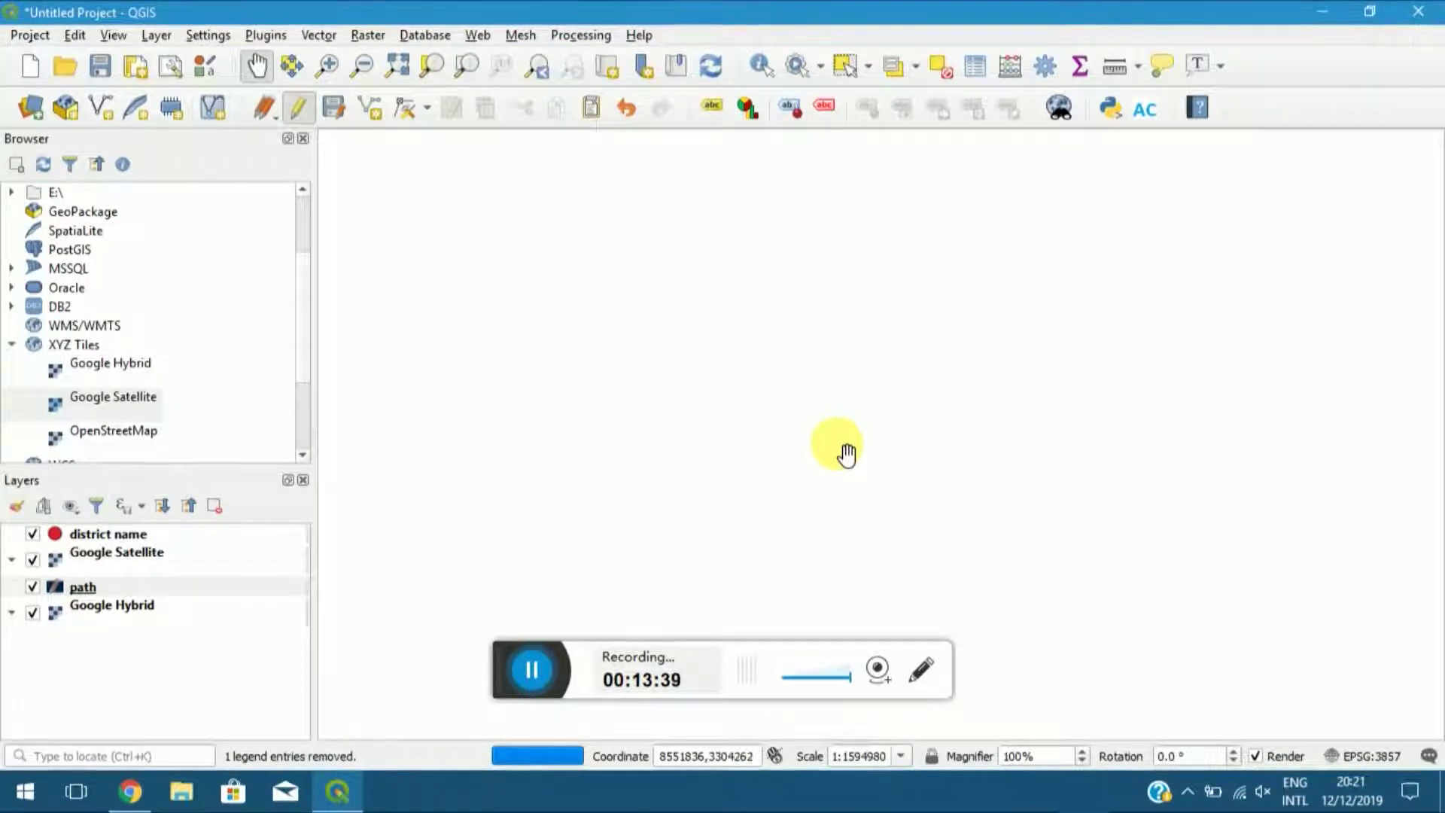
scroll(888, 459, "up", 2)
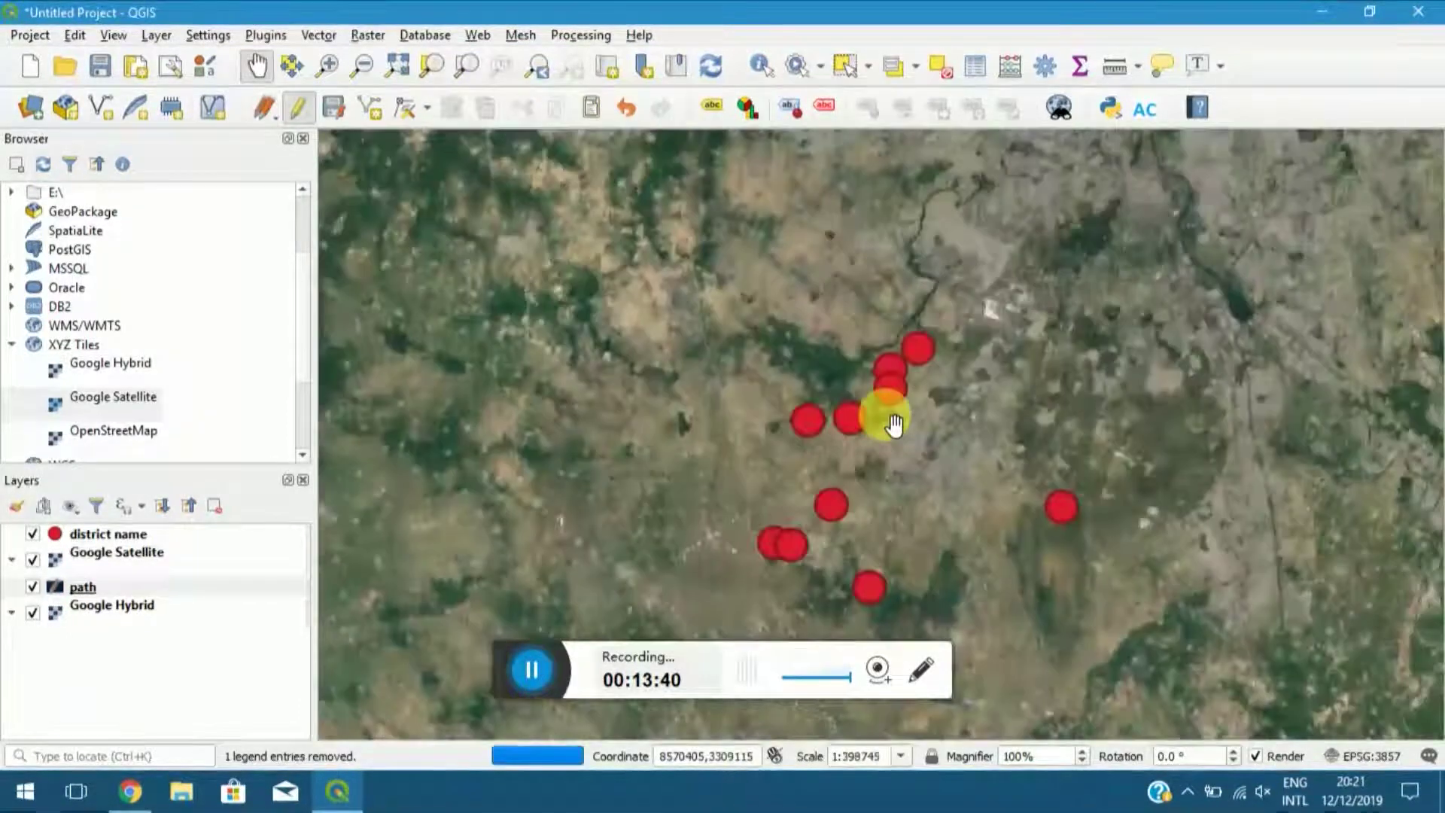
scroll(894, 425, "up", 1)
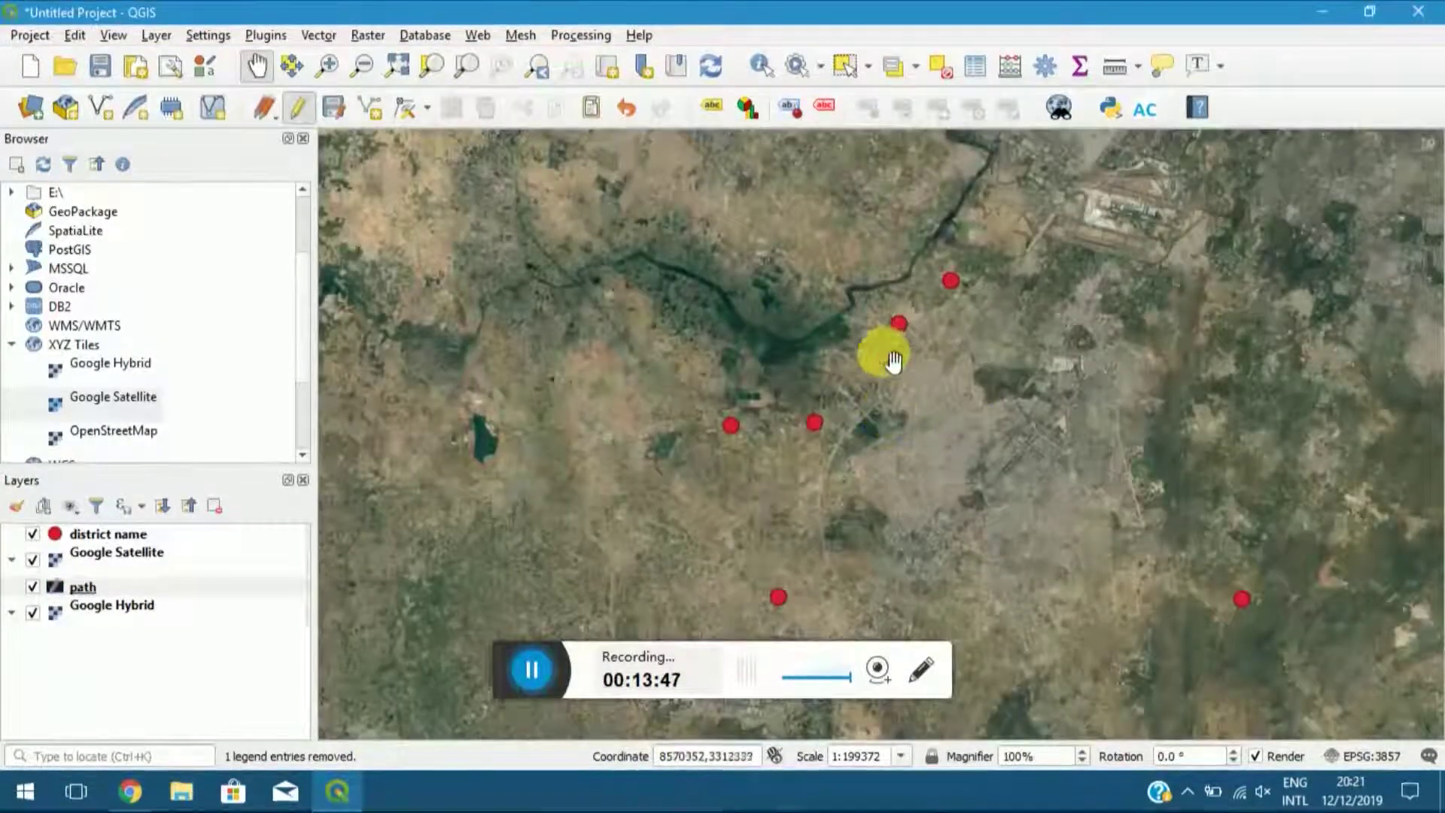
scroll(896, 362, "up", 1)
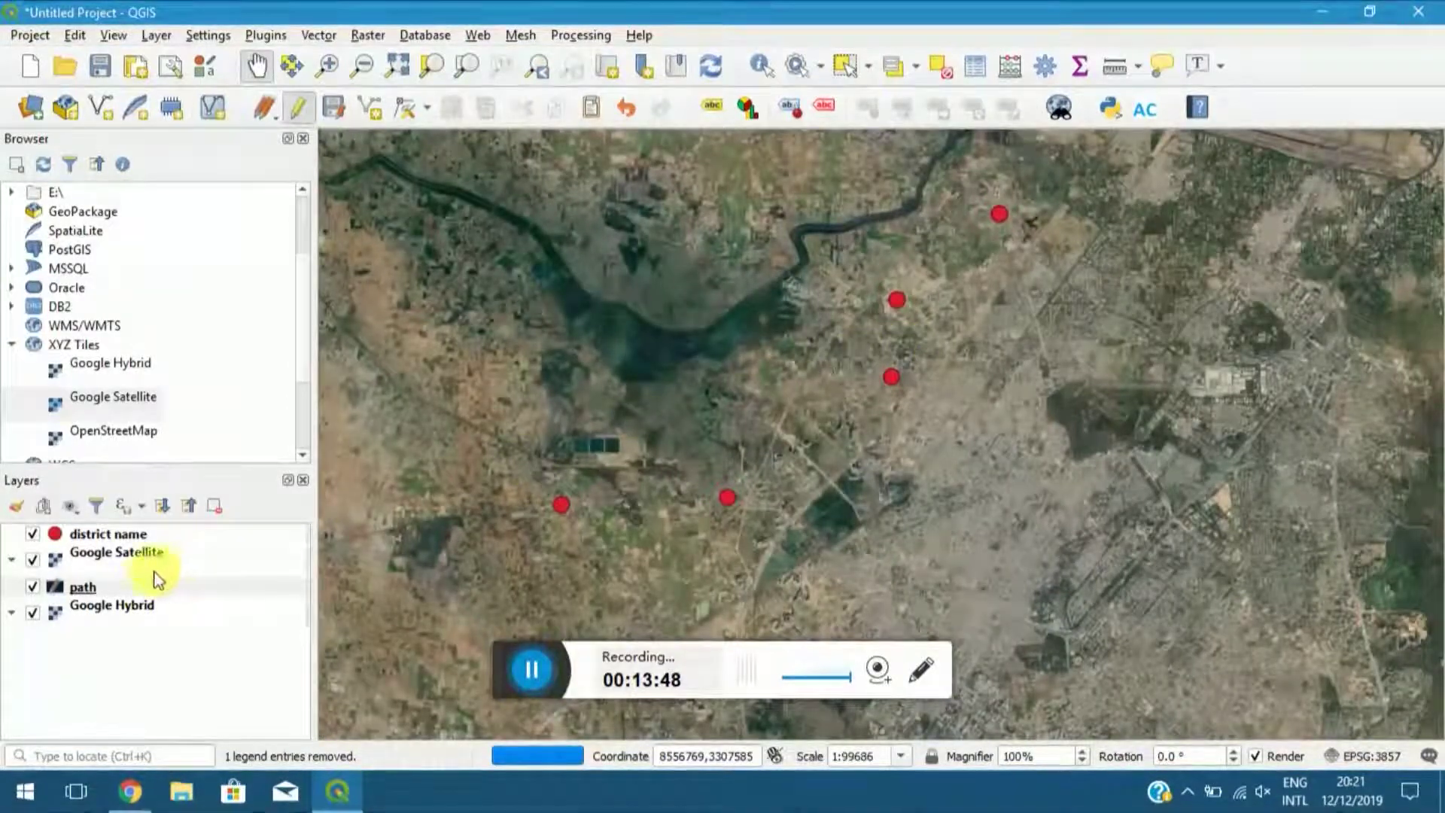
Move the path layer to the top of the layer order, above district name, and inspect the line over the satellite imagery.
left_click_drag(132, 591, 134, 530)
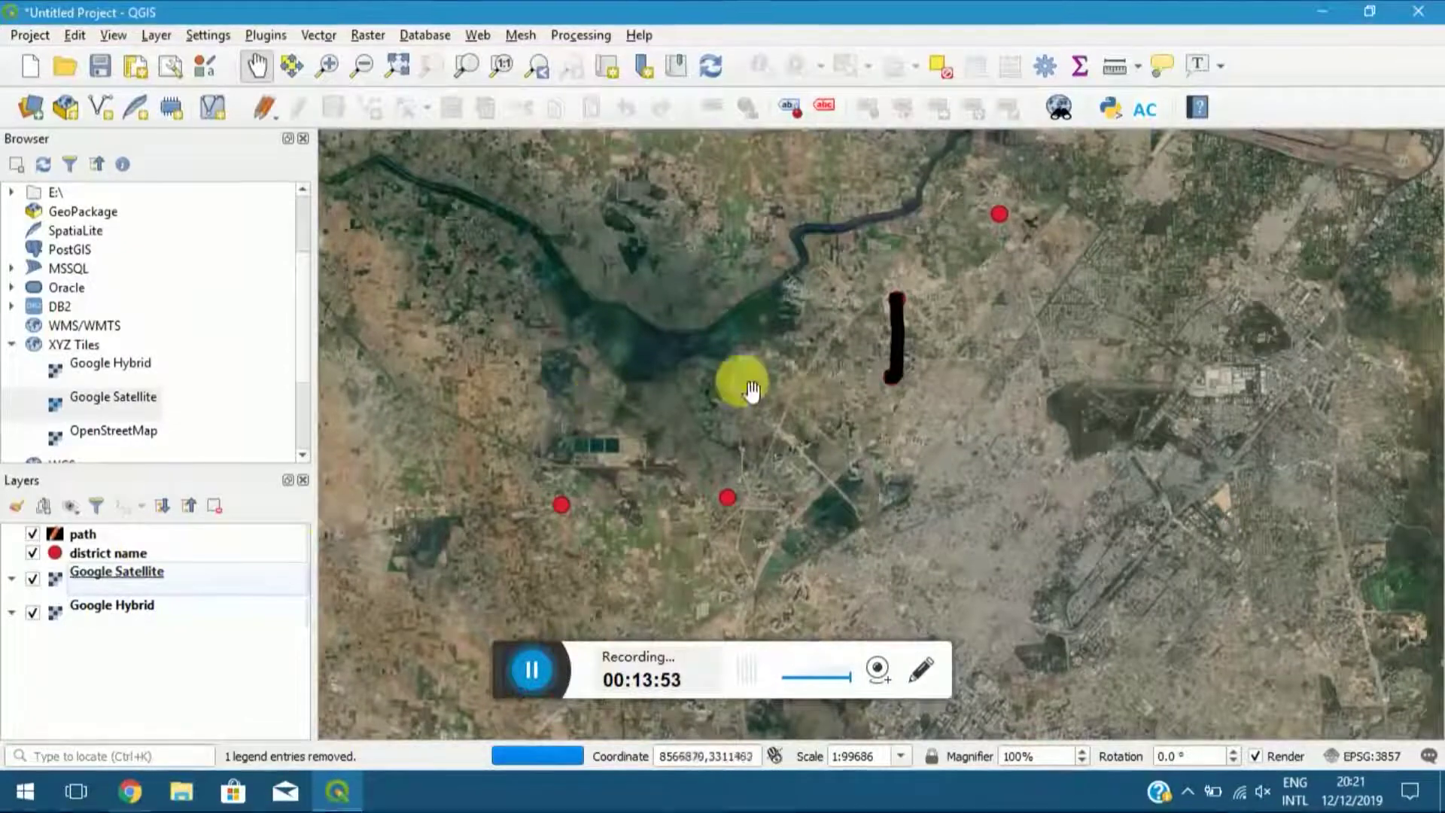
scroll(903, 339, "up", 2)
scroll(892, 369, "up", 1)
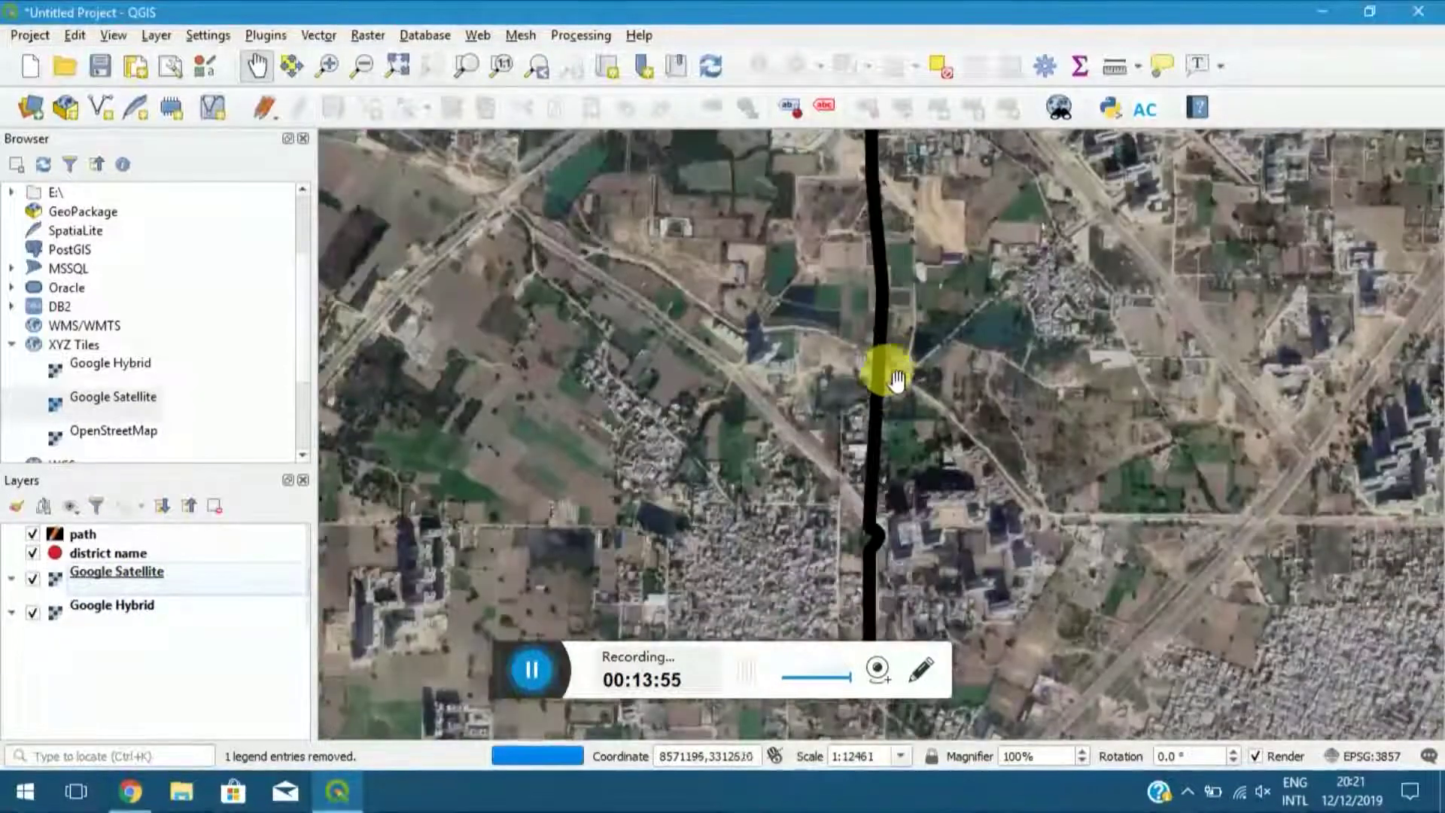
scroll(907, 414, "down", 1)
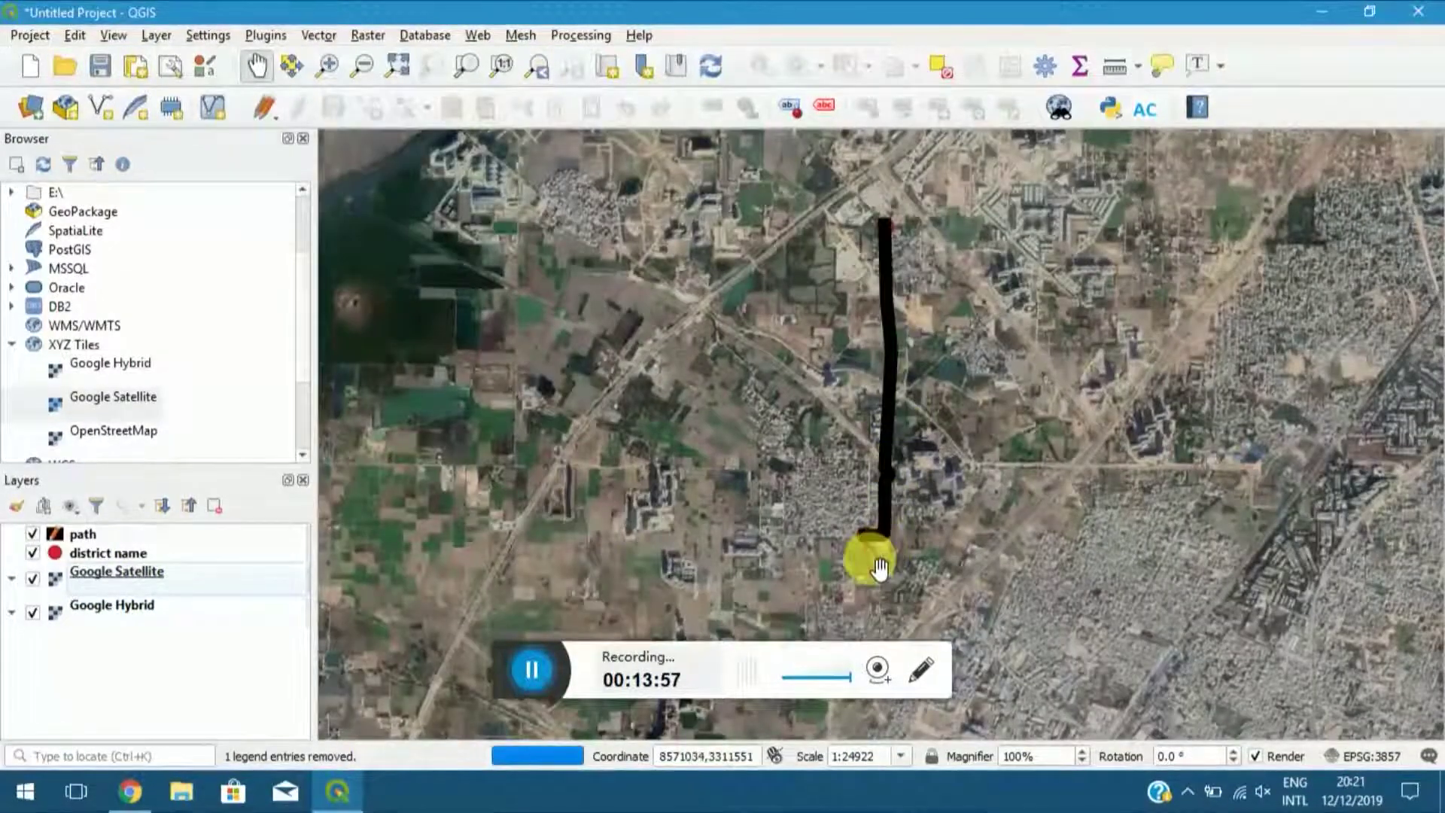
scroll(865, 555, "up", 1)
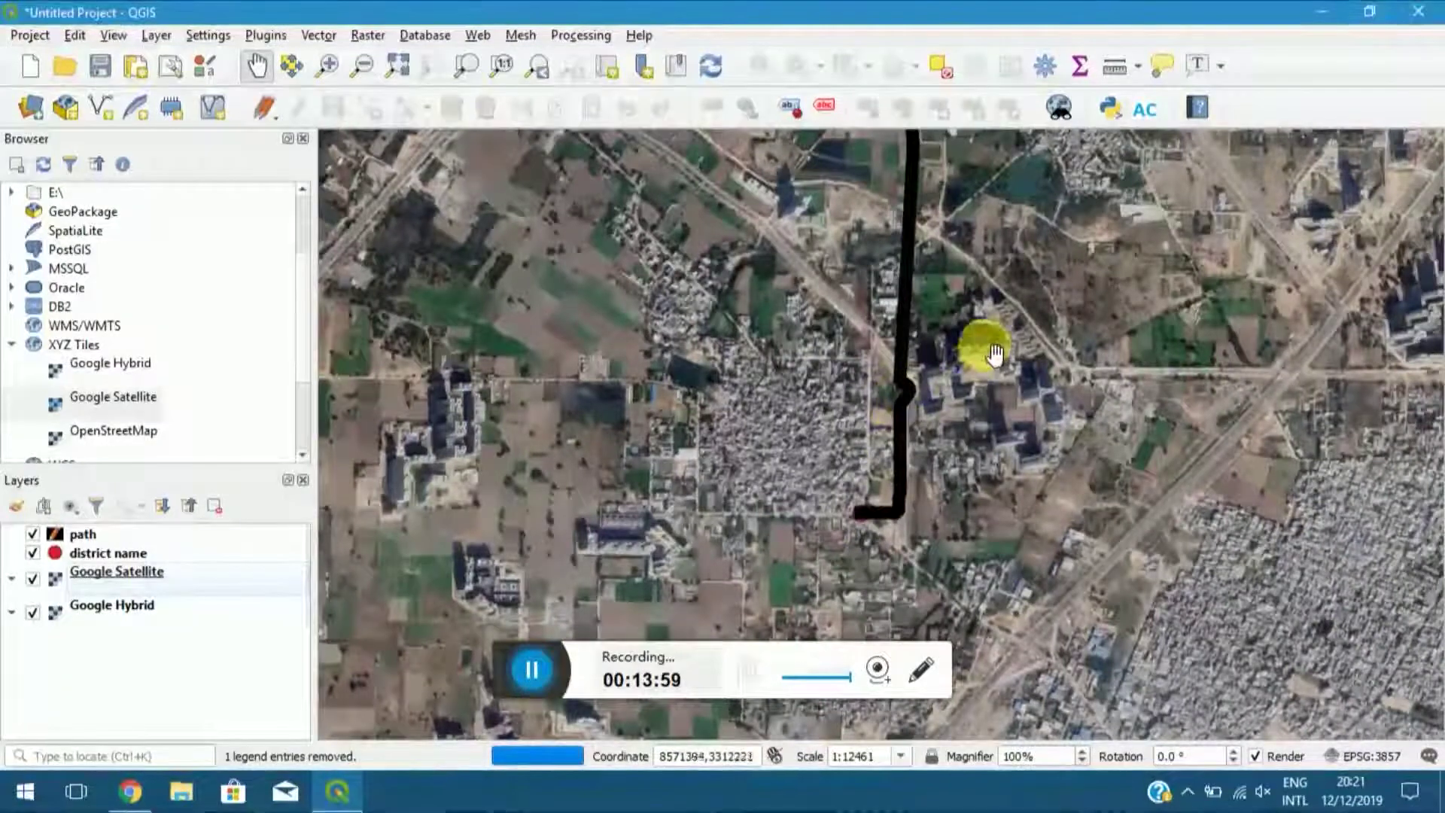
left_click_drag(984, 338, 907, 419)
scroll(901, 389, "down", 1)
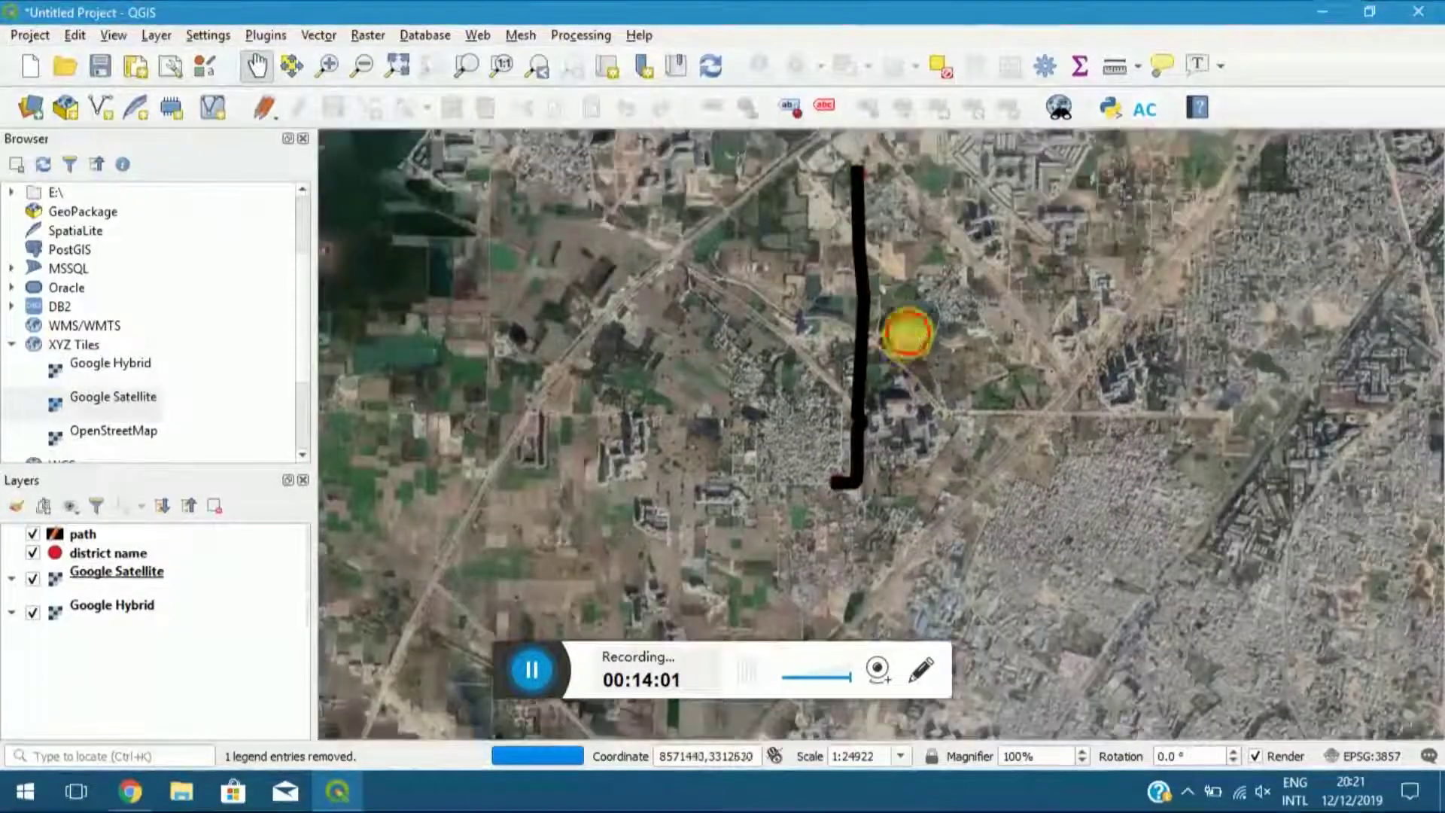
Turn on single labels for the district name layer, use the GP field as the label value, and apply them.
left_click_drag(909, 332, 896, 393)
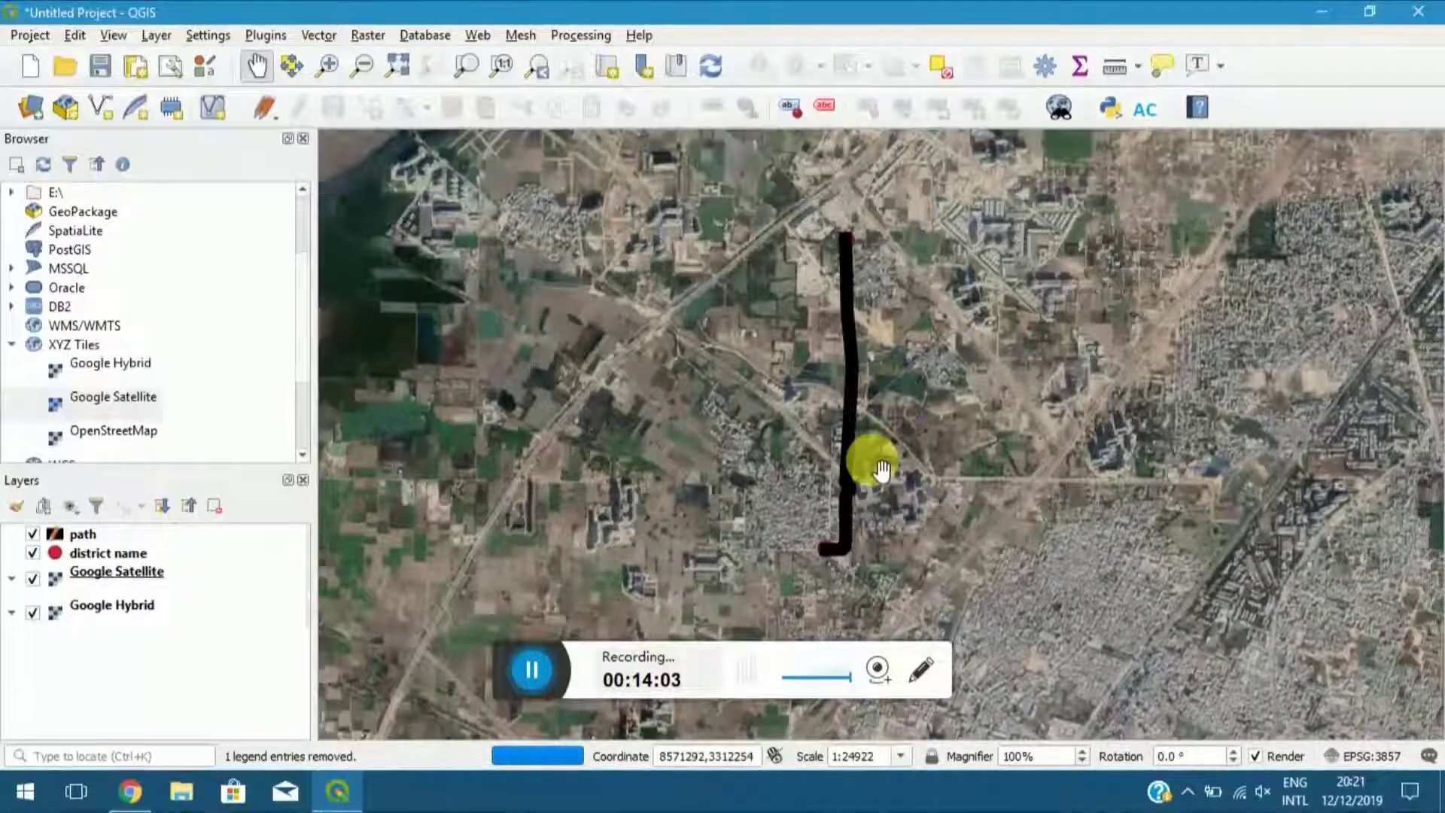
left_click_drag(929, 408, 920, 444)
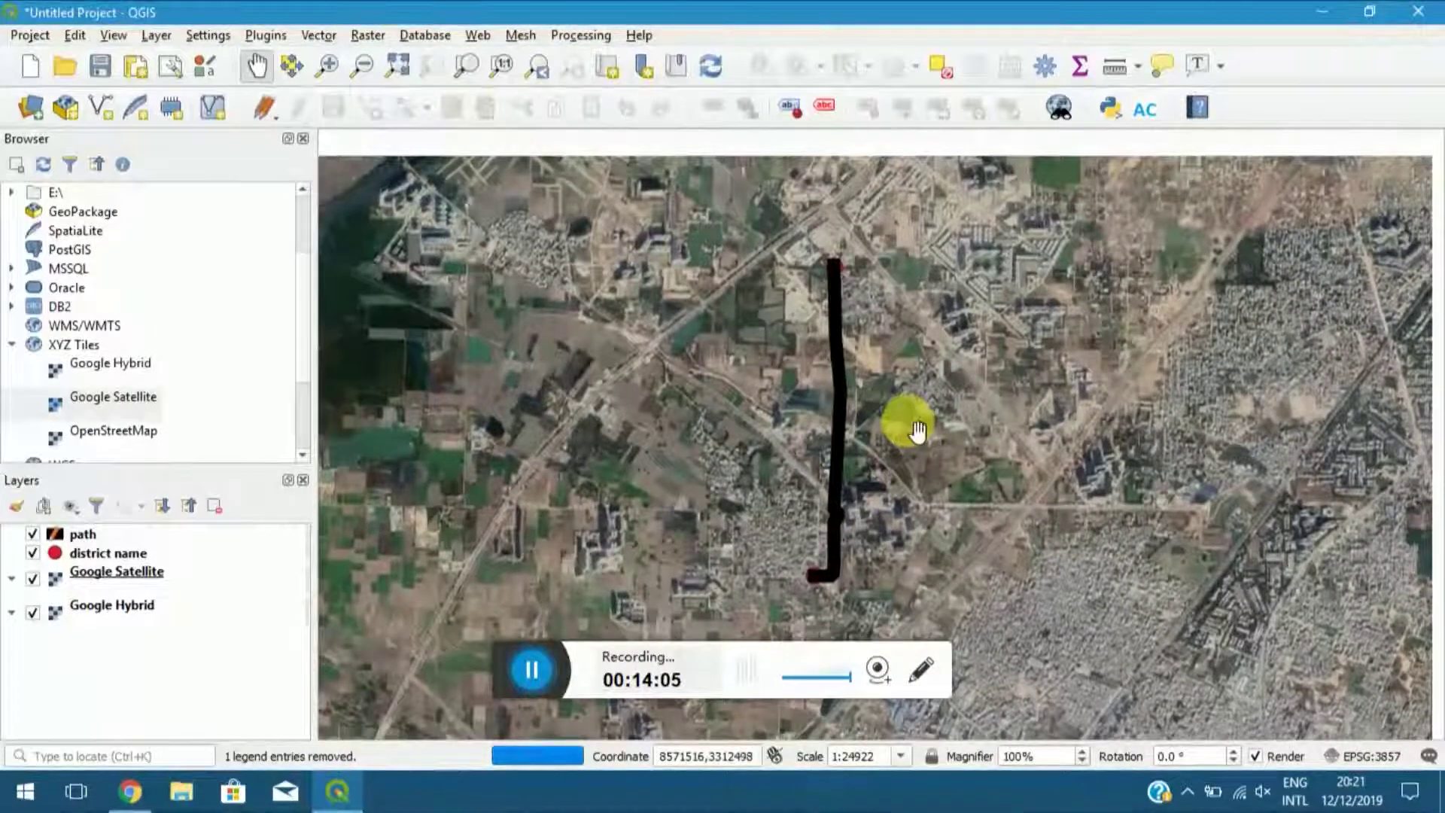
double_click(55, 555)
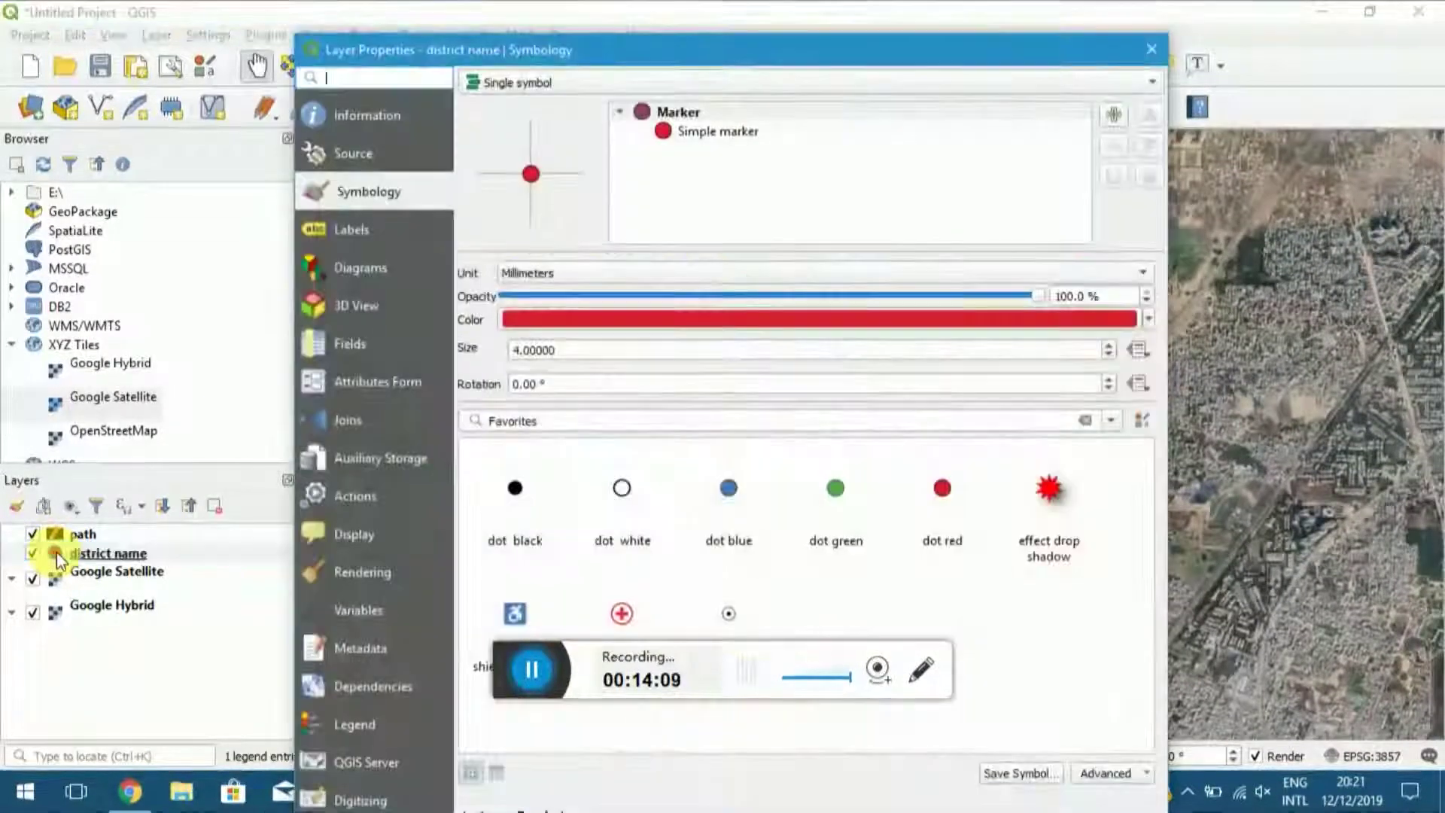
left_click(355, 233)
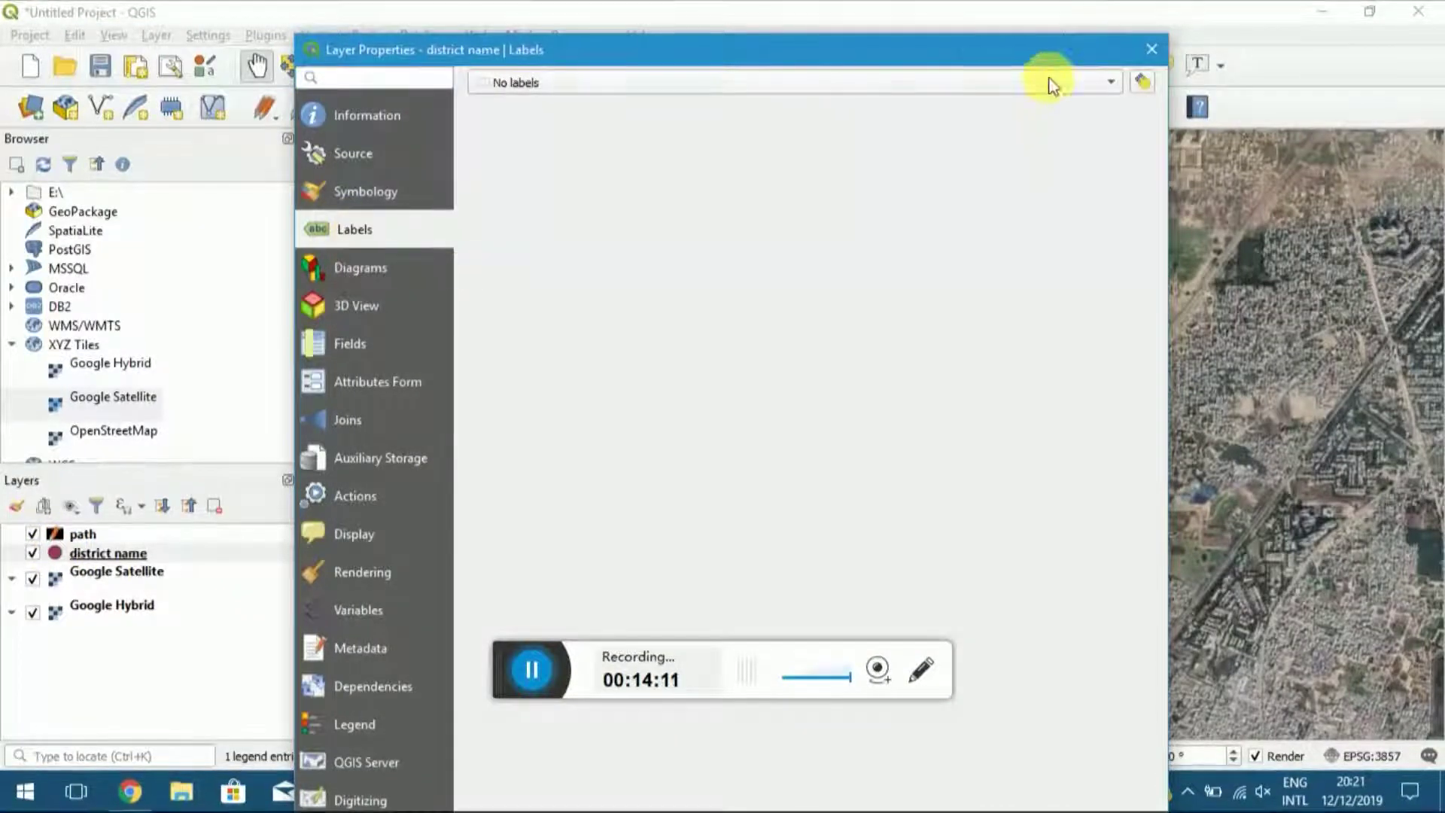
left_click(1057, 82)
left_click(578, 105)
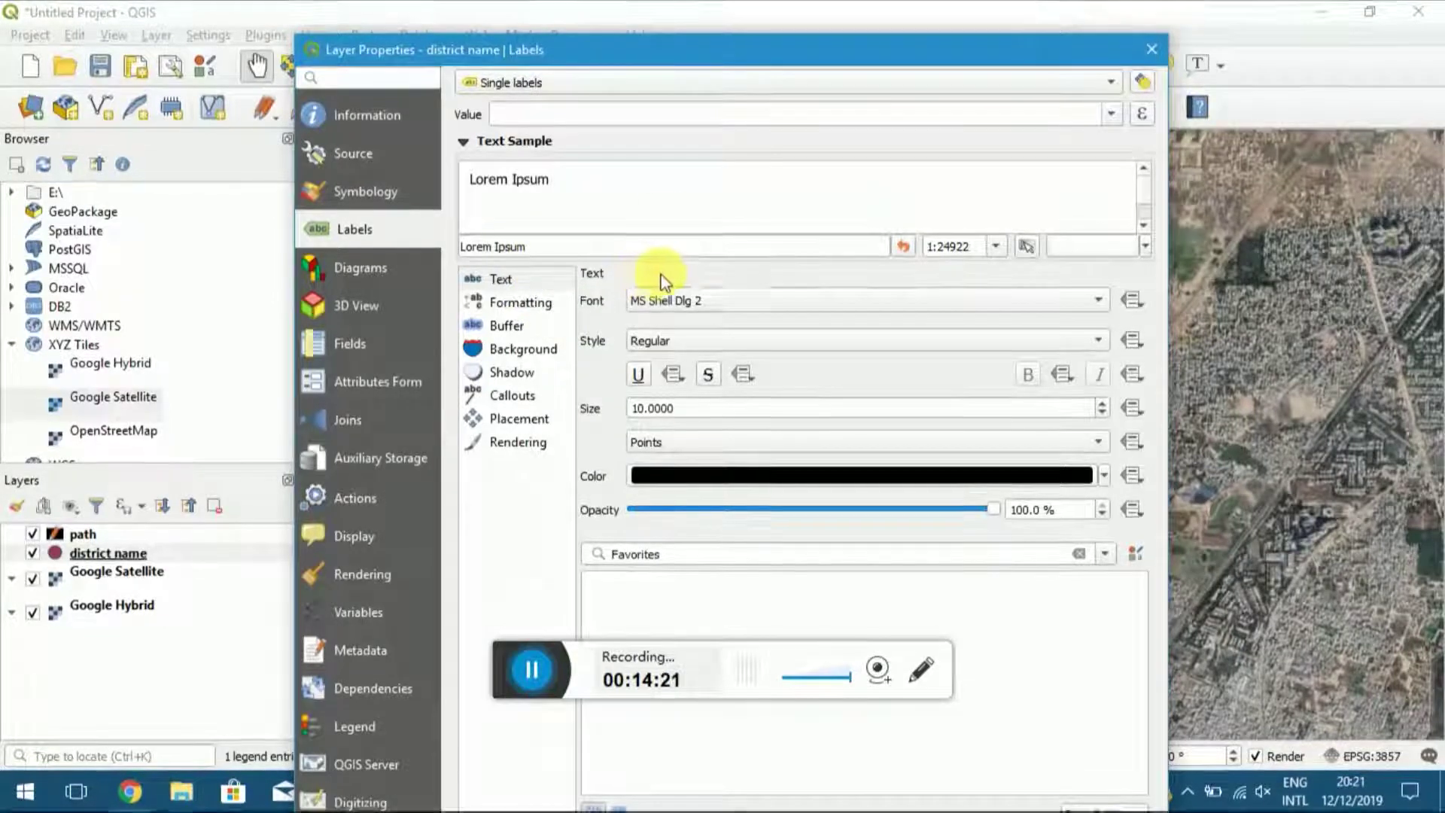
left_click(1112, 115)
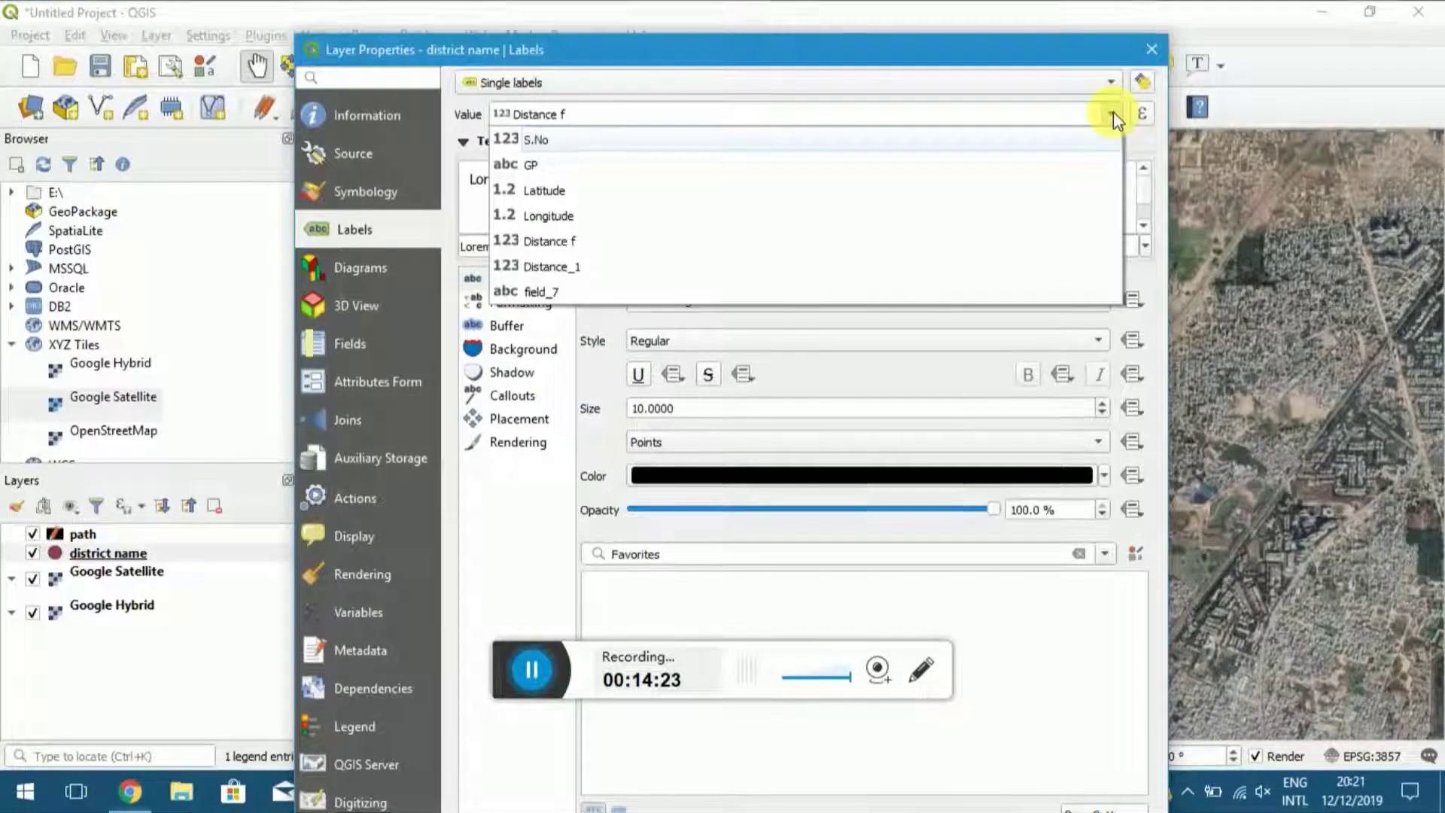
left_click(560, 166)
left_click_drag(866, 51, 817, 81)
left_click(980, 658)
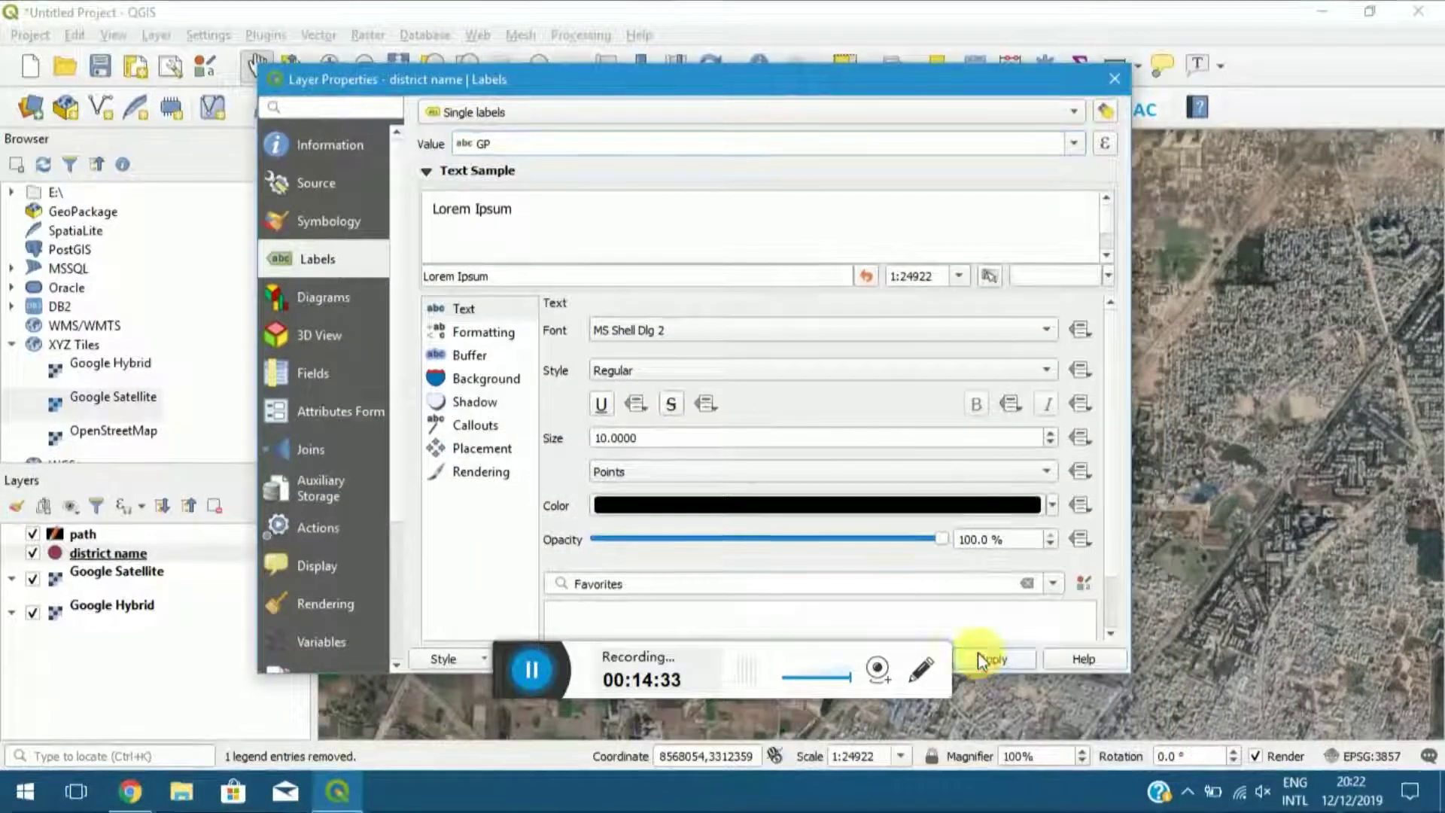
left_click_drag(928, 84, 502, 250)
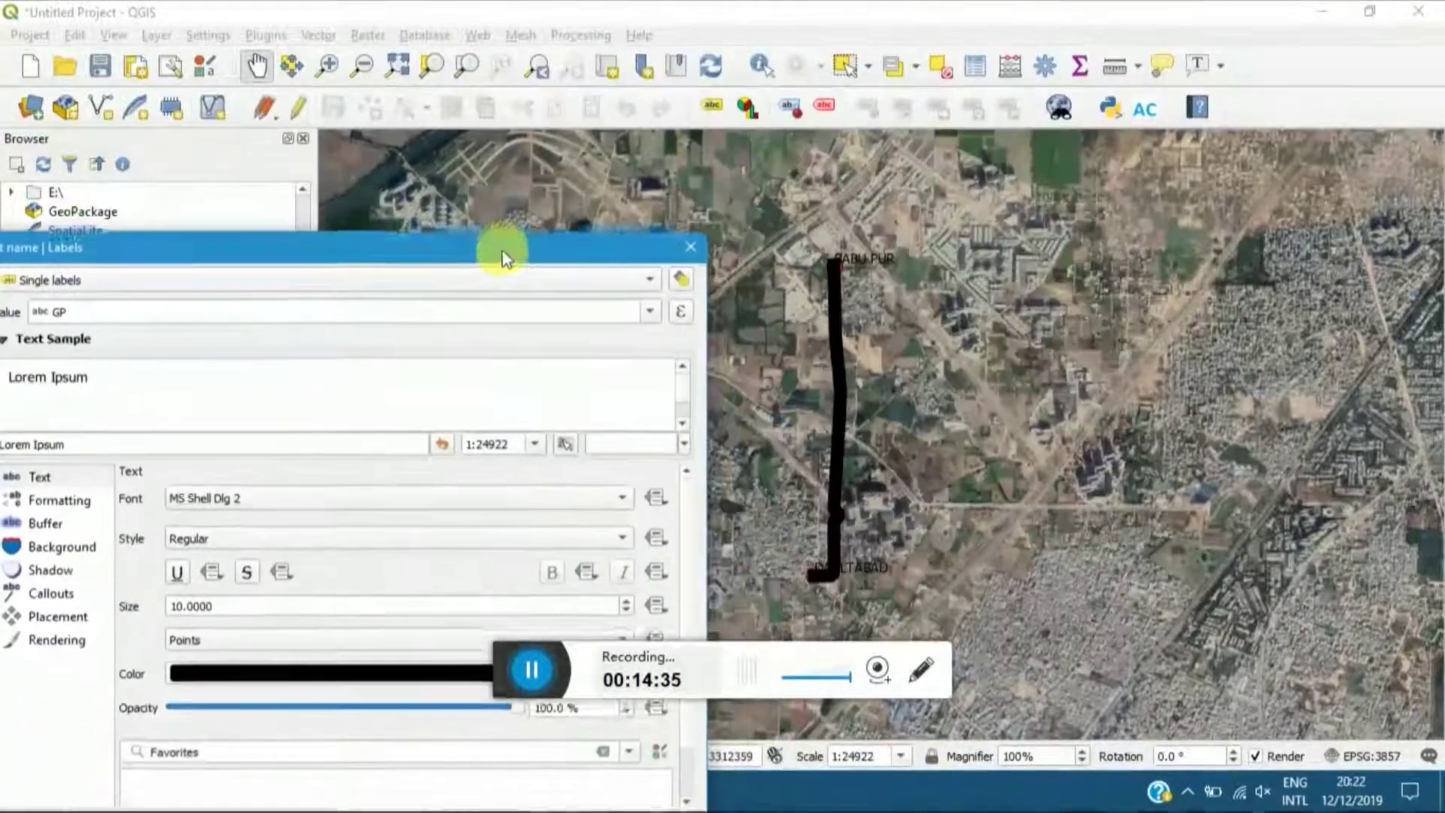
left_click(691, 244)
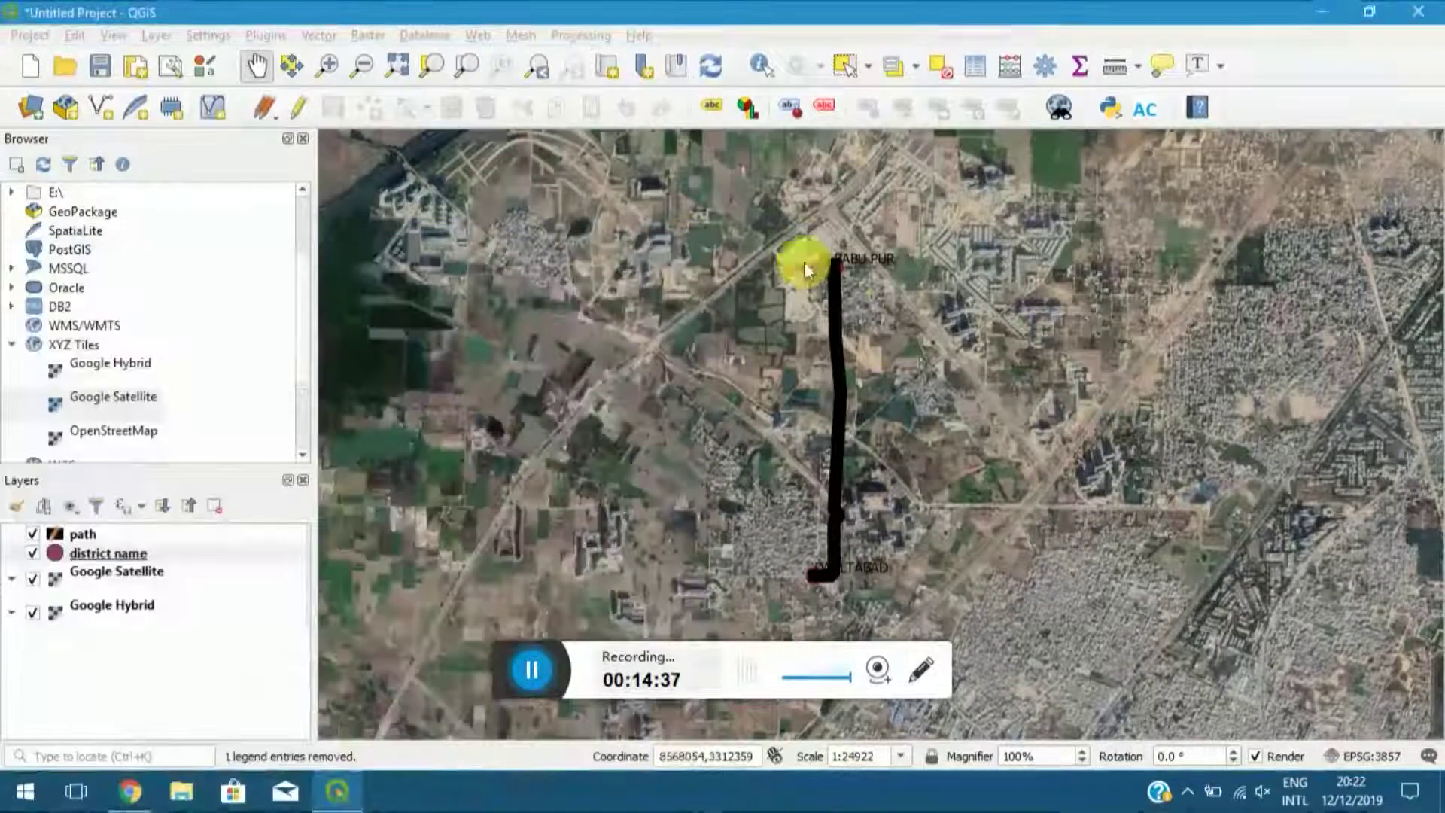
Set the path layer's line width to 2.26 millimeters and check the line closely beside the northern labeled point.
scroll(878, 246, "up", 2)
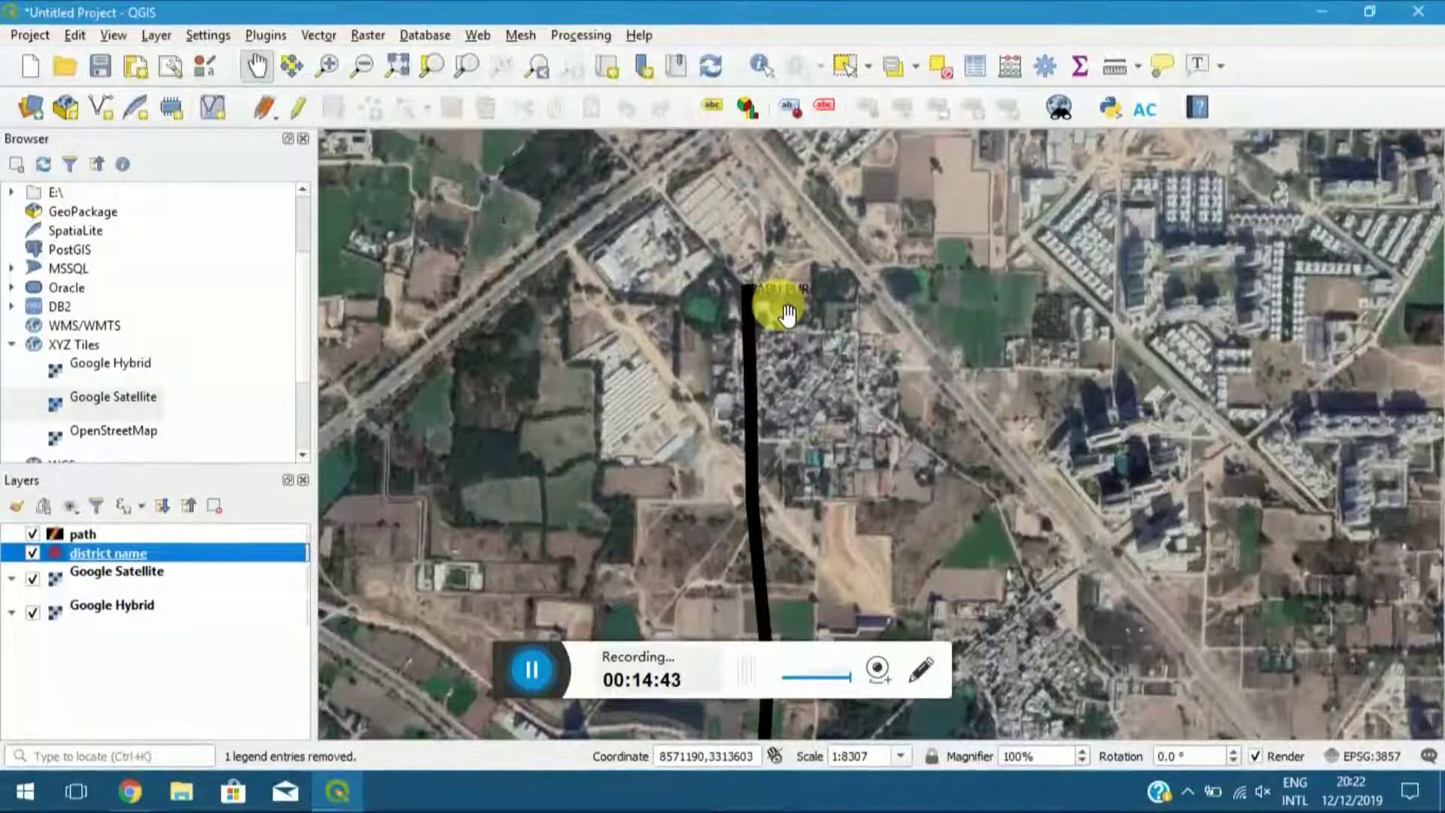
scroll(787, 312, "up", 1)
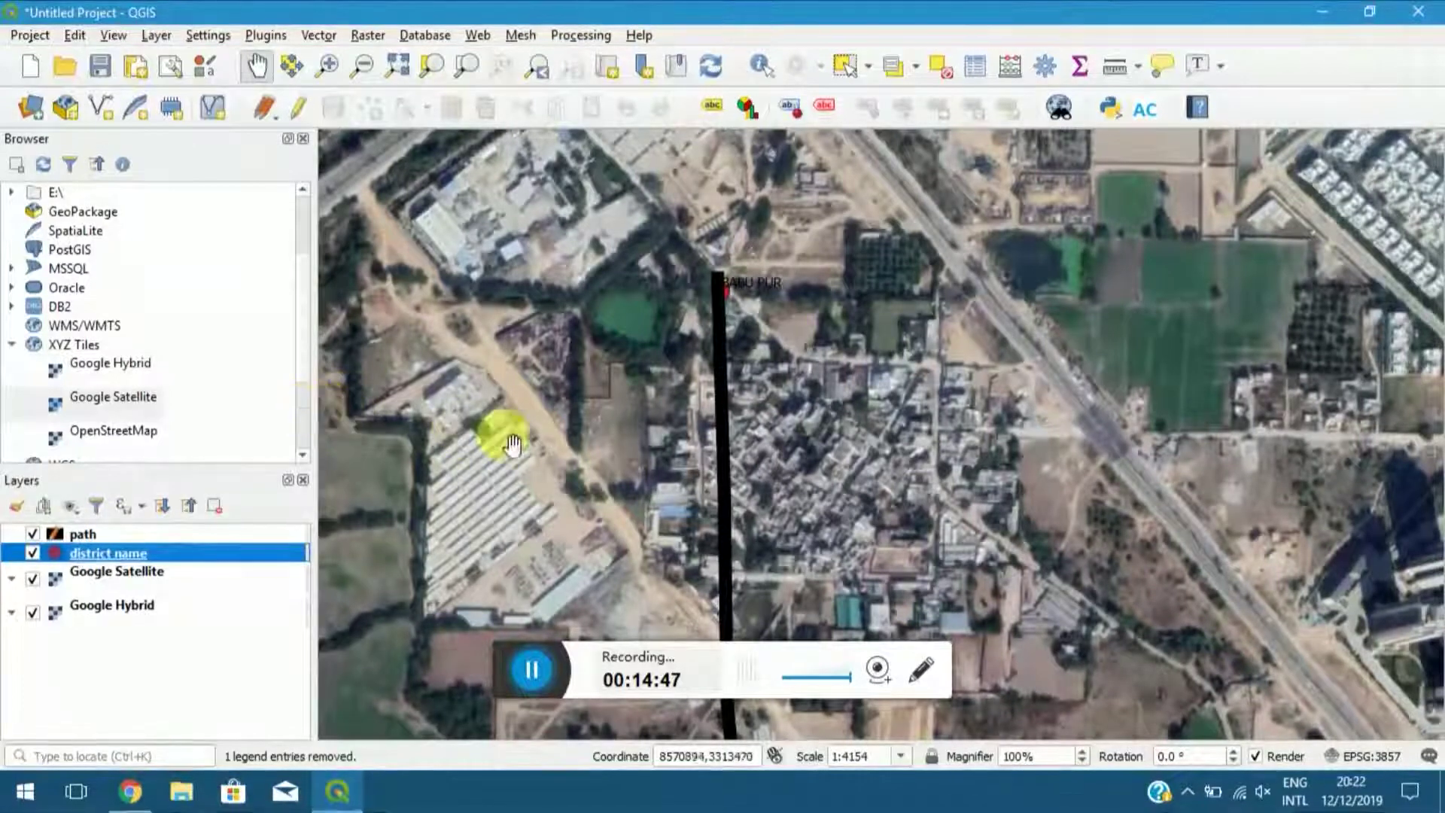
left_click(52, 535)
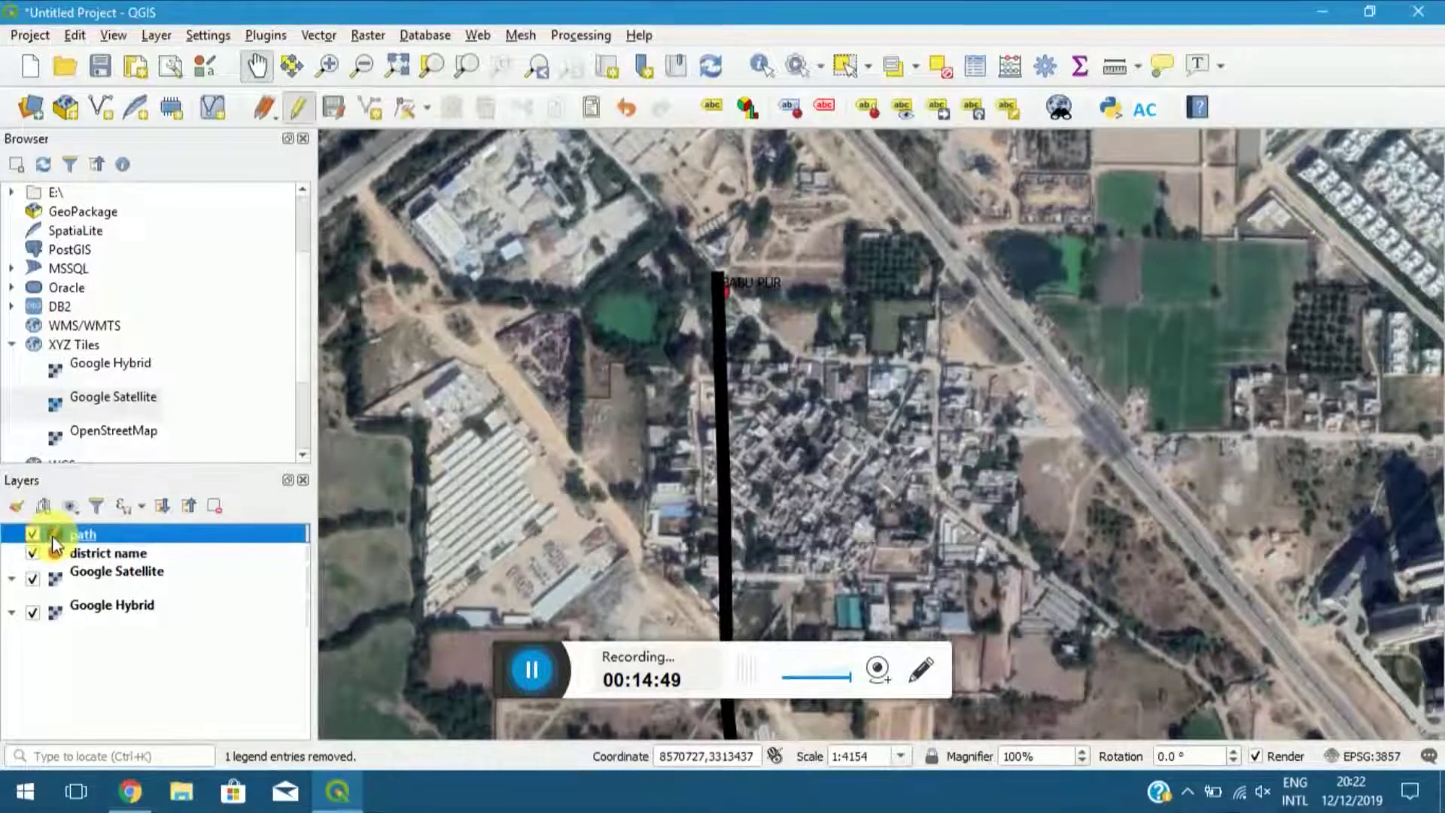
key("F7")
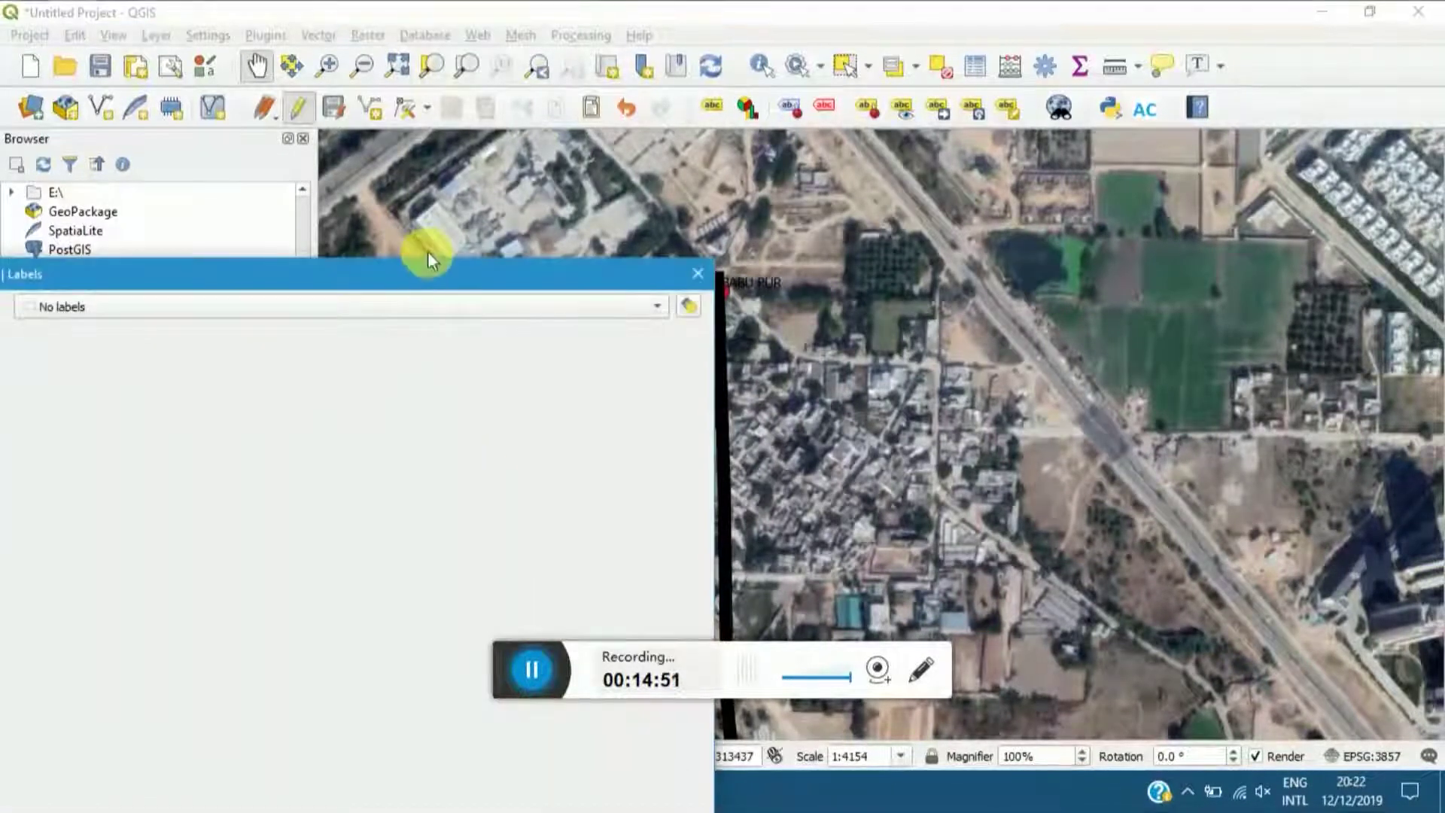
left_click_drag(427, 273, 786, 101)
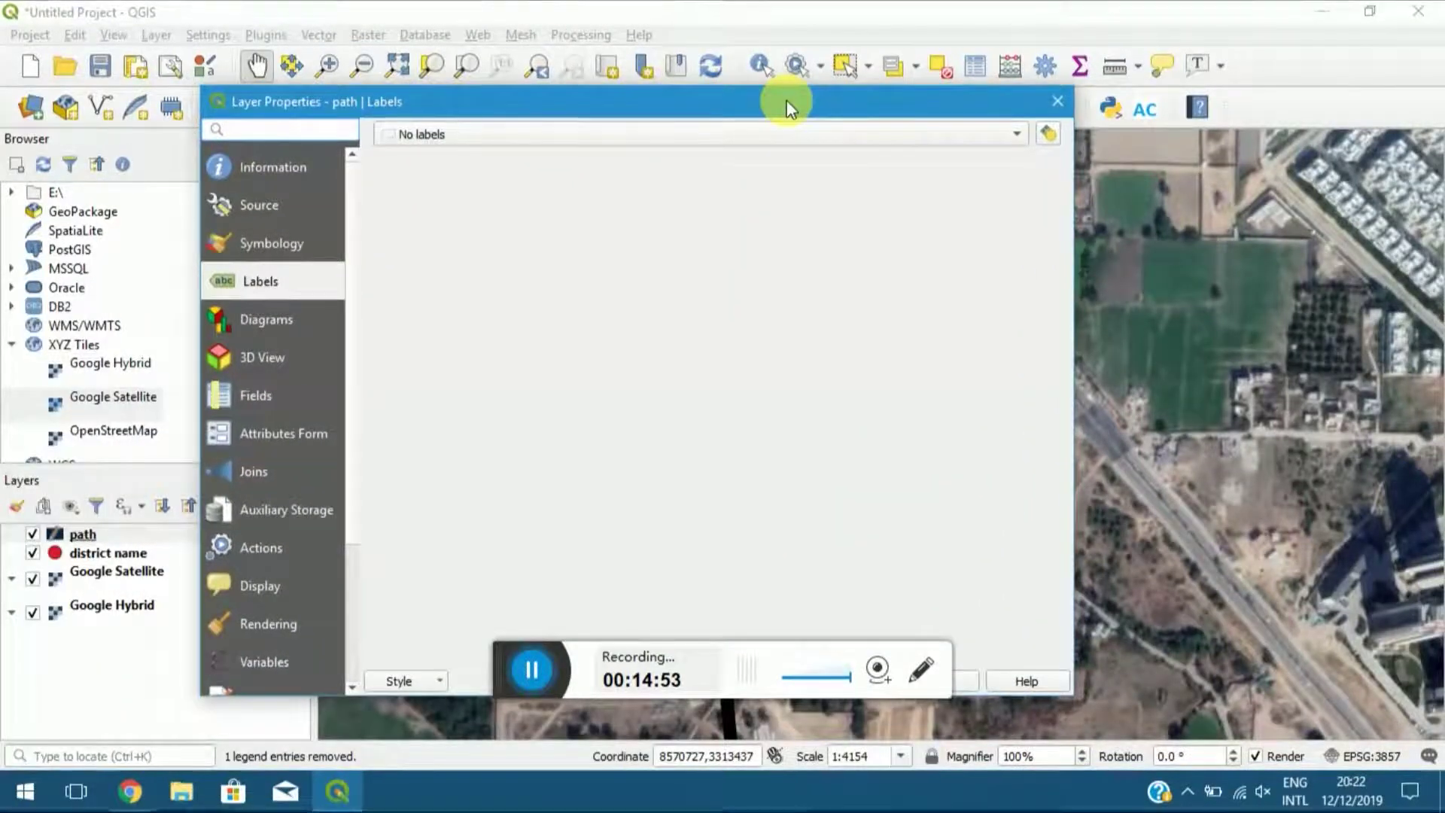
left_click(274, 238)
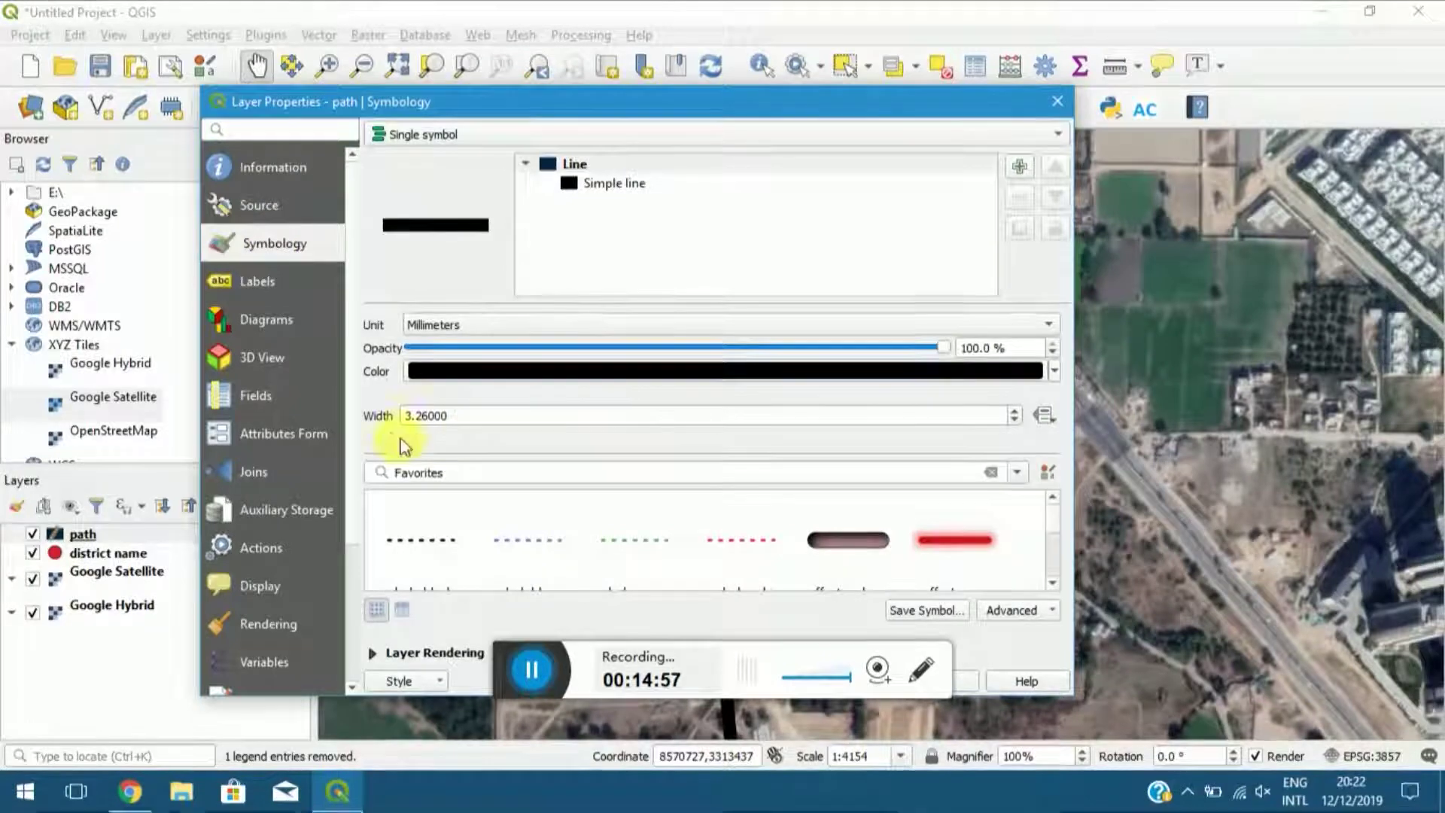
left_click(416, 418)
key("BackSpace")
type("2")
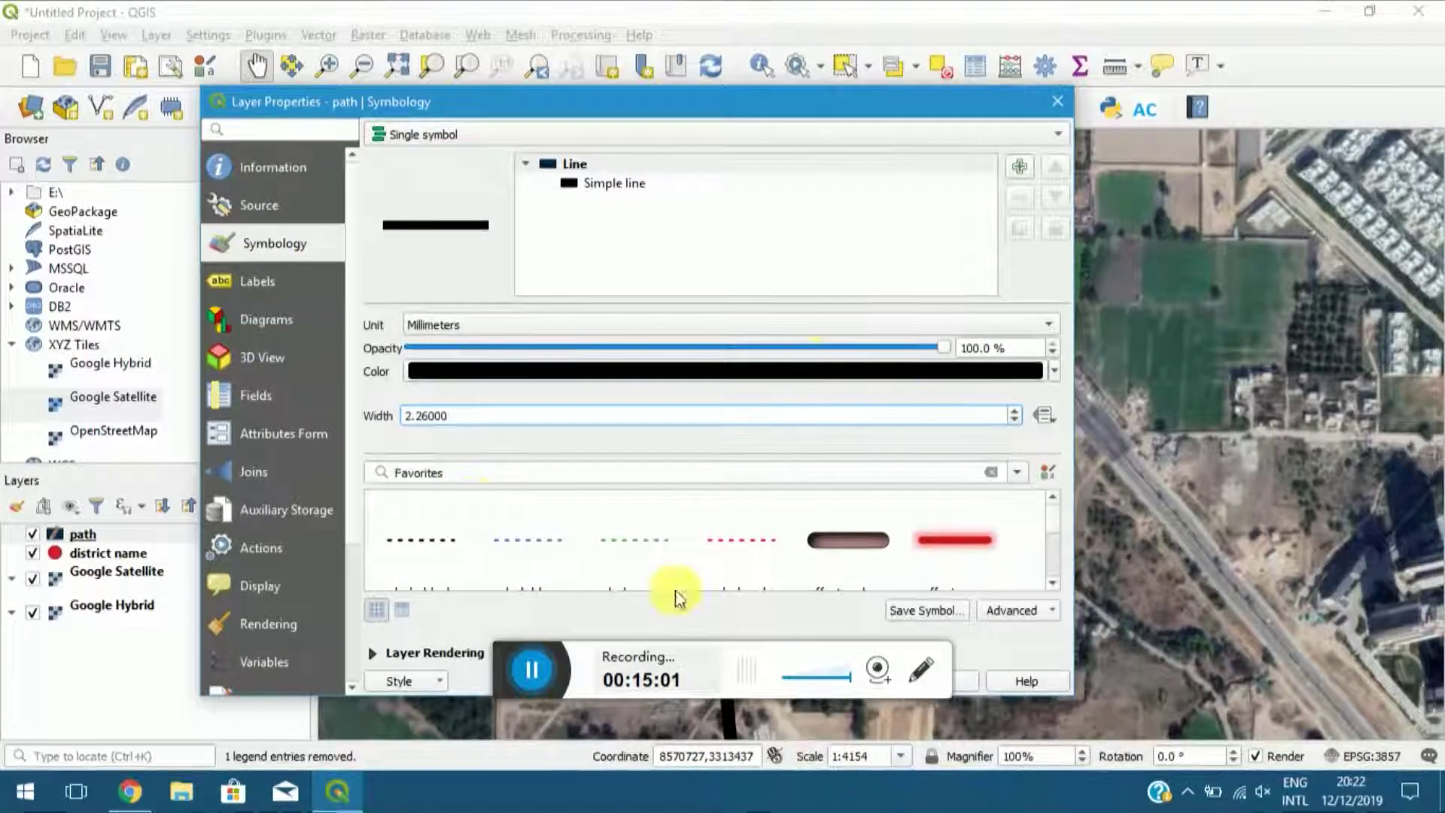
left_click_drag(822, 113, 1051, 94)
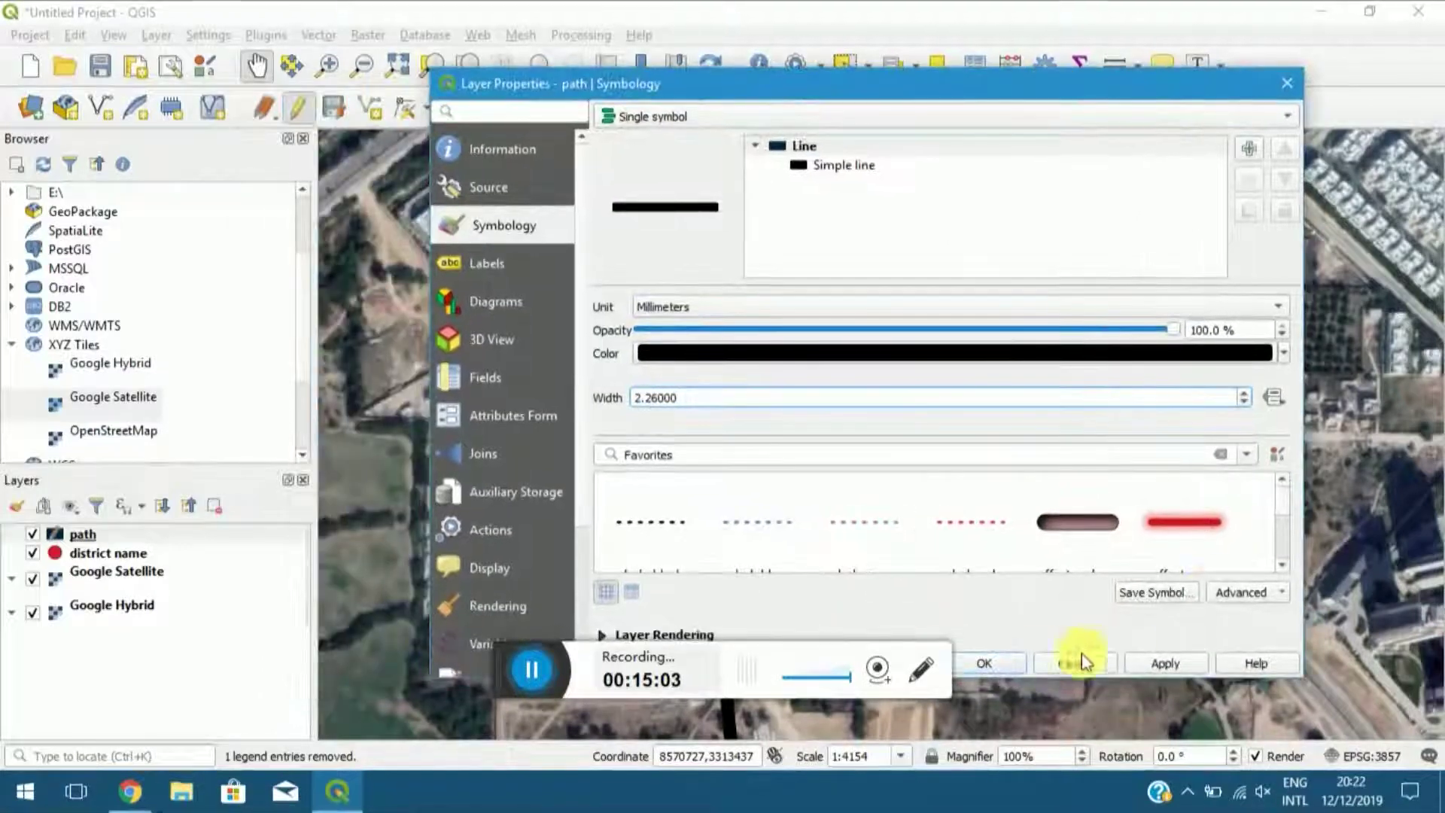
left_click(1015, 665)
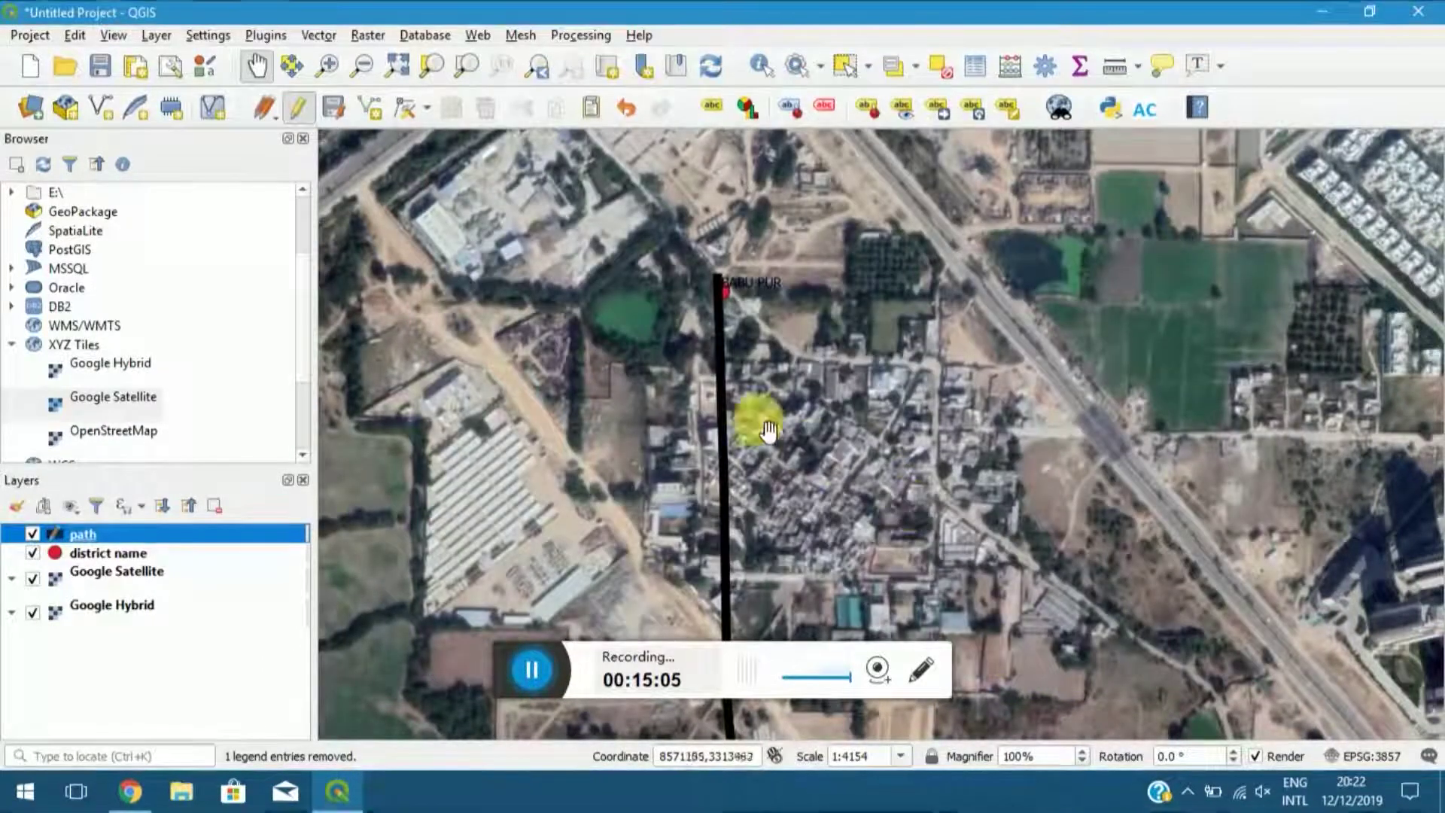
scroll(764, 403, "down", 1)
scroll(778, 405, "up", 1)
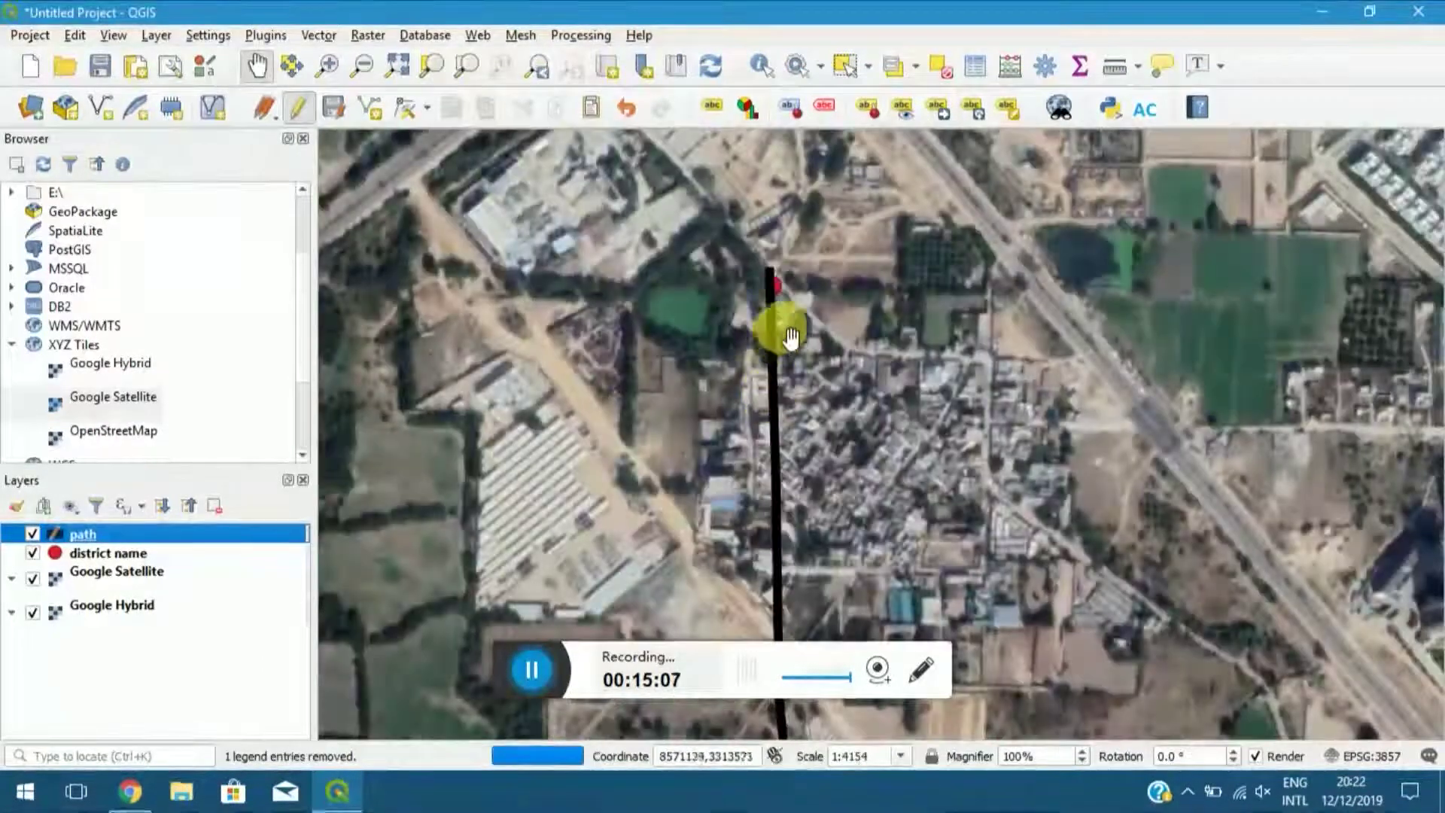
scroll(778, 301, "up", 1)
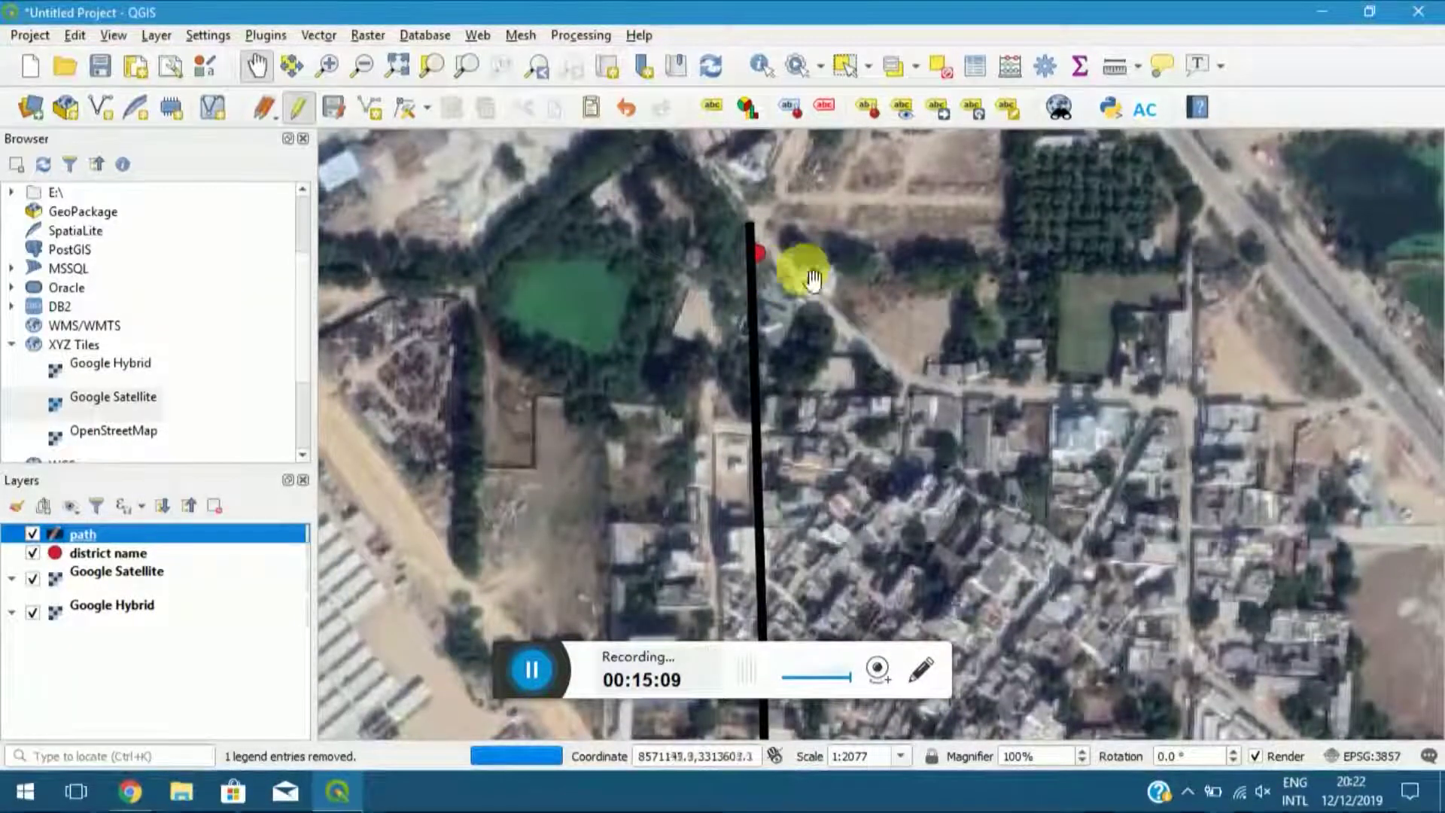
scroll(777, 275, "up", 2)
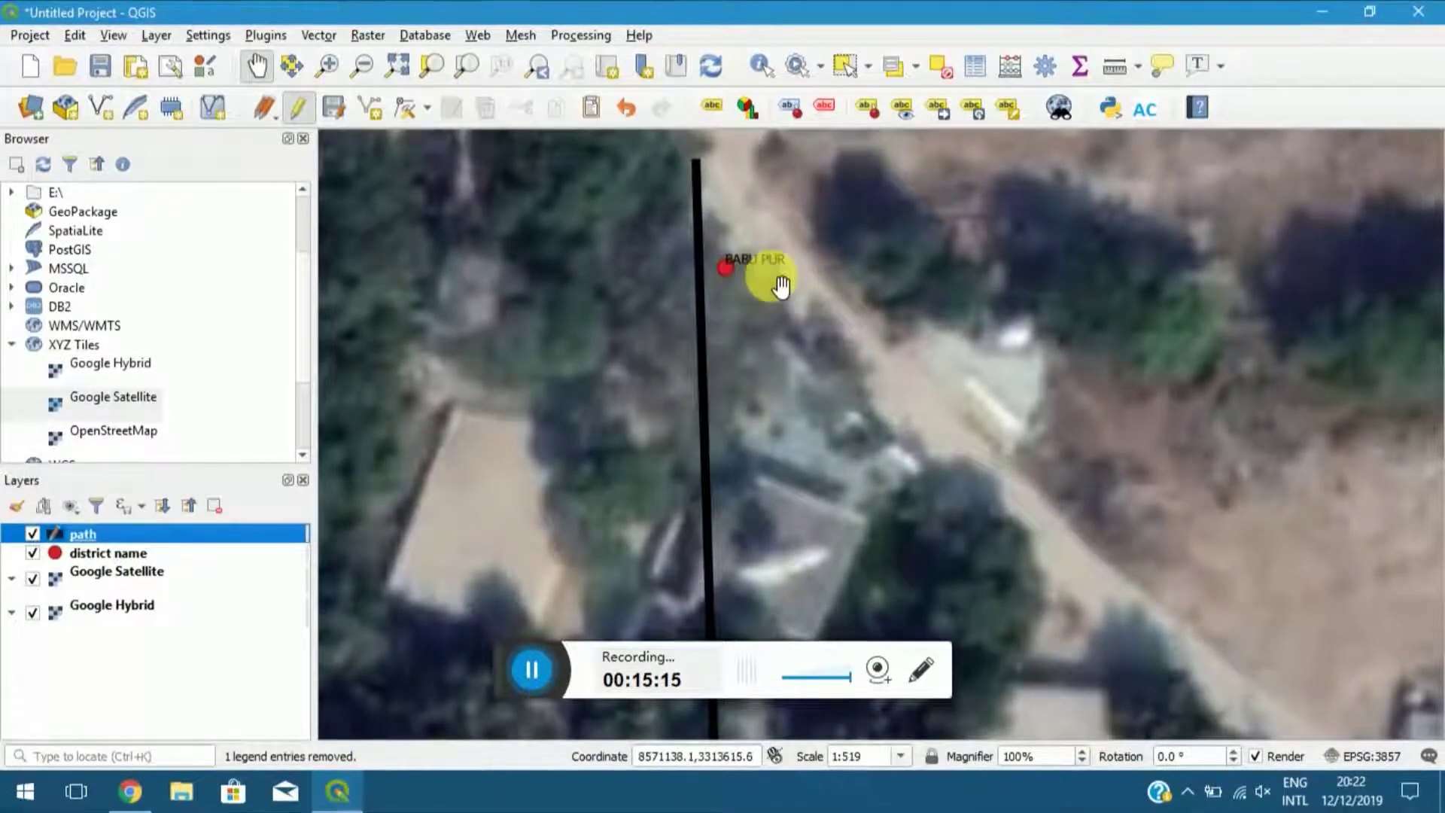
right_click(70, 539)
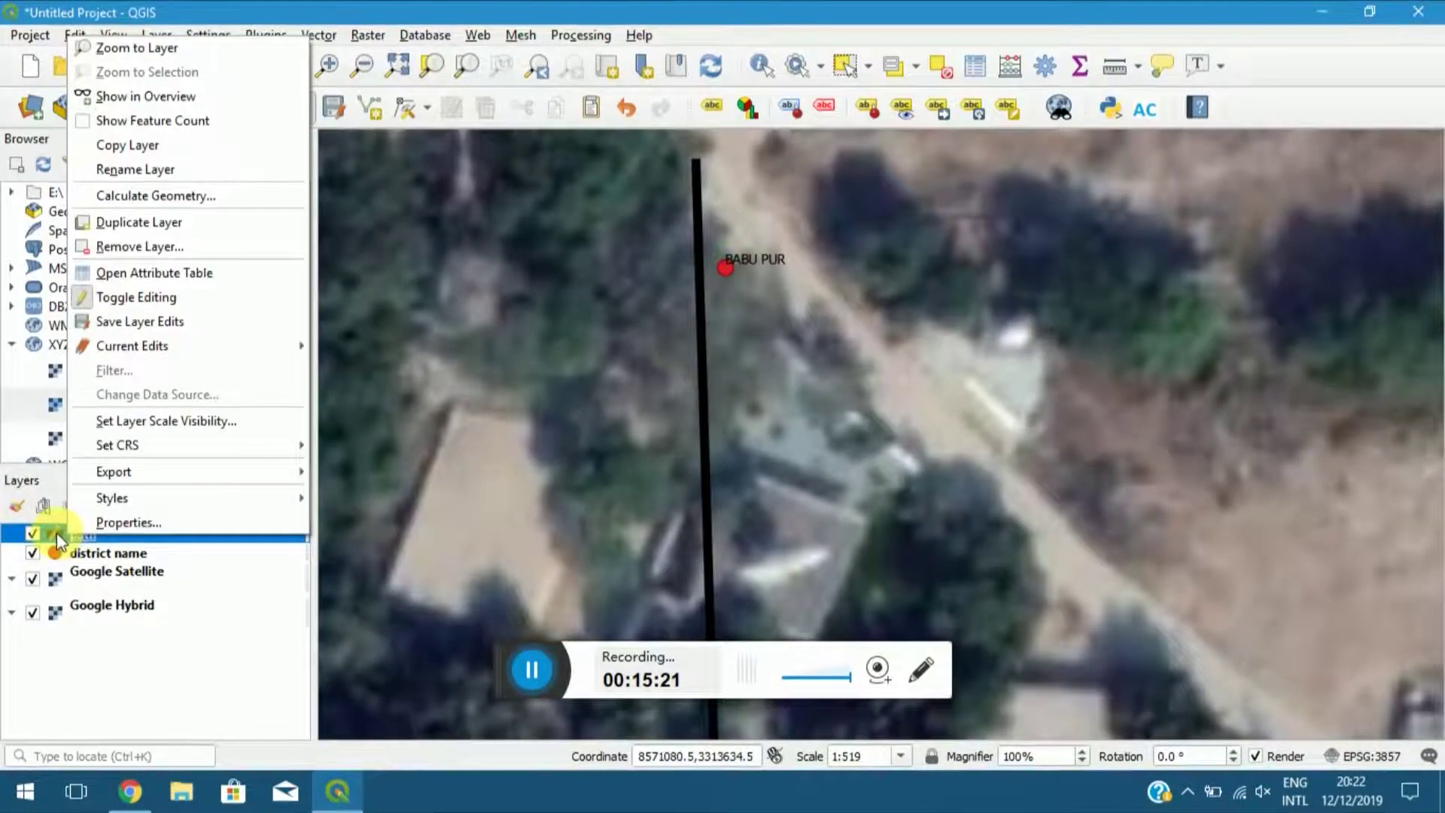
left_click(98, 522)
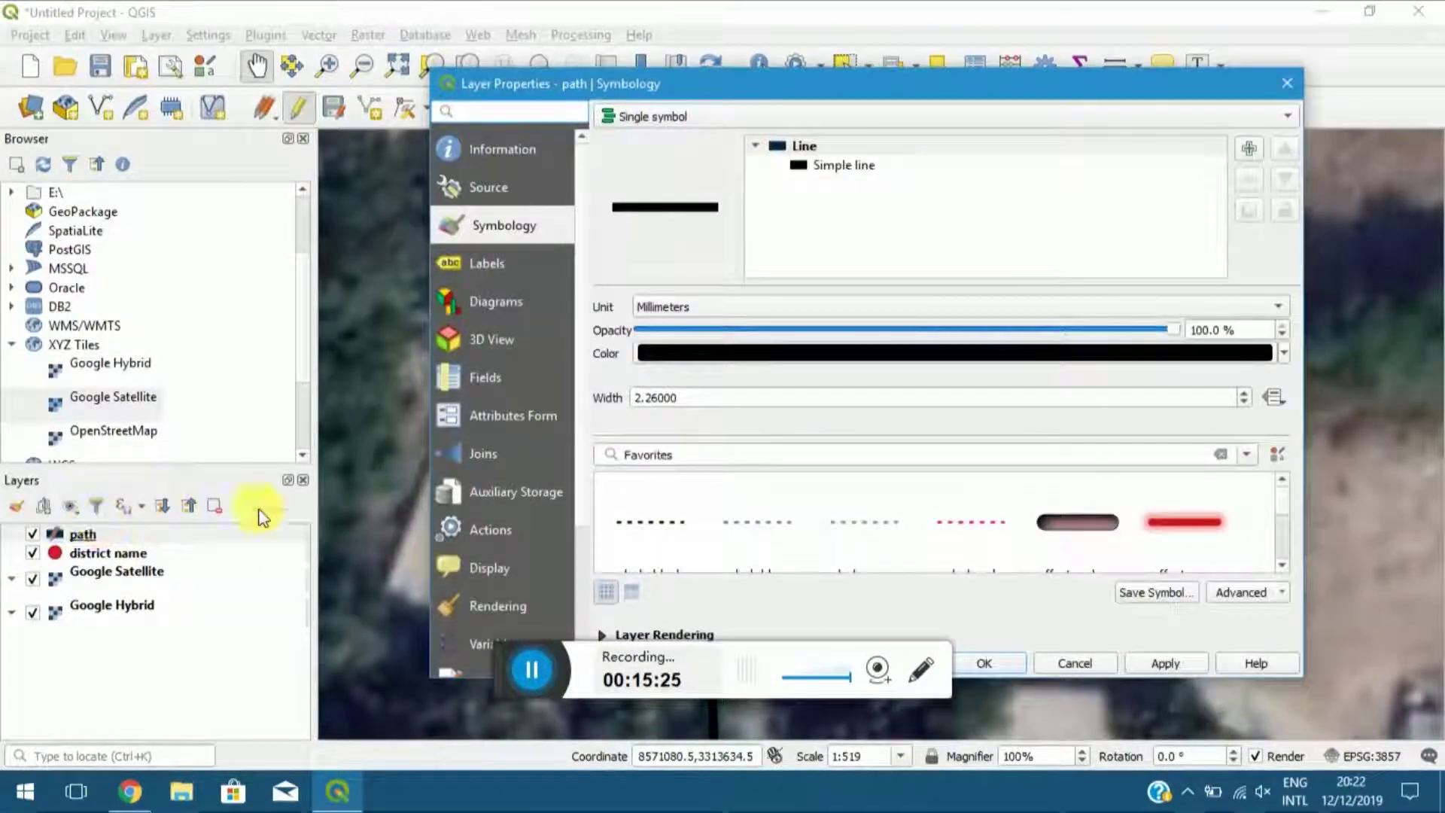
left_click(499, 259)
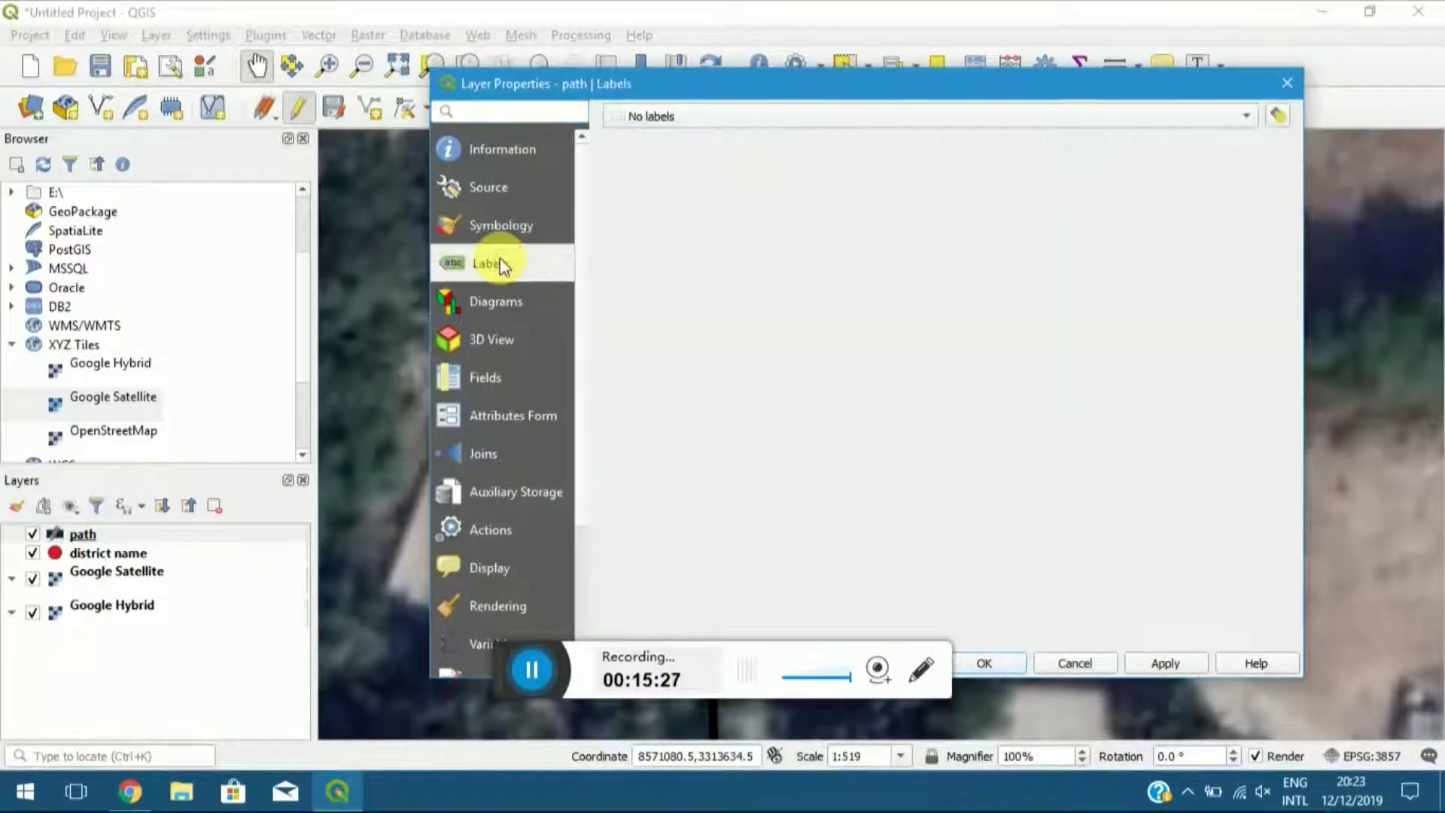
left_click(852, 121)
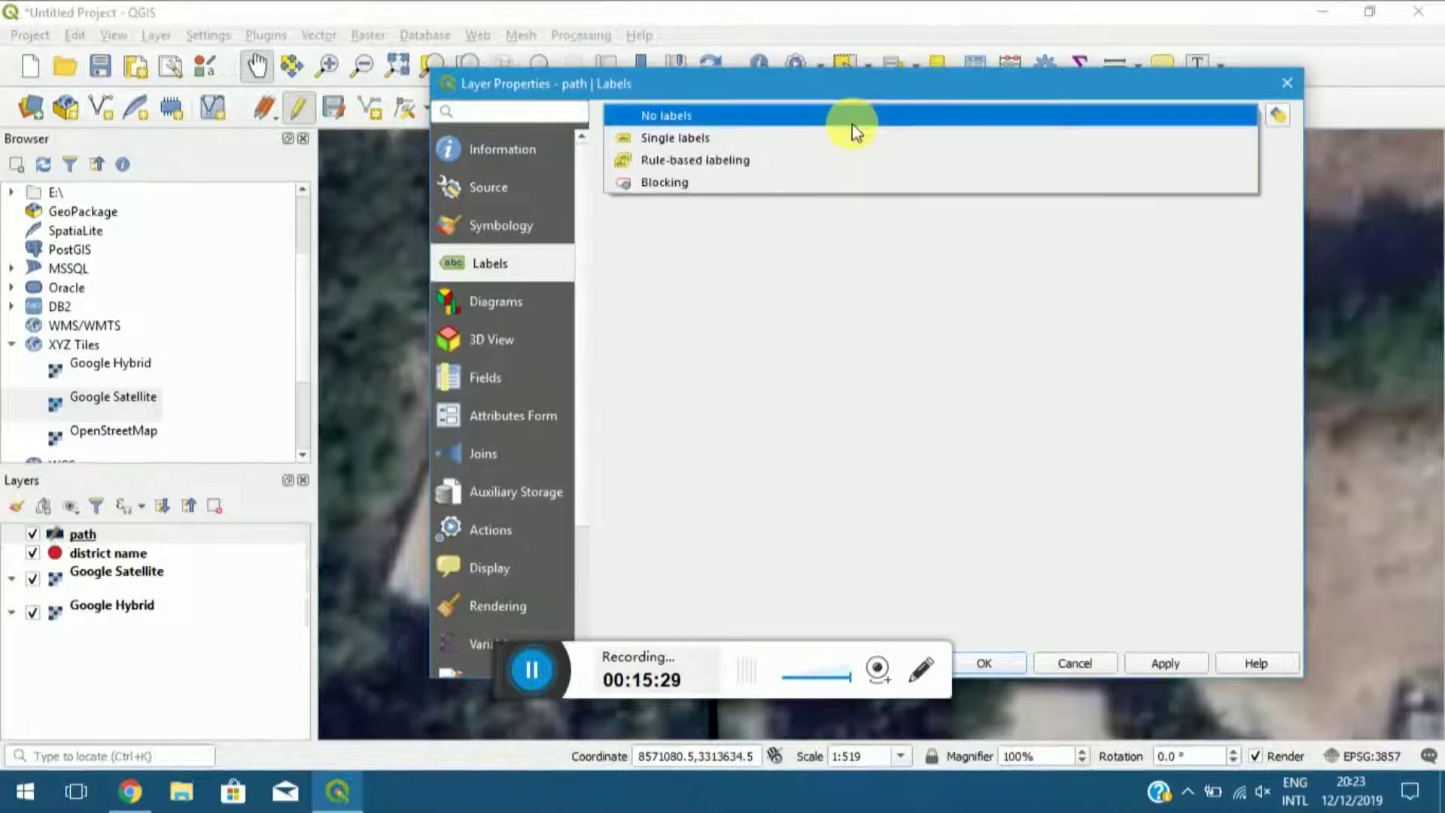
left_click(735, 140)
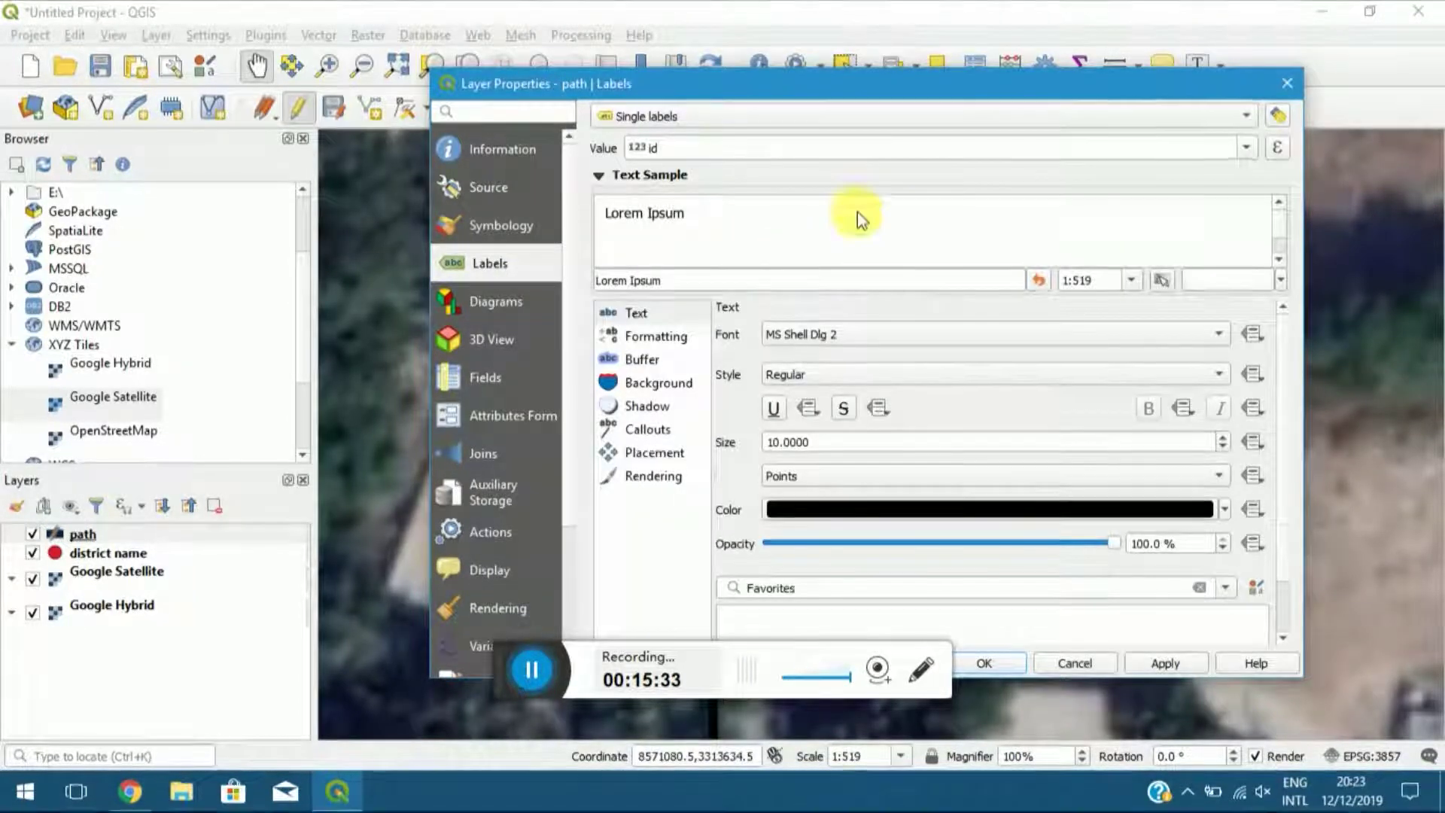
left_click(1247, 148)
left_click(1248, 150)
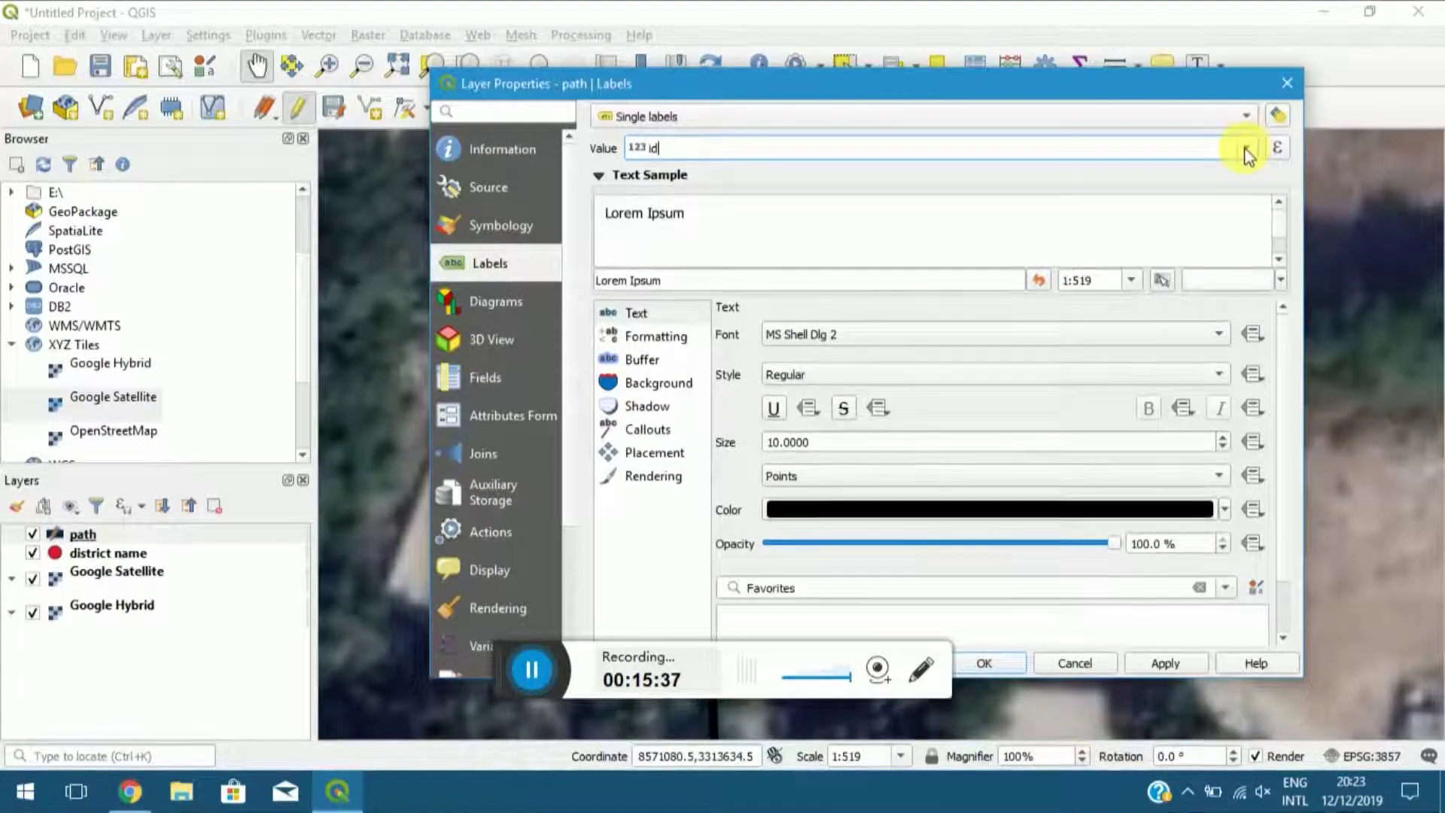
left_click(1286, 84)
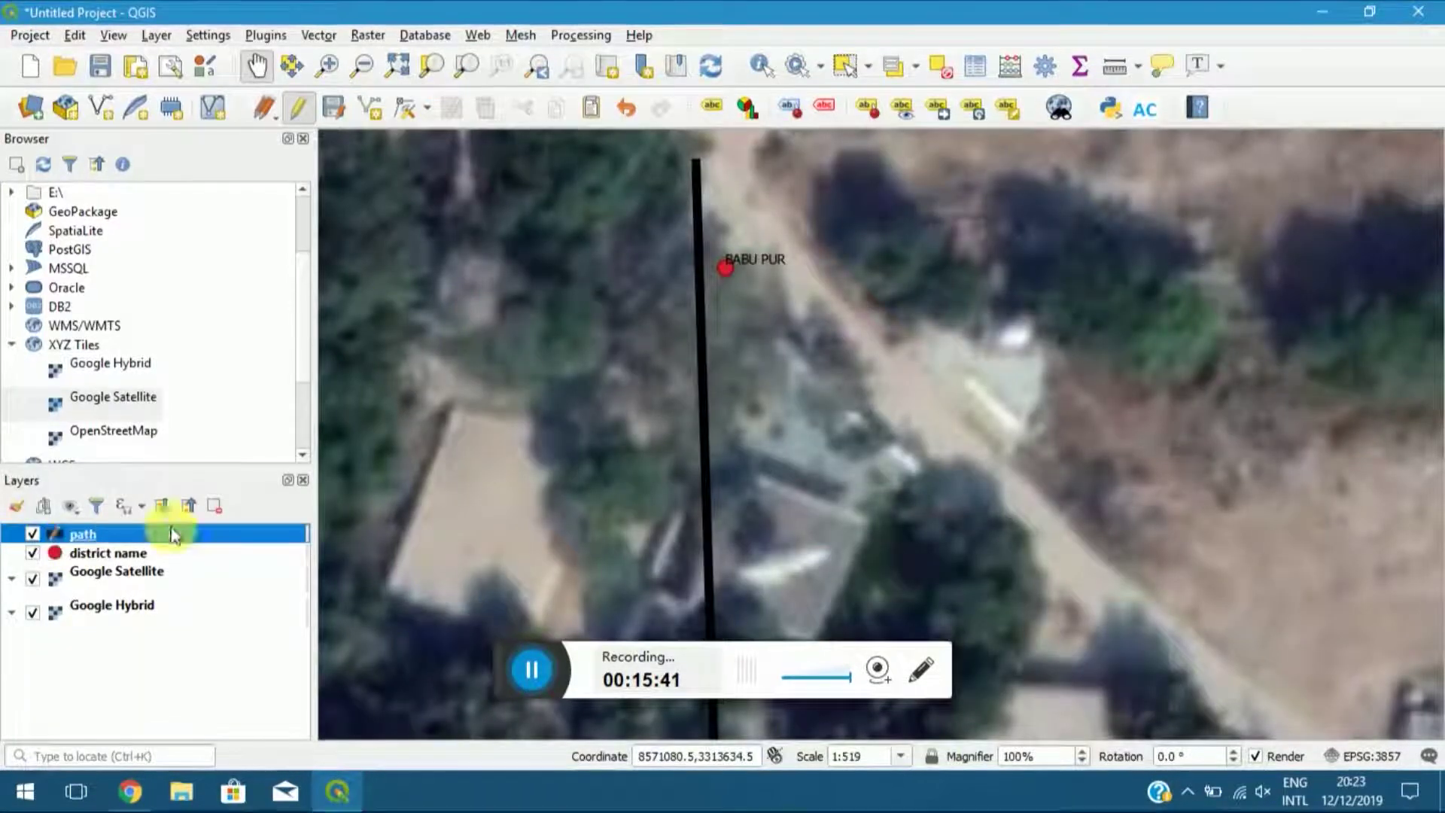
Change the district name layer's label value to the Distance f field and apply it.
left_click(54, 555)
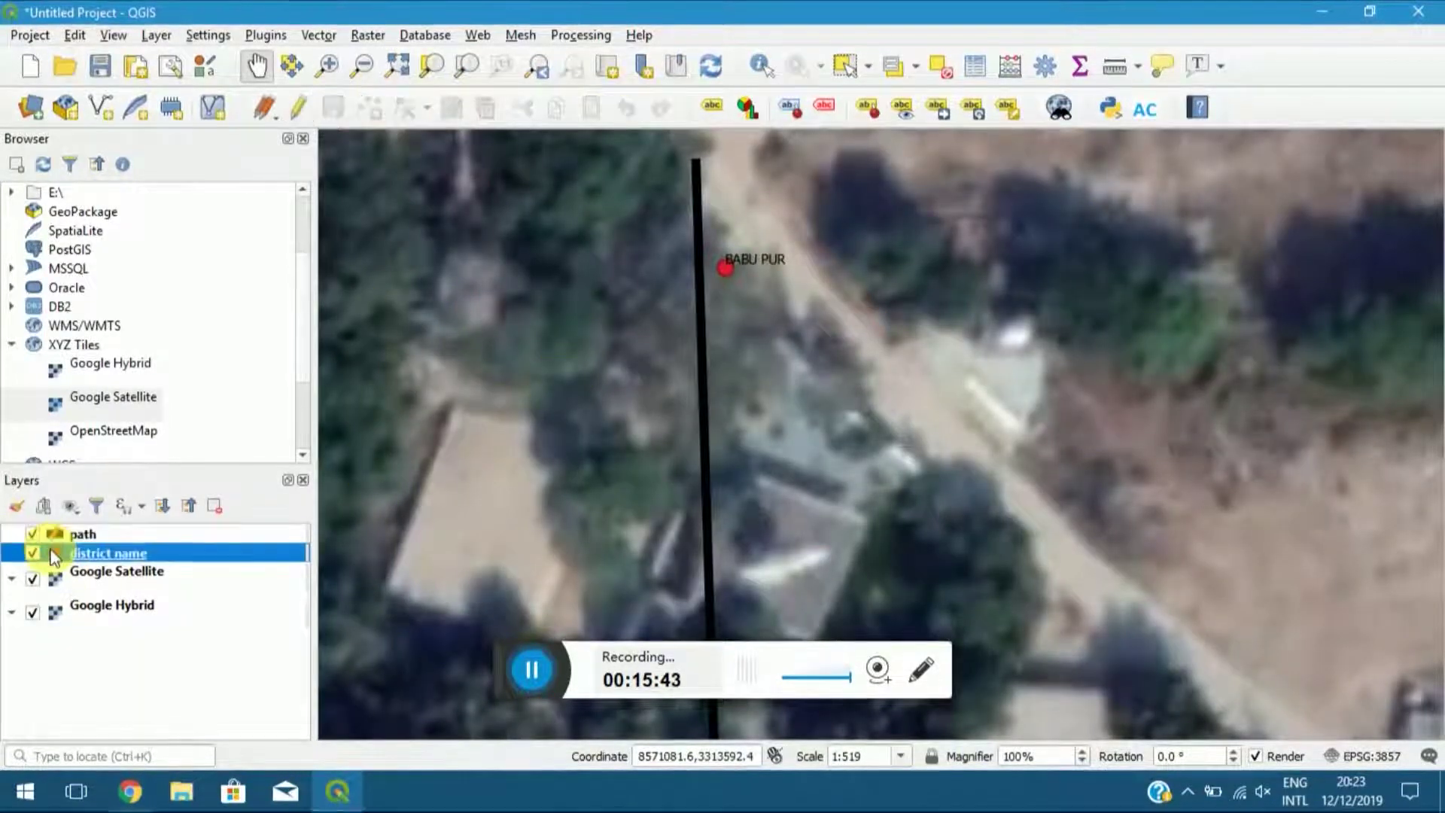
right_click(50, 555)
left_click(140, 539)
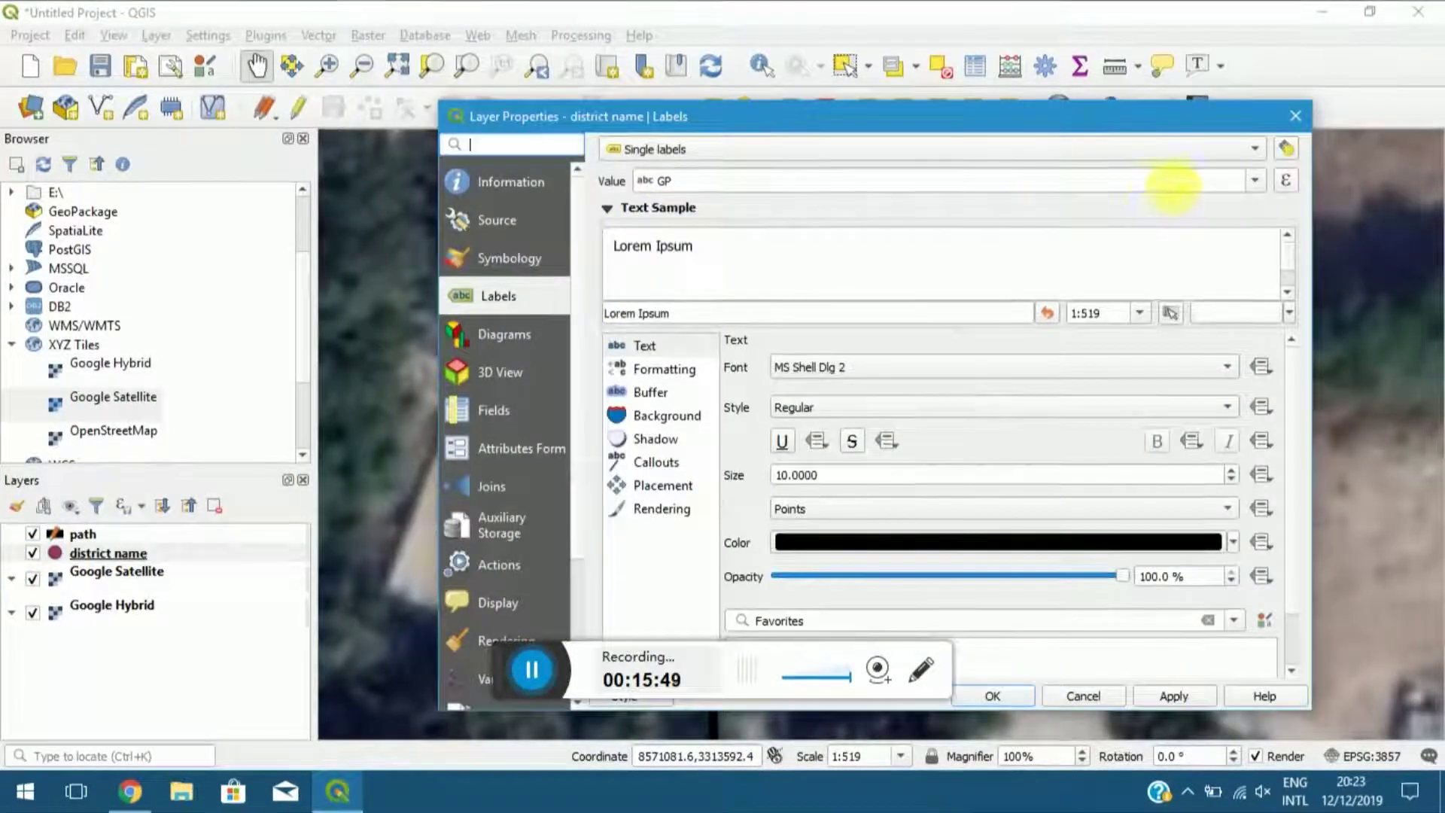
left_click(1255, 181)
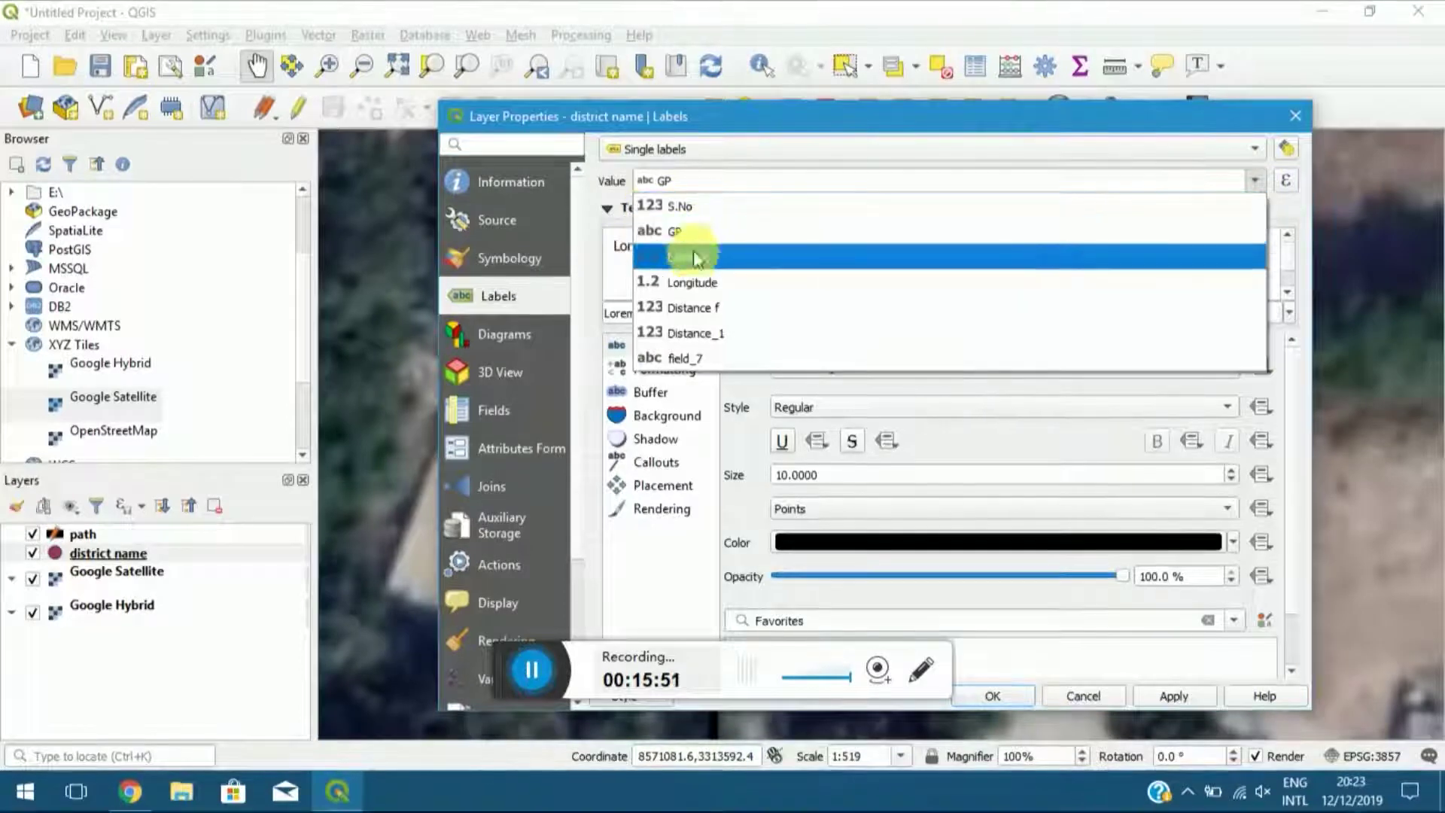
left_click(711, 307)
left_click(1173, 696)
left_click_drag(1264, 116, 616, 307)
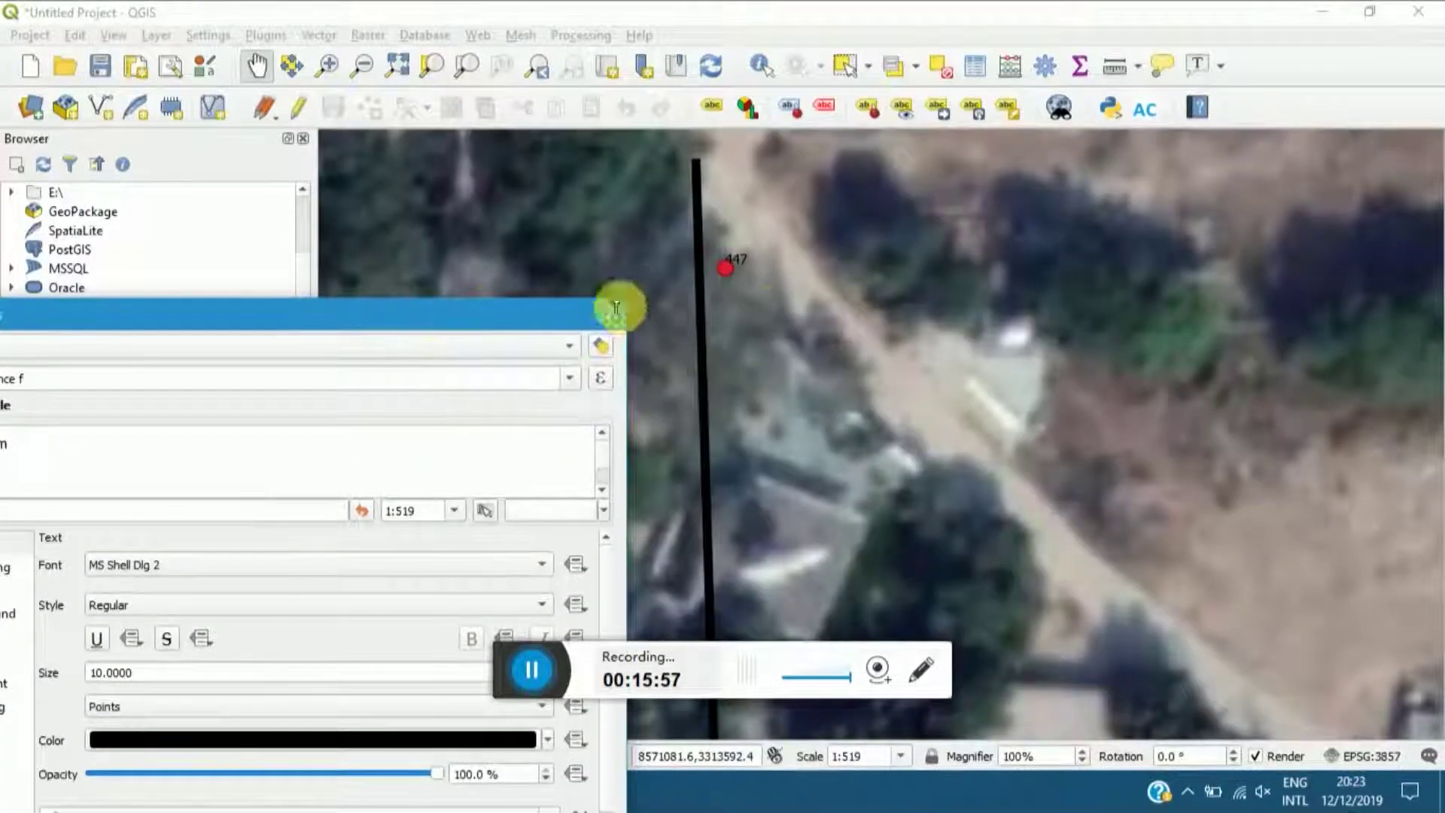
left_click_drag(439, 316, 555, 307)
Set the district name layer's label value to the GP field, apply it, and close the layer properties.
left_click(684, 369)
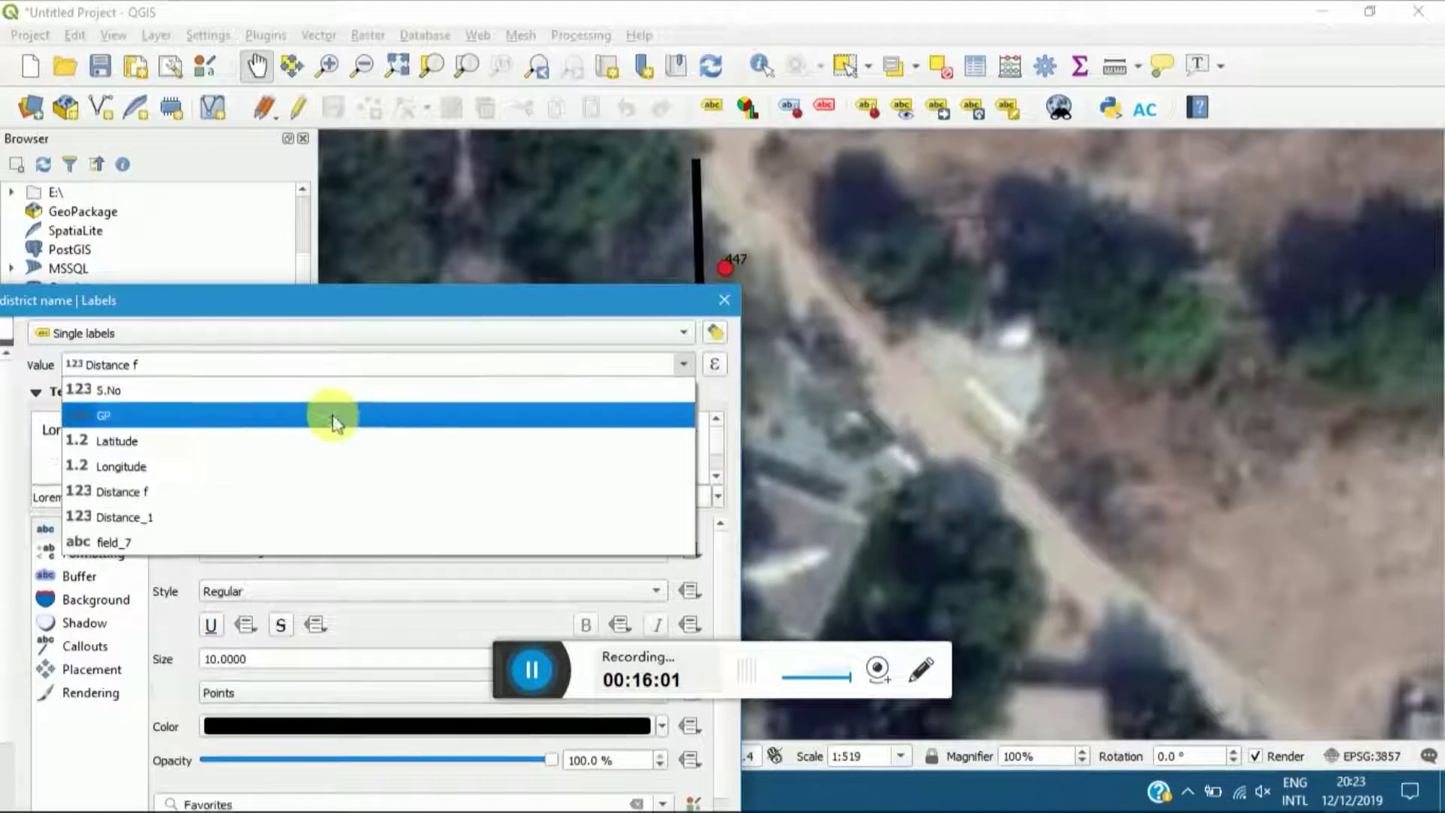
left_click(236, 413)
left_click_drag(341, 299, 300, 203)
left_click(536, 783)
left_click(389, 787)
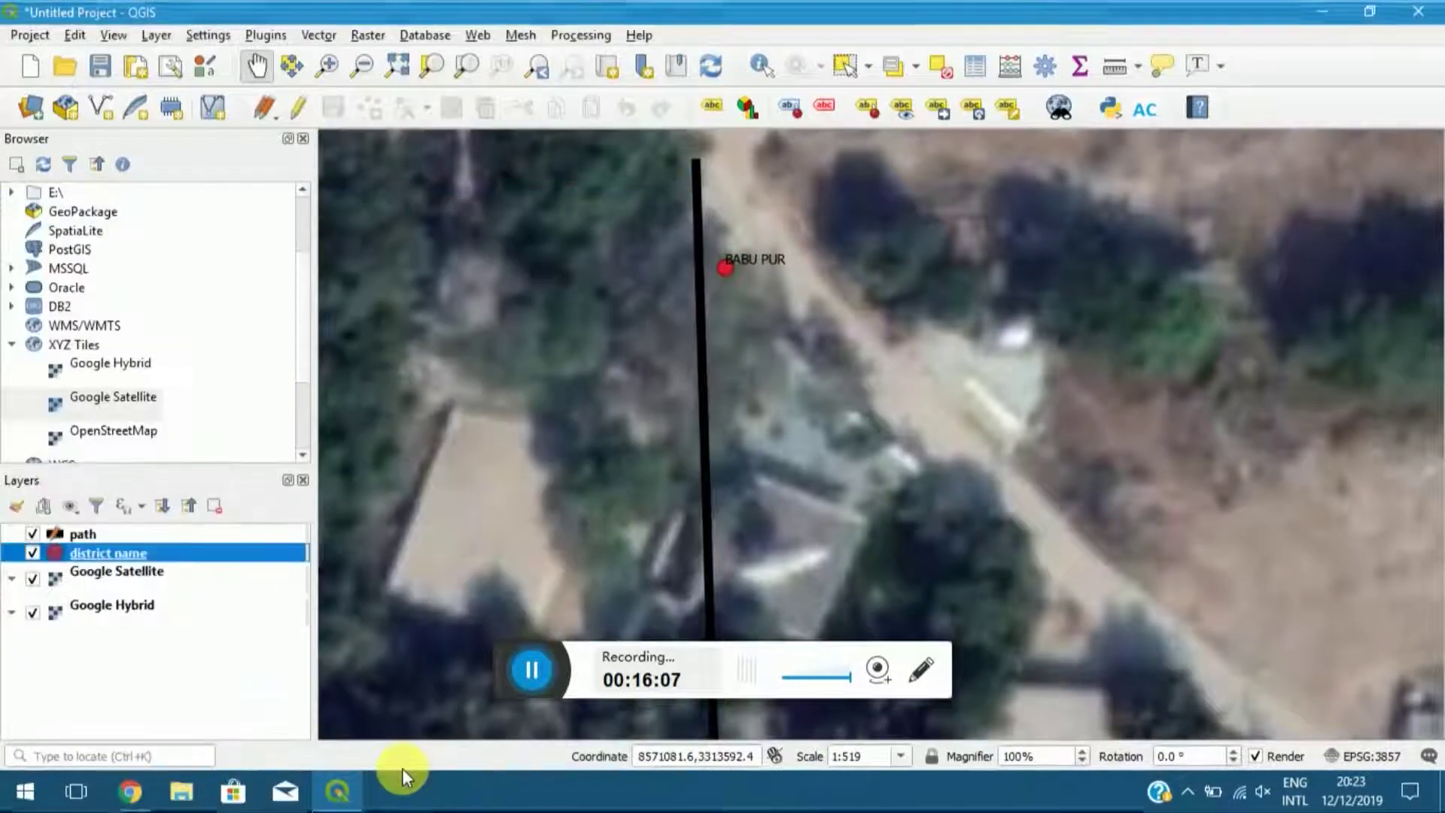
Set the font of the district name layer's labels to Arial and apply it to the map.
right_click(52, 552)
left_click(98, 543)
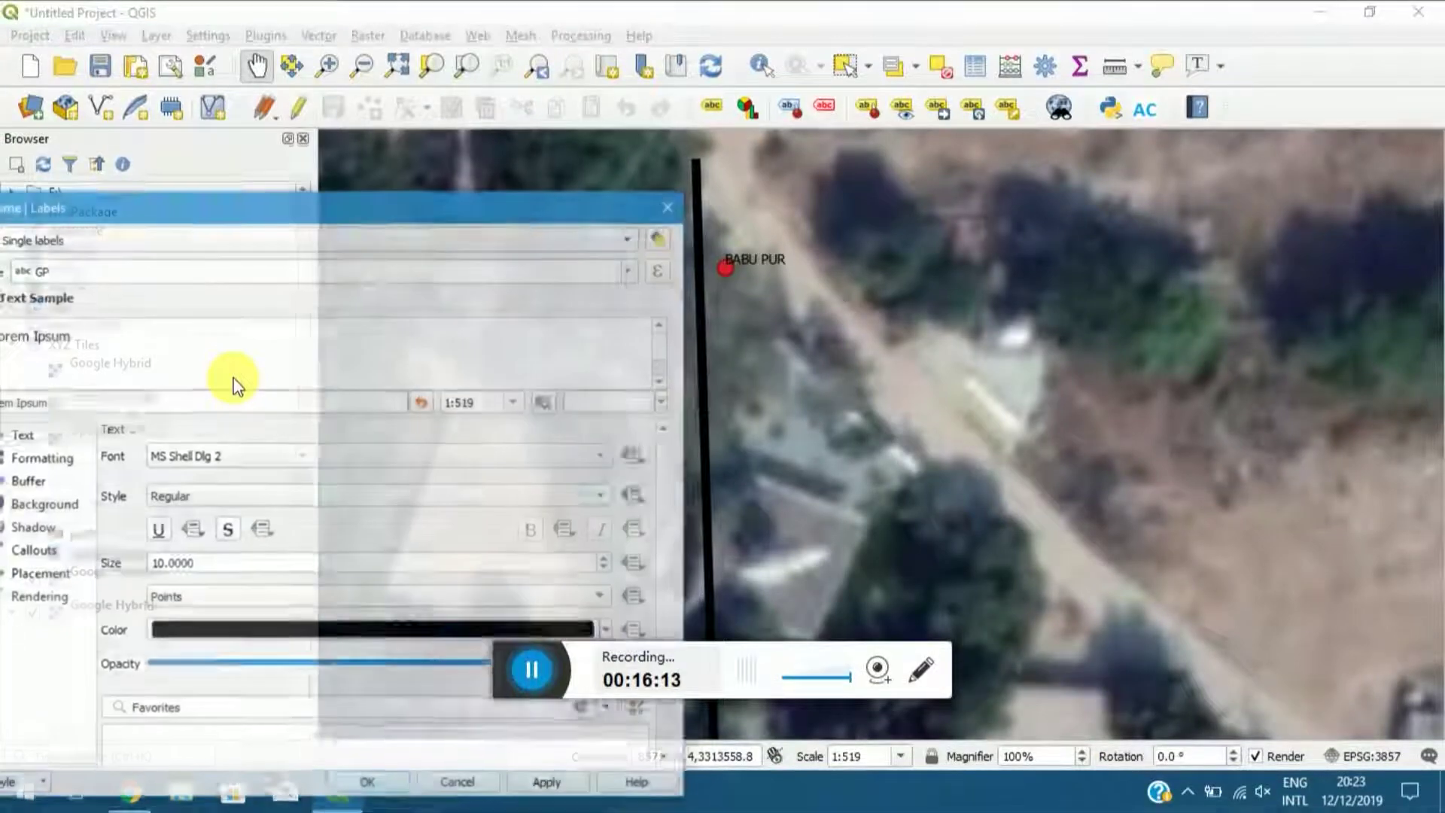
left_click_drag(381, 213, 696, 91)
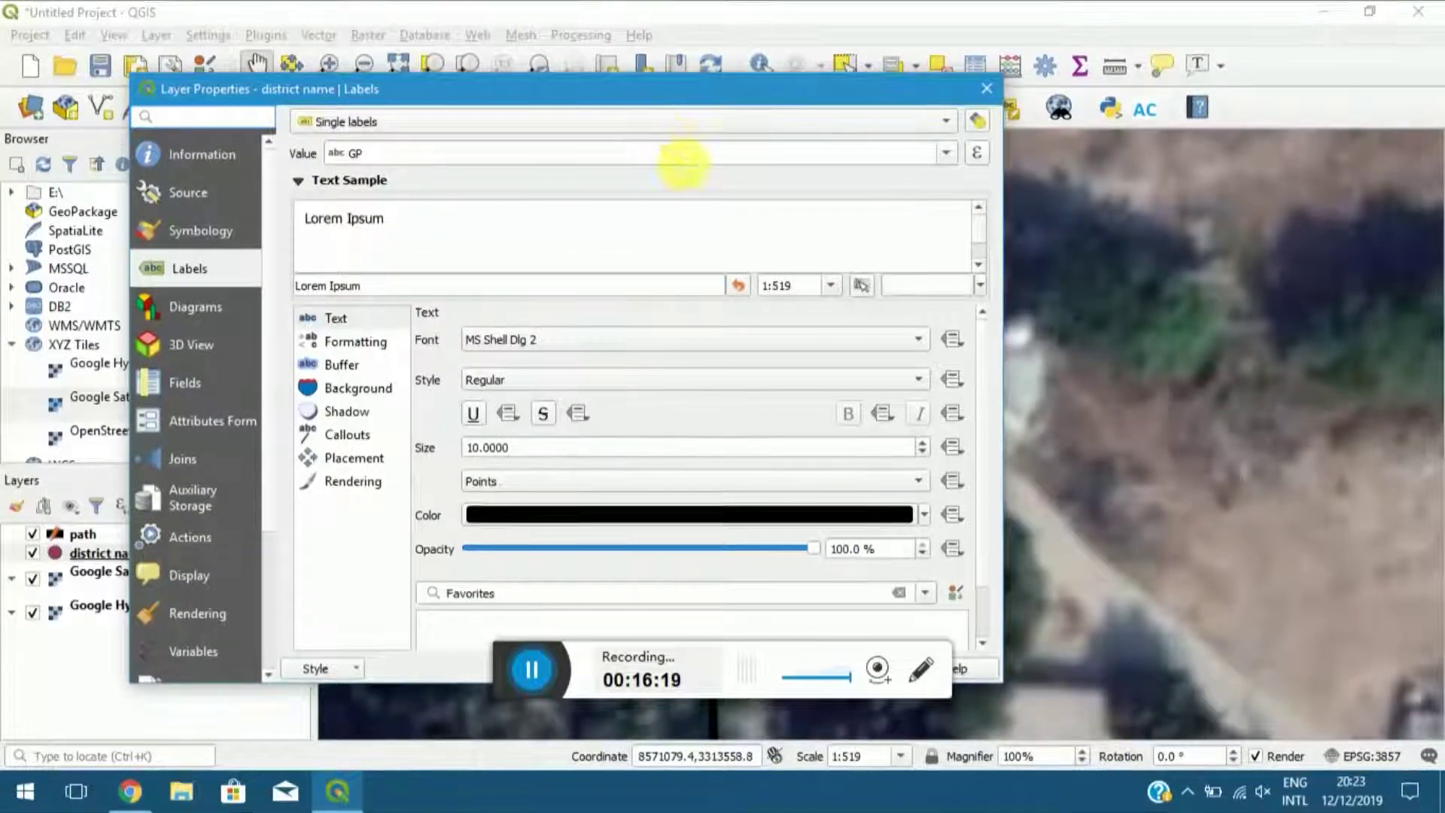
left_click(949, 153)
left_click(949, 153)
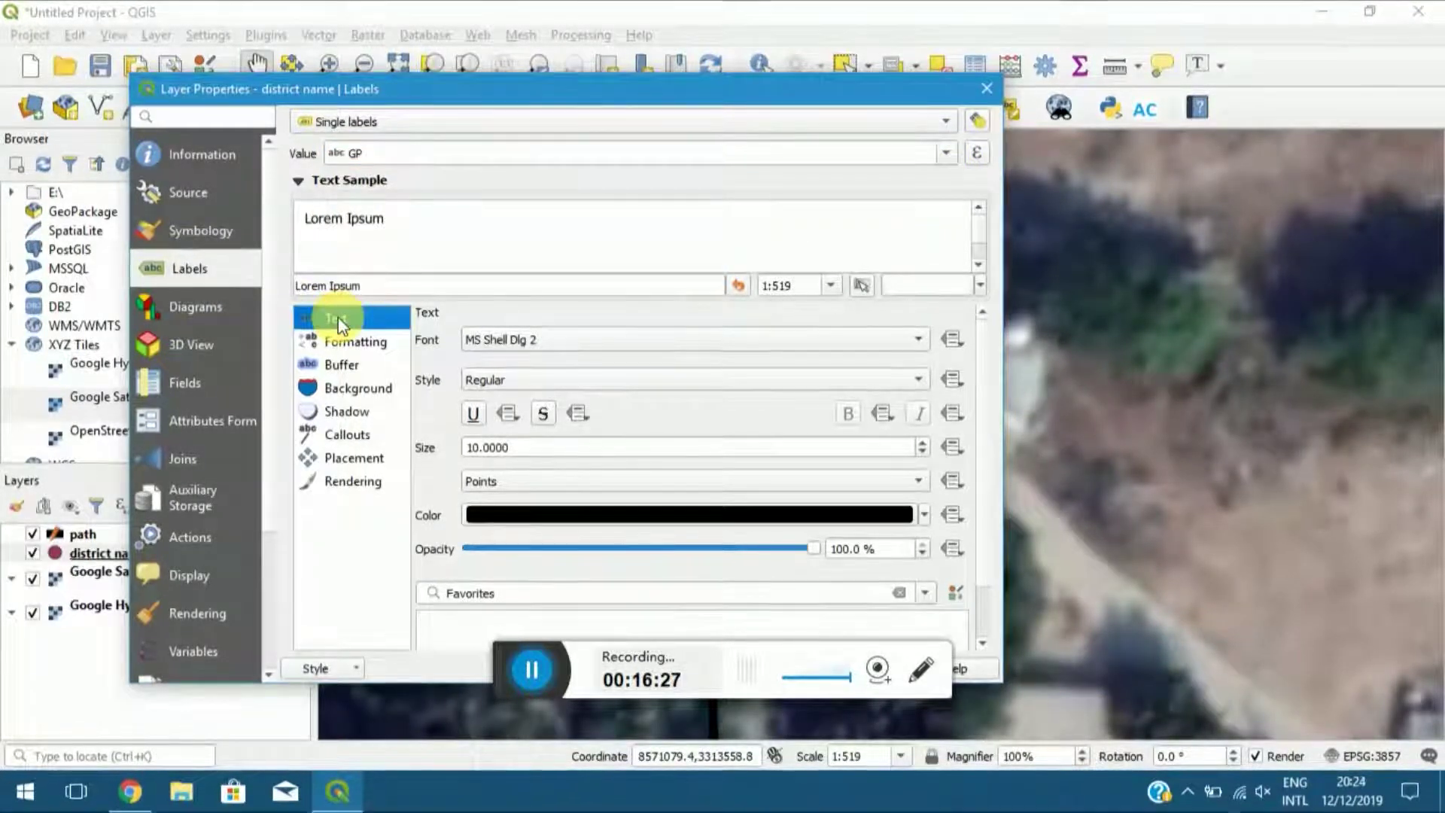
left_click(918, 345)
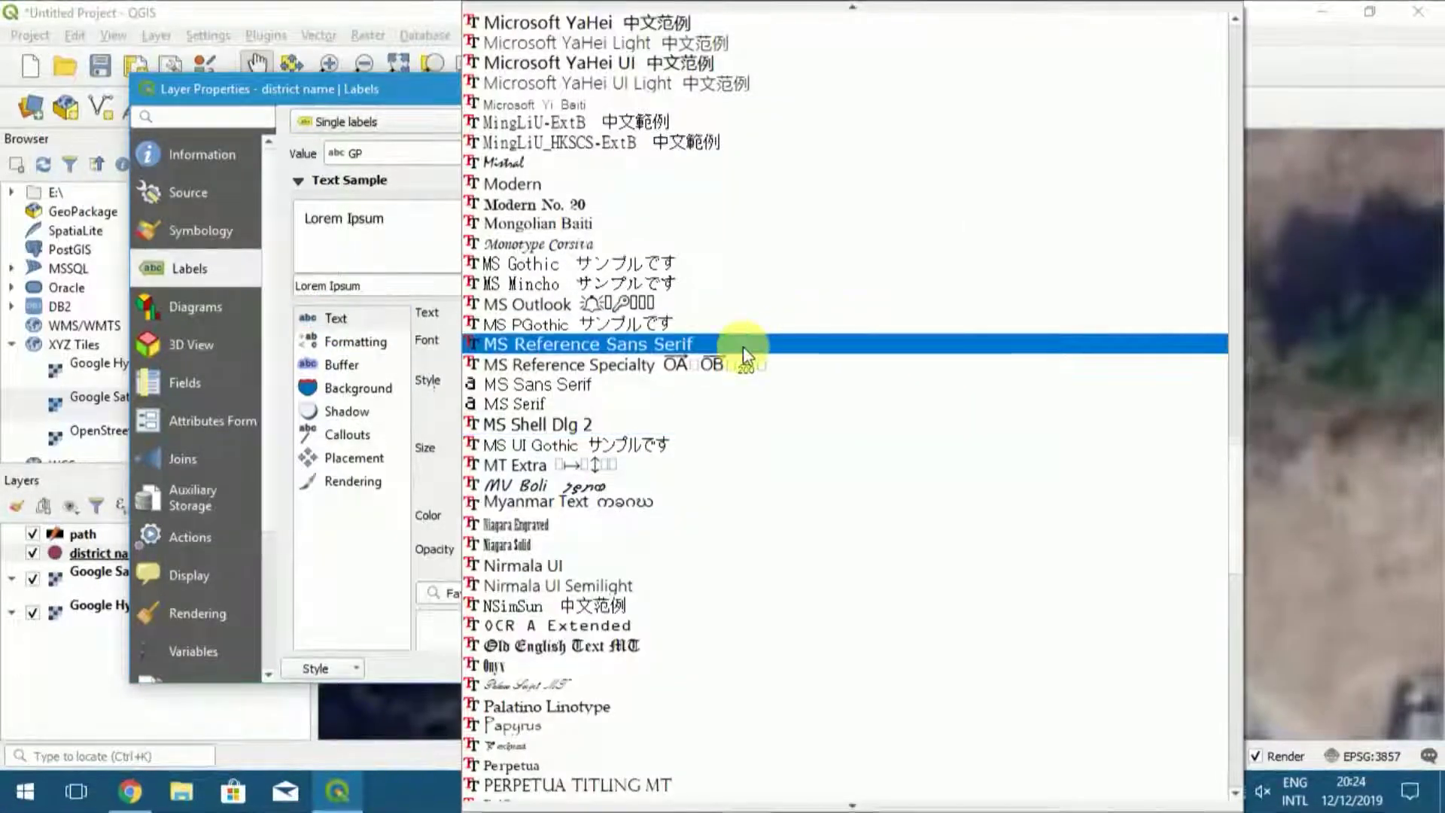
scroll(745, 348, "up", 12)
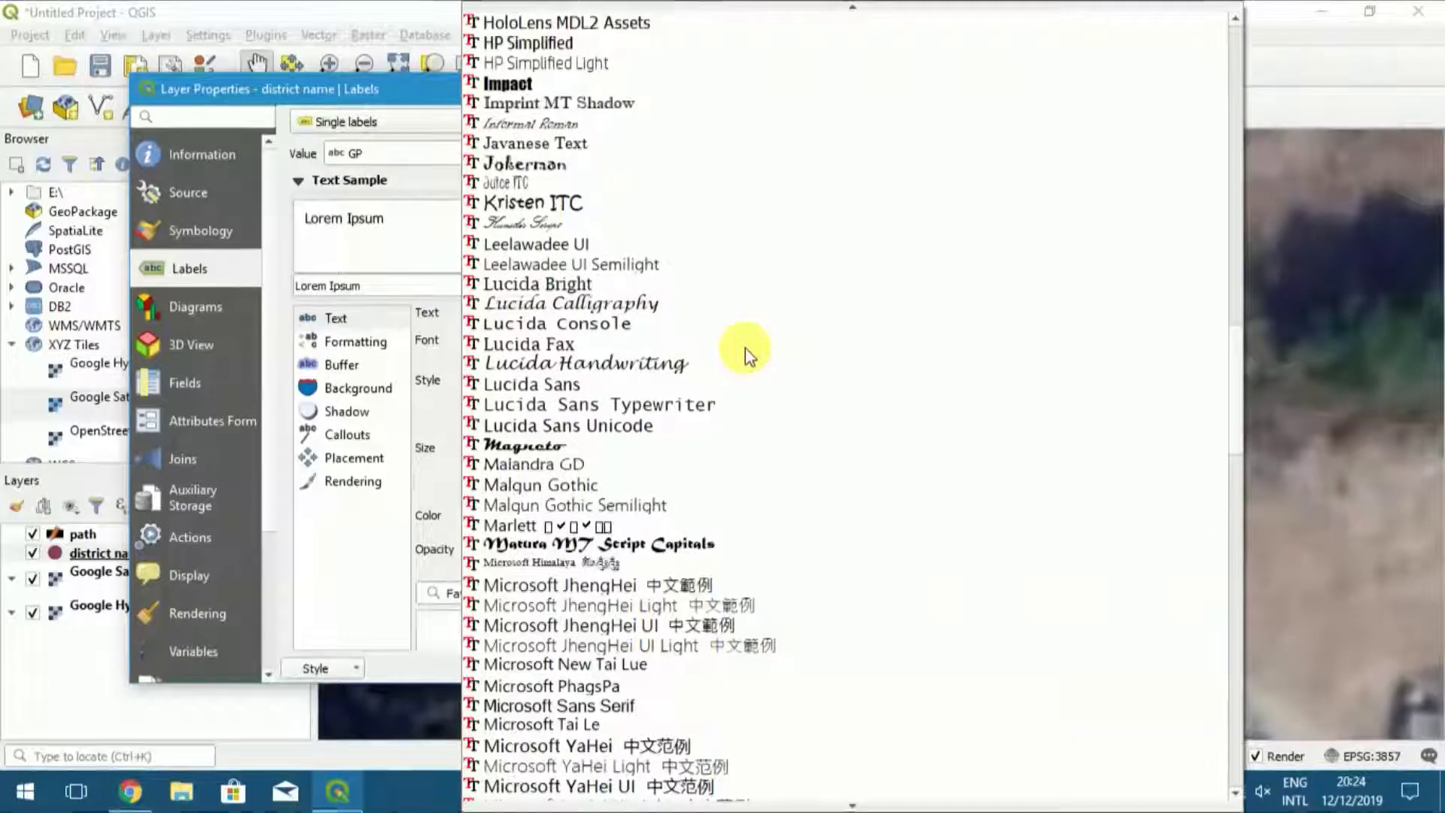
scroll(745, 348, "up", 6)
scroll(745, 348, "up", 20)
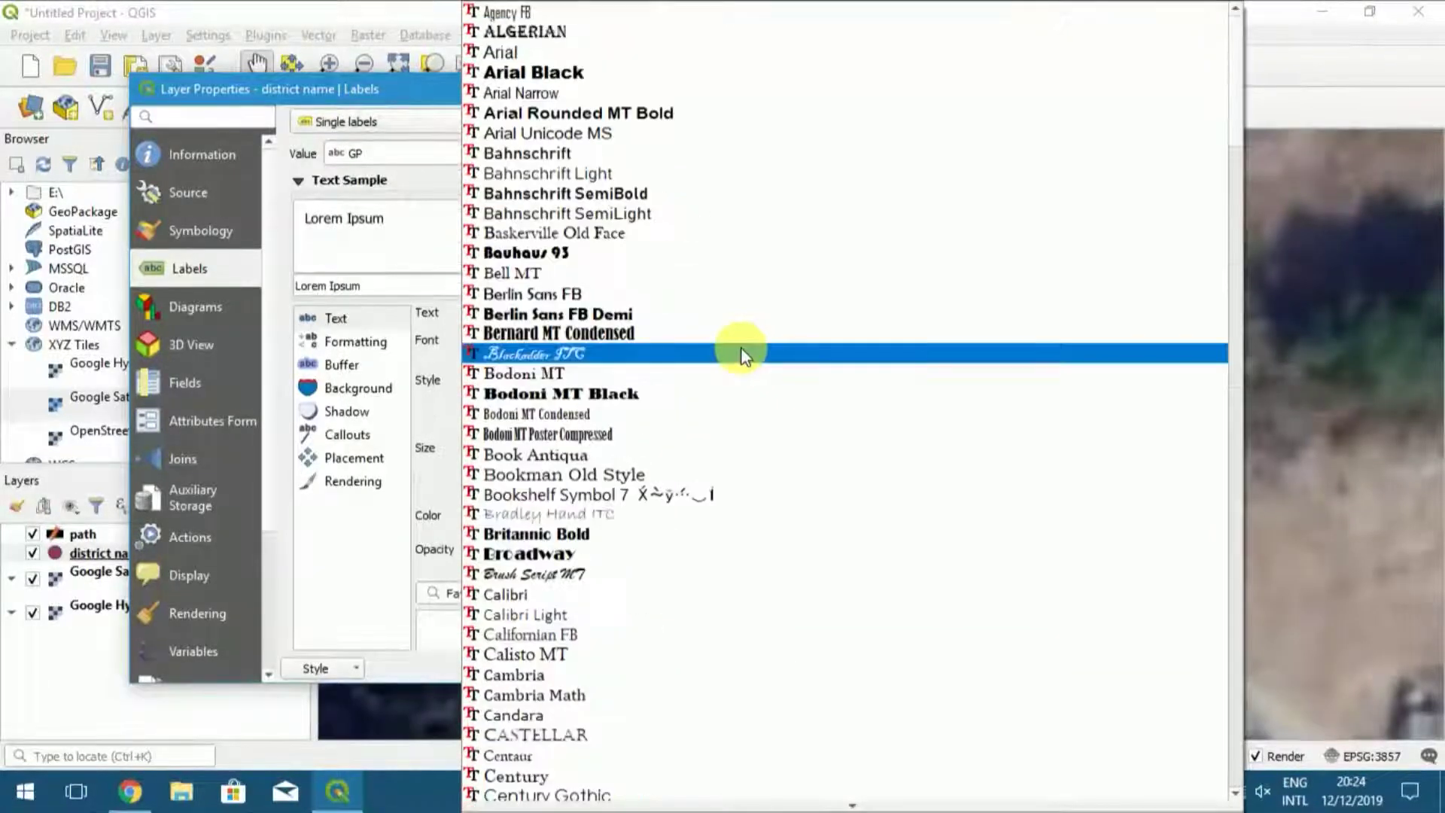
left_click(524, 56)
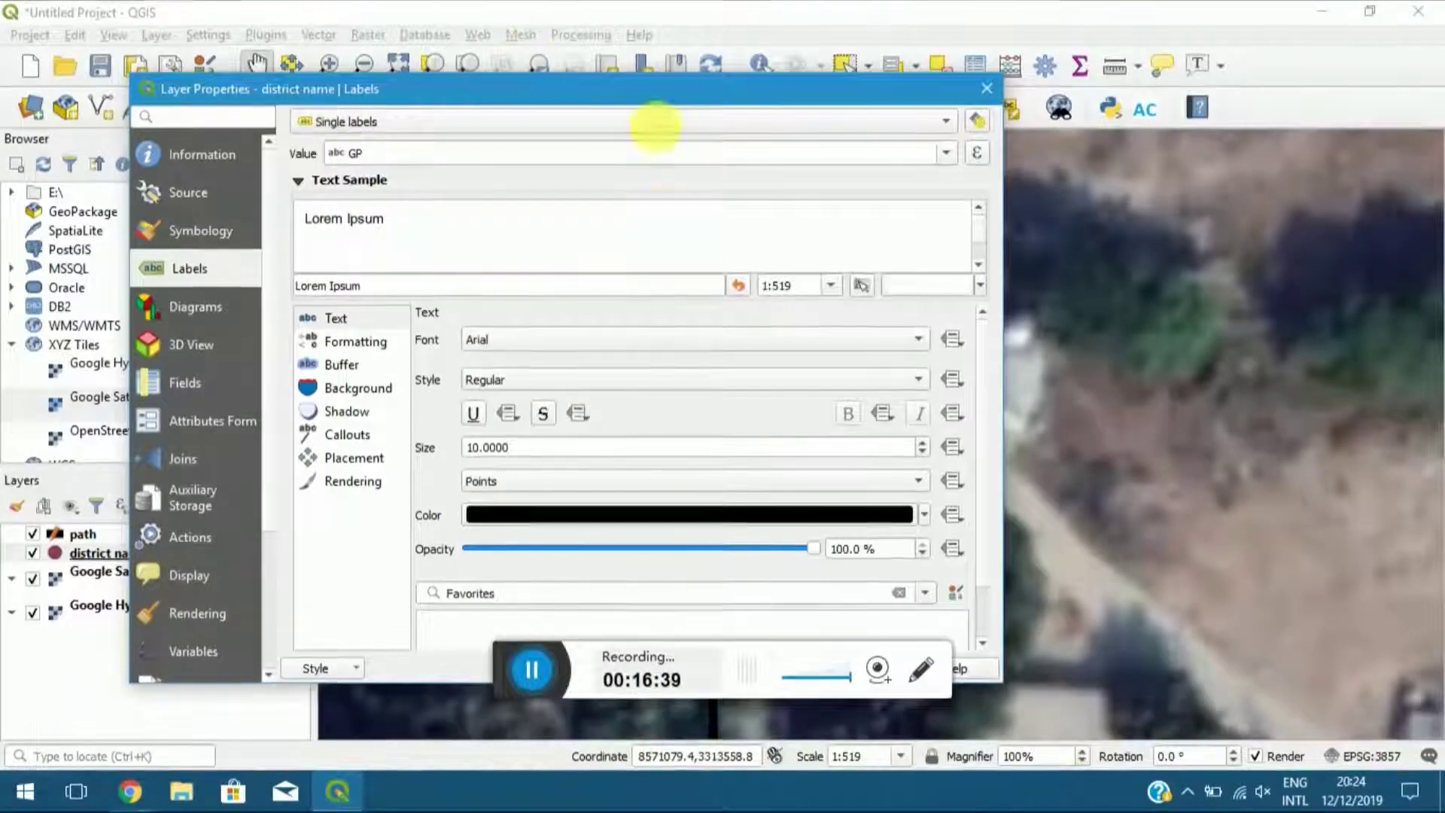
left_click_drag(613, 90, 282, 18)
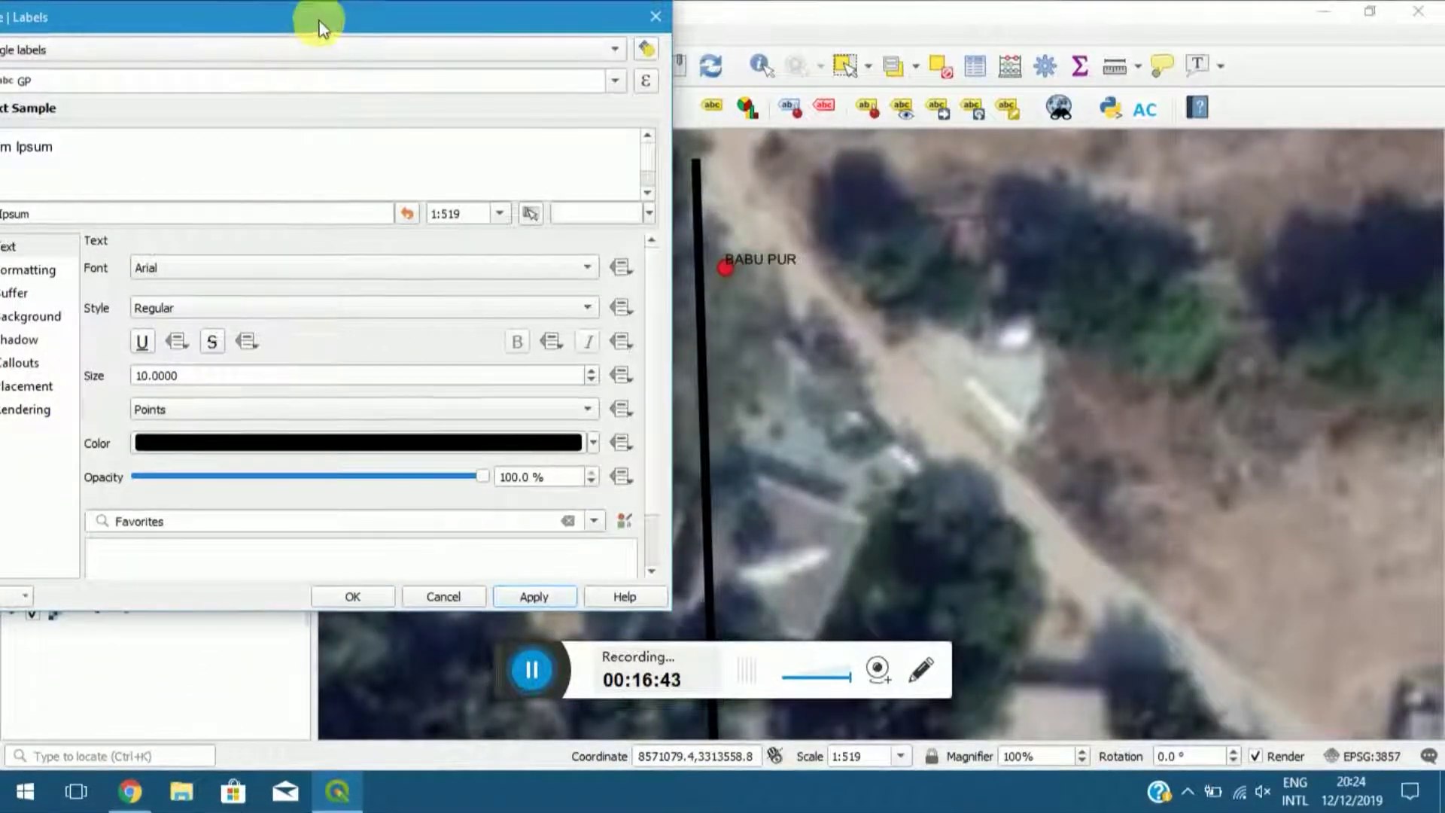
left_click_drag(319, 27, 393, 74)
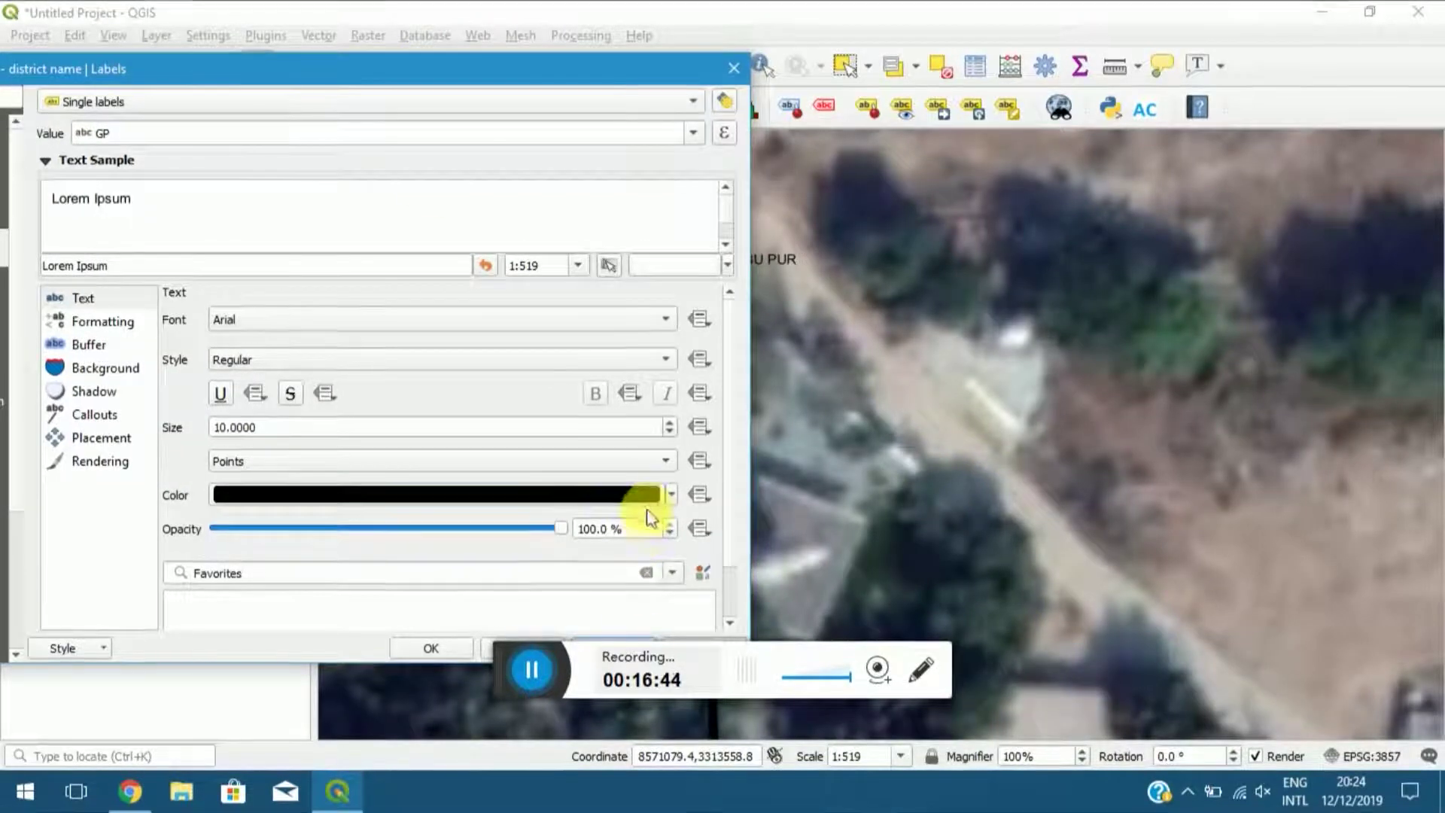
Change the district name layer's label colour to the standard red and accept the layer properties.
left_click(669, 497)
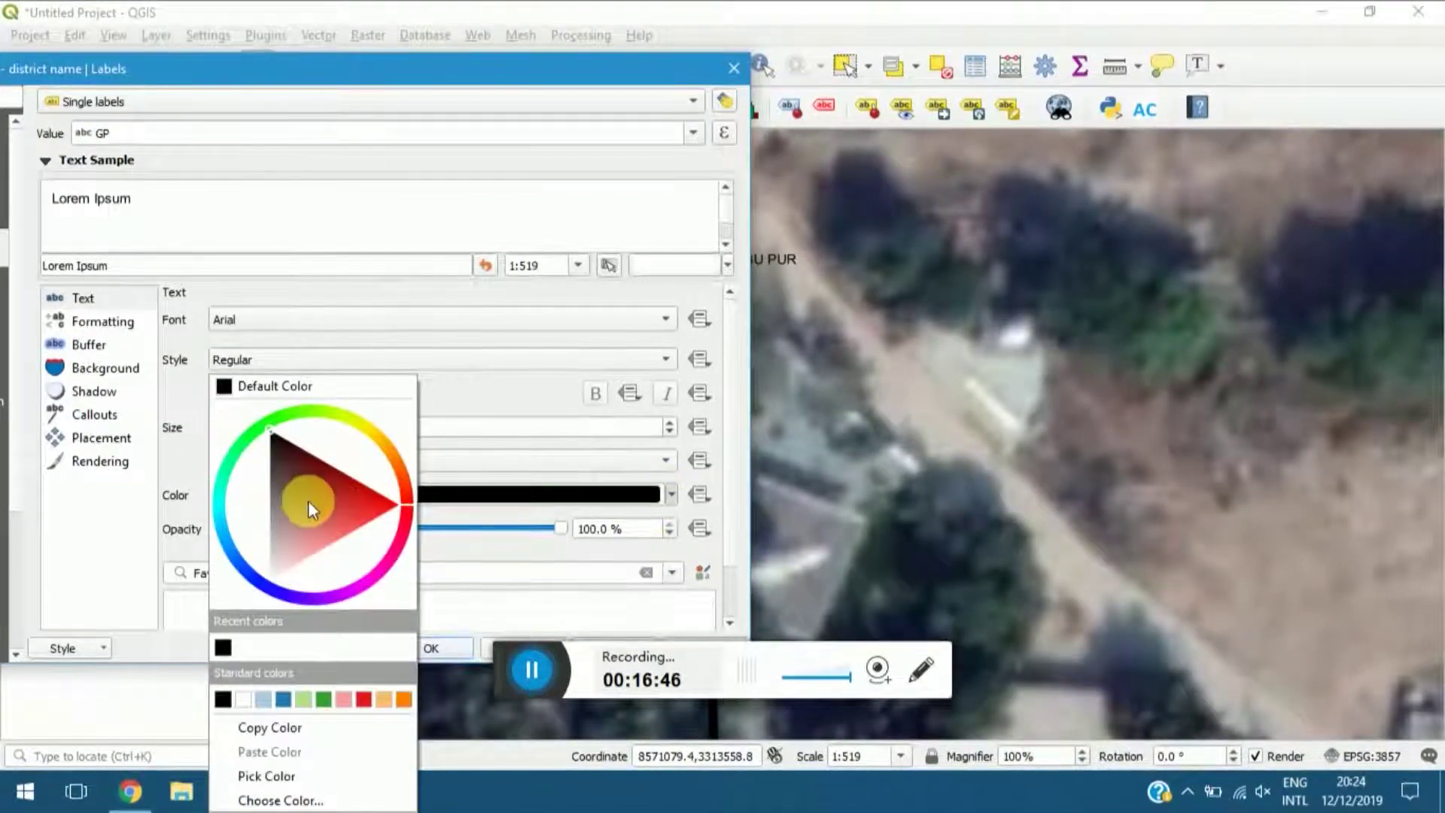
left_click(283, 699)
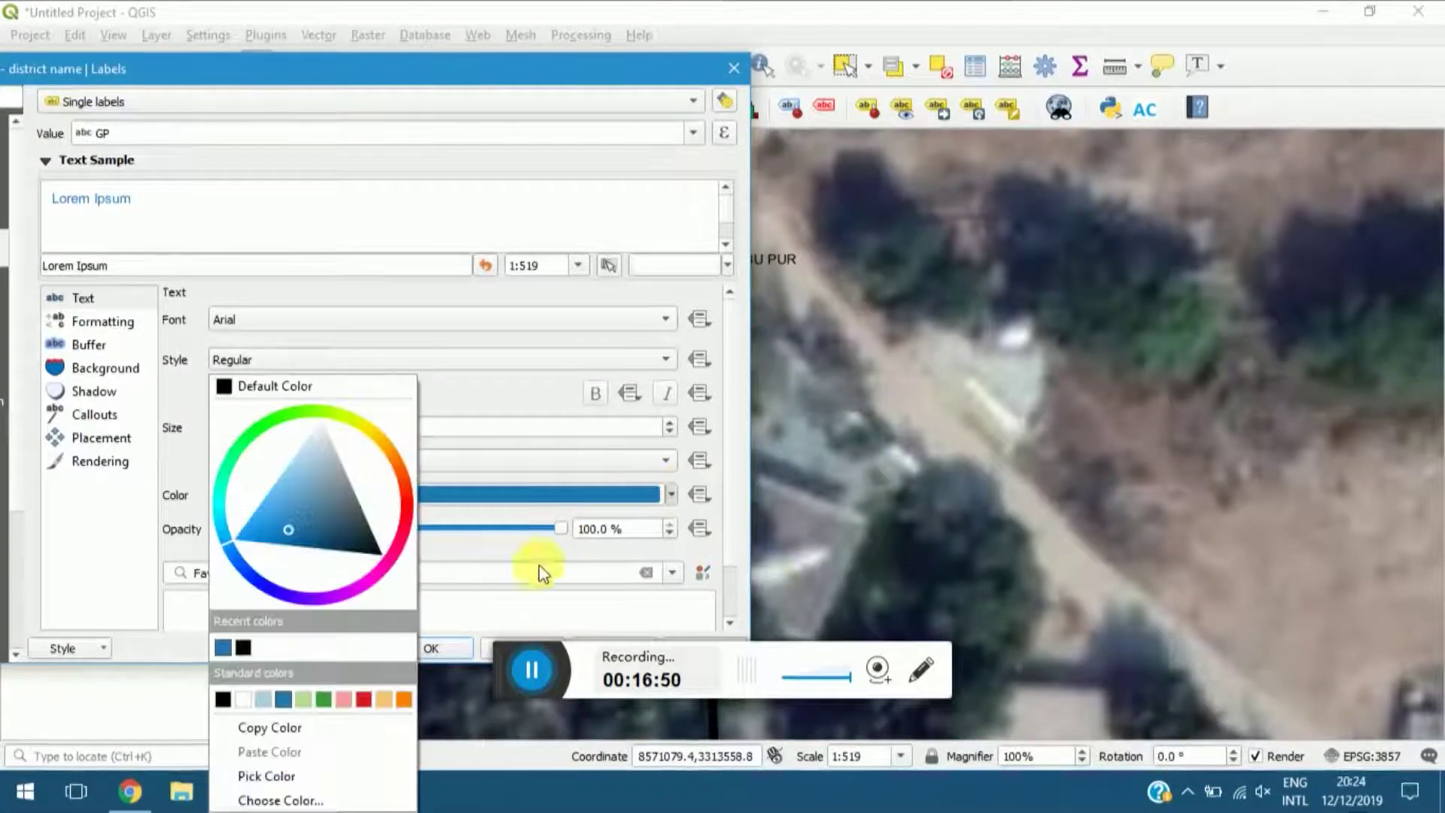
left_click(364, 699)
left_click(440, 647)
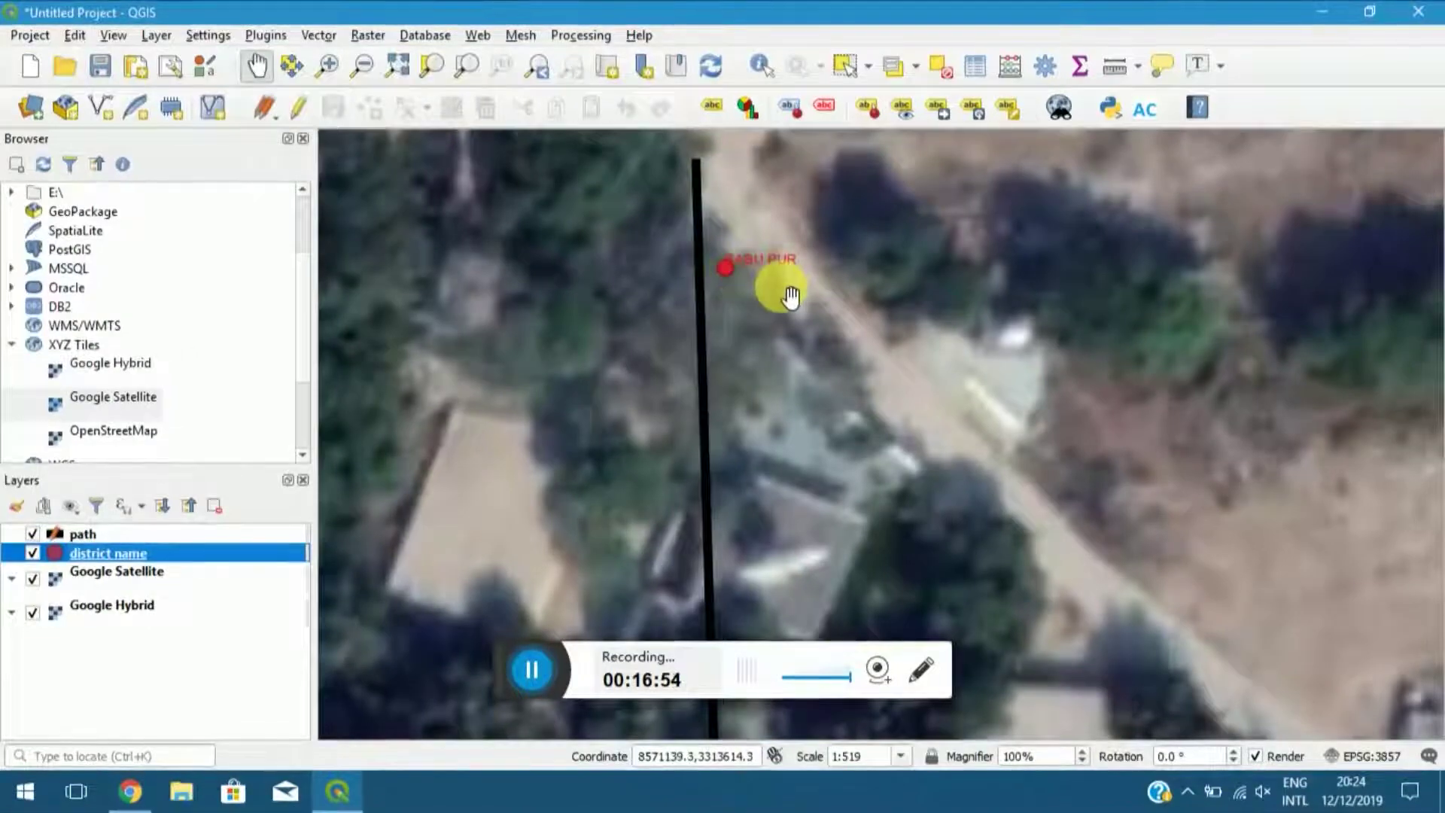
Examine the whole path and both labelled end points over the satellite imagery, out to a scale of 1:33229.
scroll(828, 350, "down", 2)
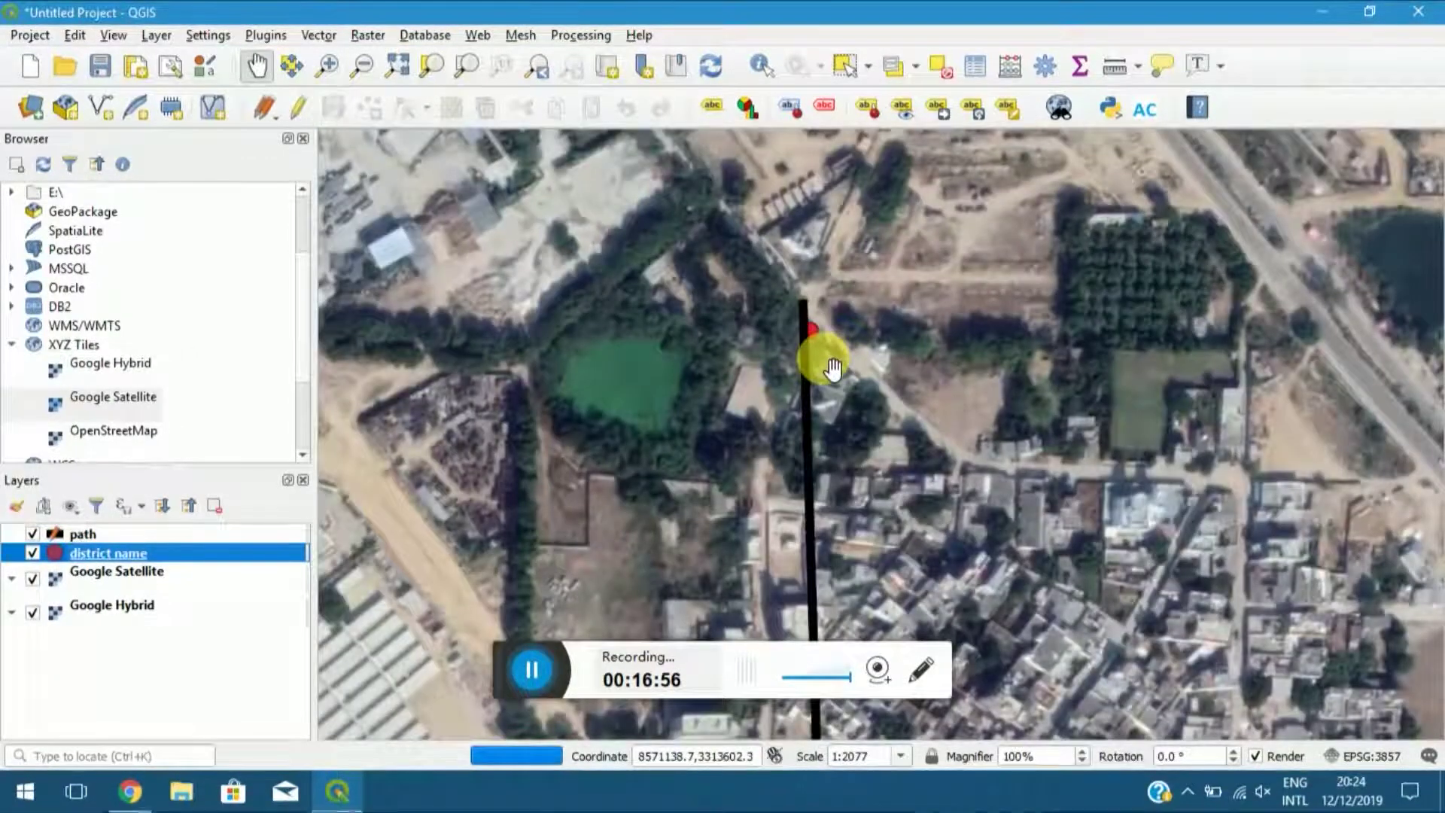
scroll(835, 339, "up", 1)
scroll(829, 429, "down", 1)
scroll(757, 376, "down", 1)
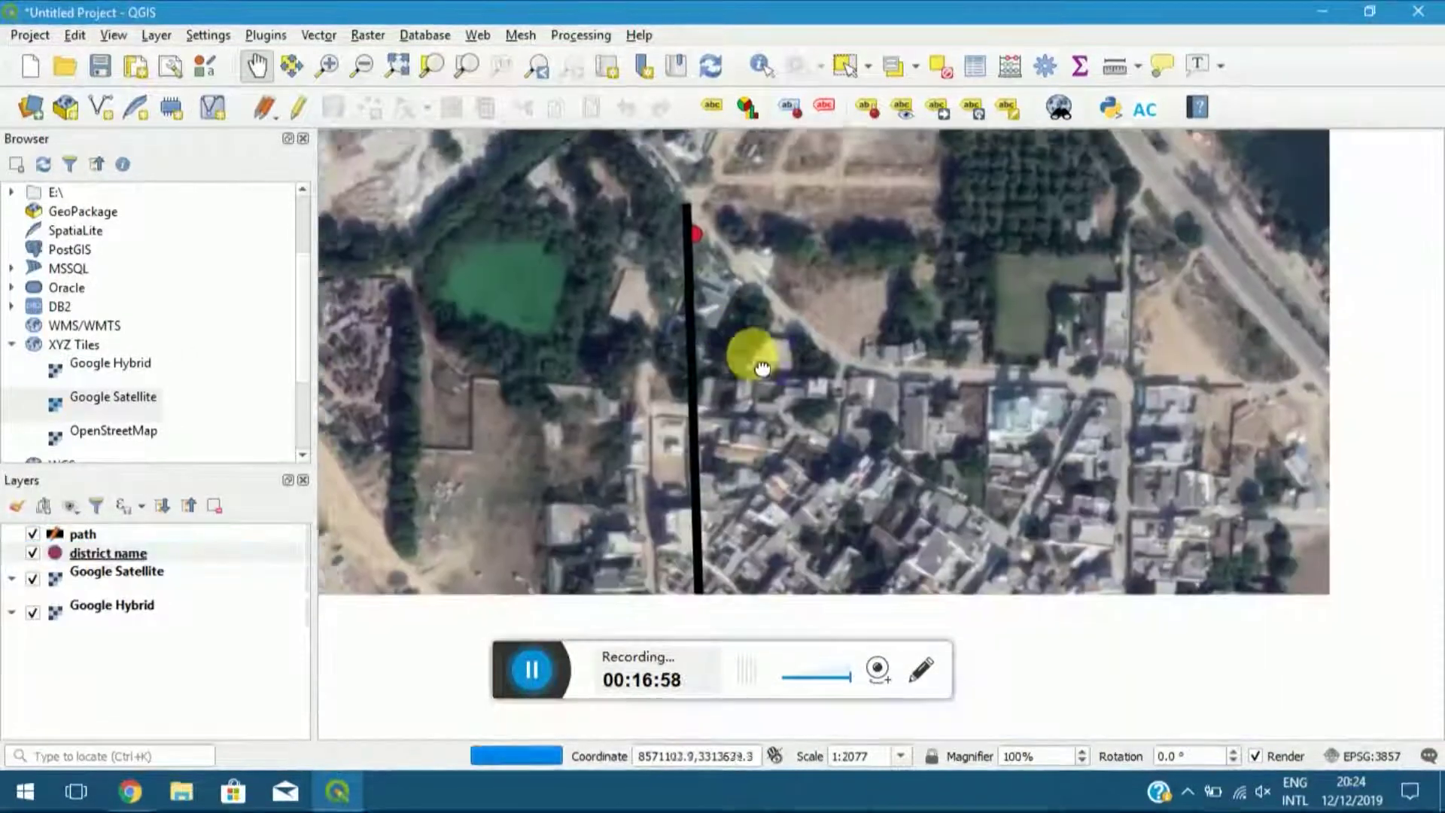
scroll(789, 383, "down", 1)
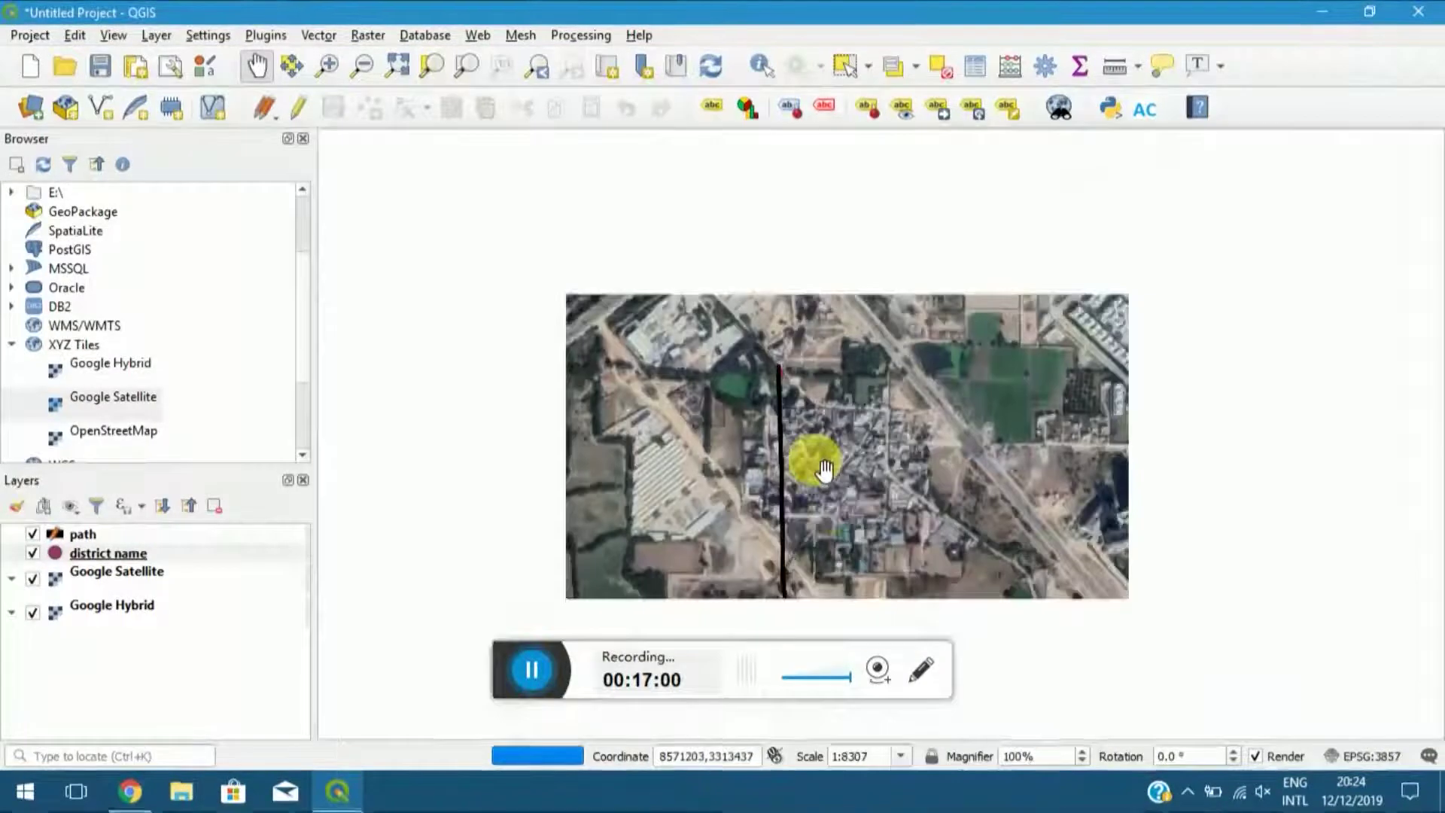
left_click_drag(832, 511, 795, 387)
scroll(810, 388, "down", 1)
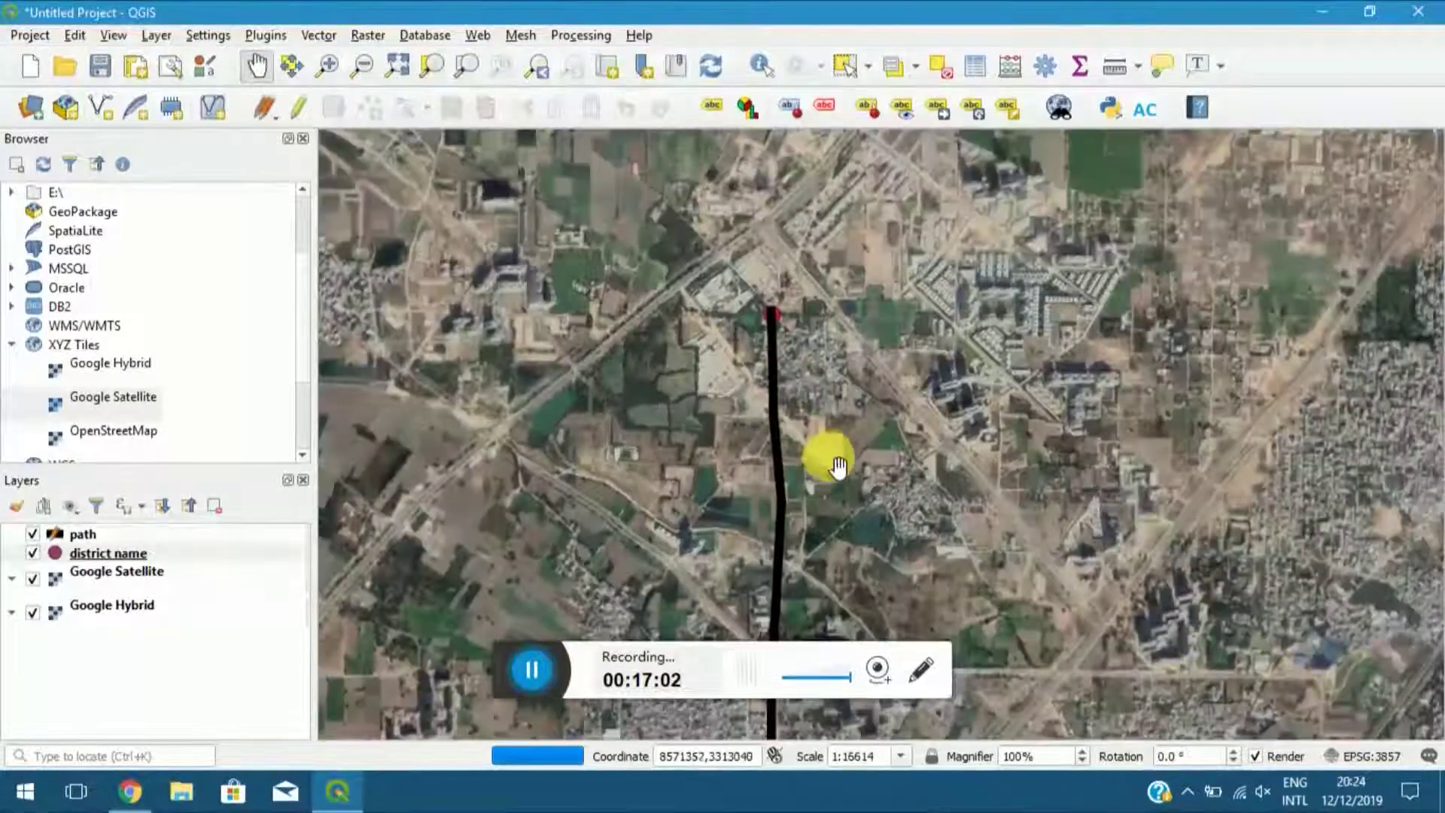
scroll(828, 445, "down", 1)
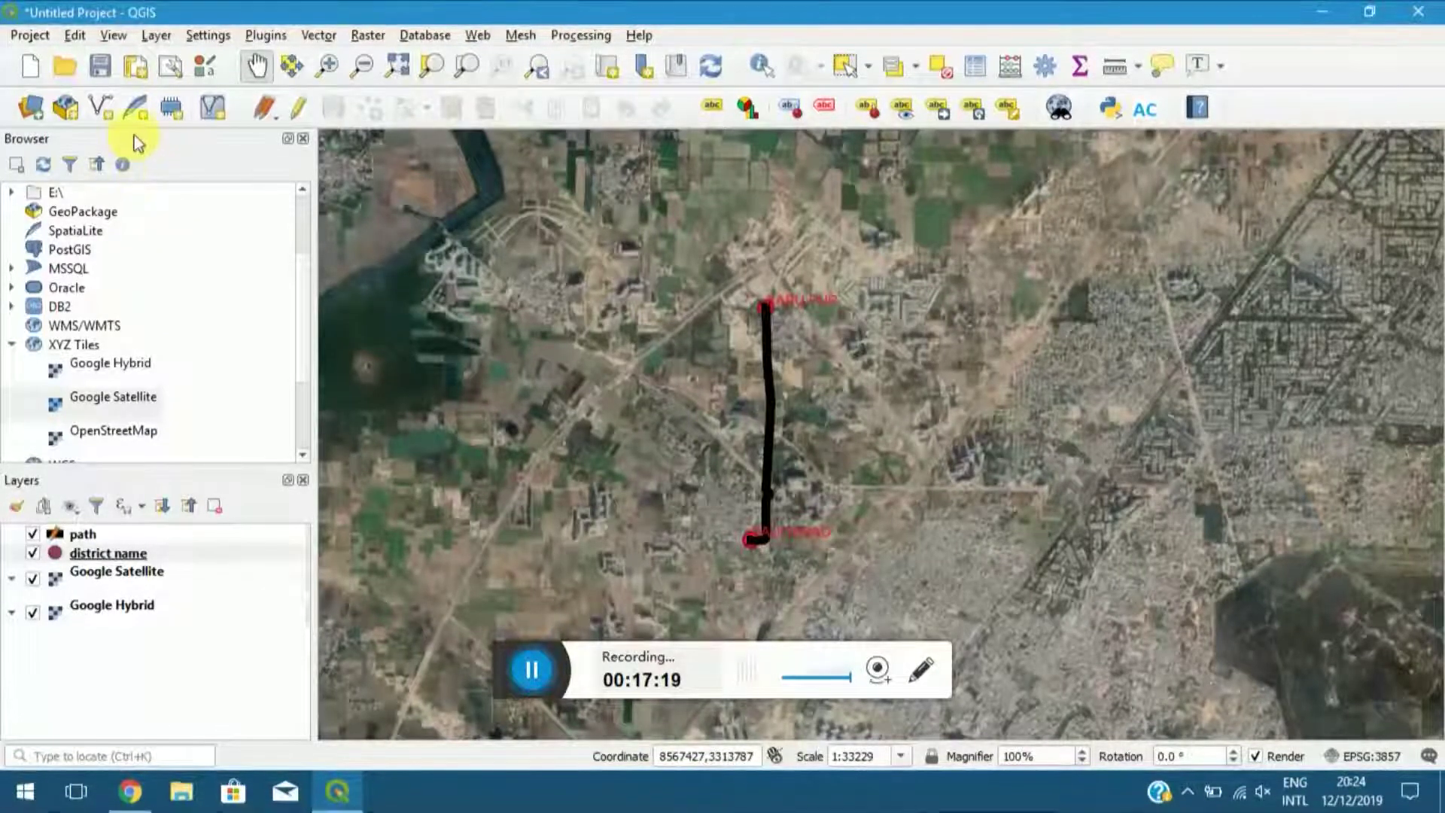
left_click(102, 73)
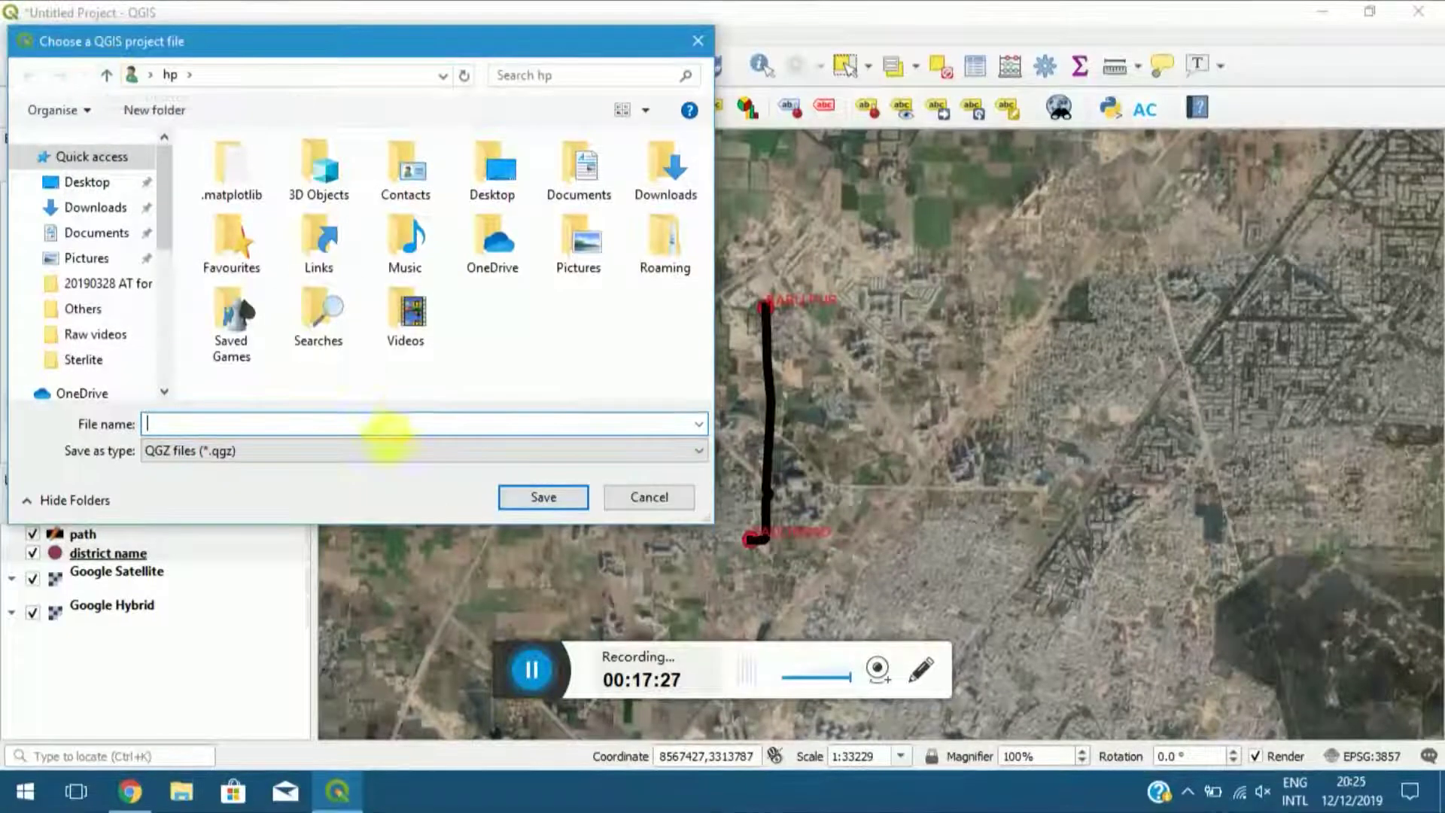
left_click(435, 452)
left_click(436, 453)
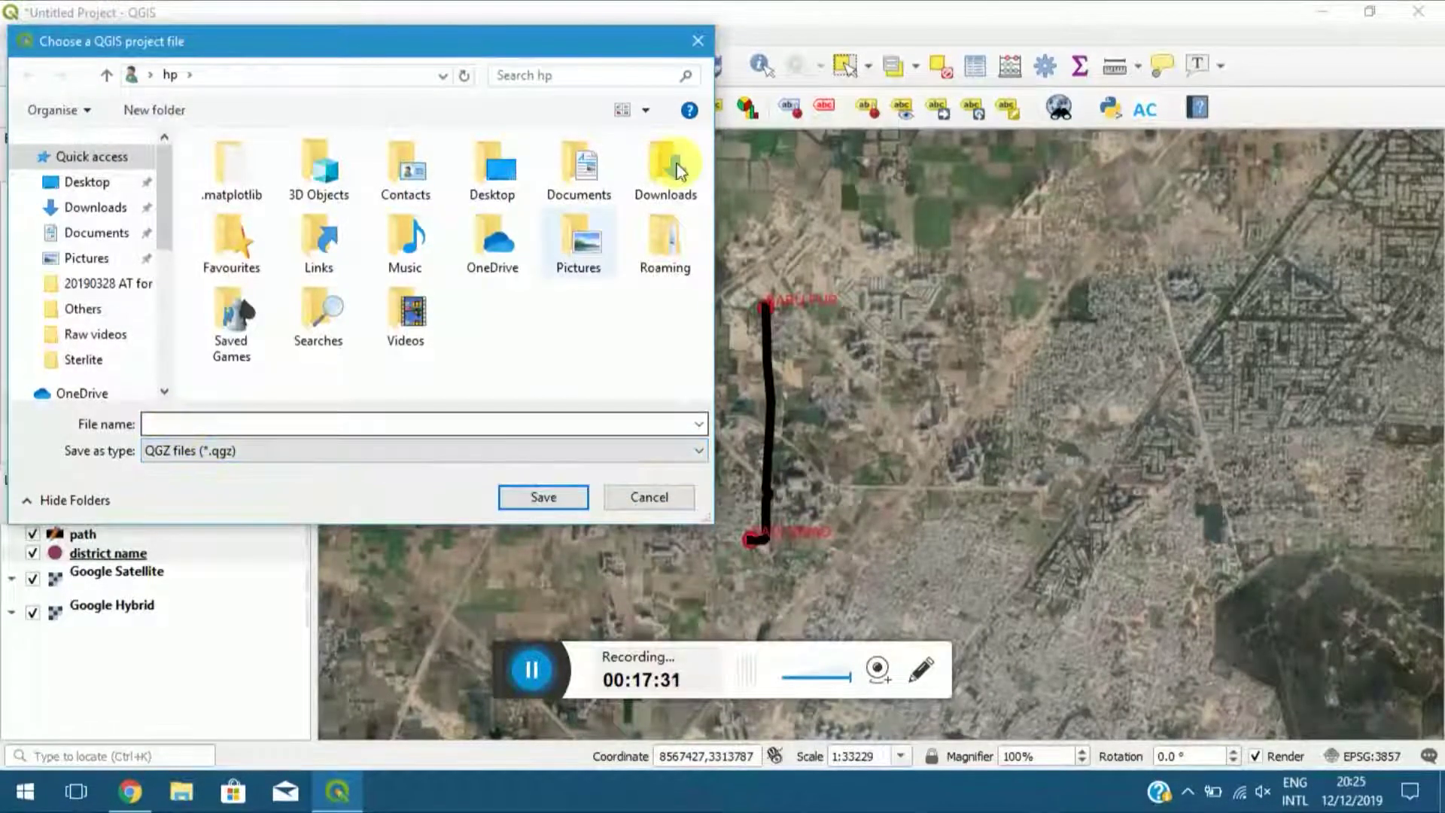
left_click(697, 41)
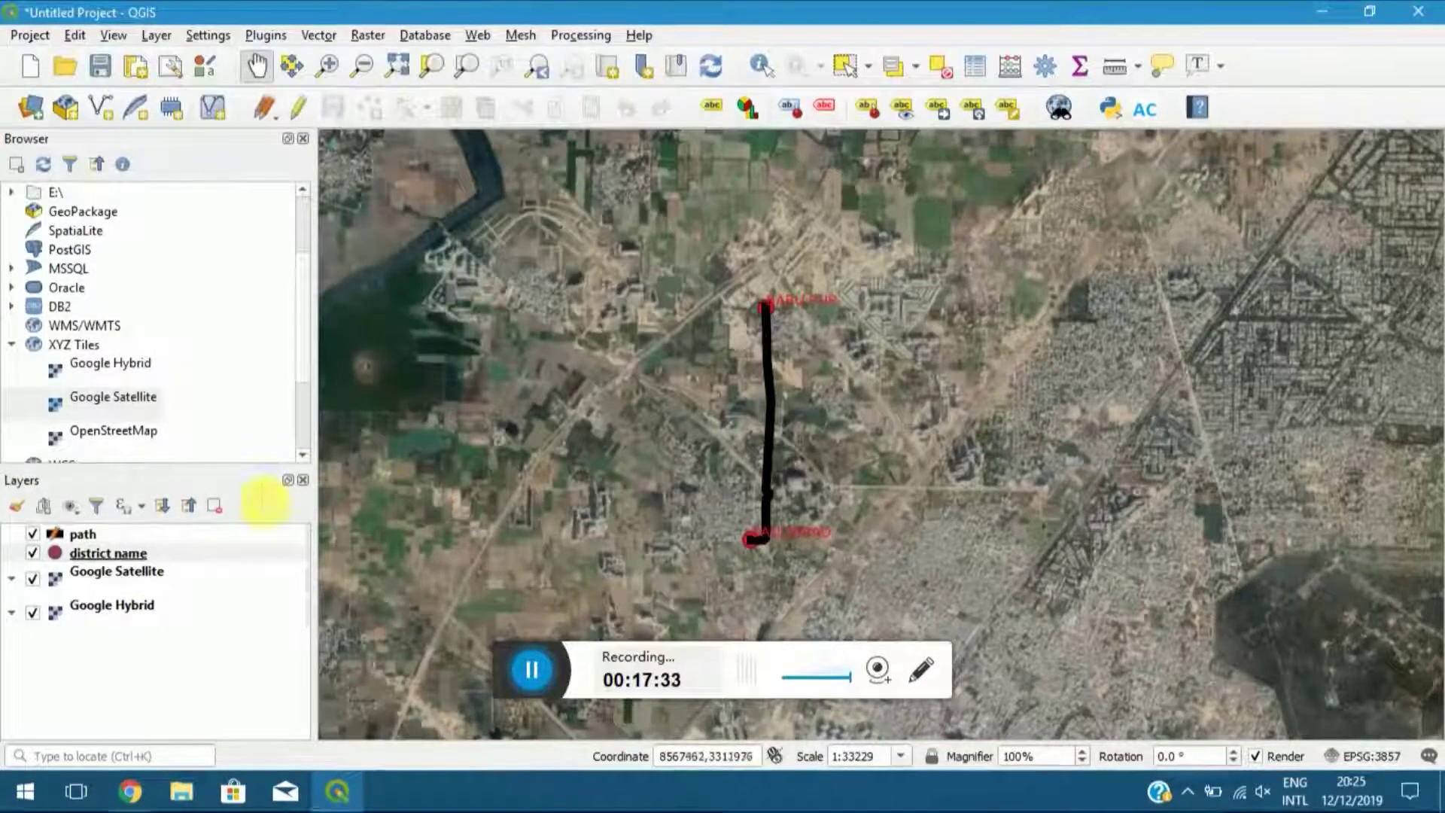
right_click(97, 532)
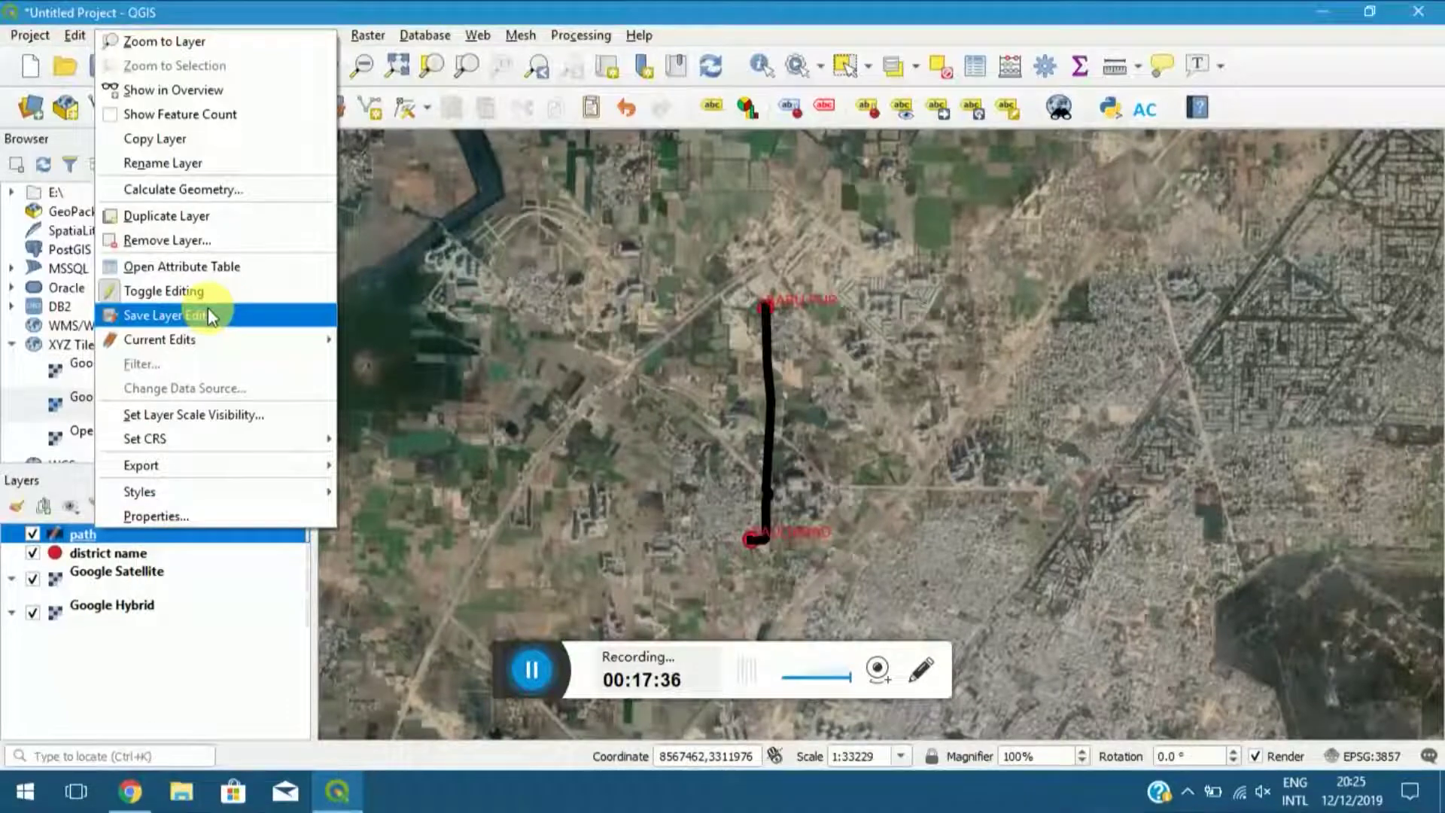
mouse_move(224, 351)
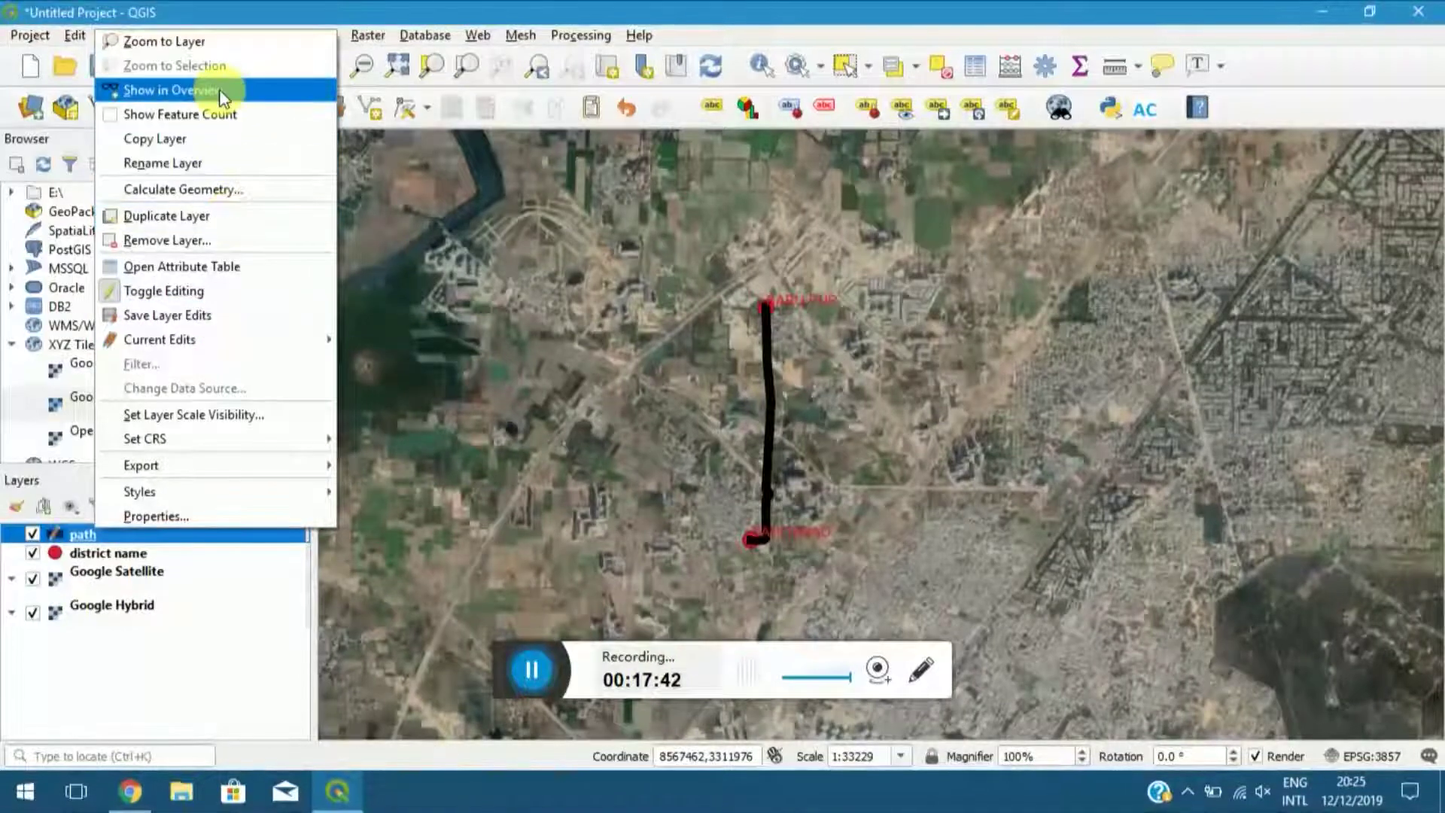
left_click(470, 237)
Export the current map view as a PDF file named pdf on the Desktop, keeping the default export settings.
left_click(39, 36)
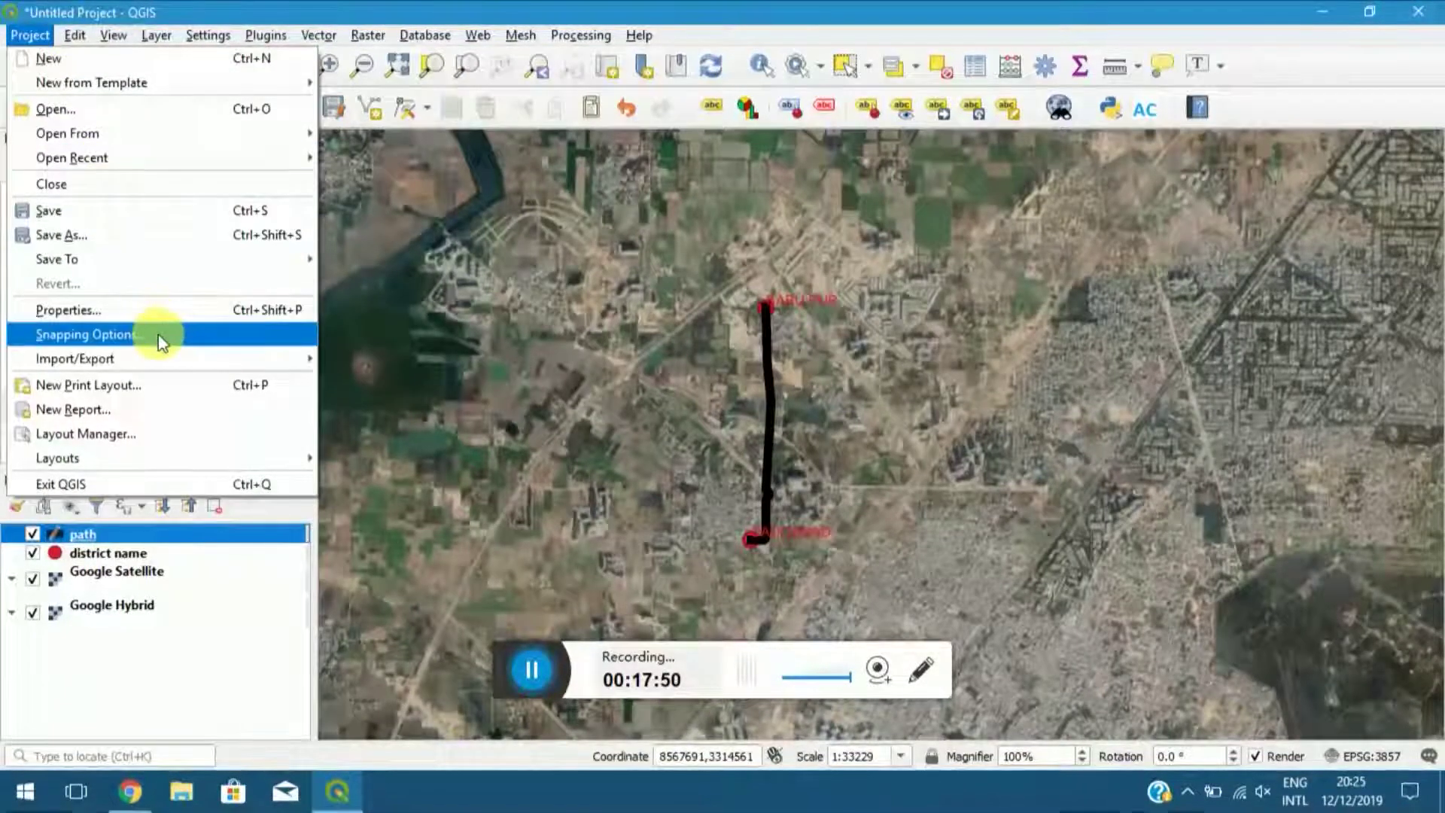
mouse_move(160, 356)
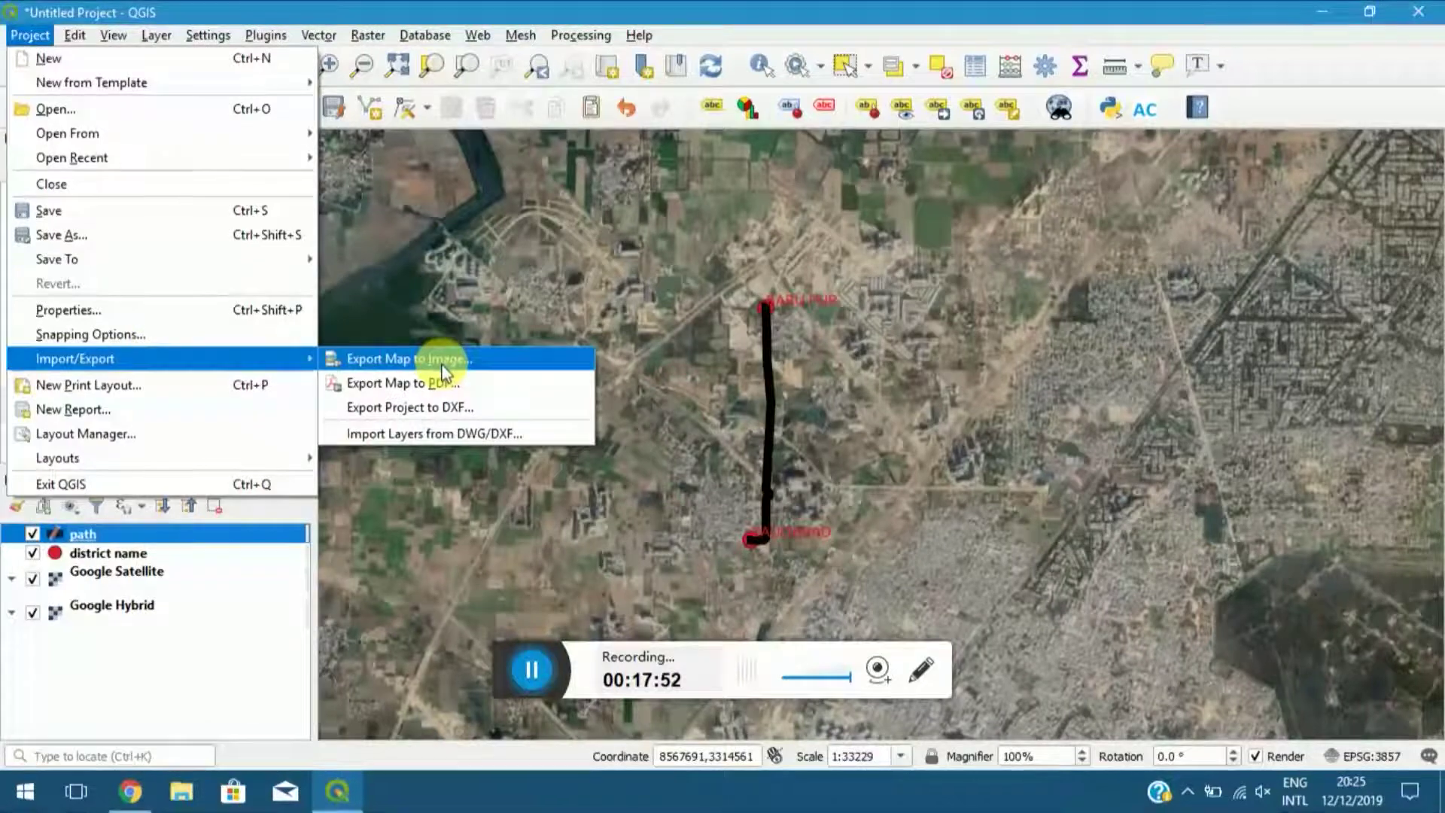
left_click(405, 387)
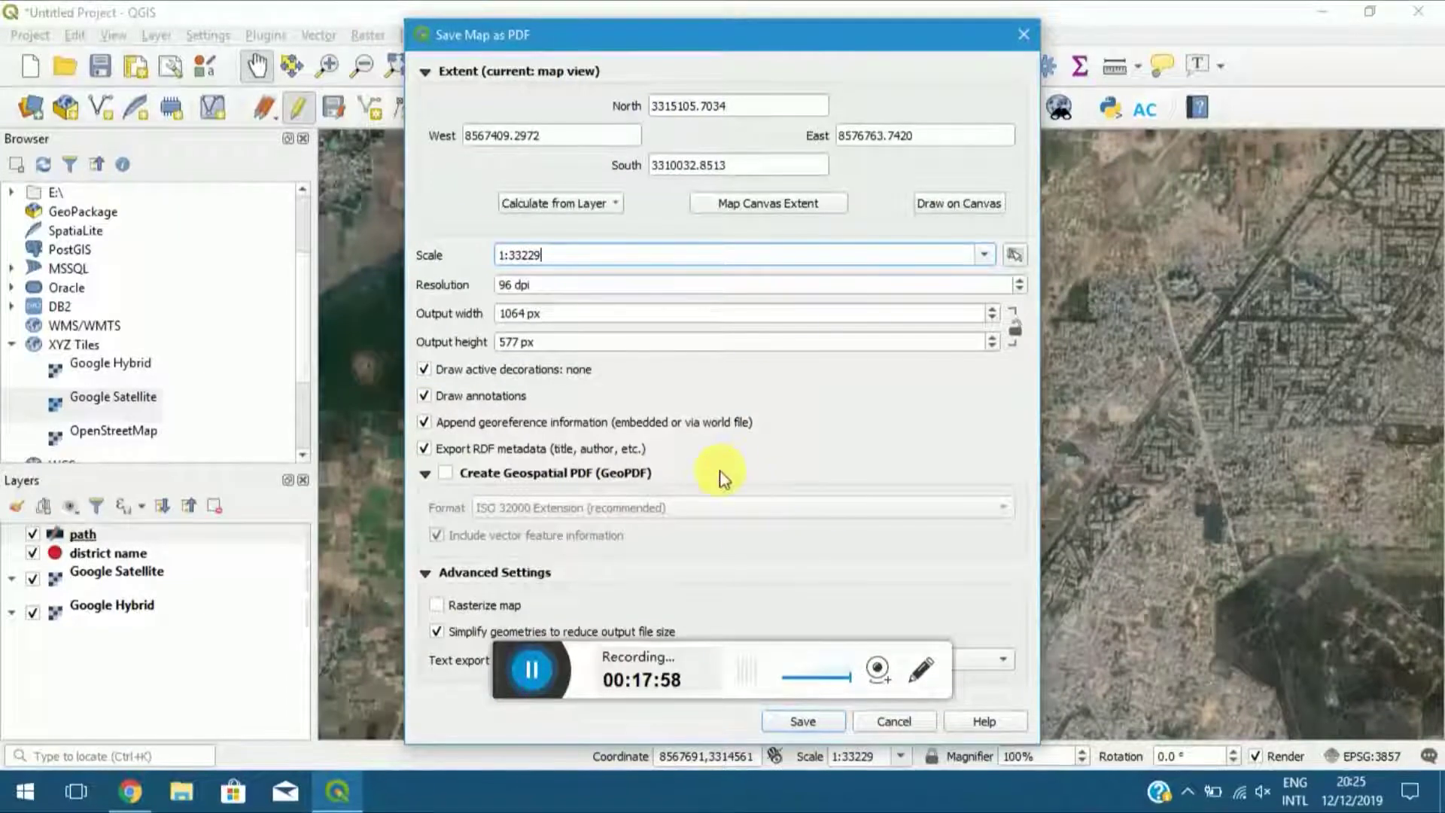
left_click(798, 720)
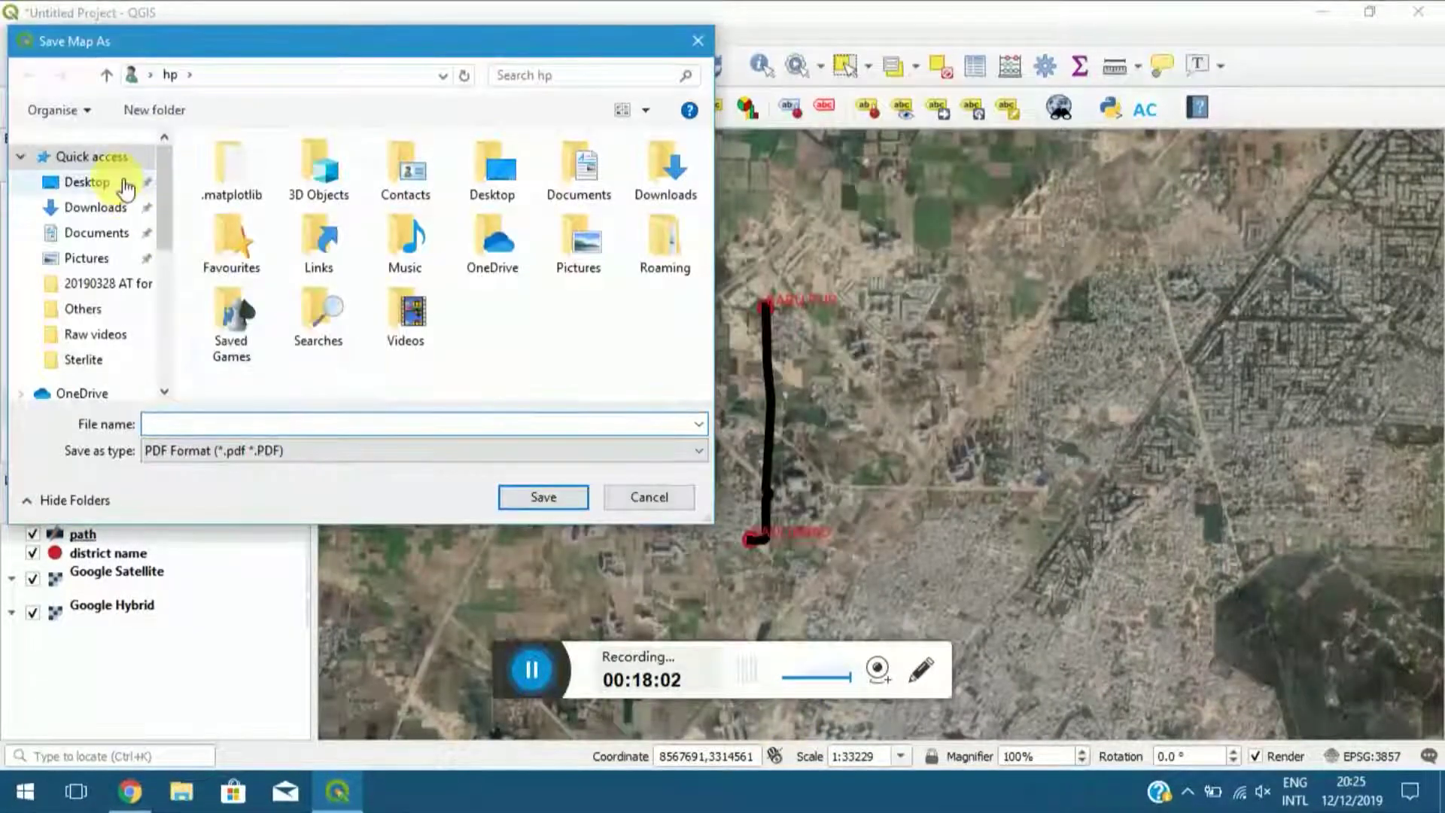
left_click(109, 181)
type("pdf")
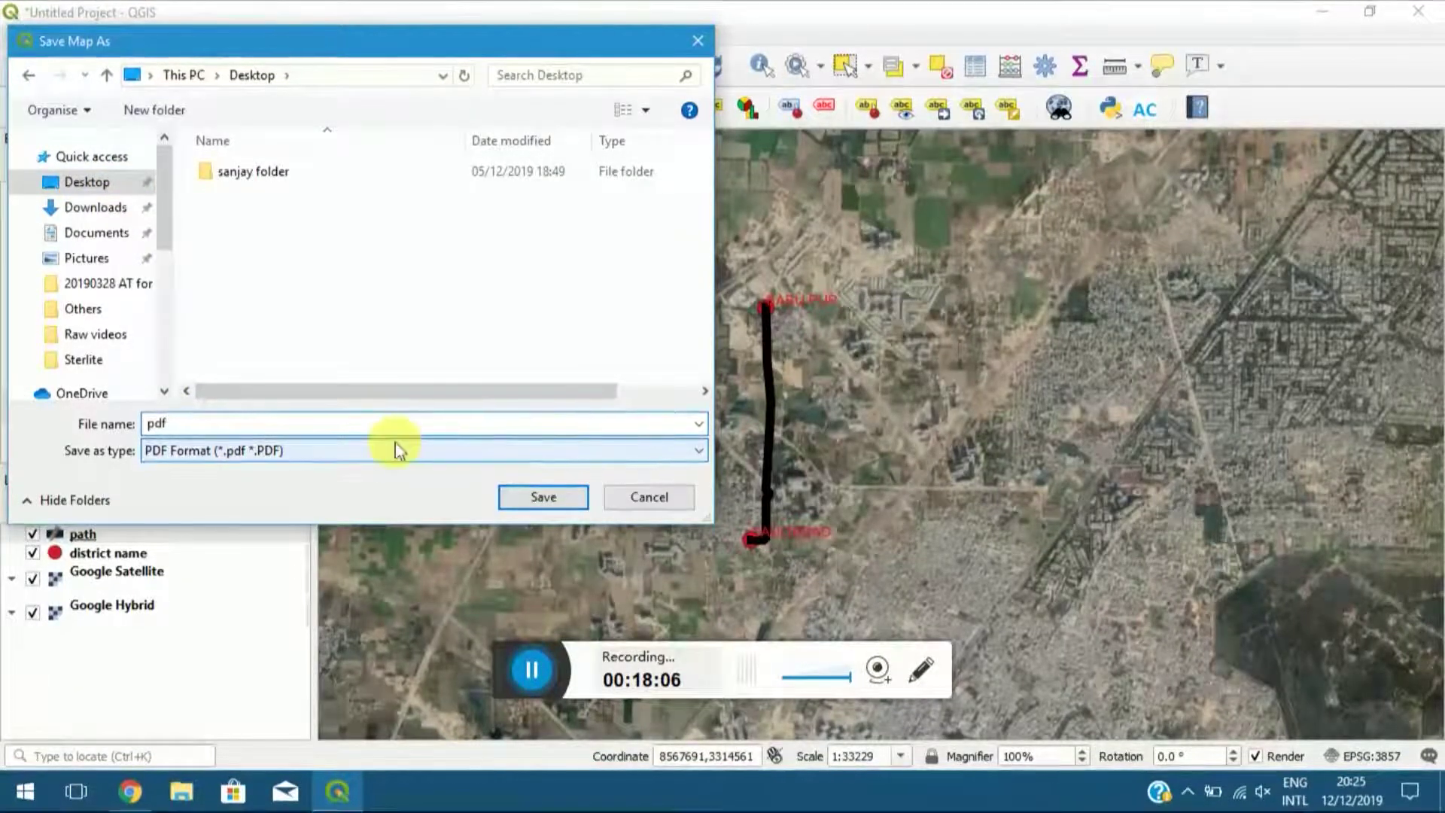
left_click(545, 497)
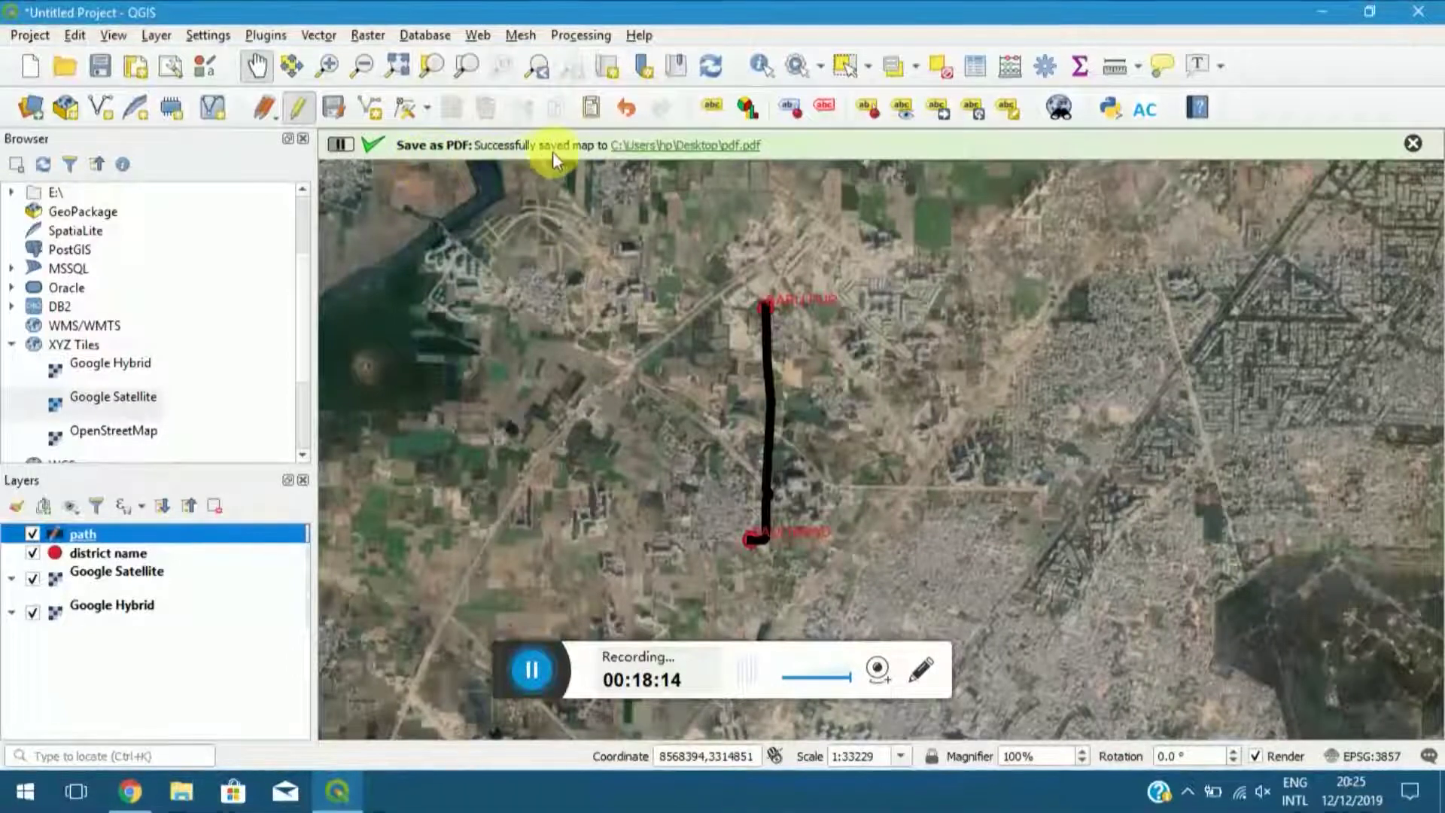
Save the project as a QGZ file named gis on the Desktop.
left_click(100, 66)
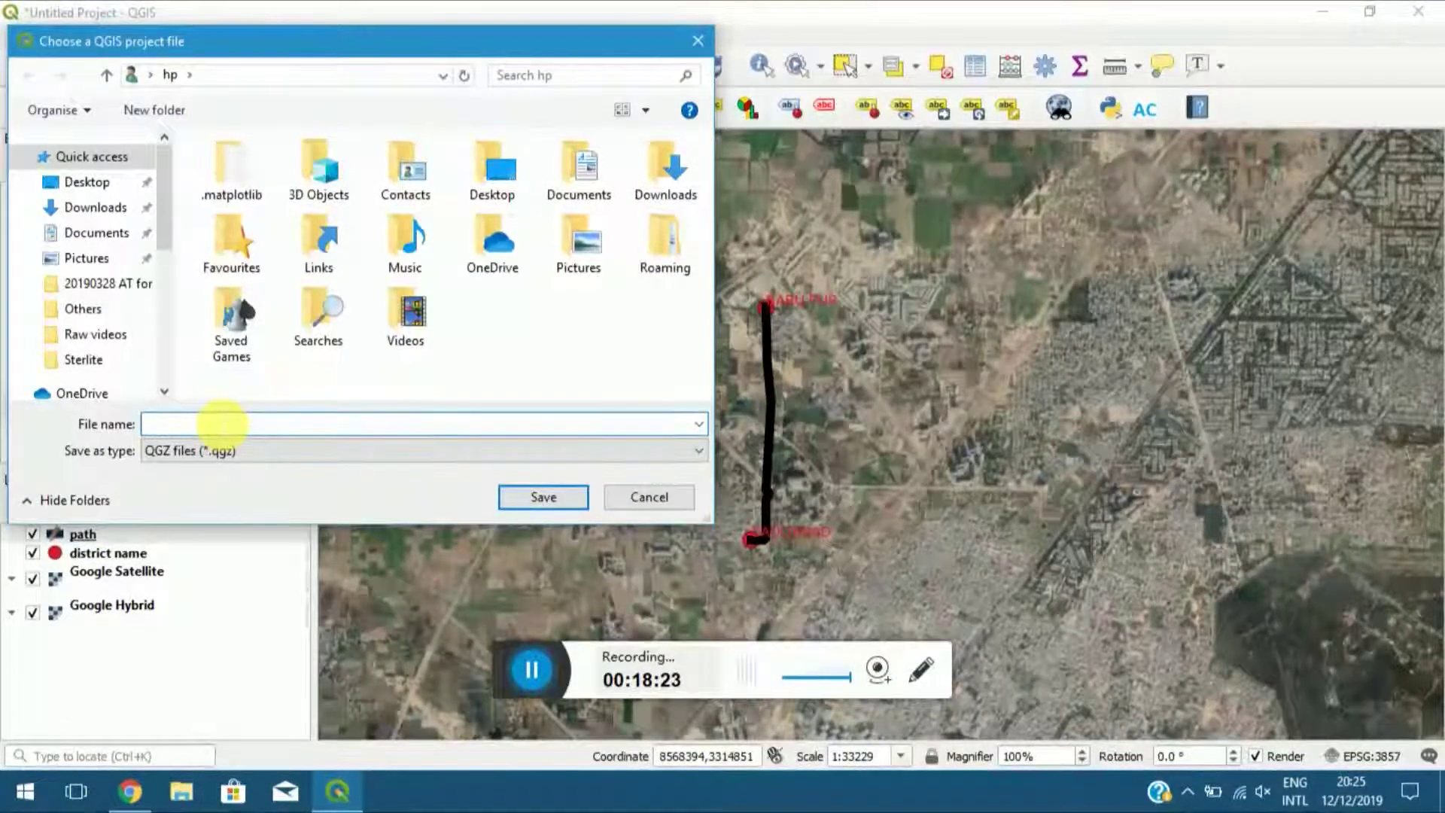
type("j")
key("BackSpace")
type("gi")
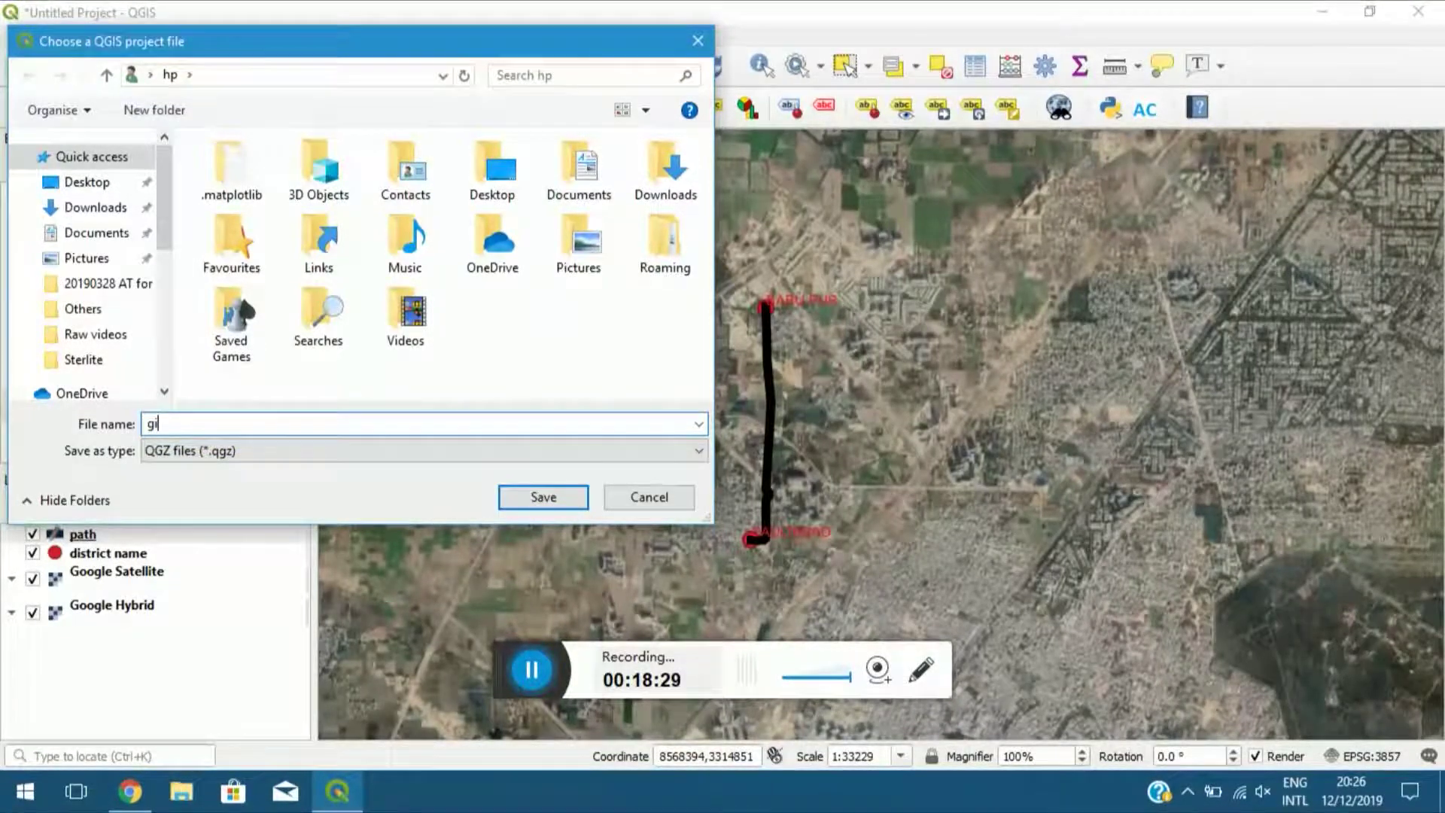
type("s")
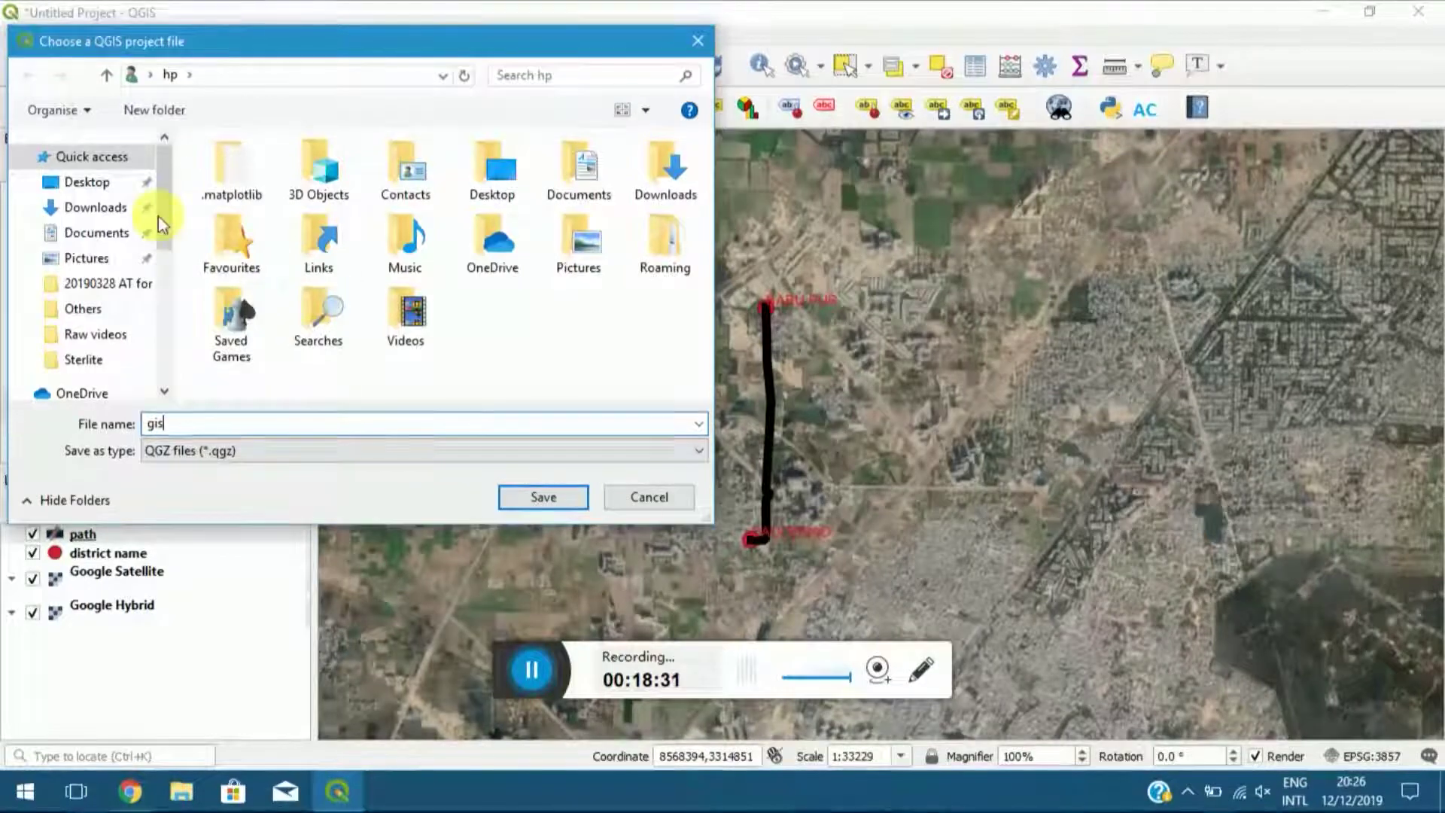
left_click(83, 181)
left_click(535, 499)
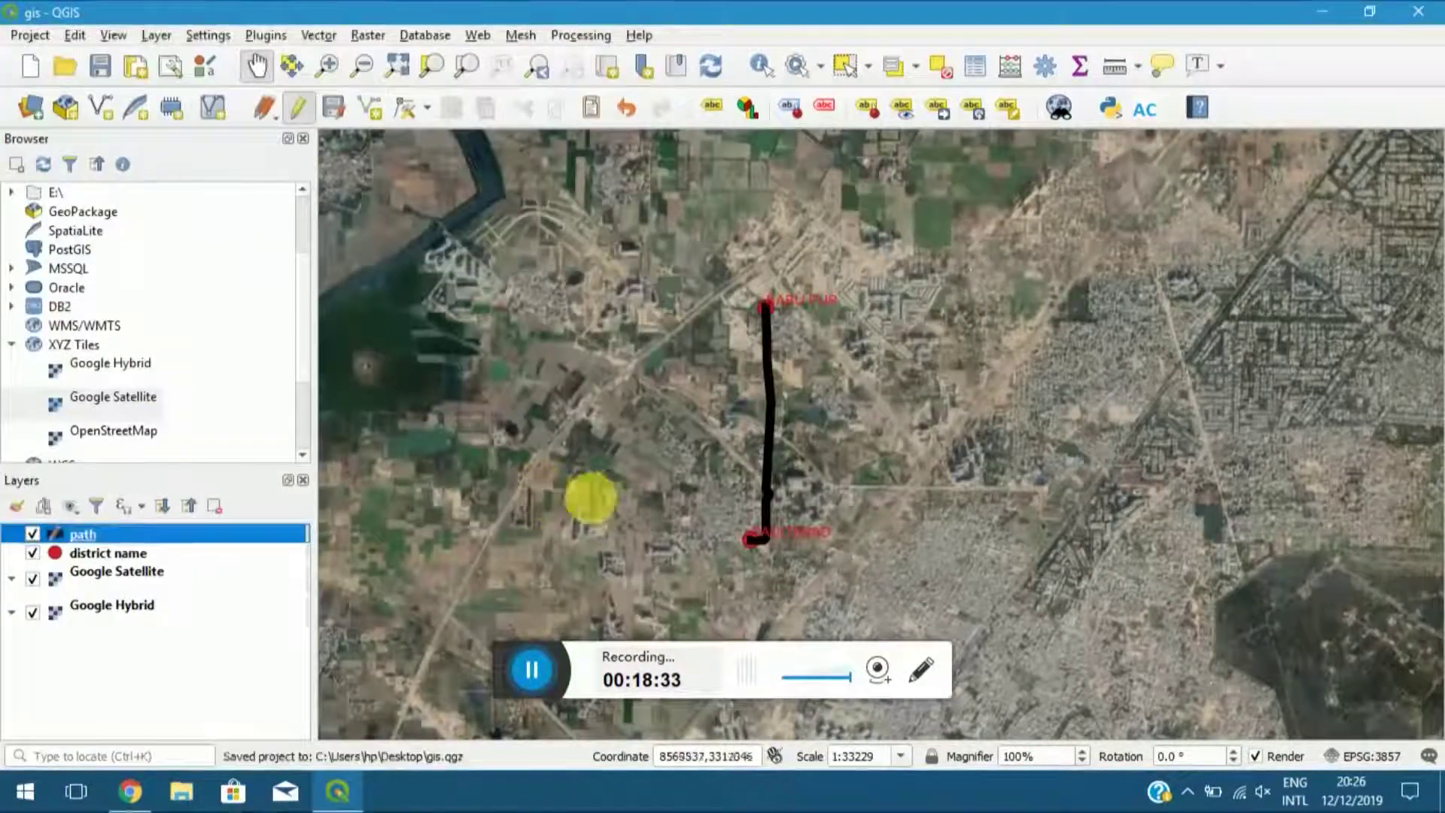
Switch to the Windows desktop and open the exported pdf file to check the map.
left_click(1314, 11)
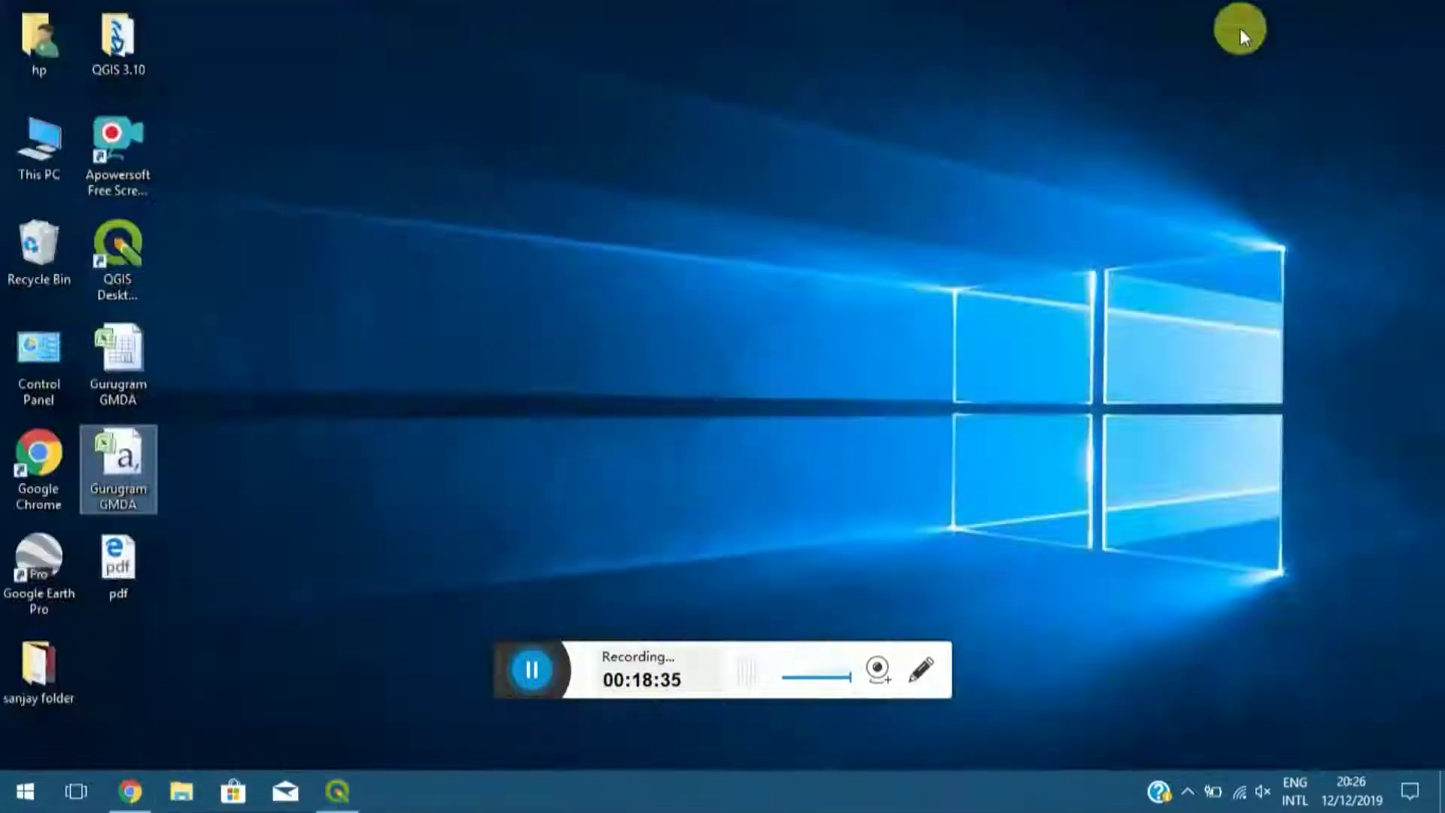
left_click(124, 586)
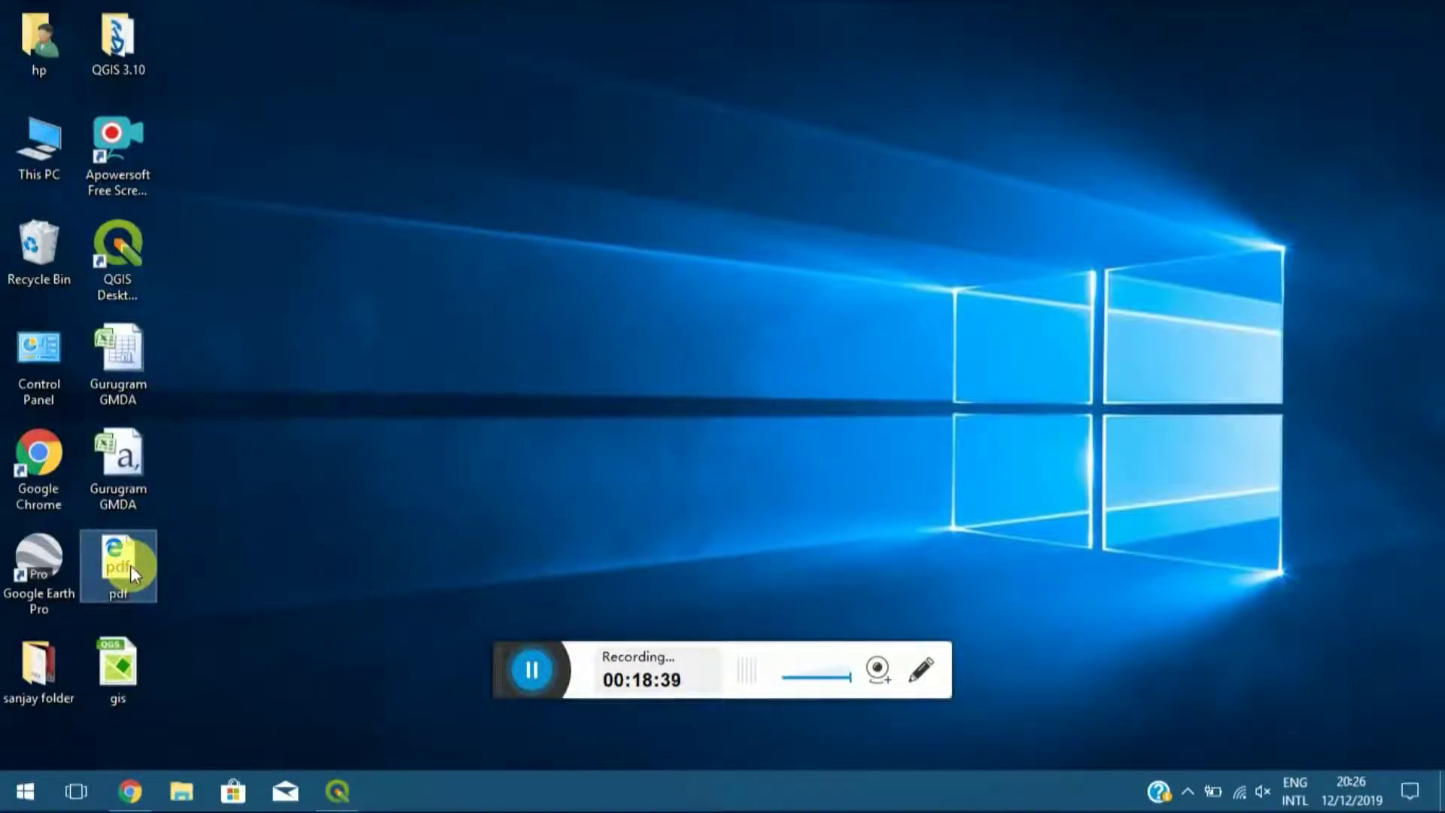
double_click(129, 574)
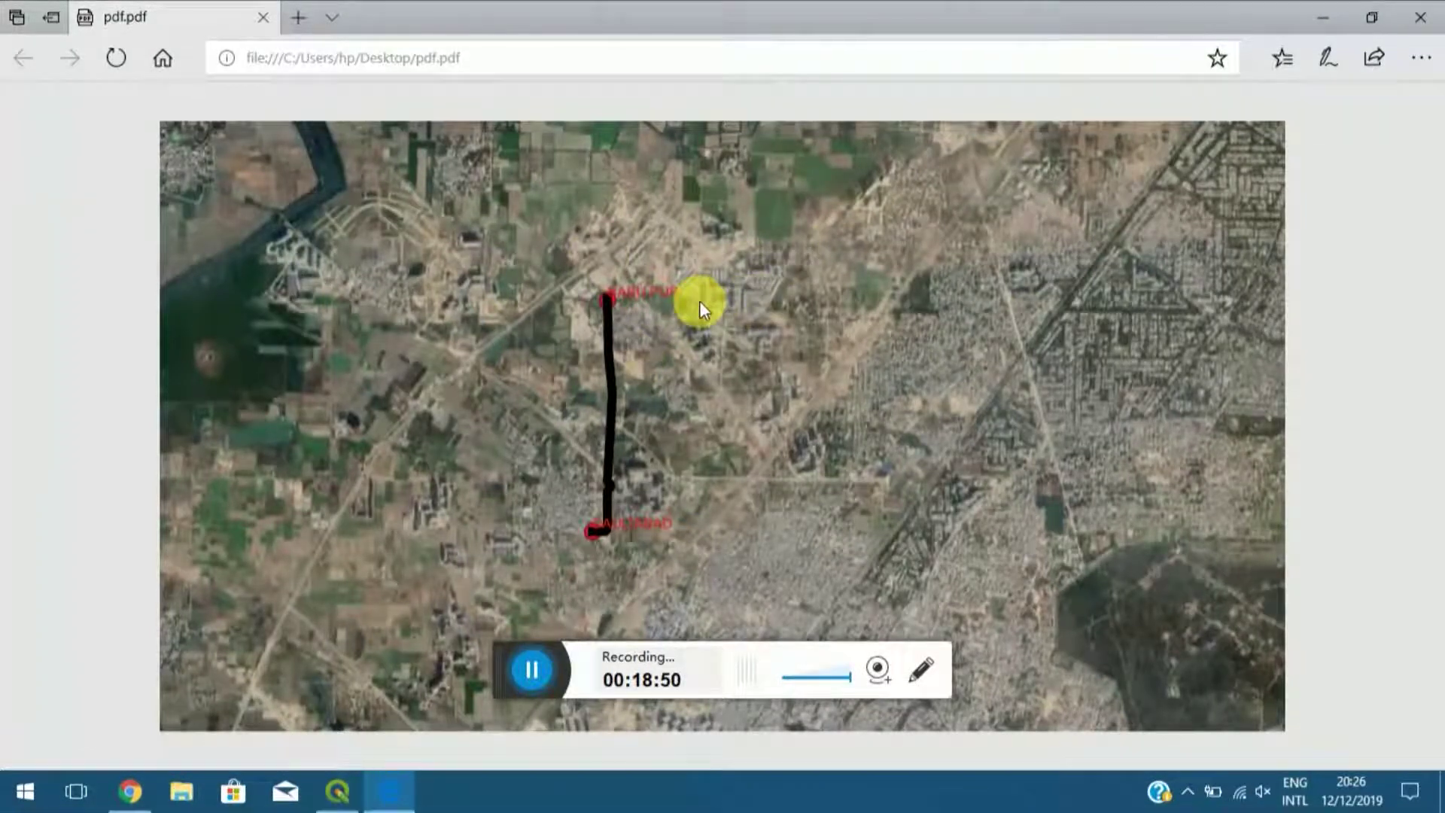
Enlarge the exported map in the PDF and examine the path with both labelled end points.
right_click(646, 296)
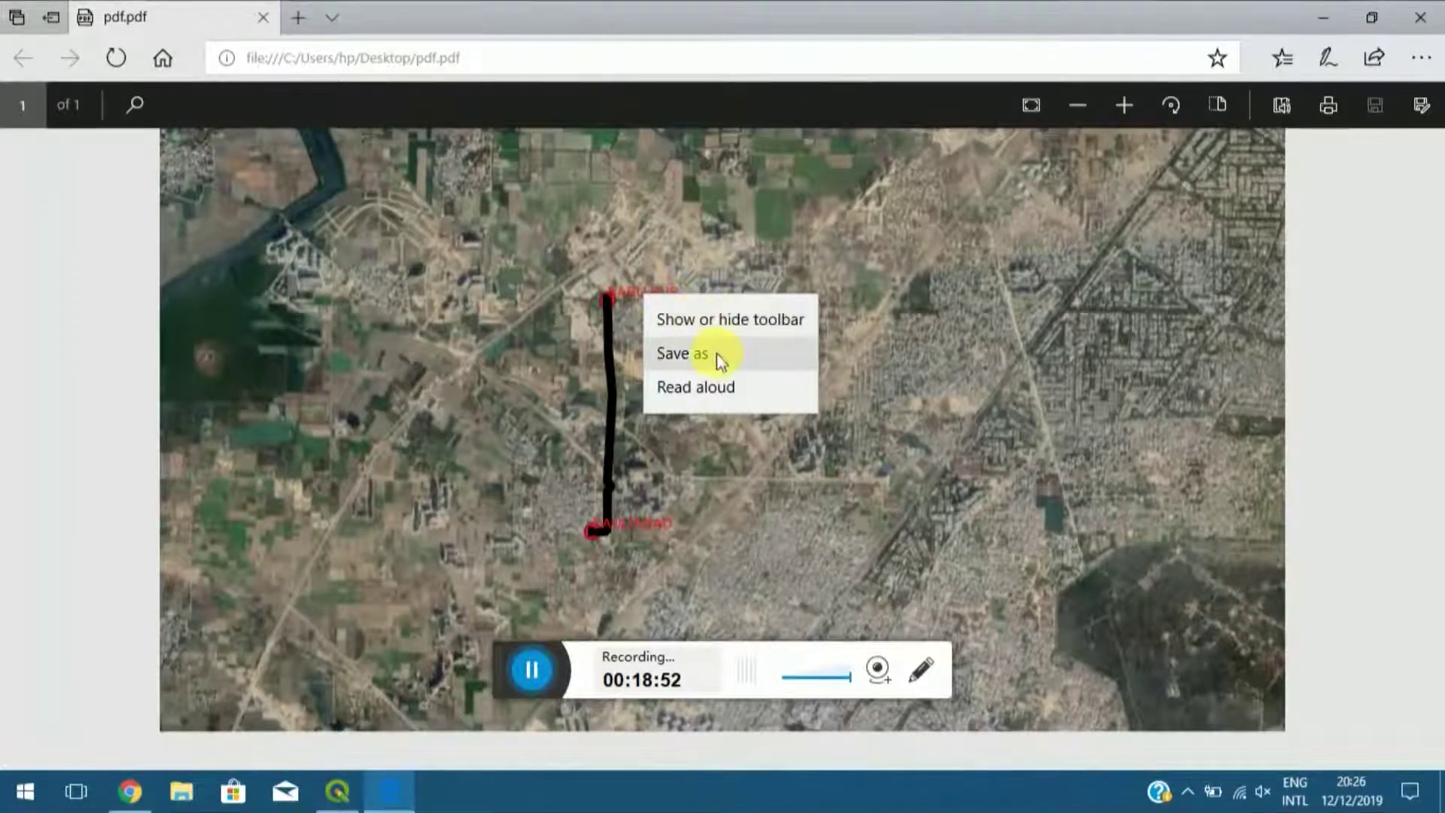
left_click(761, 463)
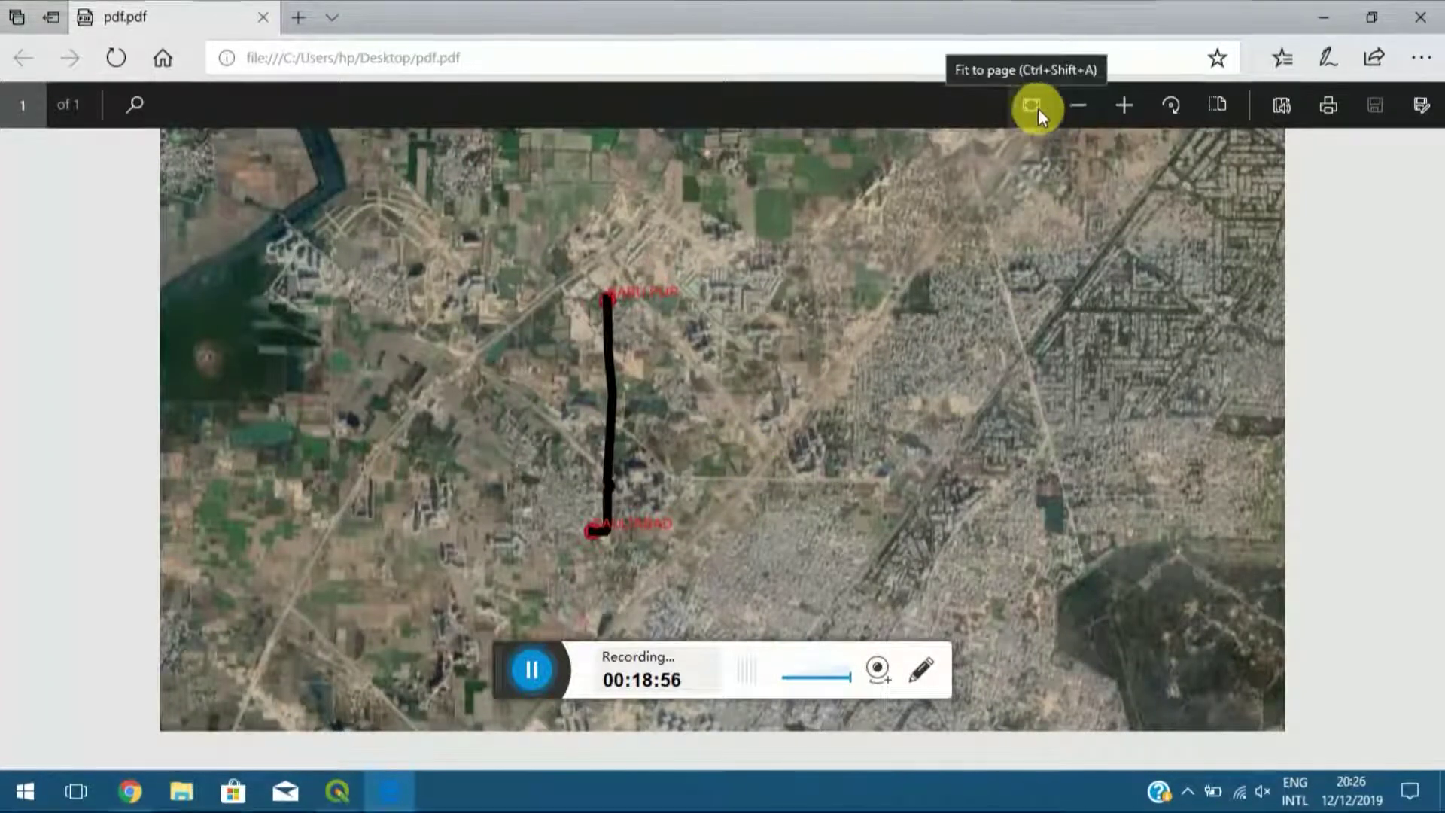
left_click(1113, 102)
left_click(1113, 103)
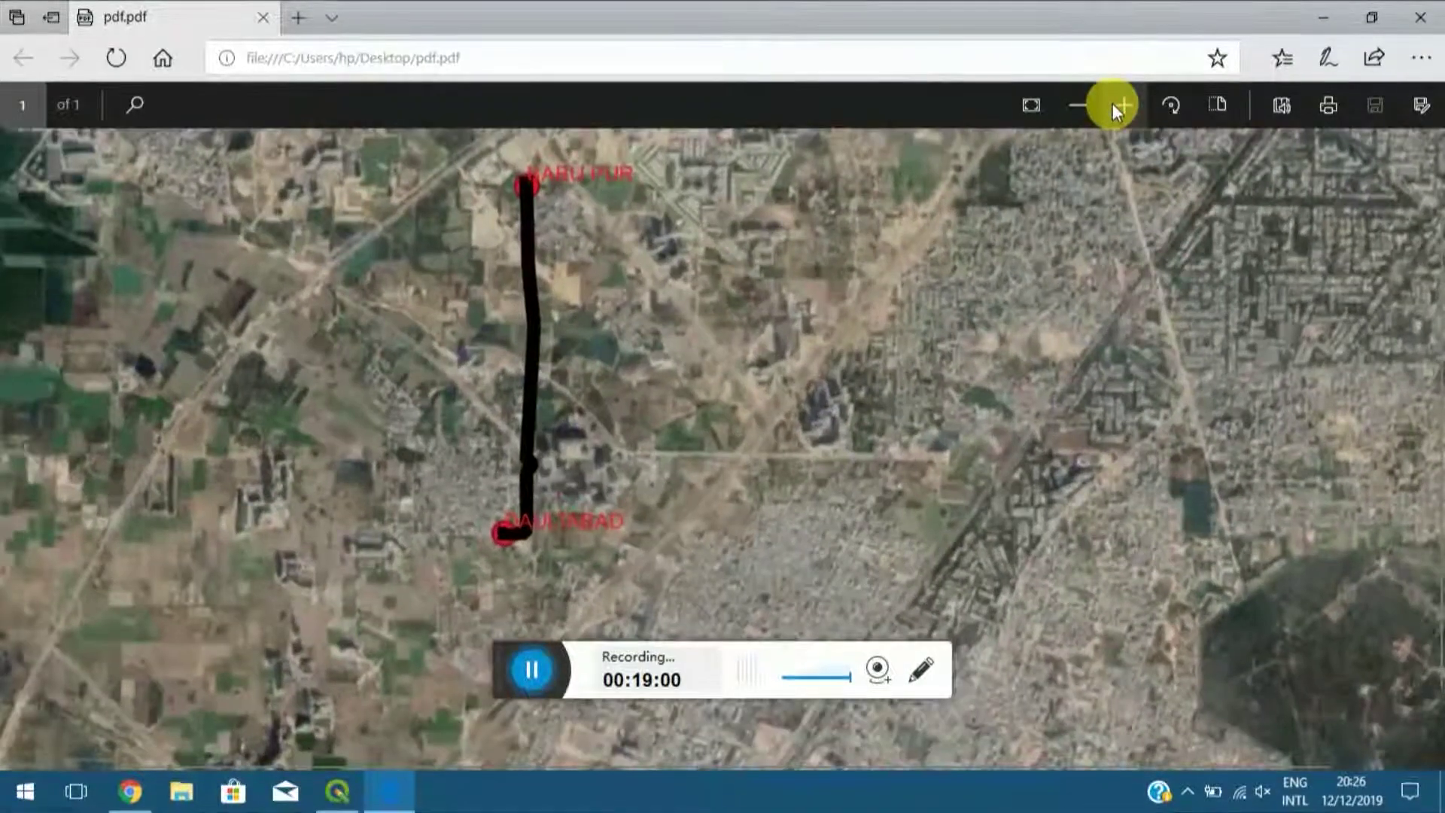
left_click(1113, 103)
scroll(710, 291, "up", 2)
scroll(710, 291, "left", 2)
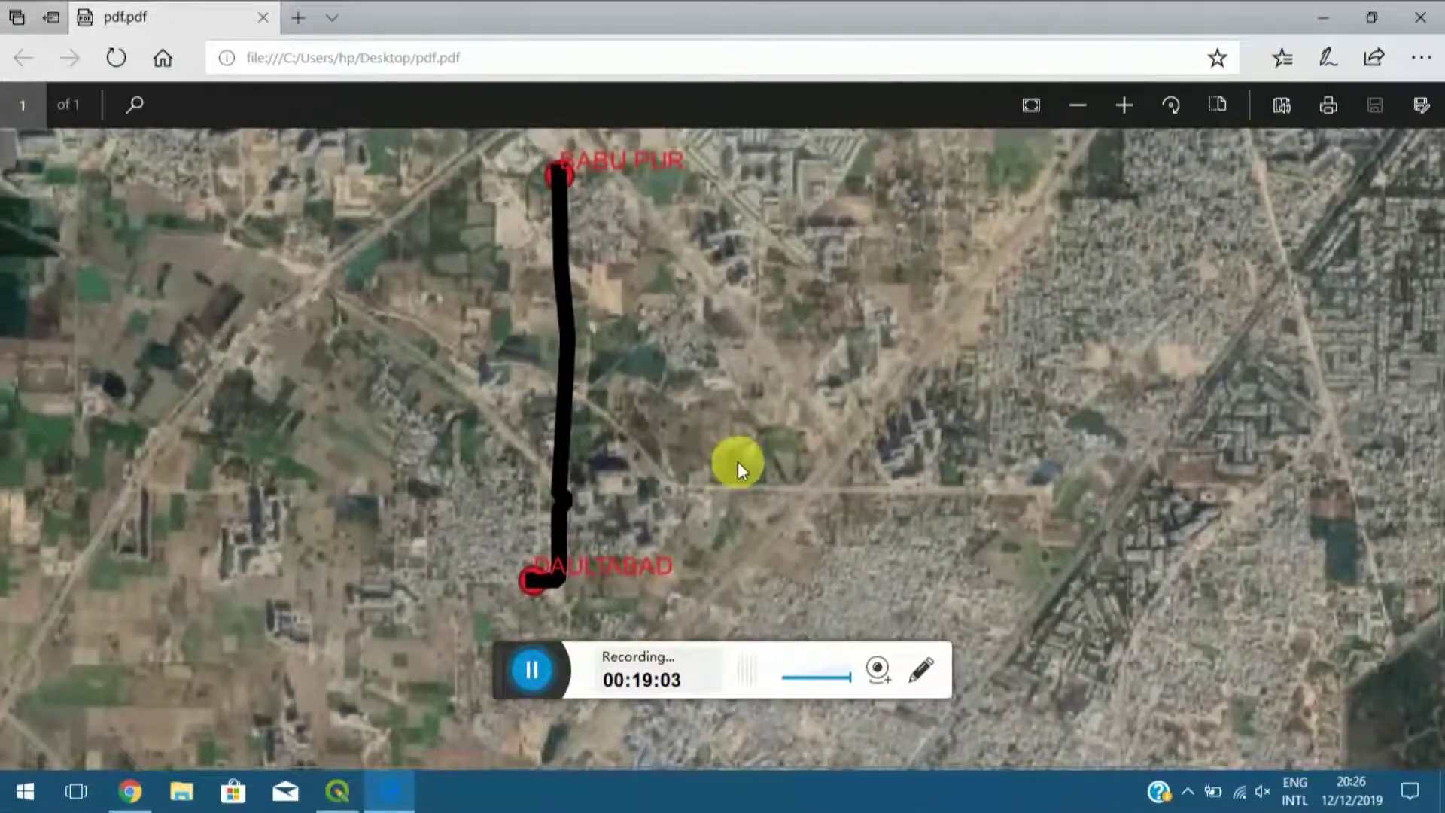
left_click(1124, 106)
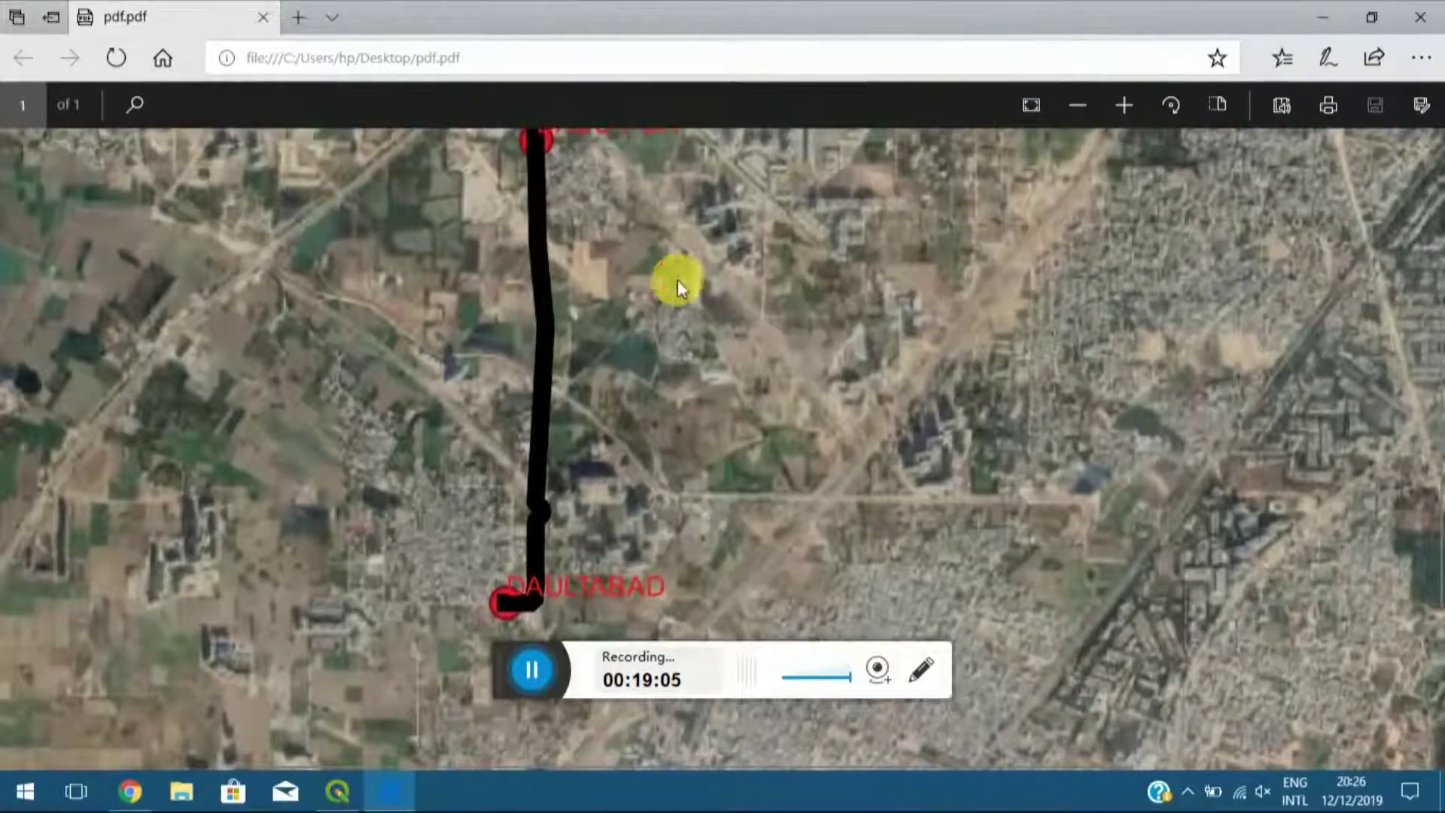
scroll(681, 316, "up", 3)
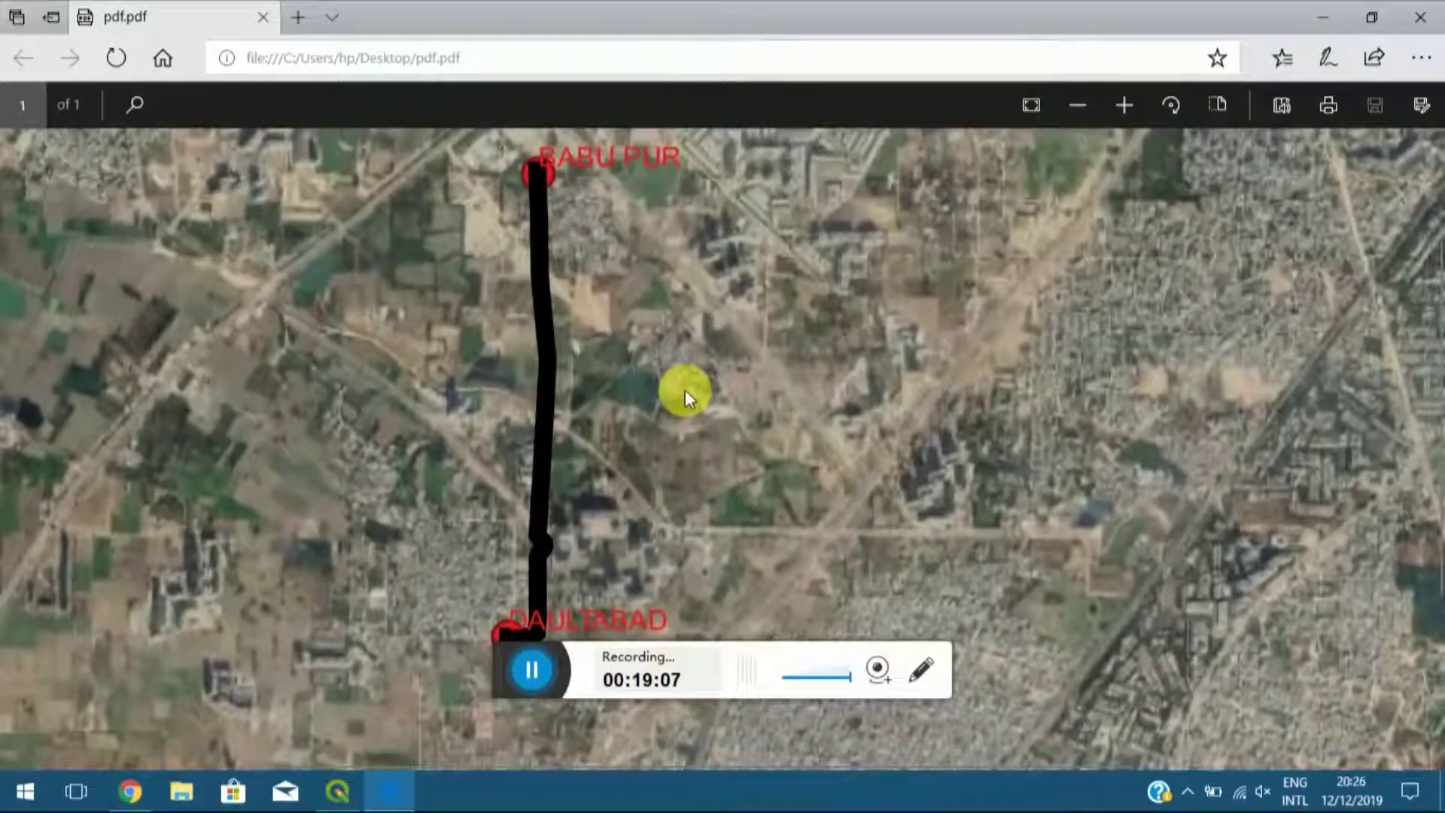
left_click(1115, 104)
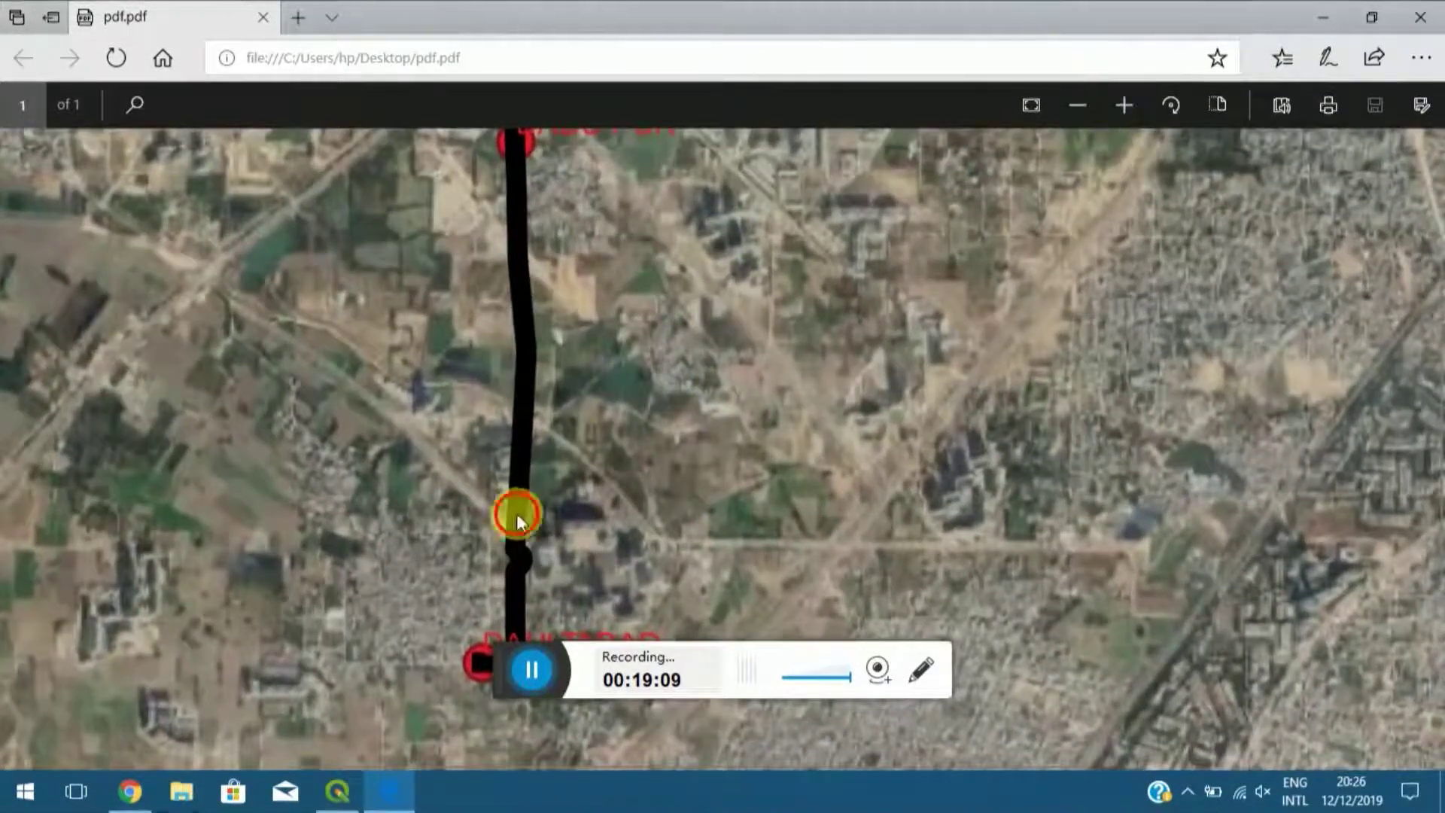
scroll(527, 404, "down", 2)
scroll(531, 489, "up", 3)
scroll(565, 399, "up", 1)
scroll(557, 392, "down", 1)
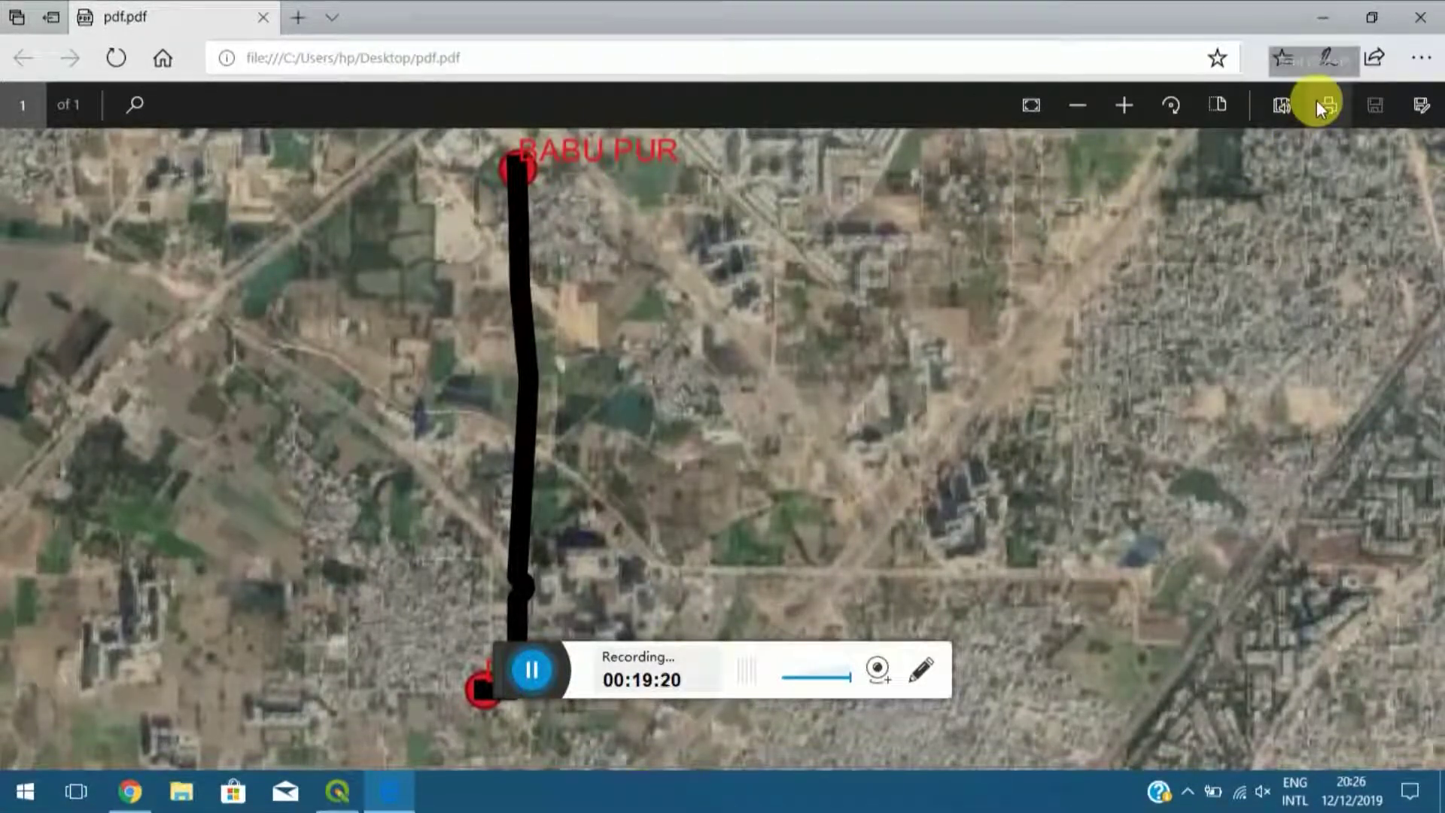
Close the PDF, open the saved gis project from the desktop and switch to its QGIS window.
left_click(1421, 17)
double_click(119, 656)
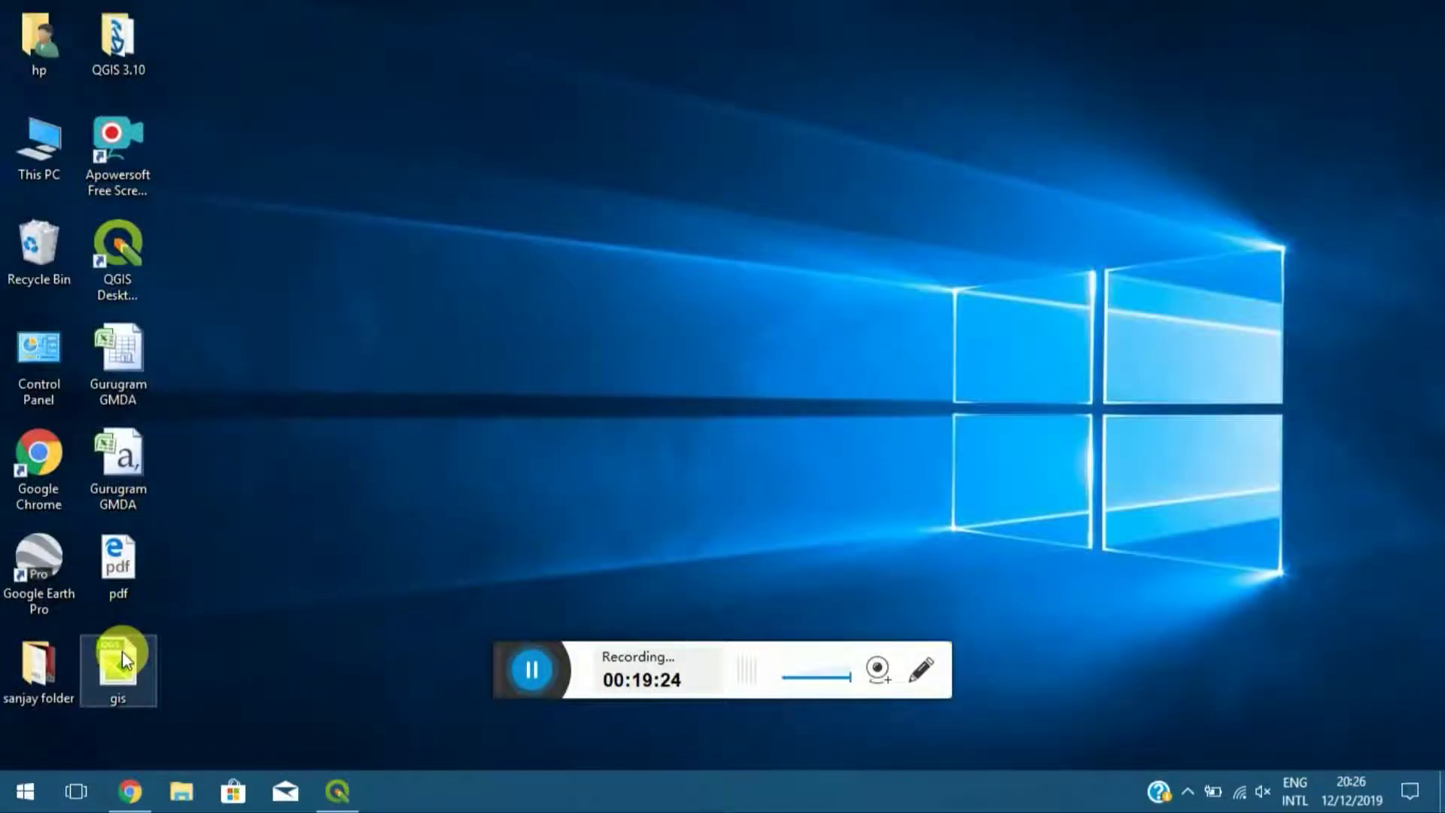
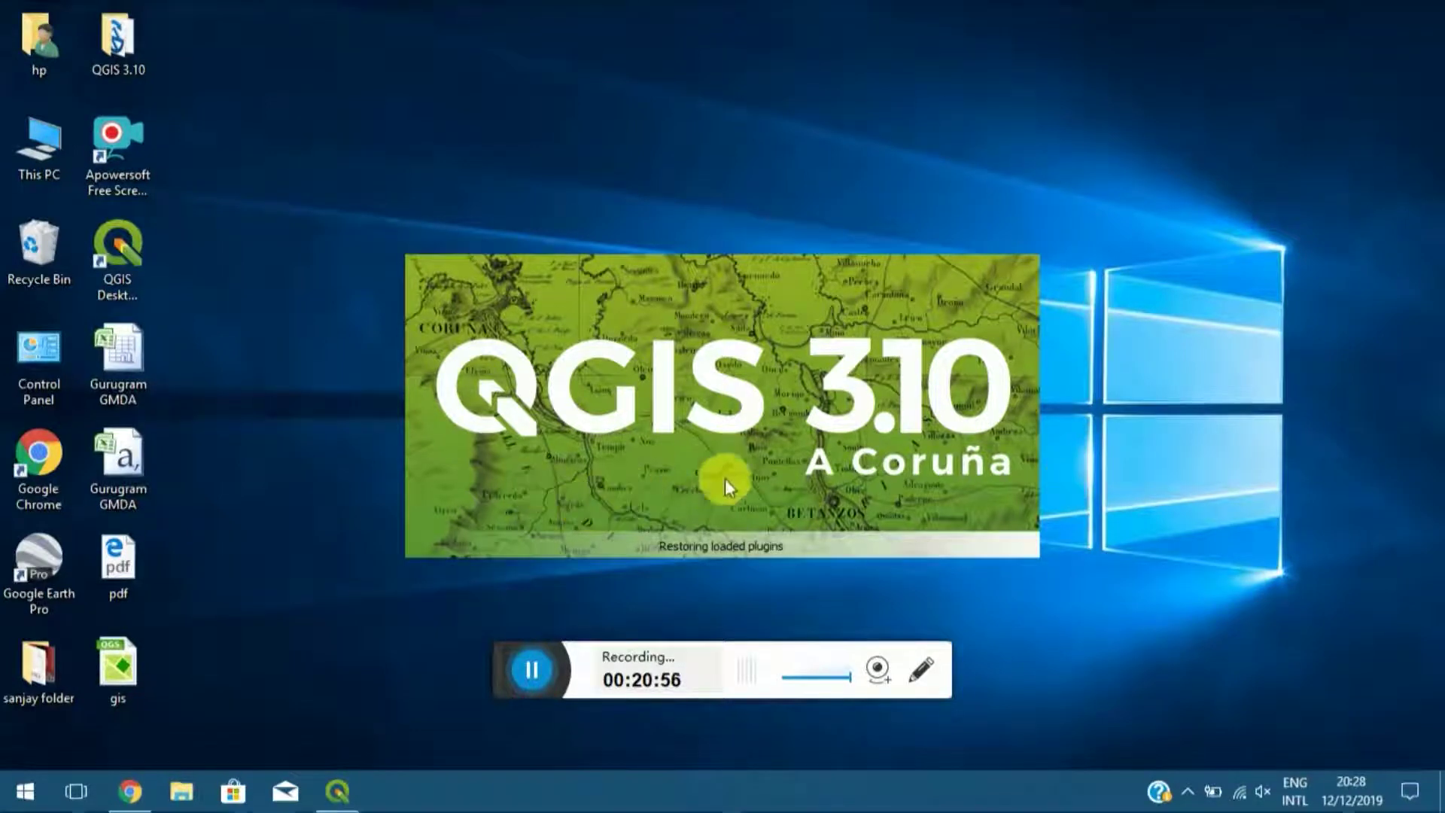
mouse_move(336, 791)
mouse_move(357, 699)
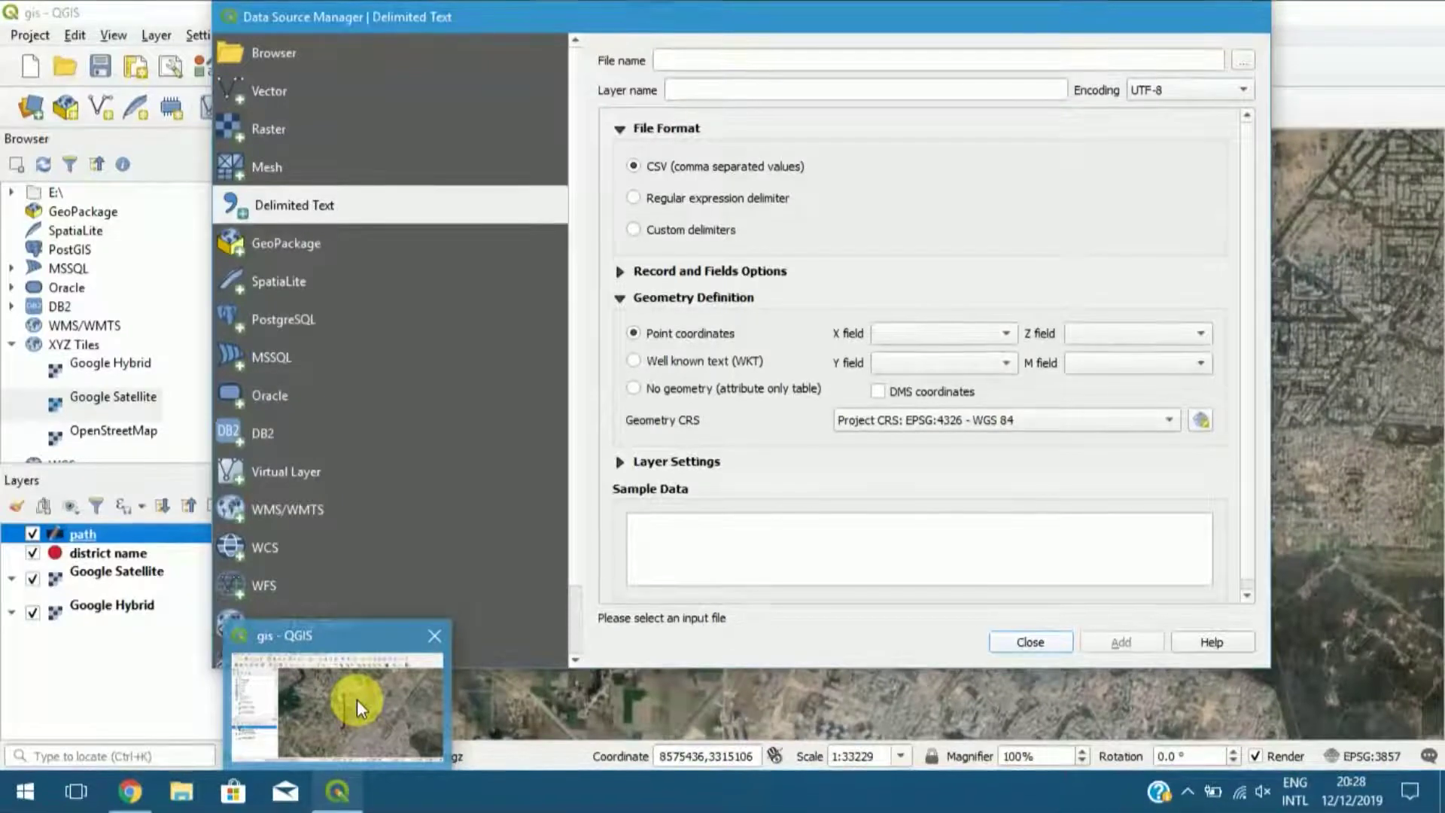
left_click(357, 699)
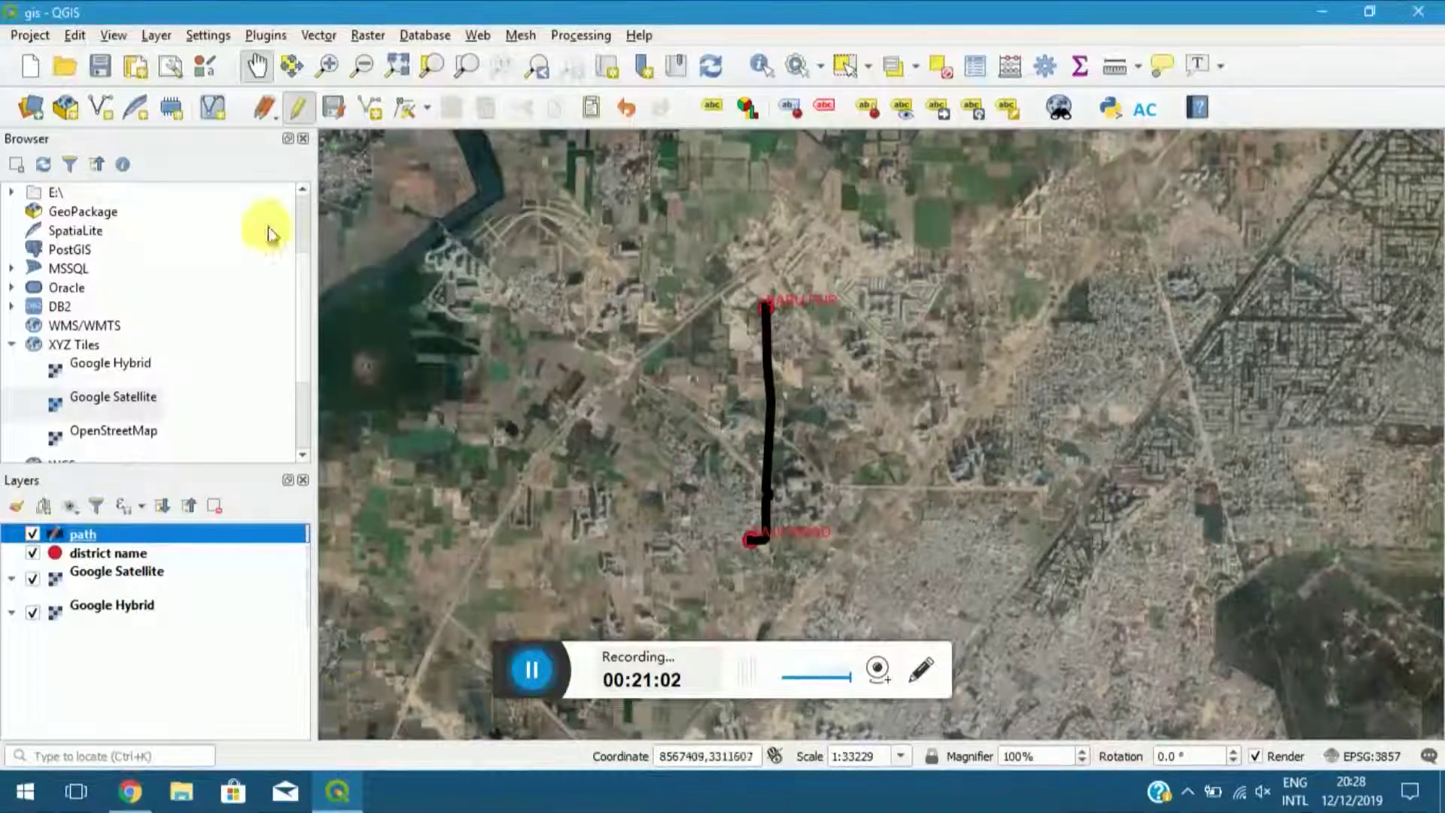
left_click(113, 36)
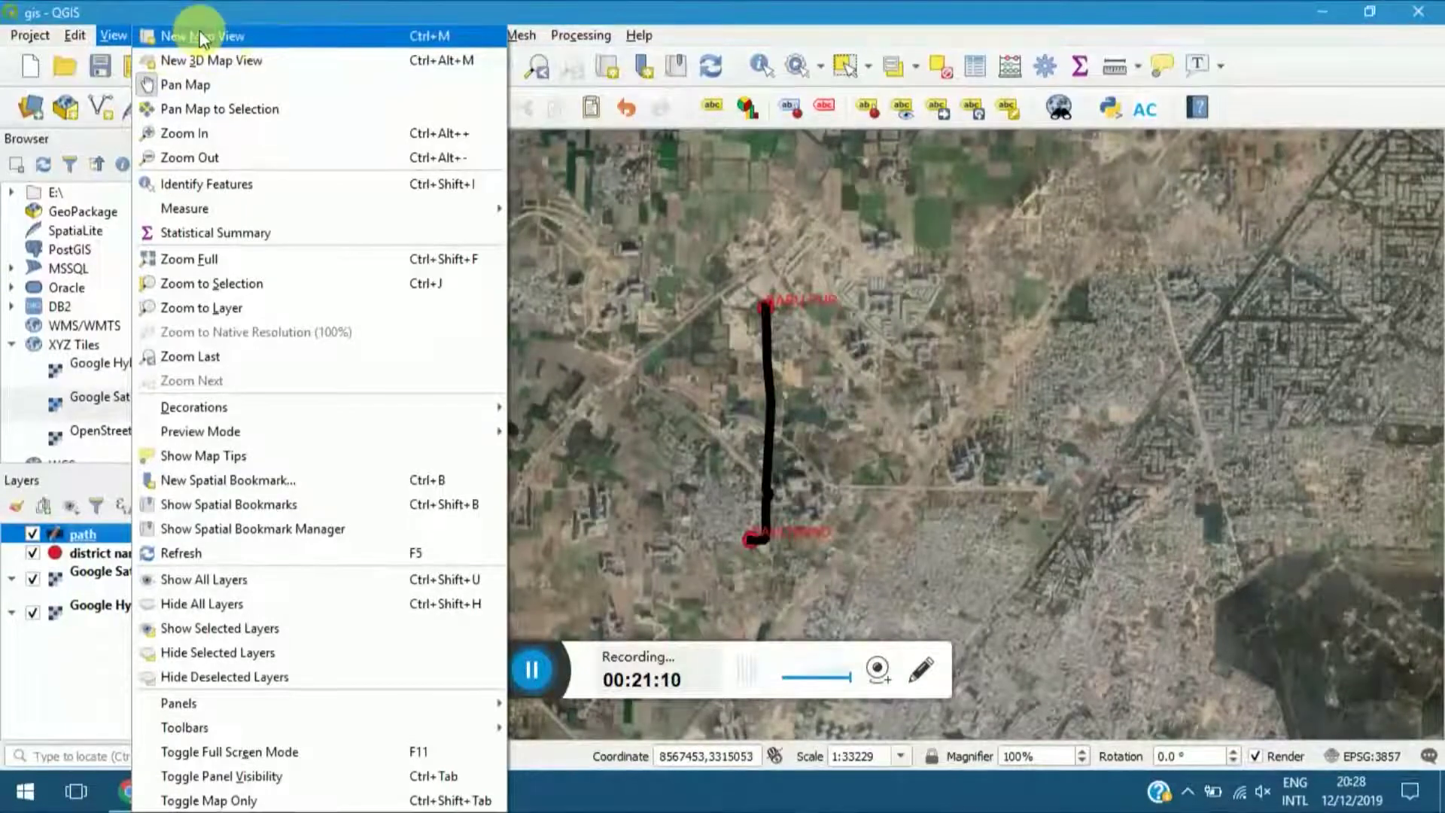
left_click(783, 9)
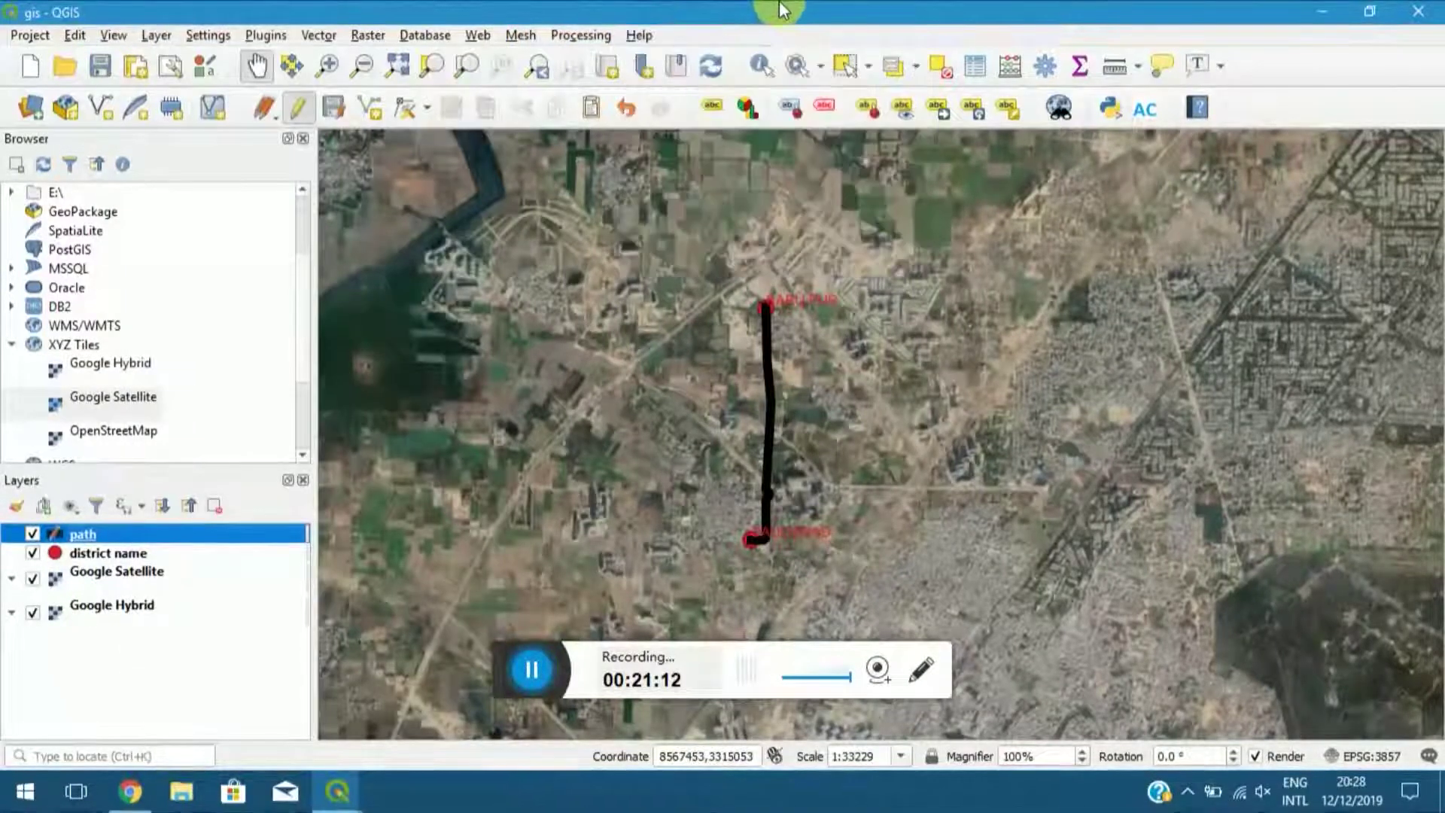
left_click(590, 31)
mouse_move(515, 34)
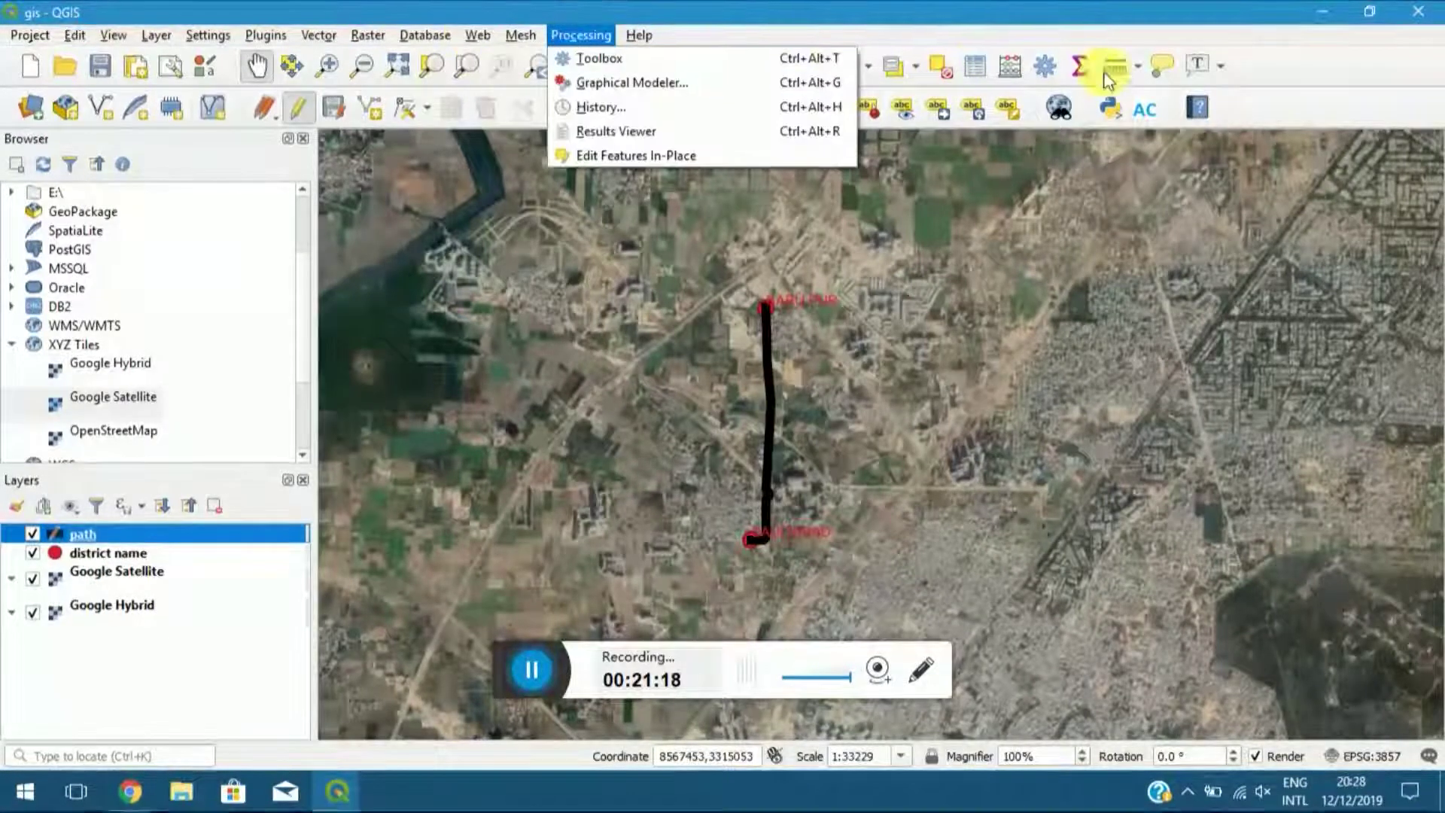
left_click(1081, 66)
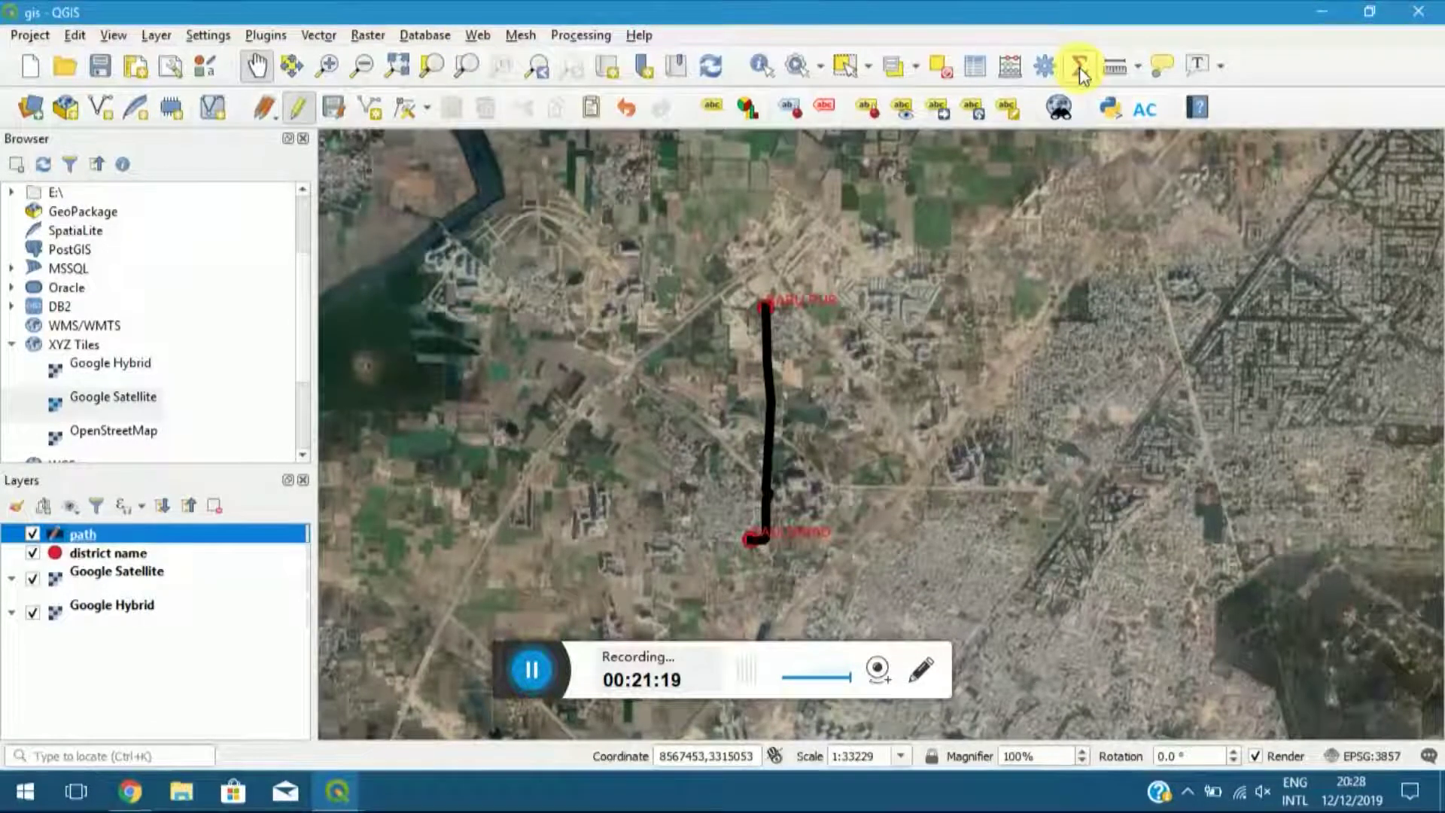
Measure the ellipsoidal distance in meters from the path's bend near Daultabad to the Babu Pur point, then close the measurement.
left_click(1136, 69)
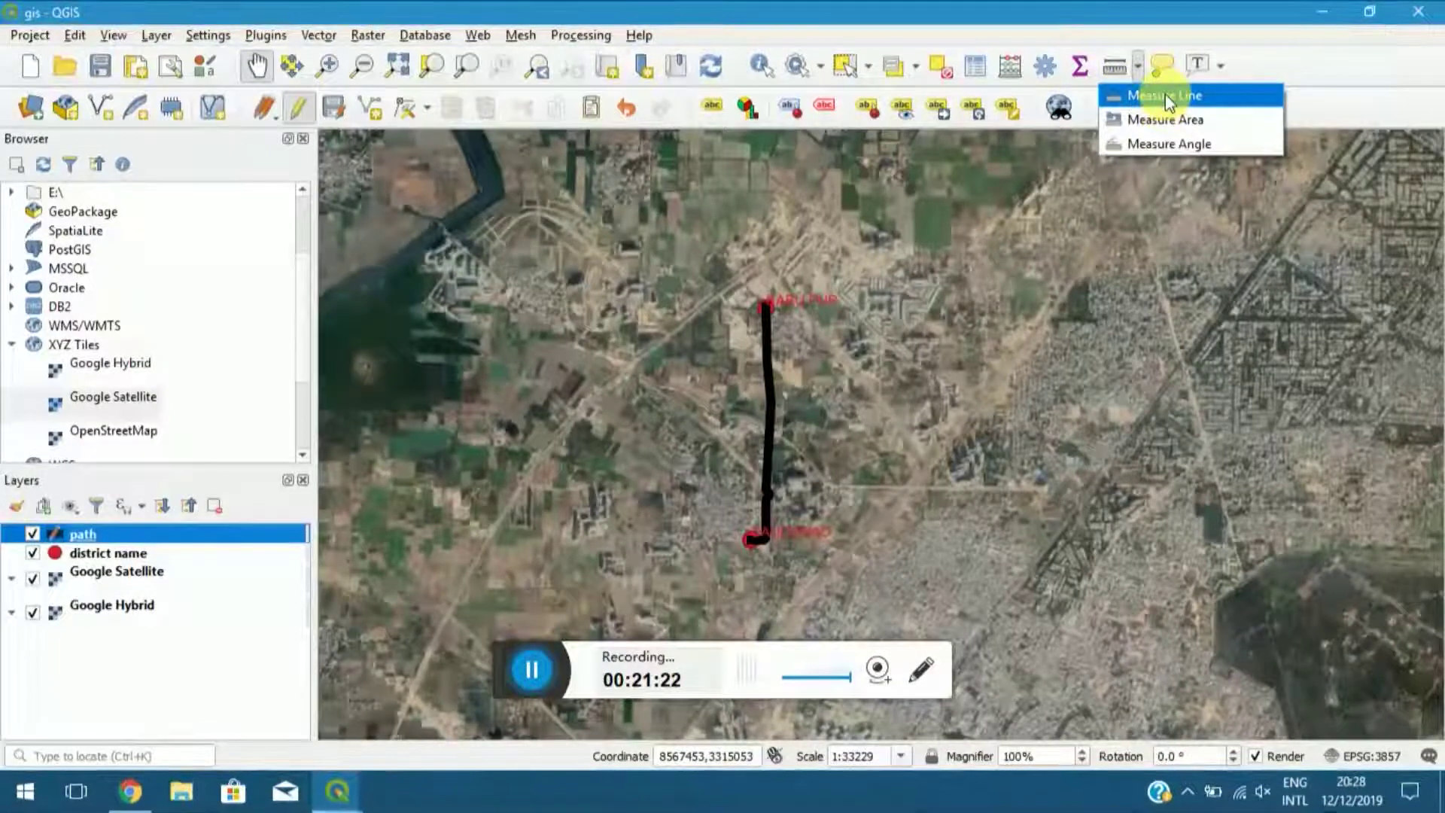
left_click(1165, 97)
left_click_drag(792, 235, 589, 277)
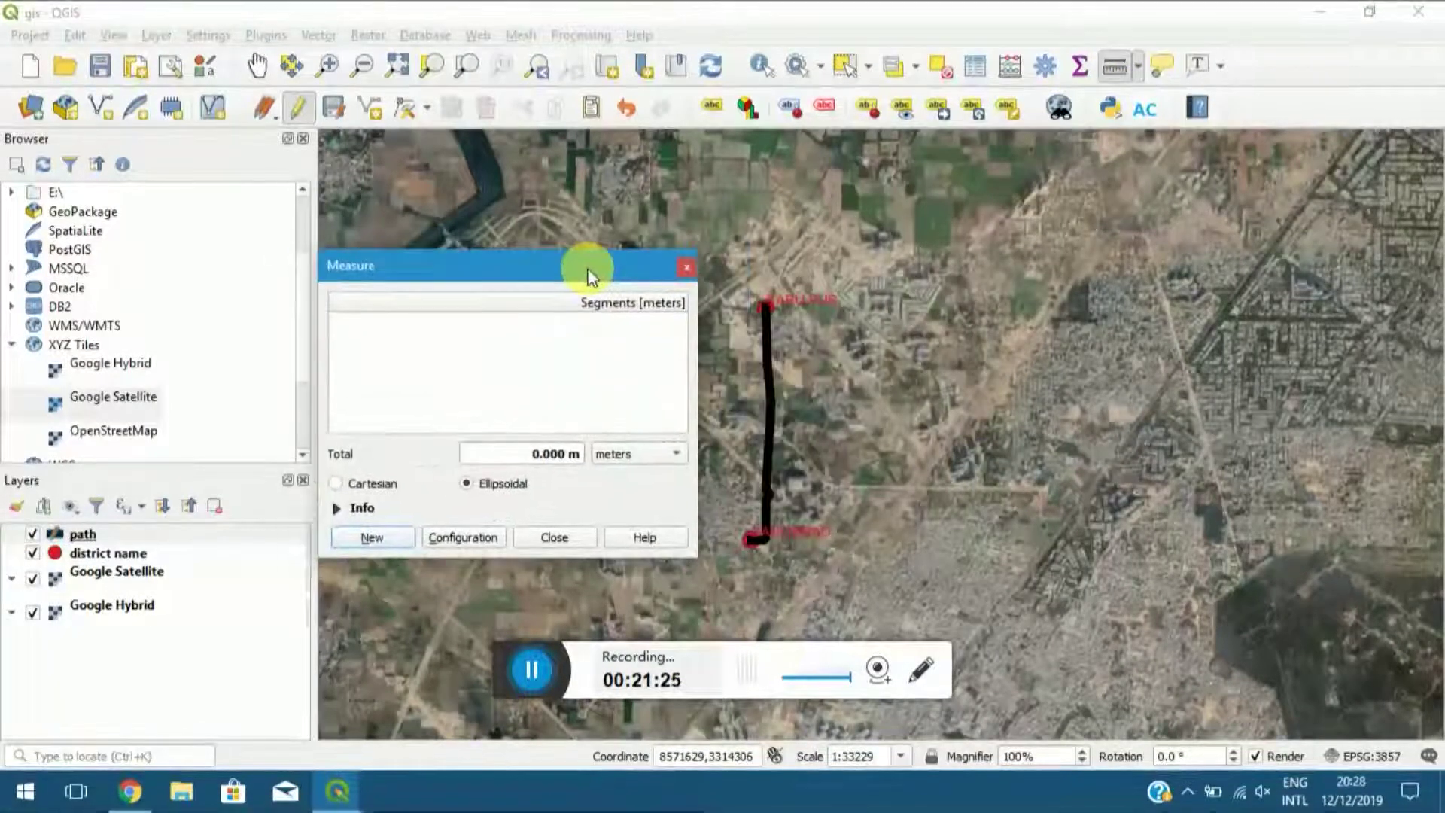
left_click(762, 540)
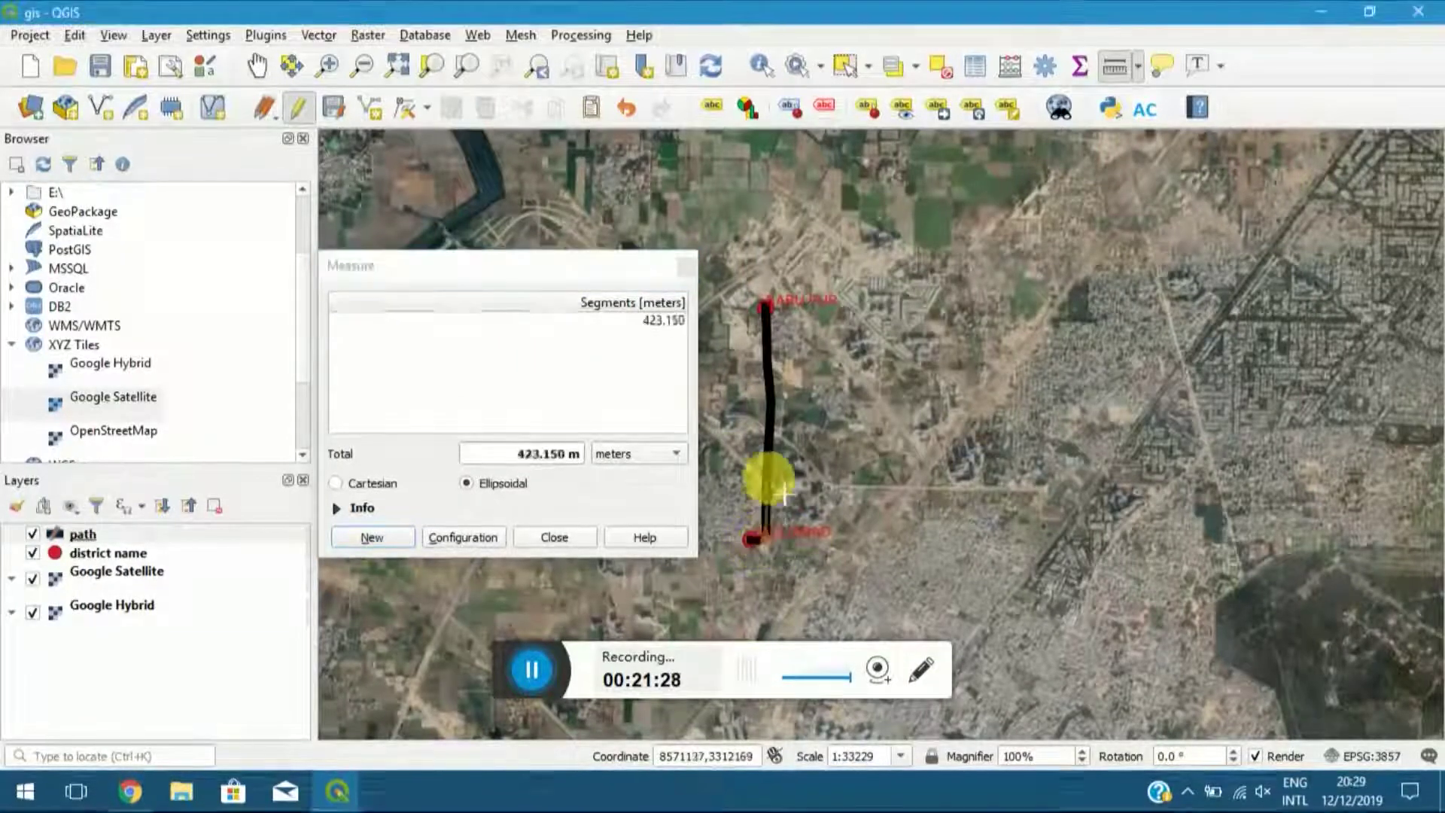
left_click(766, 304)
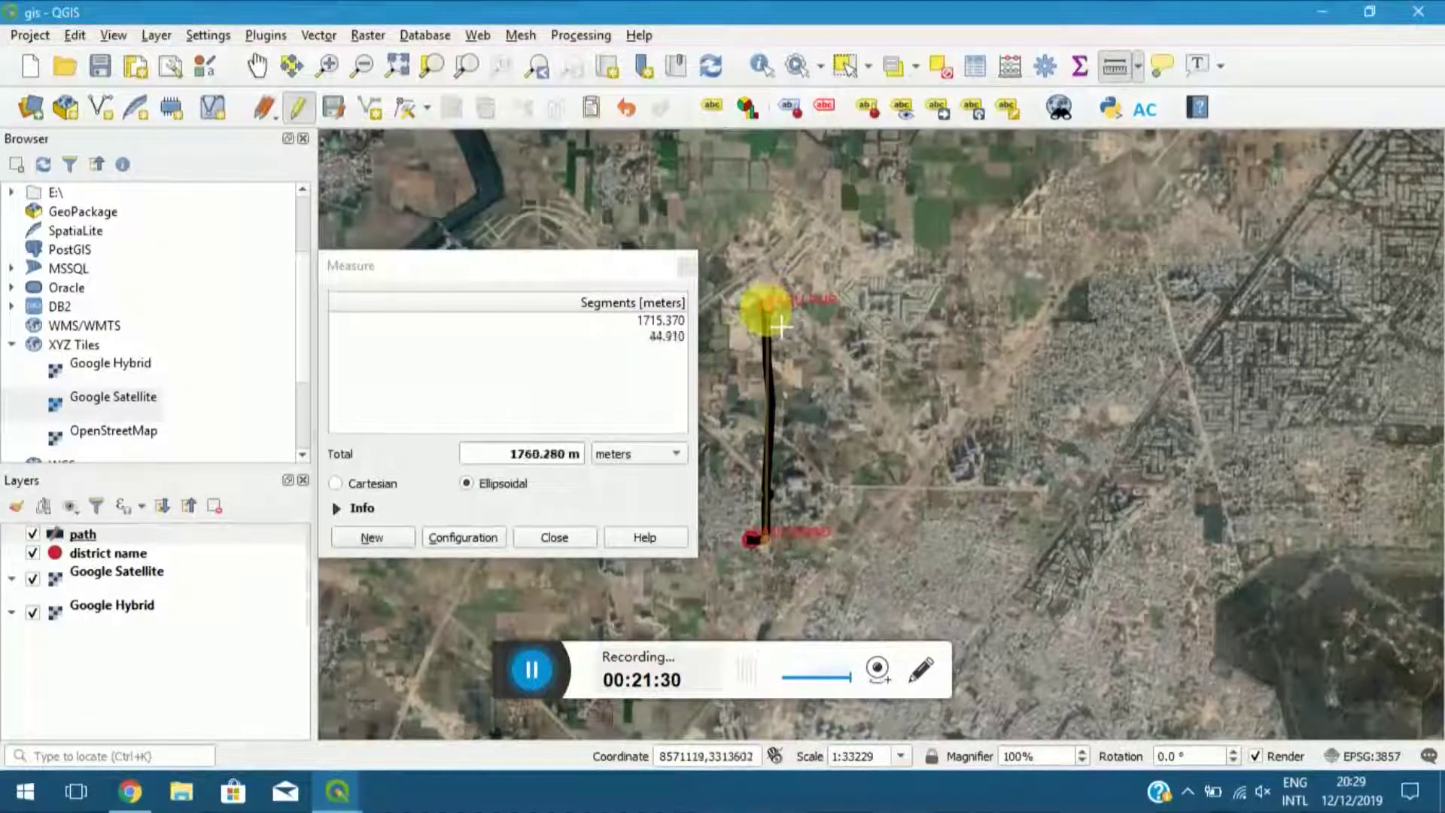
right_click(765, 407)
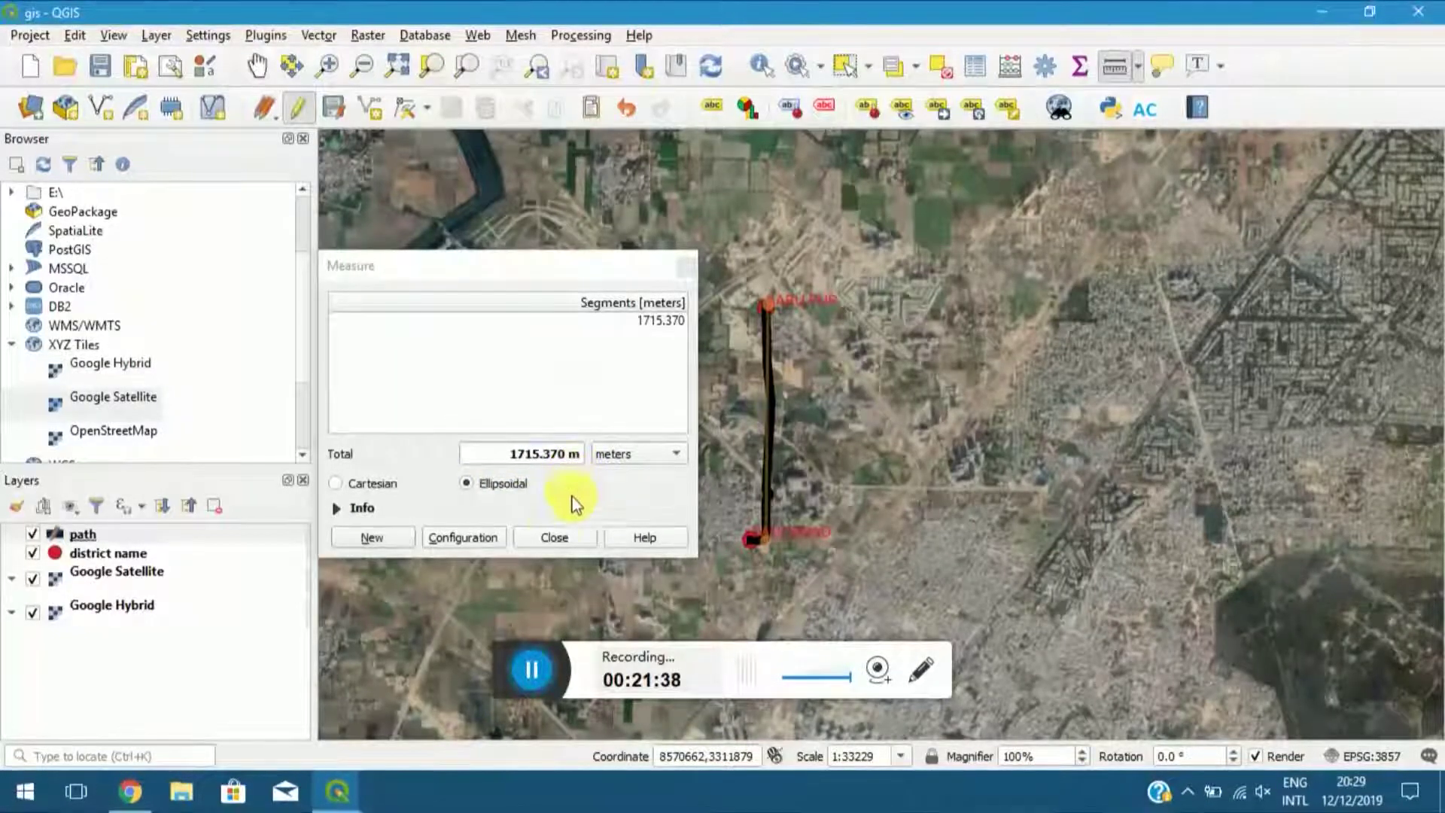
left_click(554, 537)
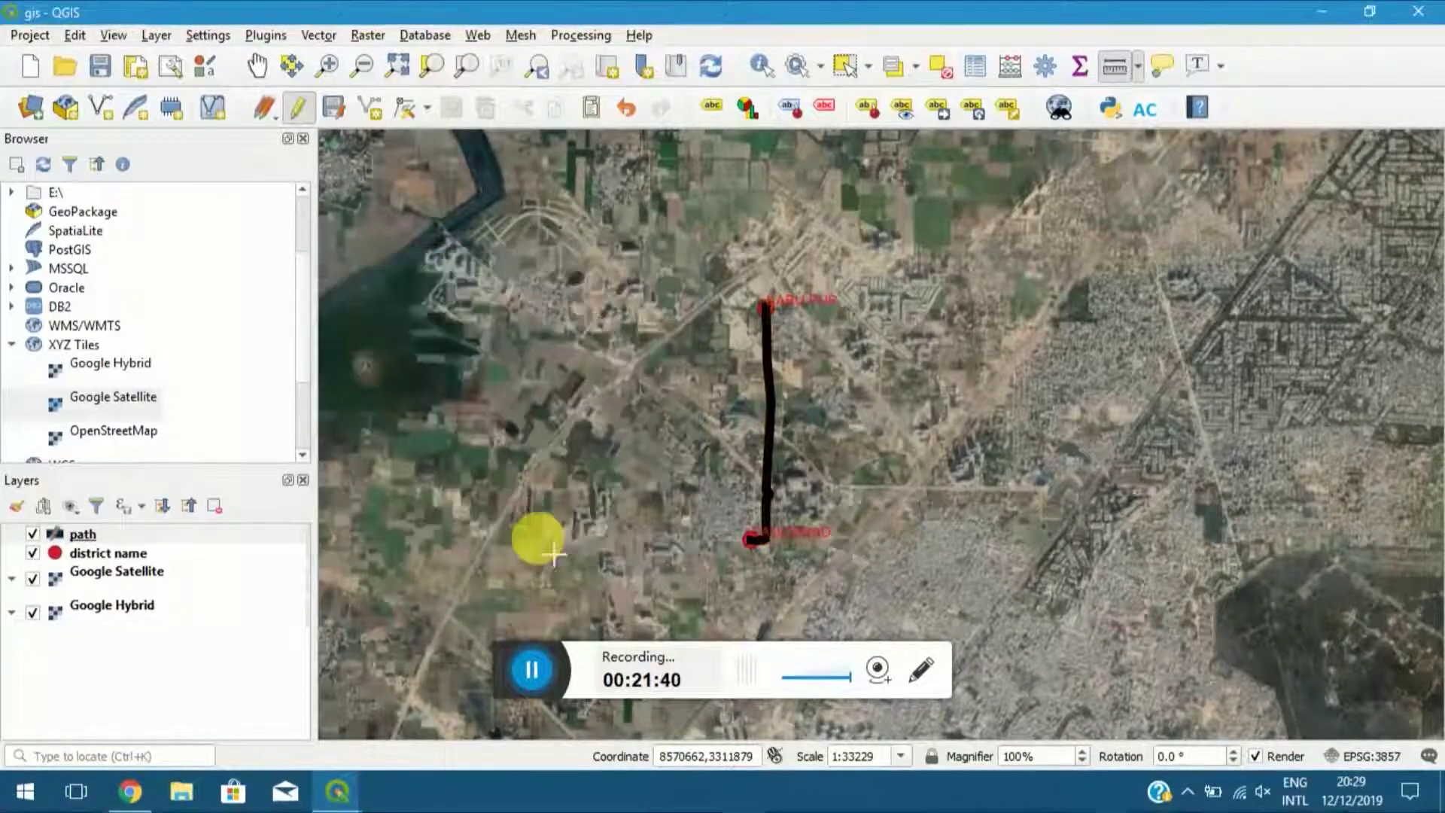
View the path layer's attribute table and the Field Calculator, closing both without making changes.
left_click(1139, 69)
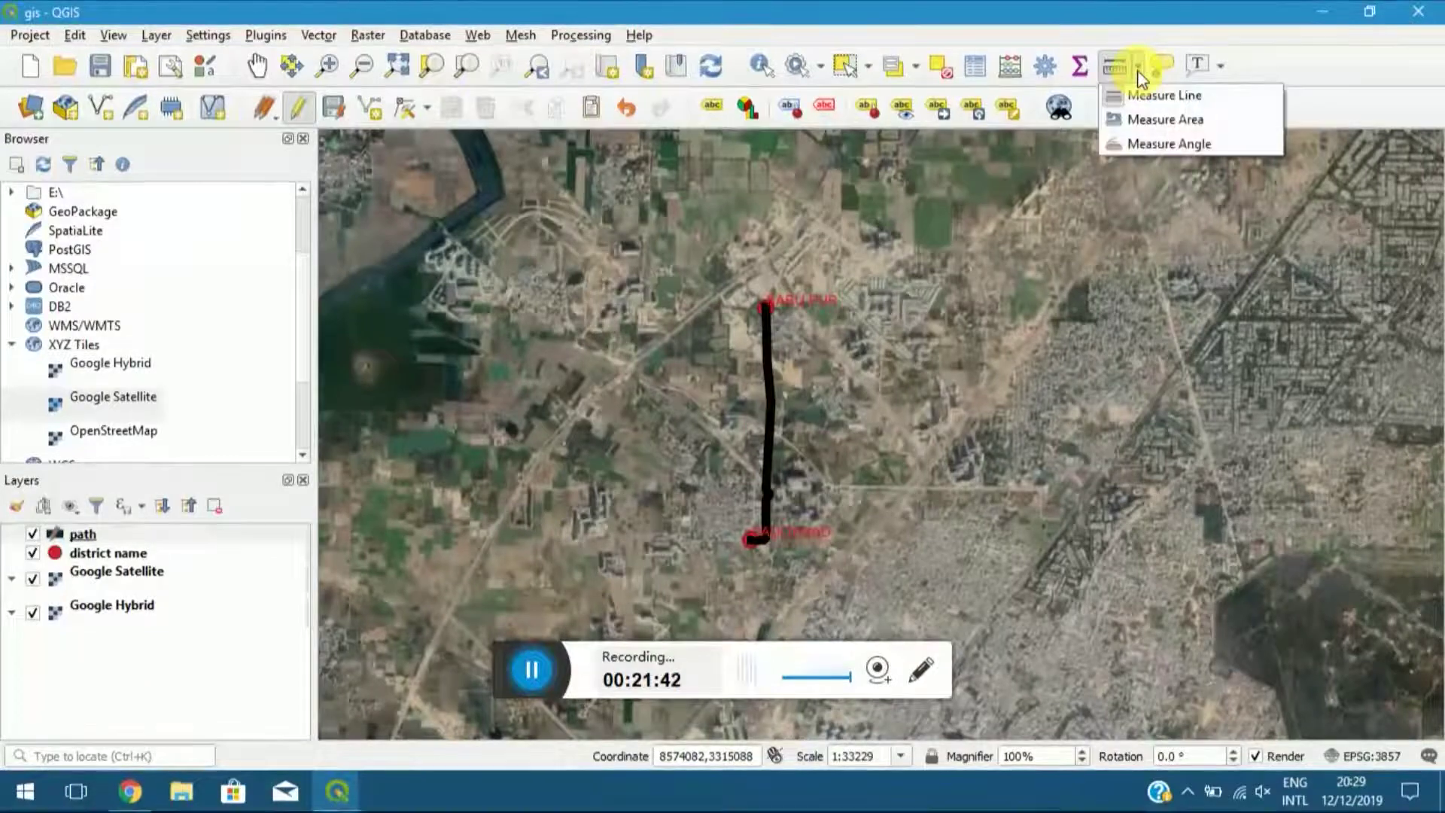
left_click(1082, 70)
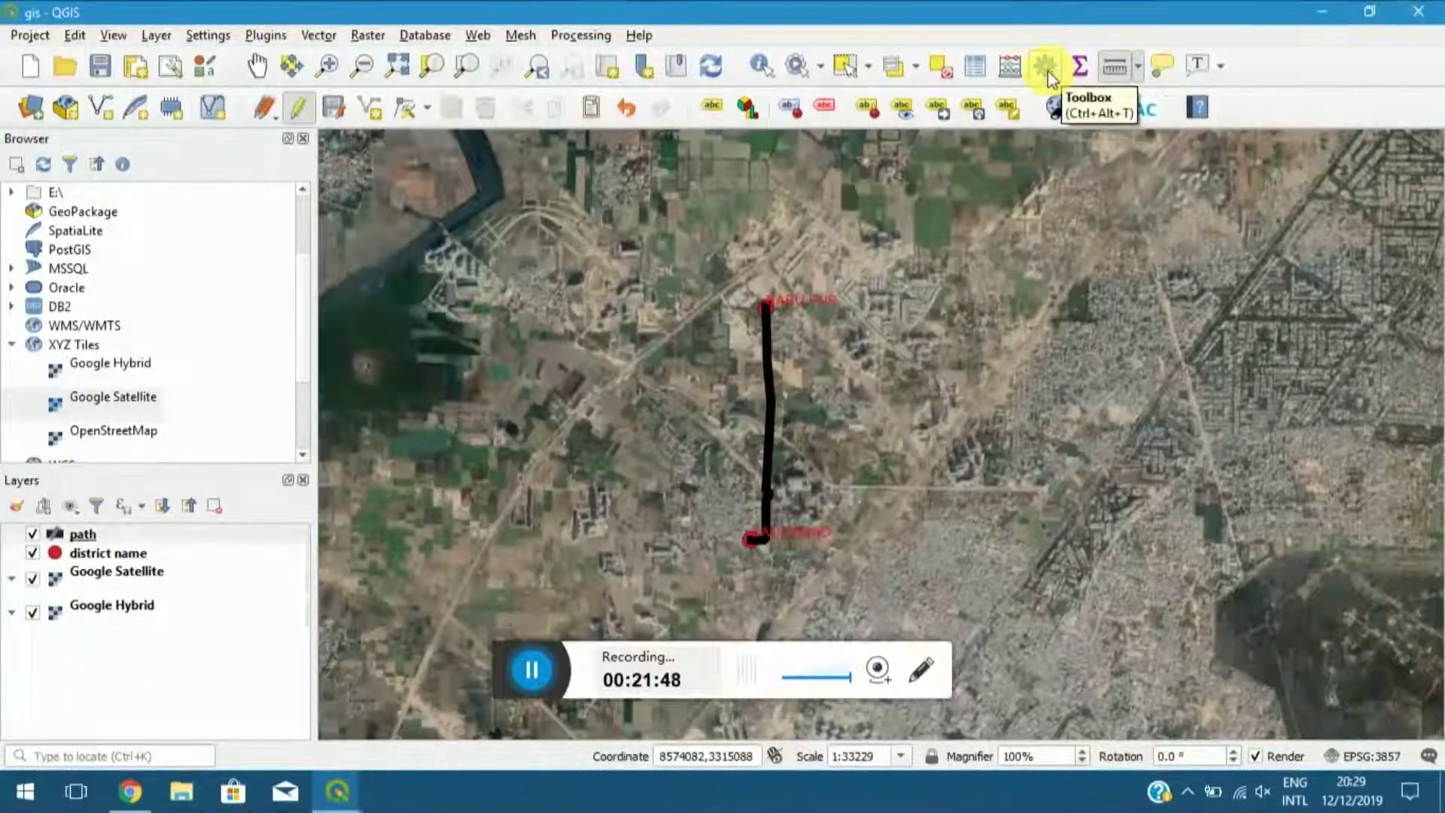
left_click(987, 68)
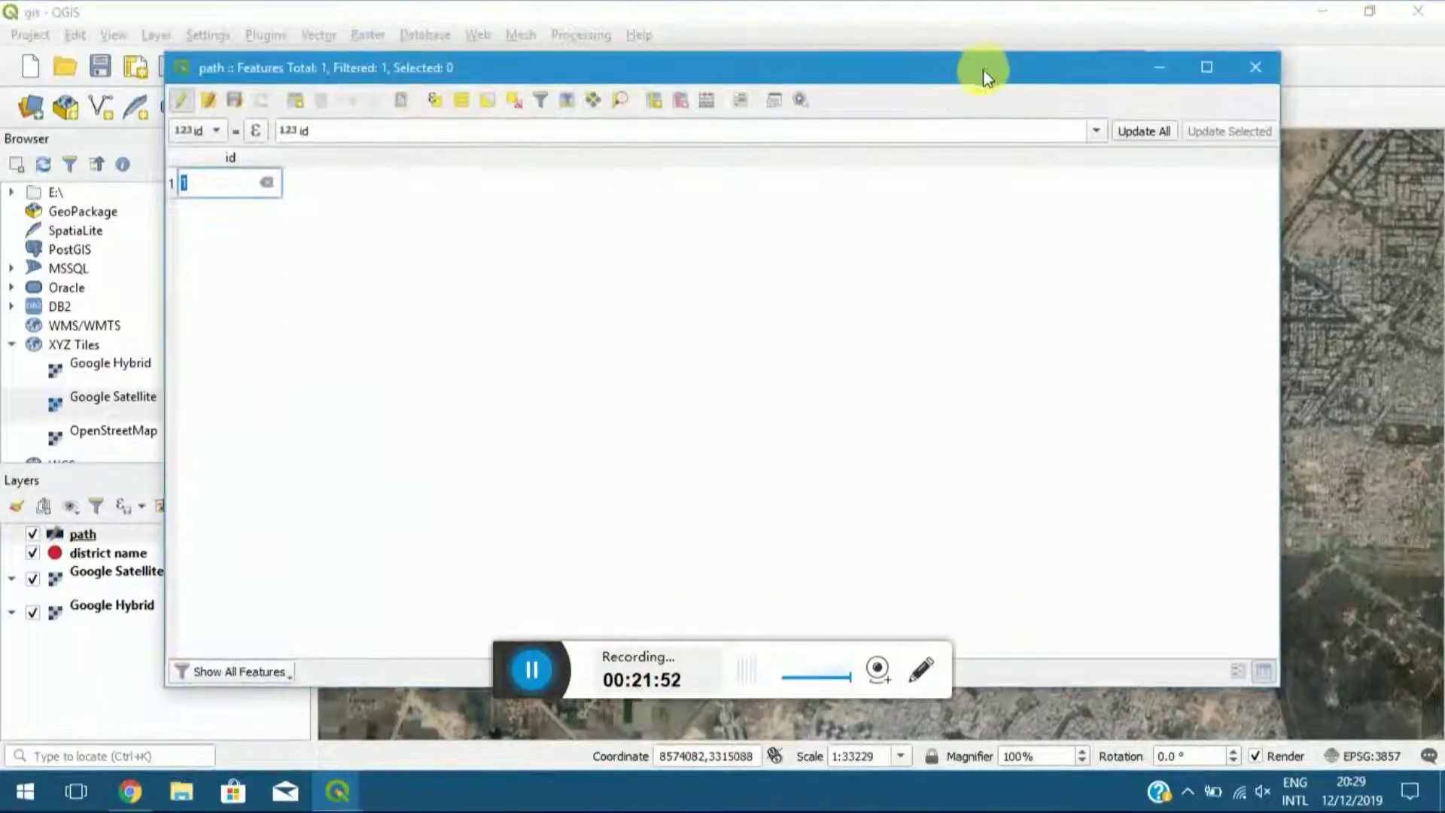
left_click(1256, 67)
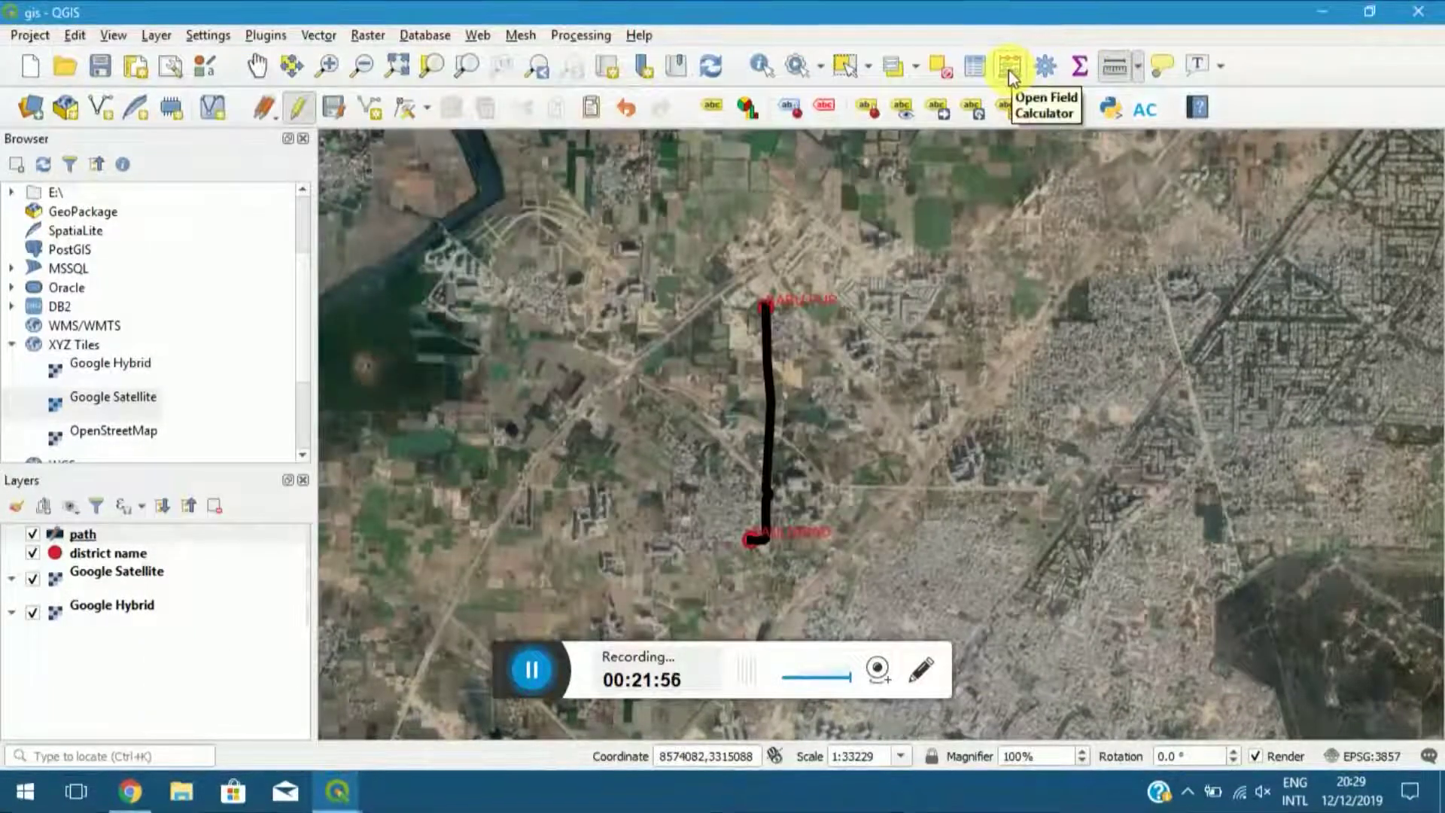
left_click(1009, 70)
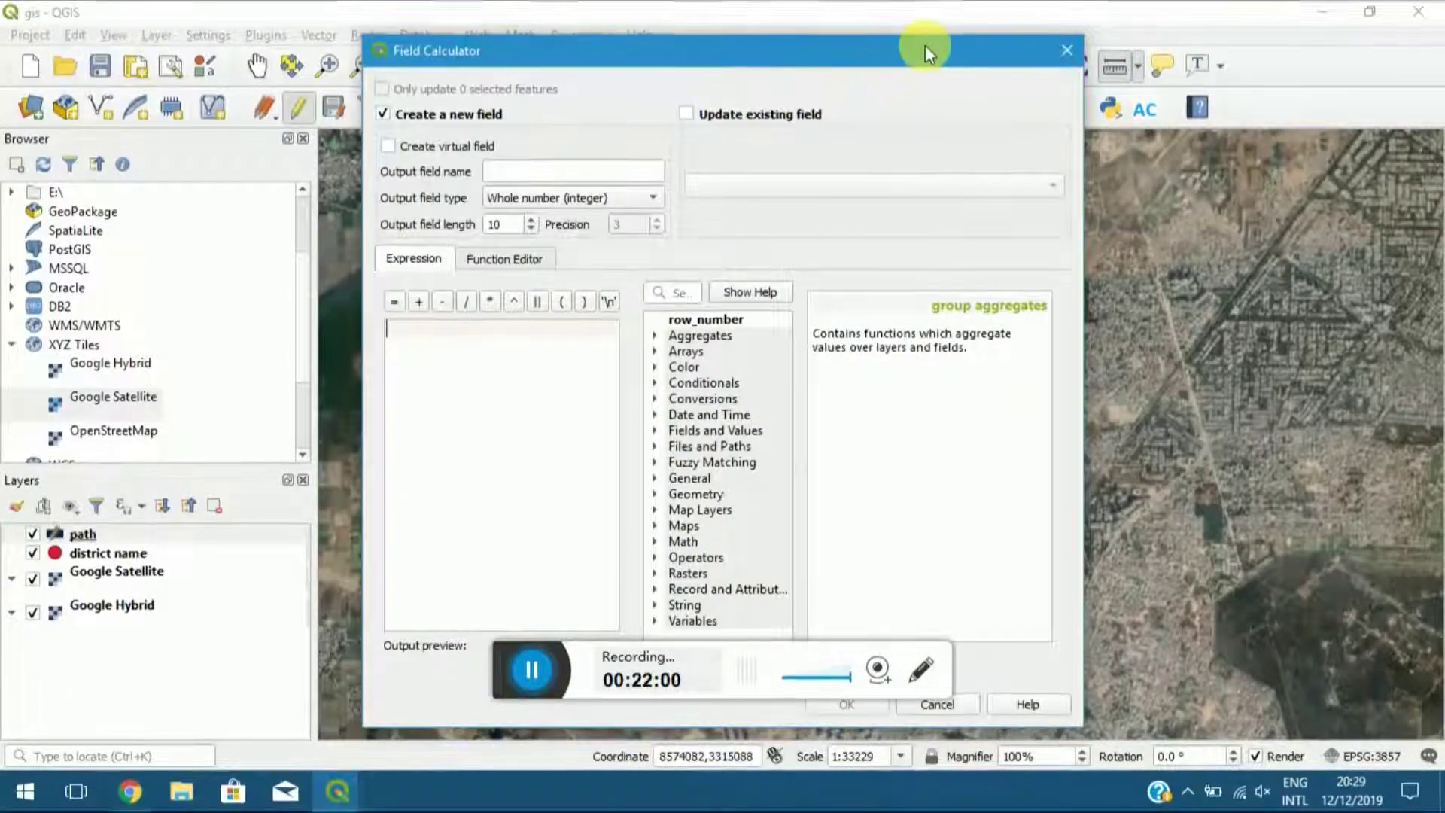
left_click(1064, 53)
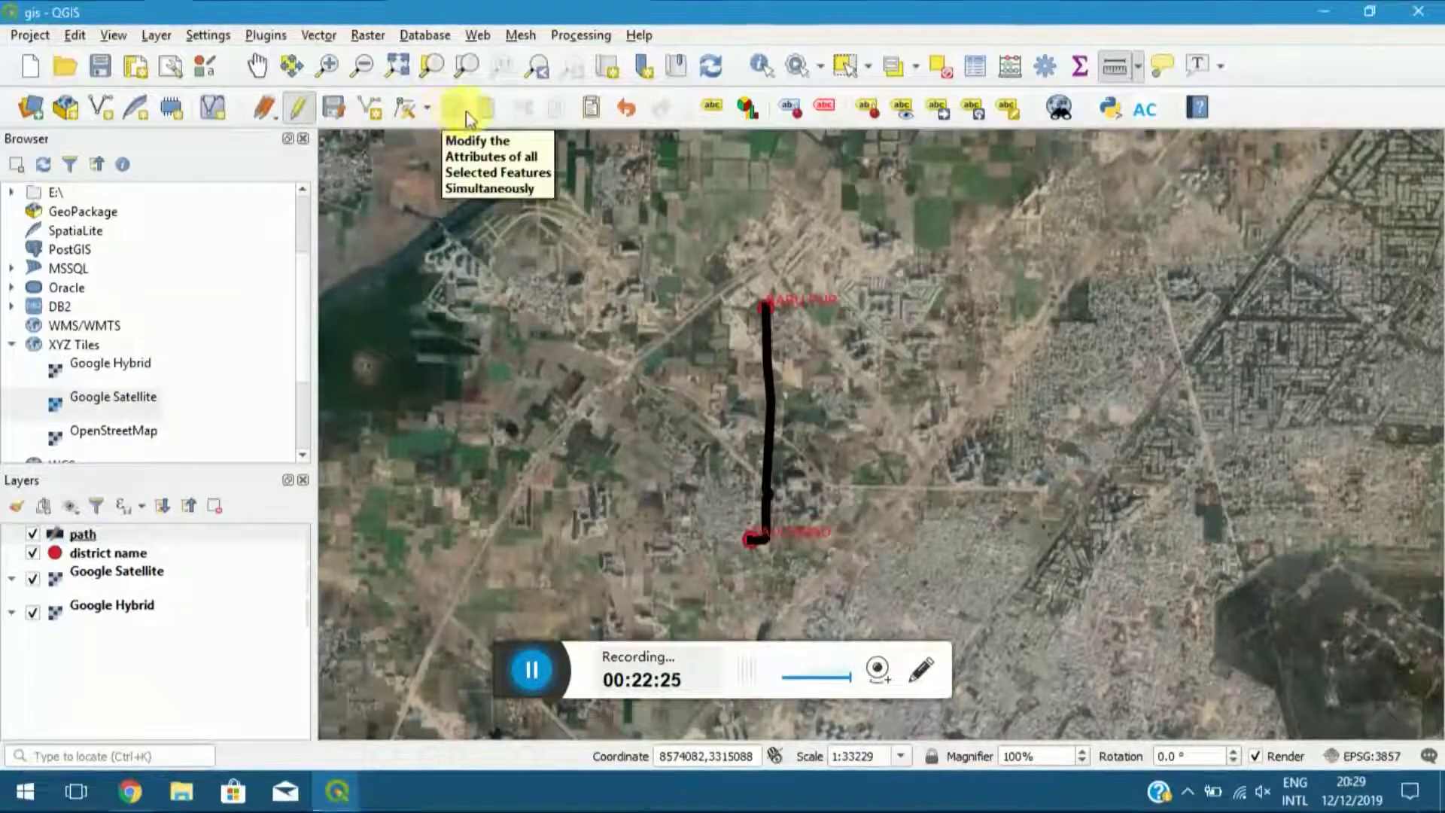
Turn on single labels for the path layer using the id value, and close the layer styling settings.
left_click(713, 106)
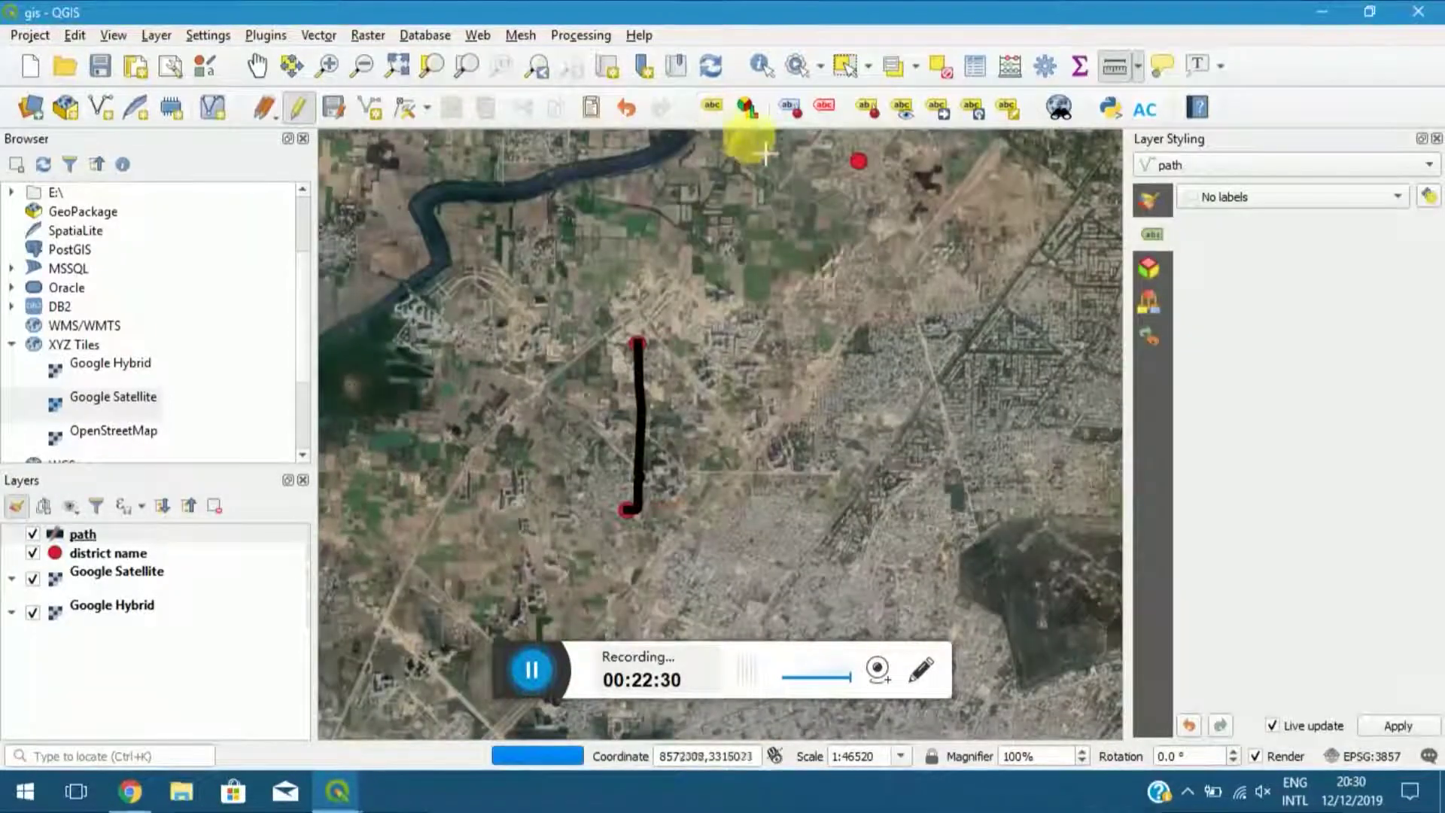
left_click(660, 360)
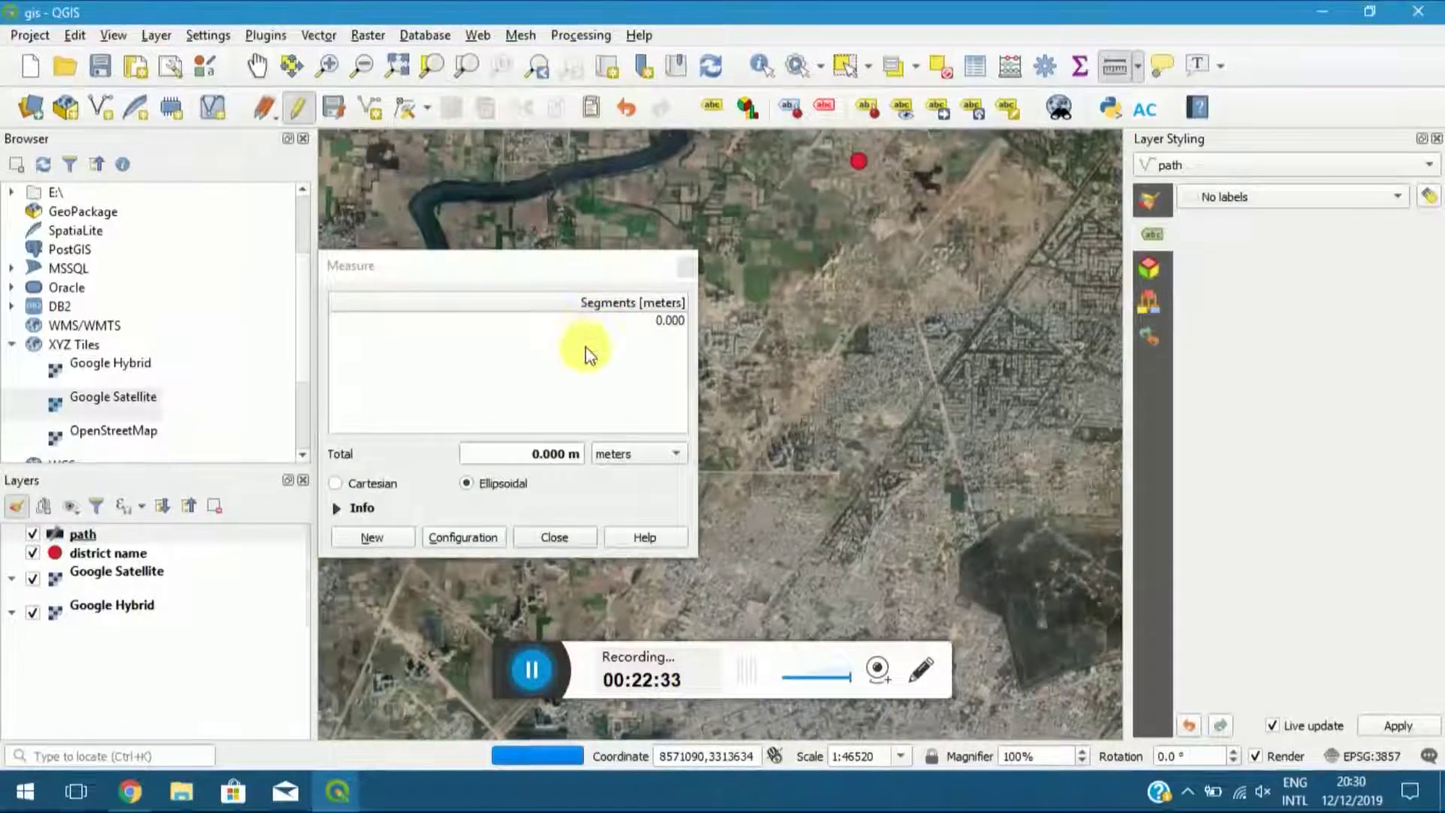
left_click(554, 538)
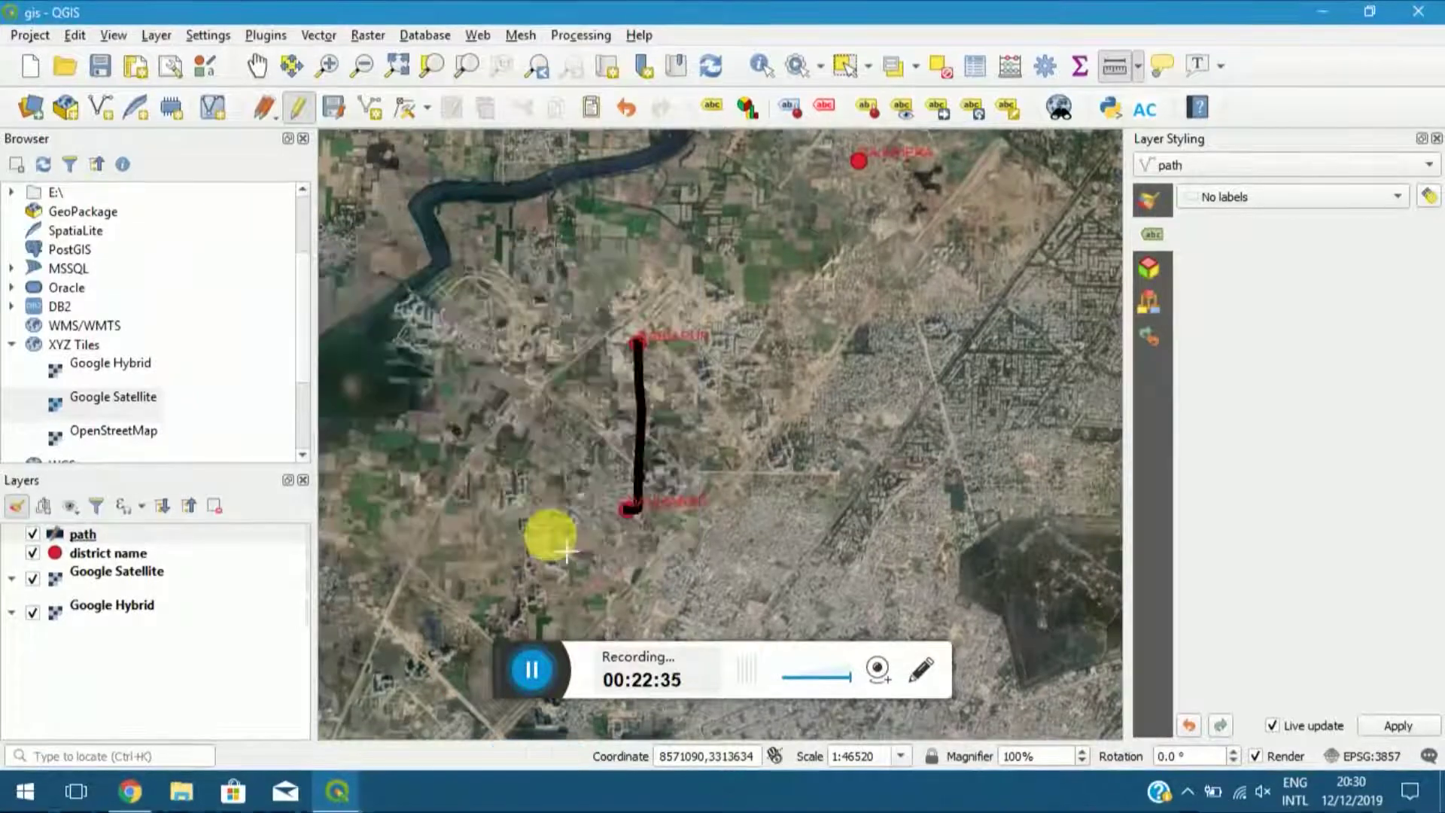
left_click(1379, 206)
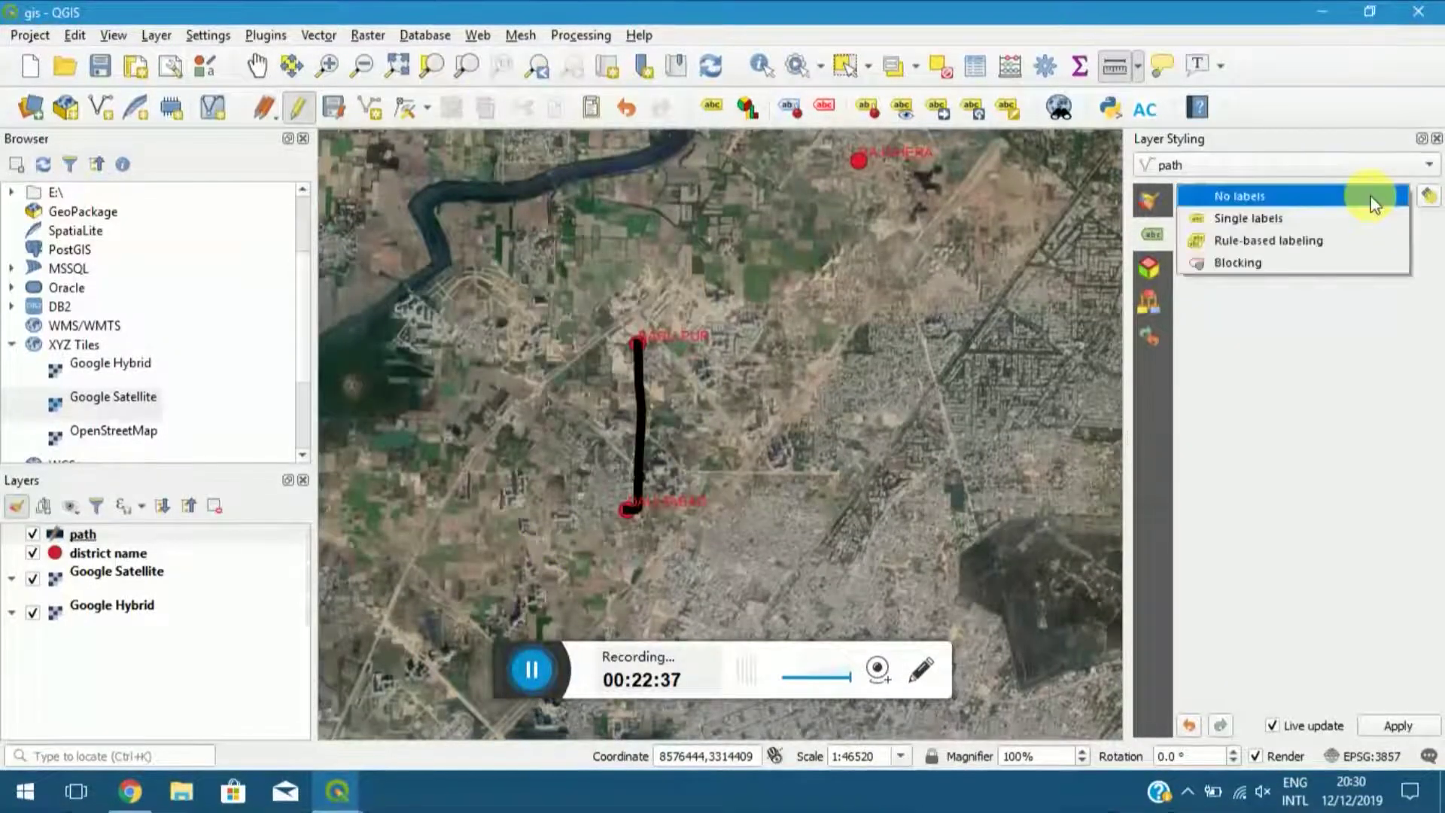
left_click(1290, 220)
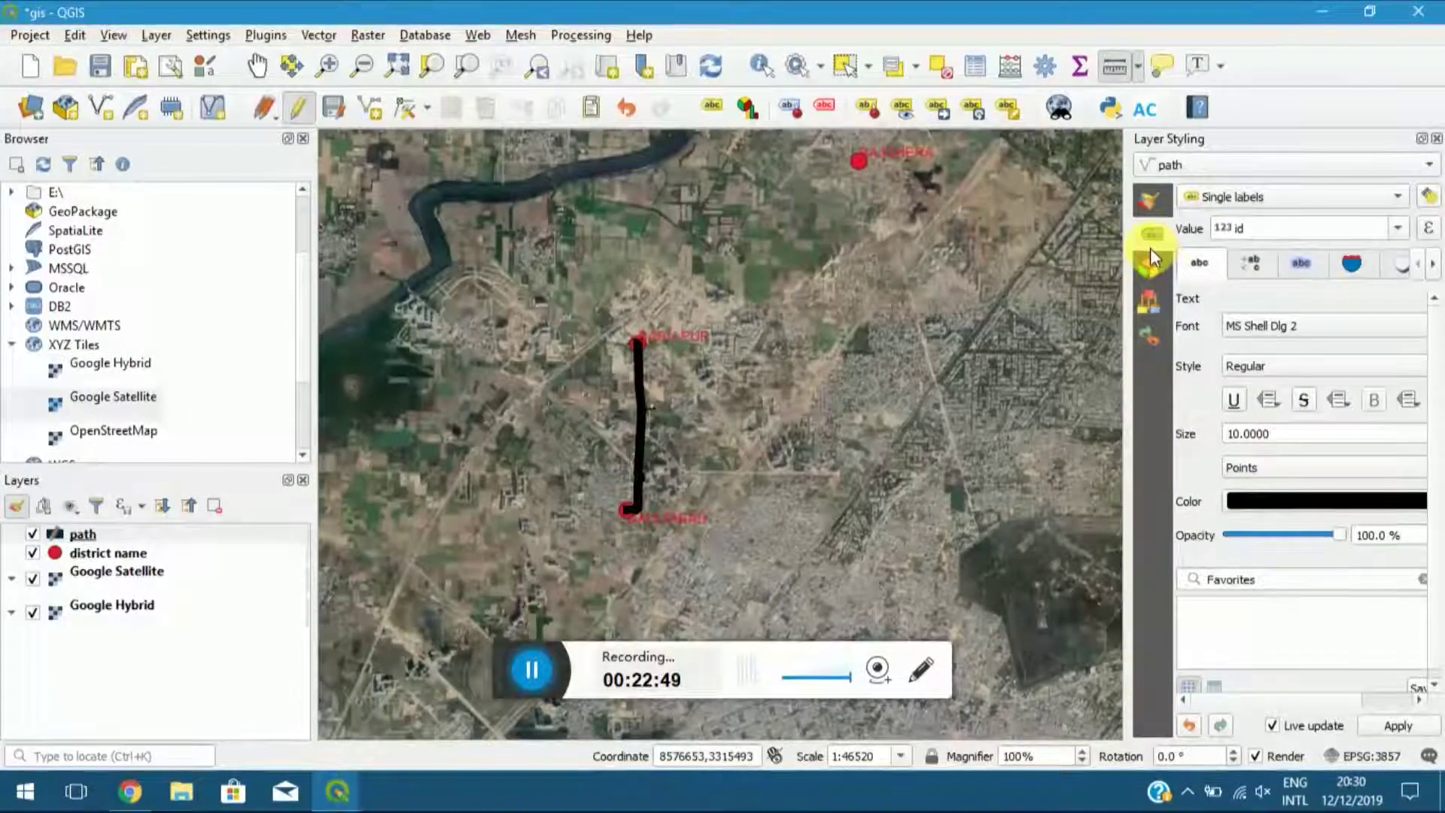
left_click(1437, 138)
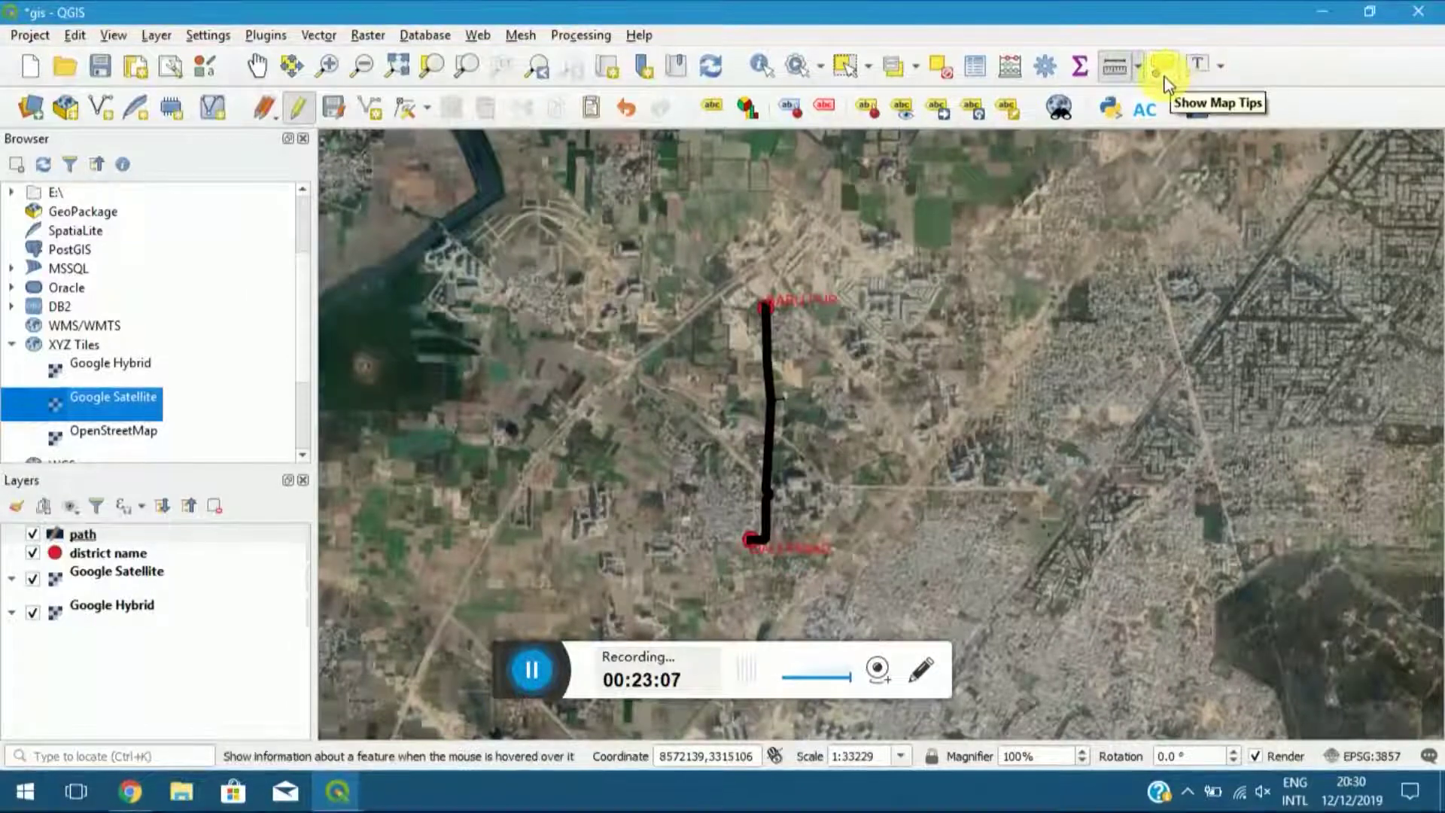
Place a text annotation callout on the Babu Pur point.
left_click(1220, 66)
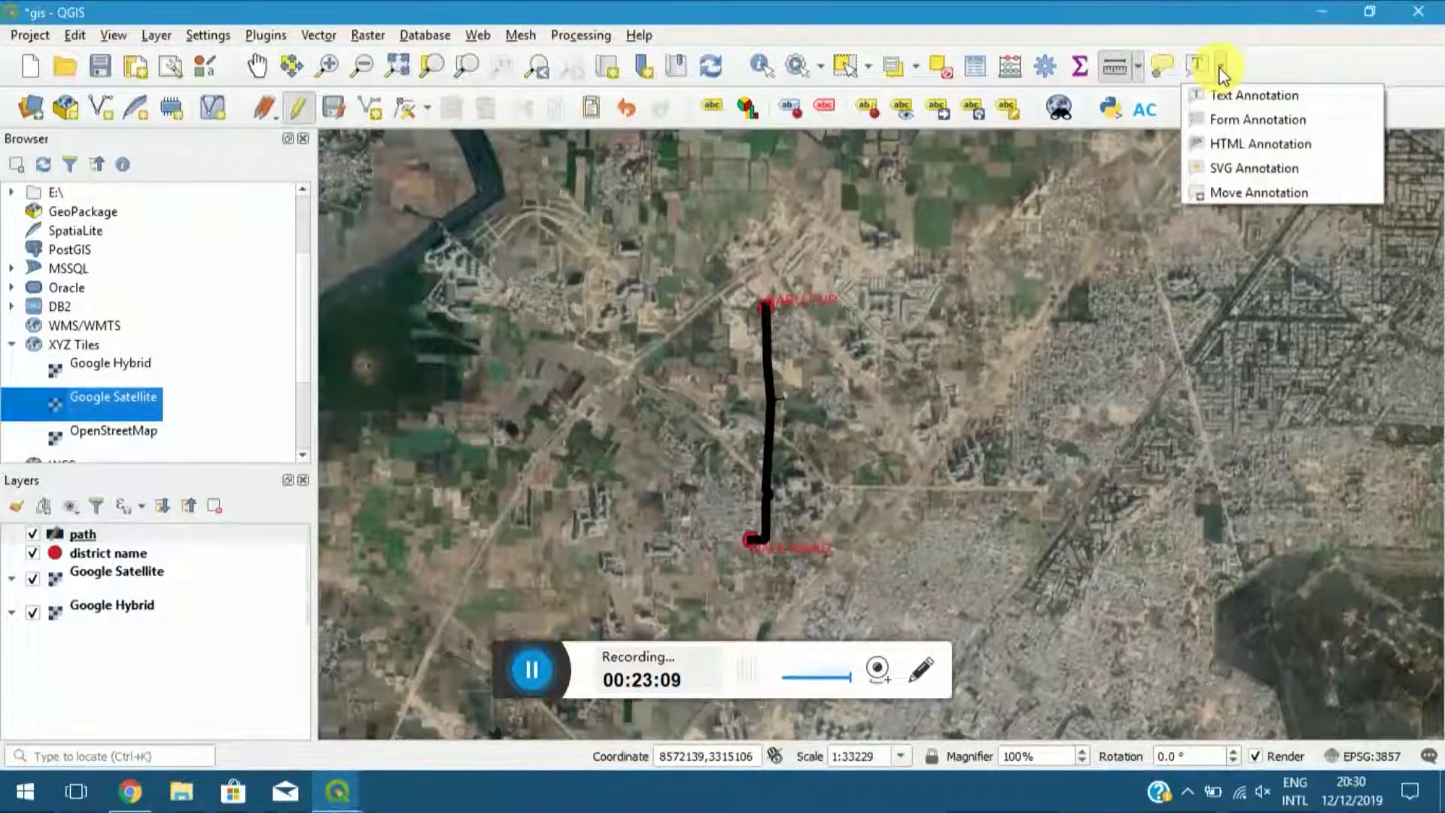
left_click(1205, 69)
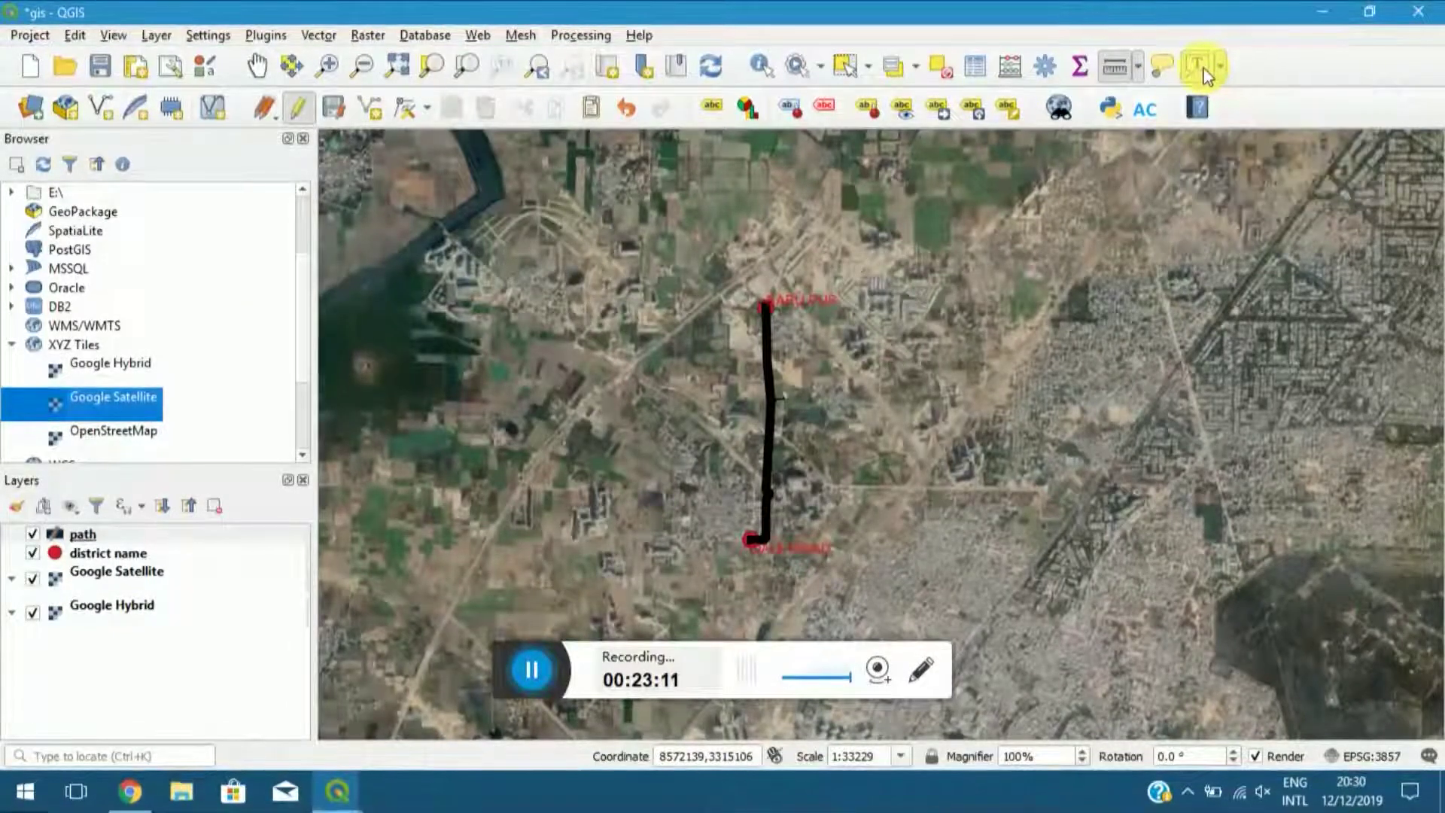
left_click(765, 306)
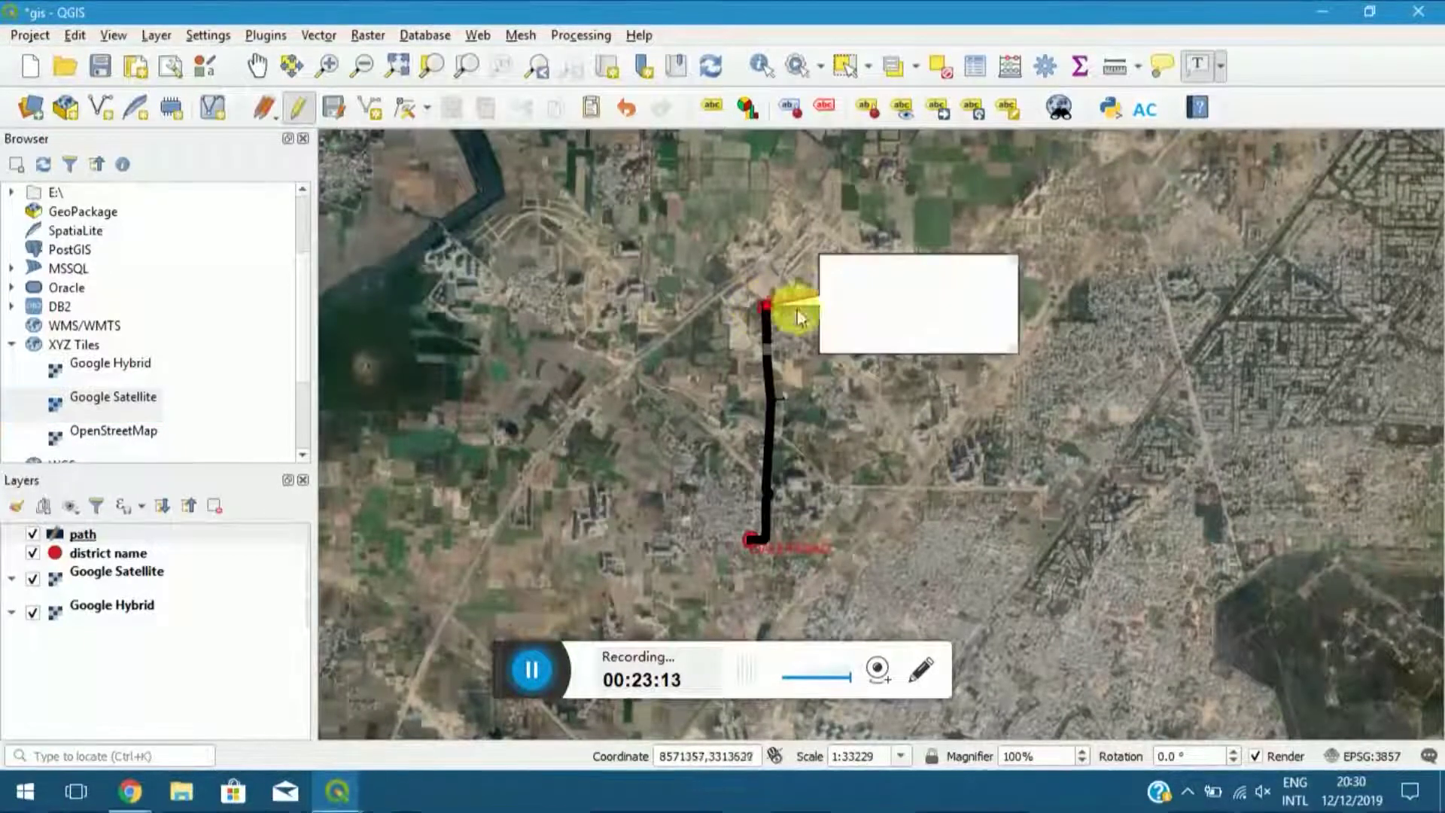
Set the Babu Pur annotation's text to "summary" and shrink its box to fit the text.
double_click(914, 298)
type("dcxvdl")
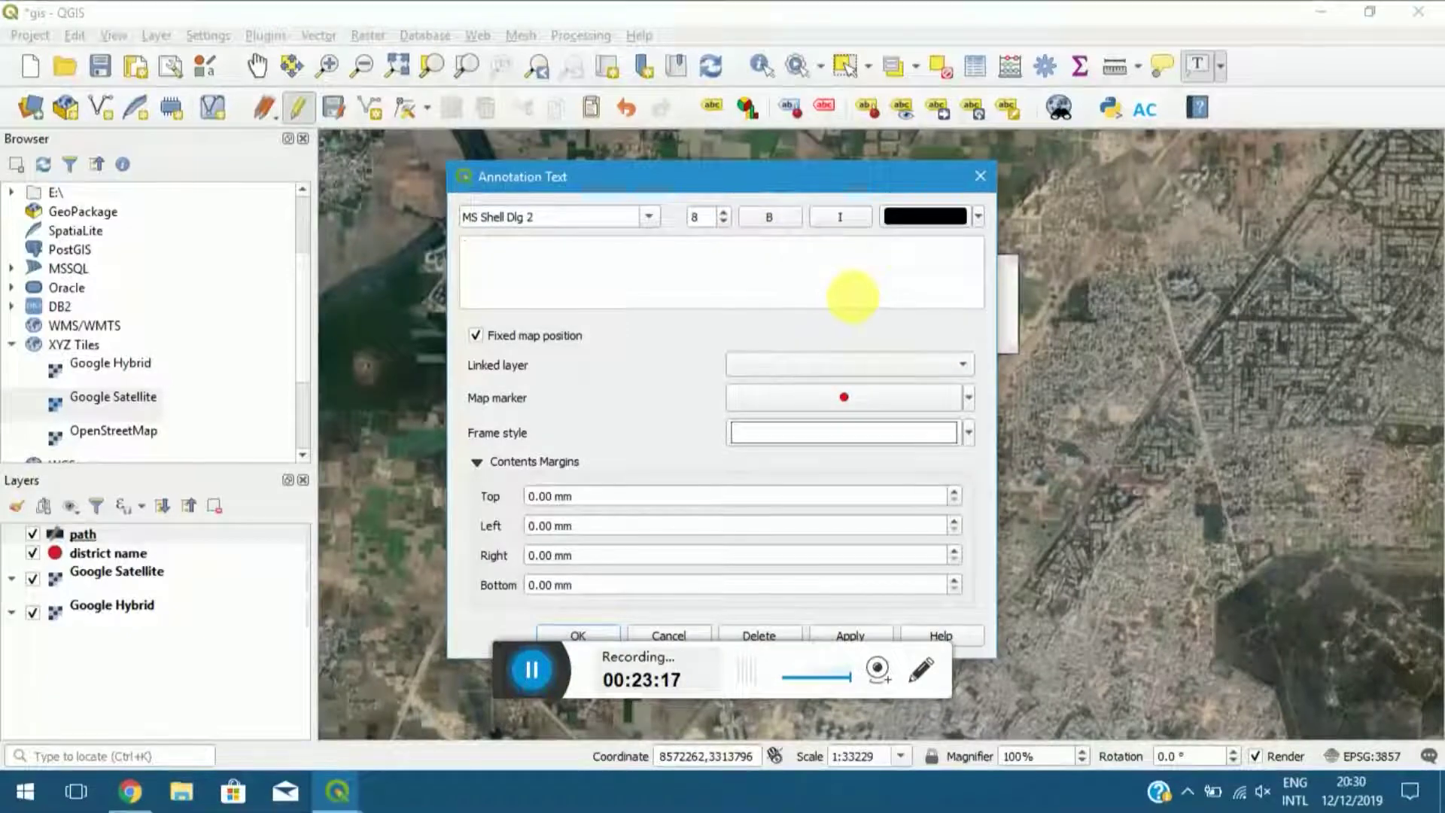
type("fdsf")
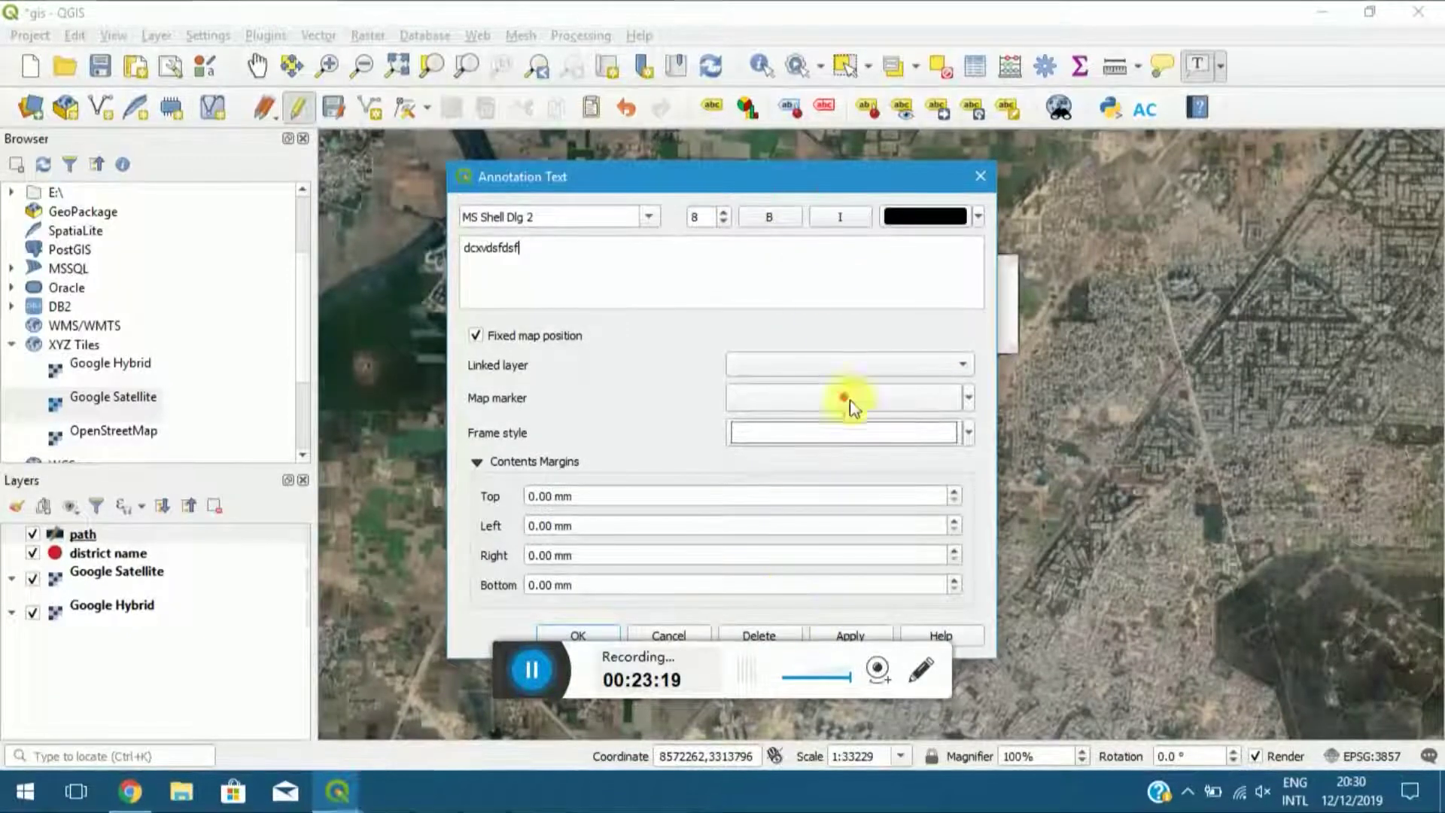
key("BackSpace")
key("BackSpace")
key("BackSpace")
key("BackSpace")
key("BackSpace")
key("BackSpace")
key("BackSpace")
key("BackSpace")
key("BackSpace")
key("BackSpace")
type("summary")
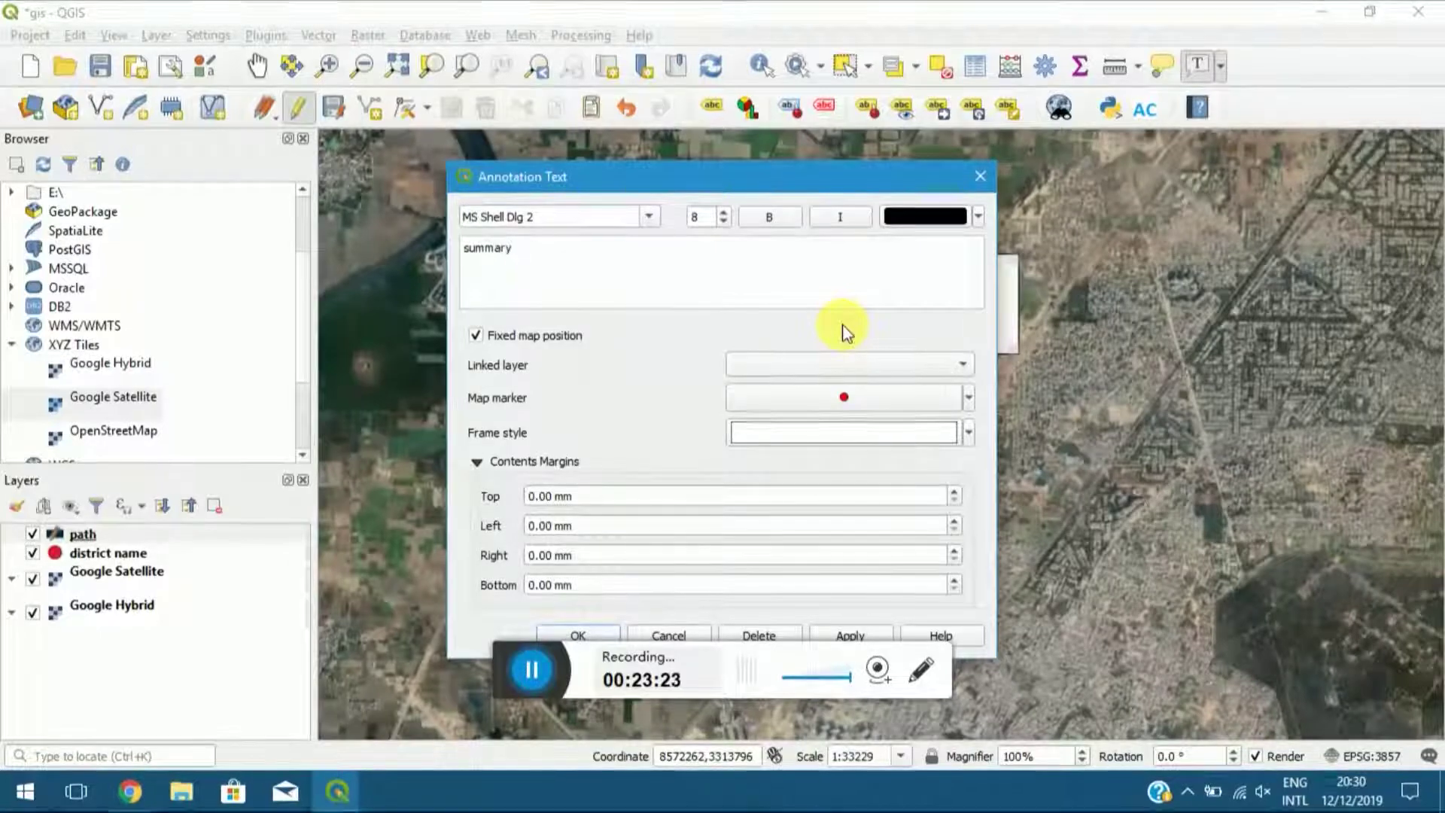
left_click(585, 636)
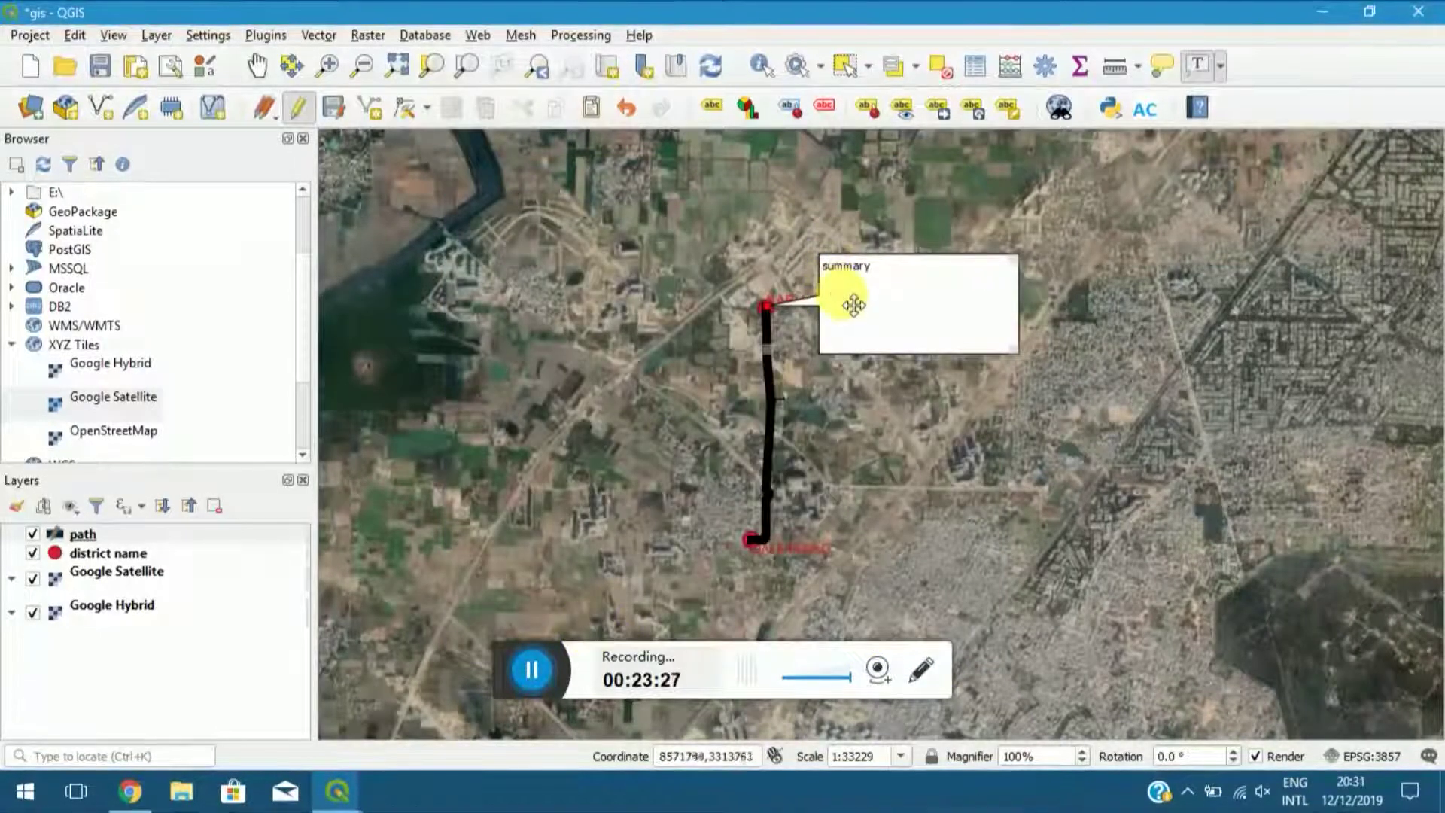
mouse_move(978, 291)
left_mouse_down()
mouse_move(879, 322)
mouse_move(906, 219)
mouse_move(941, 342)
mouse_move(855, 332)
mouse_move(885, 348)
left_mouse_up()
Try a second, empty text annotation anchored on the Daultabad point, and delete it.
left_click(864, 383)
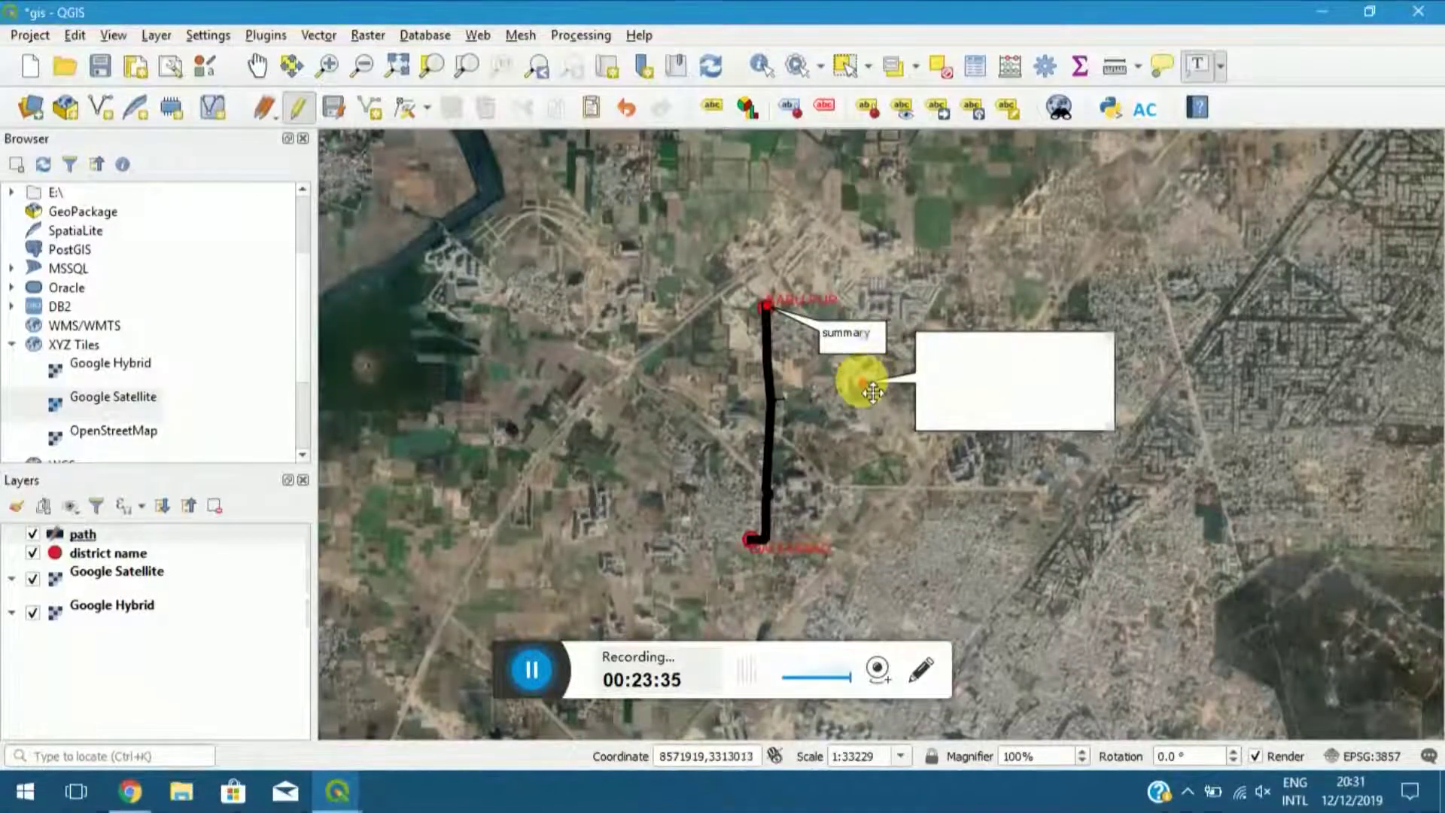
mouse_move(875, 392)
left_mouse_down()
mouse_move(783, 422)
mouse_move(752, 527)
mouse_move(762, 550)
left_mouse_up()
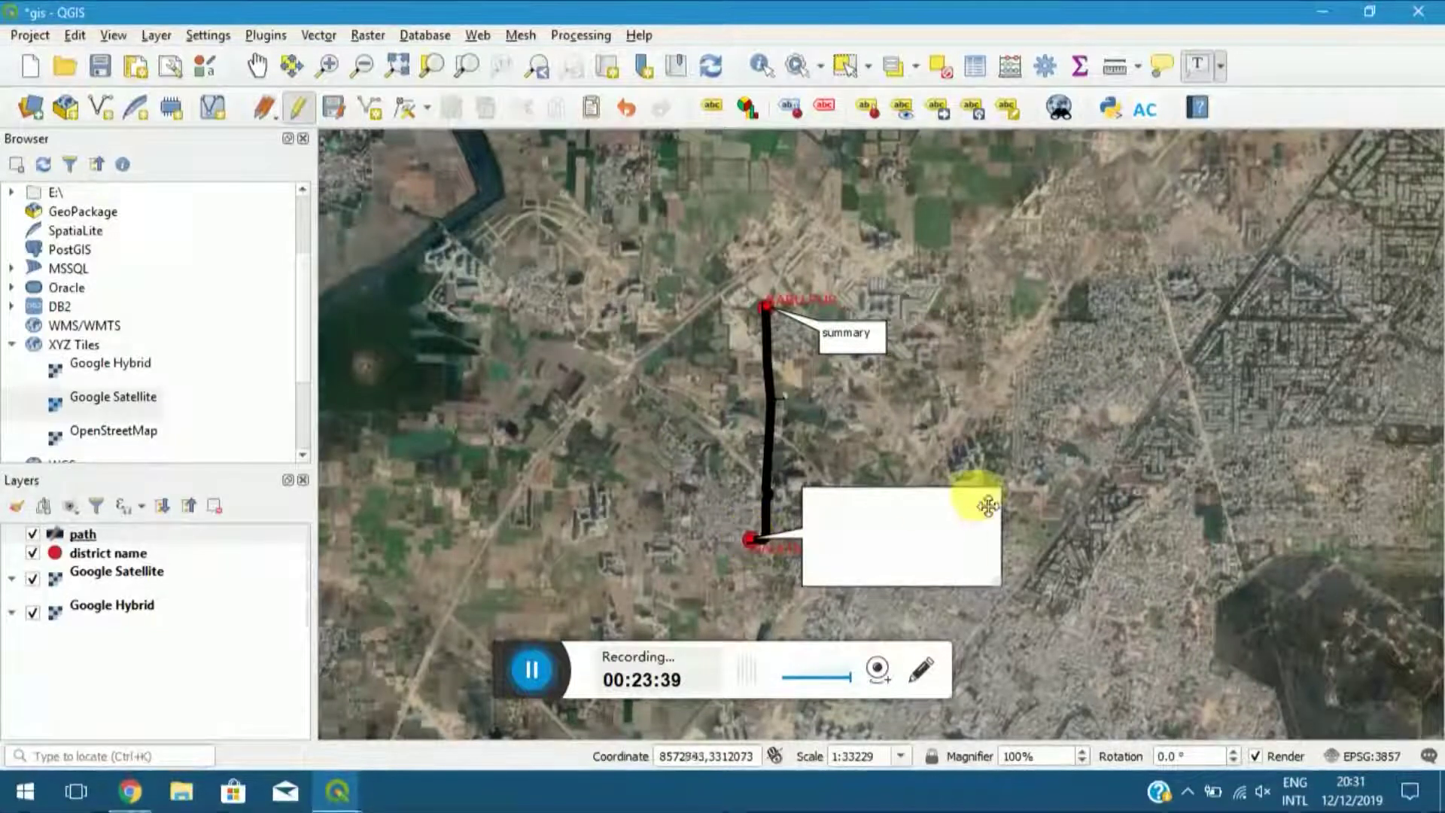
left_click_drag(1002, 490, 900, 541)
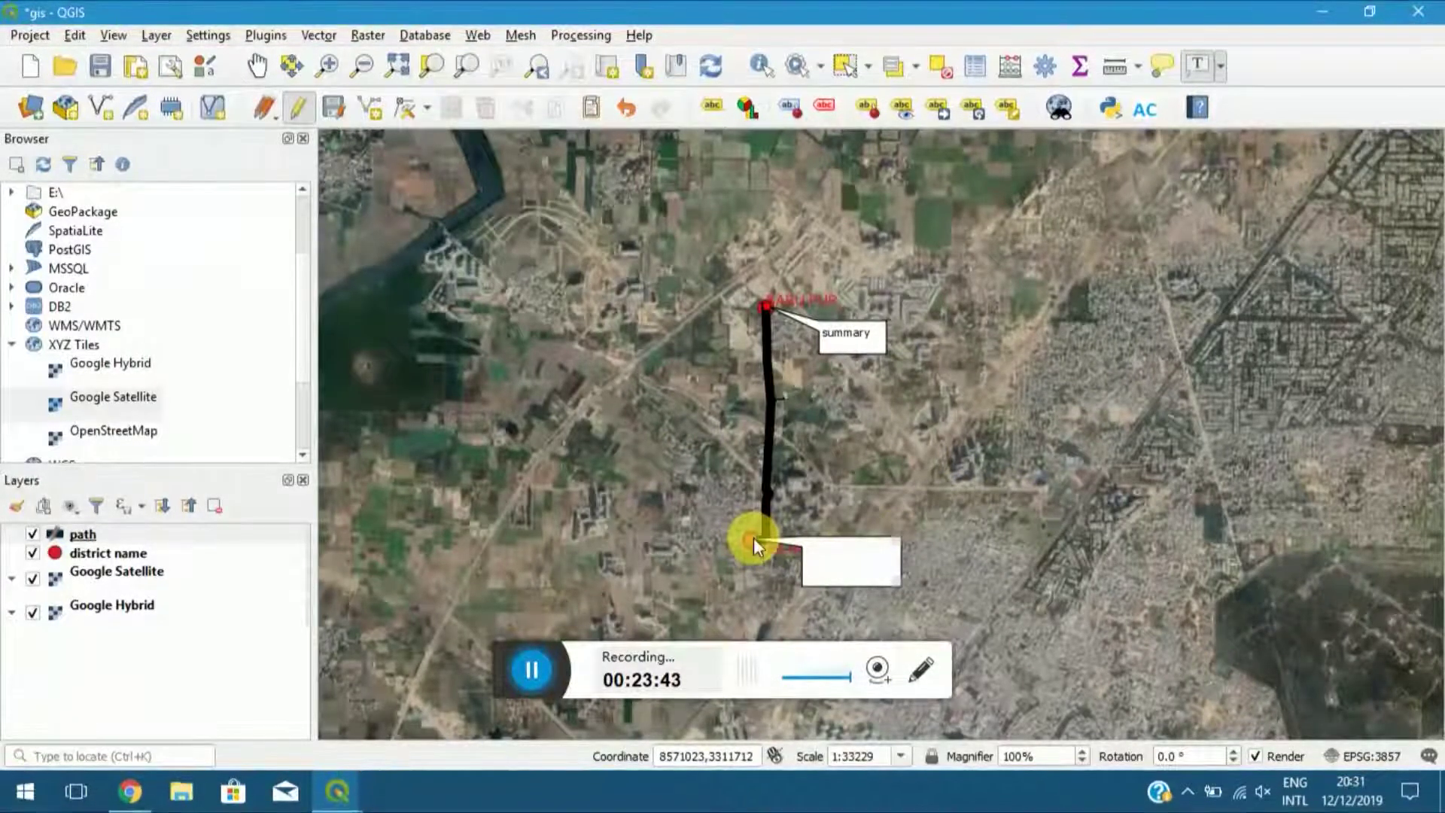
double_click(848, 561)
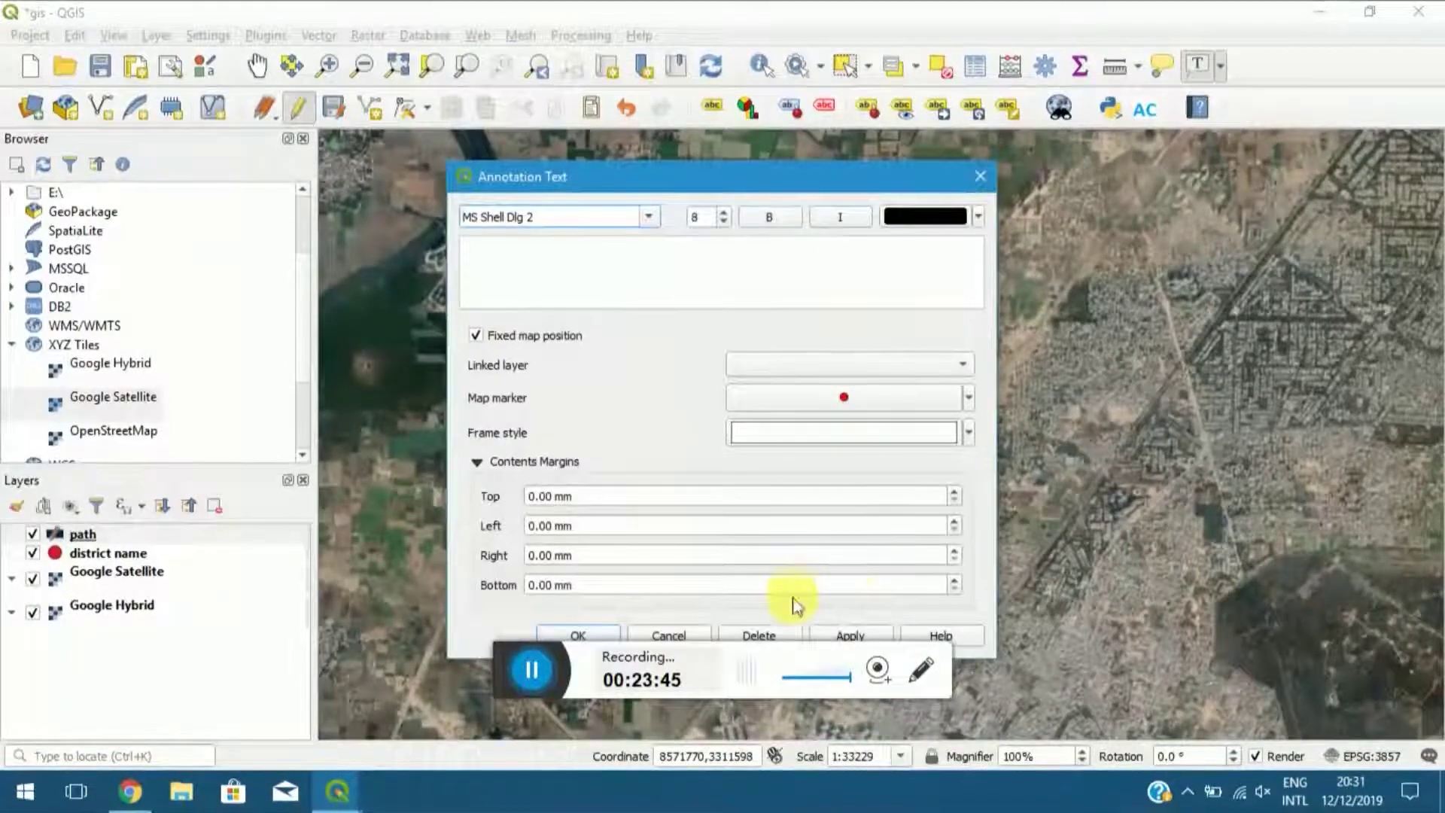
left_click(766, 633)
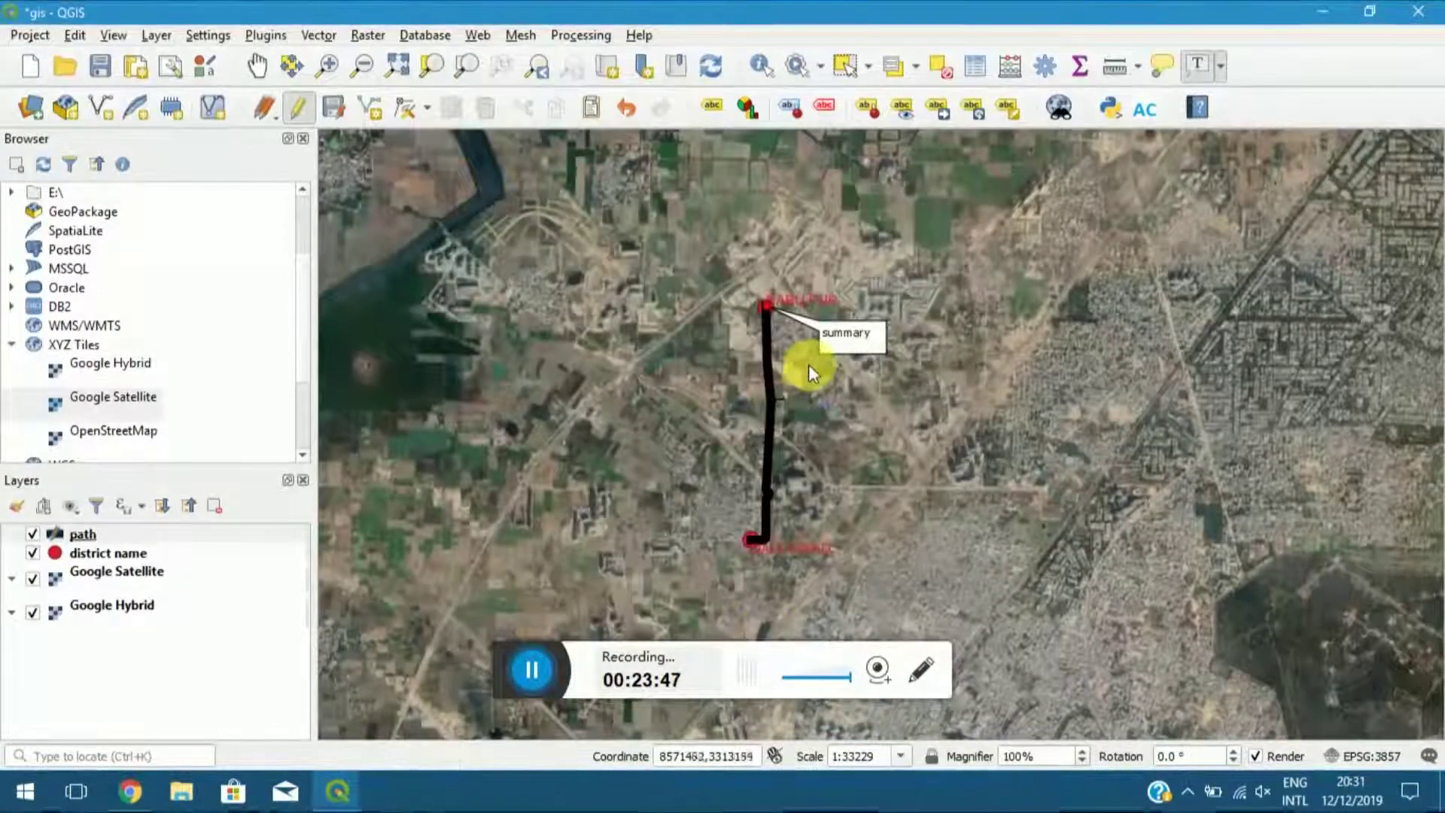
Review the summary annotation's settings without changing them, and save the project.
double_click(857, 342)
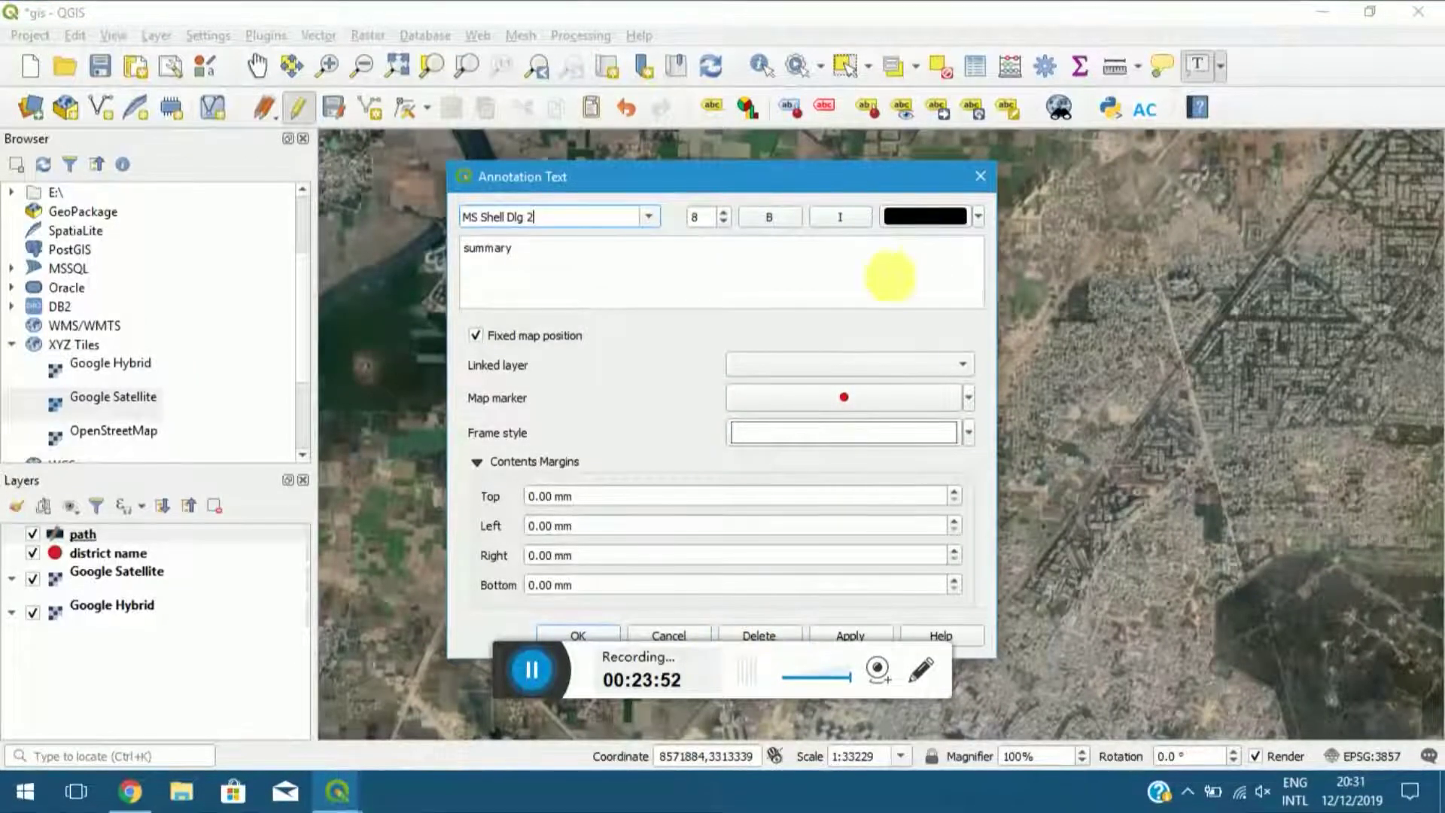
left_click(668, 636)
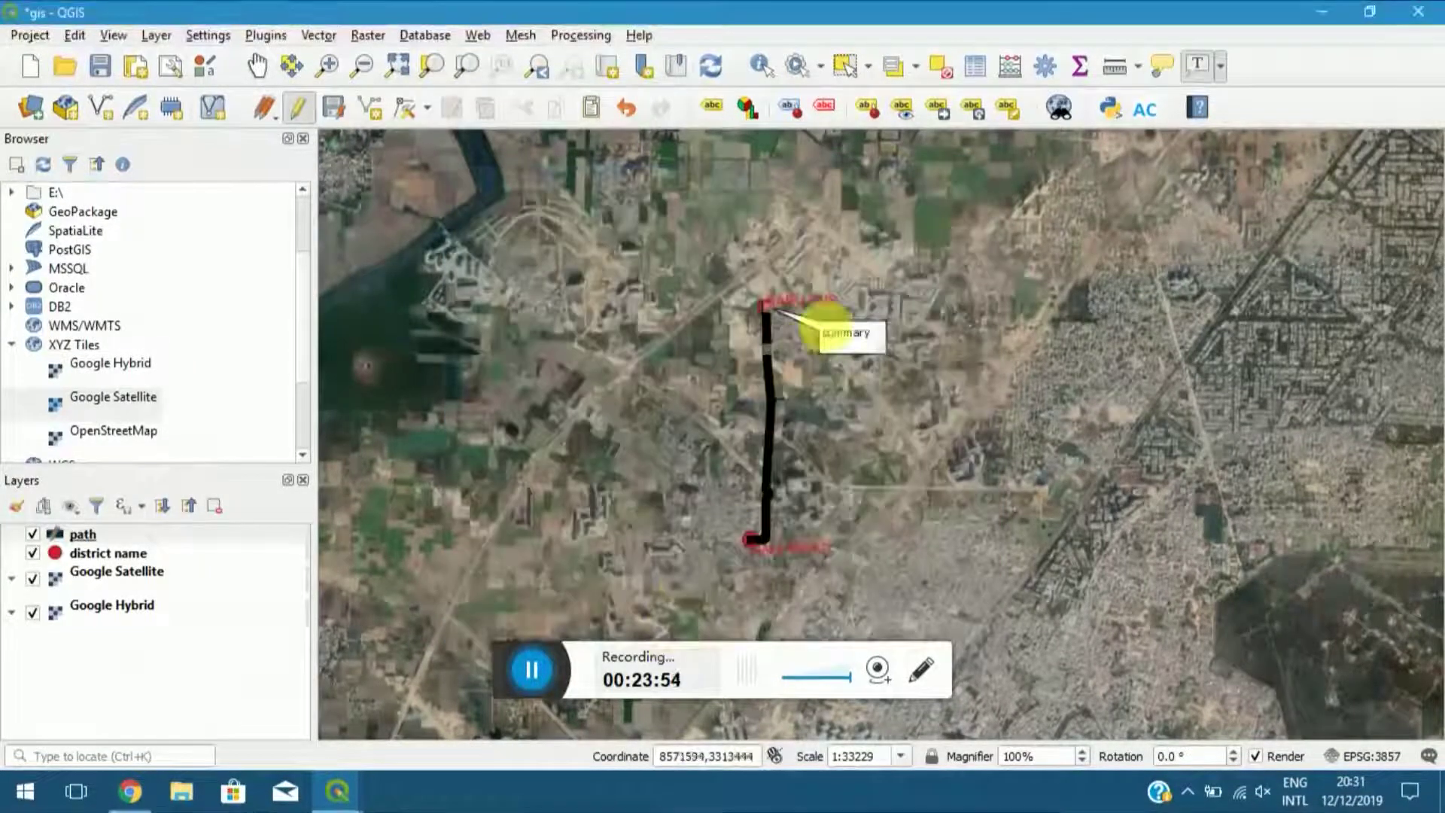
left_click(105, 72)
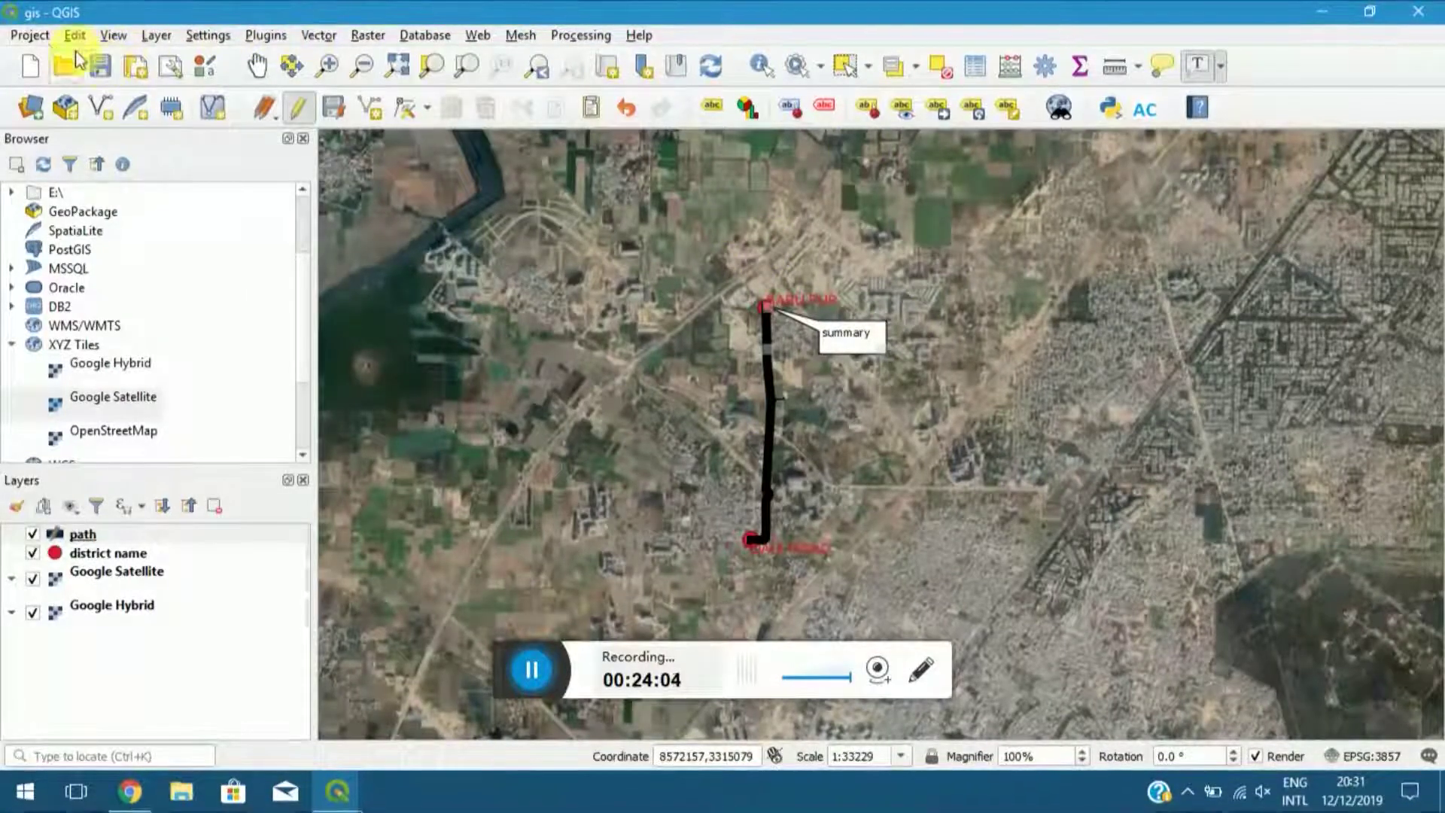
Export the current map view as a PNG image named "image" on the Desktop.
left_click(27, 35)
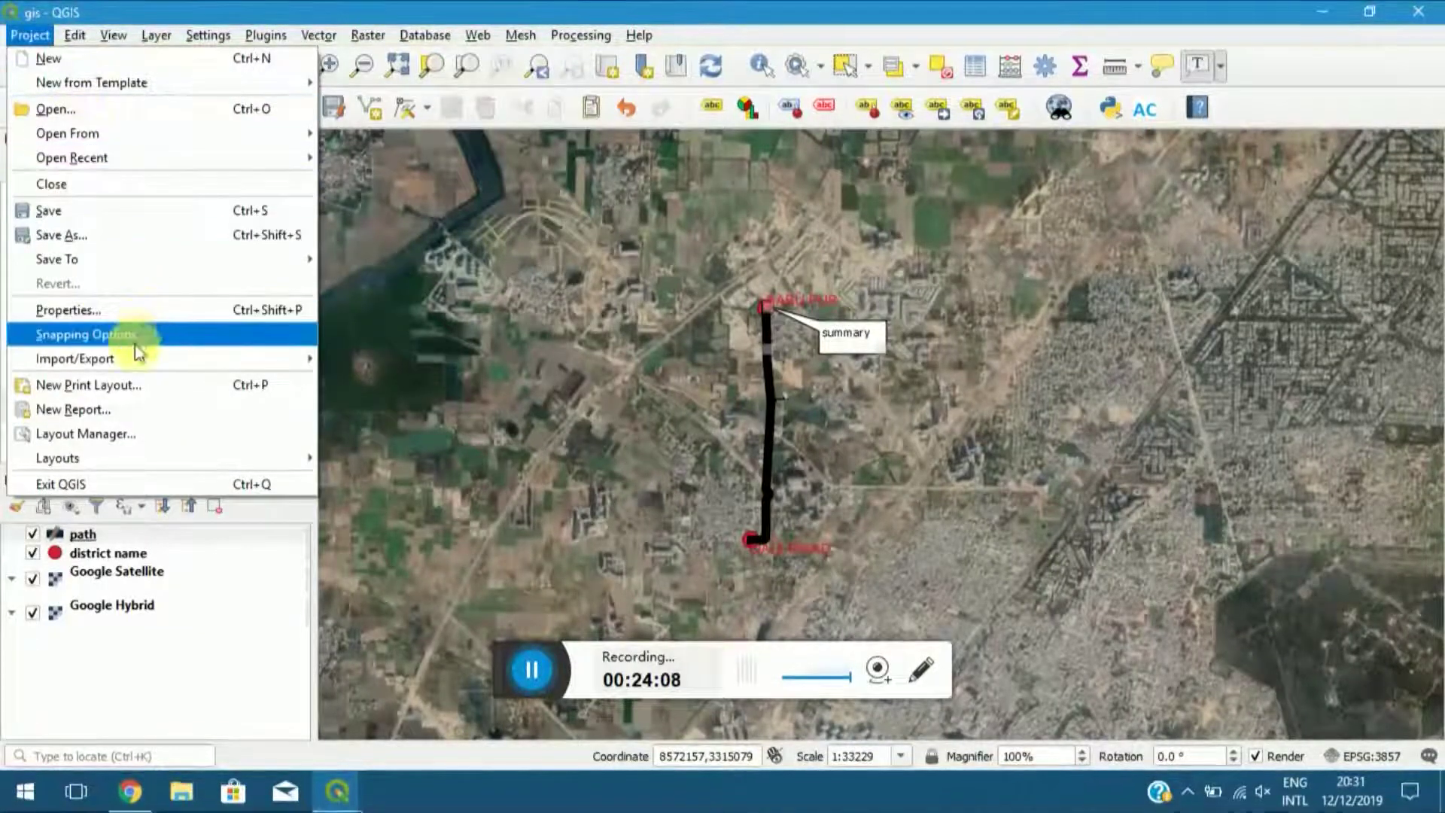
mouse_move(126, 360)
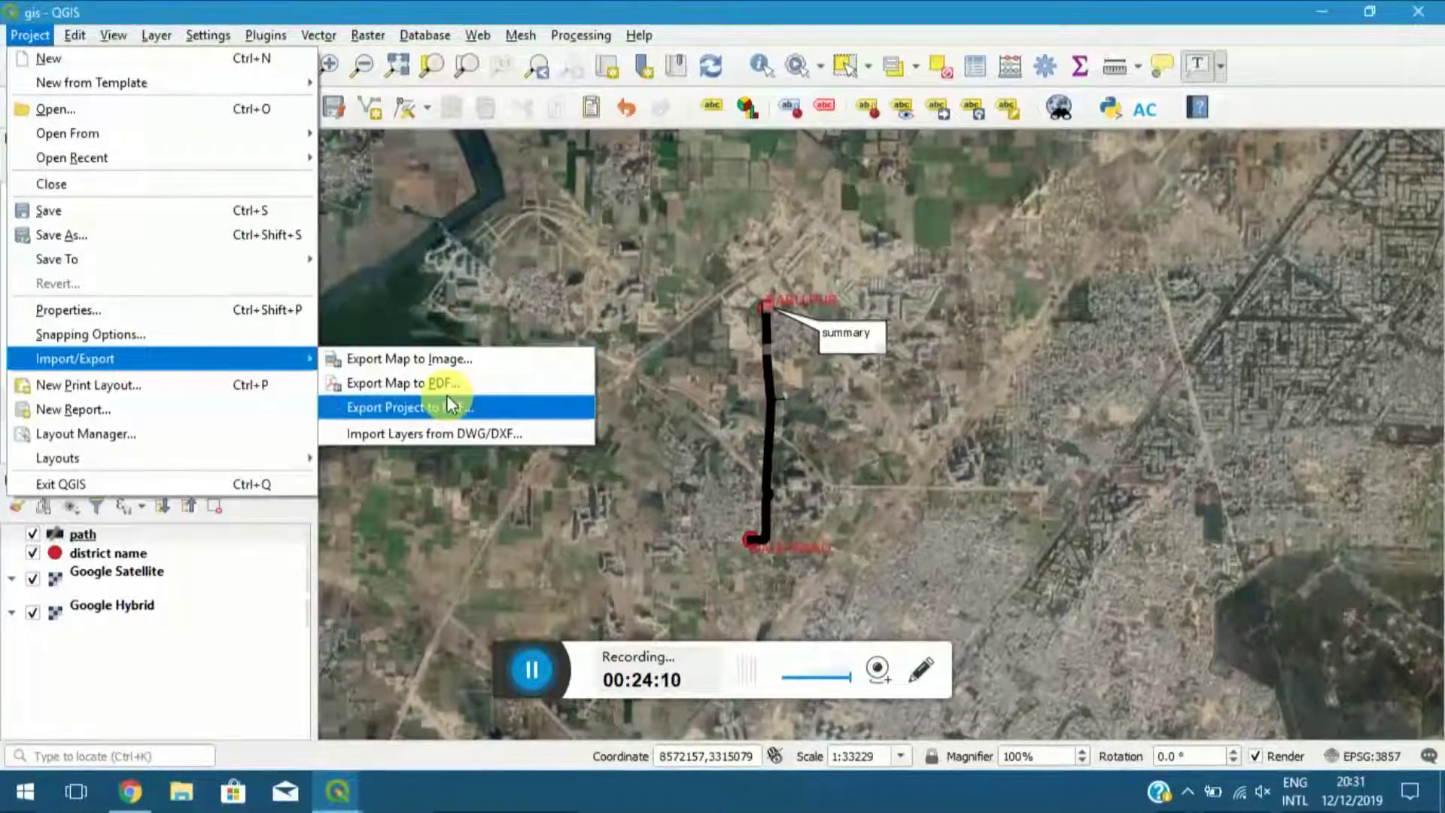
left_click(408, 360)
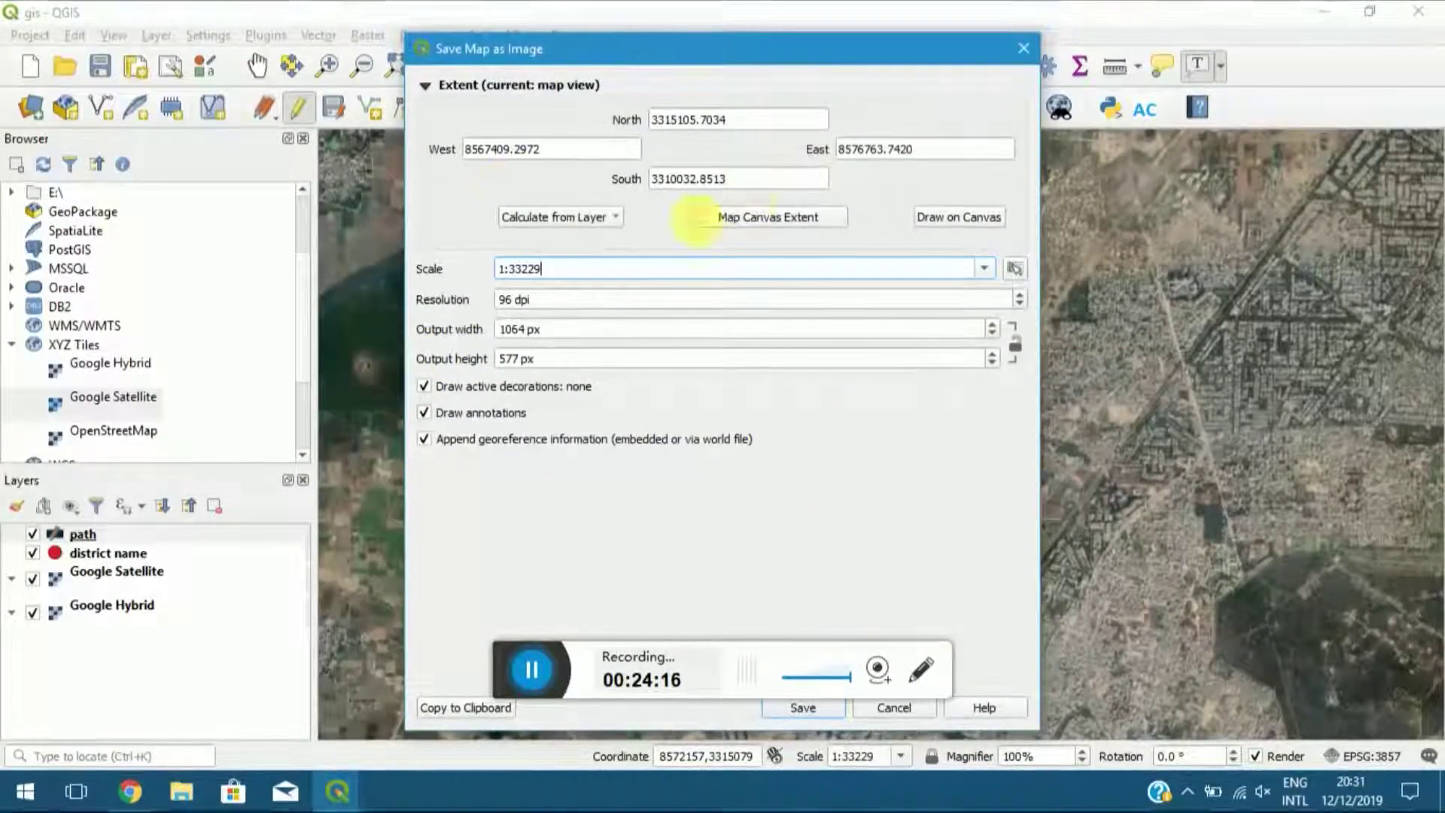
left_click(798, 708)
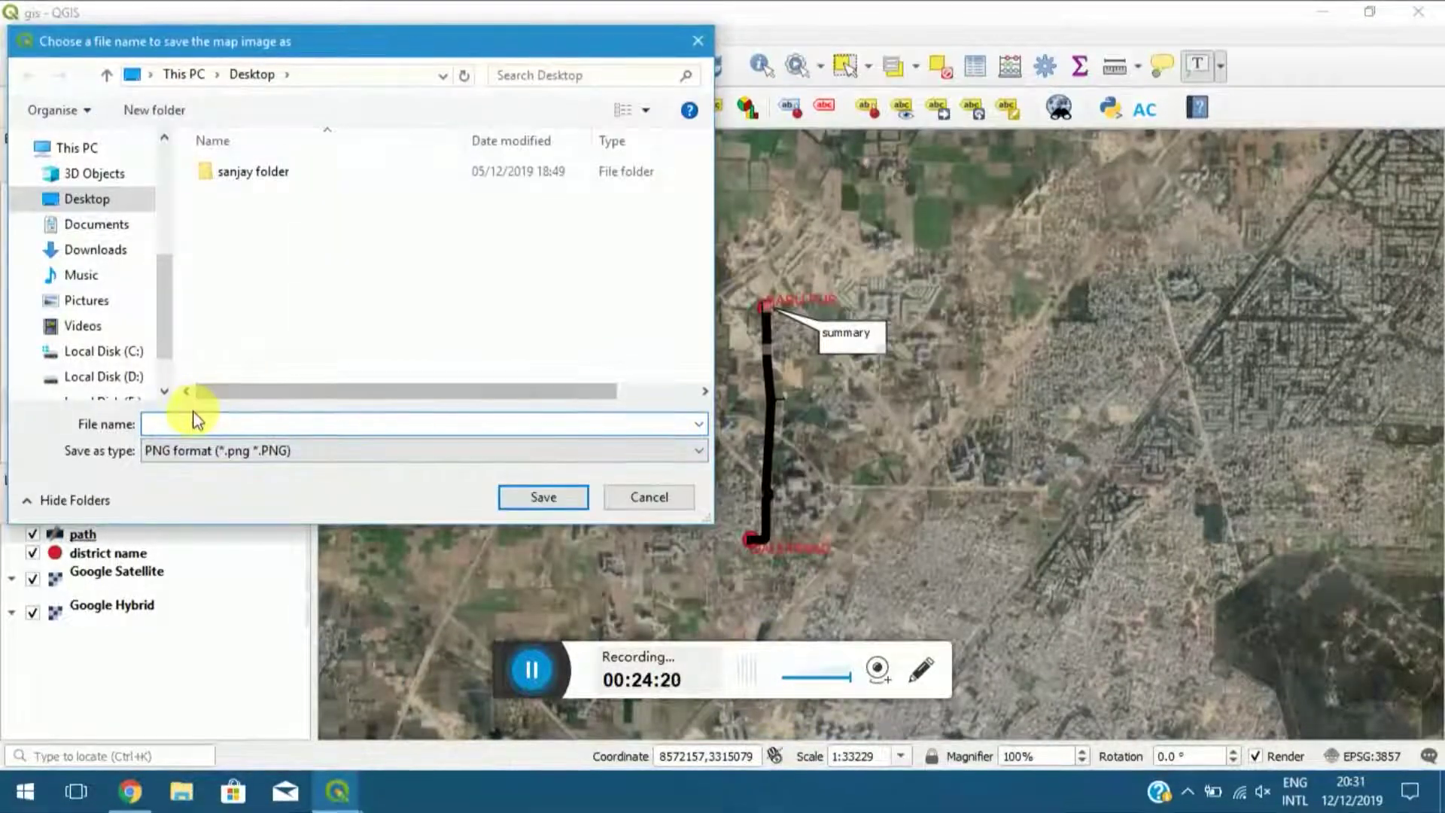
left_click(83, 199)
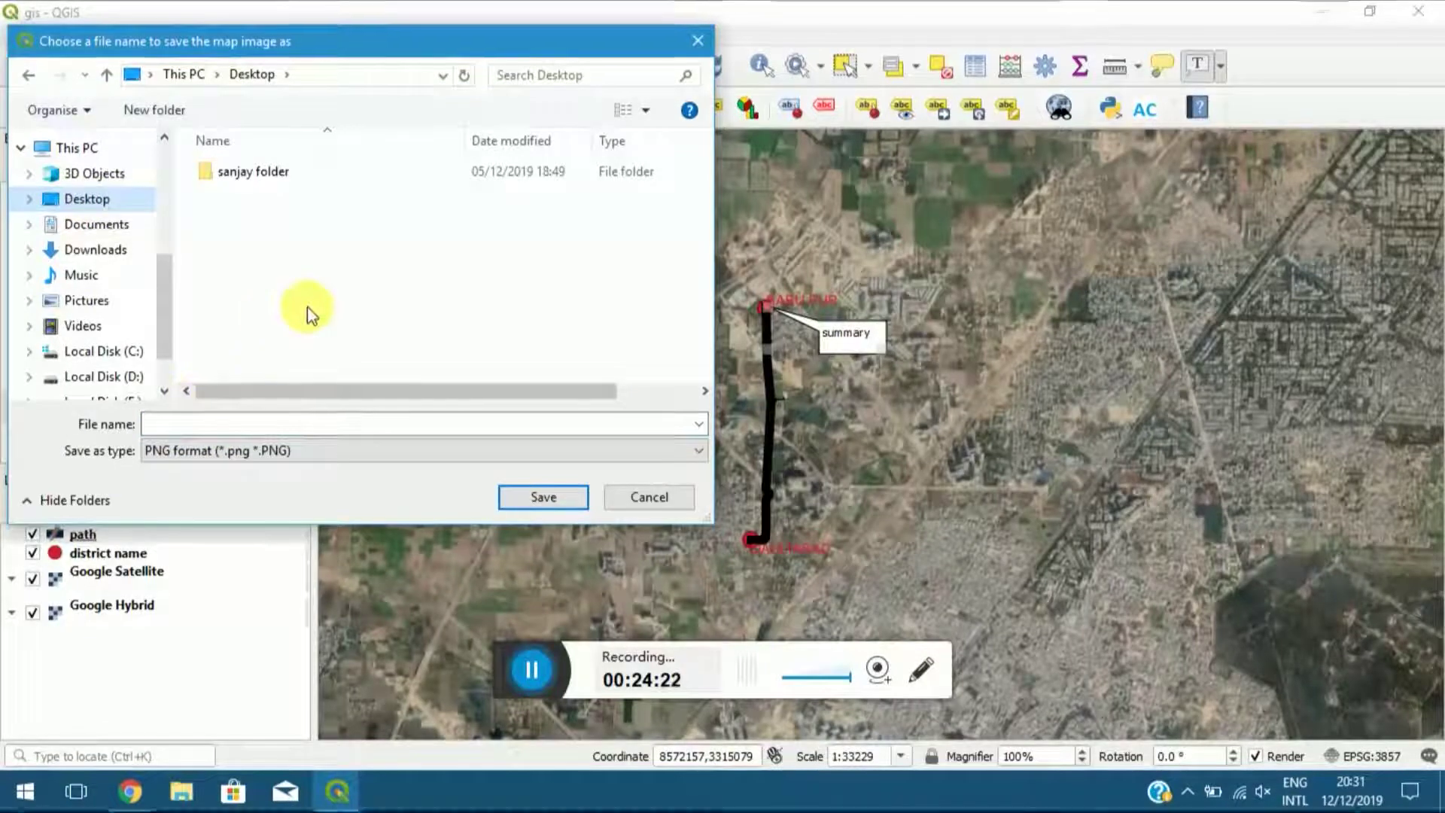
left_click(213, 423)
type("image")
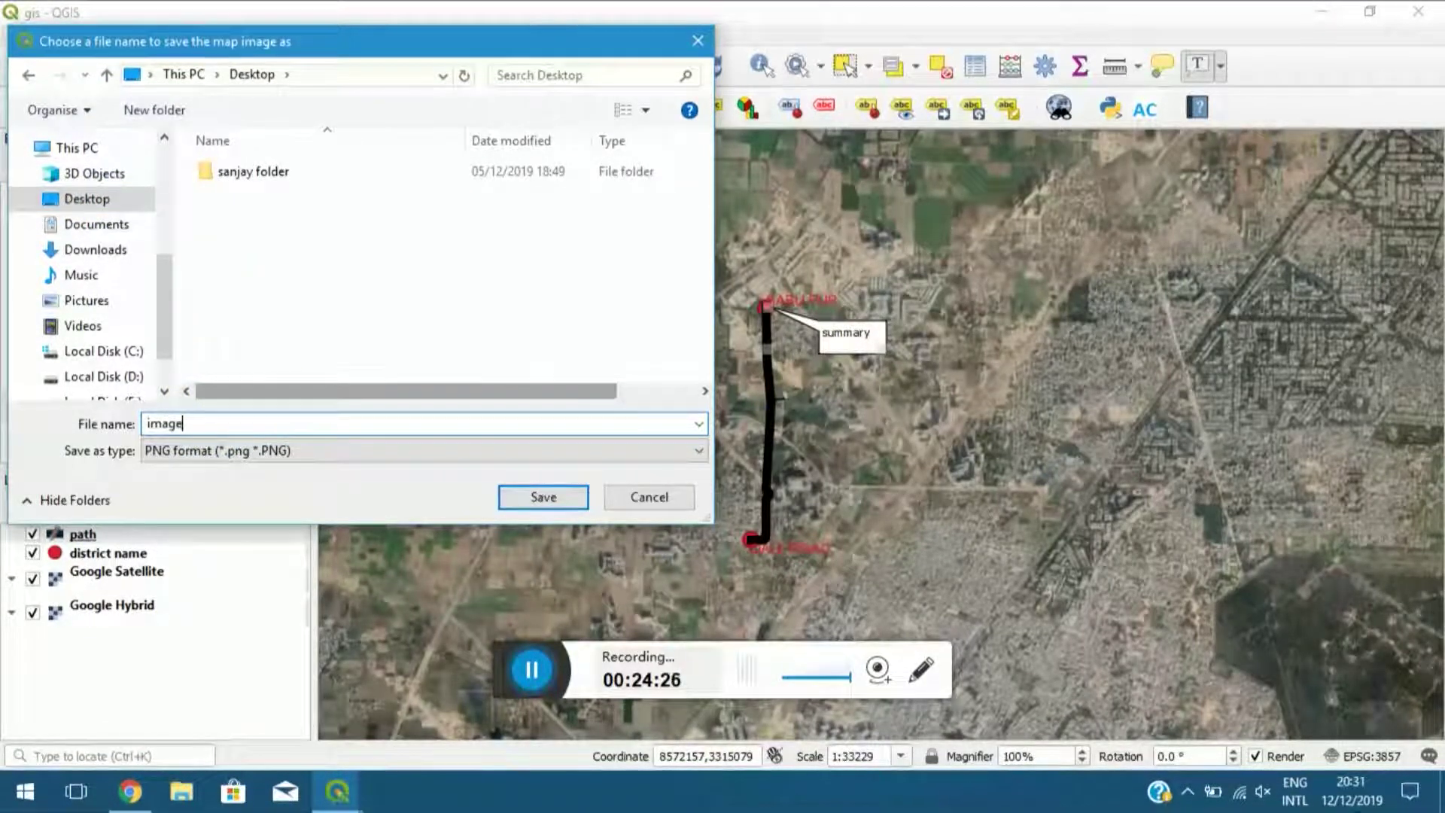
left_click(584, 452)
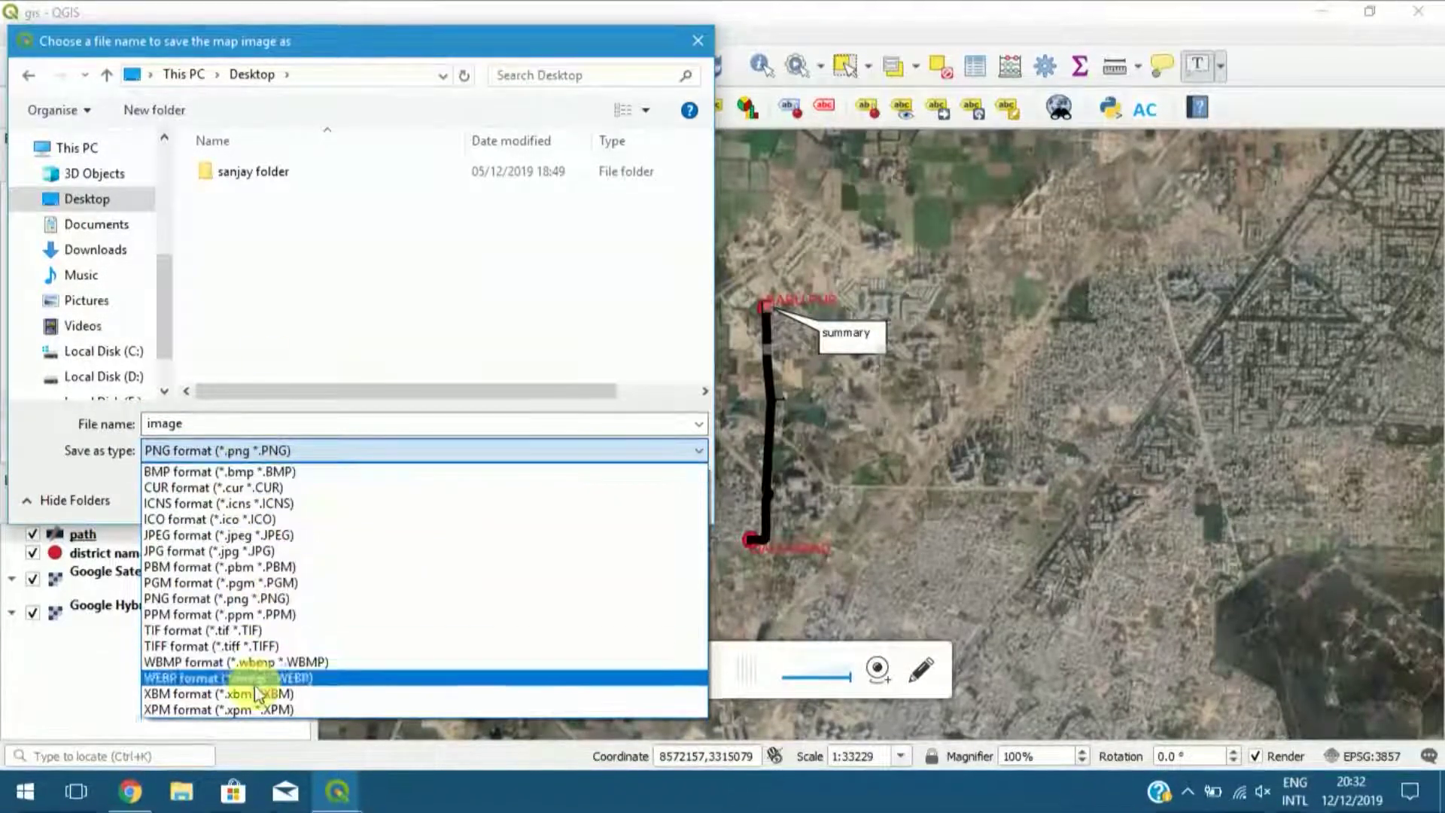
left_click(430, 452)
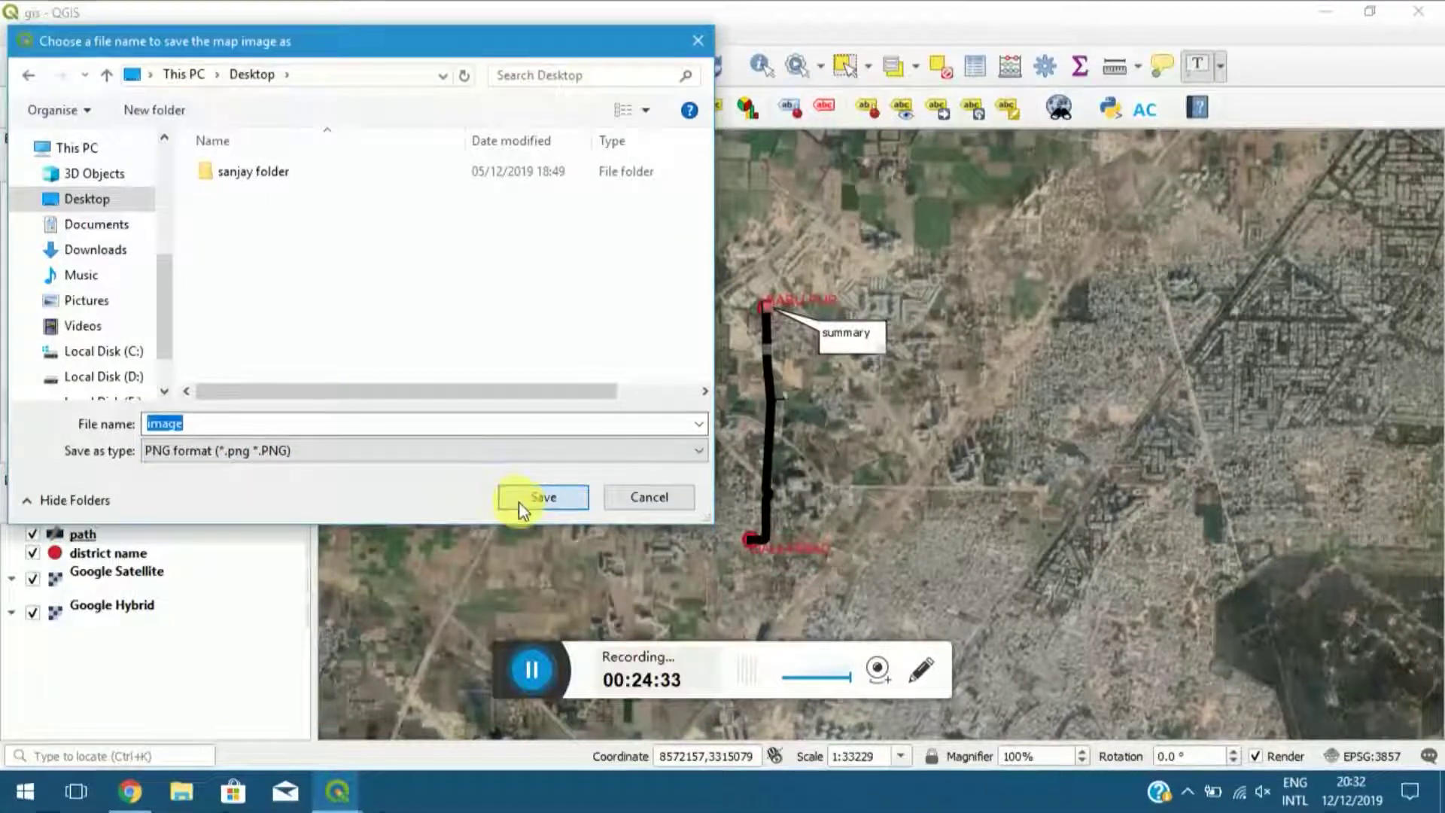
left_click(527, 497)
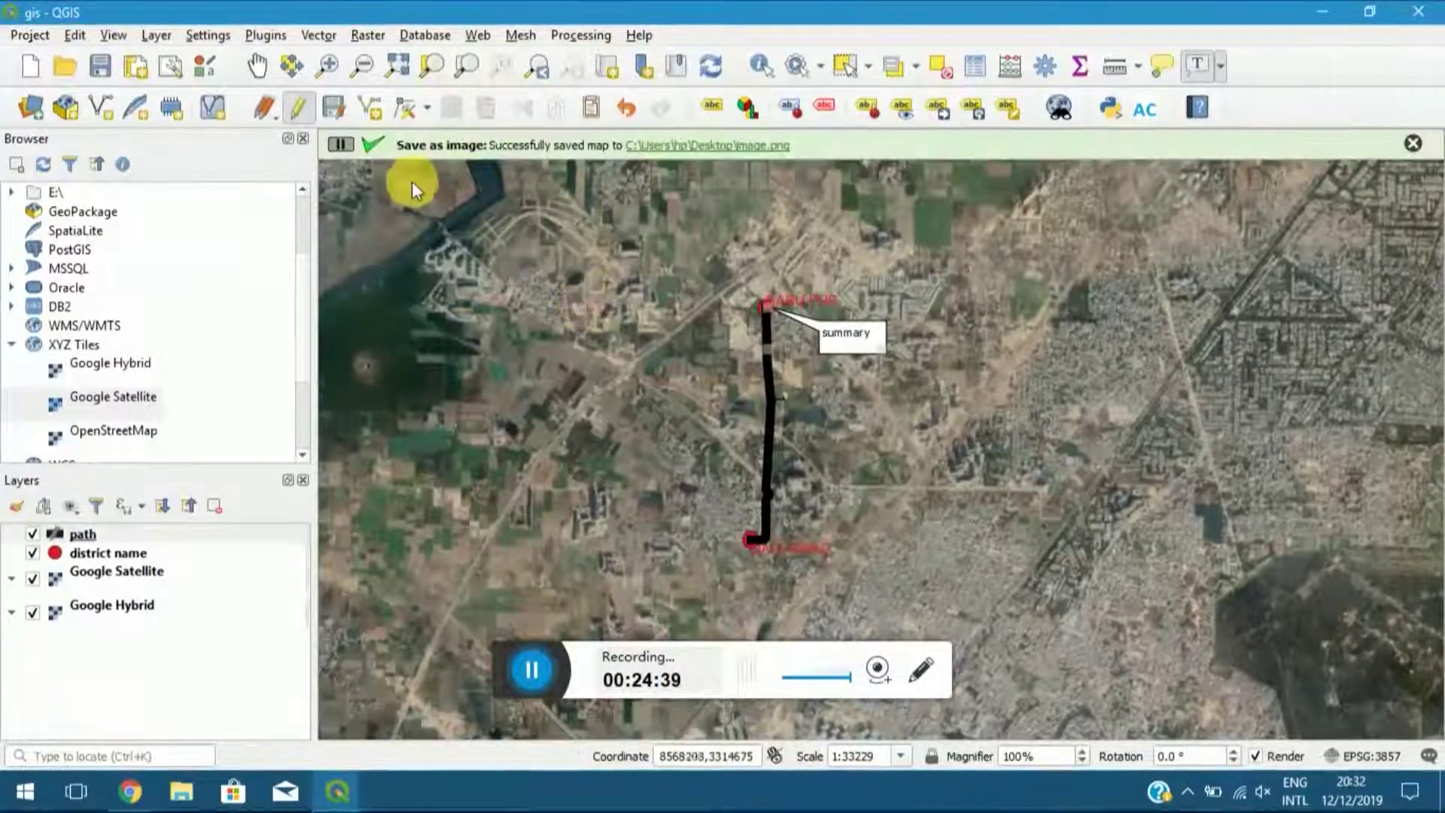
Close QGIS, saving the changes to the path layer.
left_click(1425, 11)
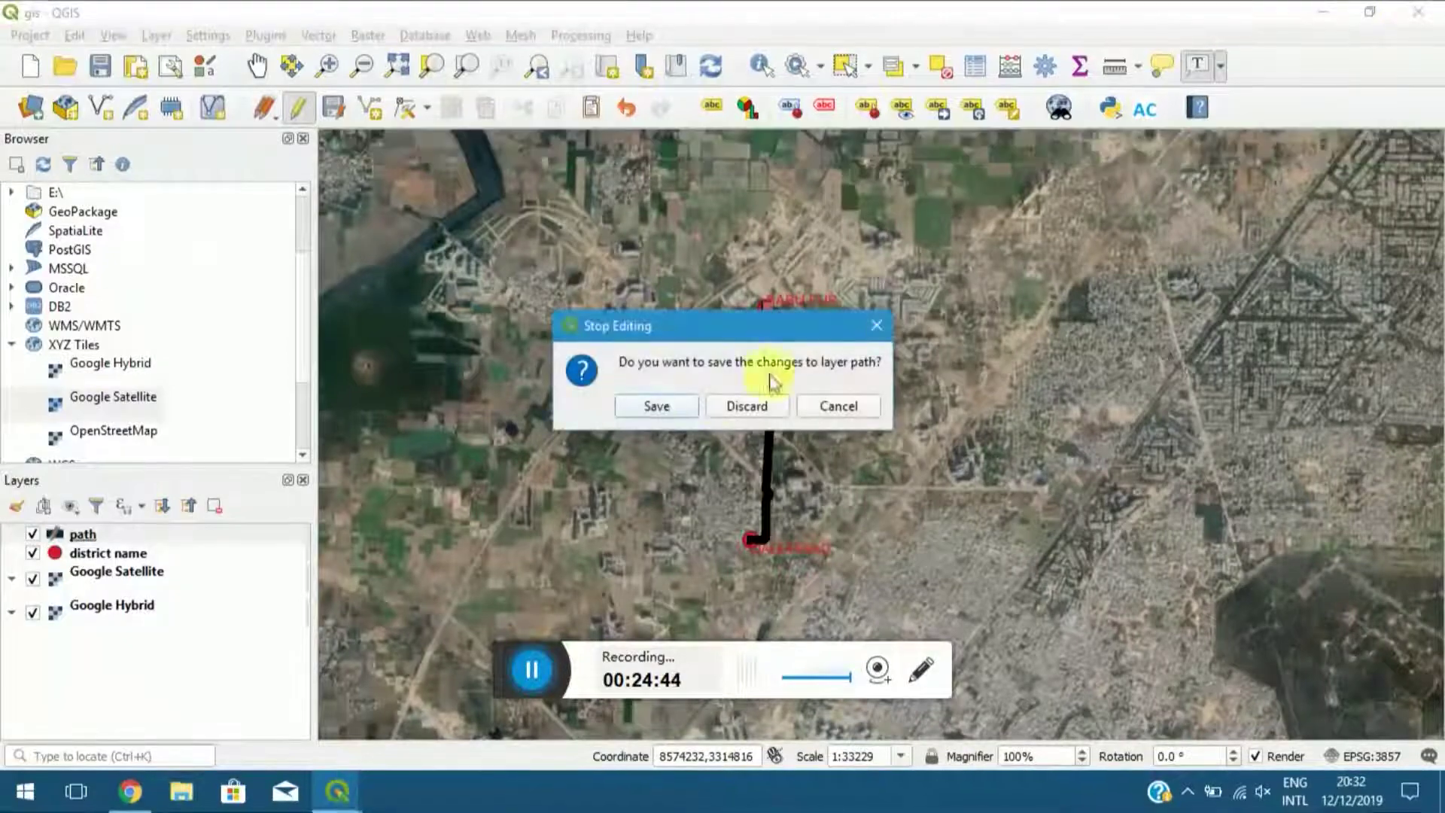
left_click(651, 405)
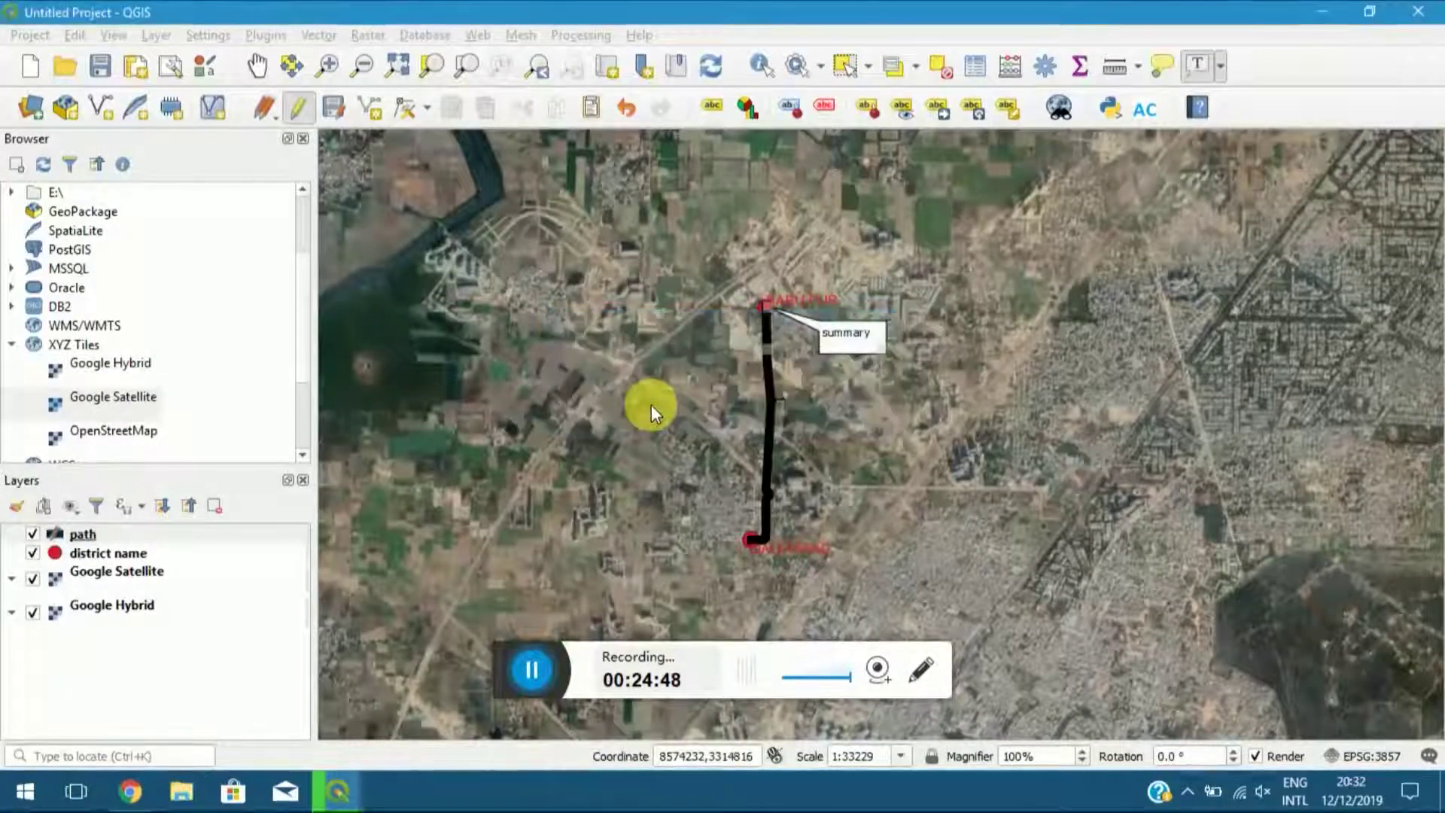
left_click(1437, 9)
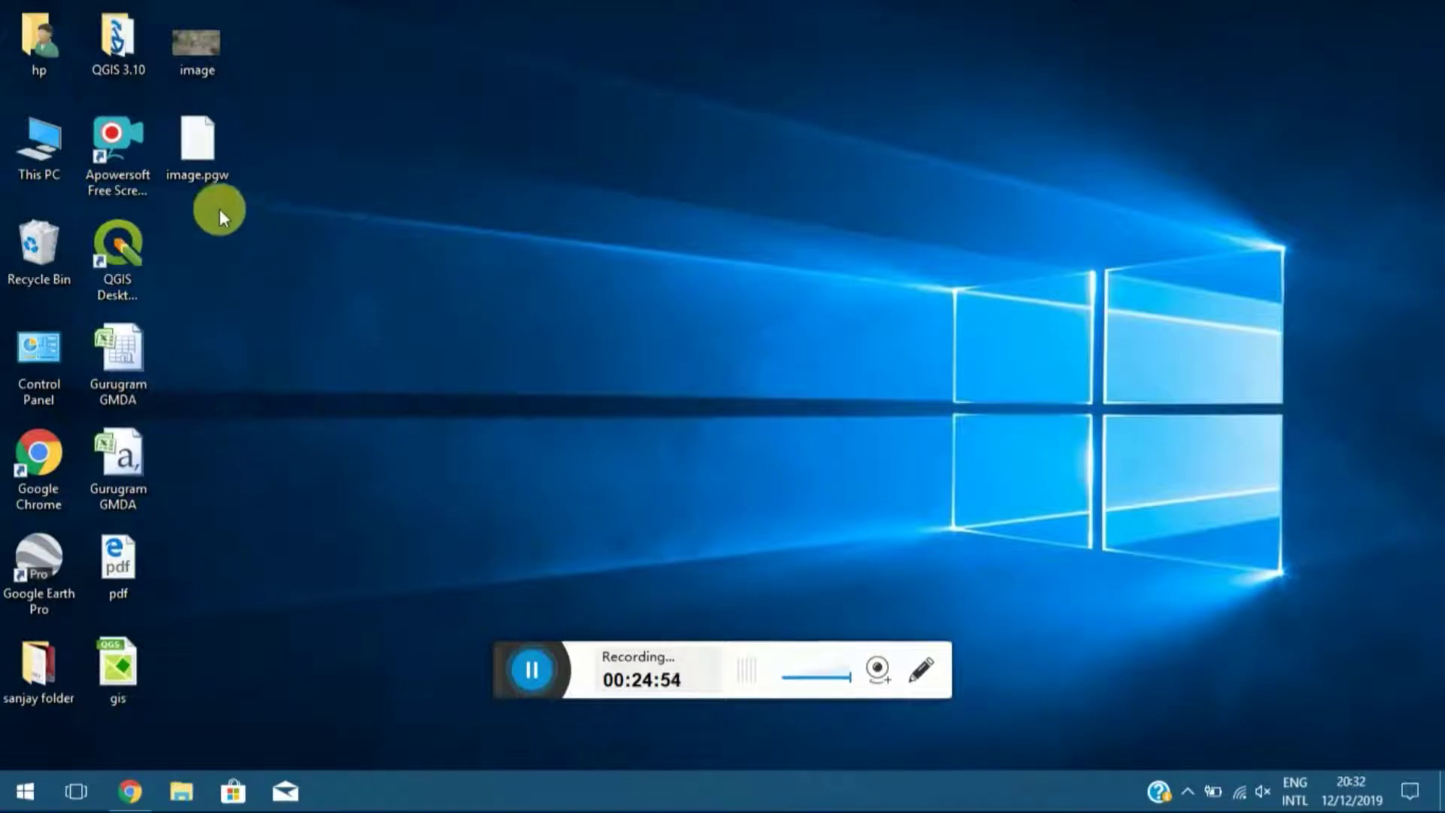
Open the exported map image from the desktop in Photos, inspect it maximized, and close it.
left_click(188, 64)
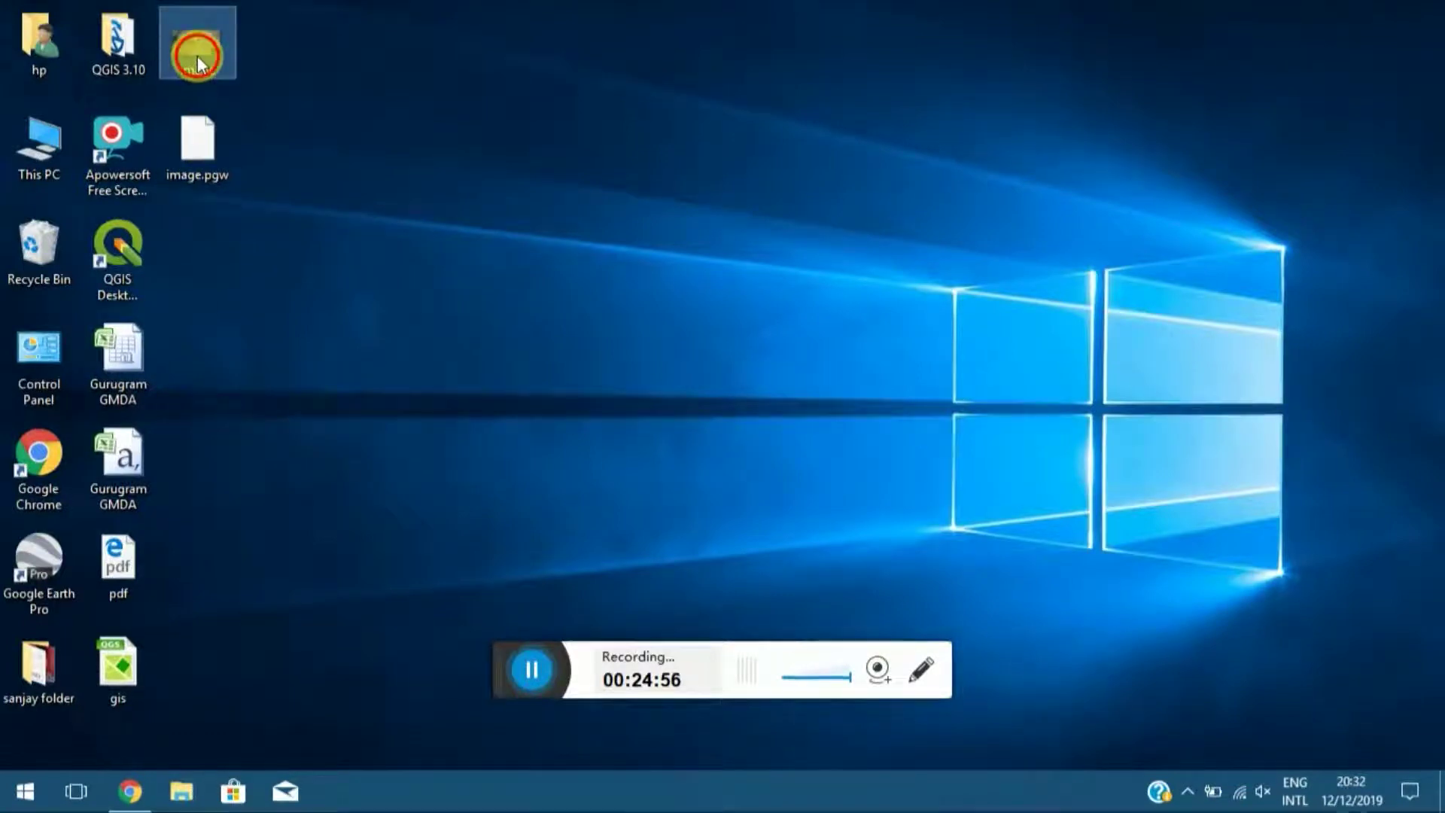
double_click(198, 55)
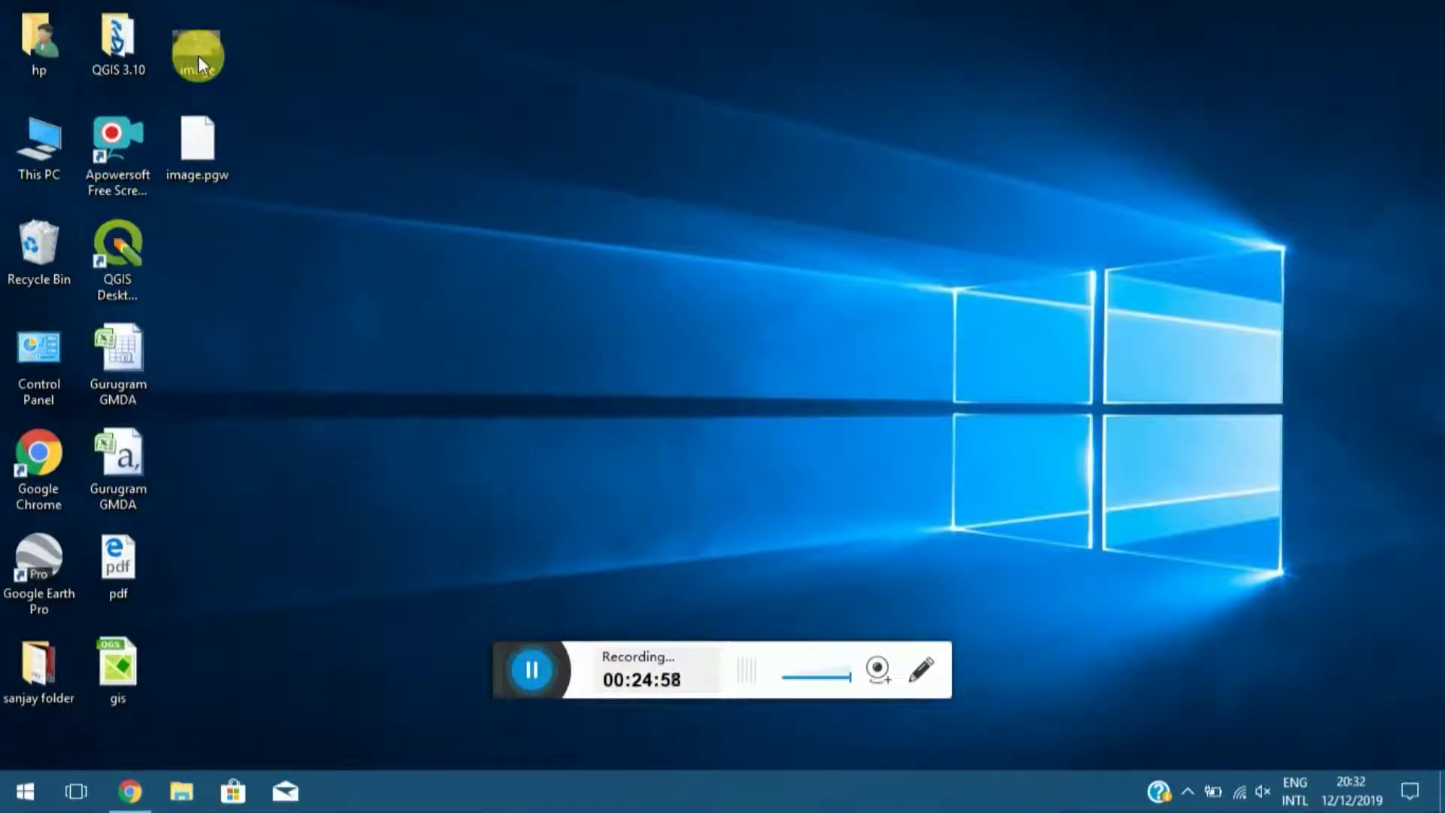
left_click(622, 342)
left_click(759, 712)
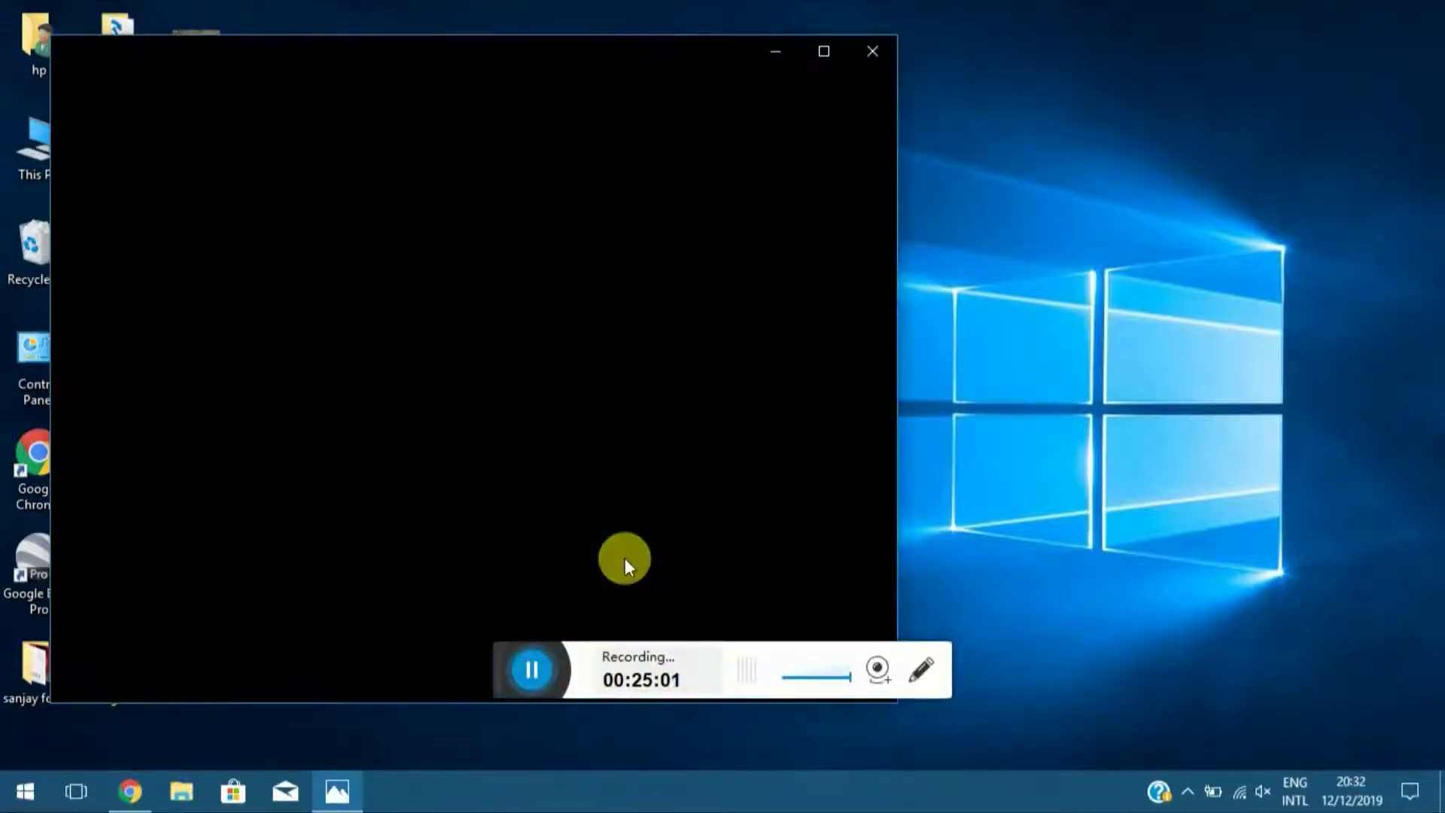
left_click_drag(591, 57, 828, 66)
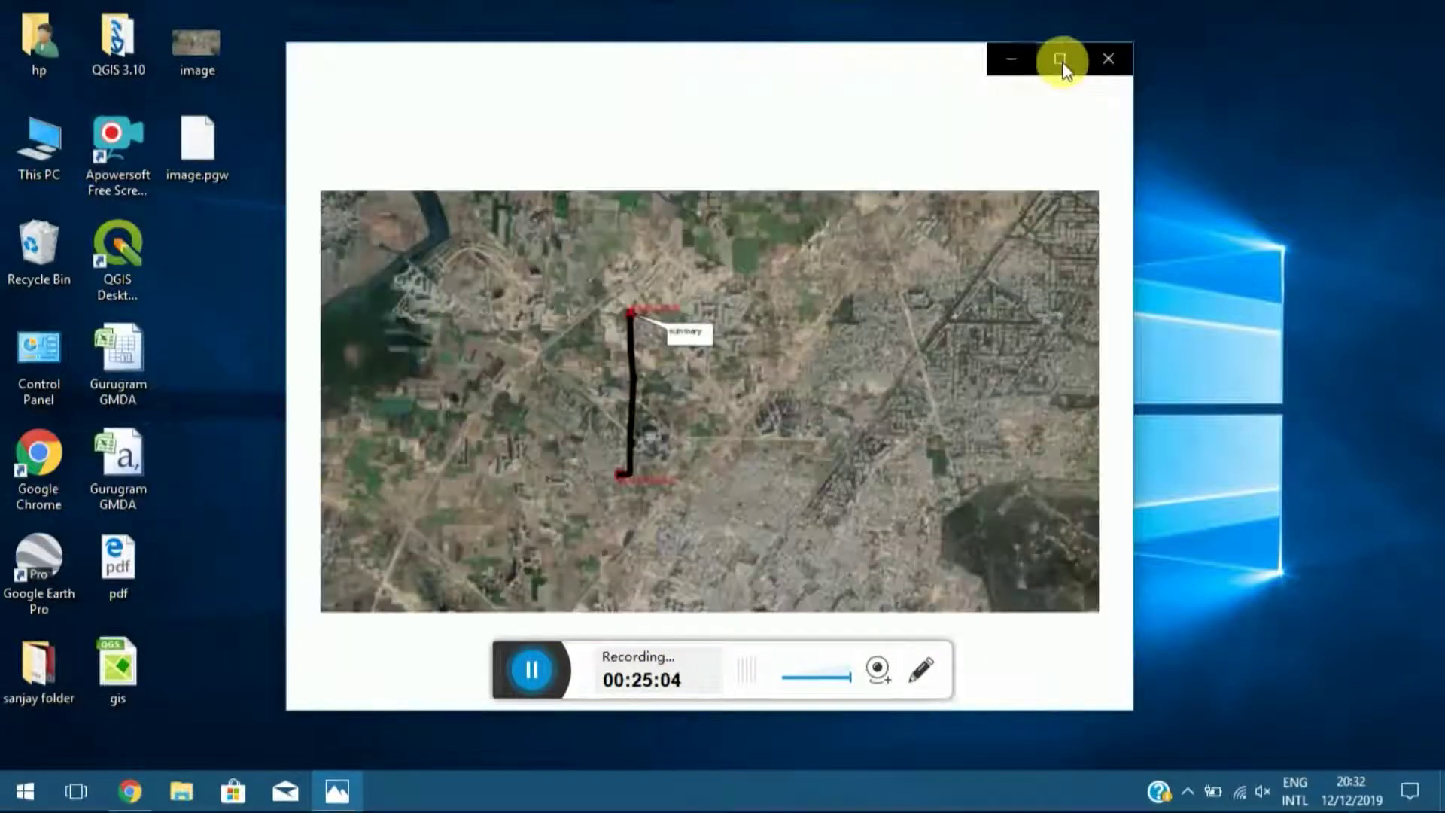
left_click(1060, 59)
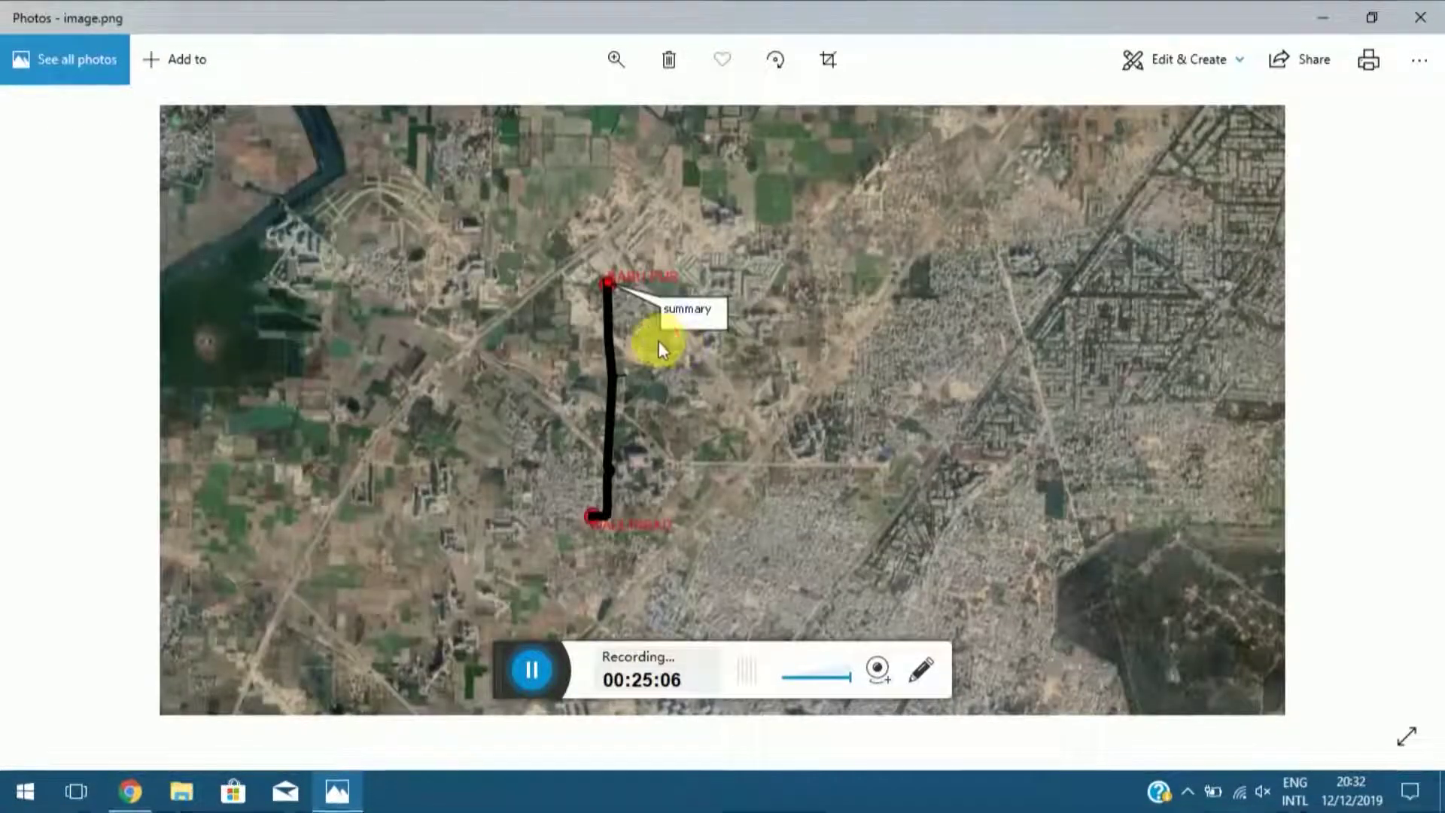
scroll(658, 341, "up", 2)
scroll(645, 336, "down", 2)
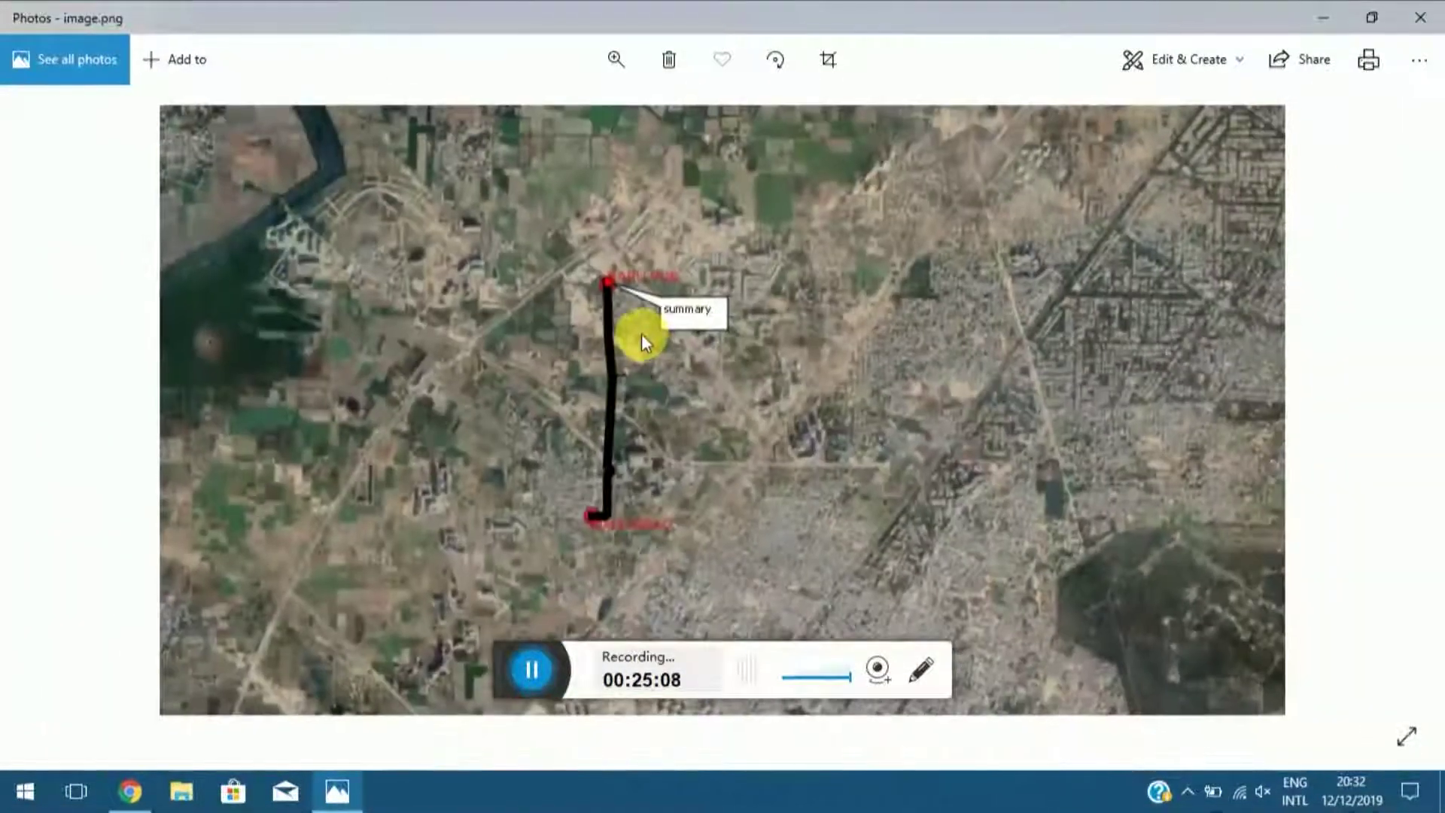
left_click(1420, 17)
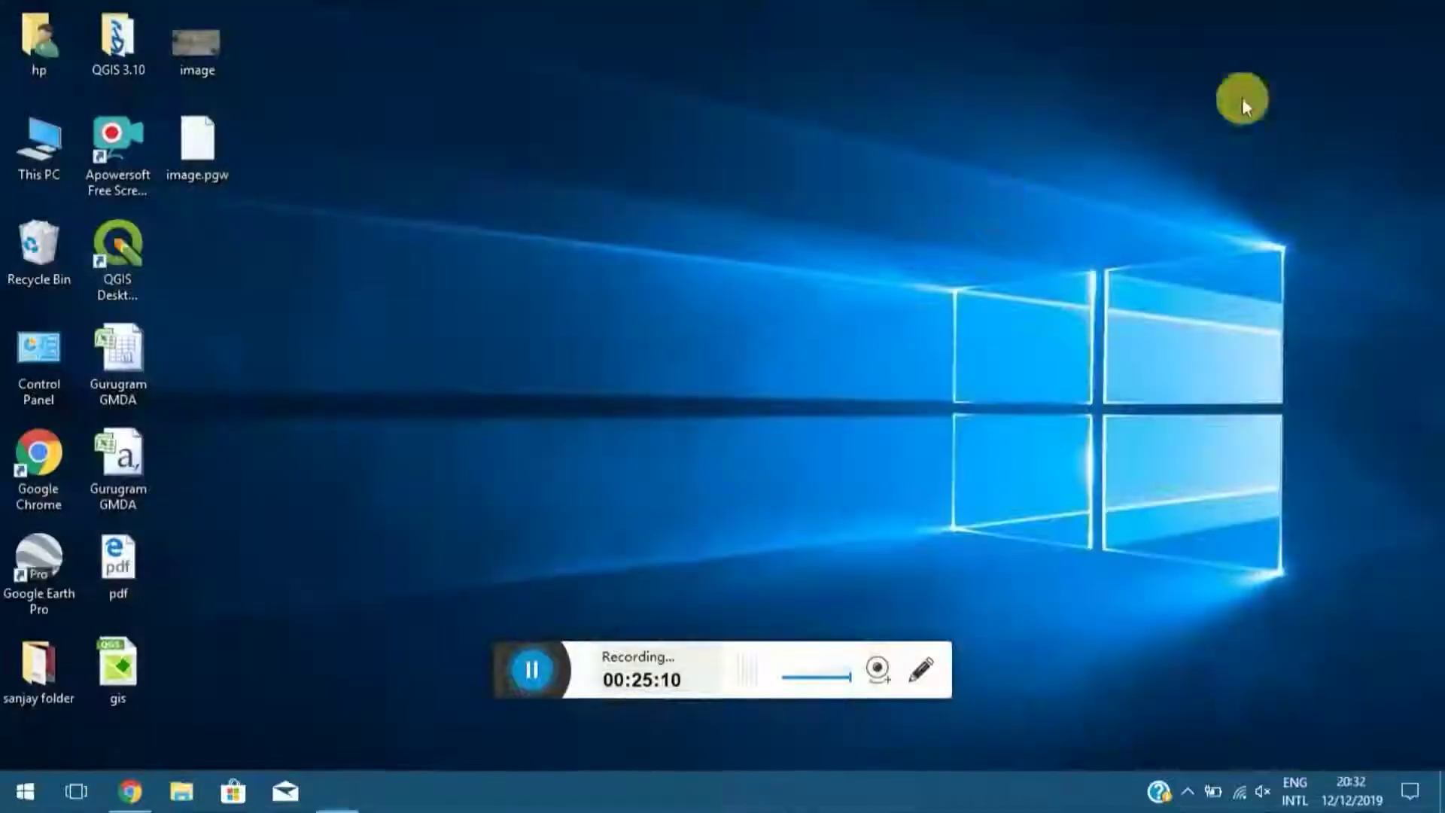
Switch to the Chrome window with the basemap URLs and close the browser.
right_click(680, 141)
left_click(620, 241)
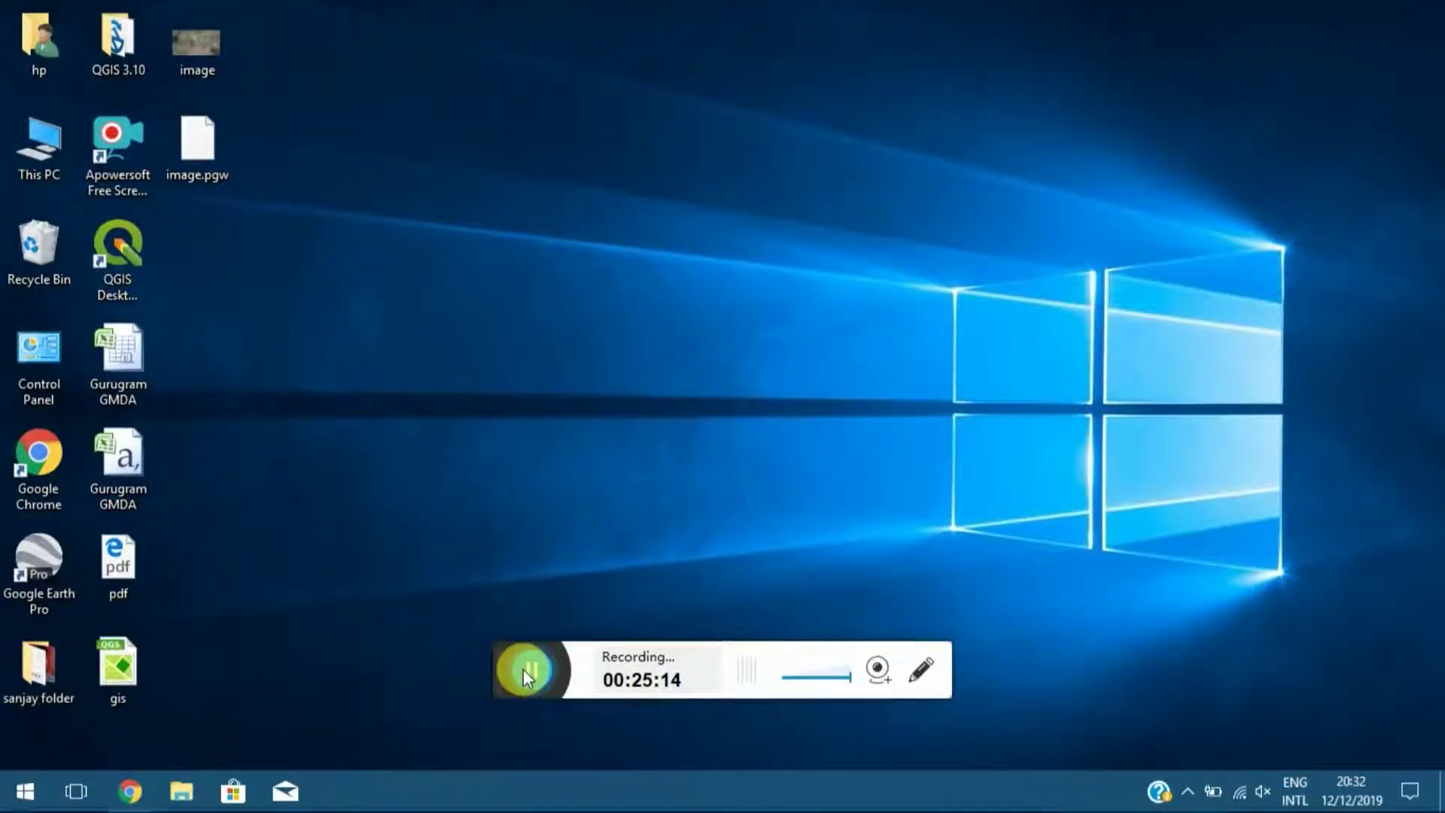
left_click(130, 791)
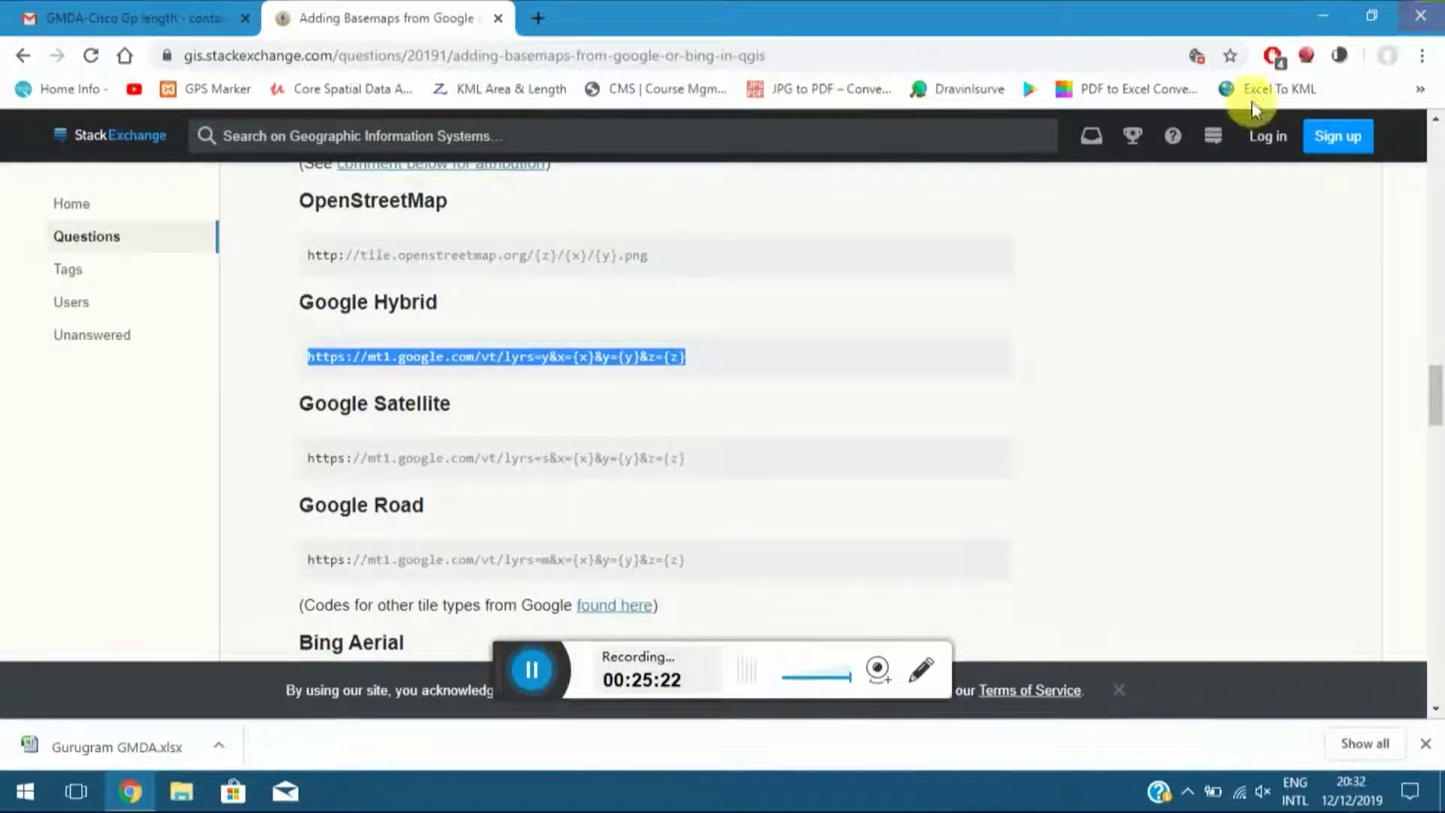
left_click(1395, 9)
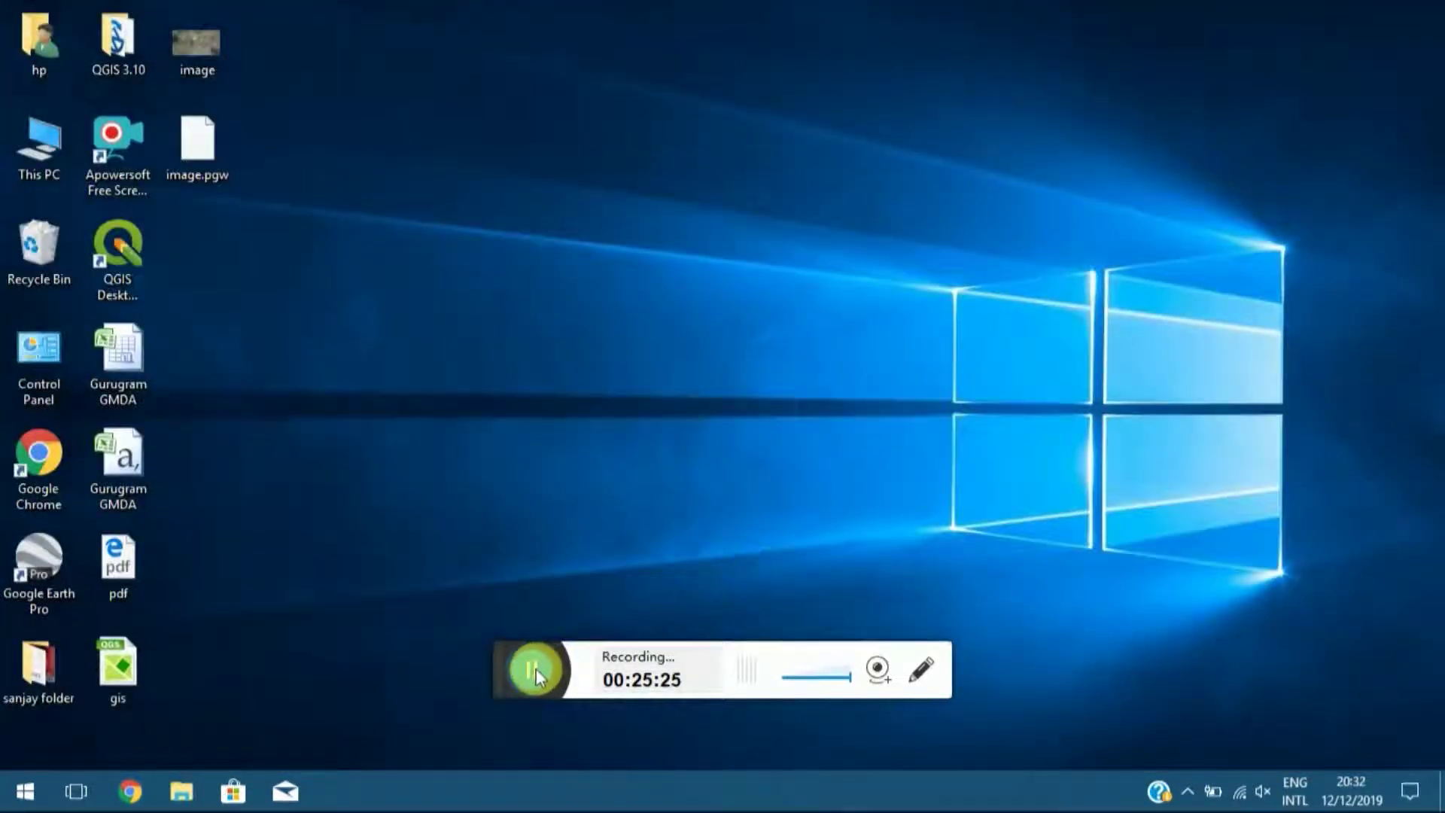
left_click(536, 670)
left_click(529, 672)
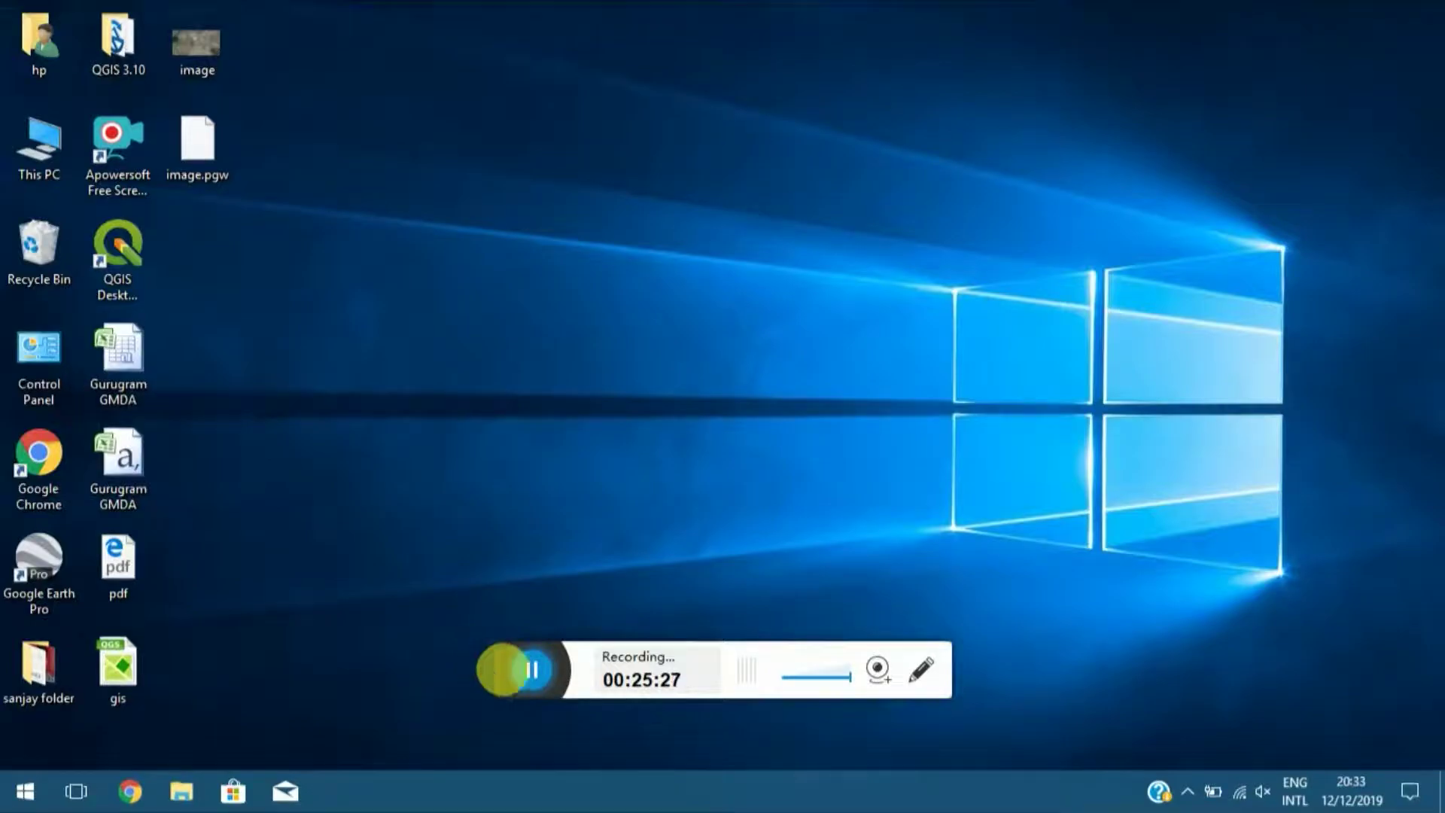